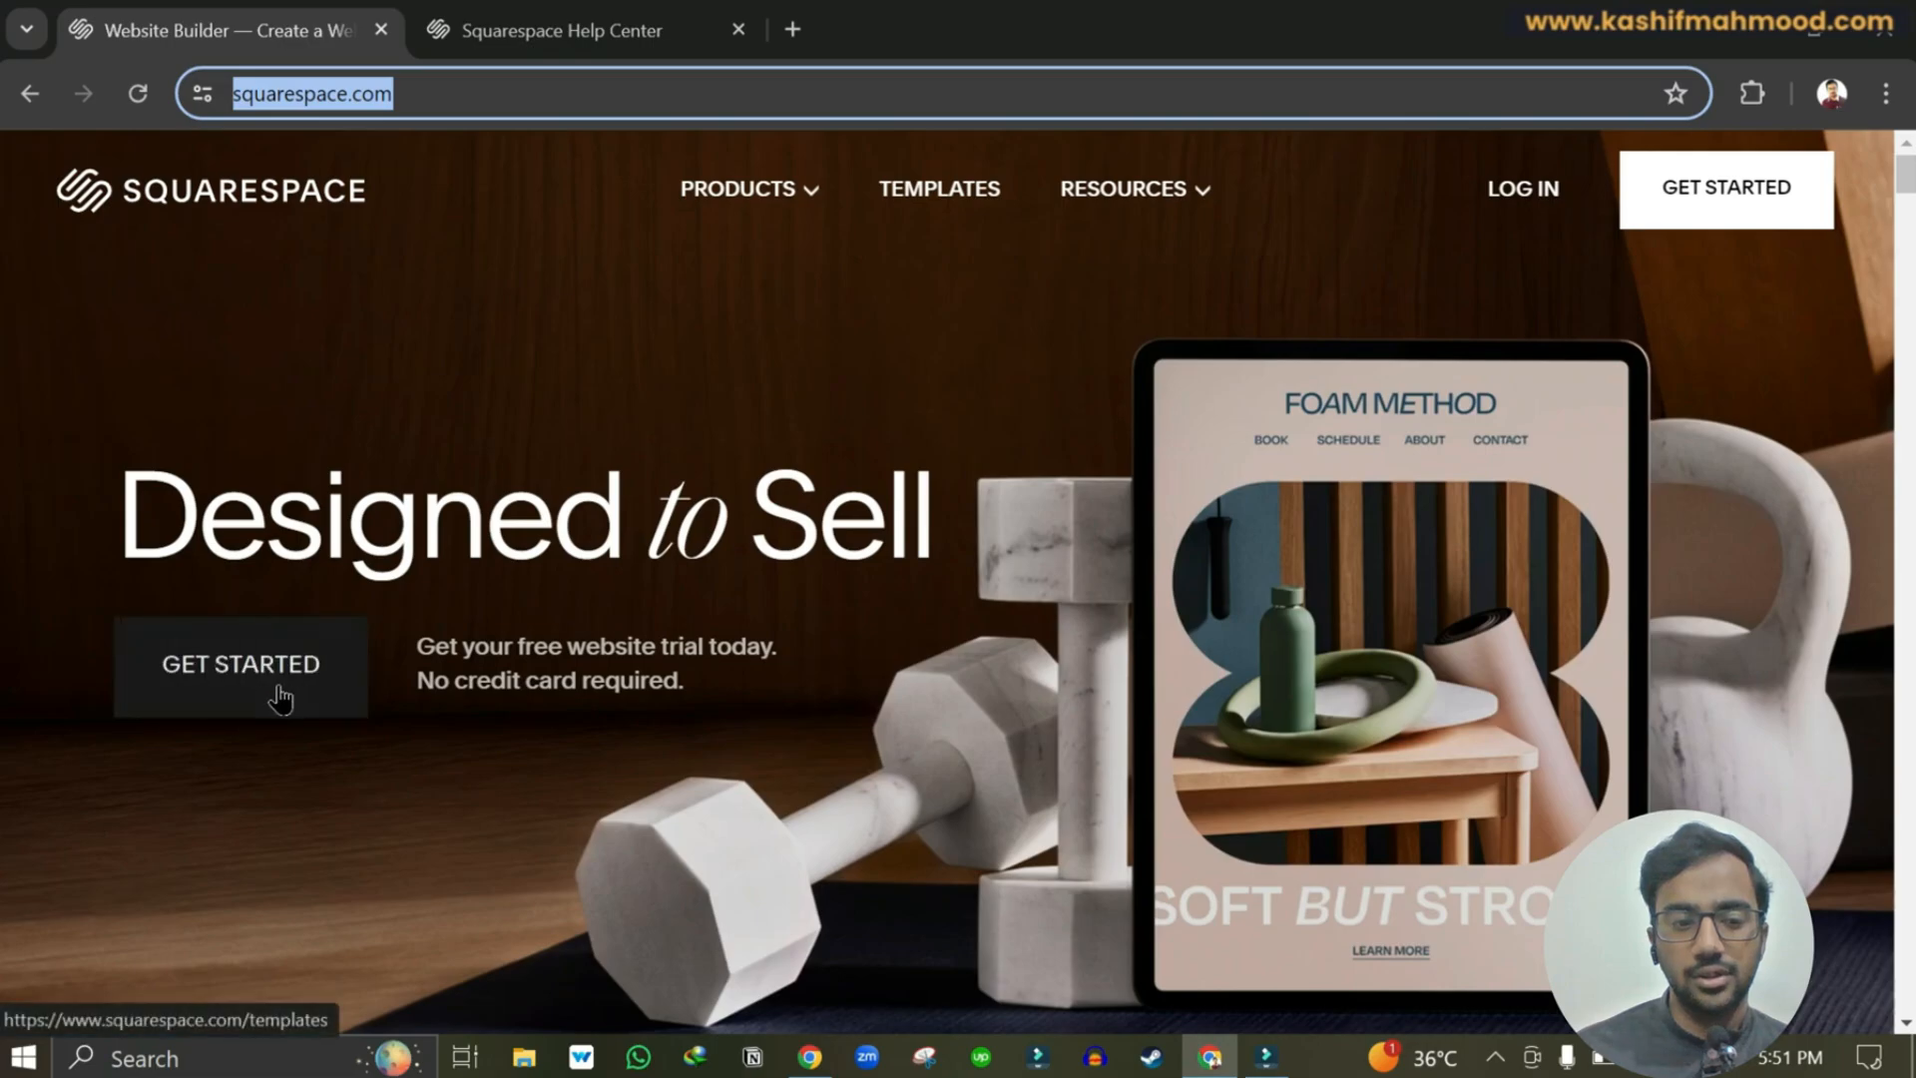
Begin building a new Squarespace website with Get Started.
{"action": "left_click", "coordinate": [279, 692]}
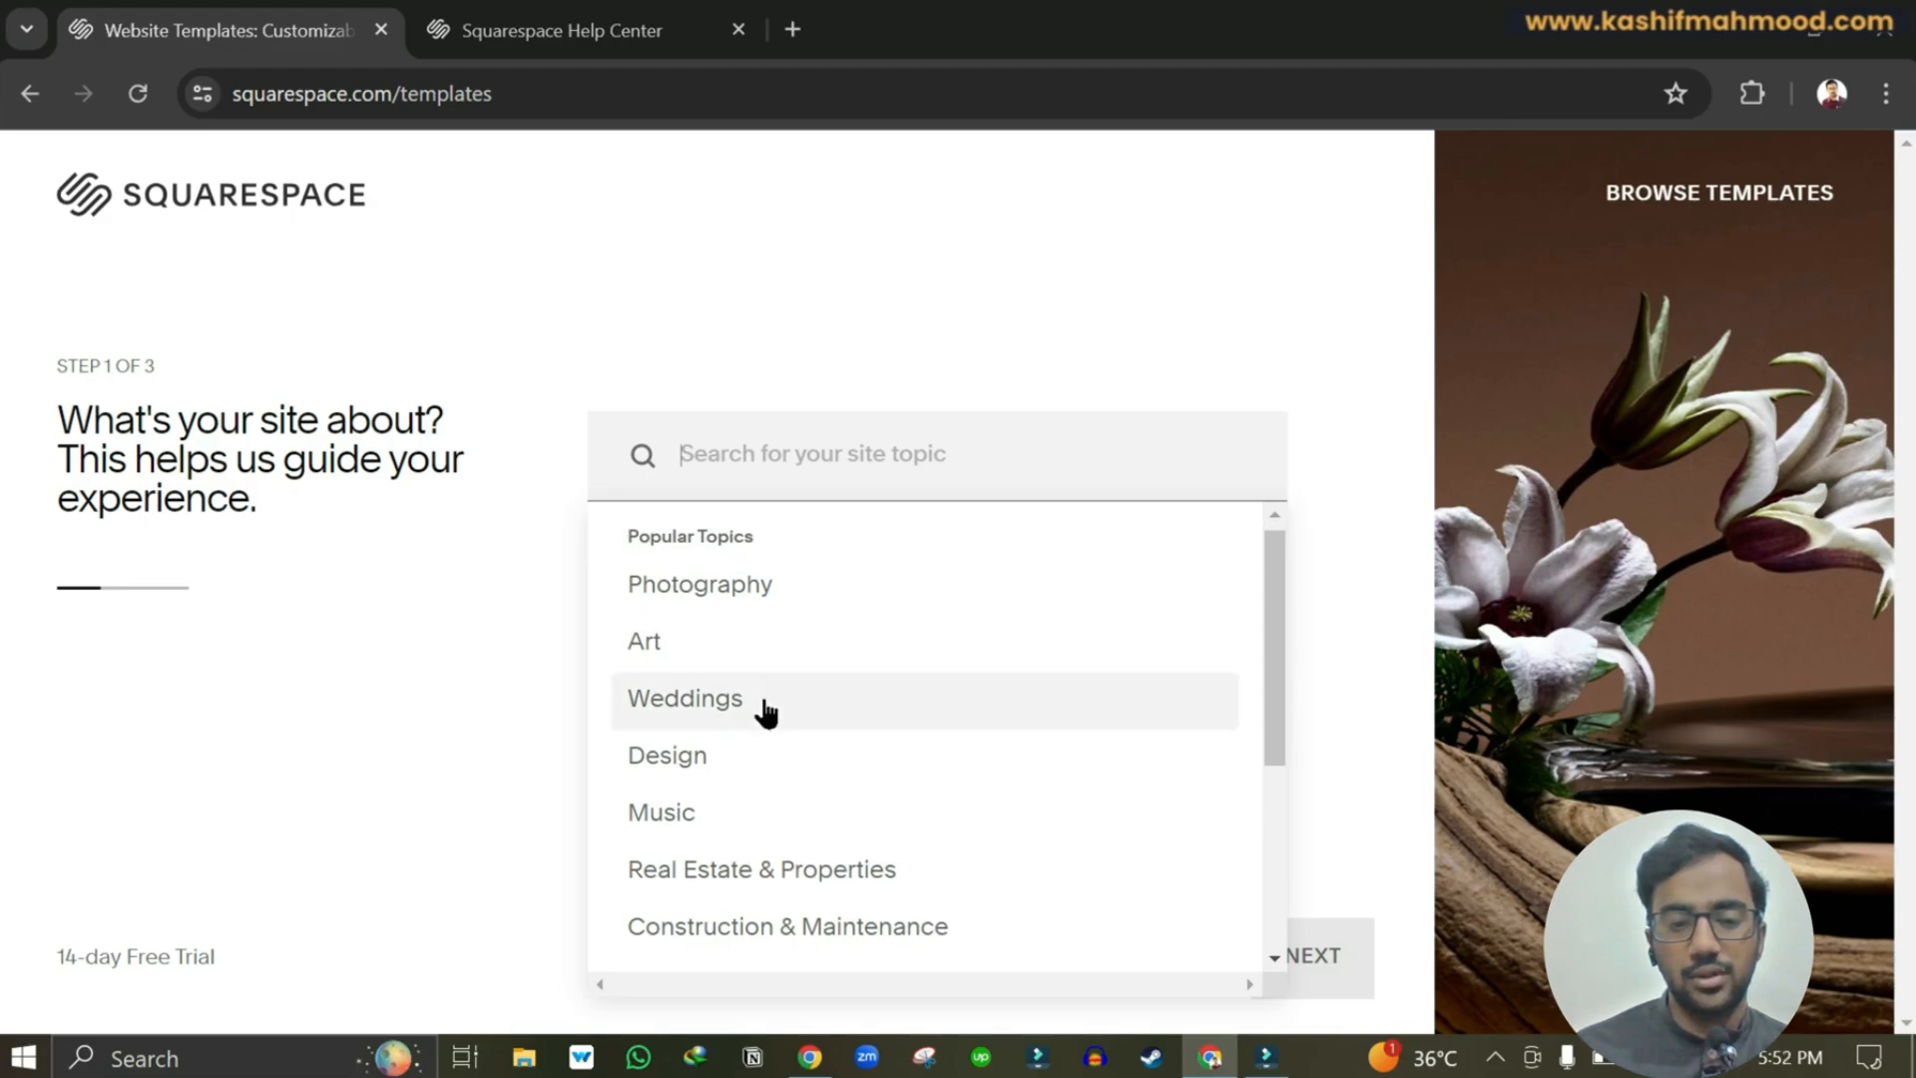
Choose Travel as the site topic and continue.
{"action": "scroll", "coordinate": [766, 710], "scroll_direction": "down", "scroll_amount": 3}
{"action": "left_click", "coordinate": [676, 740]}
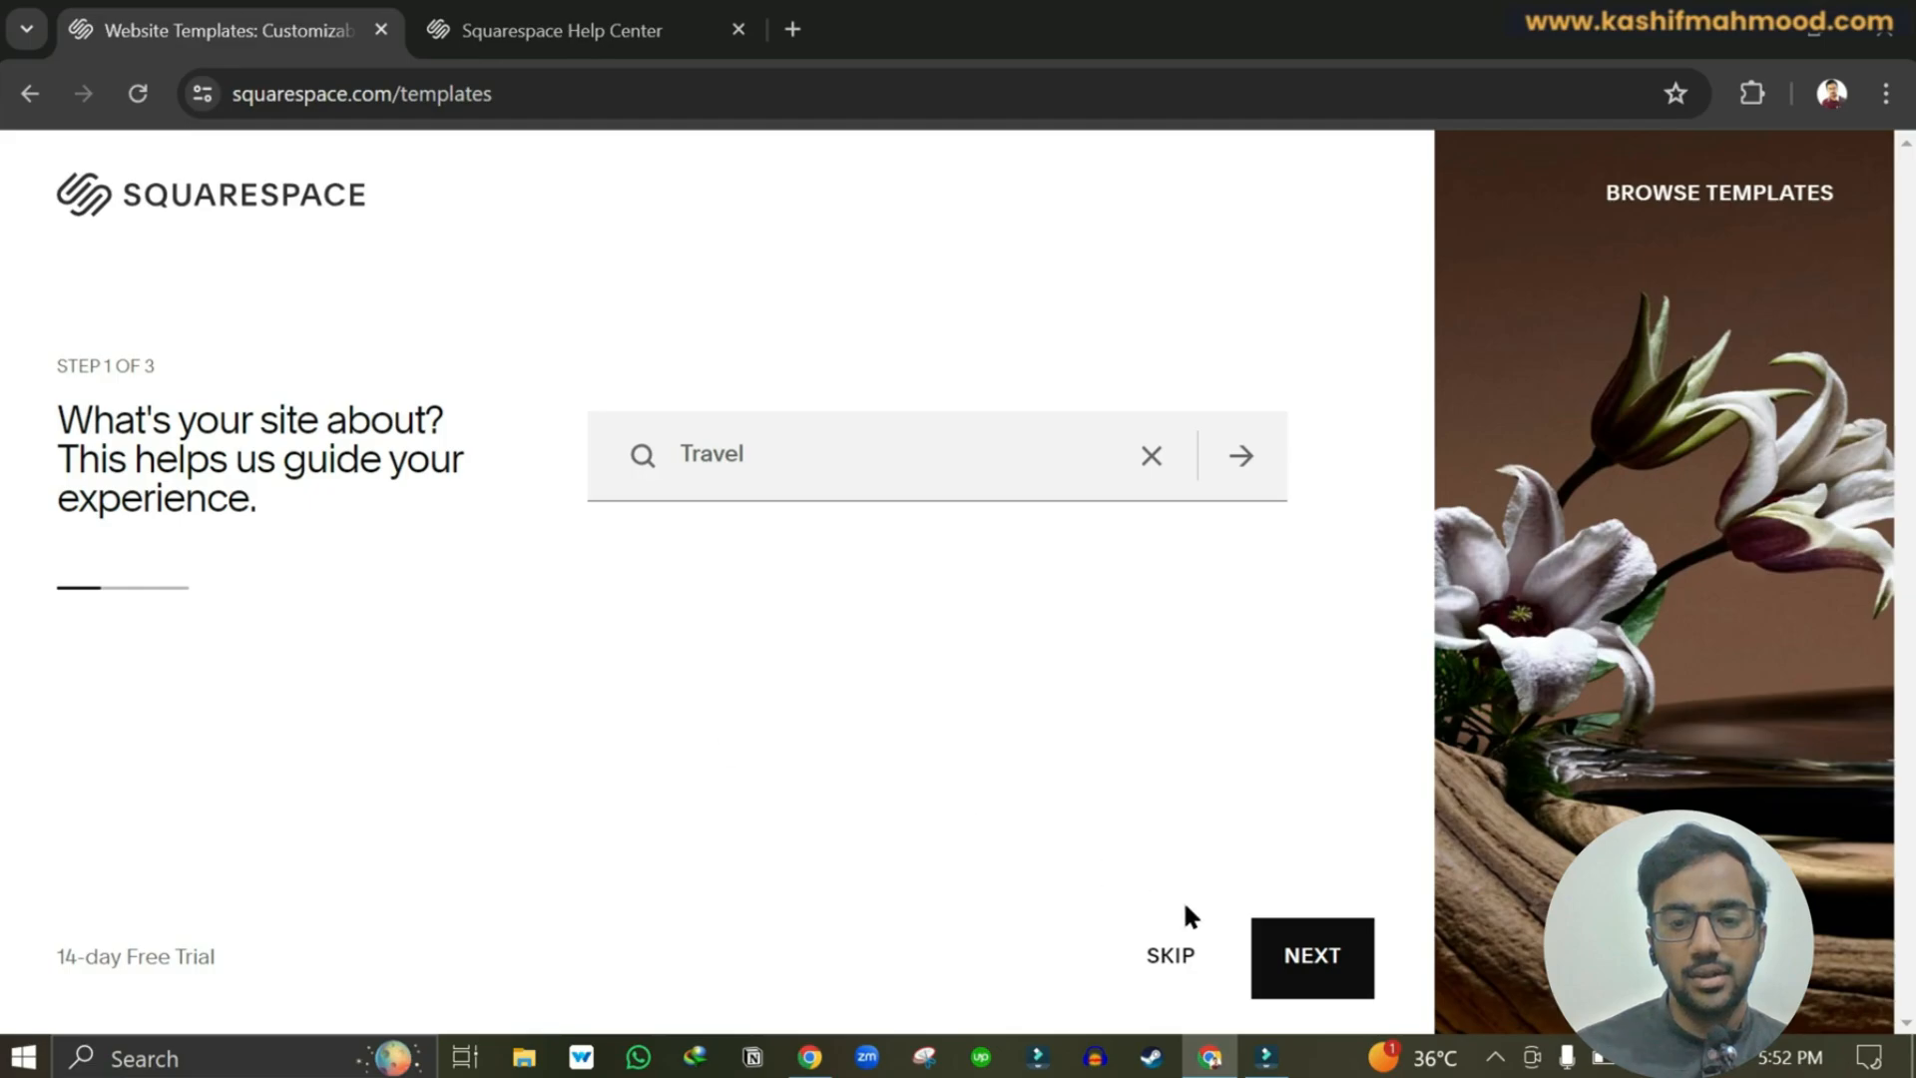
{"action": "left_click", "coordinate": [1296, 959]}
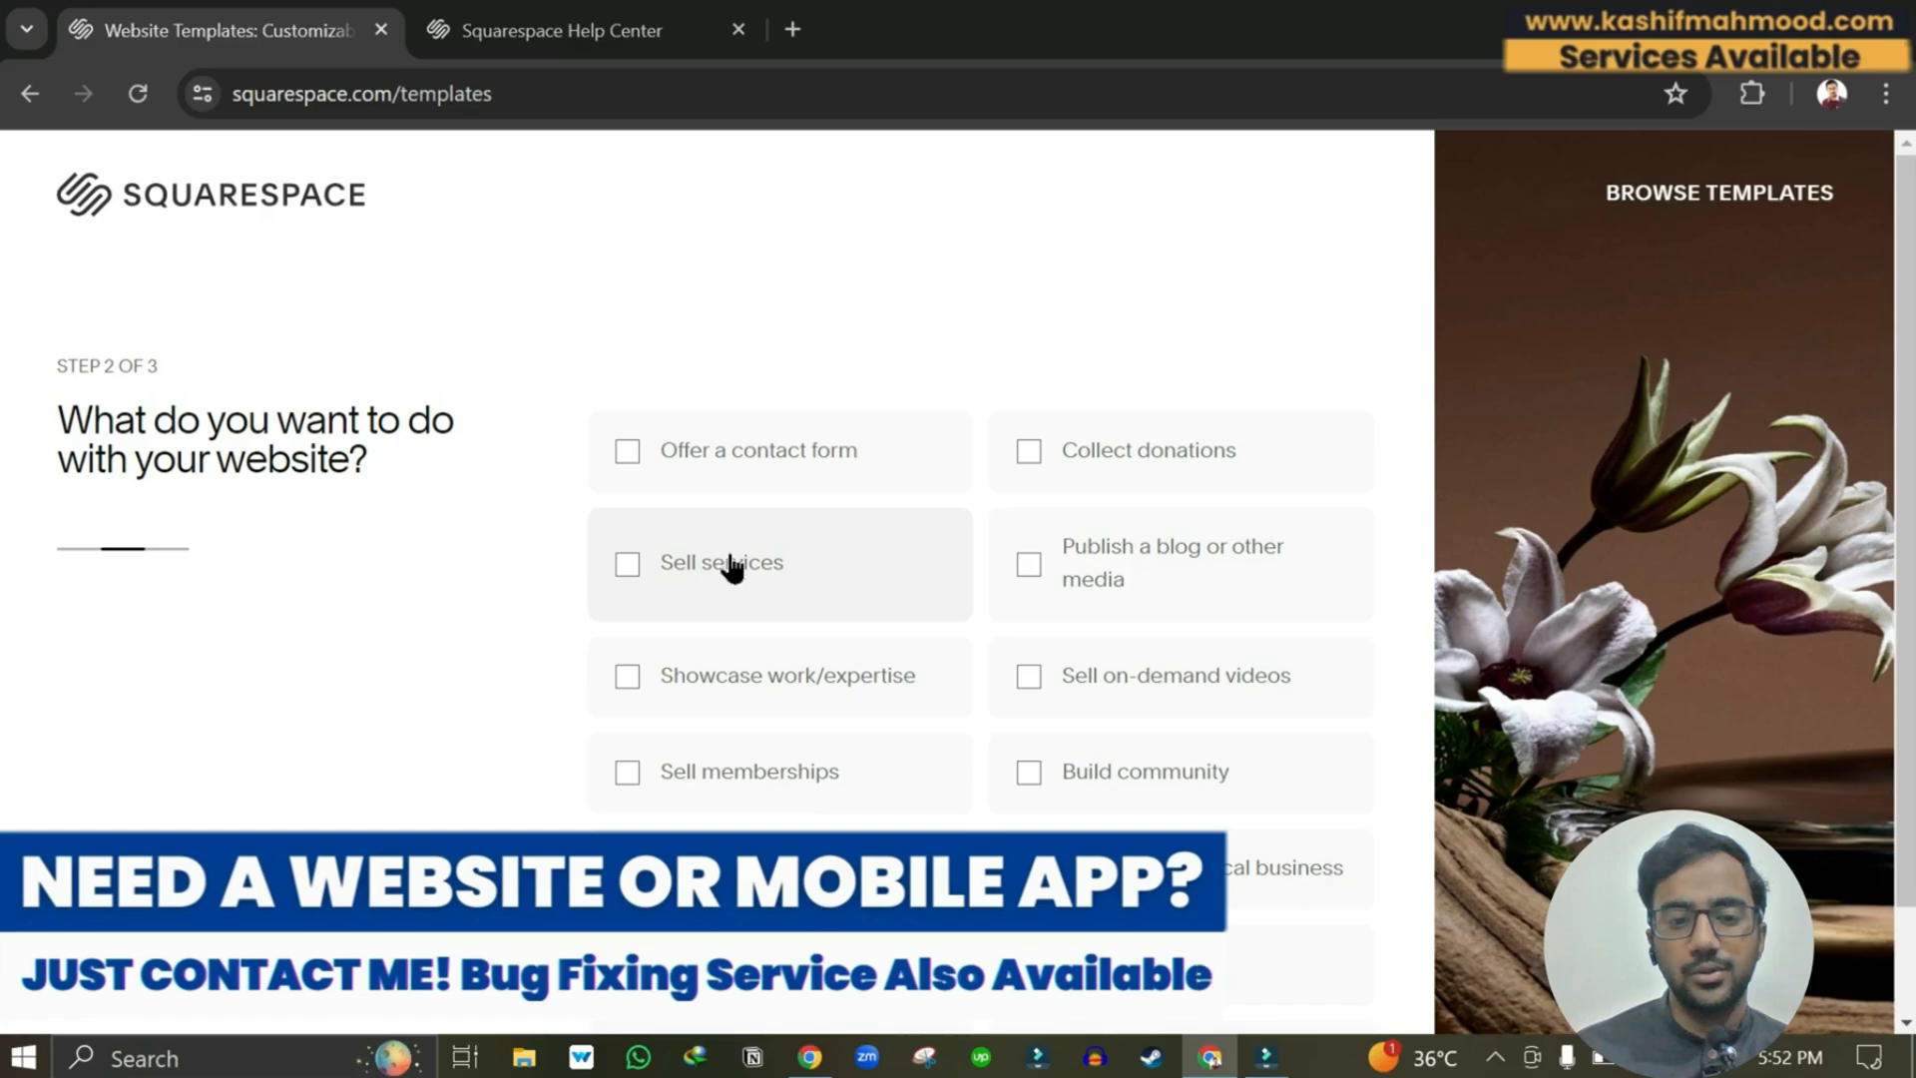
Select sell services, contact form and blog as site goals, then choose designer templates.
{"action": "left_click", "coordinate": [731, 564]}
{"action": "left_click", "coordinate": [748, 456]}
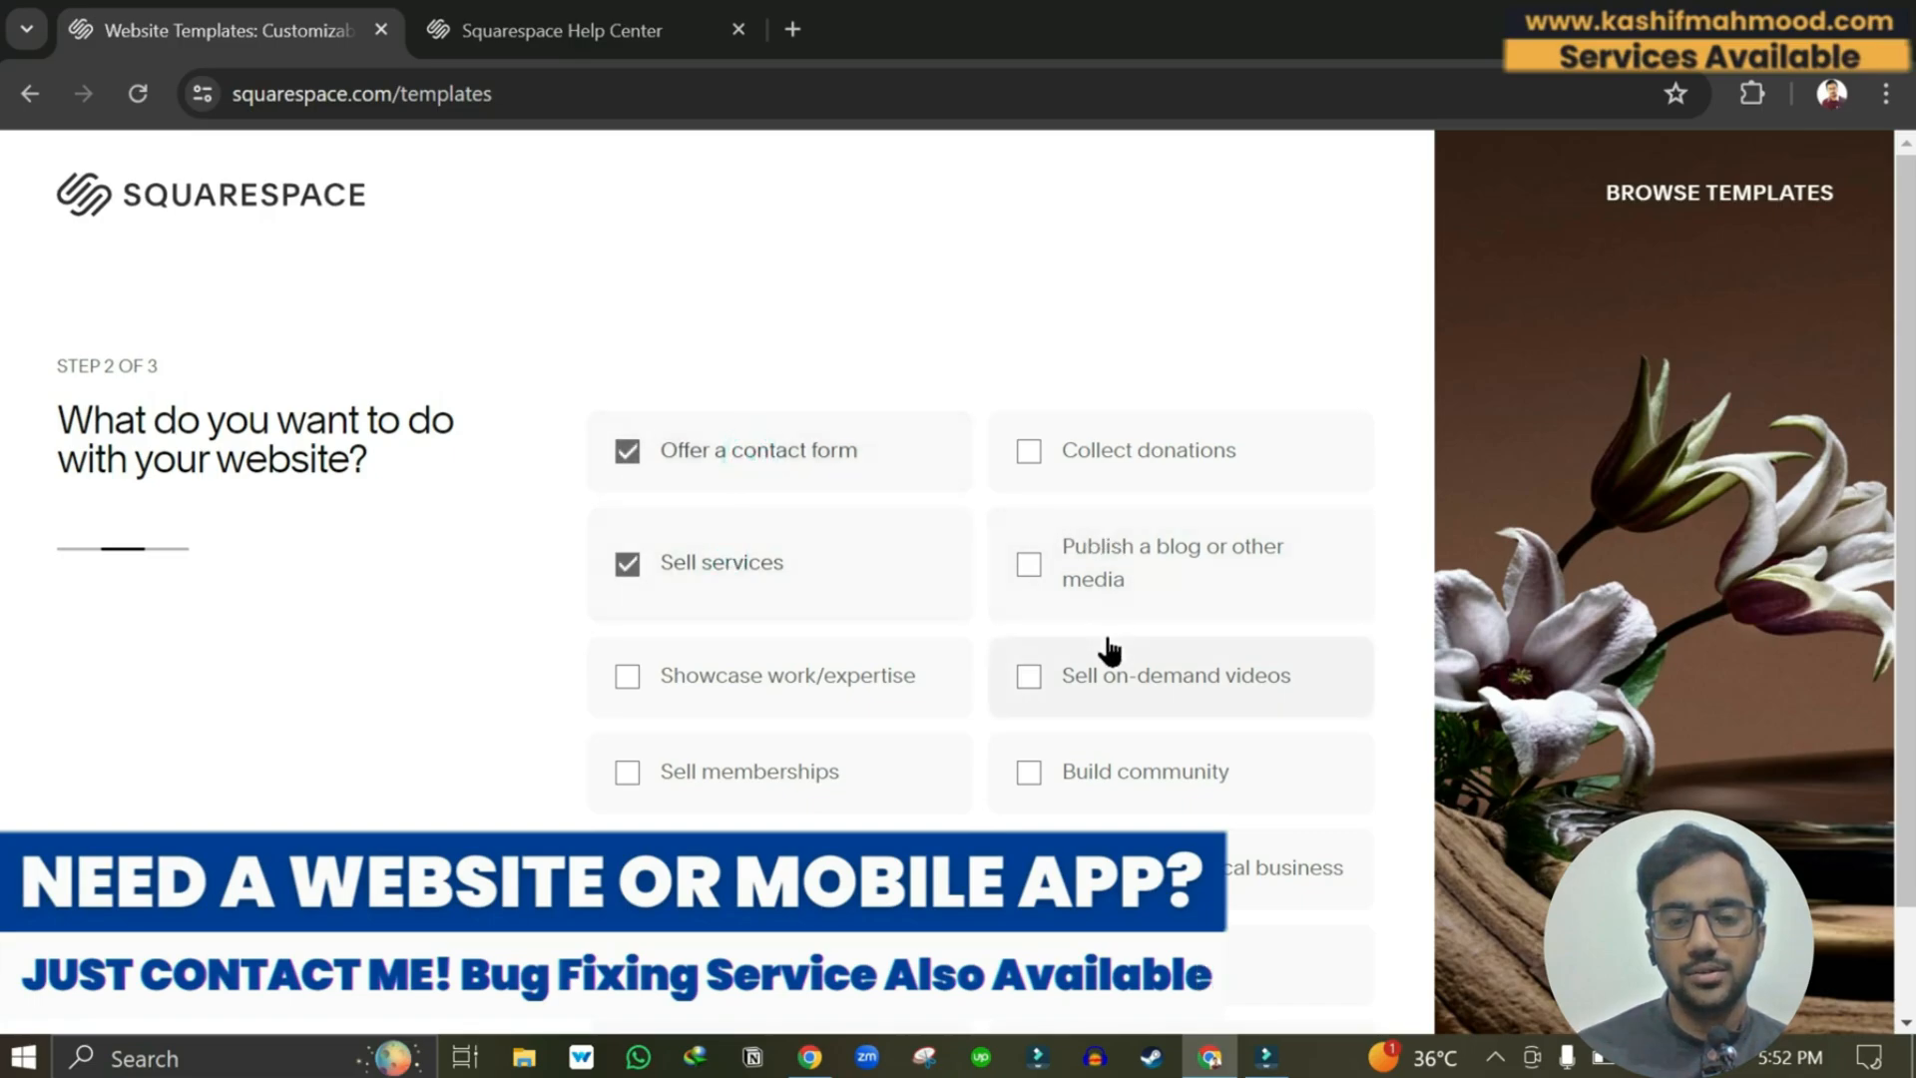
{"action": "scroll", "coordinate": [1109, 649], "scroll_direction": "down", "scroll_amount": 1}
{"action": "left_click", "coordinate": [1138, 453]}
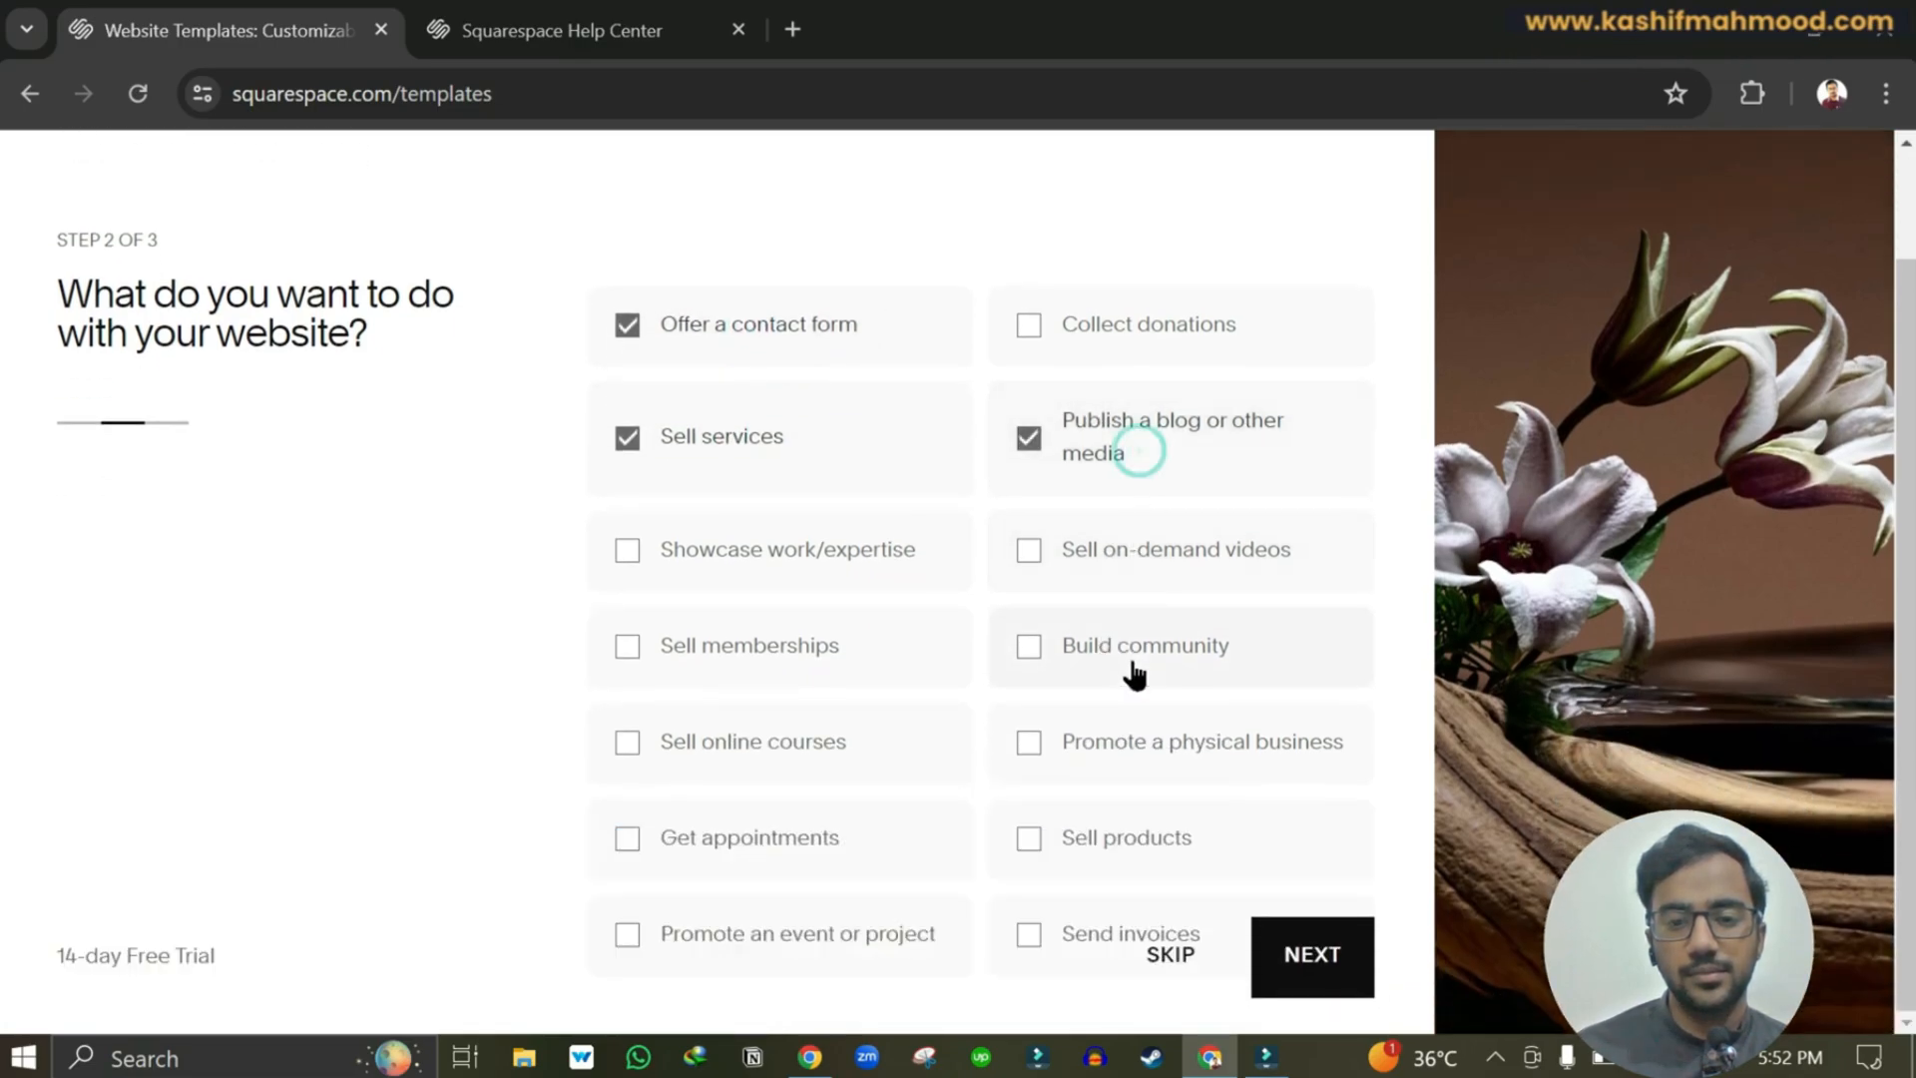
{"action": "left_click", "coordinate": [1267, 973]}
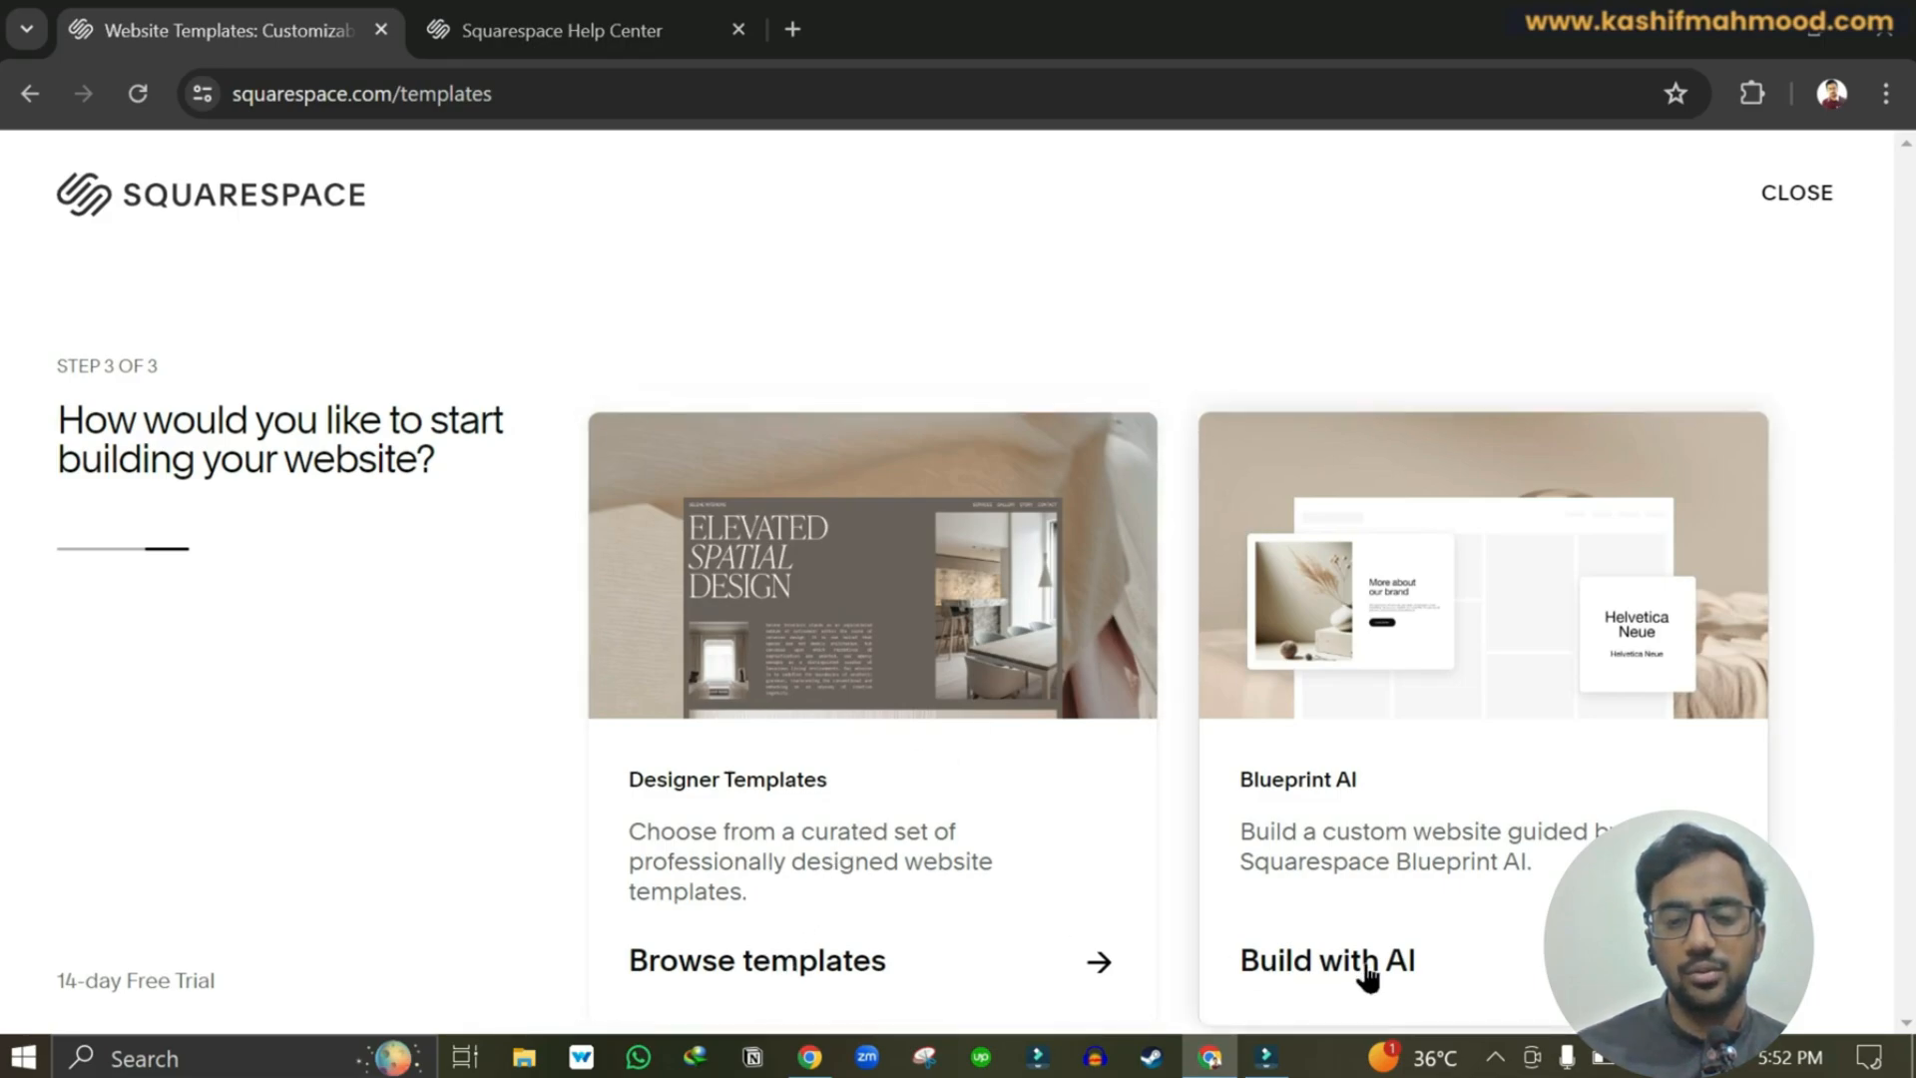
{"action": "left_click", "coordinate": [761, 964]}
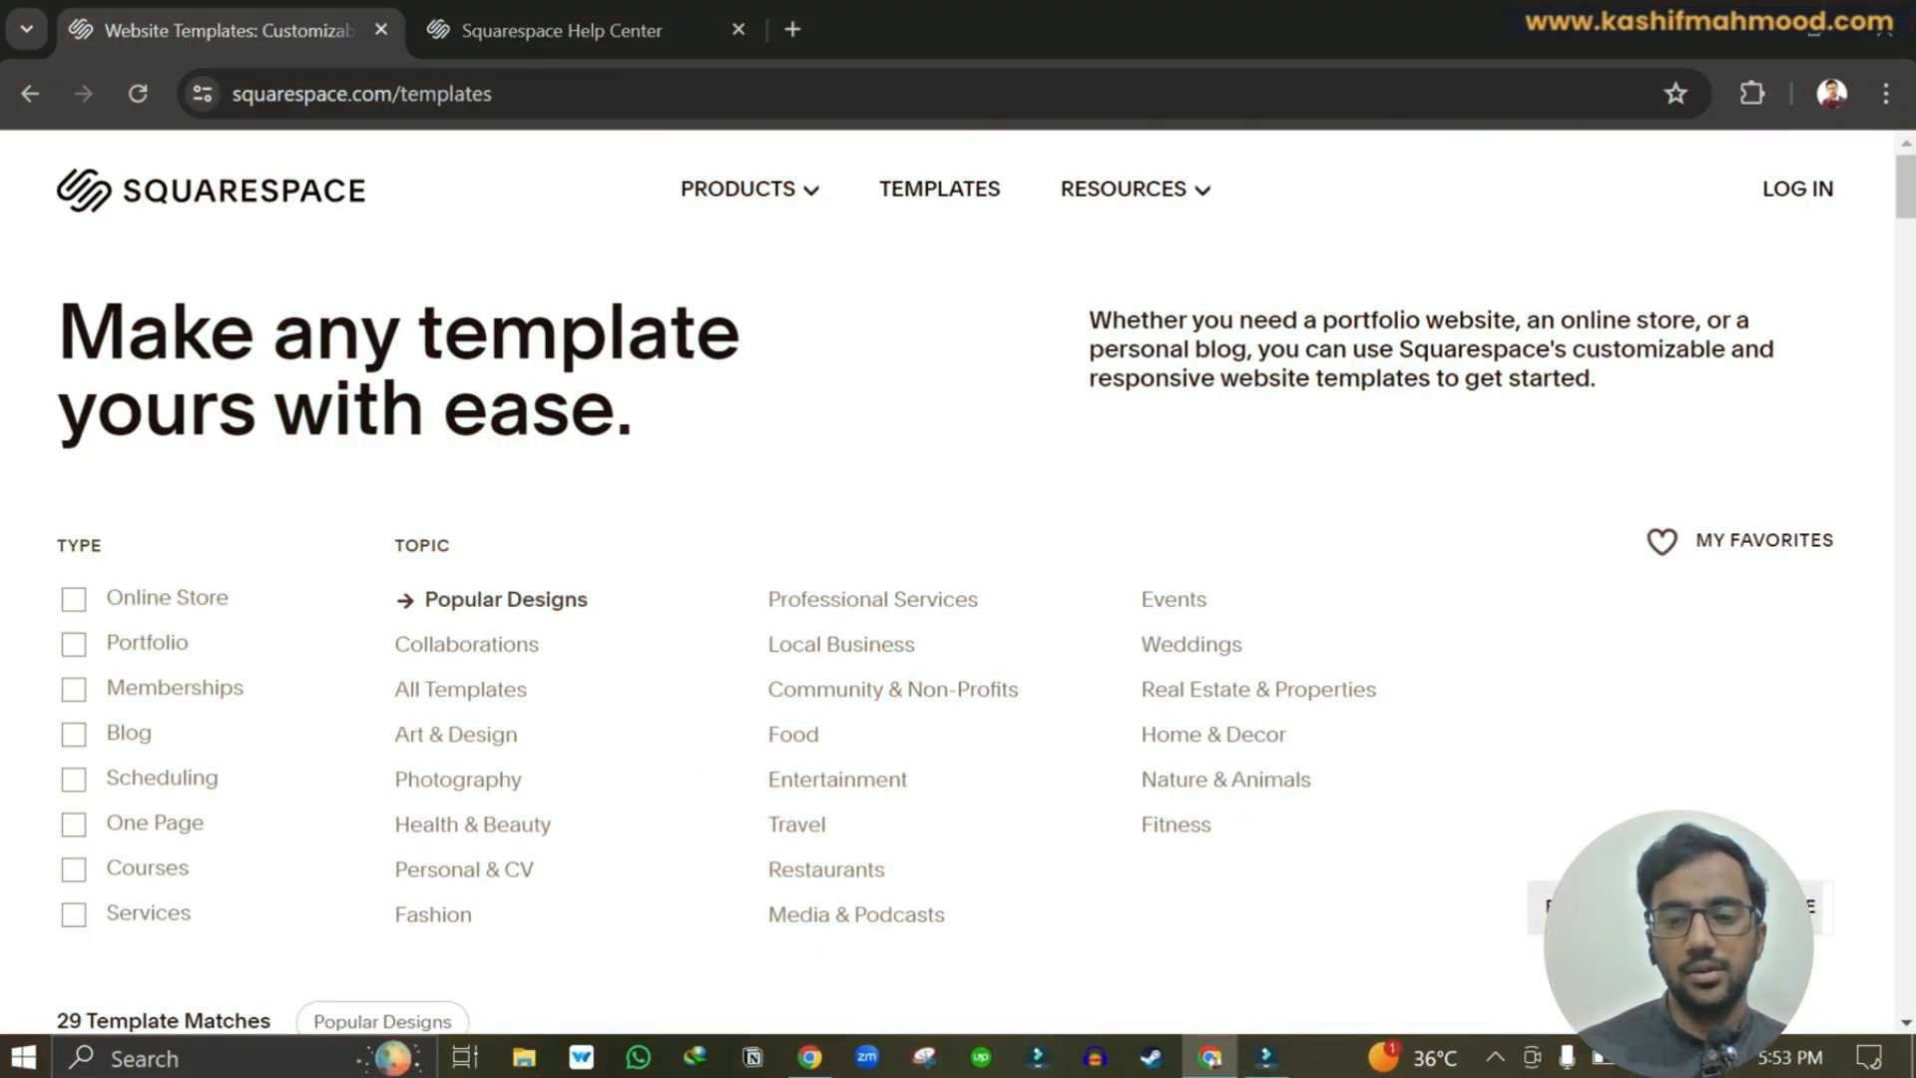
Filter the Popular Designs gallery to Blog templates and browse the results.
{"action": "scroll", "coordinate": [1554, 847], "scroll_direction": "down", "scroll_amount": 4}
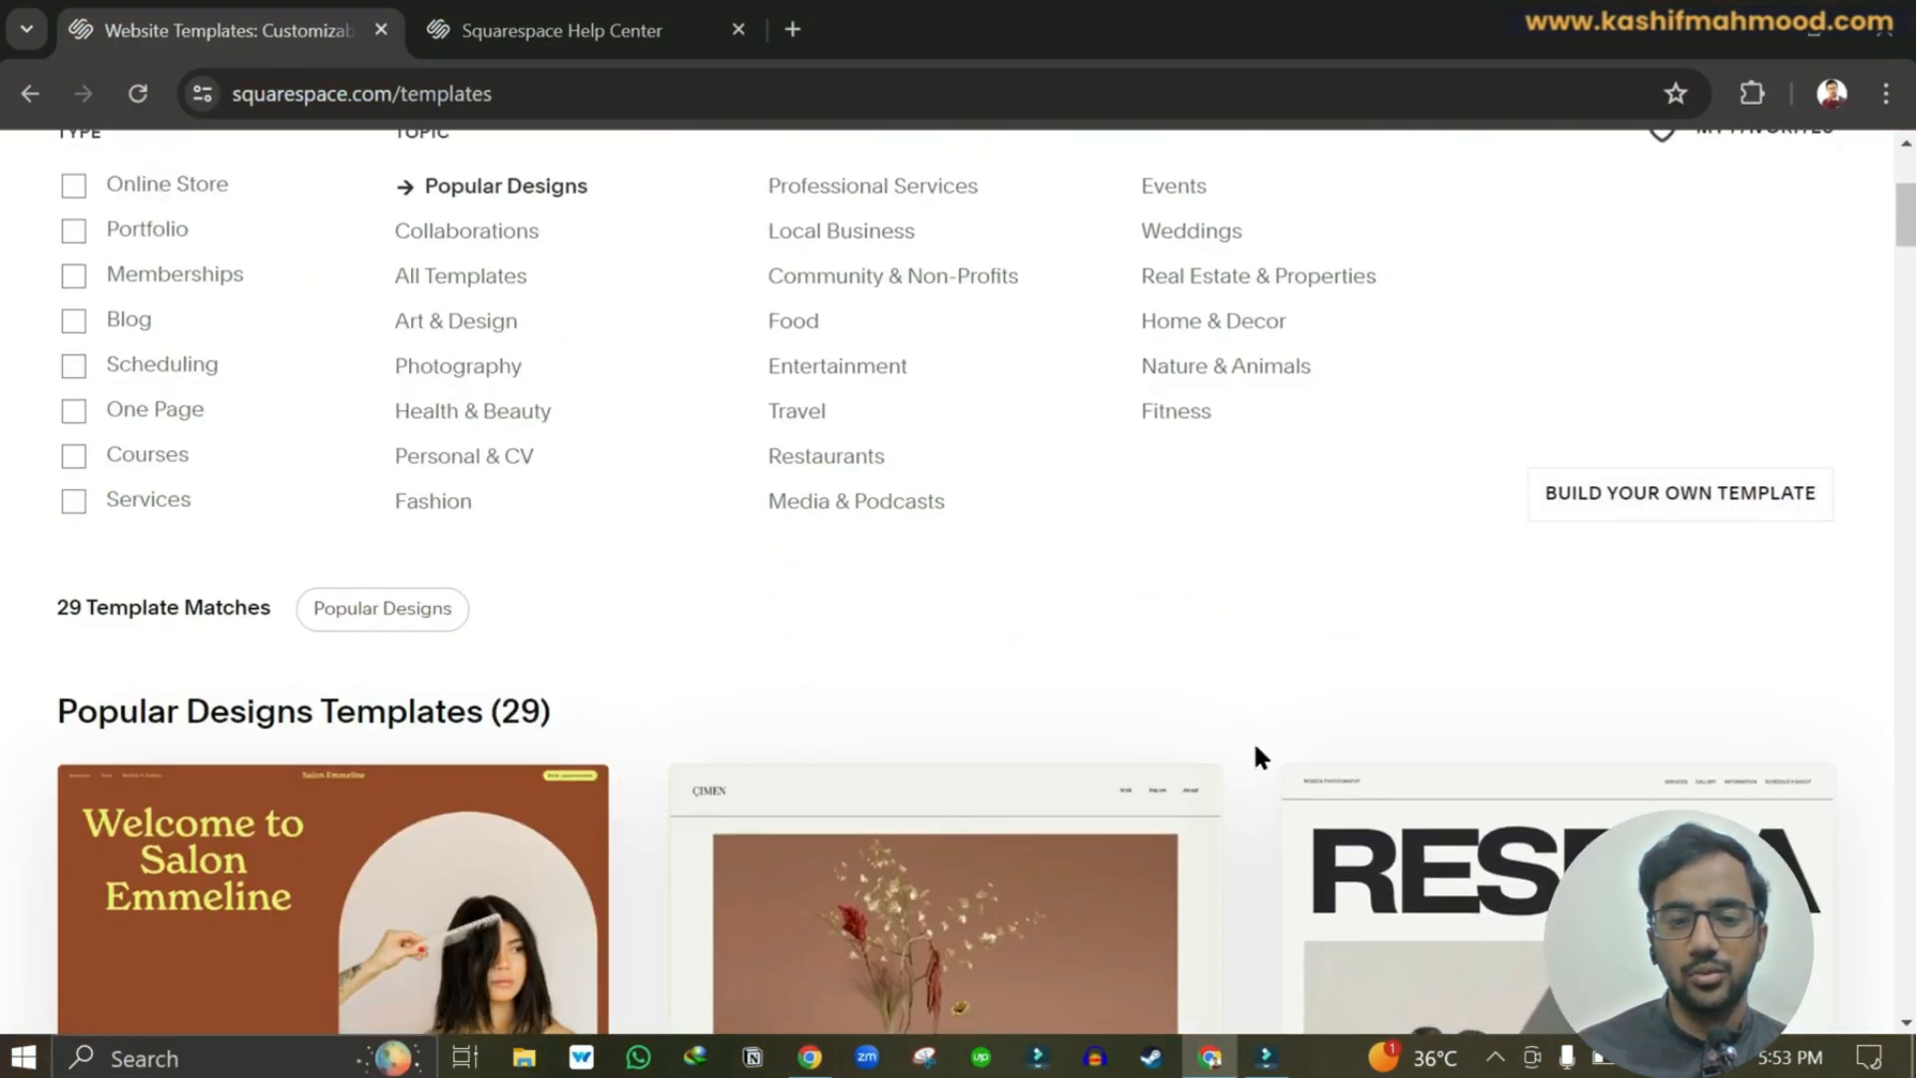
{"action": "scroll", "coordinate": [1255, 747], "scroll_direction": "down", "scroll_amount": 6}
{"action": "scroll", "coordinate": [1253, 739], "scroll_direction": "up", "scroll_amount": 10}
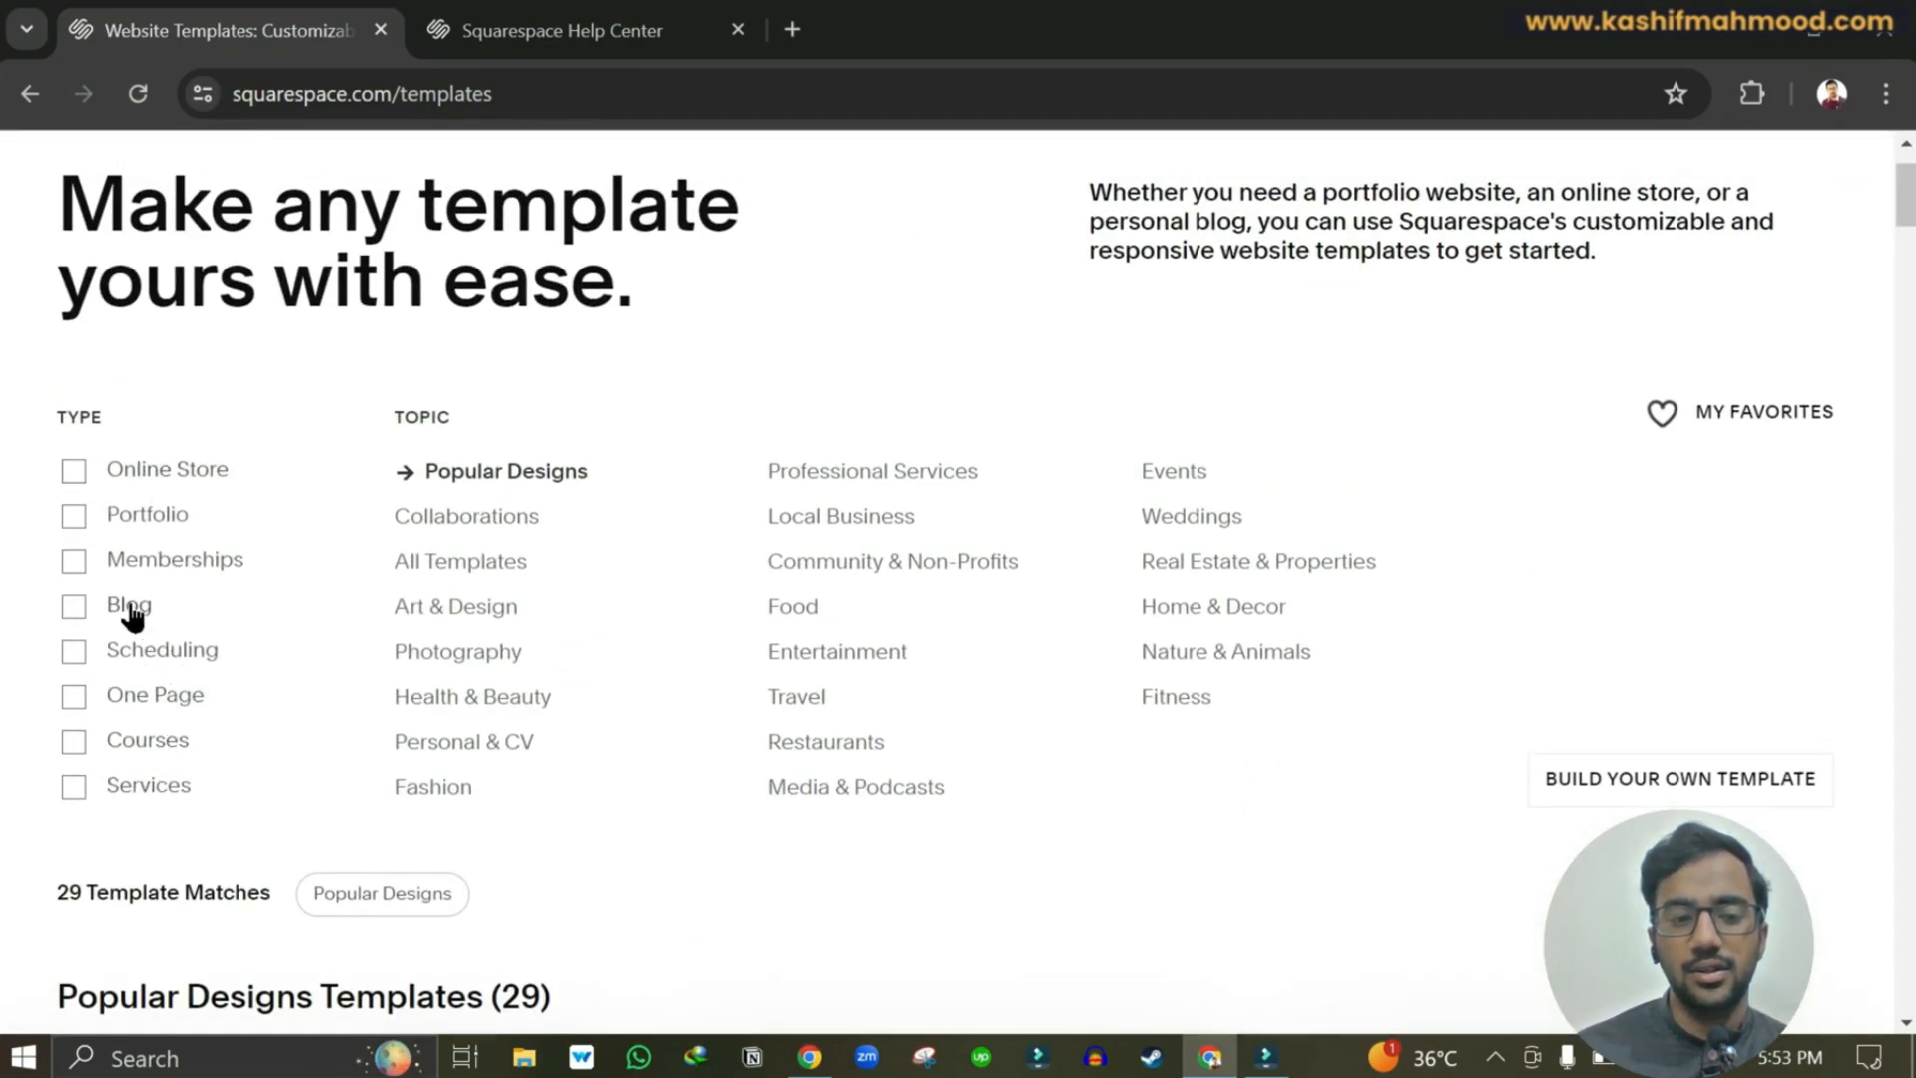
{"action": "left_click", "coordinate": [70, 611]}
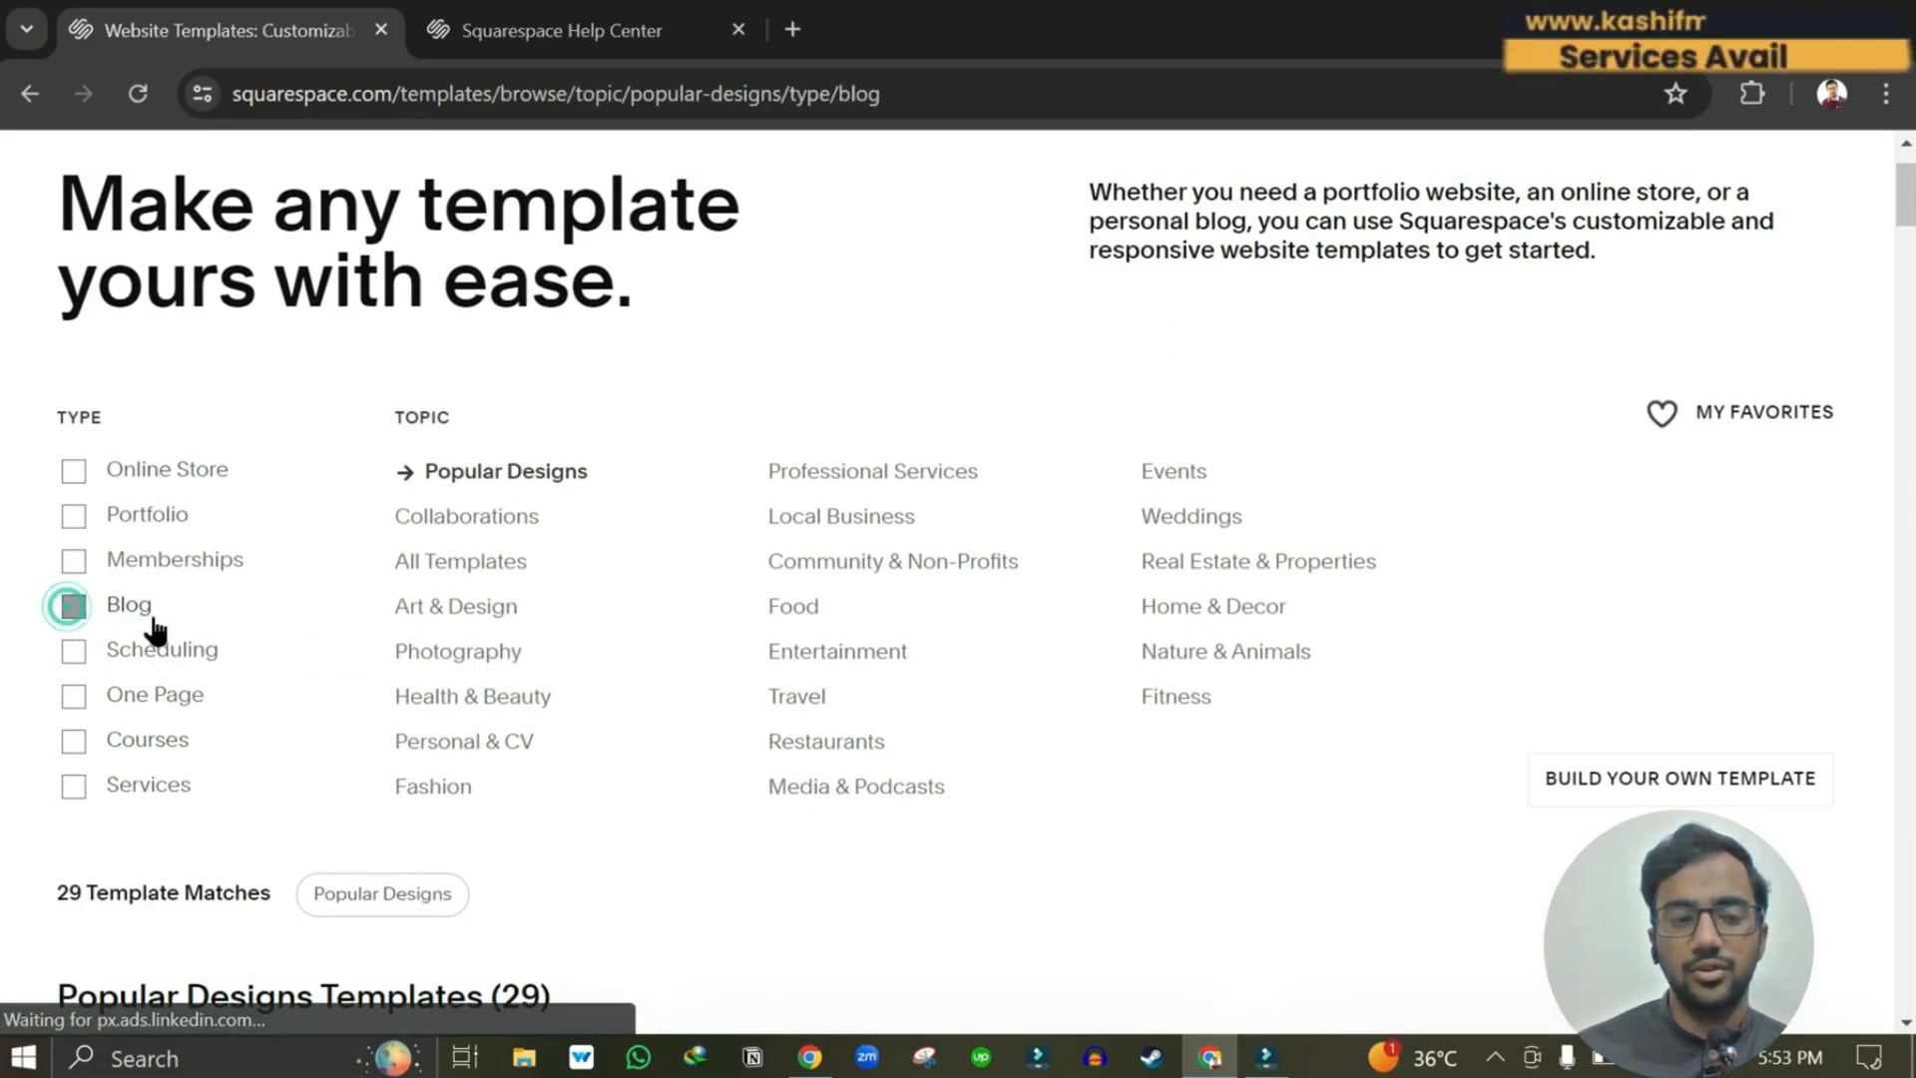
{"action": "scroll", "coordinate": [663, 769], "scroll_direction": "down", "scroll_amount": 6}
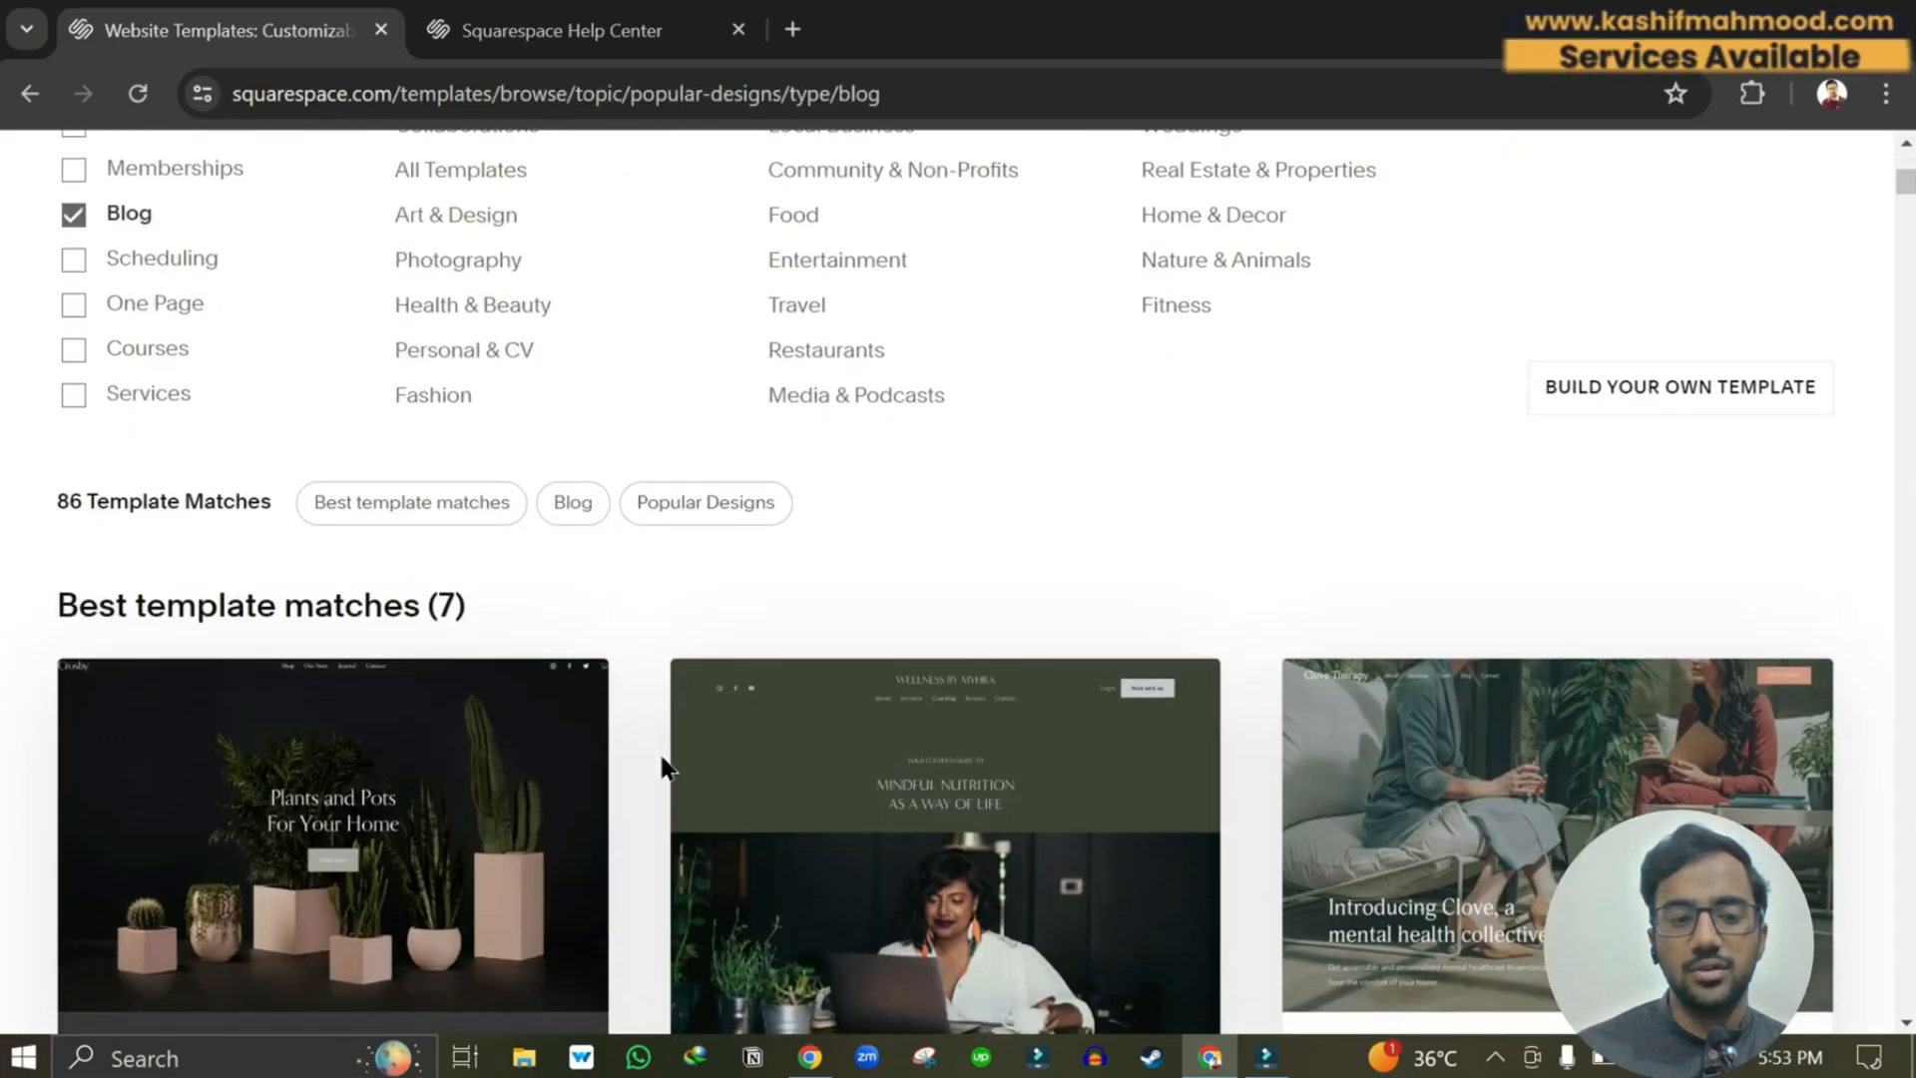
{"action": "scroll", "coordinate": [663, 768], "scroll_direction": "down", "scroll_amount": 4}
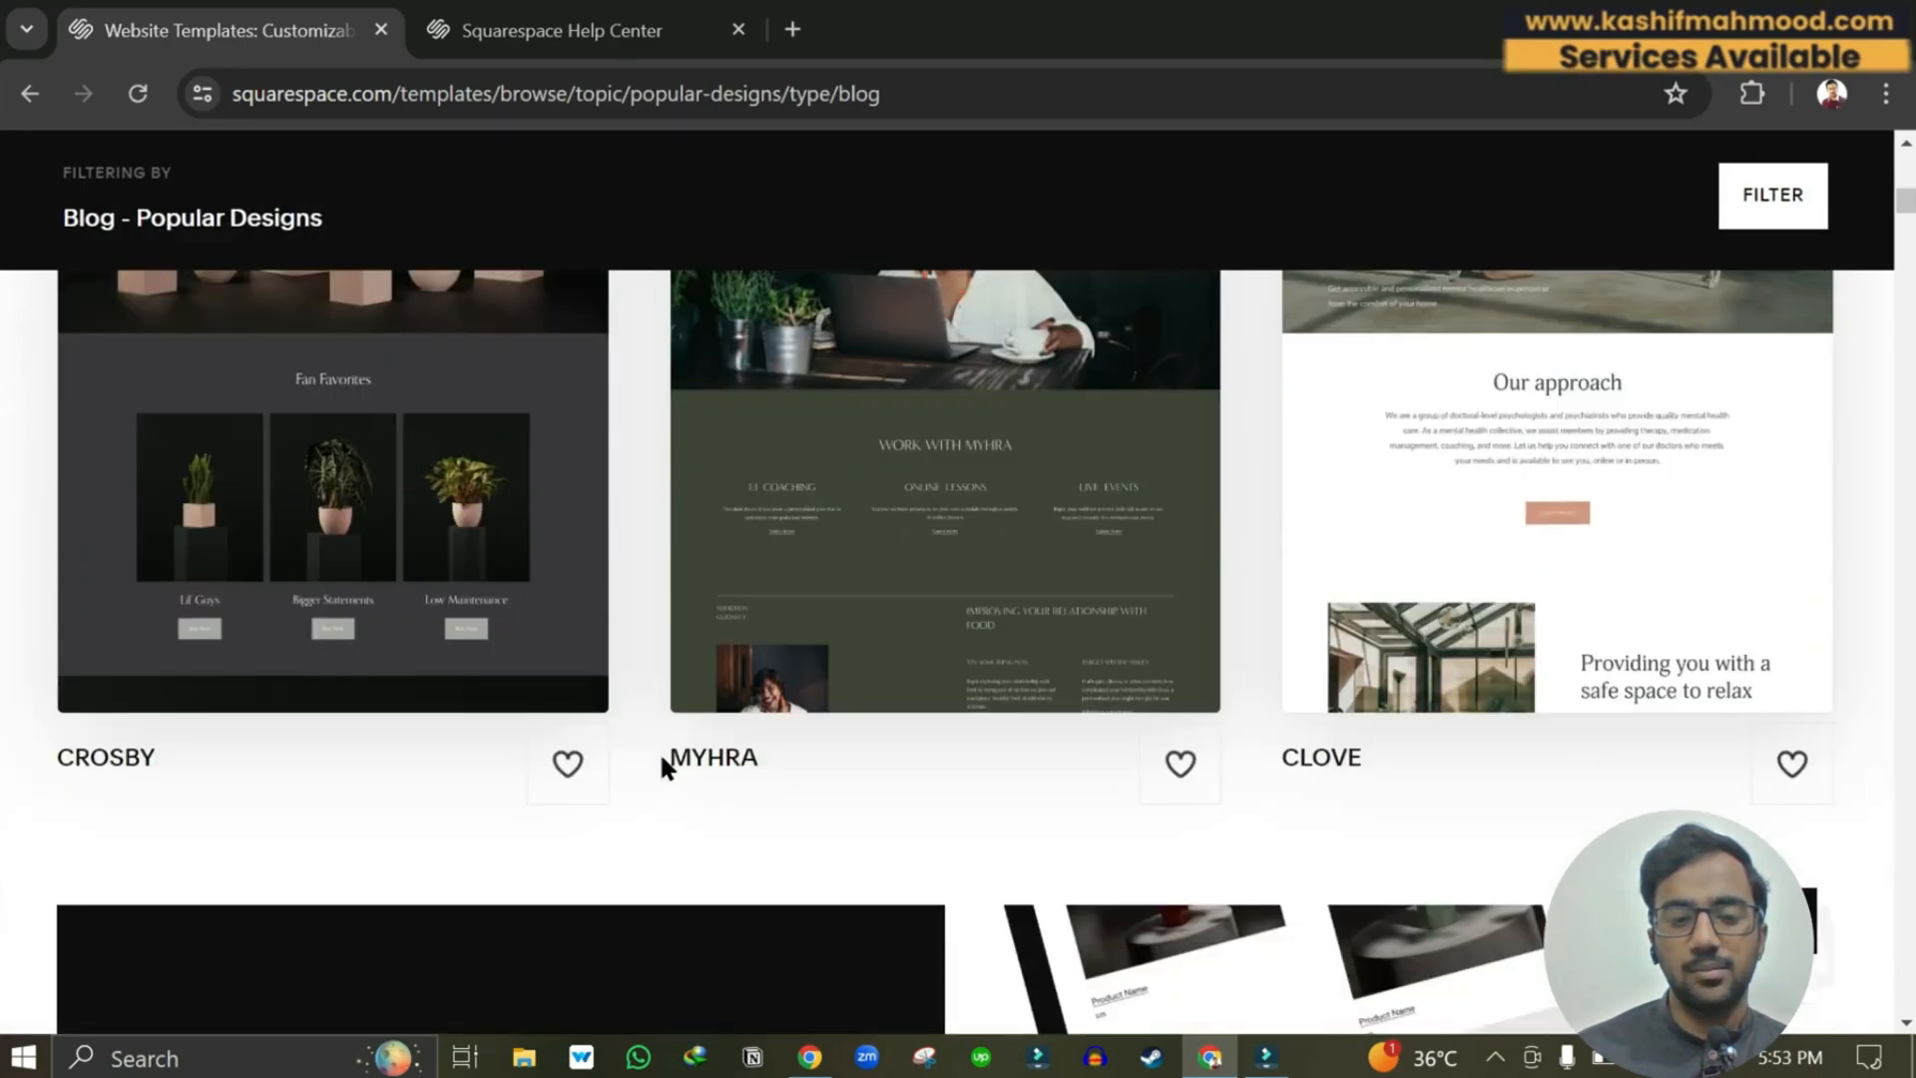
{"action": "scroll", "coordinate": [667, 768], "scroll_direction": "up", "scroll_amount": 5}
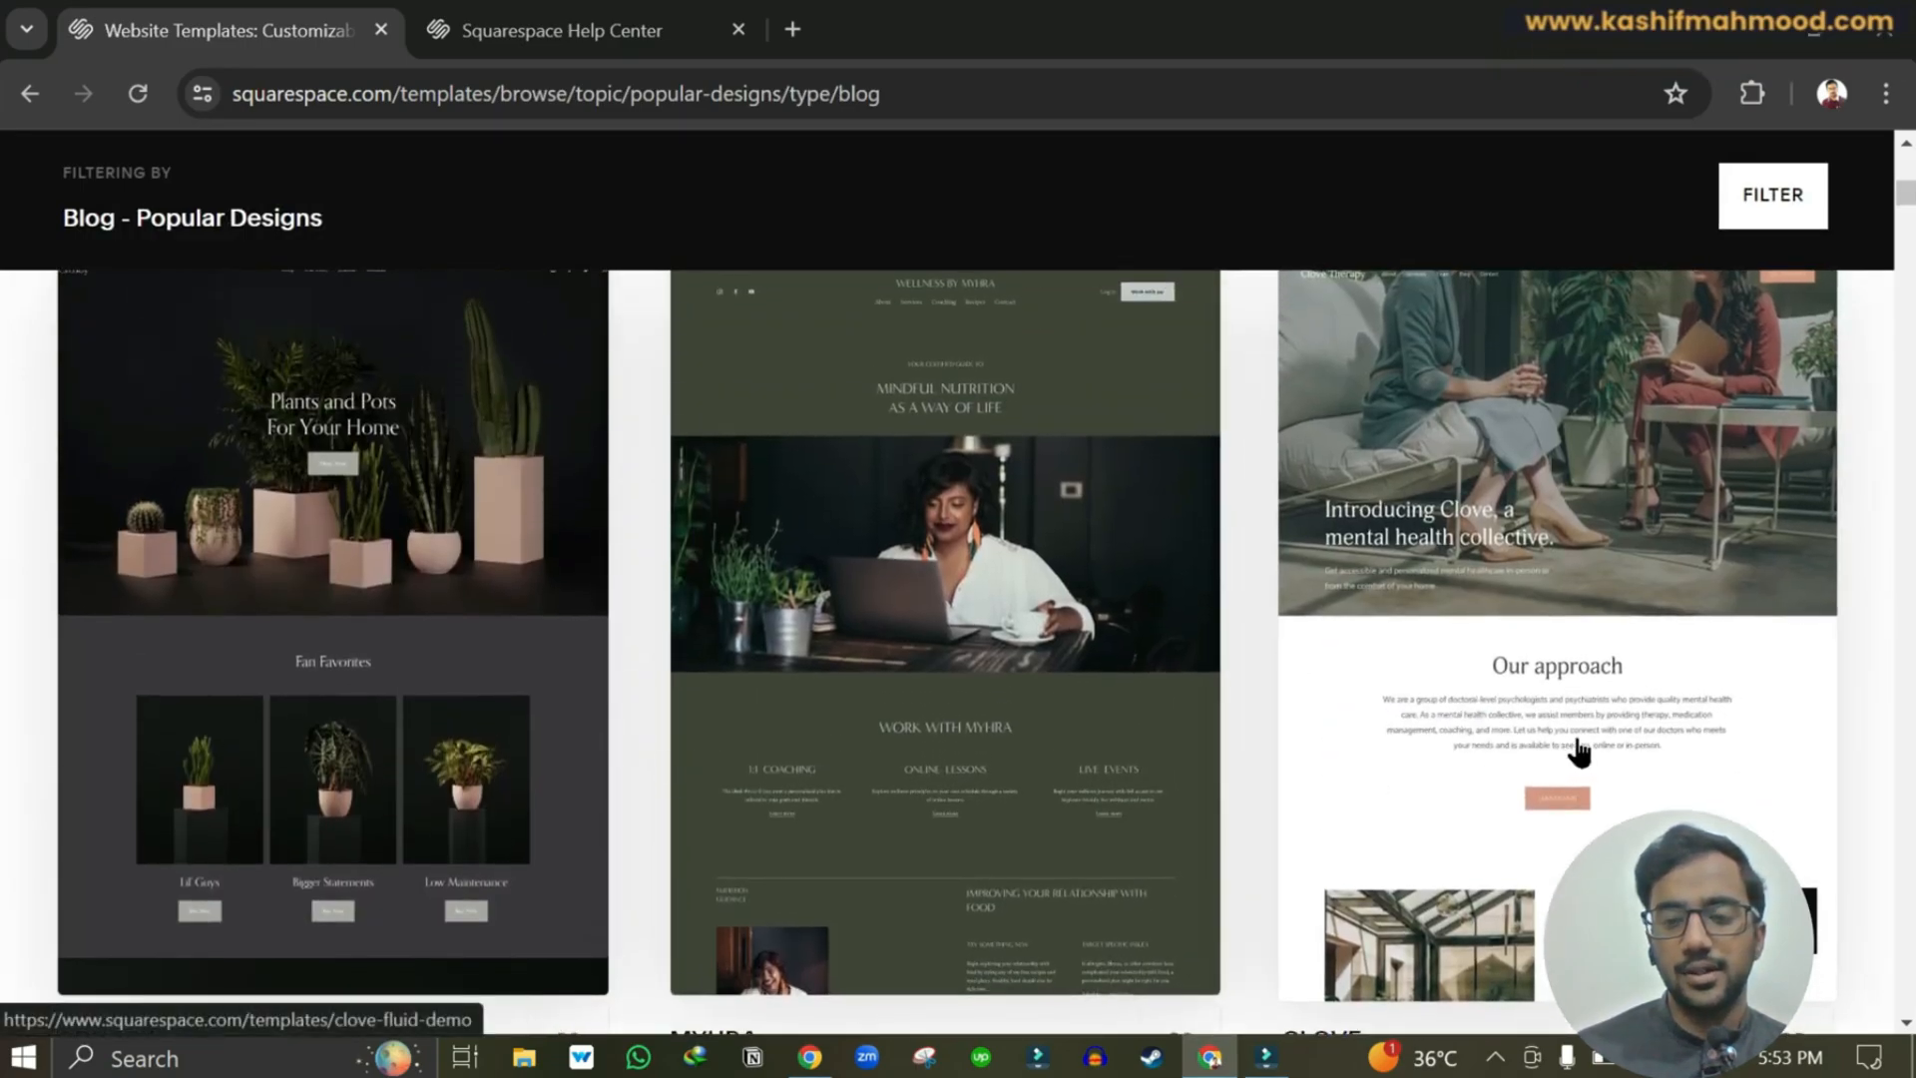
Open Clove, try the yellow-green, red, beige and blue palettes, and start with this design.
{"action": "left_click", "coordinate": [1576, 743]}
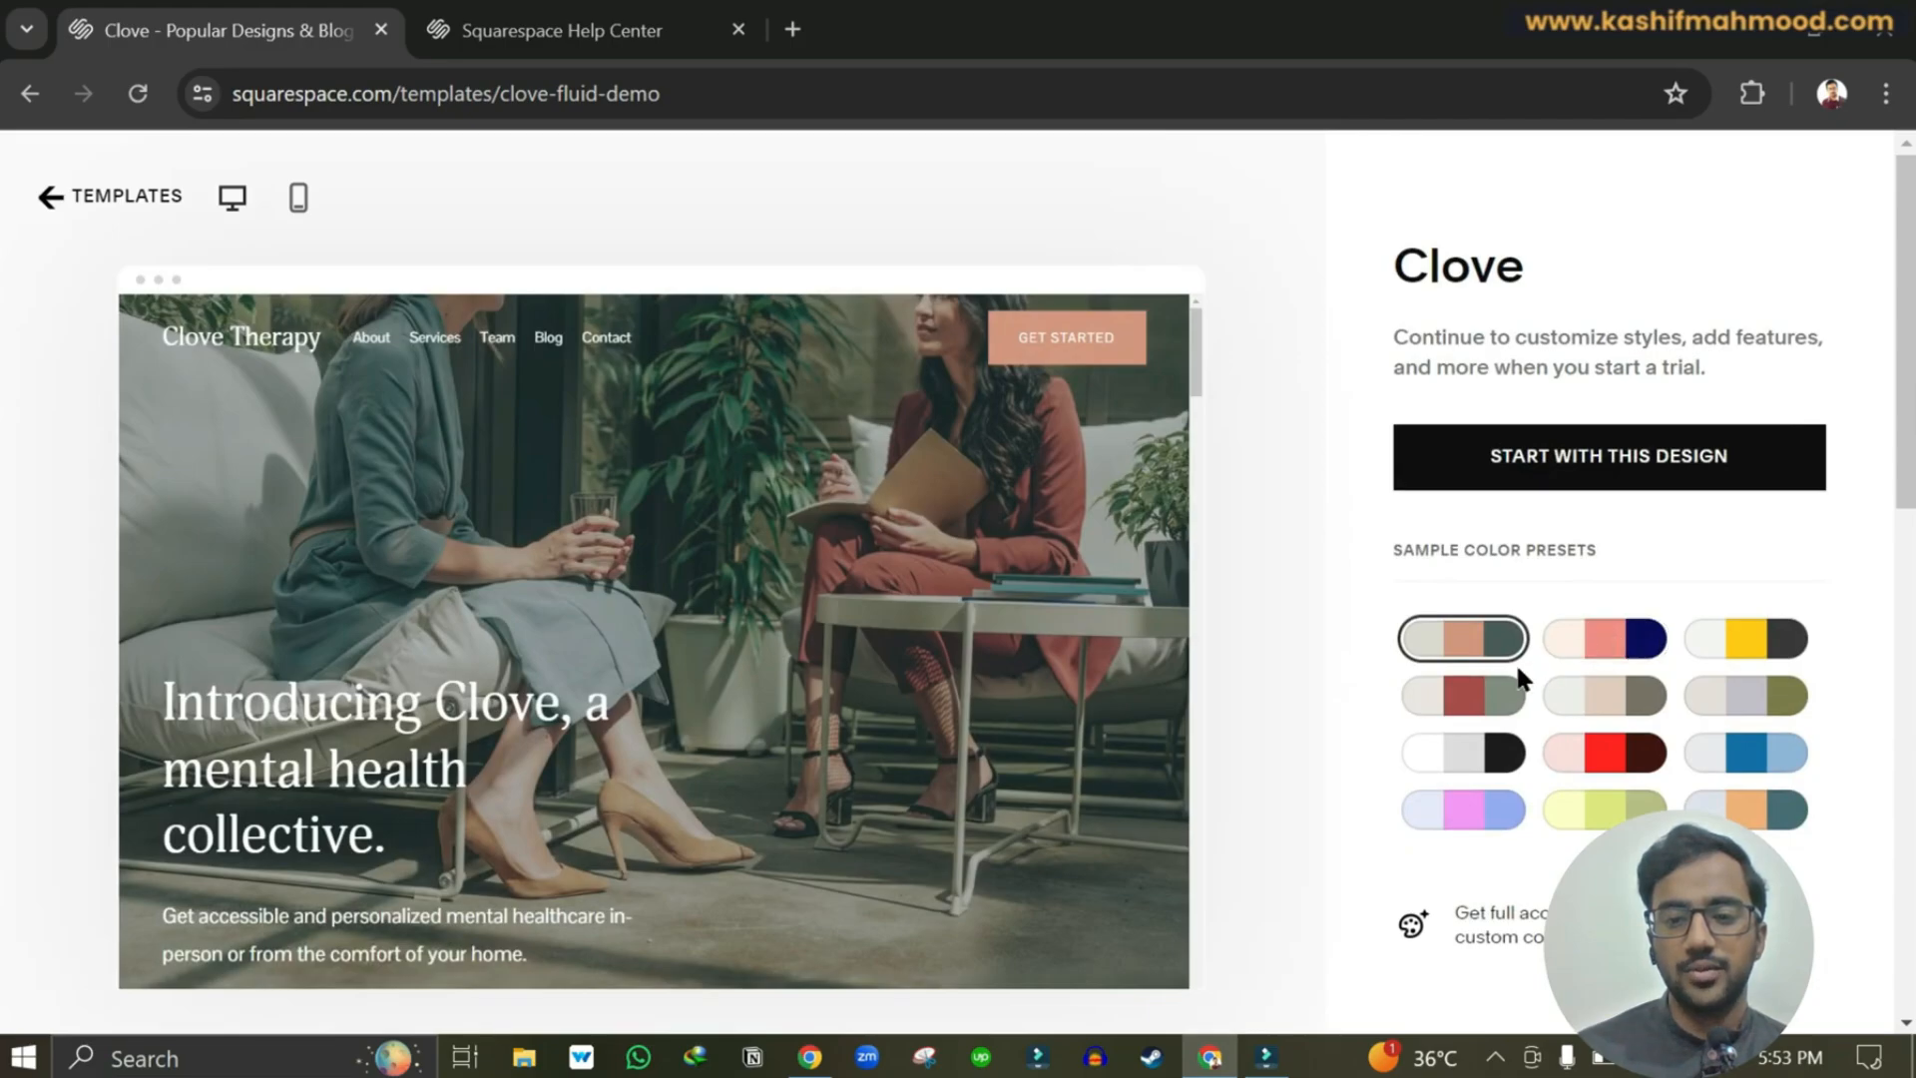
{"action": "left_click", "coordinate": [1617, 805]}
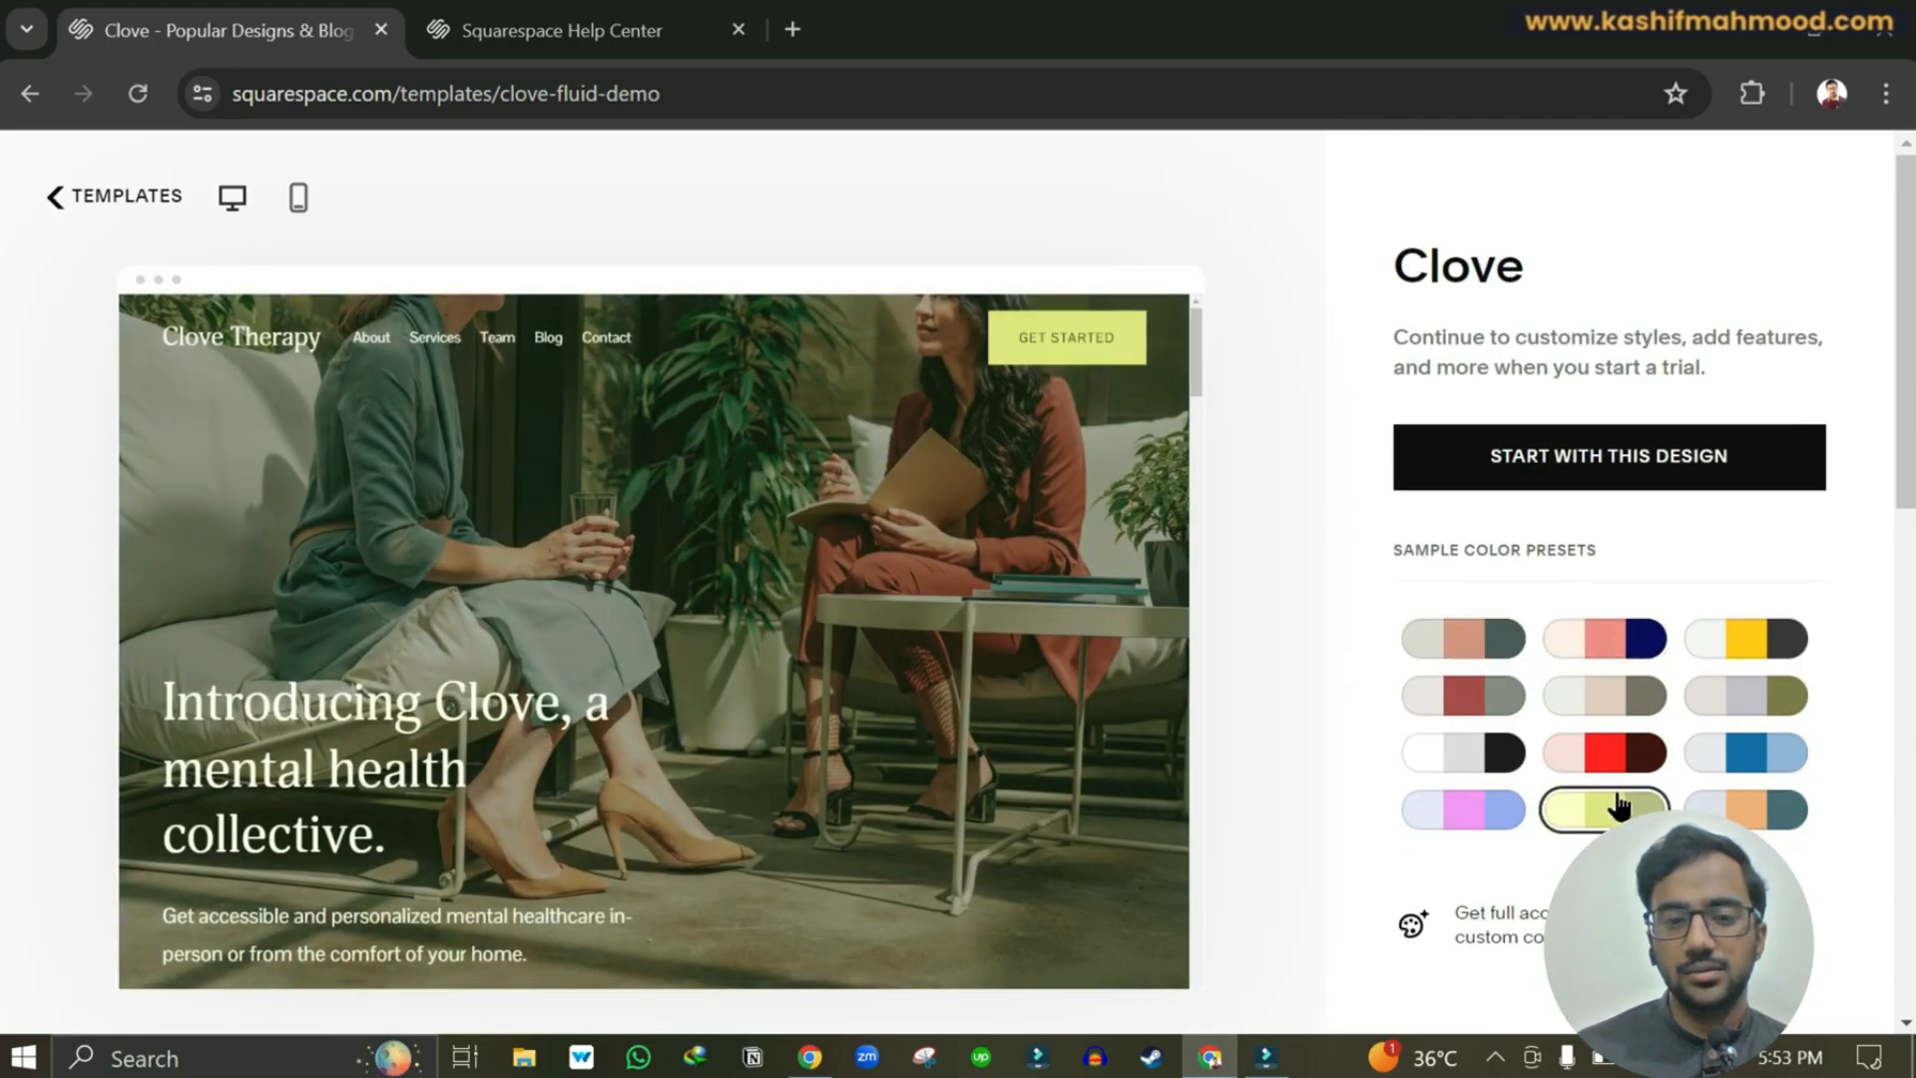
{"action": "left_click", "coordinate": [1611, 755]}
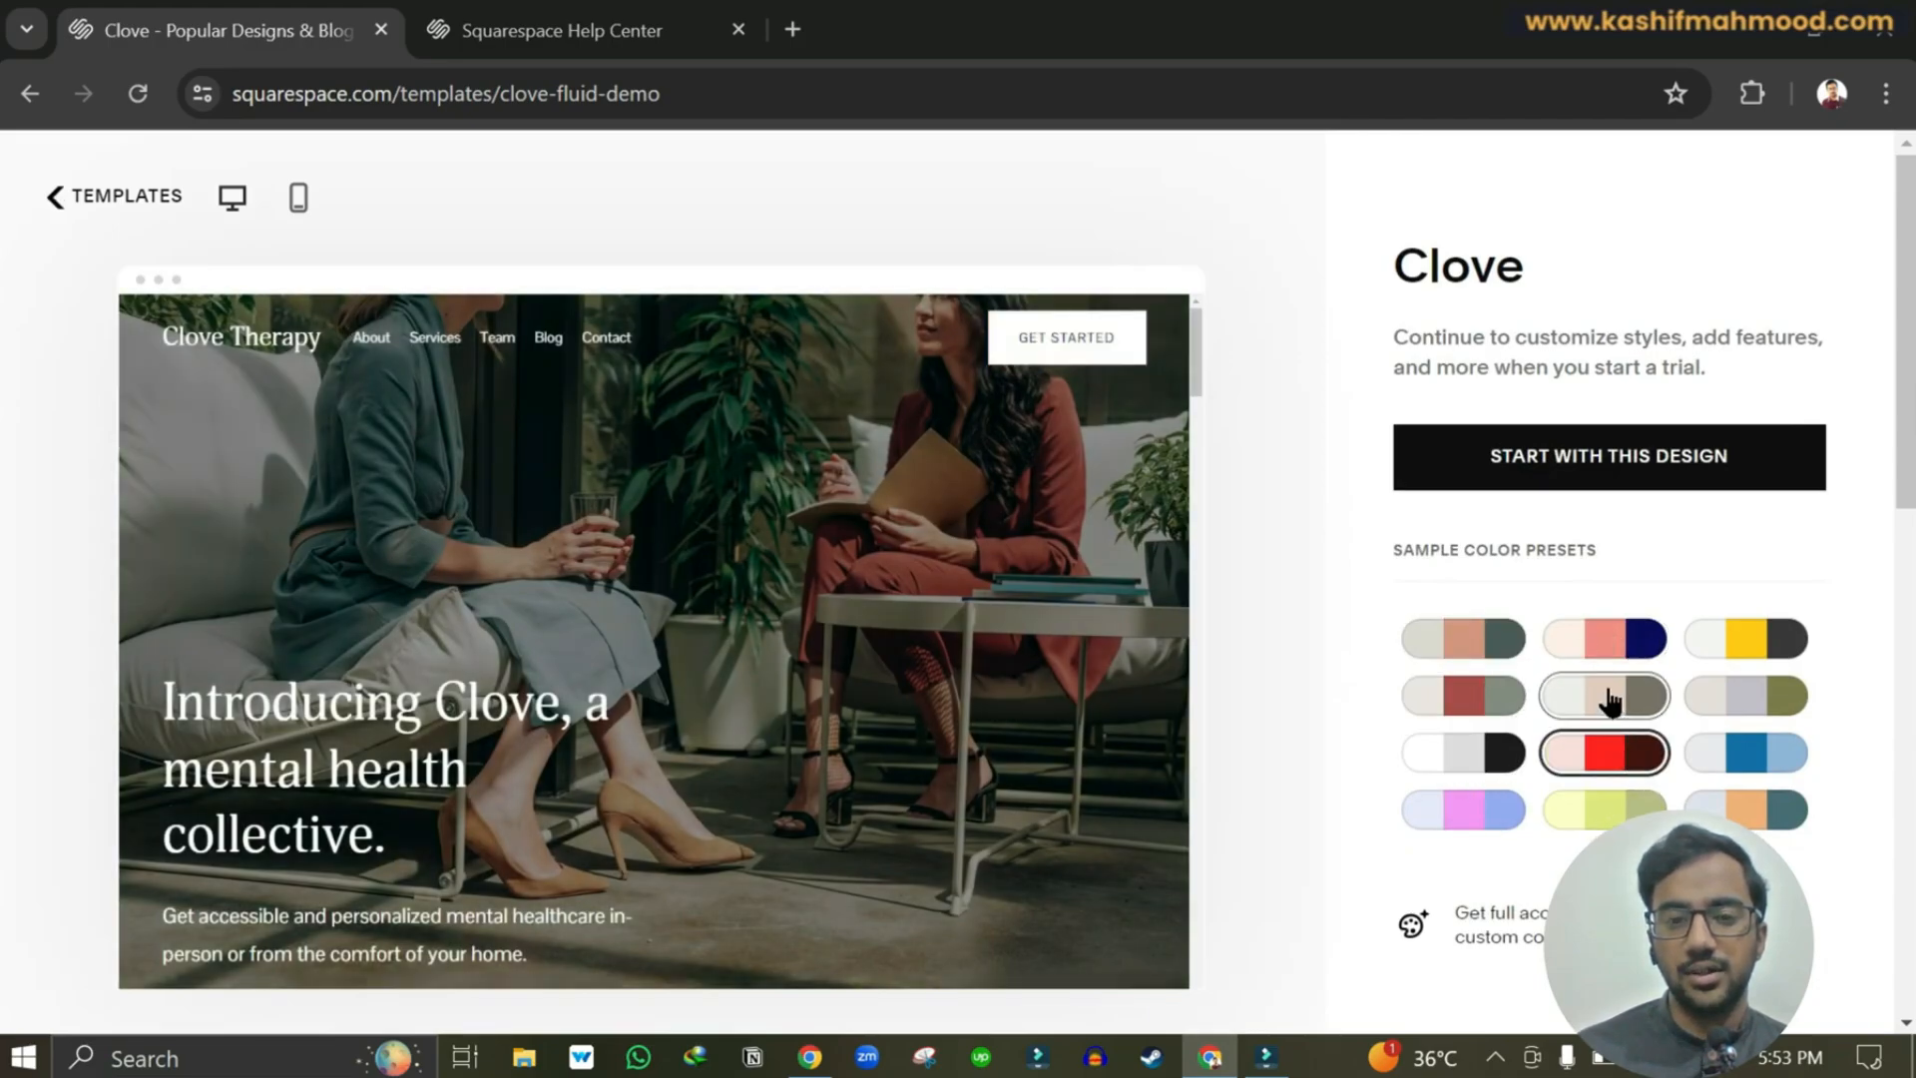
{"action": "left_click", "coordinate": [1611, 702]}
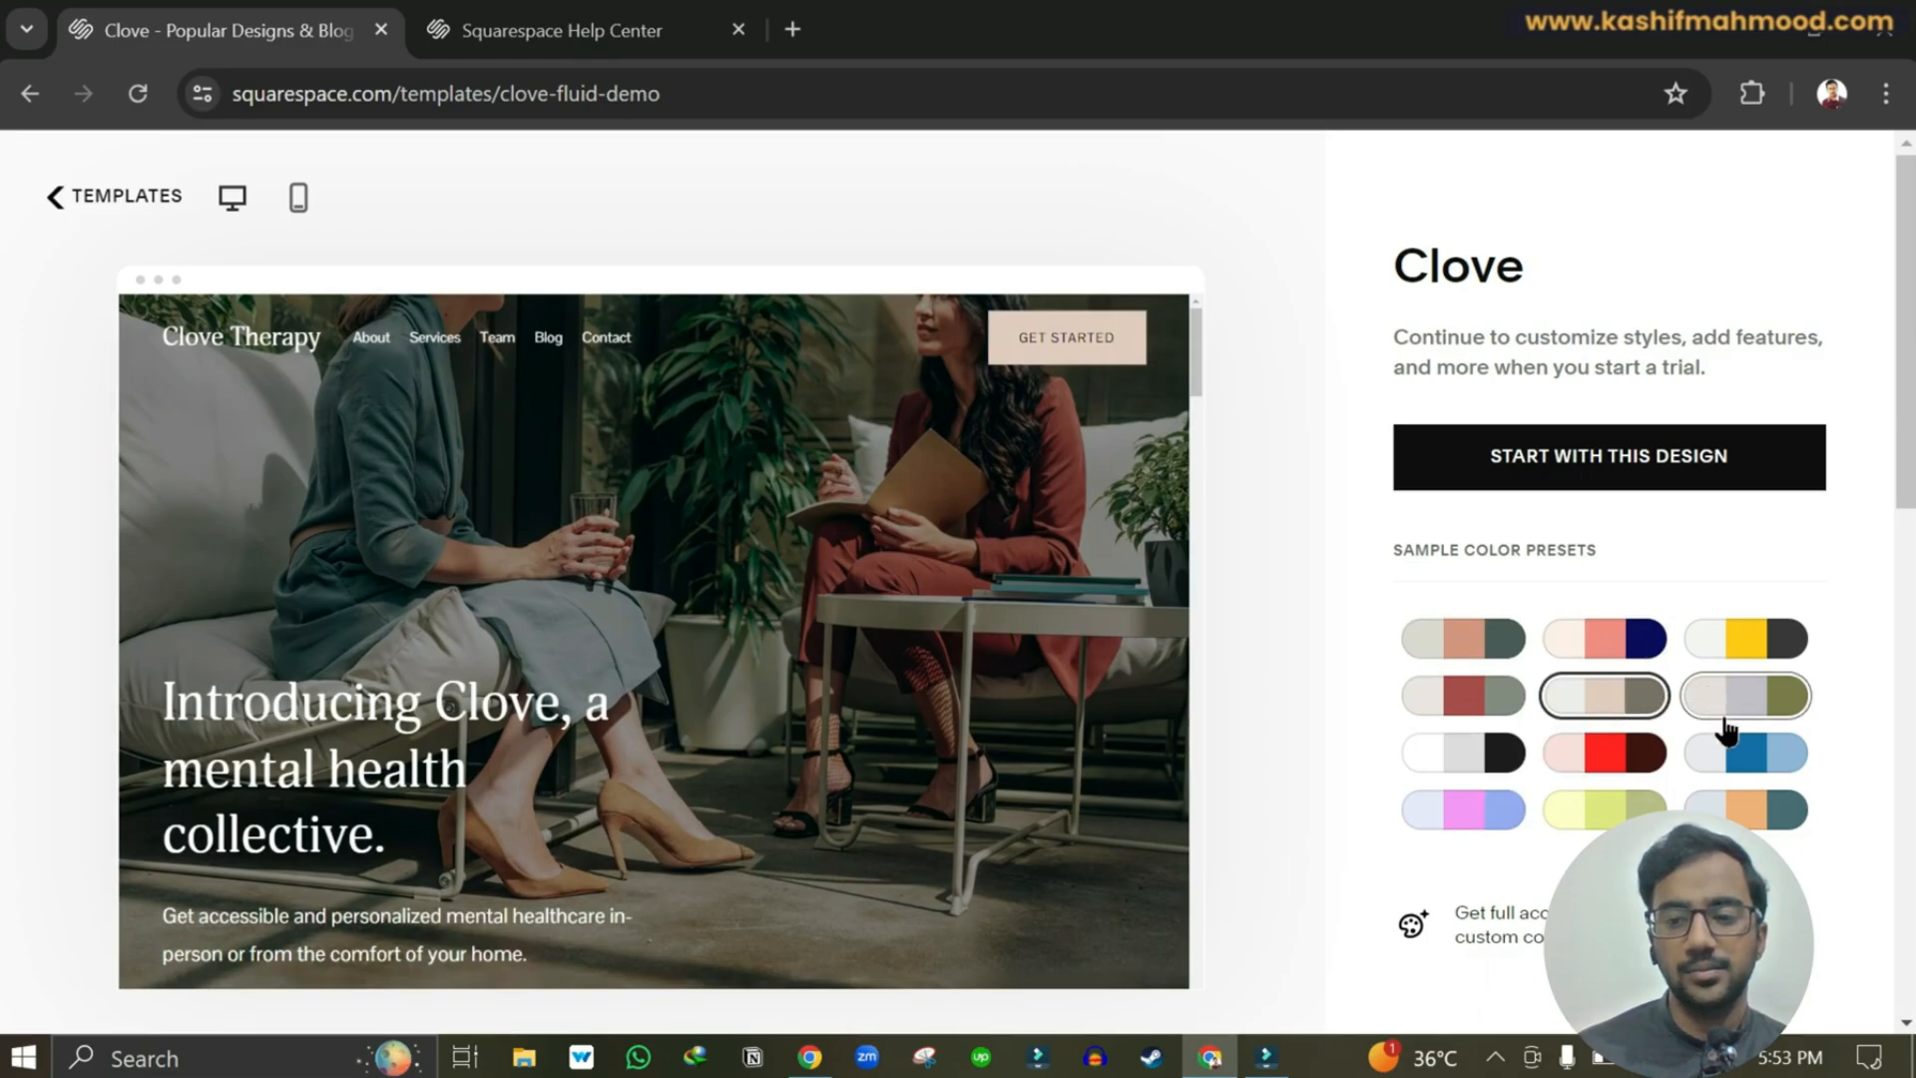
{"action": "left_click", "coordinate": [1730, 755]}
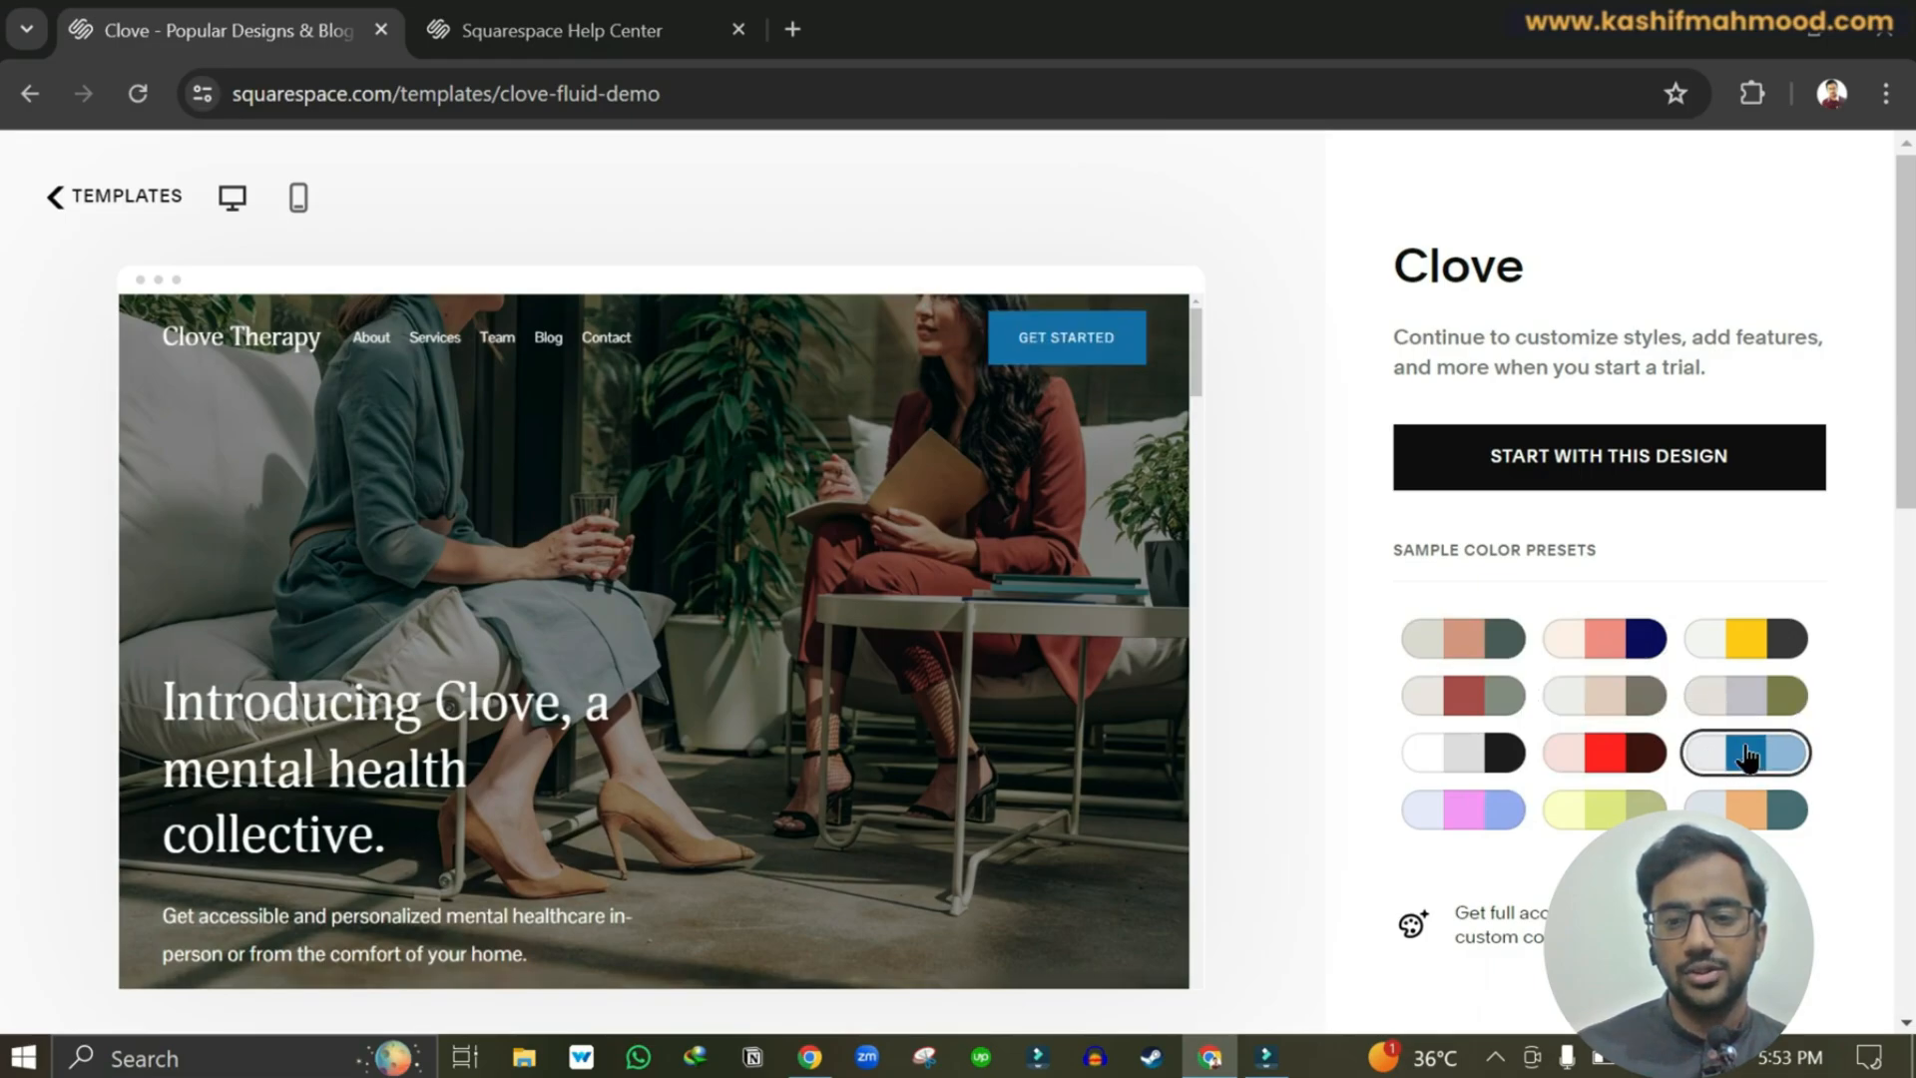
{"action": "left_click", "coordinate": [1622, 459]}
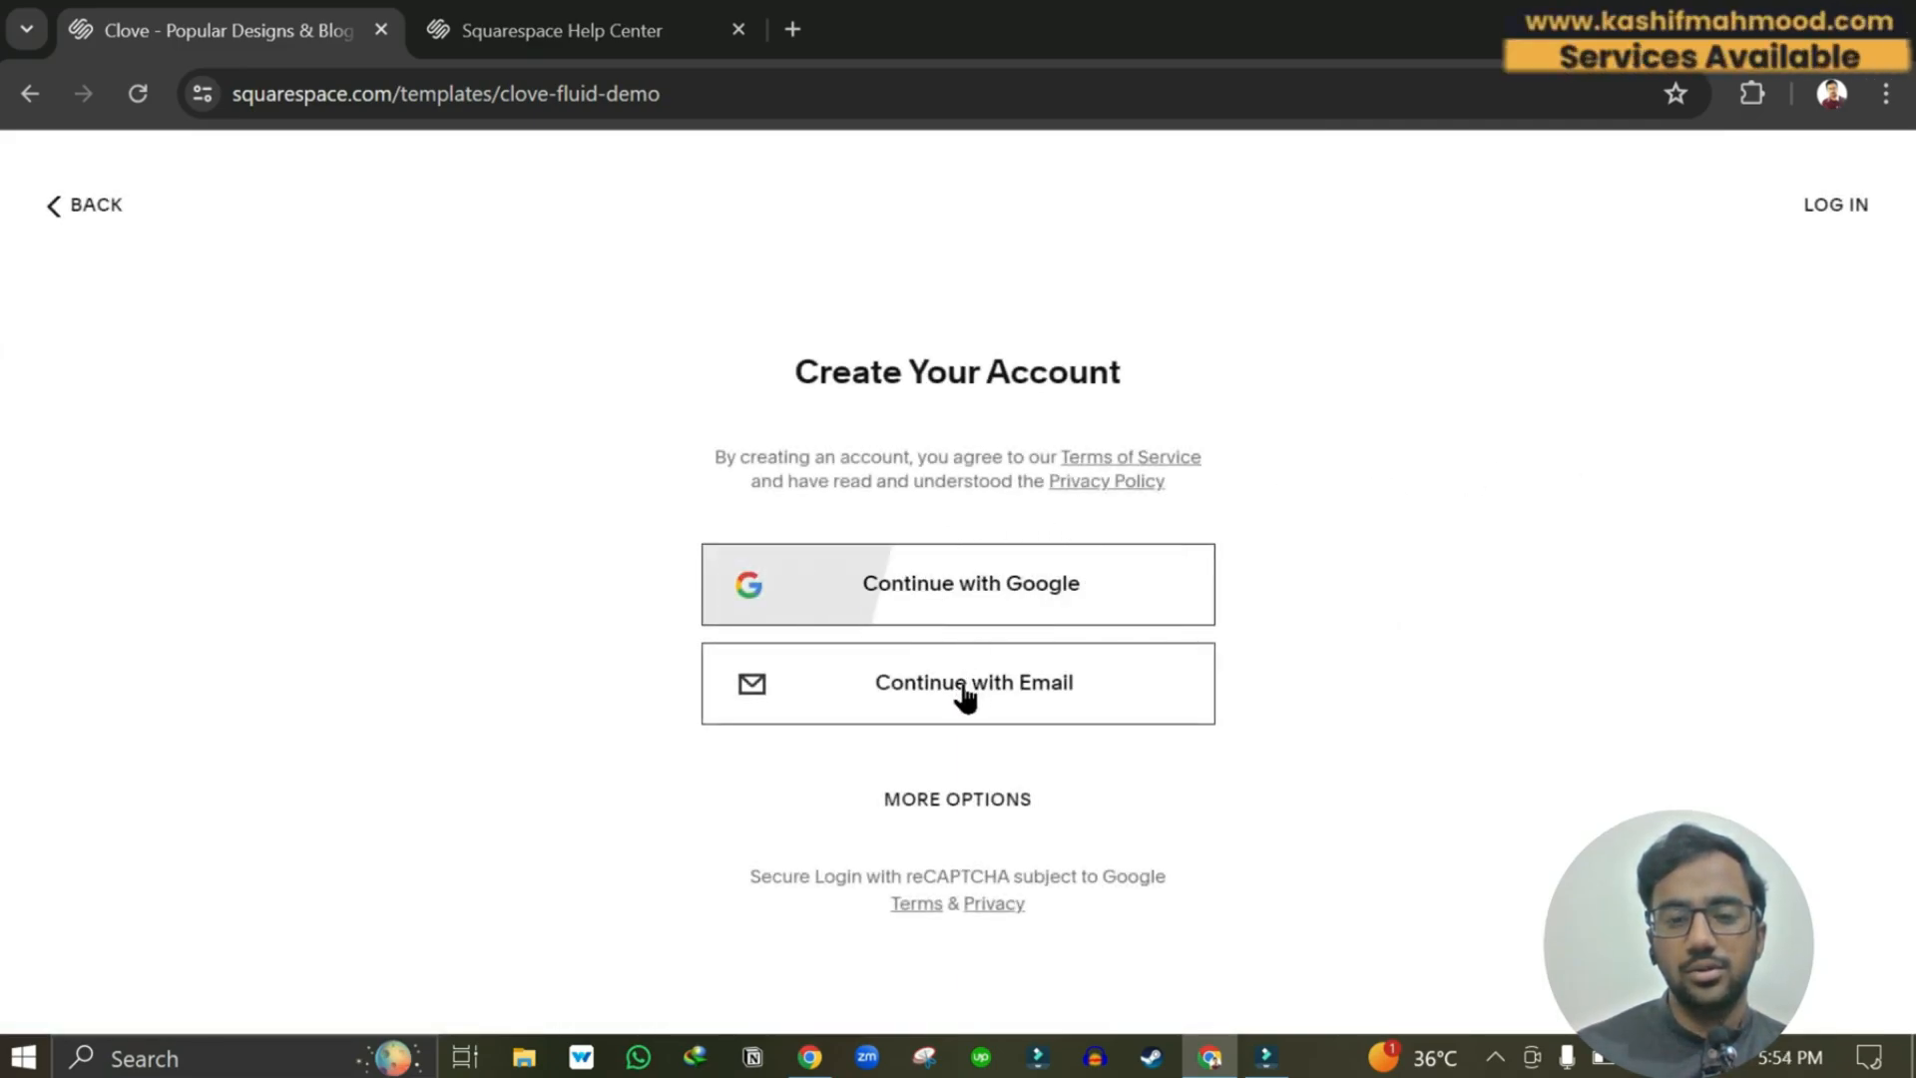
Sign up with a Google account and enter KM Travels as the site name.
{"action": "left_click", "coordinate": [964, 798]}
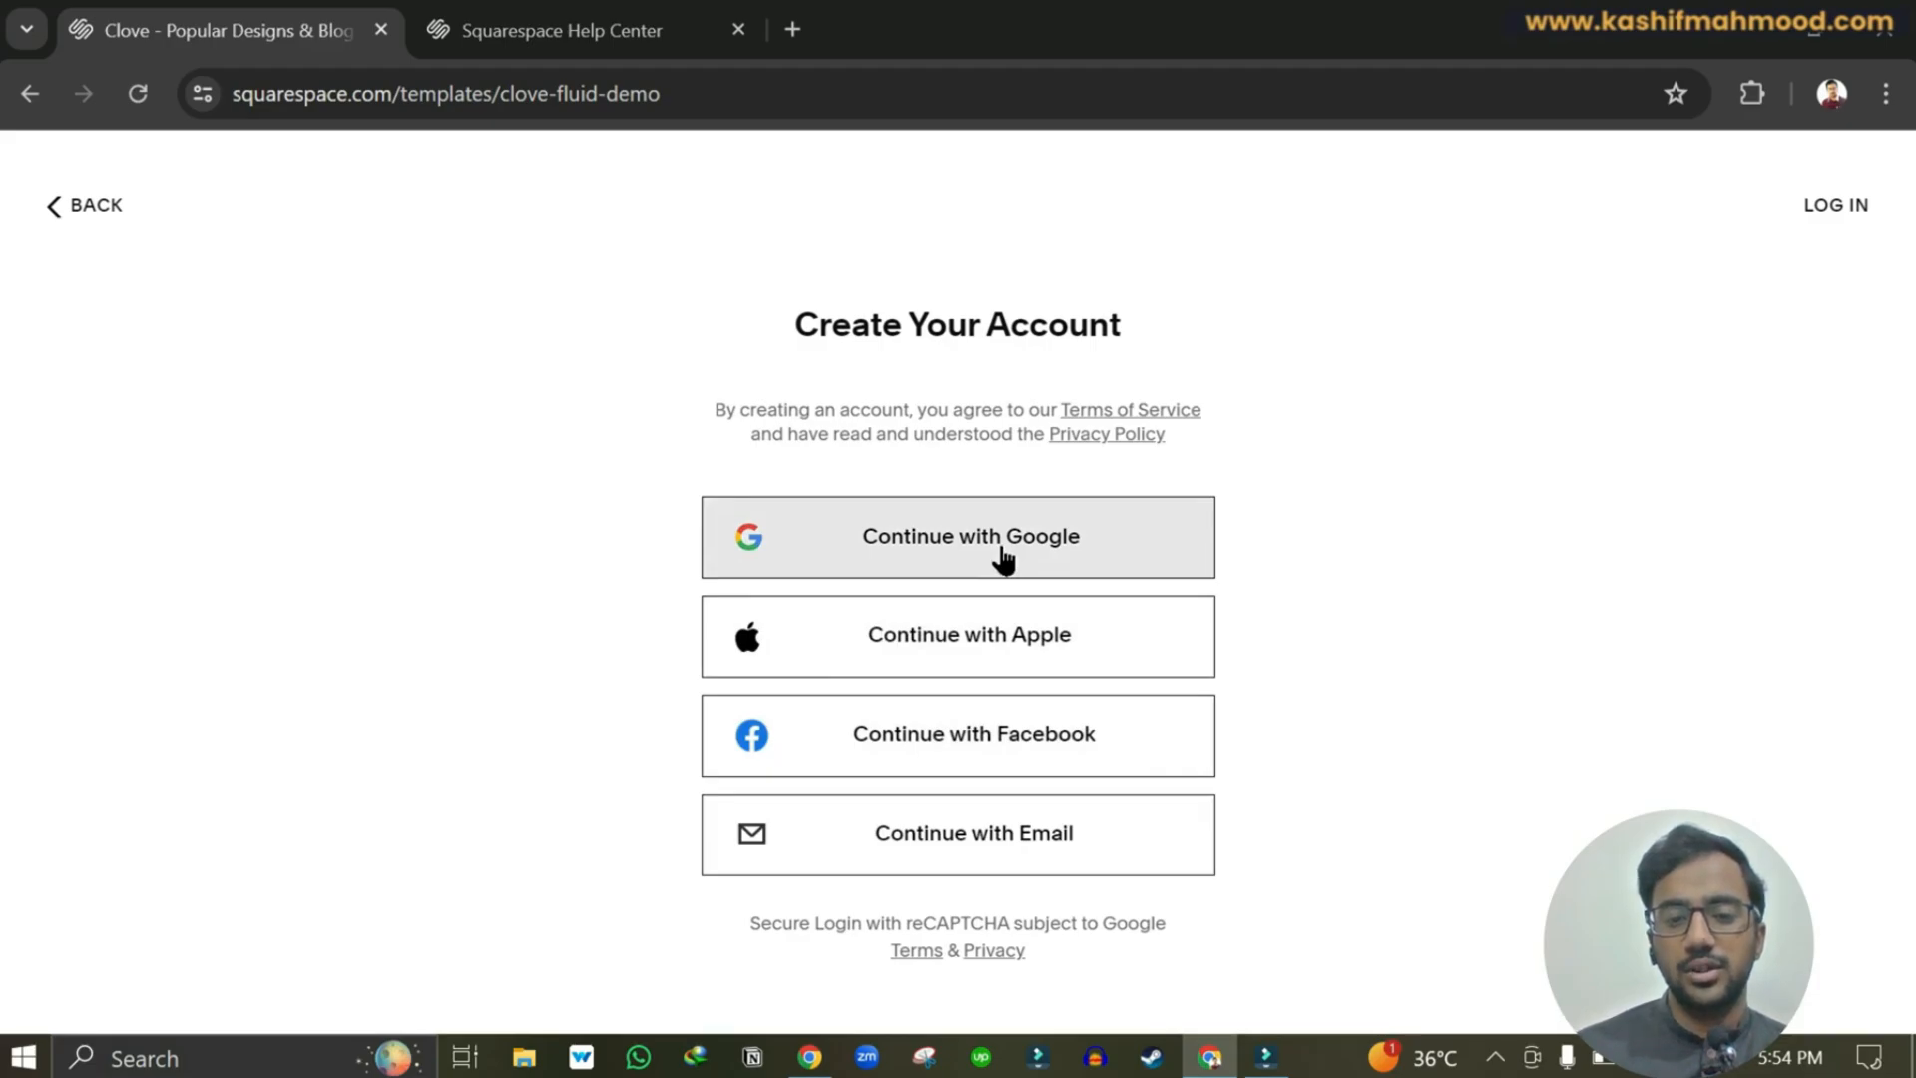
{"action": "left_click", "coordinate": [1001, 561]}
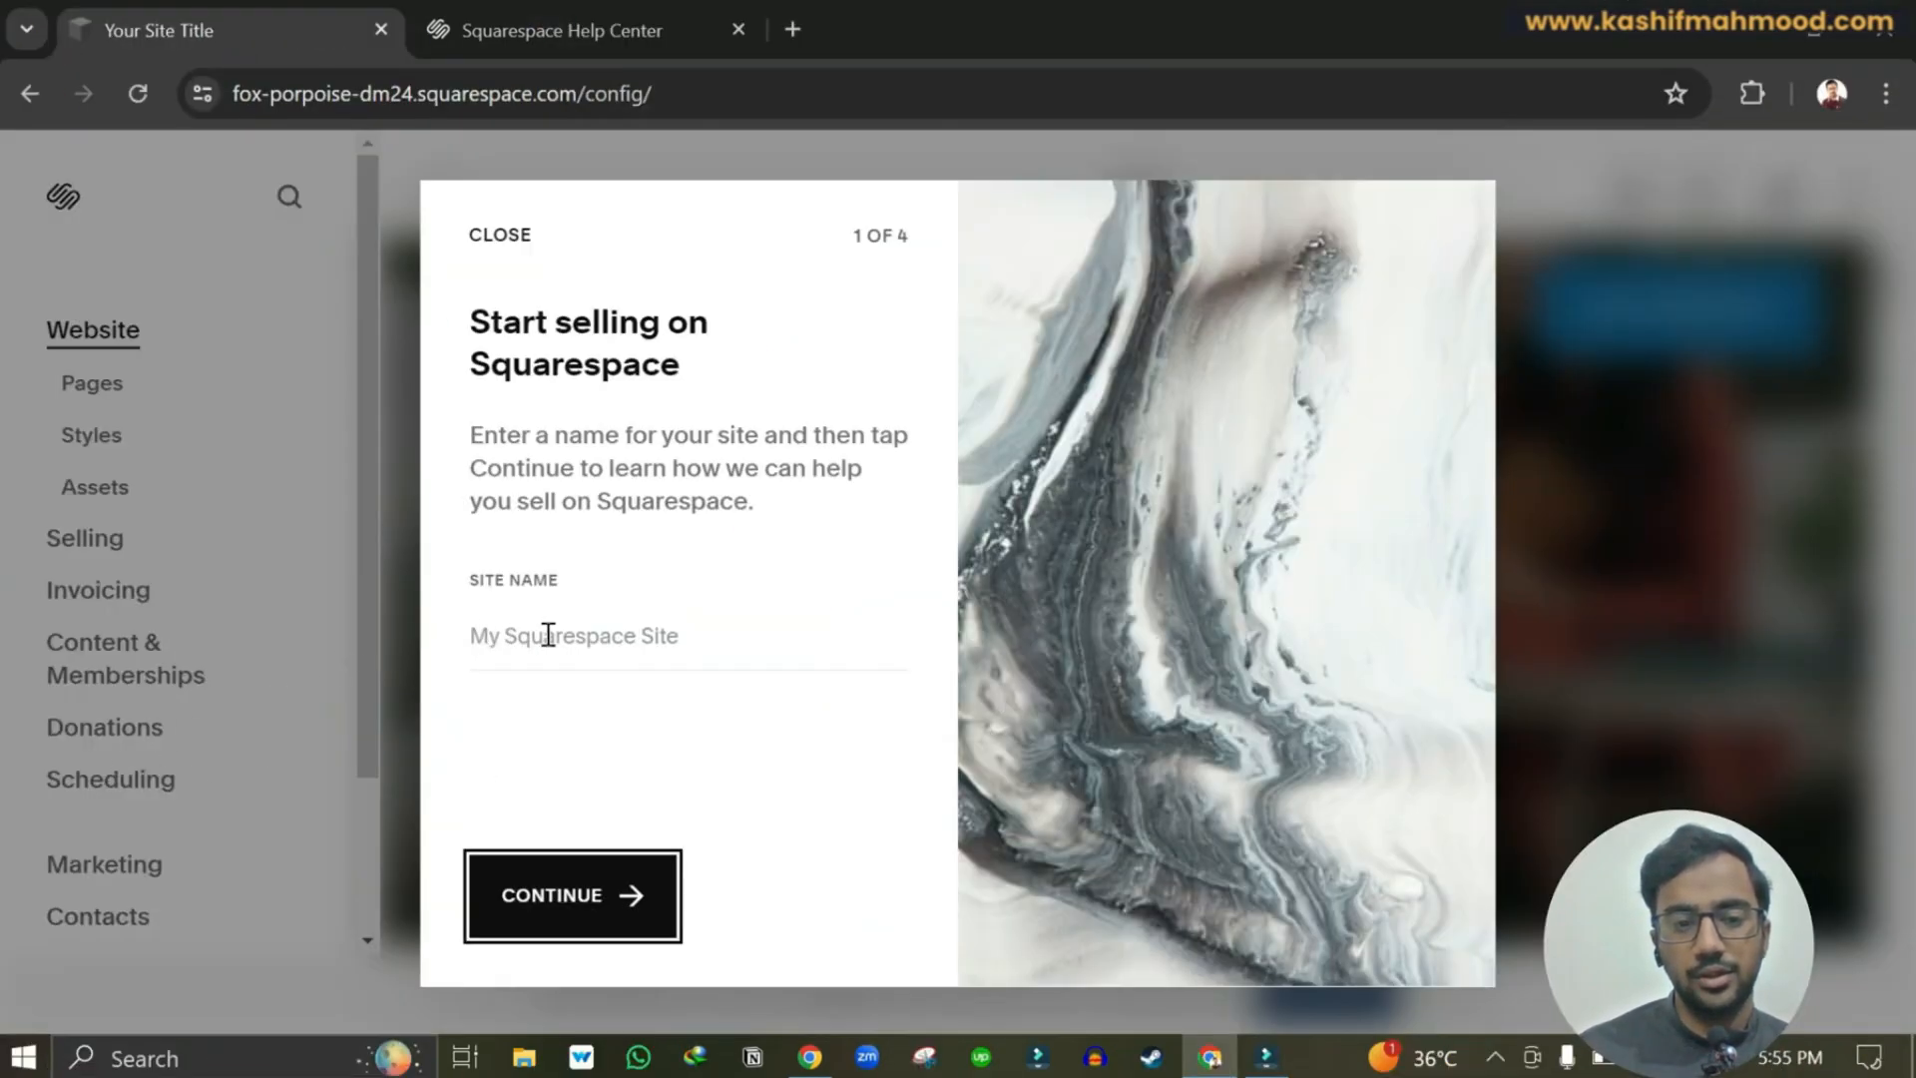
{"action": "left_click", "coordinate": [548, 635]}
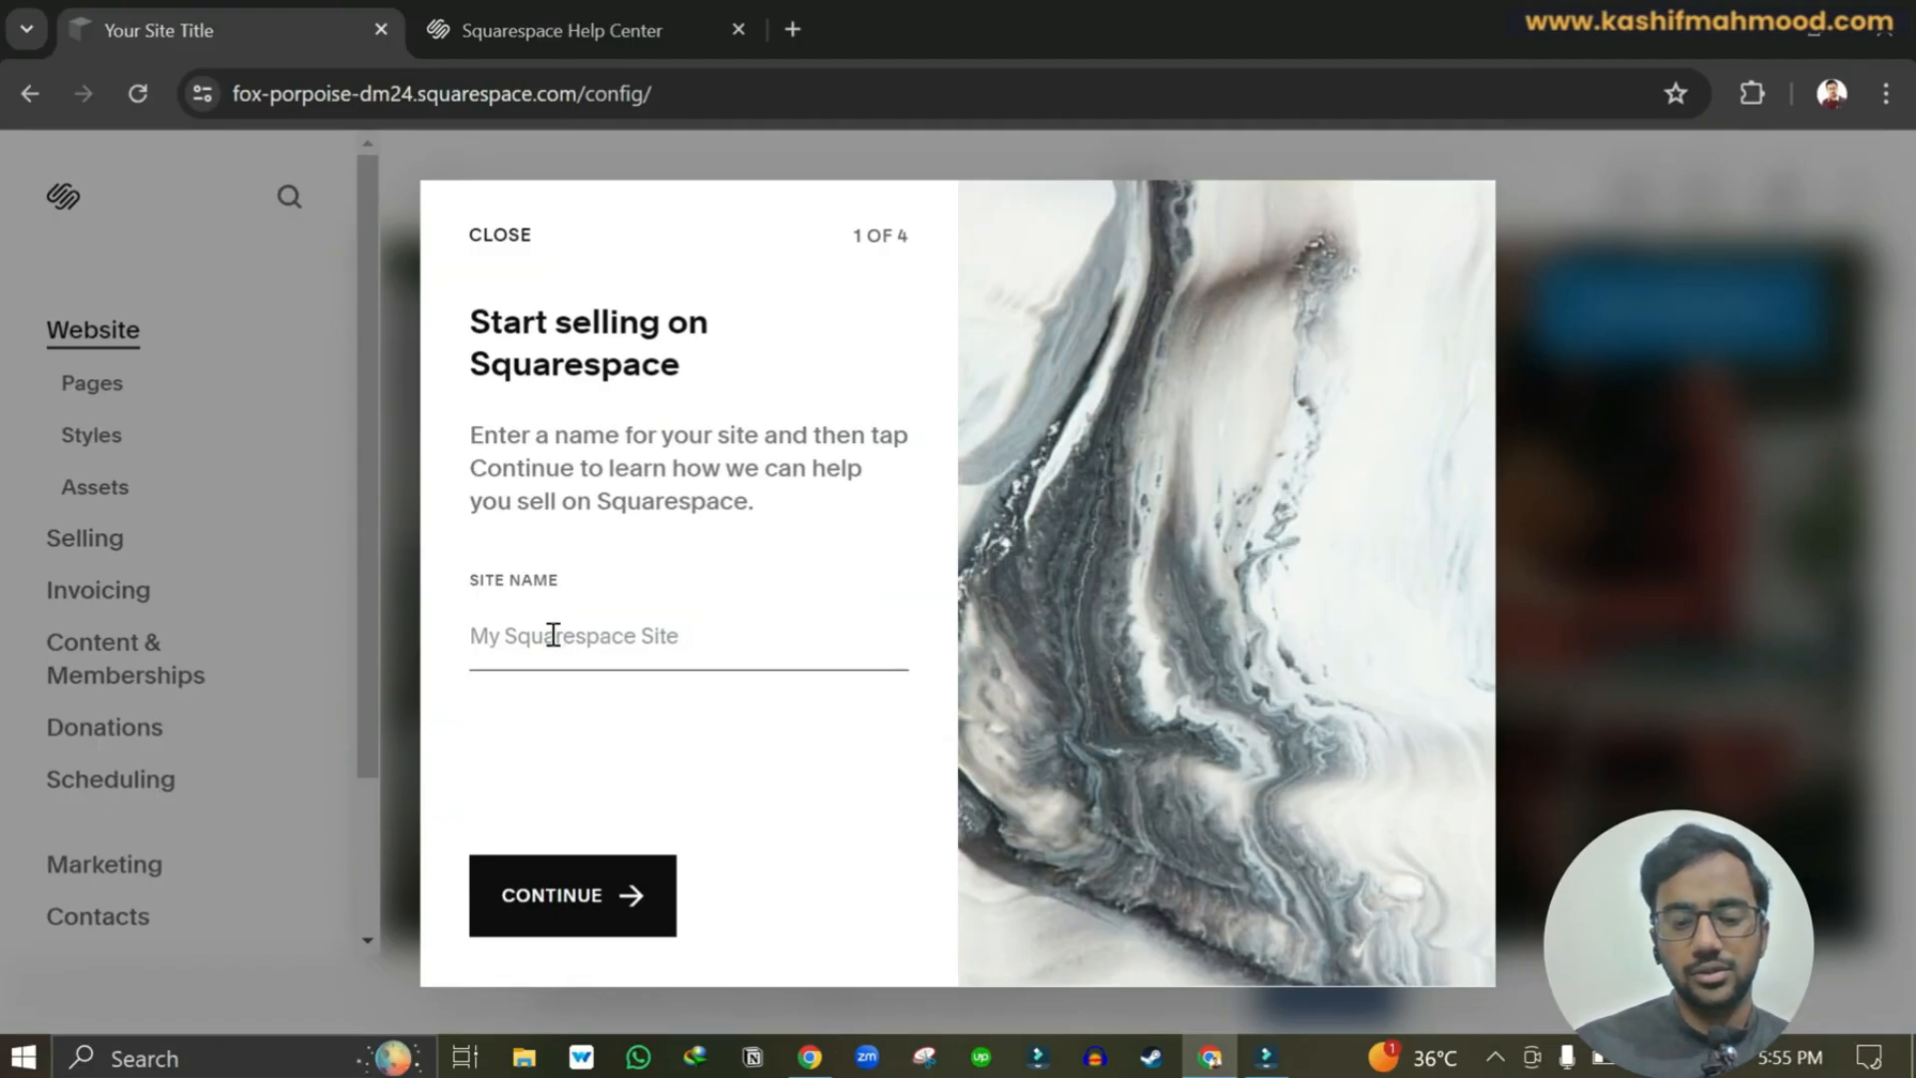
{"action": "type", "text": "KM Travel"}
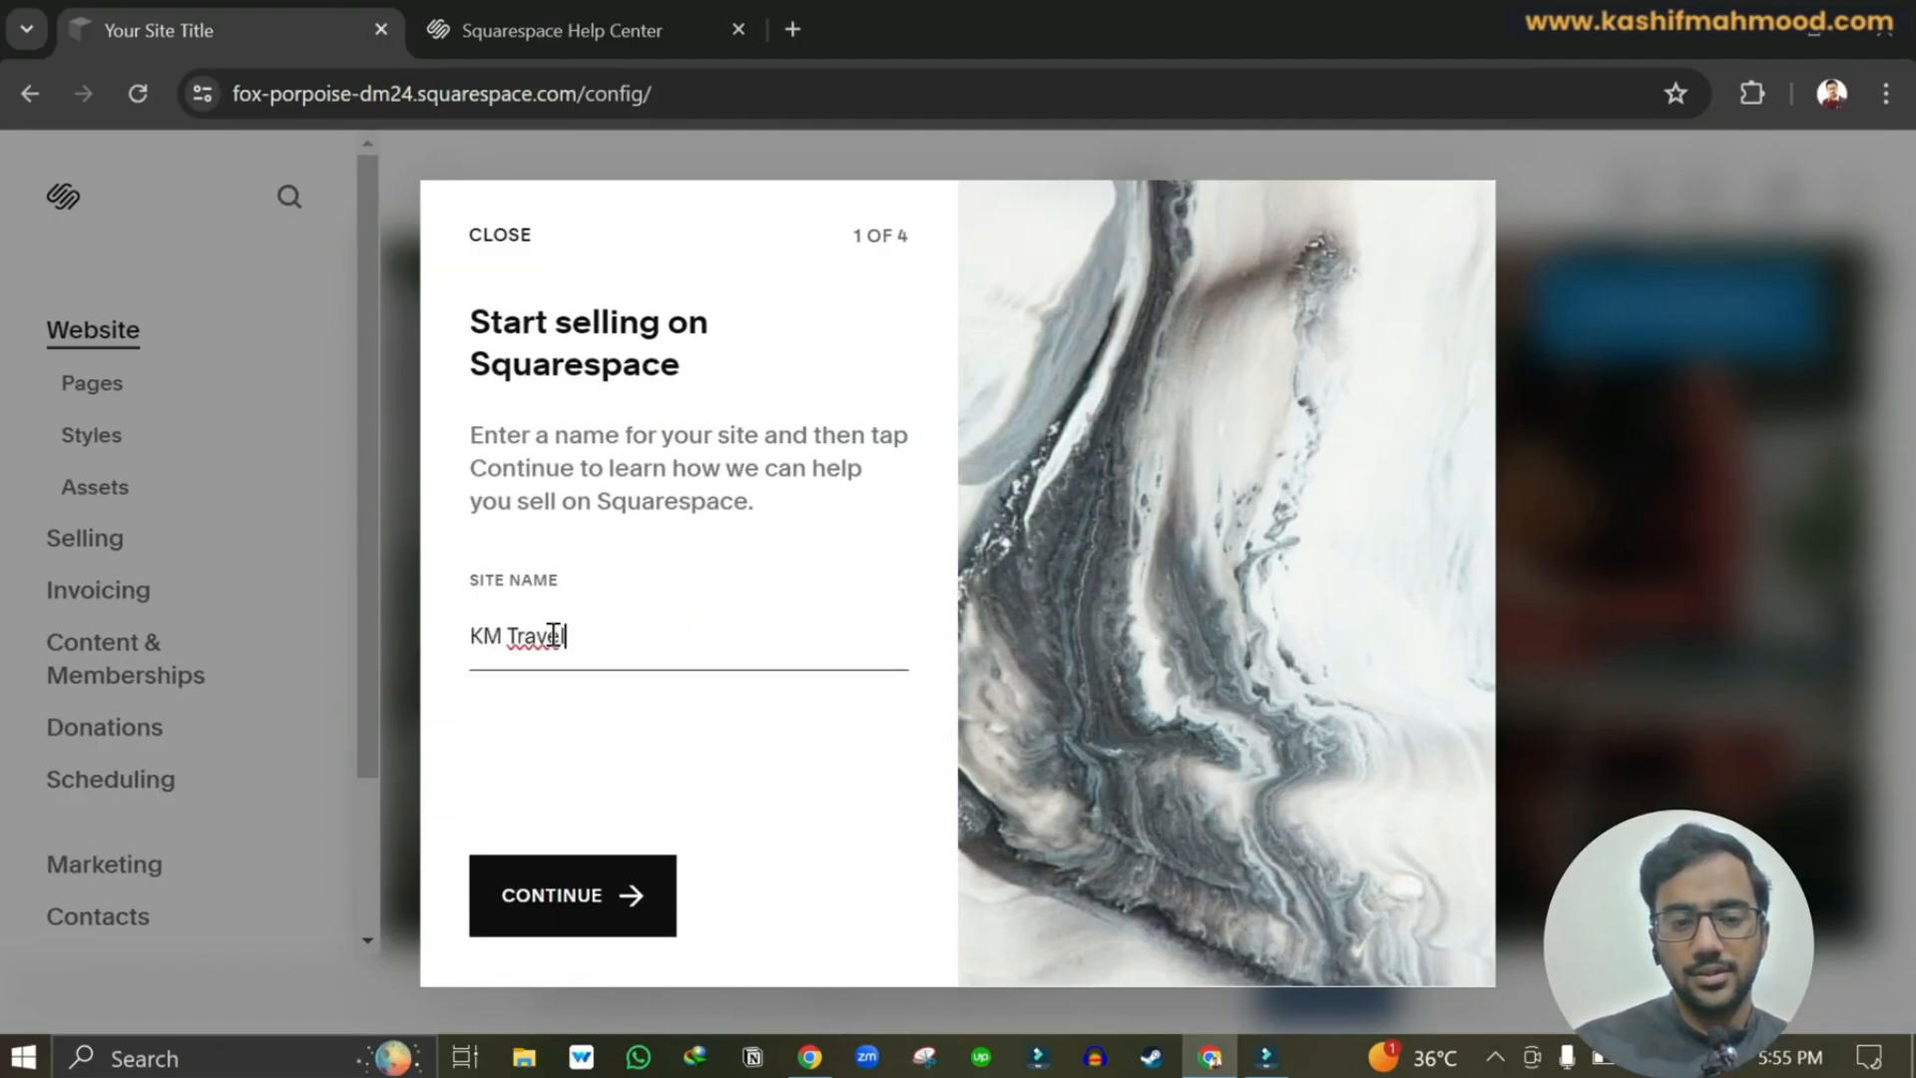
Finish the onboarding steps to open the KM Travels homepage in the editor.
{"action": "left_click", "coordinate": [572, 895]}
{"action": "left_click", "coordinate": [812, 918]}
{"action": "left_click", "coordinate": [814, 923]}
{"action": "left_click", "coordinate": [812, 898]}
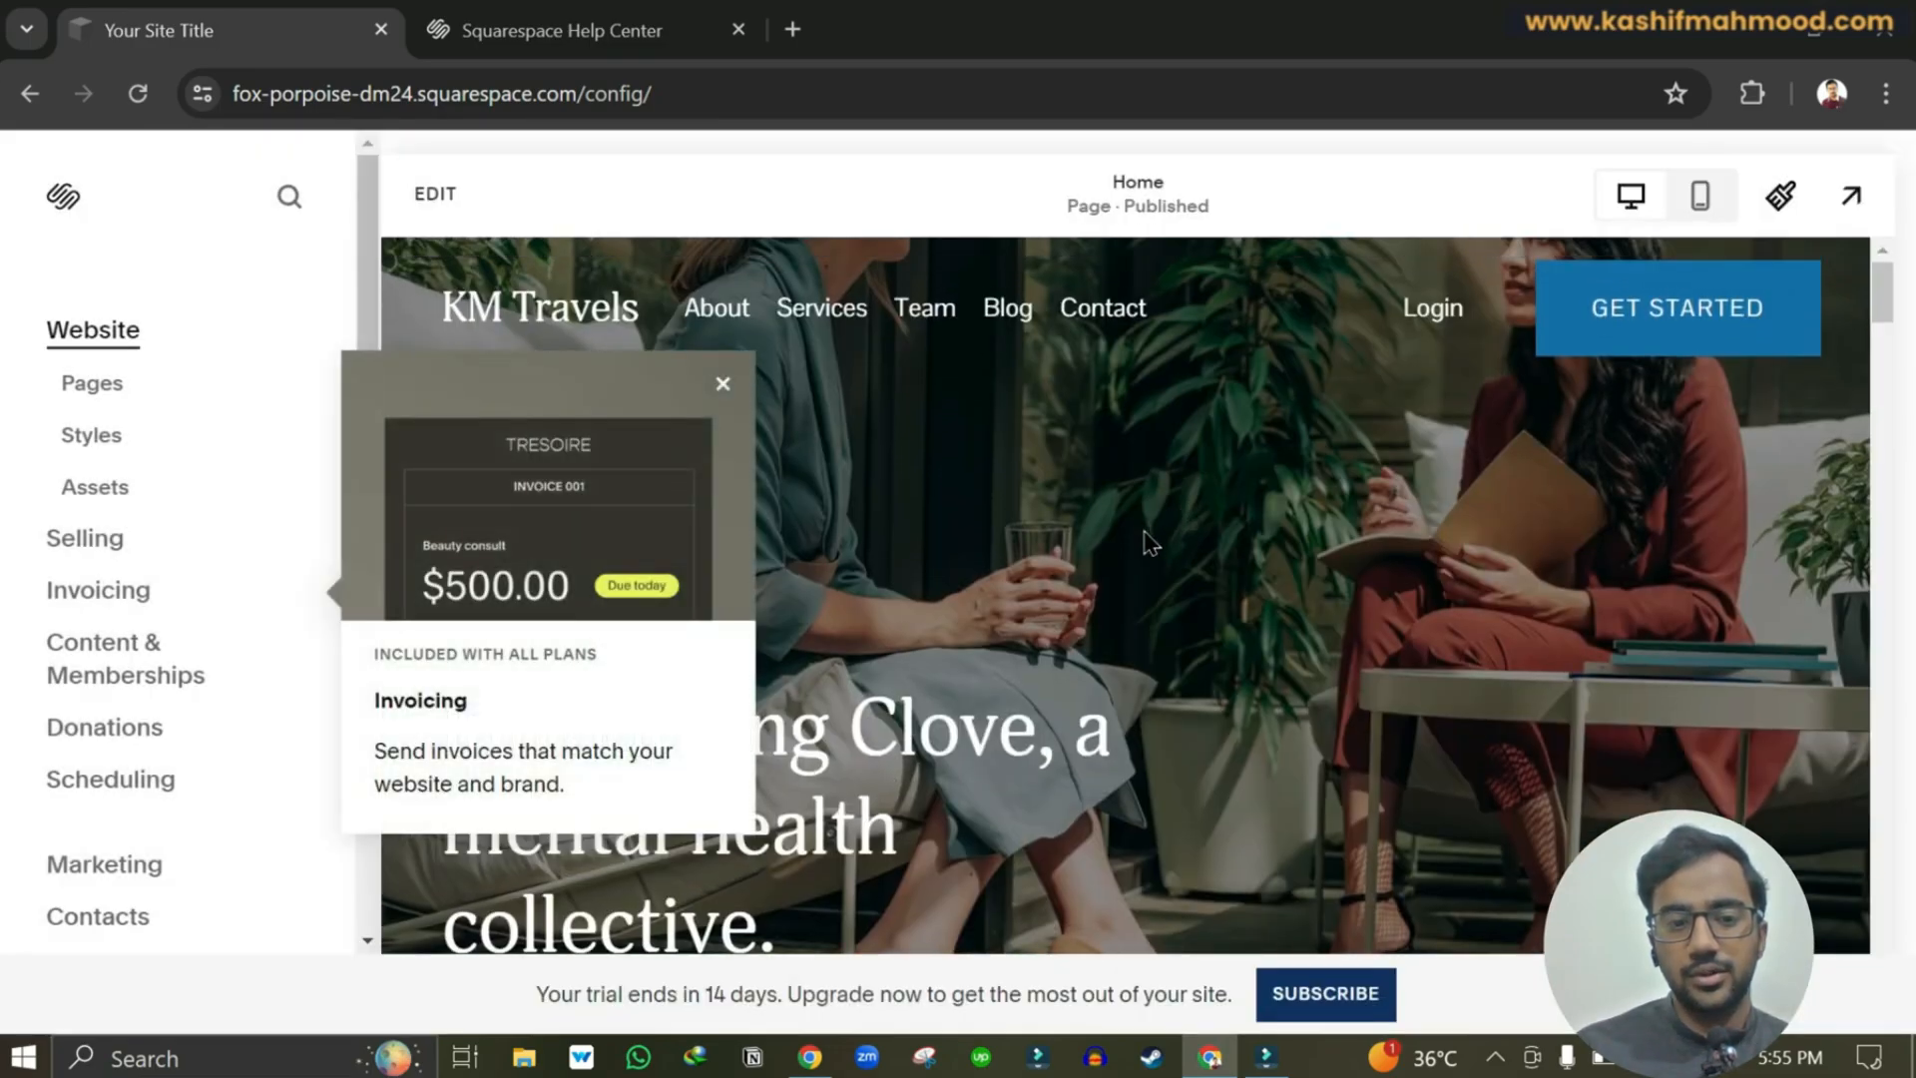
{"action": "scroll", "coordinate": [1098, 464], "scroll_direction": "down", "scroll_amount": 1}
{"action": "scroll", "coordinate": [898, 459], "scroll_direction": "up", "scroll_amount": 1}
{"action": "left_click", "coordinate": [723, 384]}
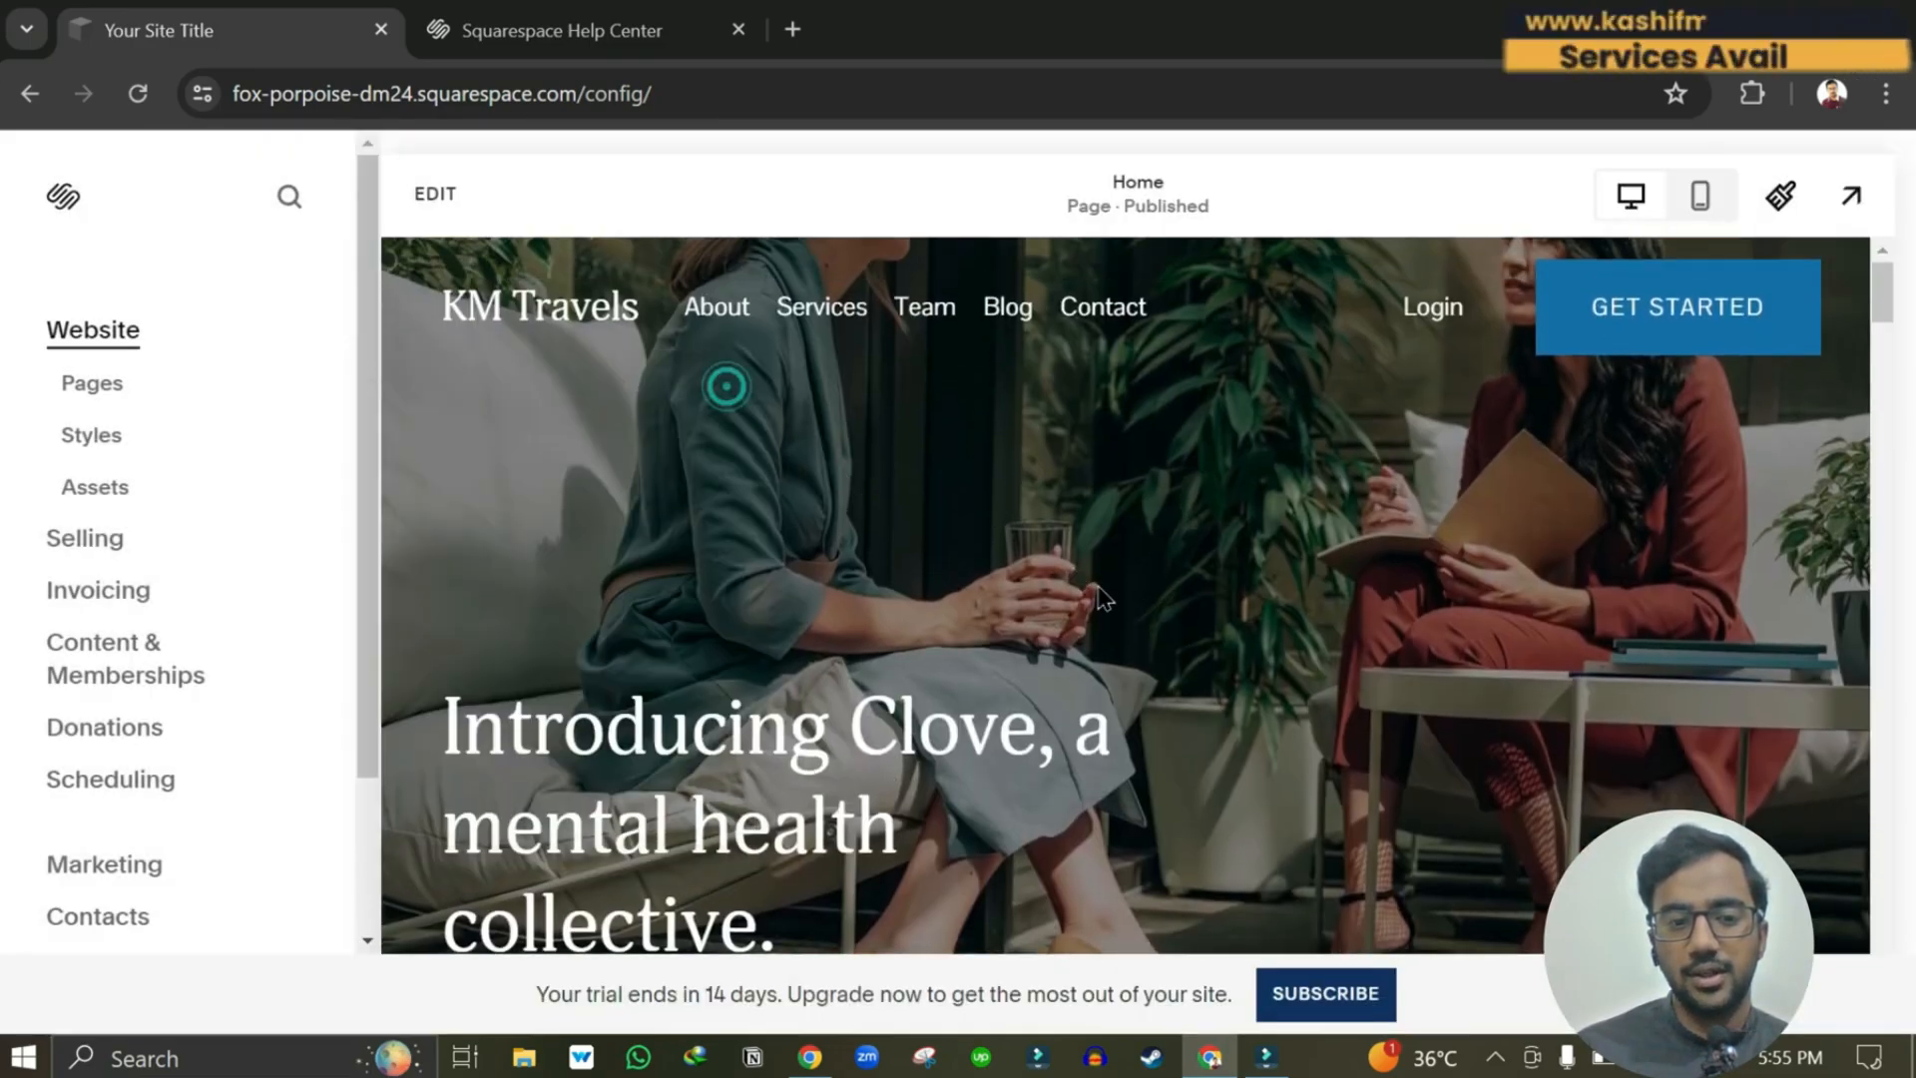
{"action": "scroll", "coordinate": [1098, 585], "scroll_direction": "down", "scroll_amount": 10}
{"action": "scroll", "coordinate": [1097, 588], "scroll_direction": "down", "scroll_amount": 10}
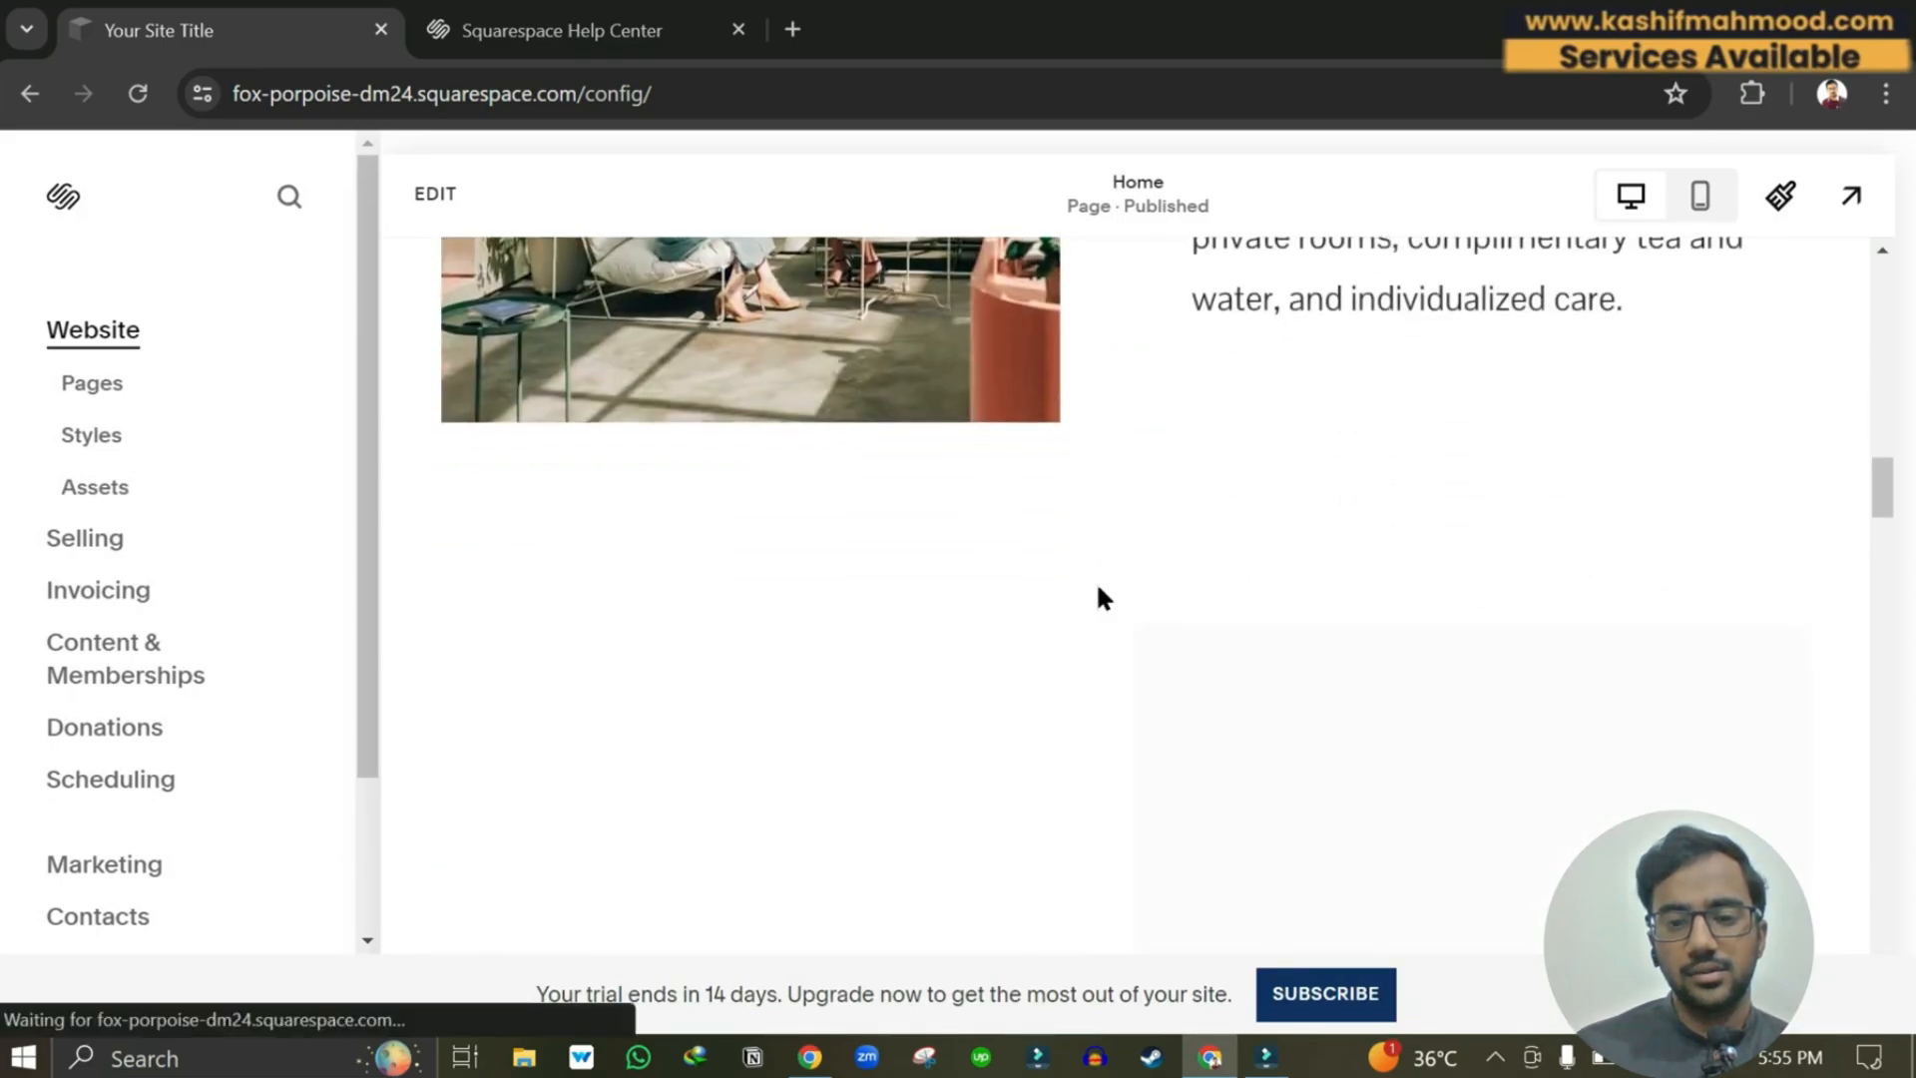
{"action": "scroll", "coordinate": [1098, 588], "scroll_direction": "down", "scroll_amount": 10}
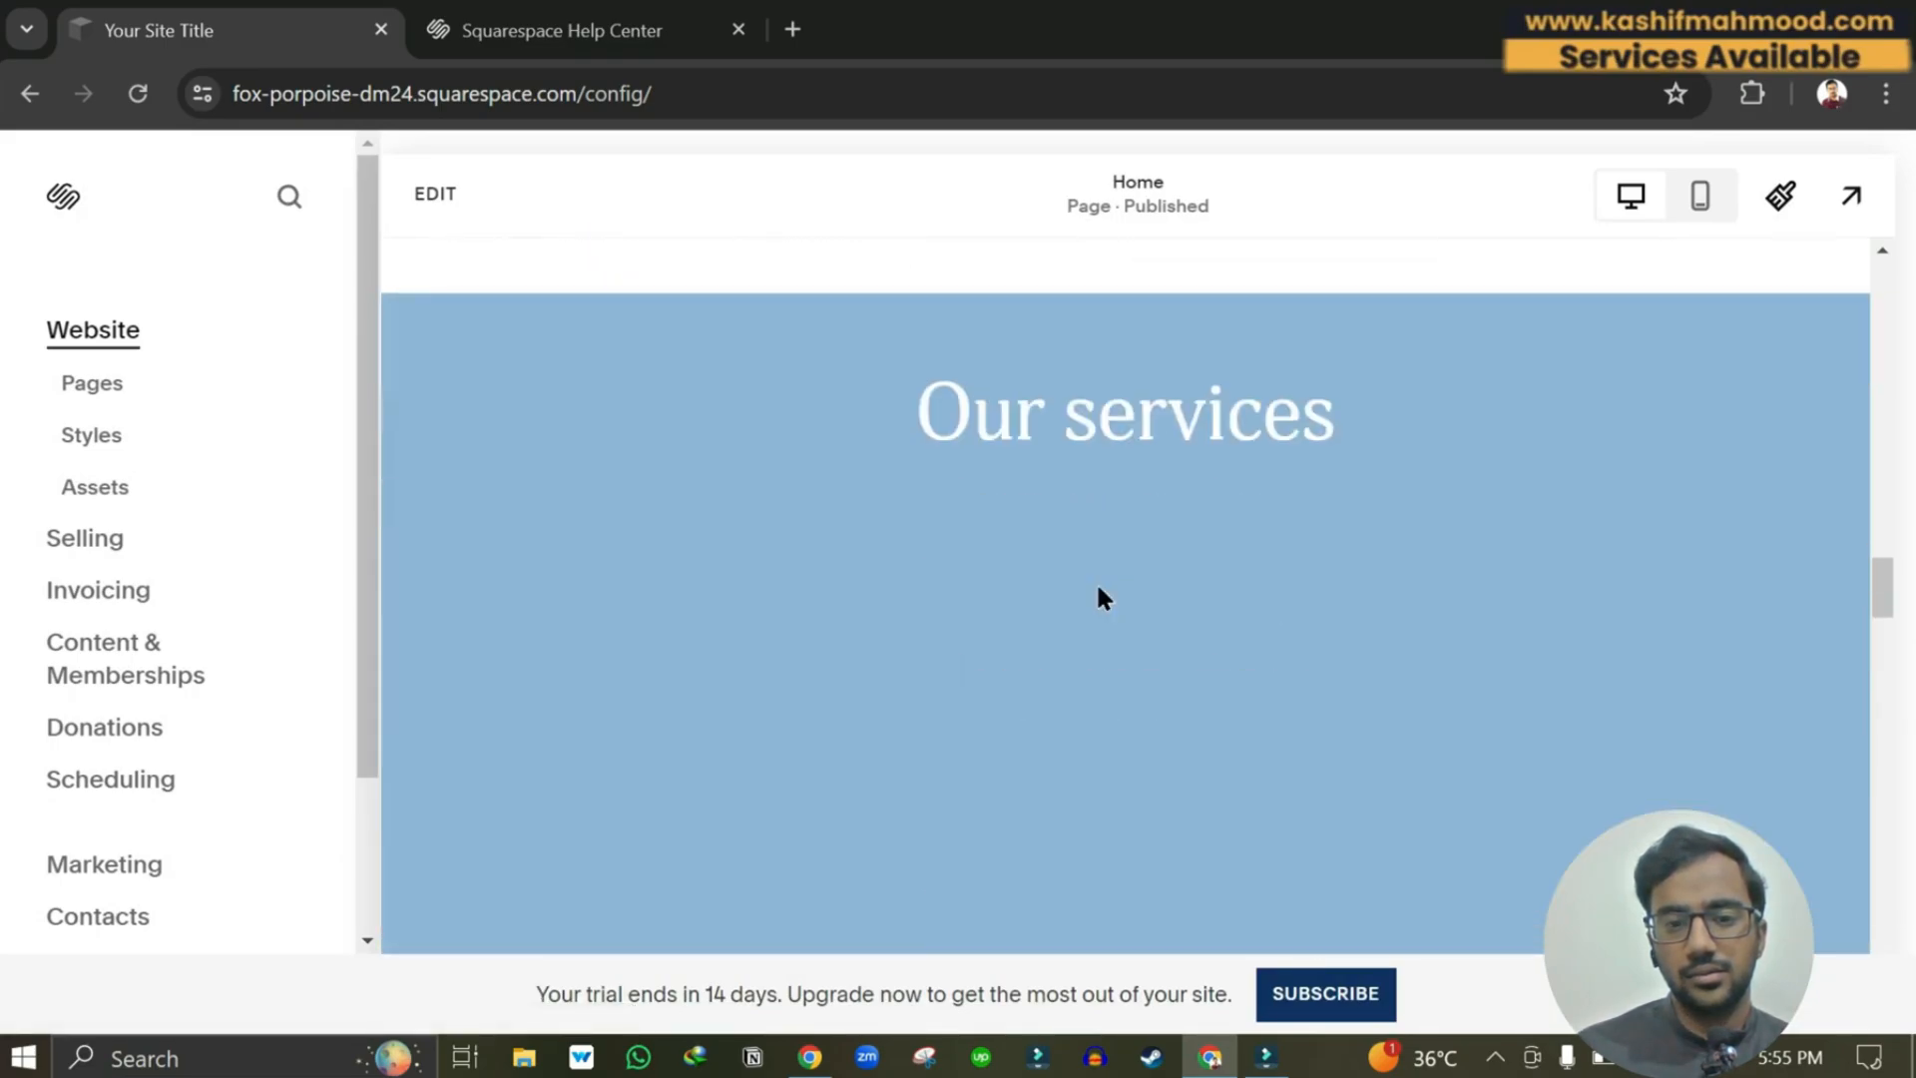
{"action": "scroll", "coordinate": [1095, 581], "scroll_direction": "down", "scroll_amount": 10}
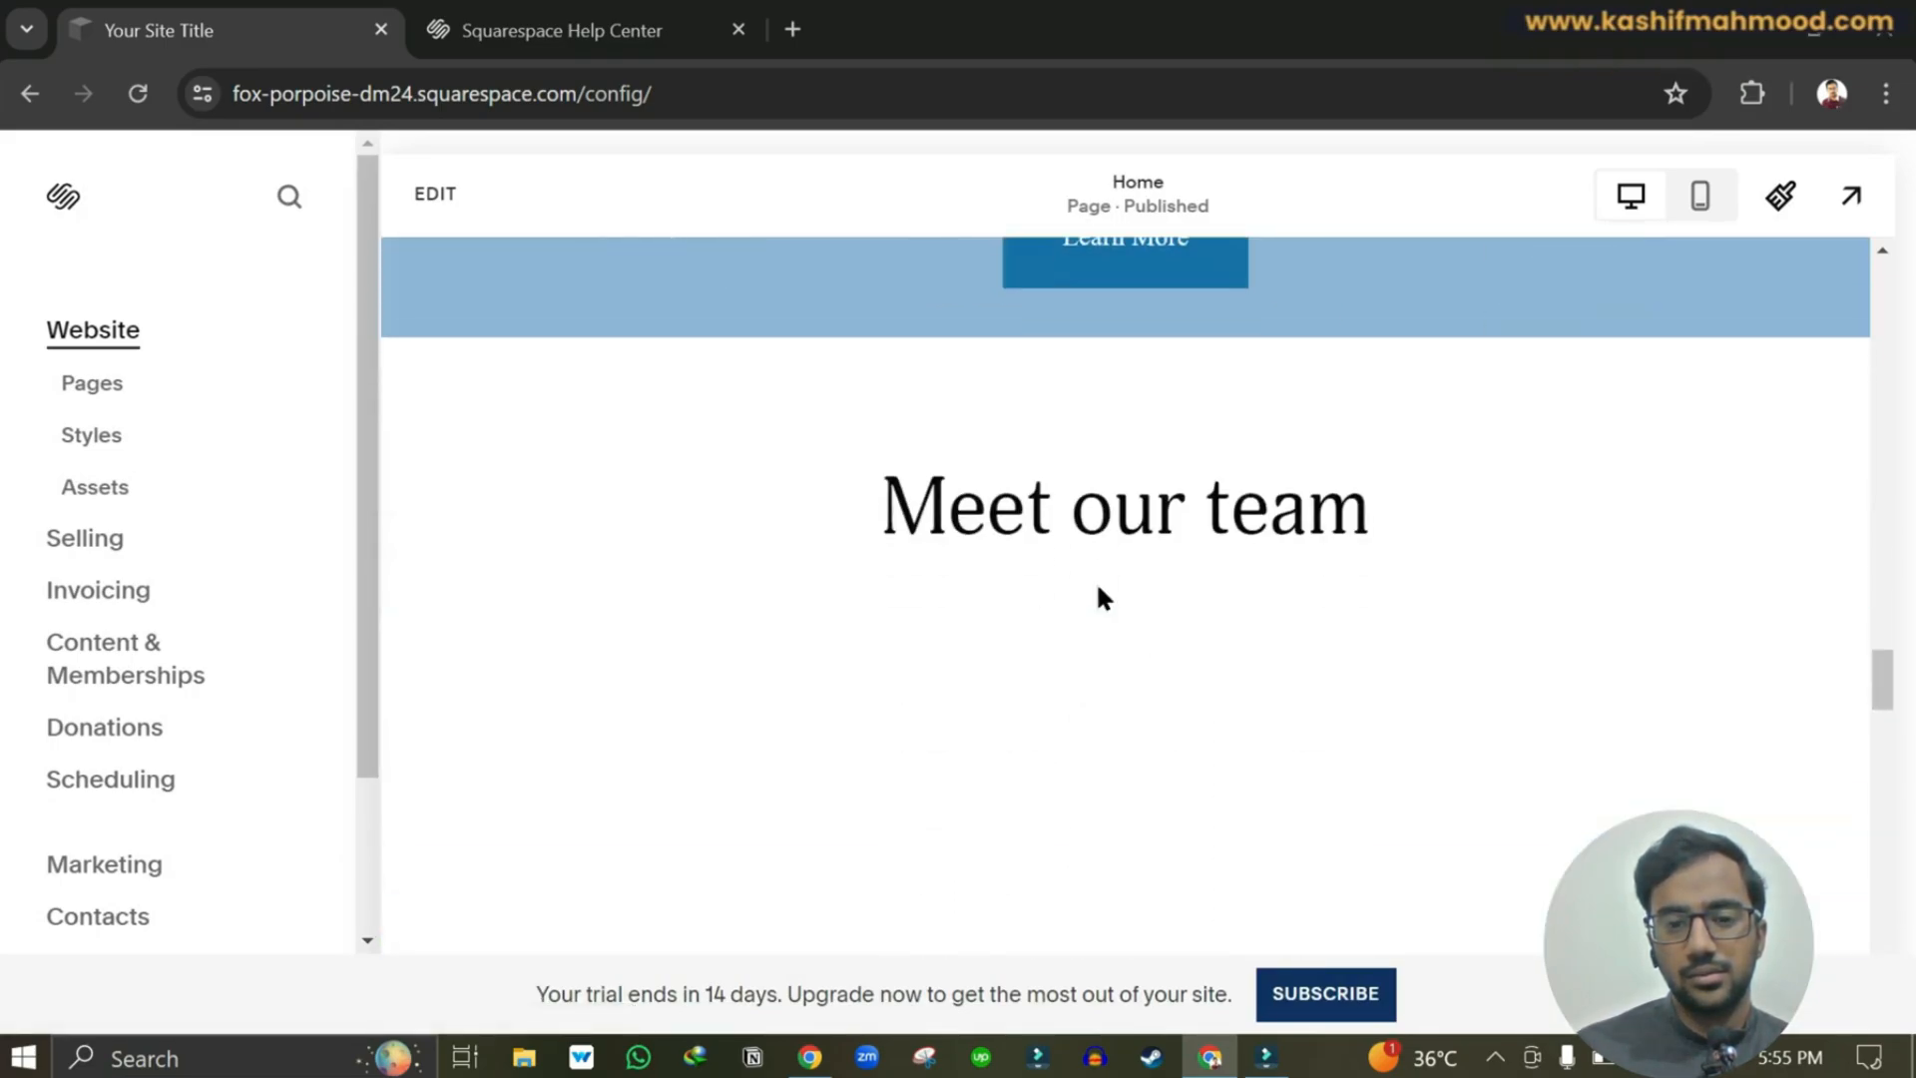
{"action": "scroll", "coordinate": [1097, 588], "scroll_direction": "down", "scroll_amount": 8}
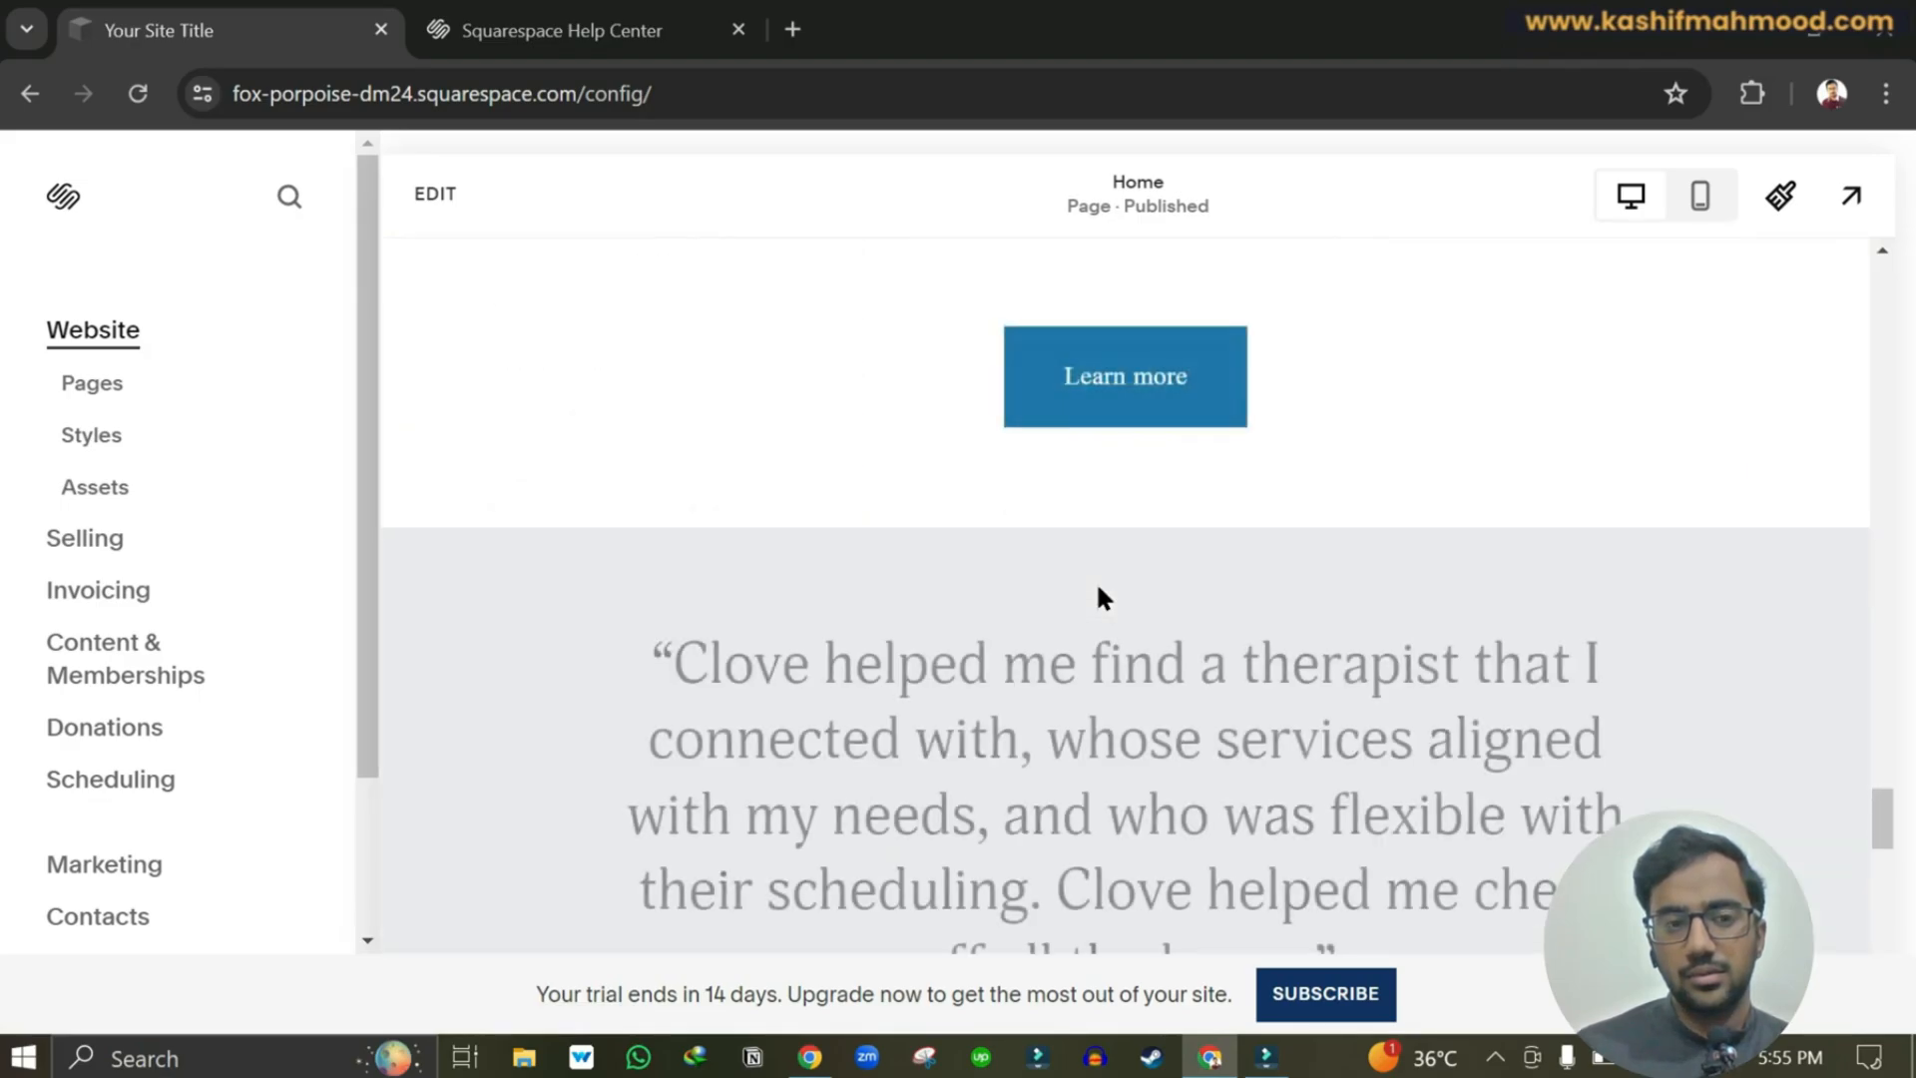
{"action": "scroll", "coordinate": [1097, 589], "scroll_direction": "down", "scroll_amount": 10}
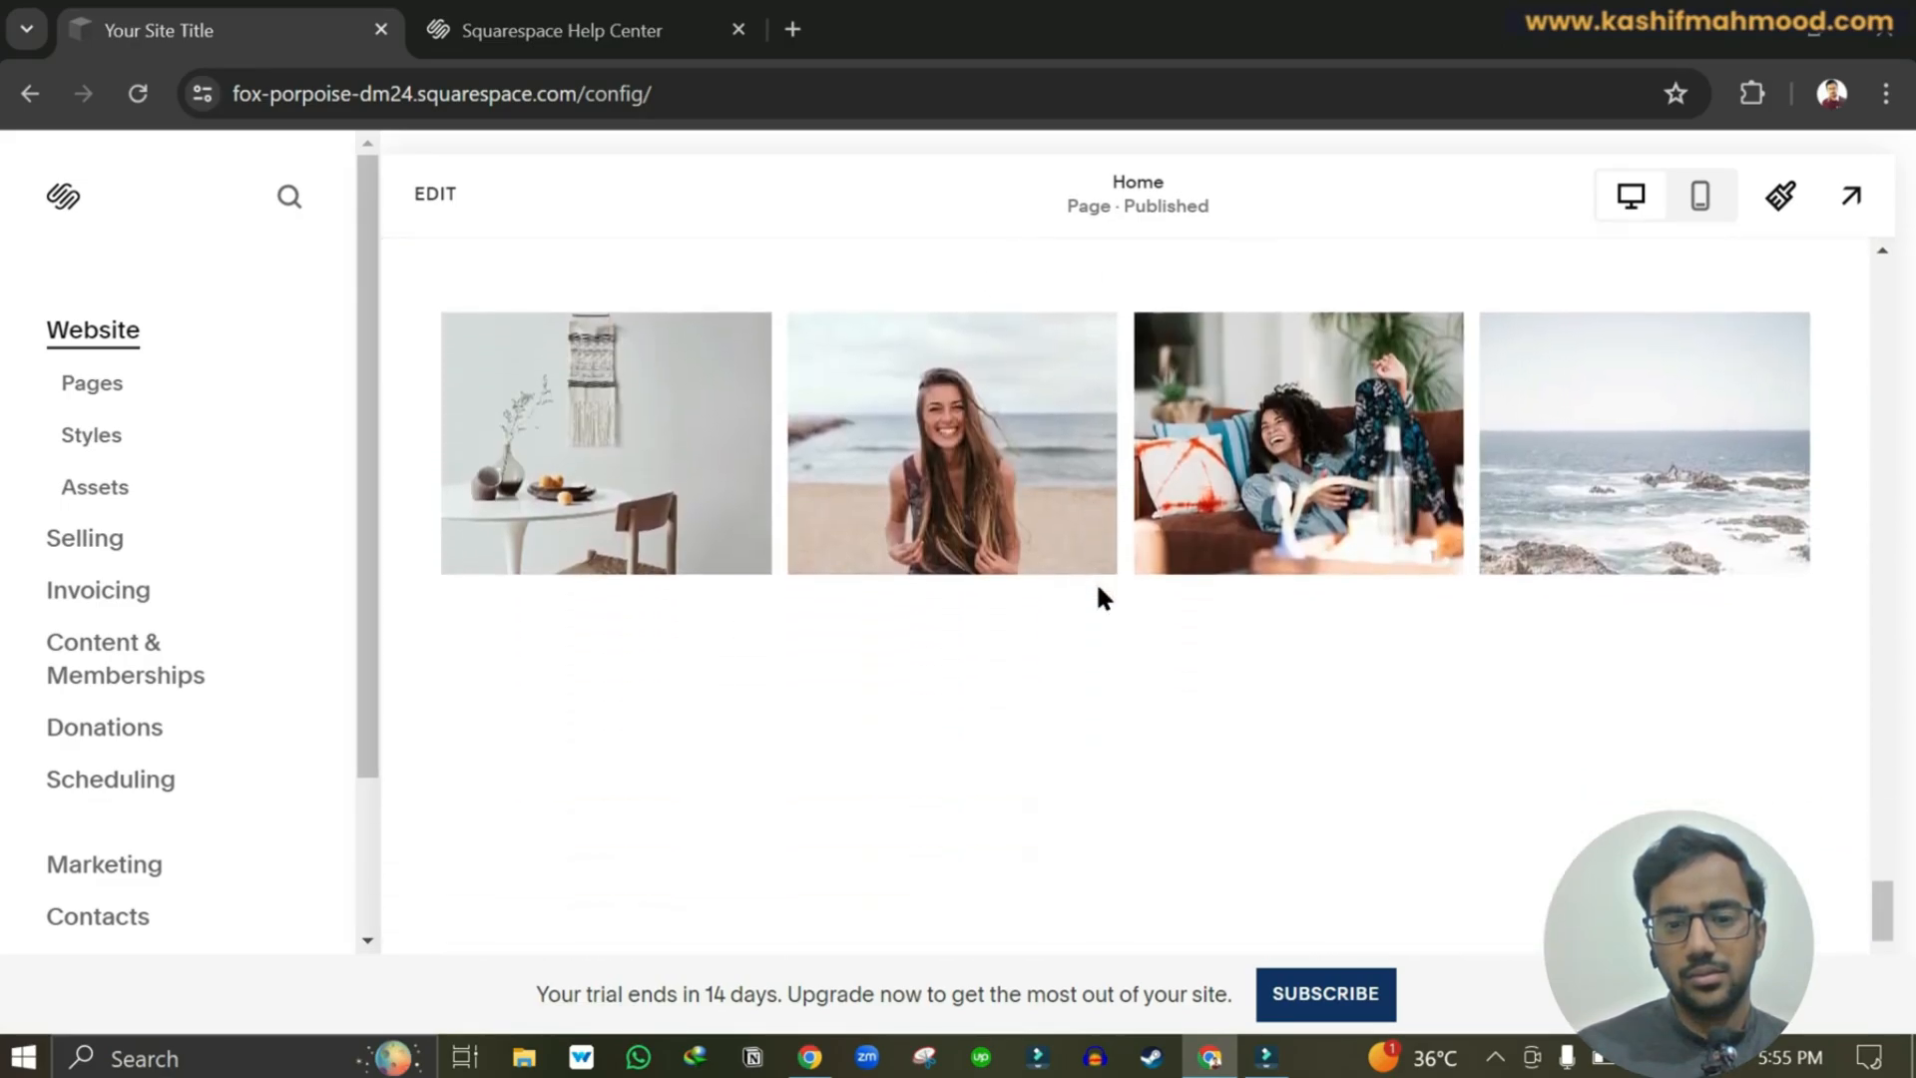
{"action": "scroll", "coordinate": [1417, 551], "scroll_direction": "up", "scroll_amount": 8}
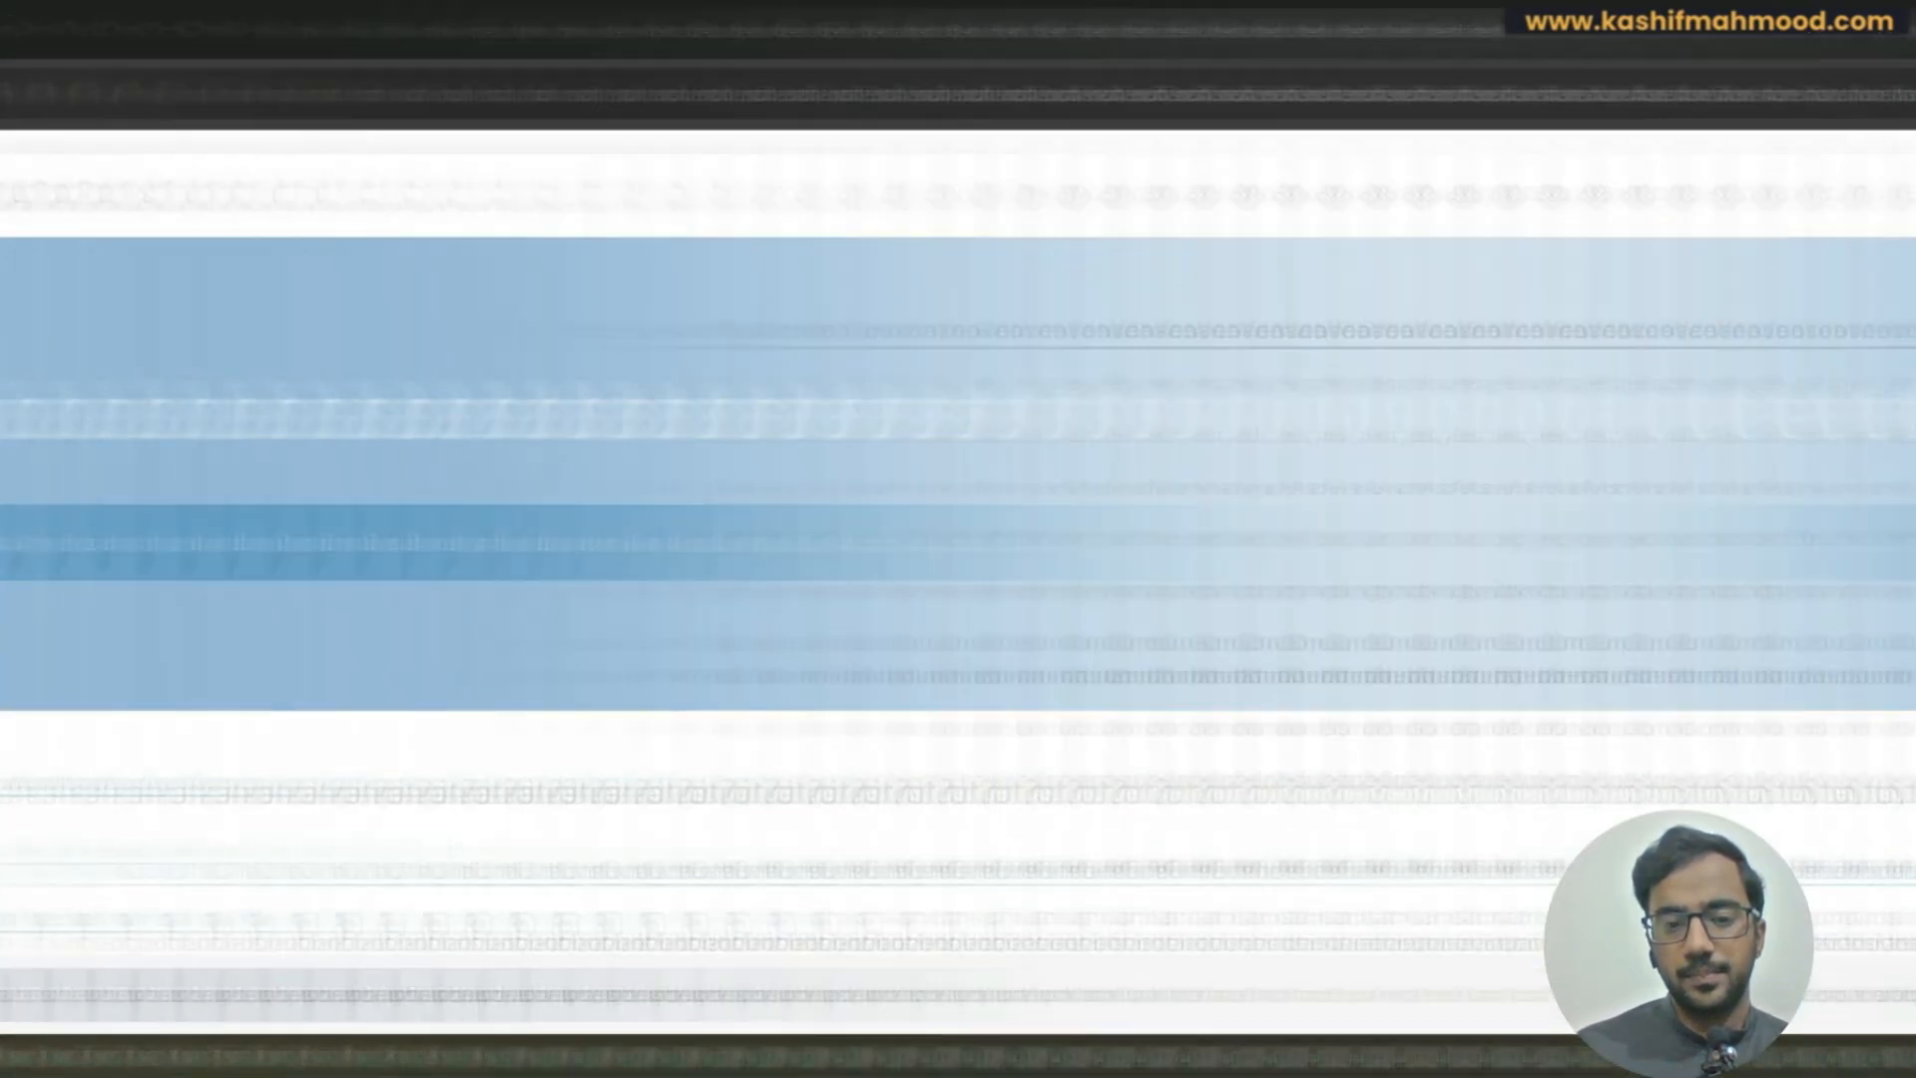
{"action": "left_click_drag", "start_coordinate": [1872, 835], "coordinate": [1872, 257]}
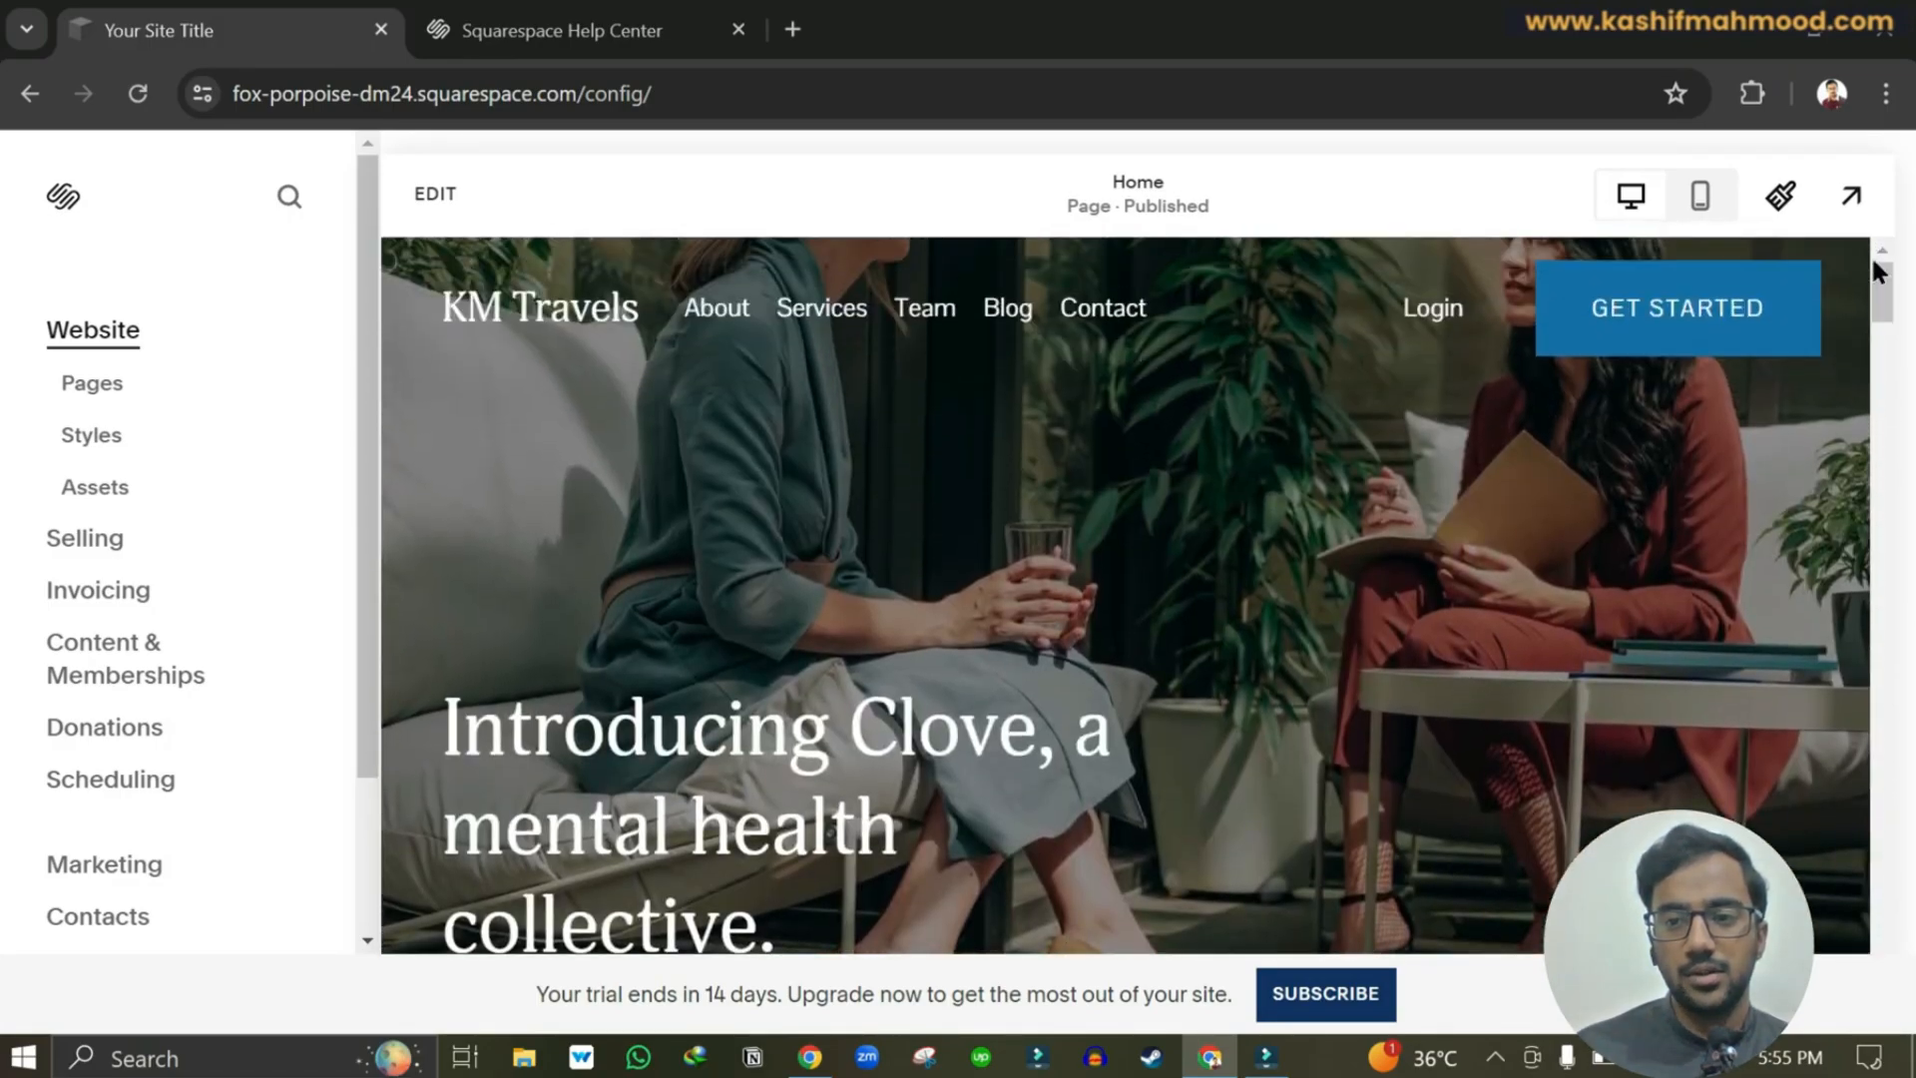
Switch to full-width preview and scroll through the KM Travels homepage.
{"action": "left_click", "coordinate": [1853, 200]}
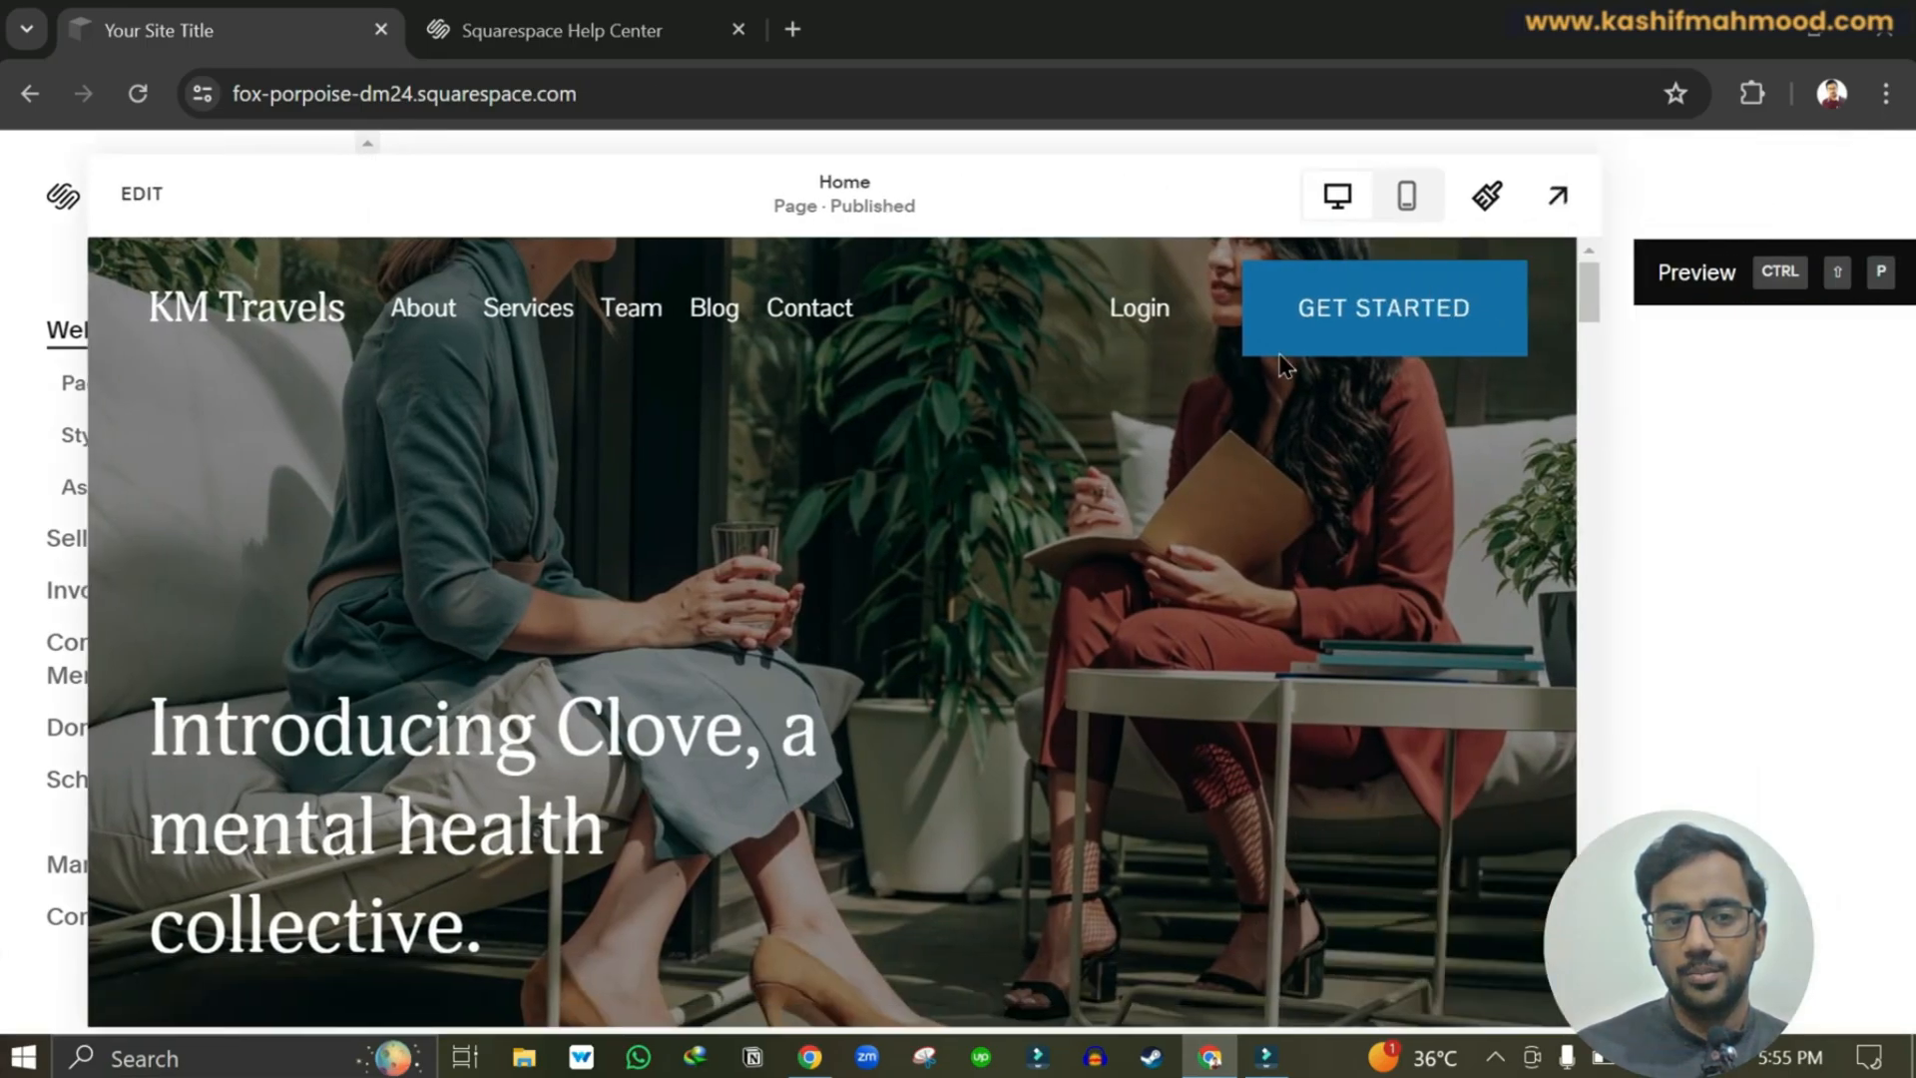
{"action": "scroll", "coordinate": [961, 531], "scroll_direction": "down", "scroll_amount": 15}
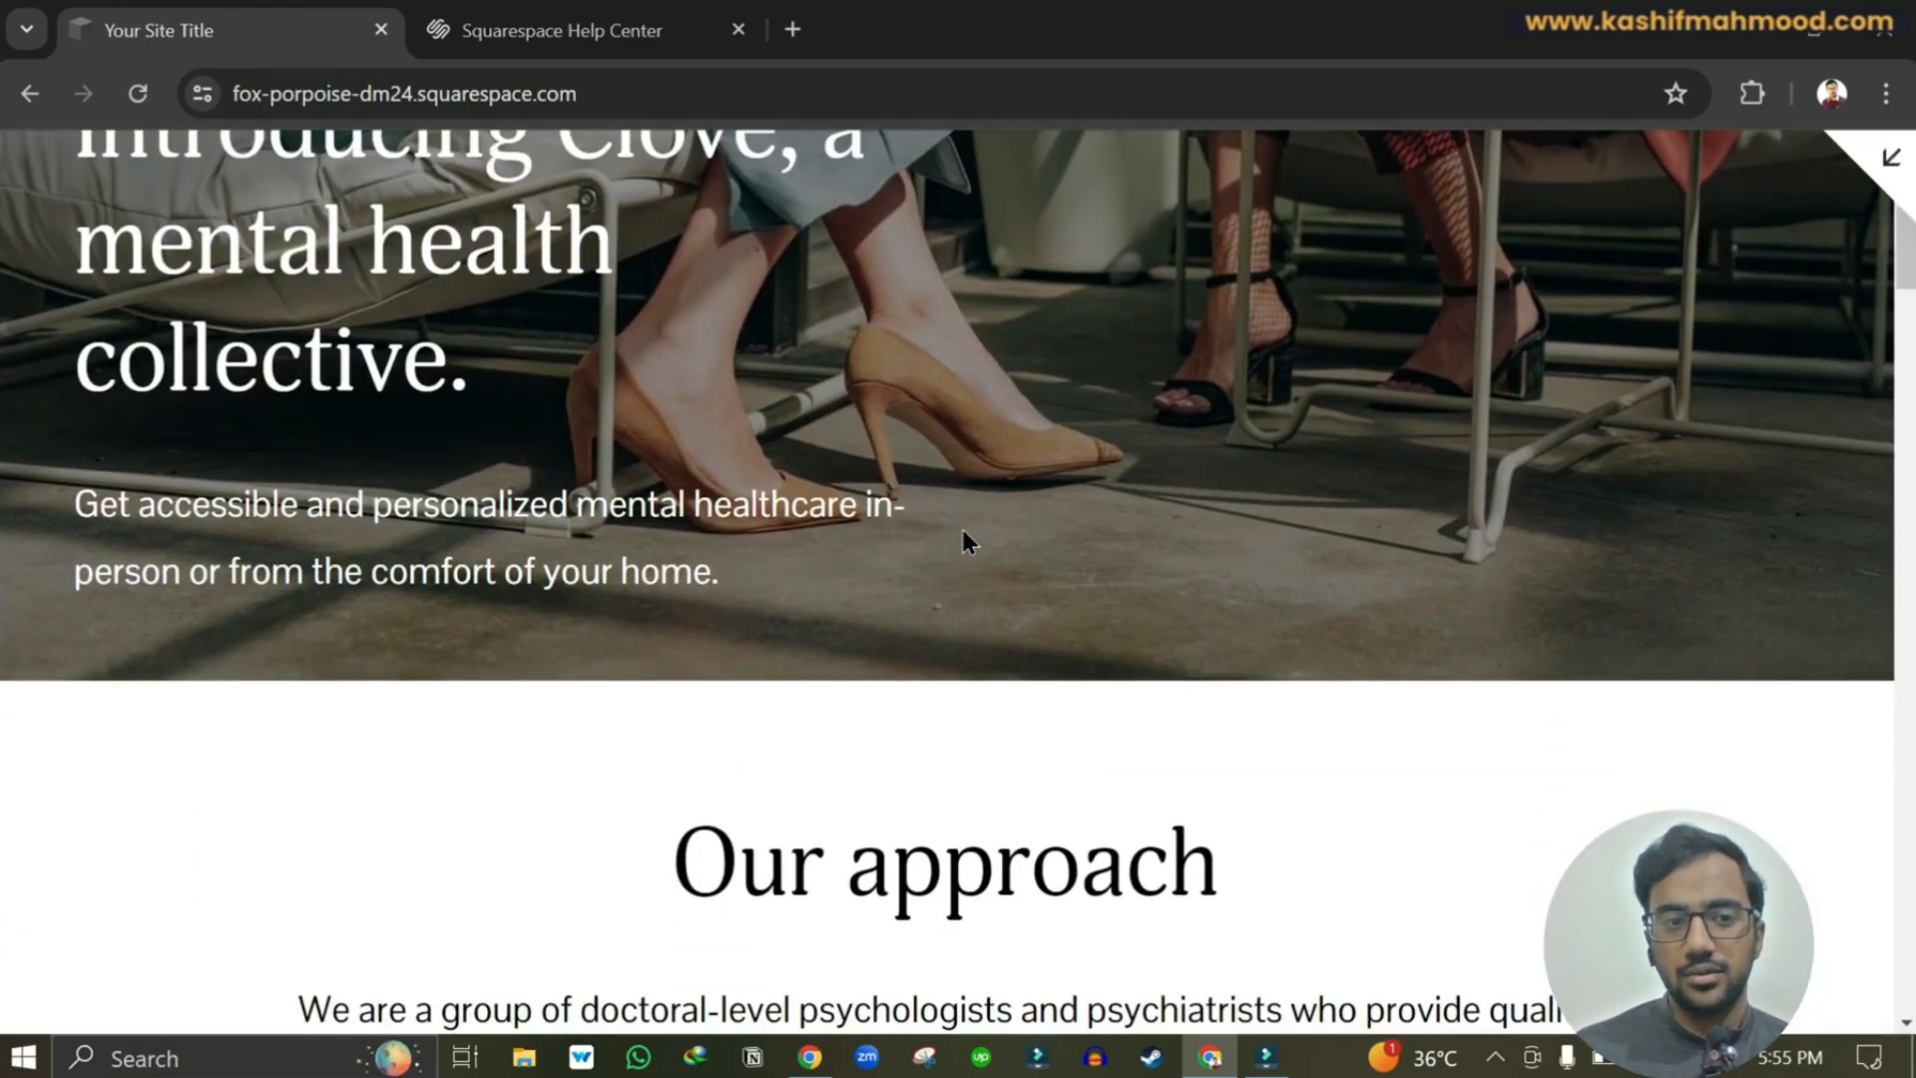
{"action": "scroll", "coordinate": [963, 532], "scroll_direction": "down", "scroll_amount": 20}
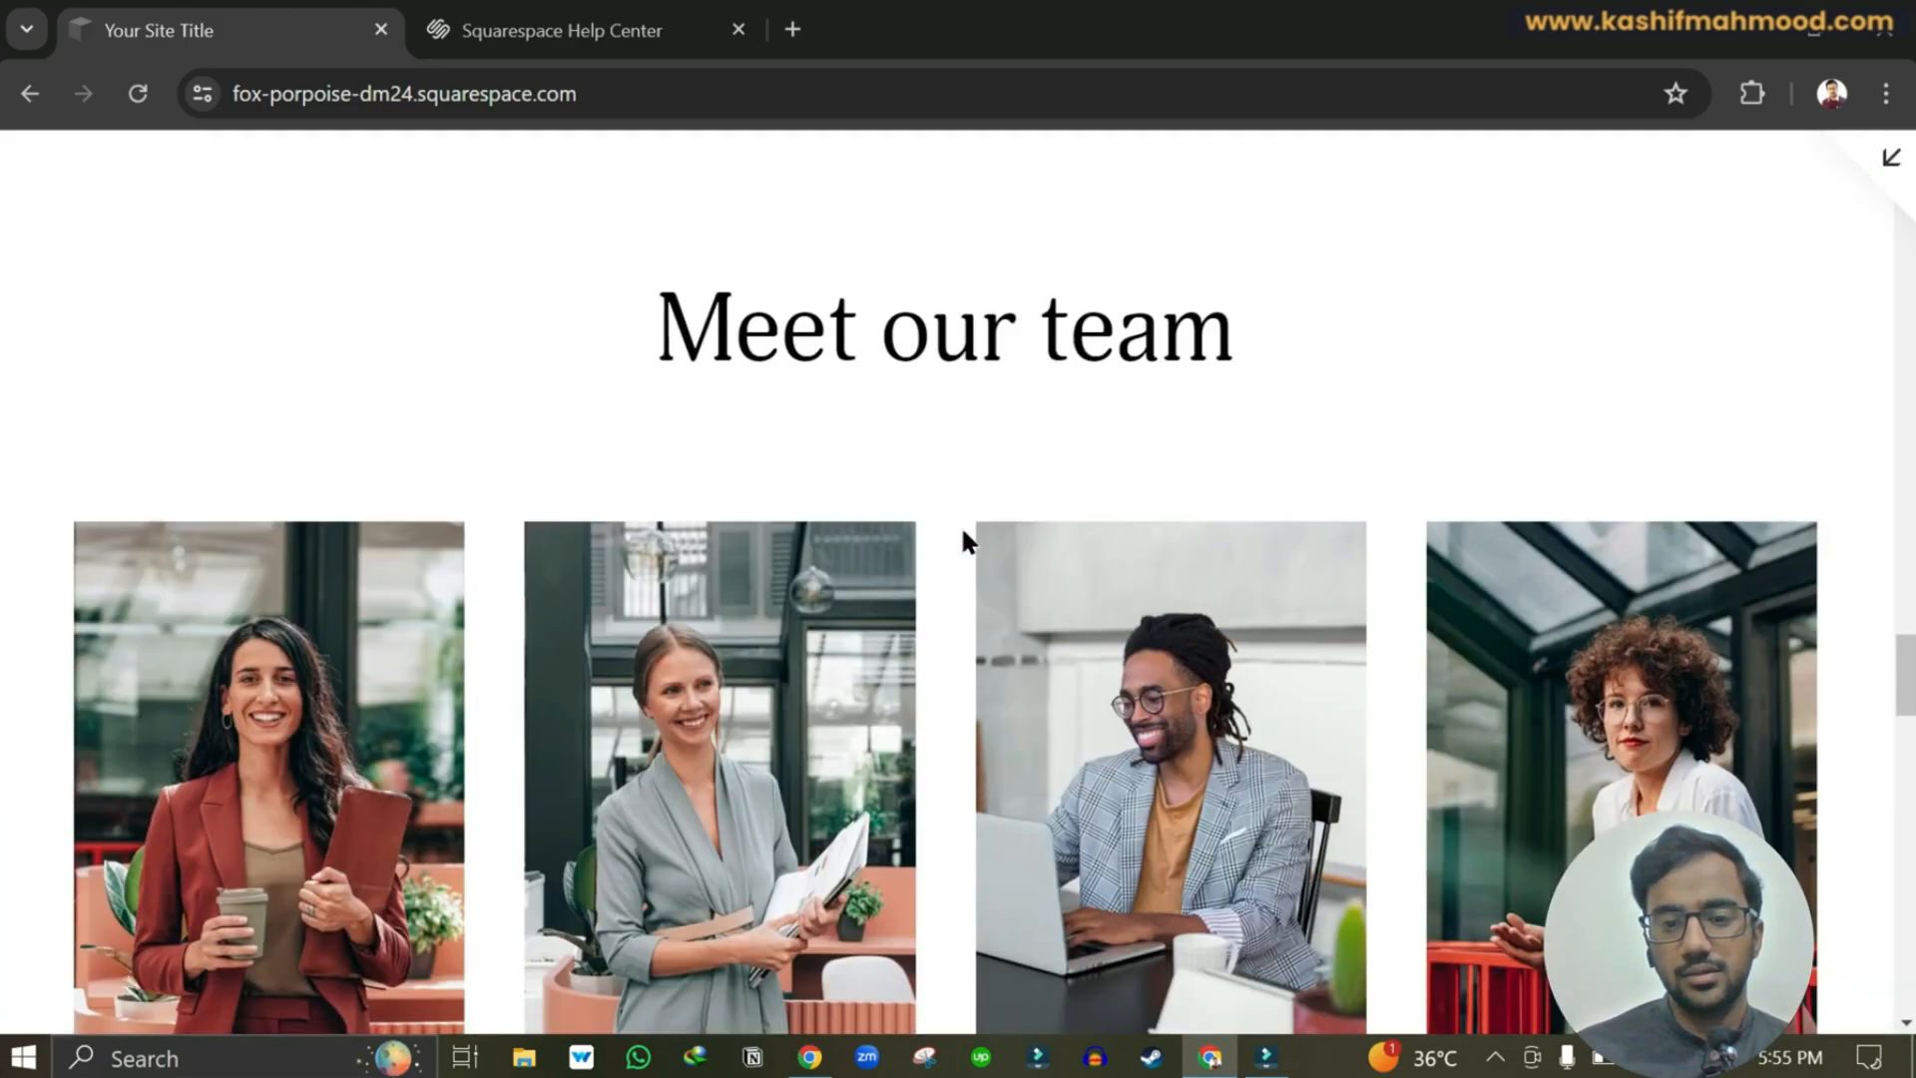
{"action": "scroll", "coordinate": [961, 525], "scroll_direction": "up", "scroll_amount": 20}
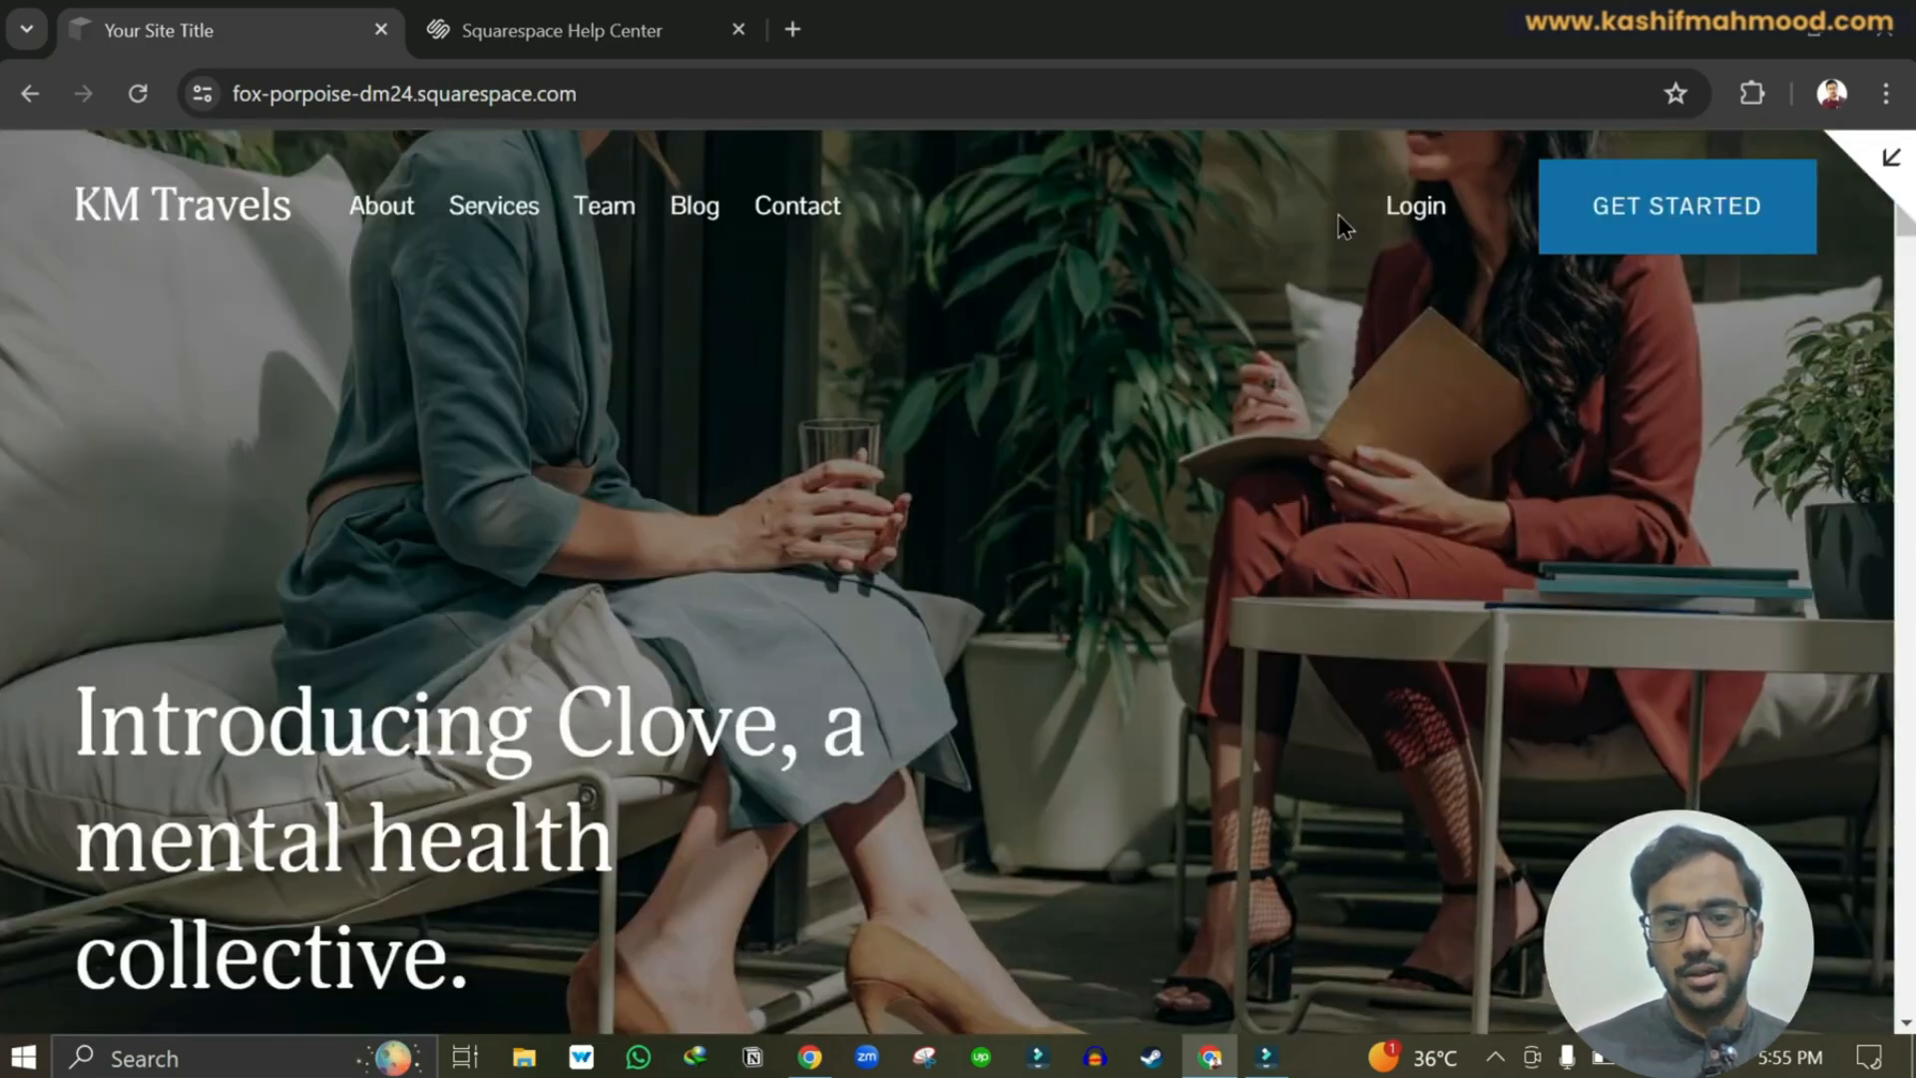
View the Contact, Team and Blog pages, then open an incognito window.
{"action": "left_click", "coordinate": [784, 218]}
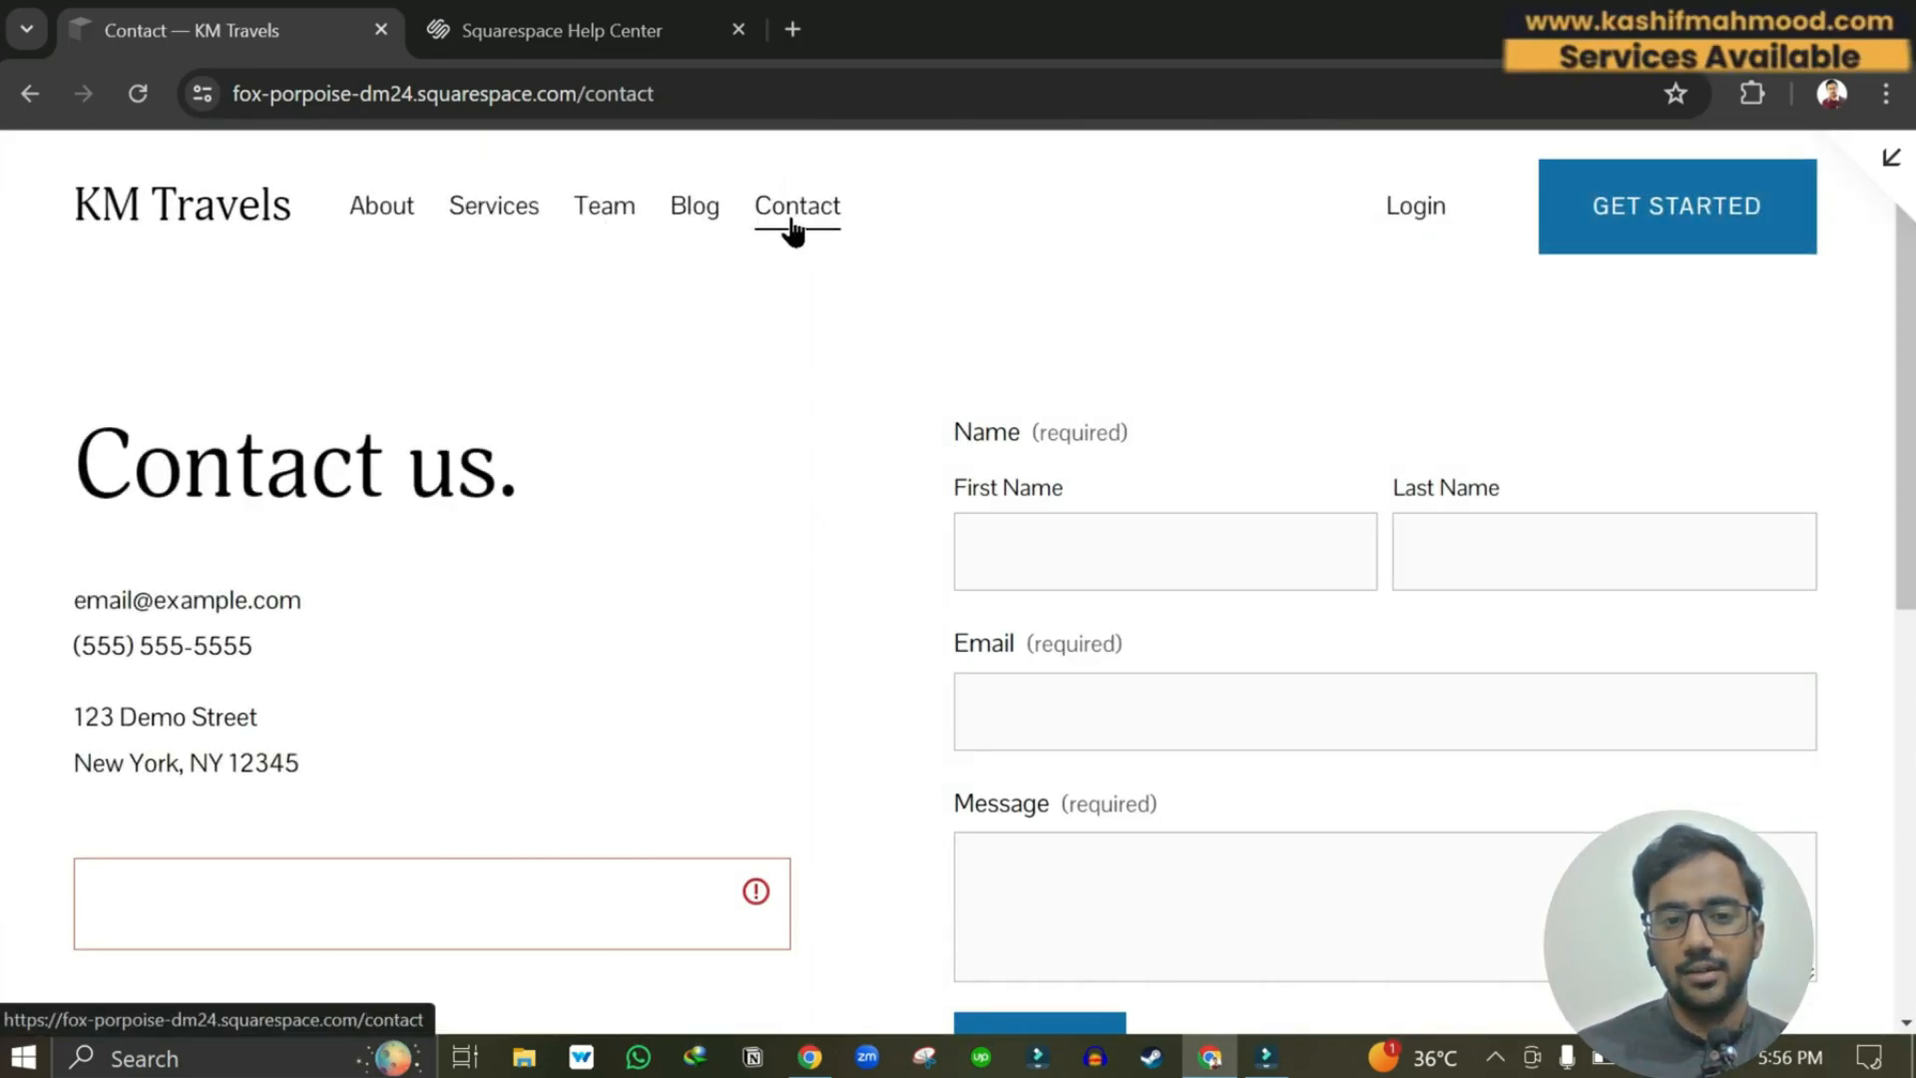
{"action": "left_click", "coordinate": [598, 212]}
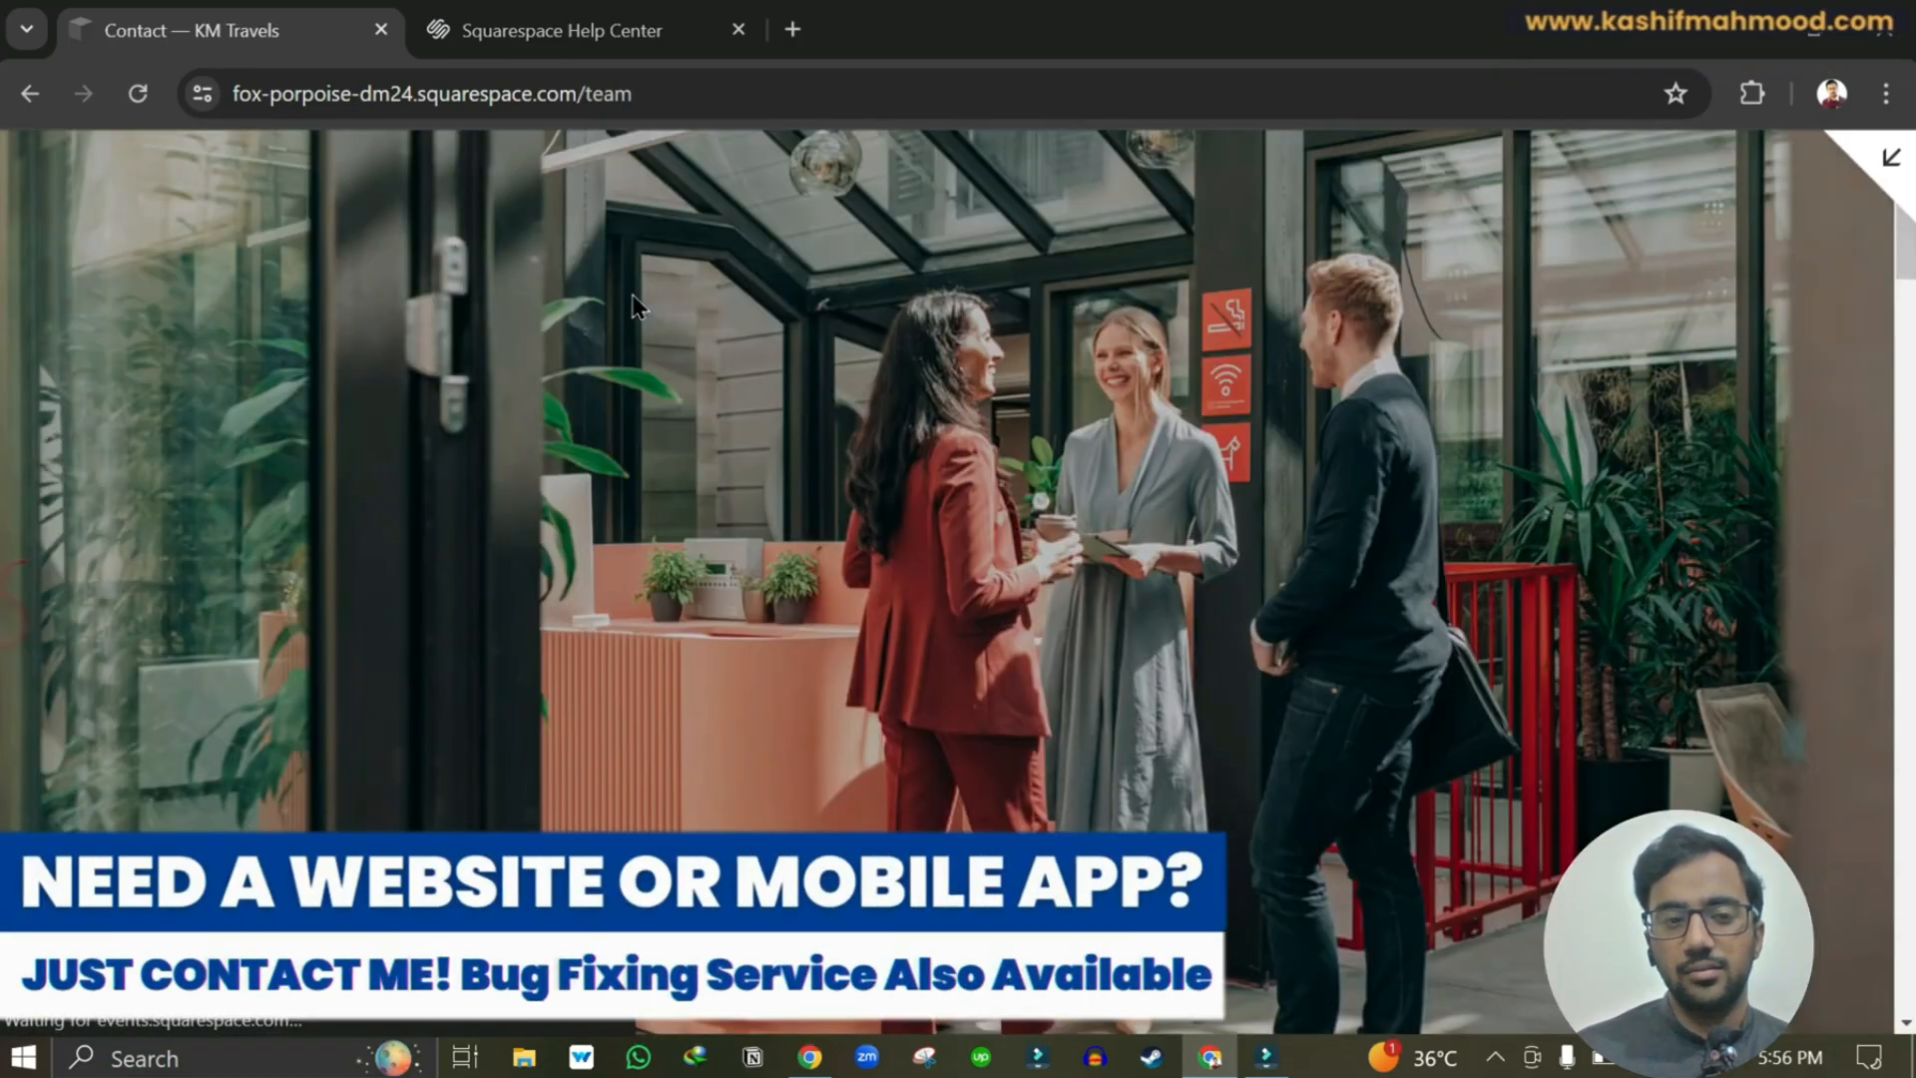
{"action": "scroll", "coordinate": [784, 653], "scroll_direction": "down", "scroll_amount": 5}
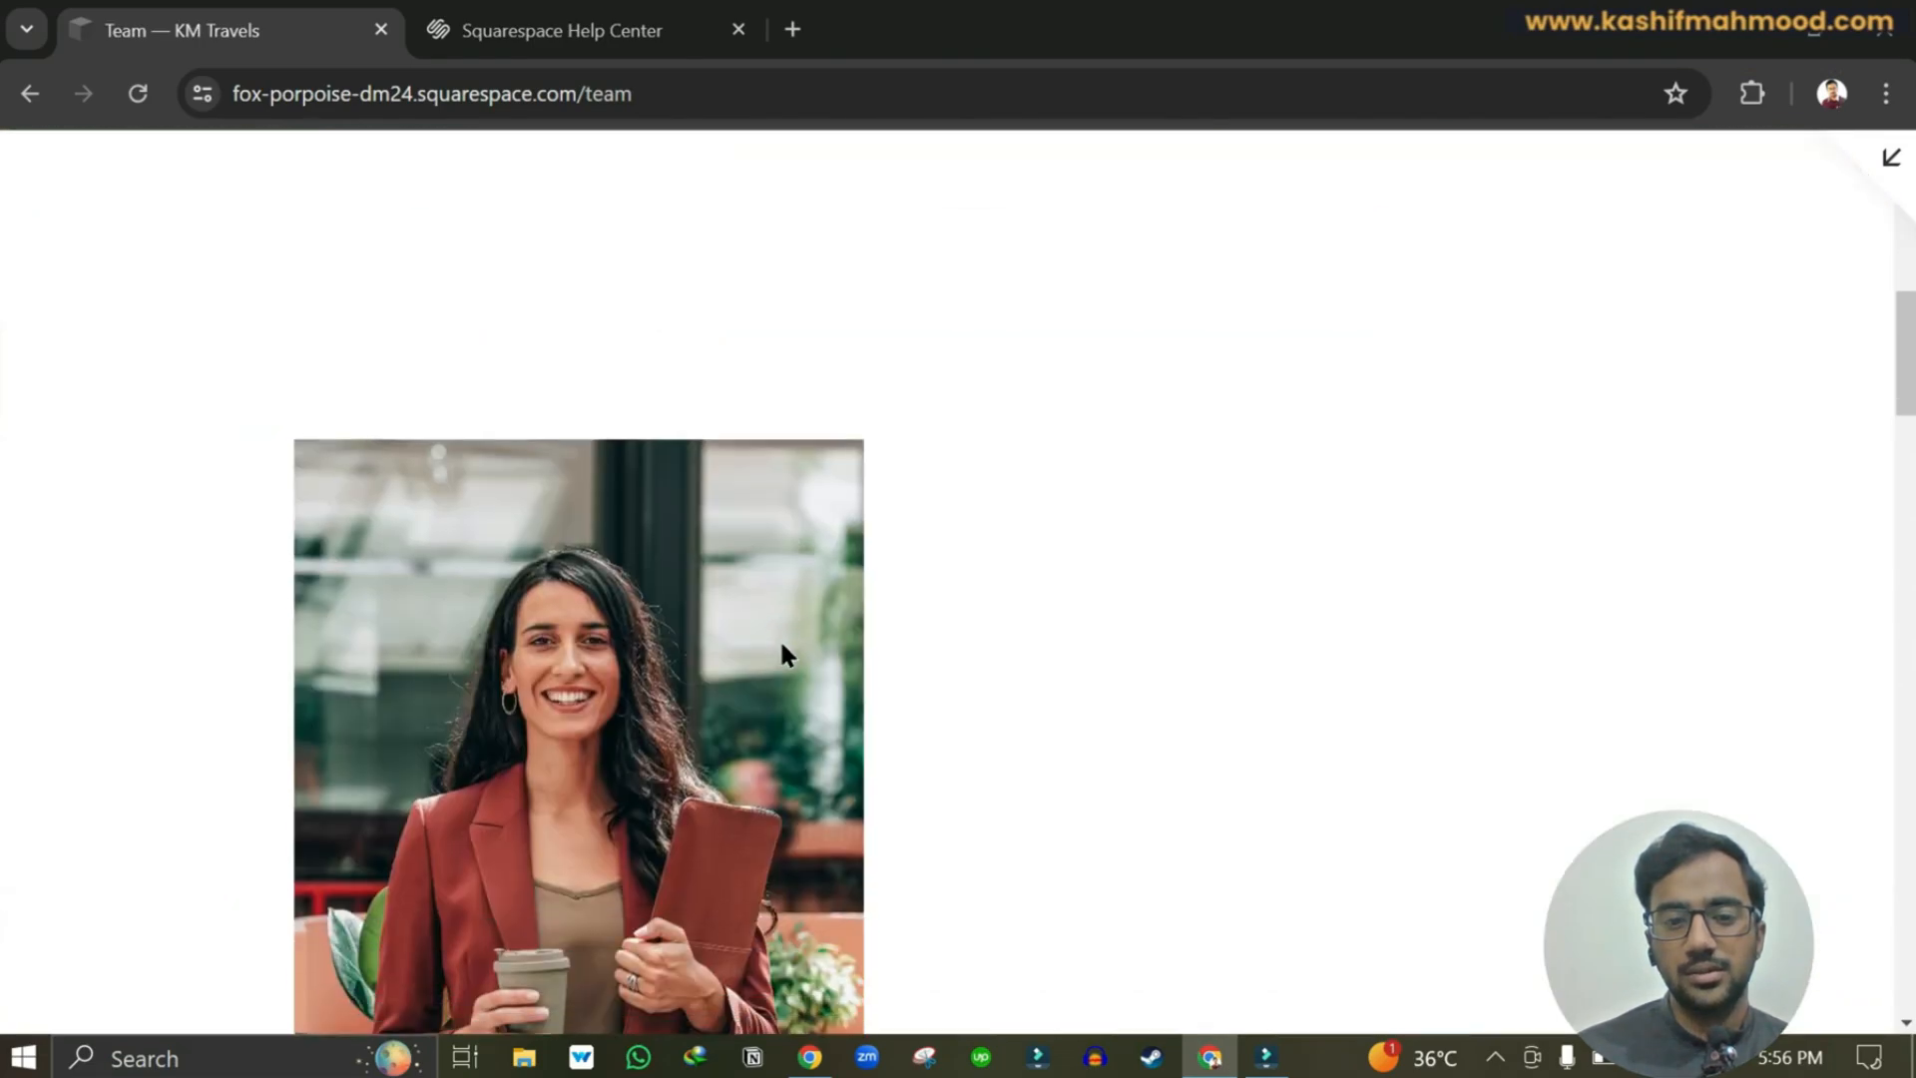
{"action": "scroll", "coordinate": [781, 642], "scroll_direction": "up", "scroll_amount": 10}
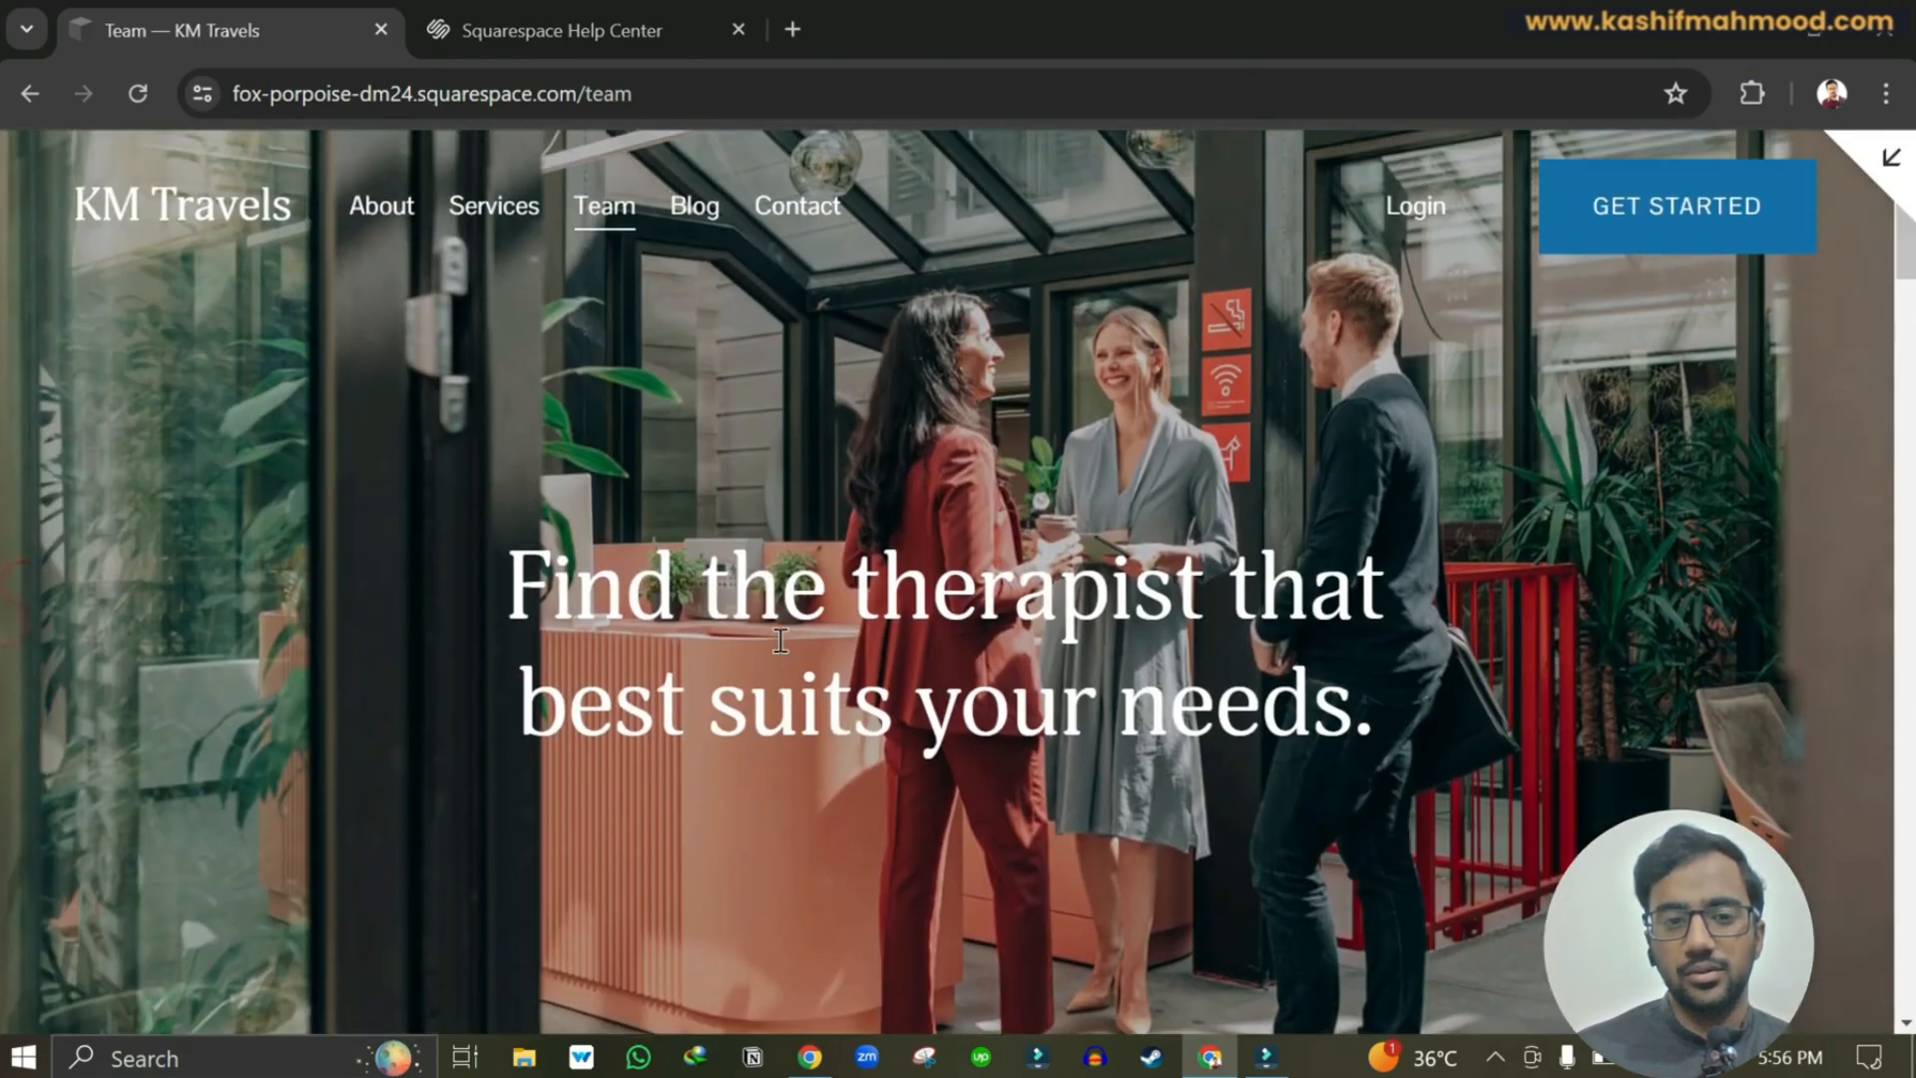
{"action": "left_click", "coordinate": [699, 212]}
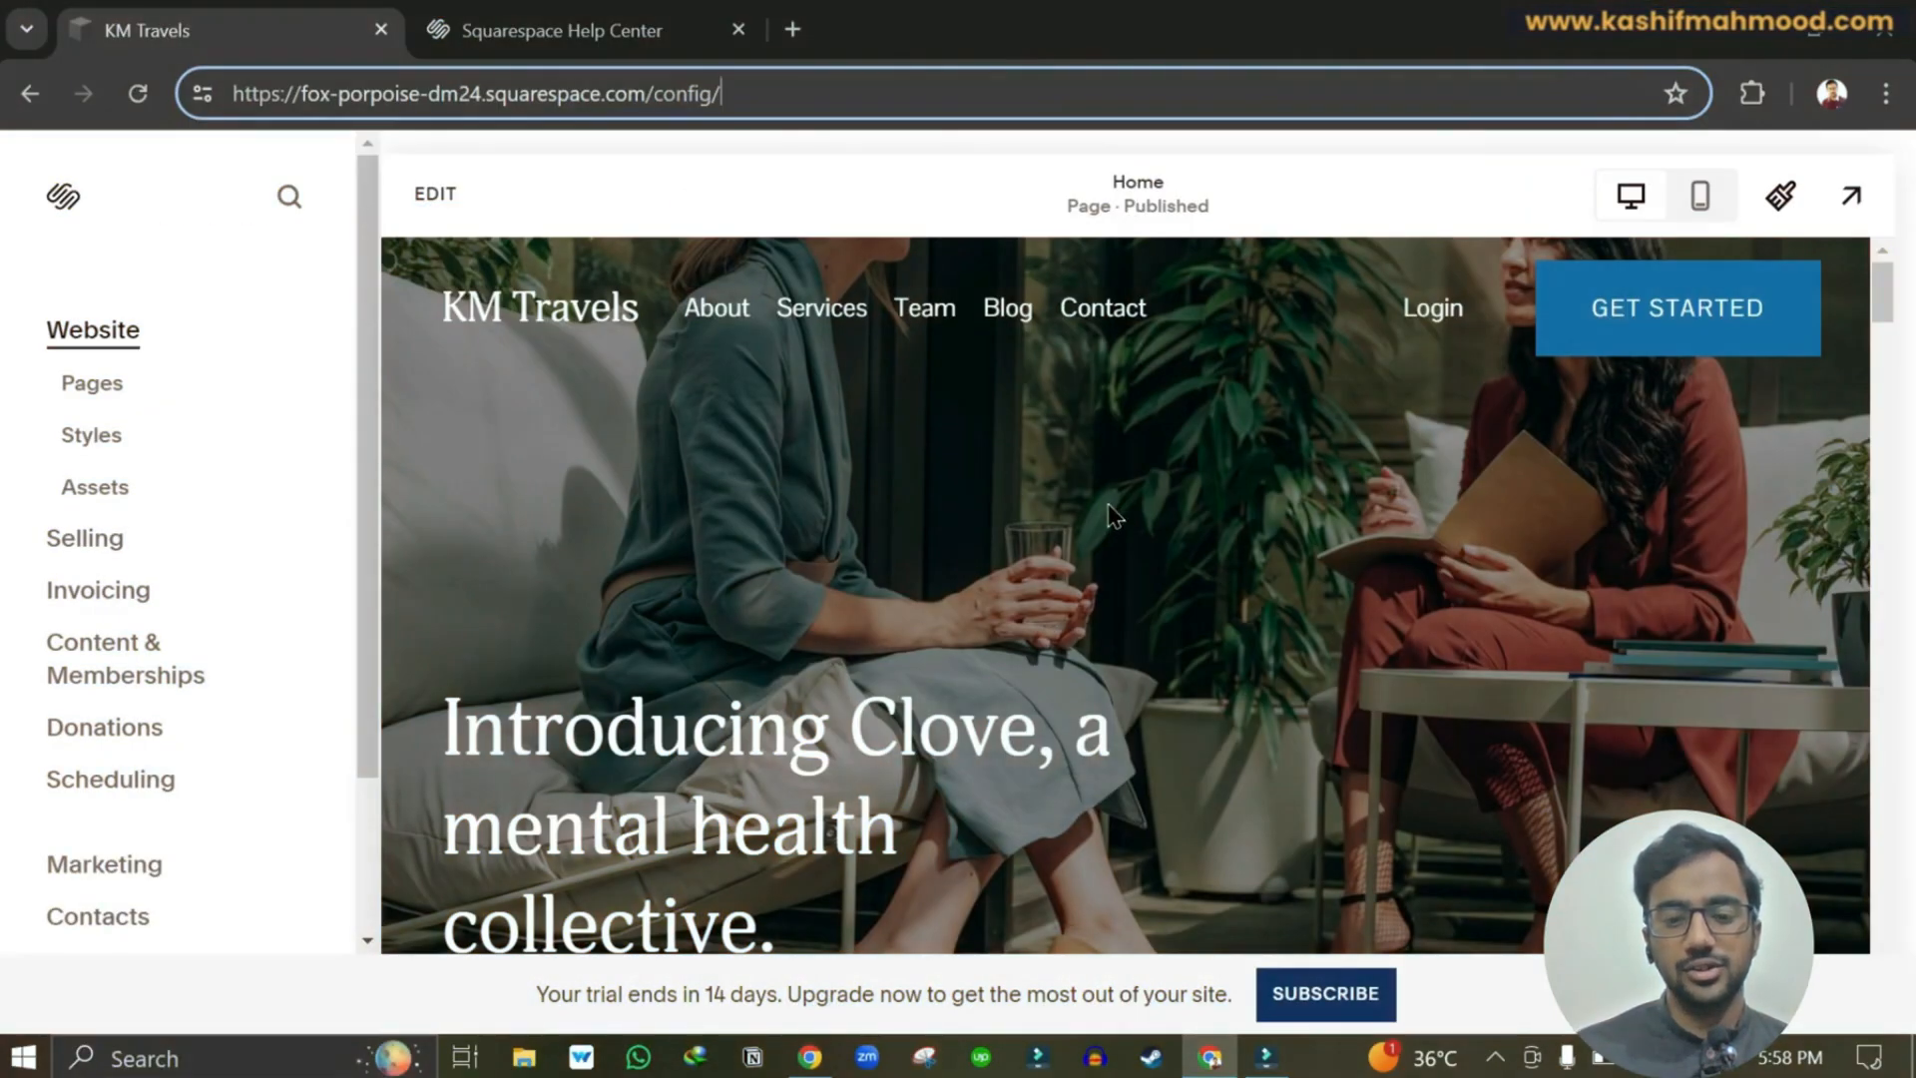
{"action": "key", "text": "ctrl+shift+n"}
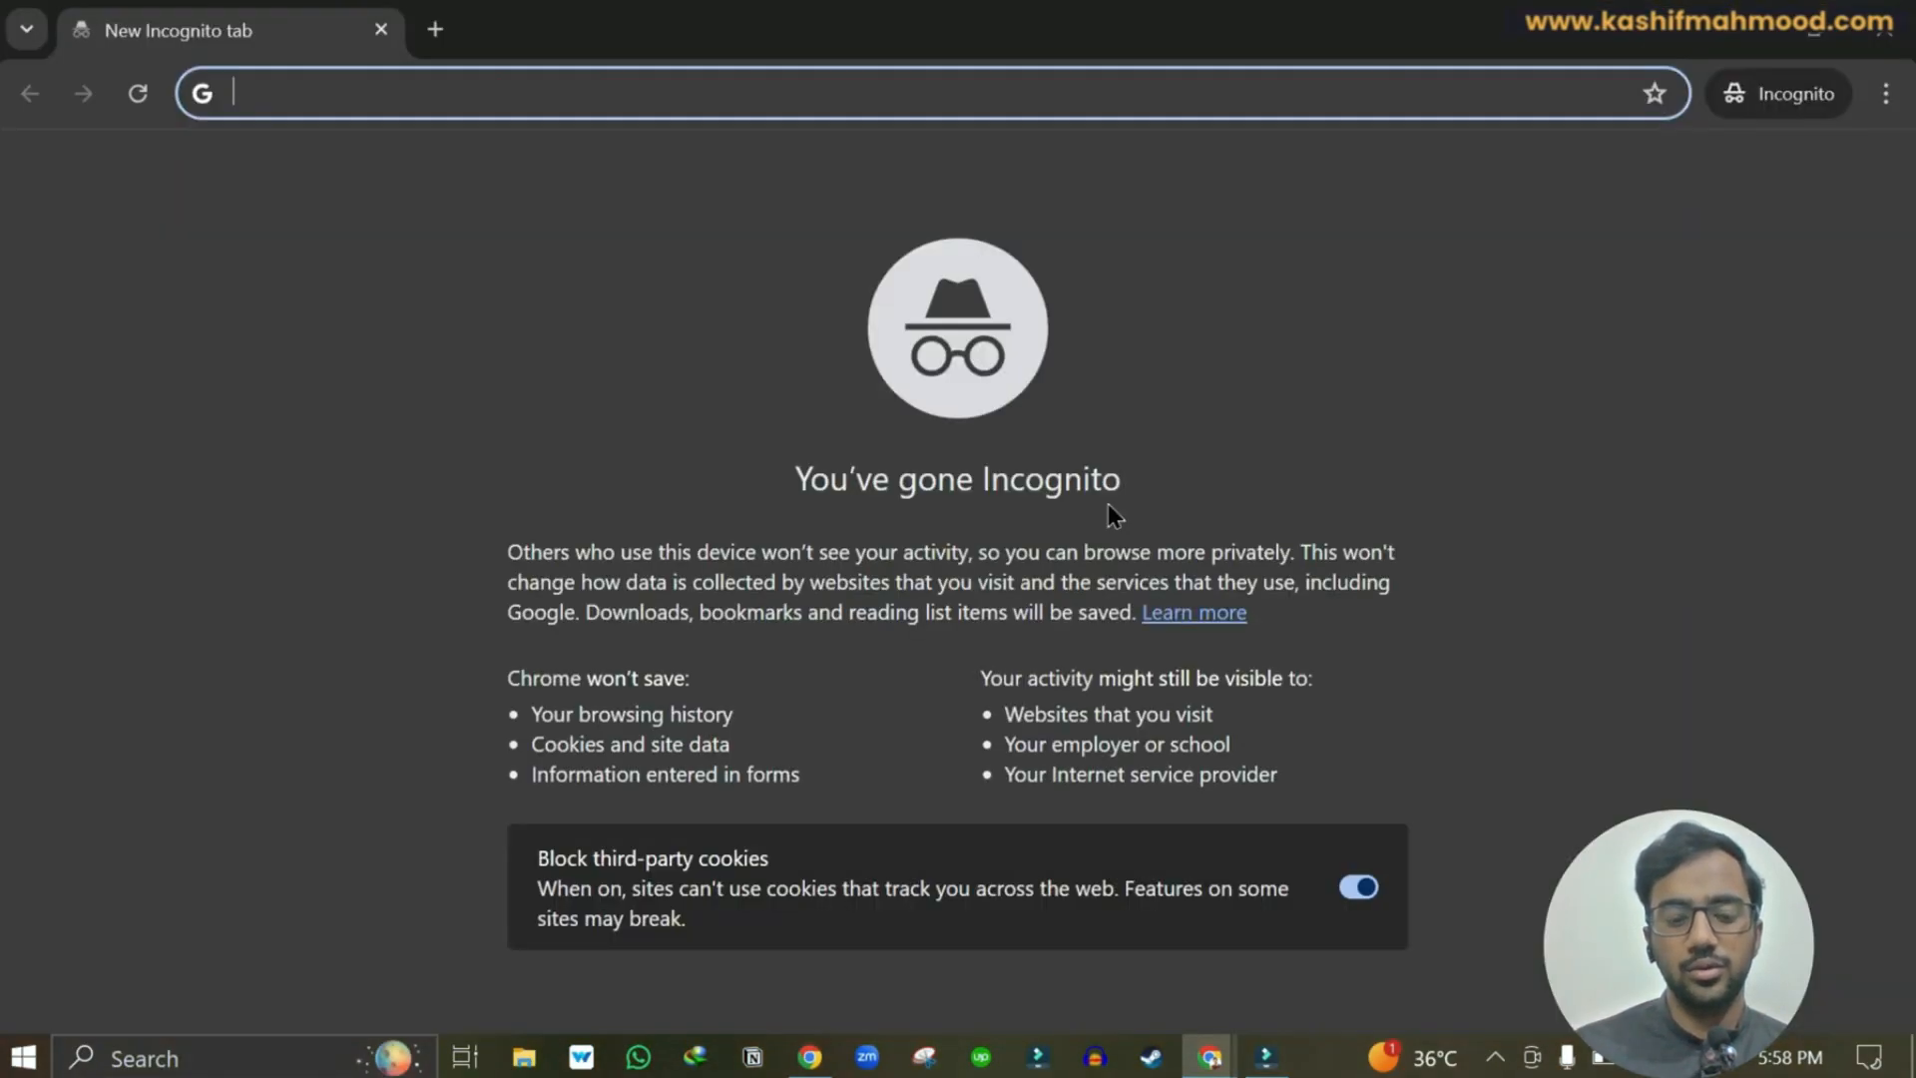
Paste the site address into the incognito window and load it.
{"action": "type", "text": "https://fox-porpoise-dm24.squarespace.com/"}
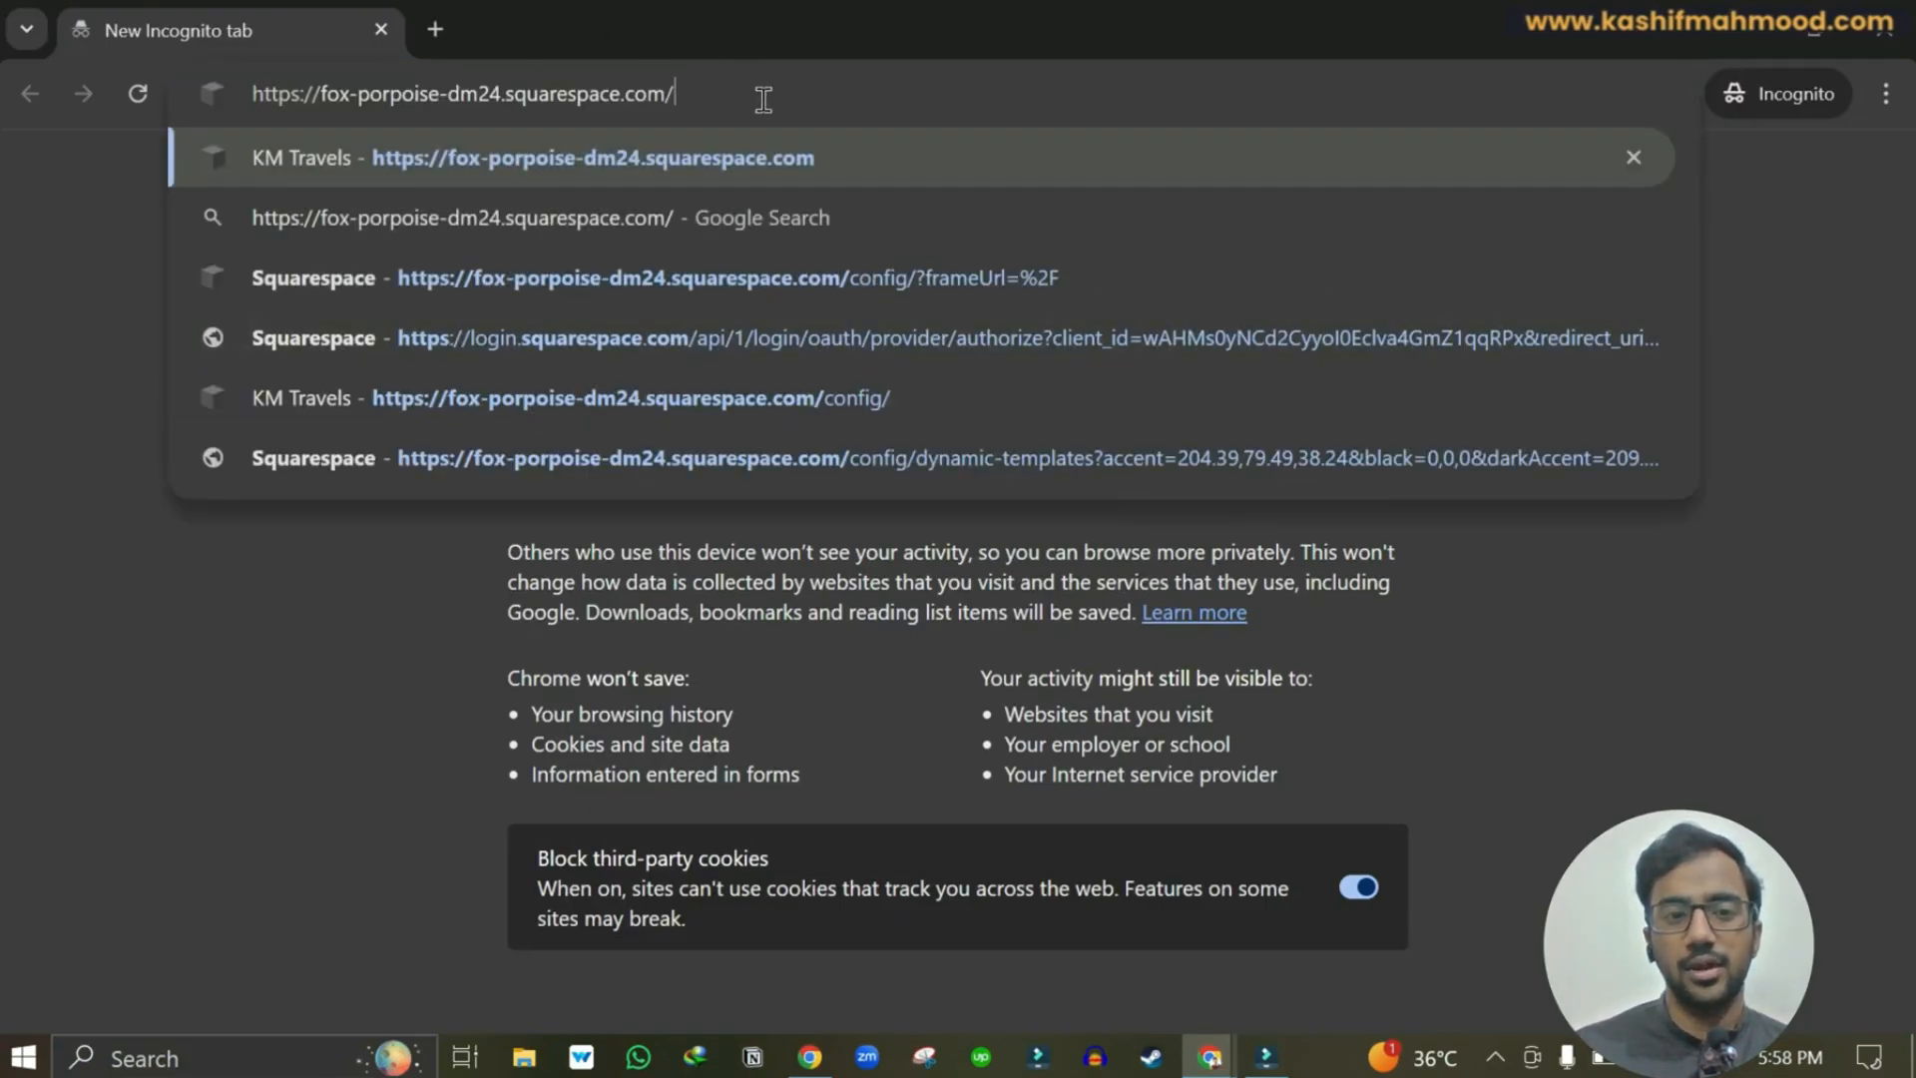
{"action": "left_click_drag", "start_coordinate": [723, 94], "coordinate": [245, 106]}
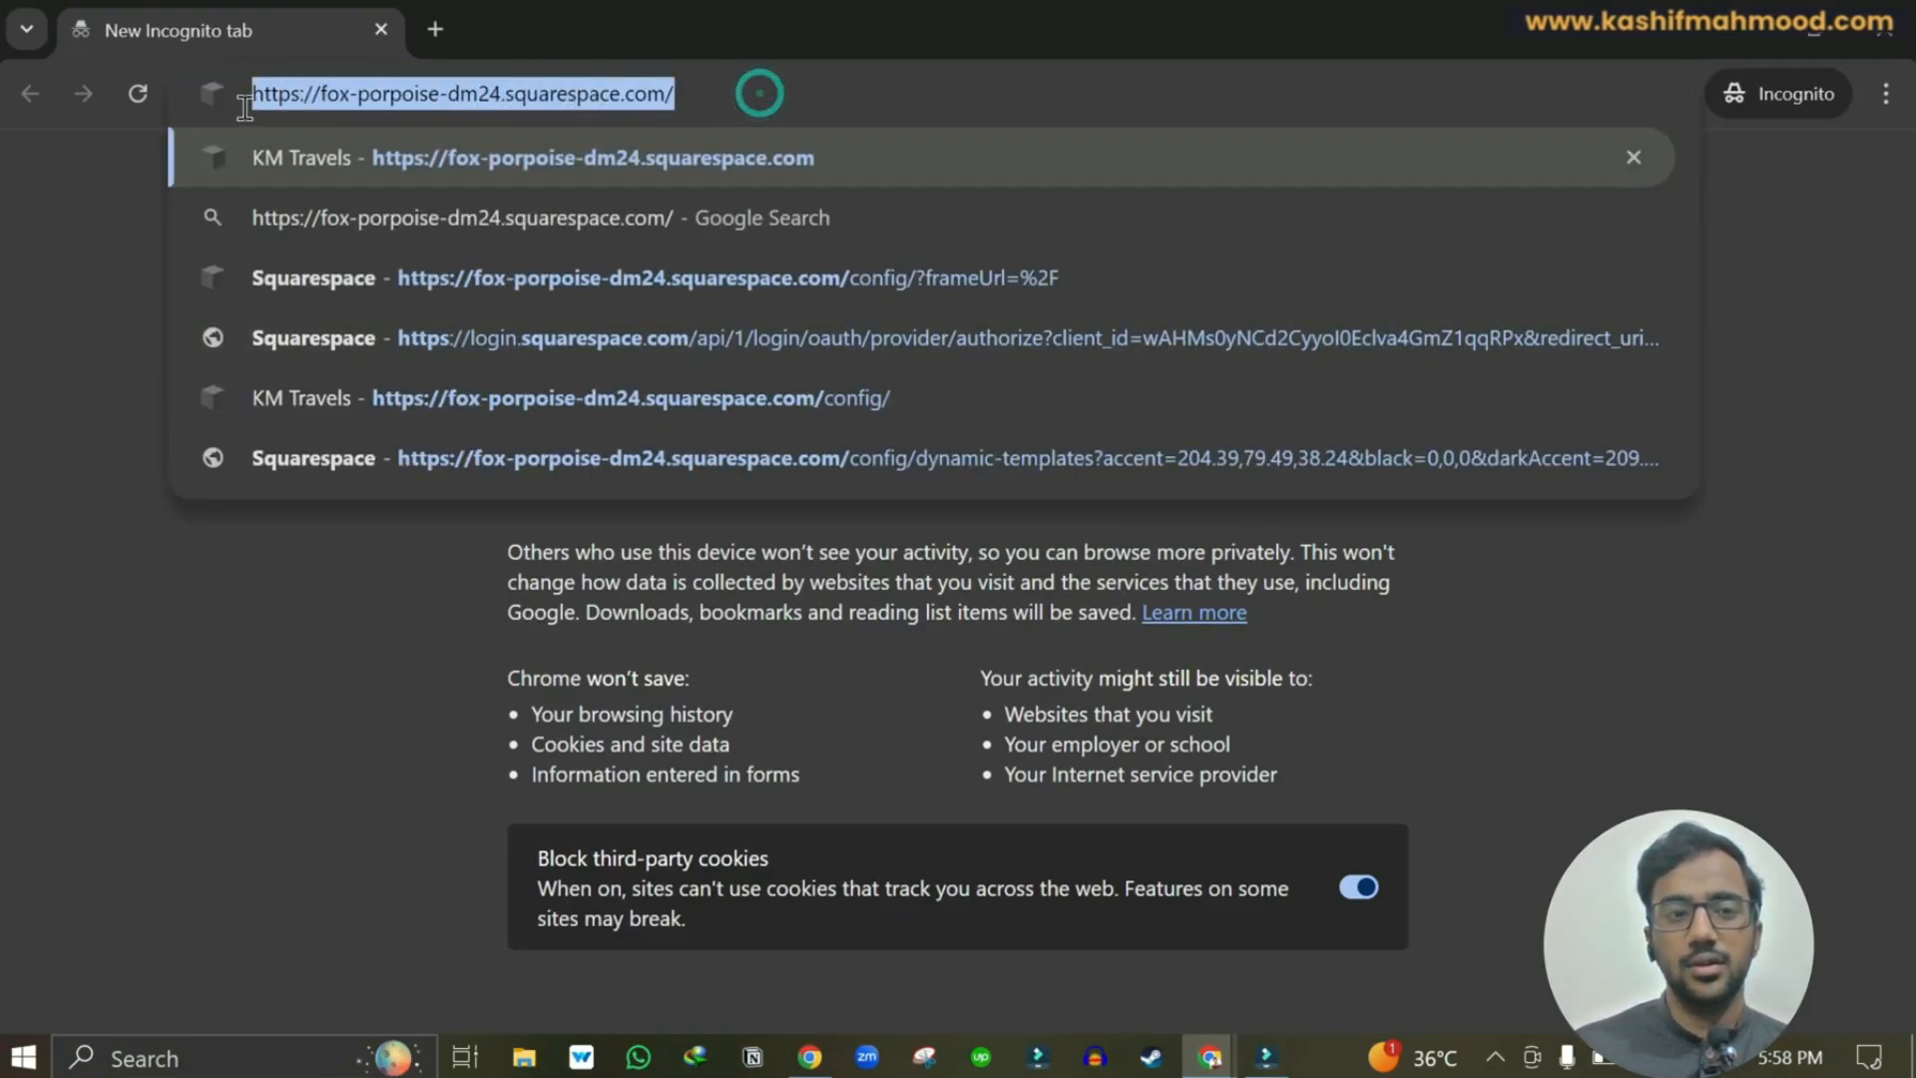
{"action": "left_click", "coordinate": [1748, 36]}
{"action": "left_click_drag", "start_coordinate": [658, 92], "coordinate": [763, 92]}
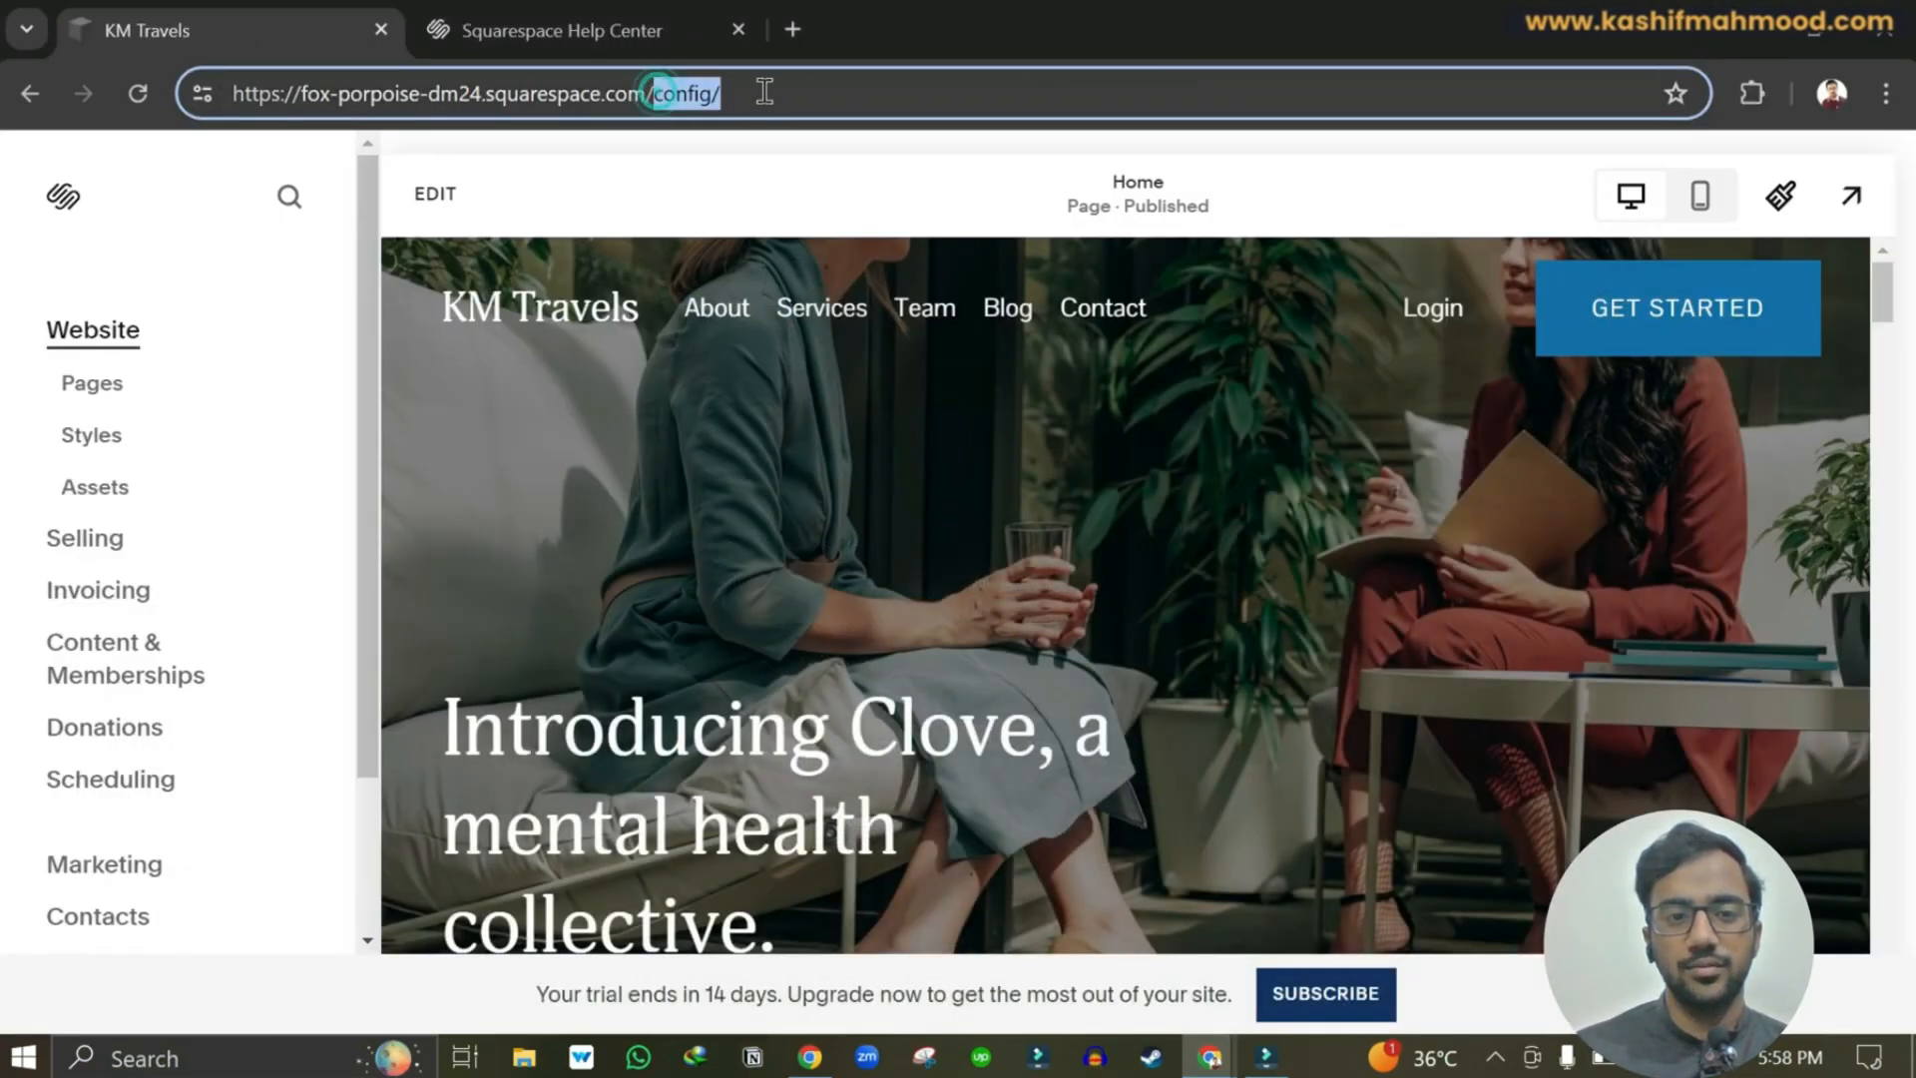
{"action": "left_click", "coordinate": [785, 92]}
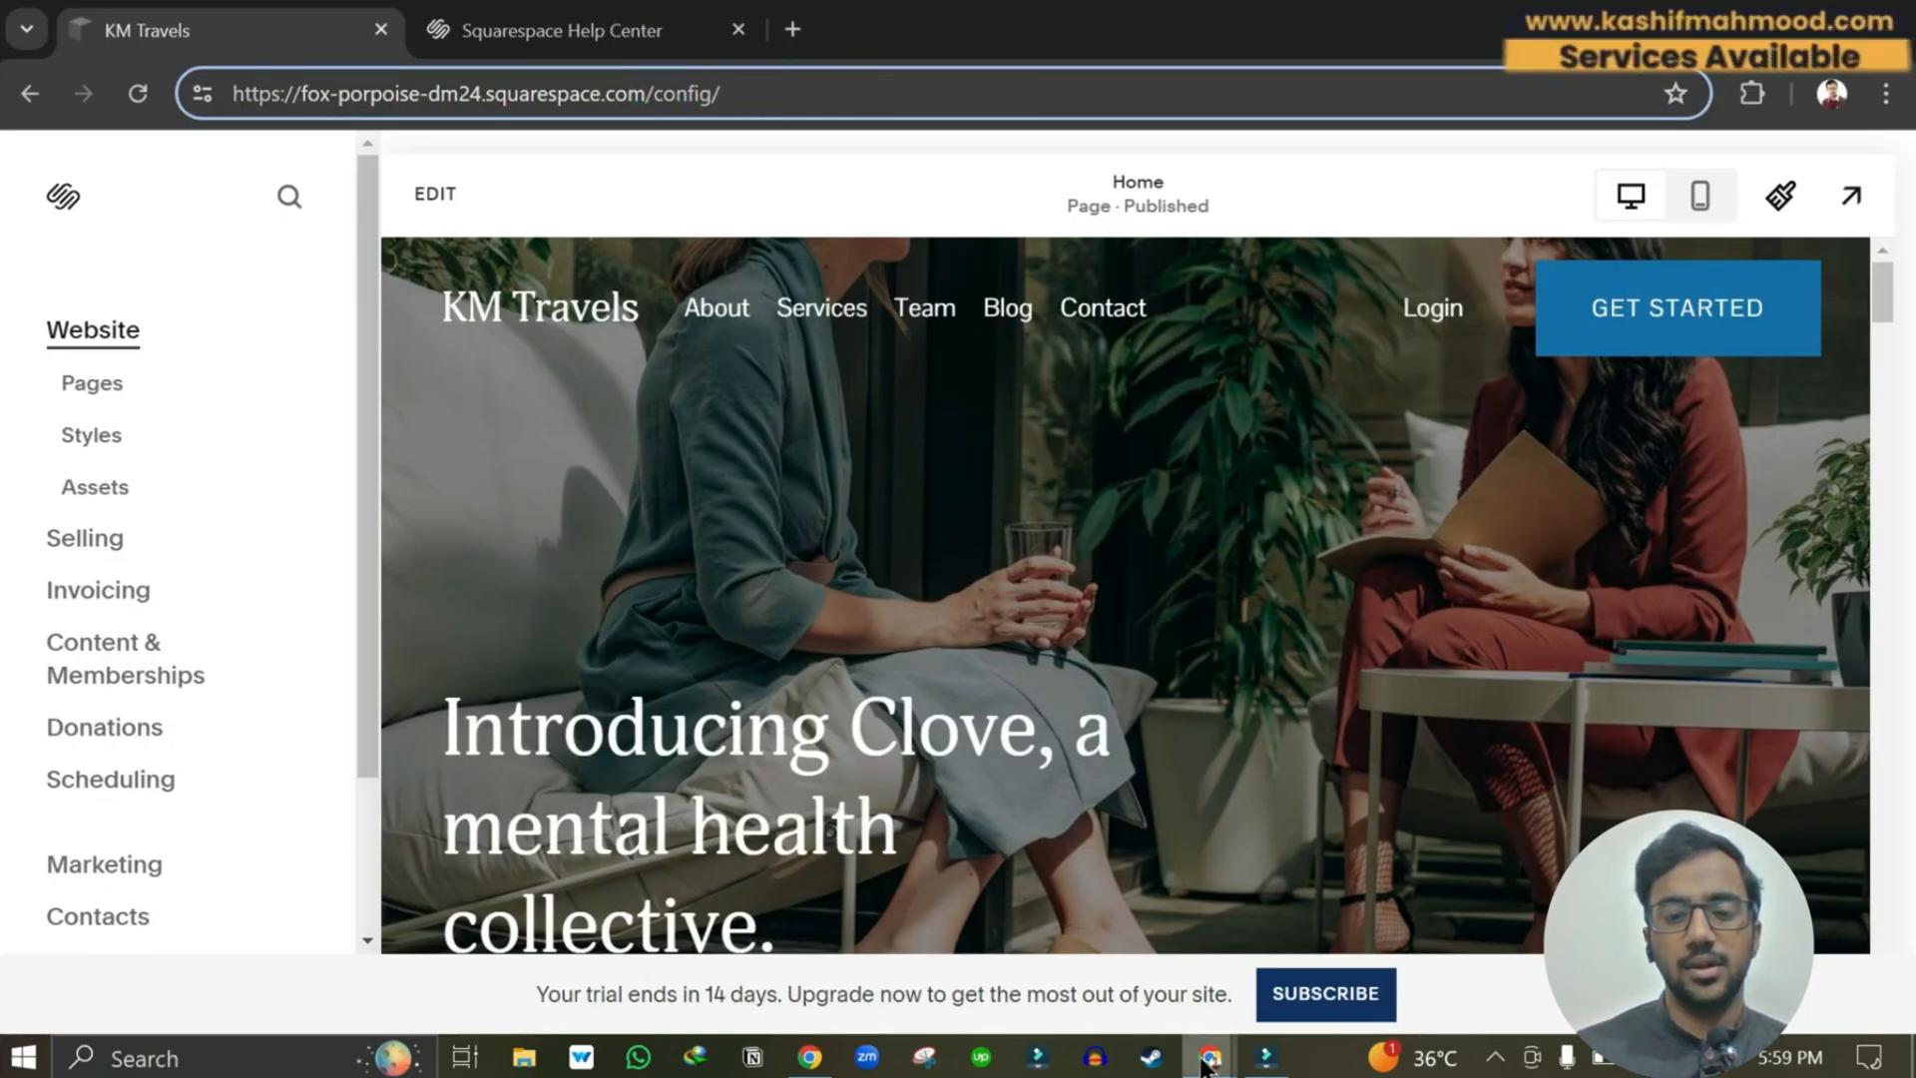
{"action": "mouse_move", "coordinate": [1209, 1055]}
{"action": "left_click", "coordinate": [1307, 918]}
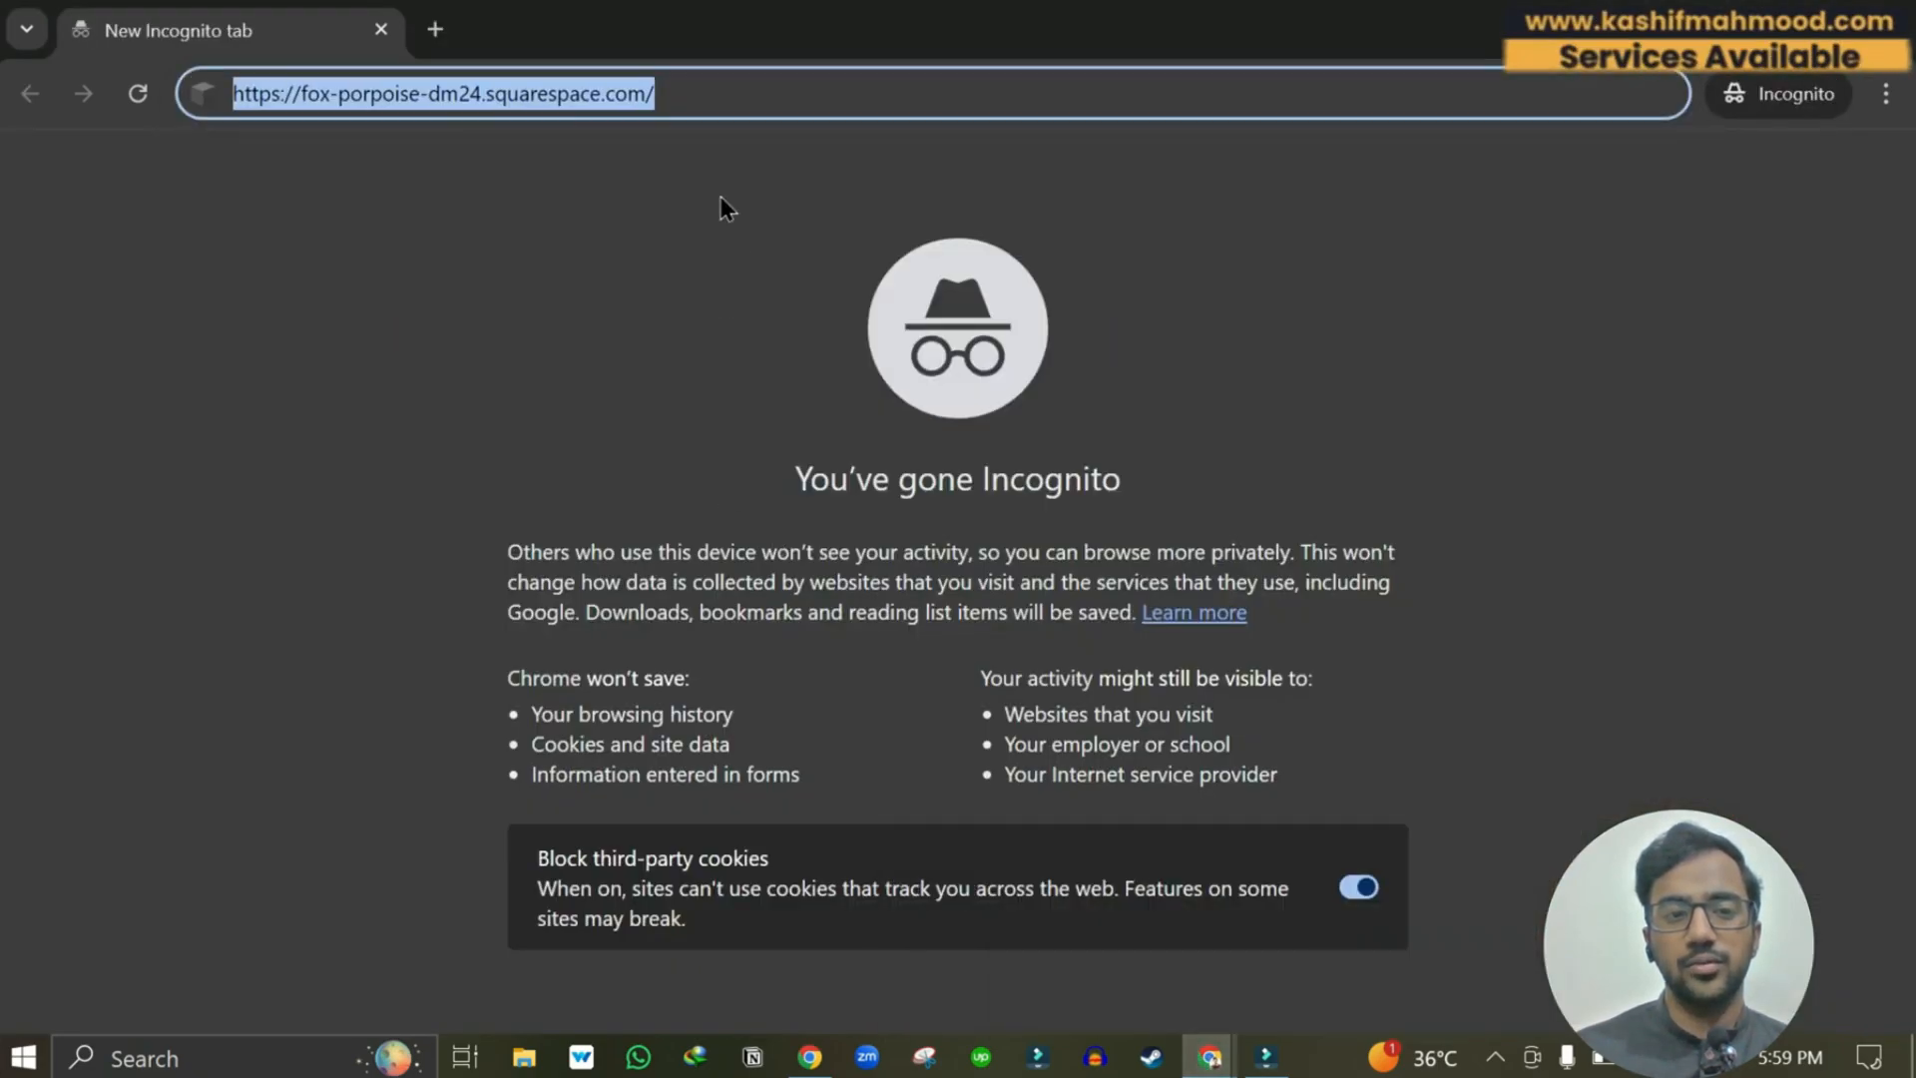
{"action": "left_click", "coordinate": [703, 93]}
{"action": "key", "text": "Return"}
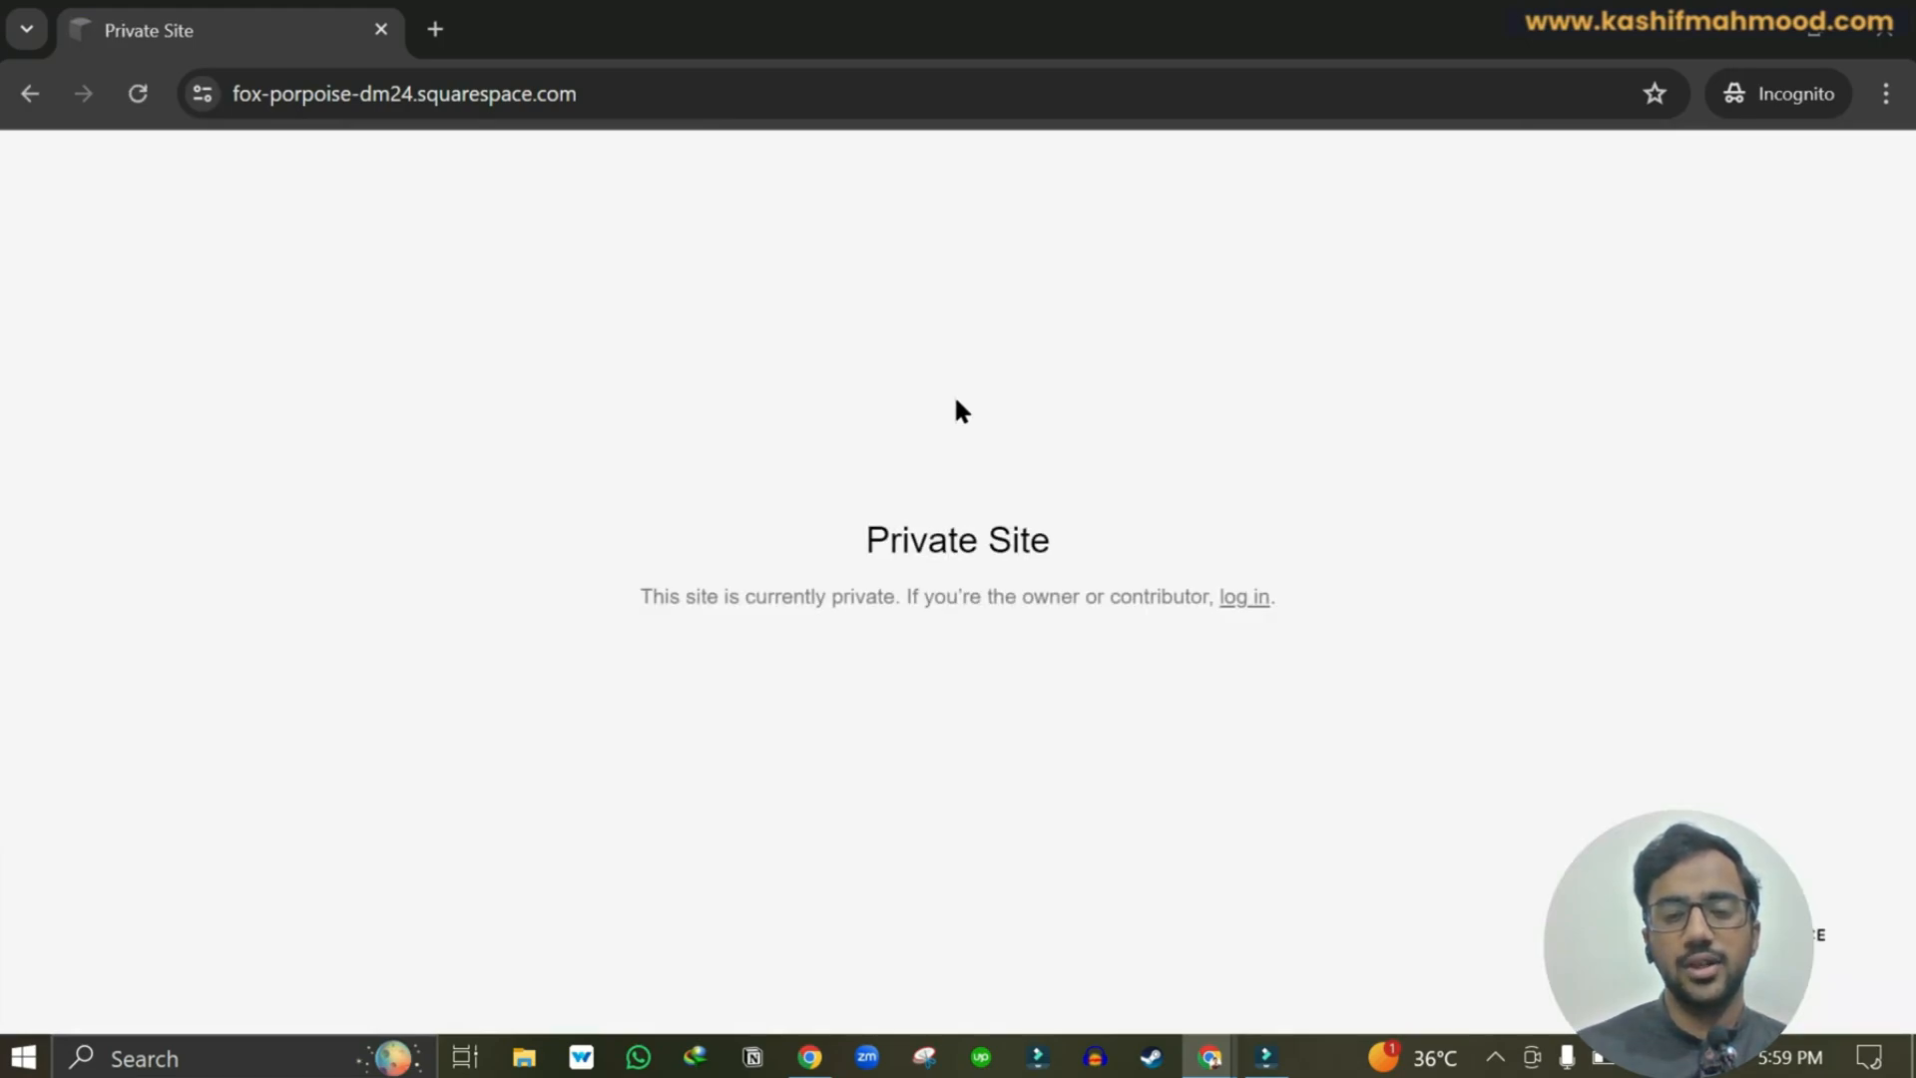
Append /config to the incognito address to check the Private Site notice.
{"action": "left_click", "coordinate": [714, 94]}
{"action": "left_click", "coordinate": [802, 94]}
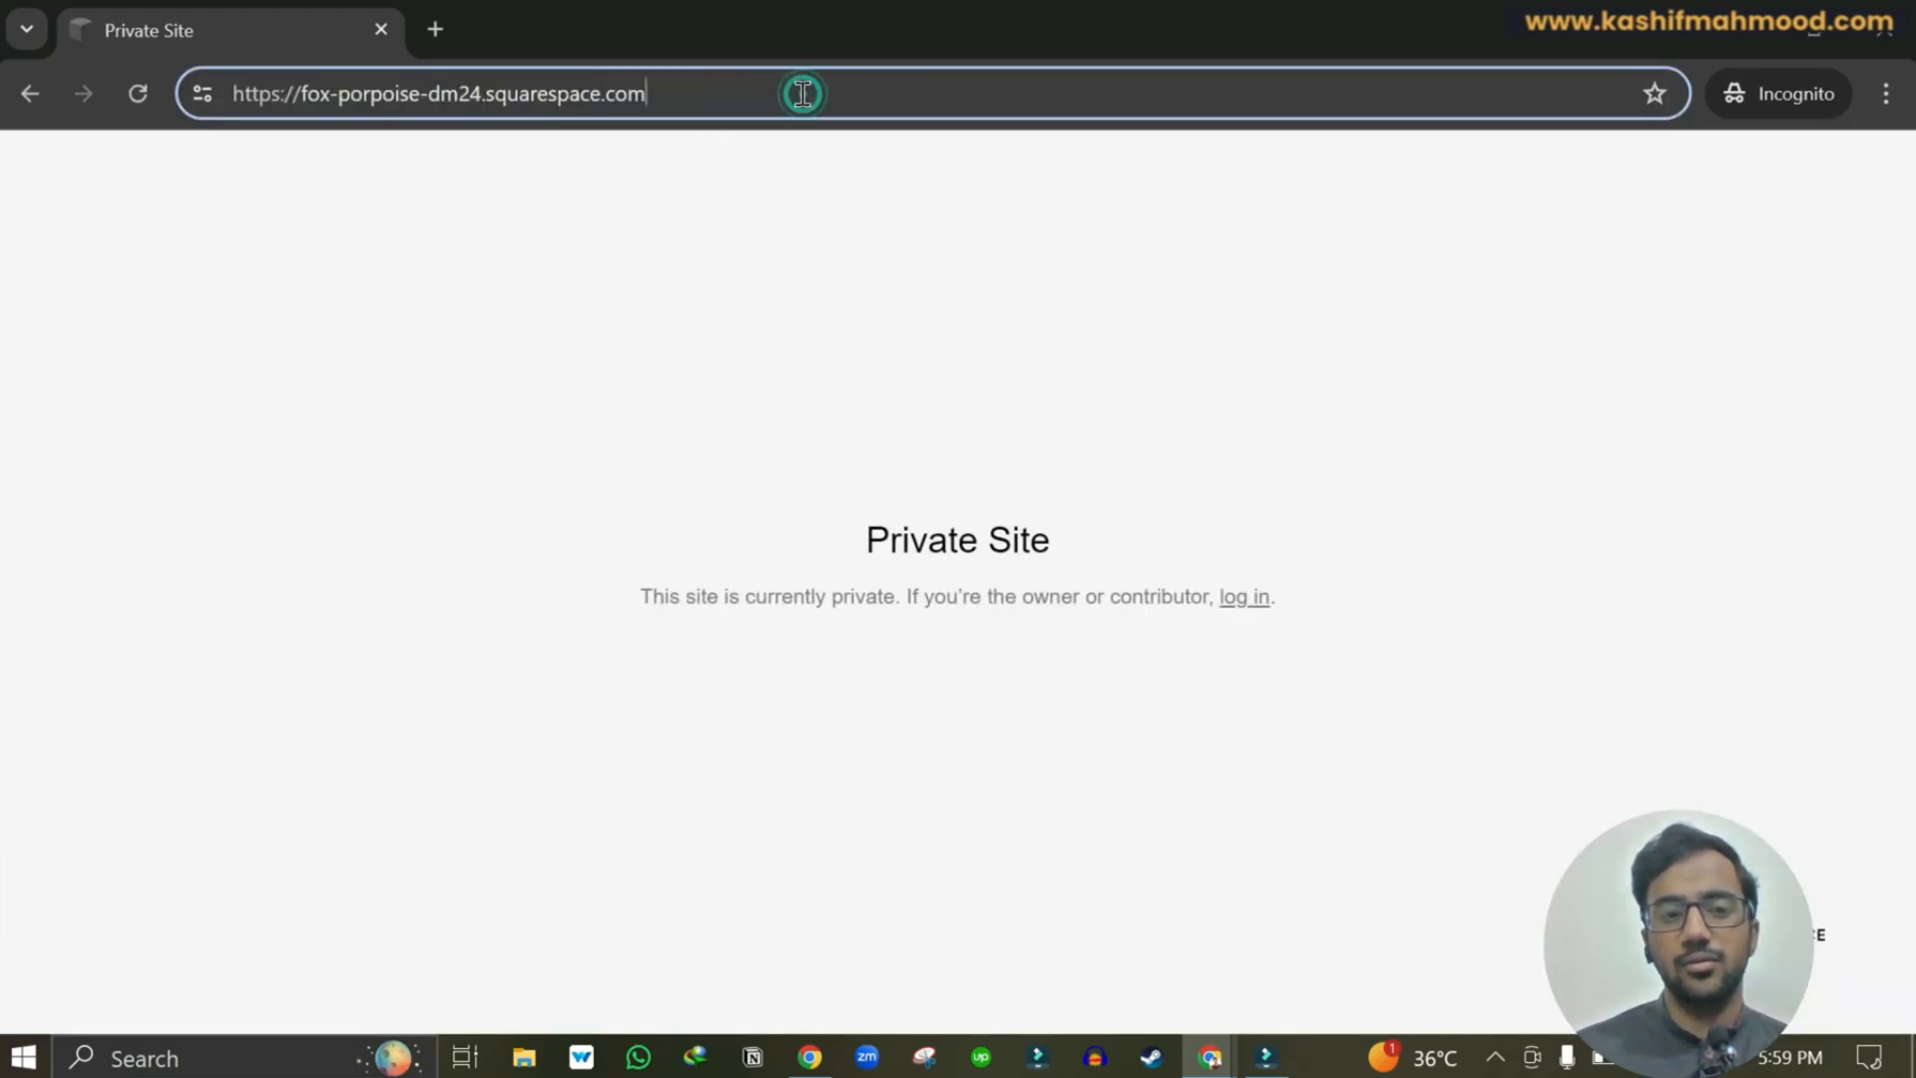
{"action": "type", "text": "/config"}
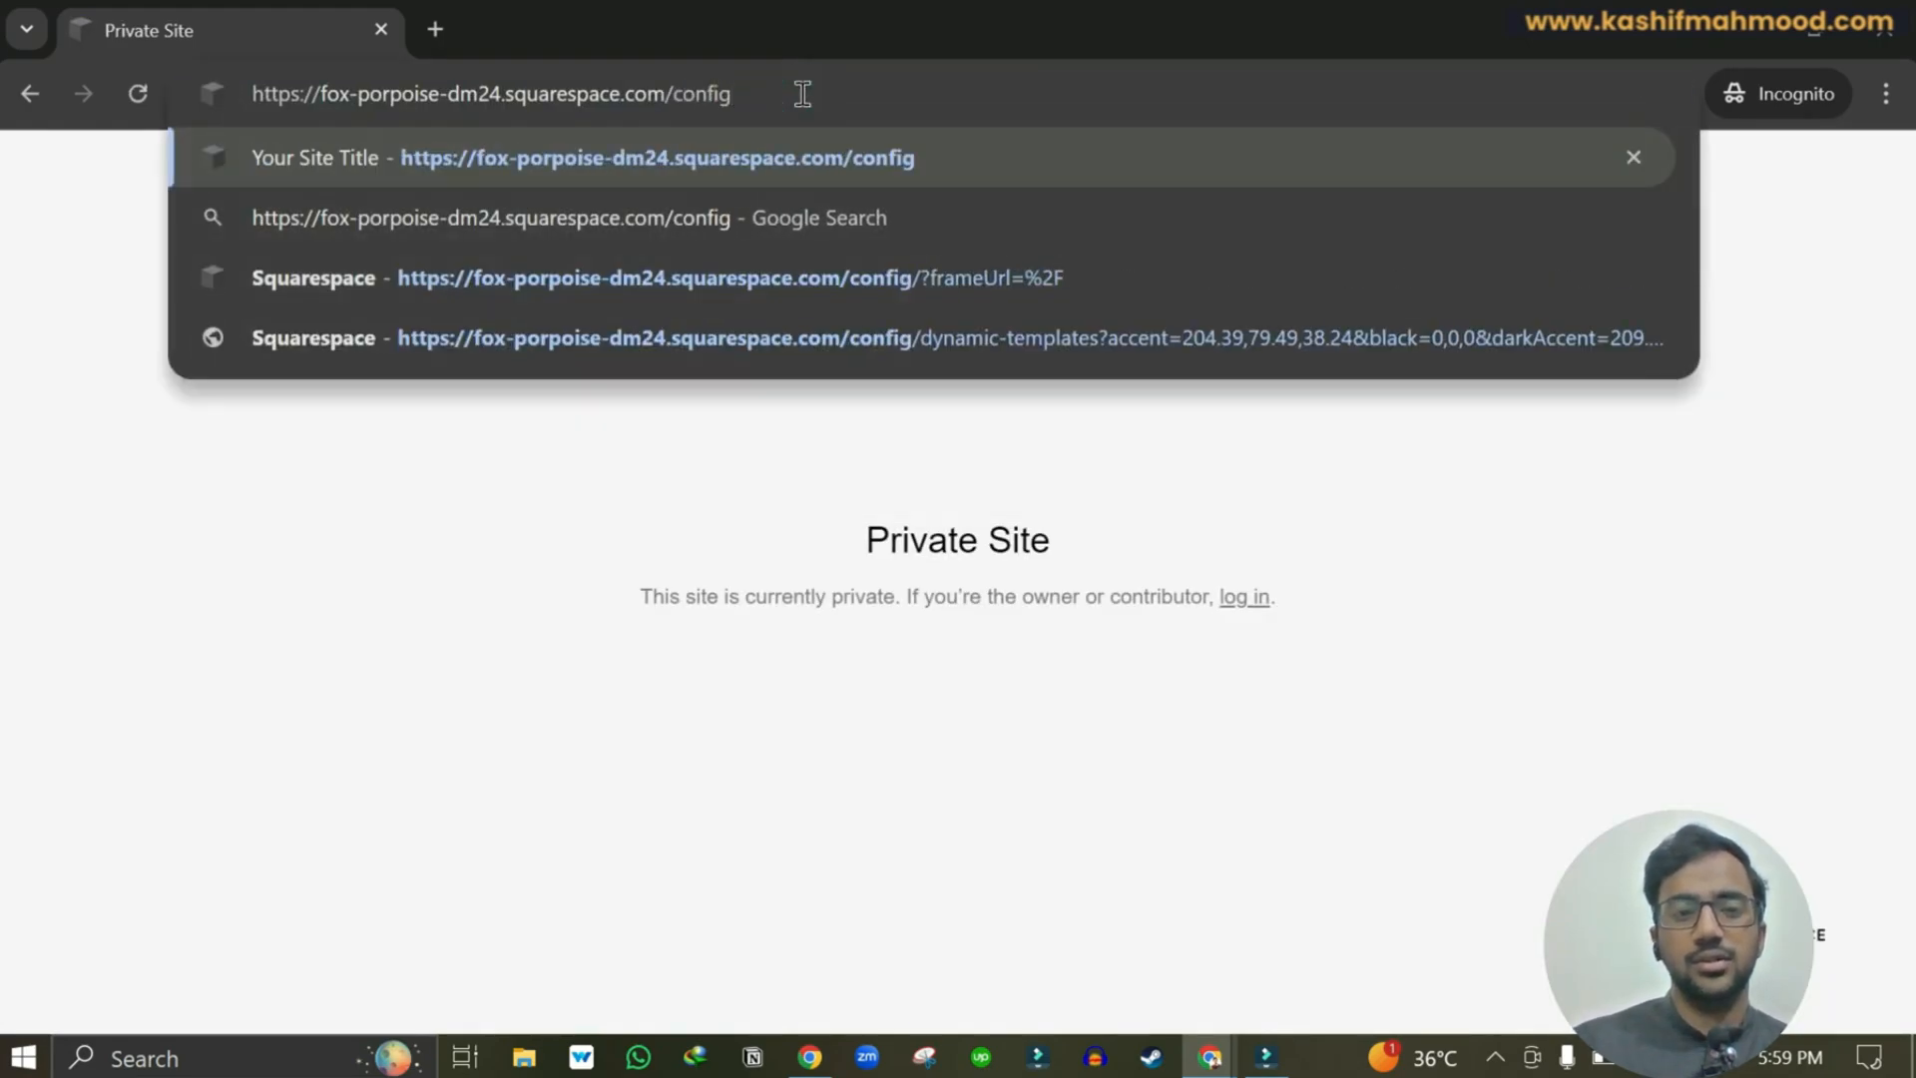
{"action": "key", "text": "Return"}
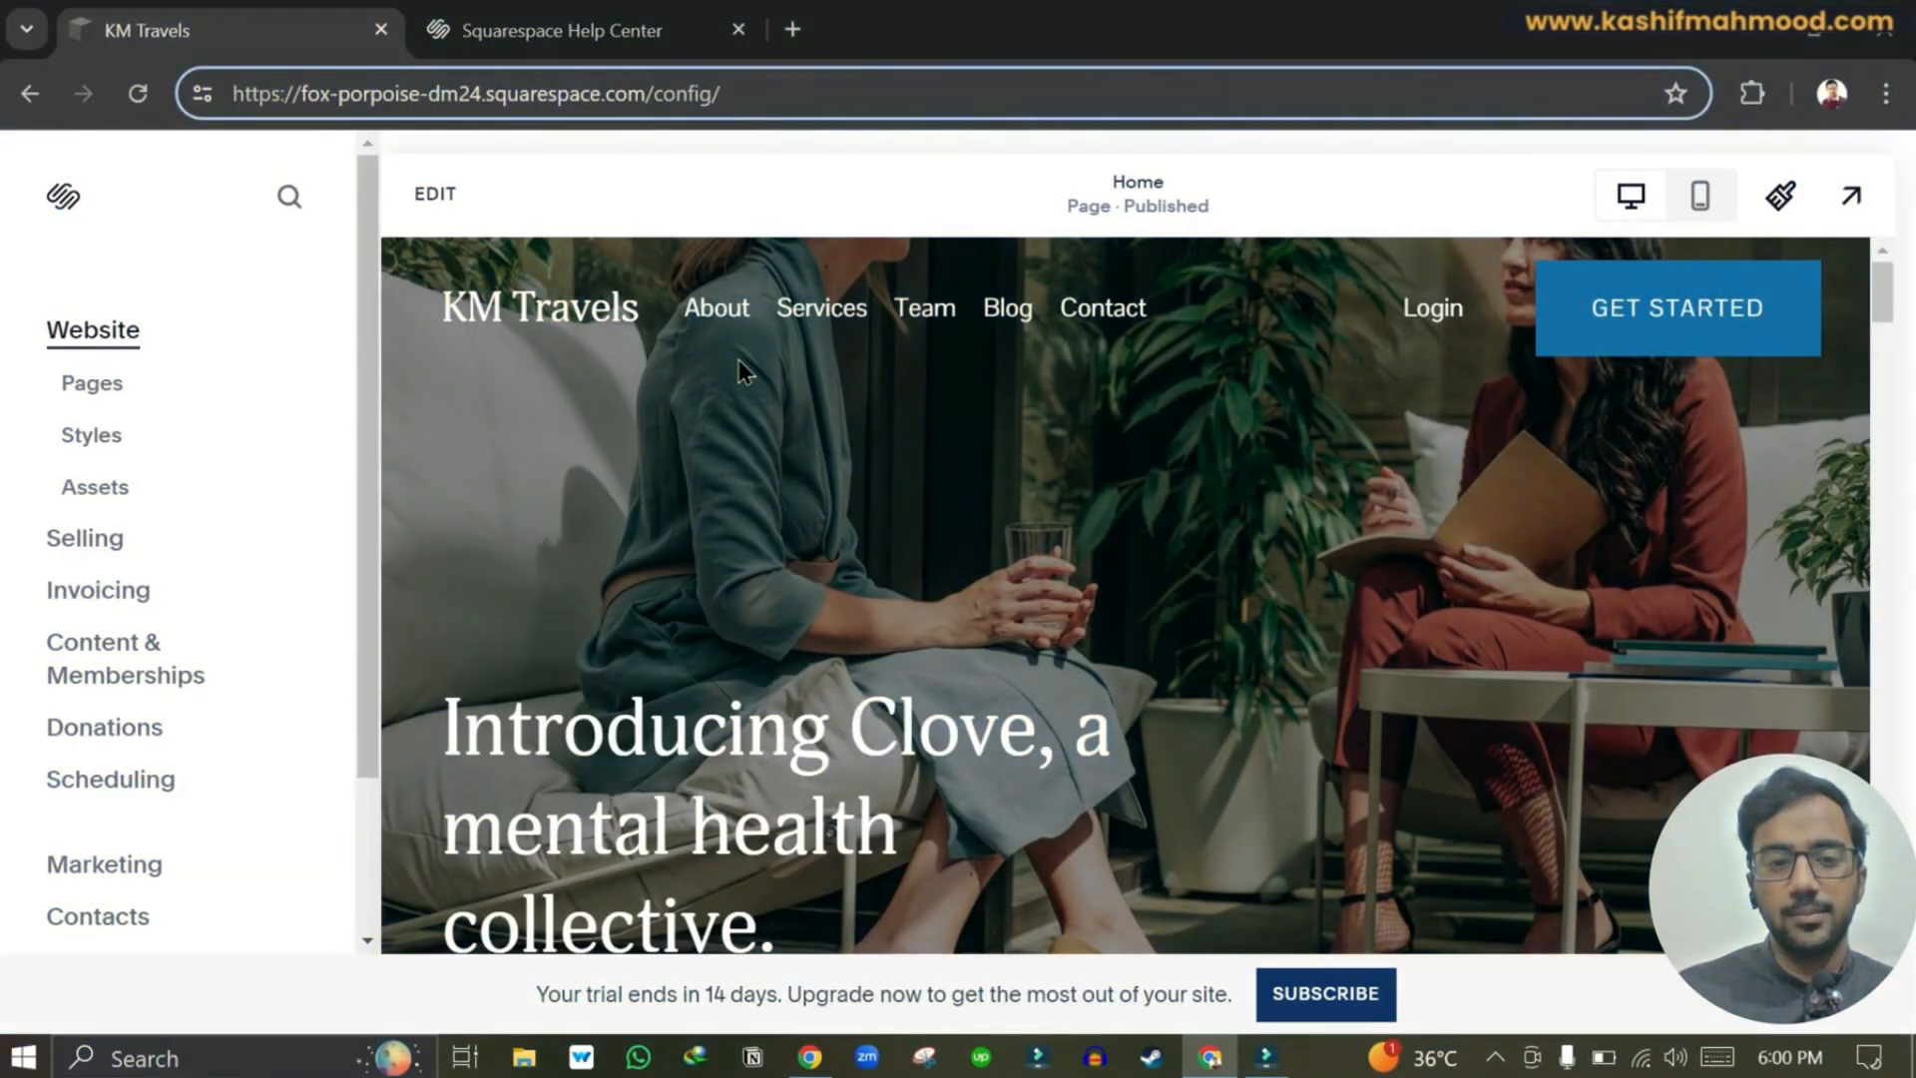
Open the Pages panel and load the unlinked Home page in the preview.
{"action": "left_click", "coordinate": [87, 389]}
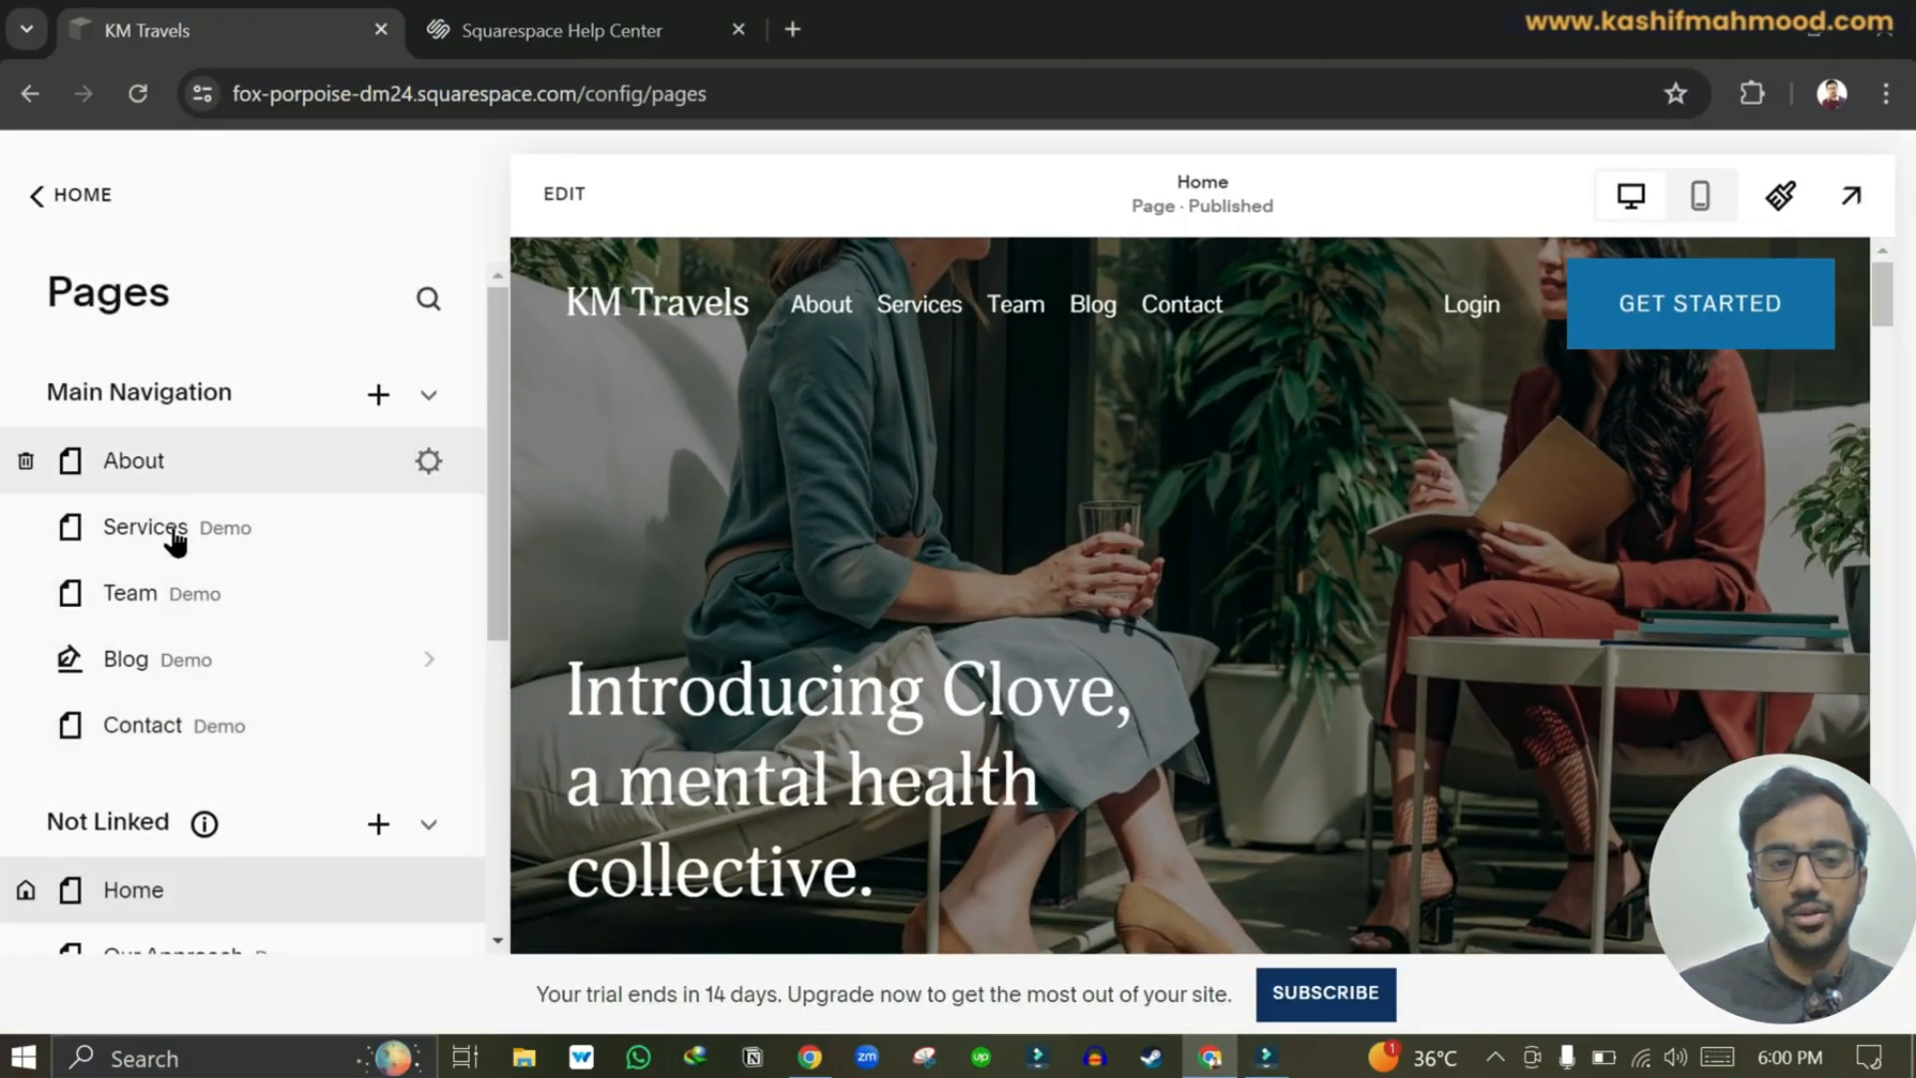
{"action": "scroll", "coordinate": [172, 734], "scroll_direction": "down", "scroll_amount": 4}
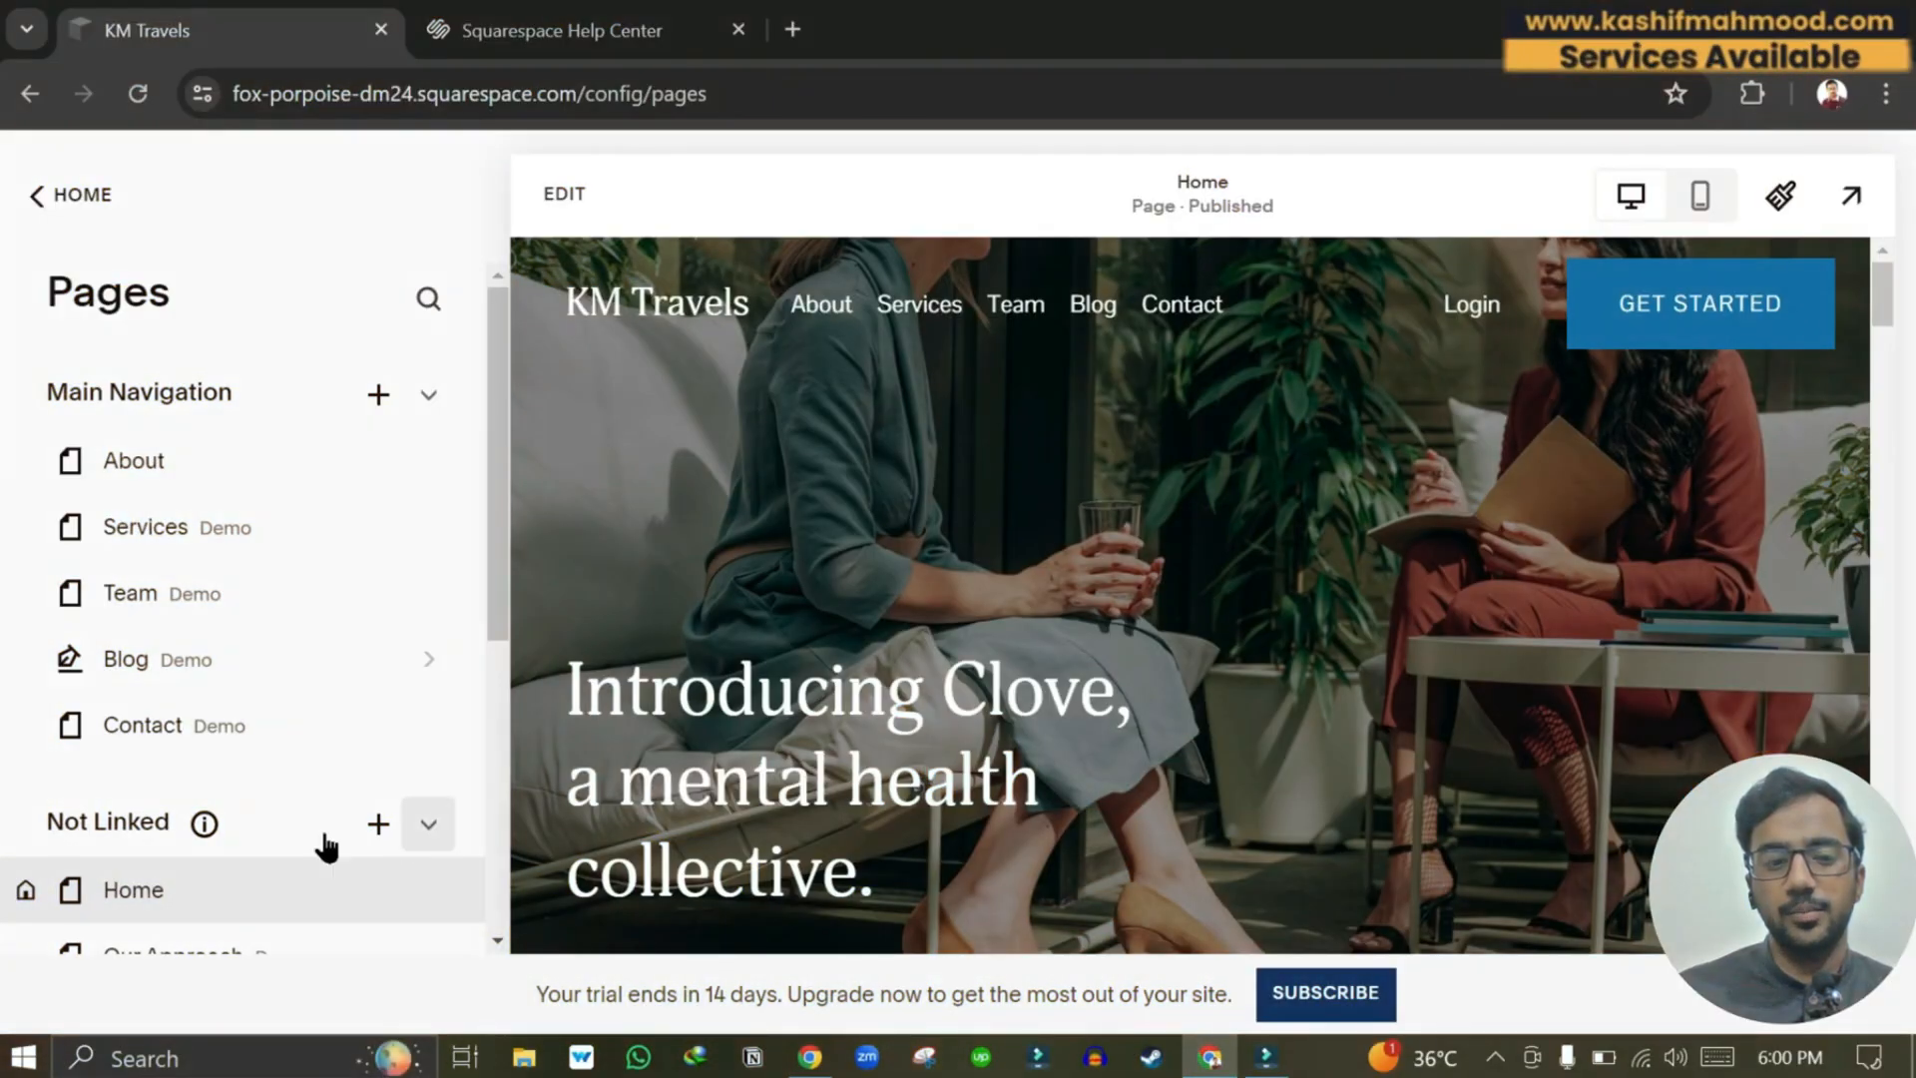
{"action": "left_click", "coordinate": [184, 893]}
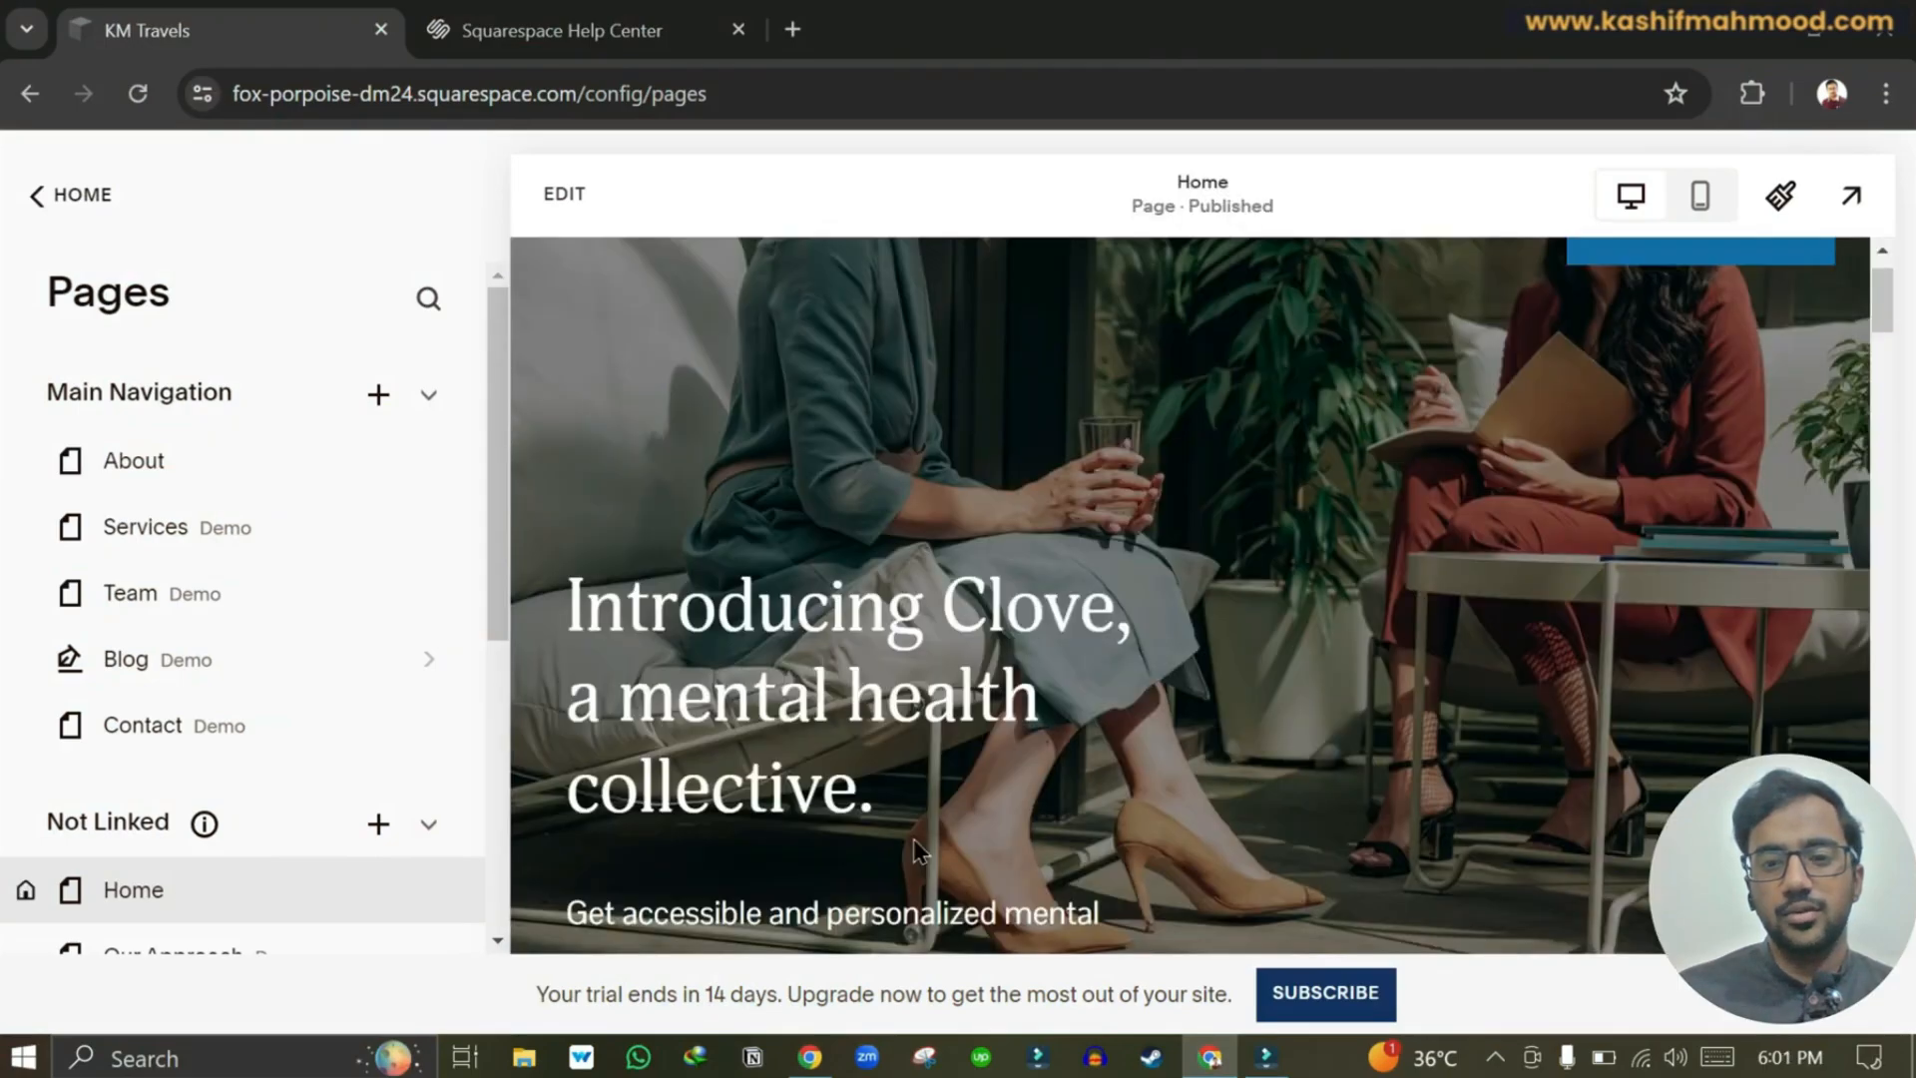
{"action": "scroll", "coordinate": [917, 848], "scroll_direction": "down", "scroll_amount": 5}
{"action": "scroll", "coordinate": [918, 848], "scroll_direction": "up", "scroll_amount": 5}
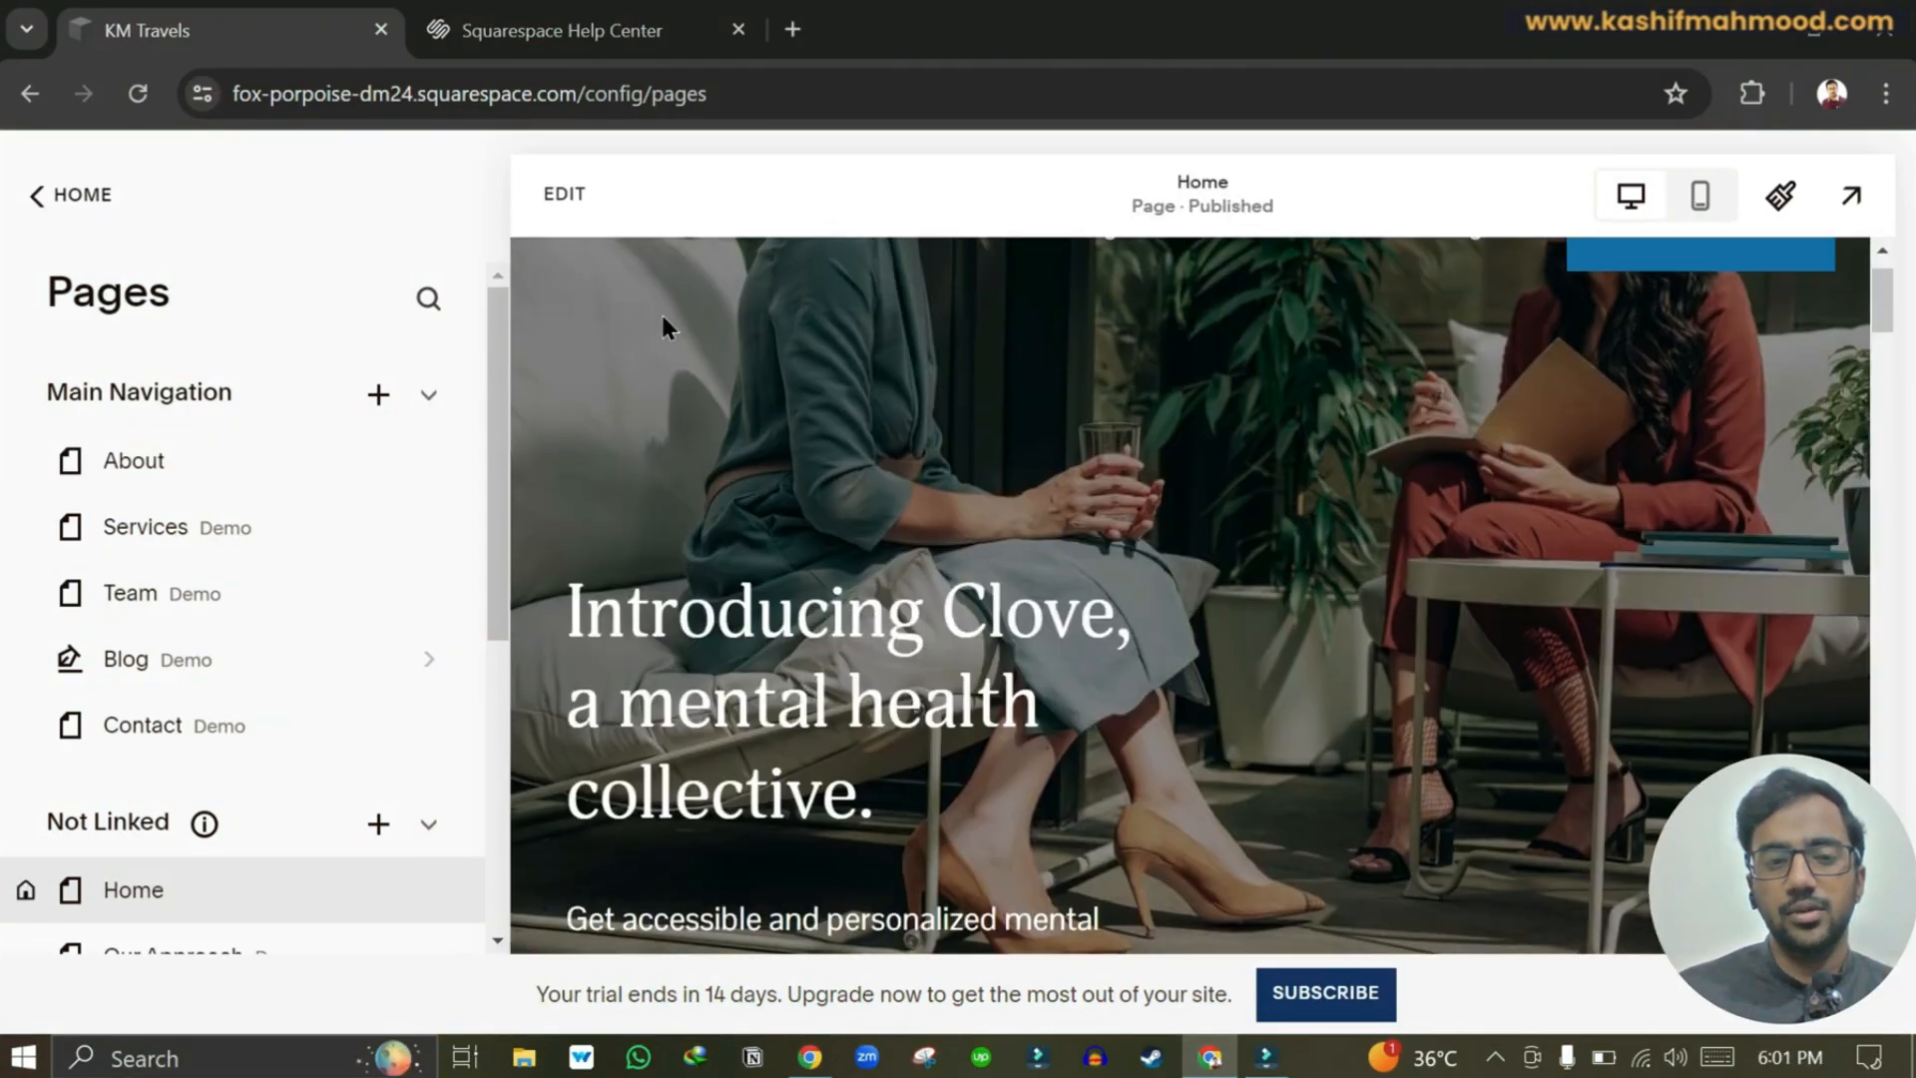
Replace the Introducing Clove heading with 'Welcome to KM Travels' in Heading 2 style.
{"action": "left_click", "coordinate": [561, 200]}
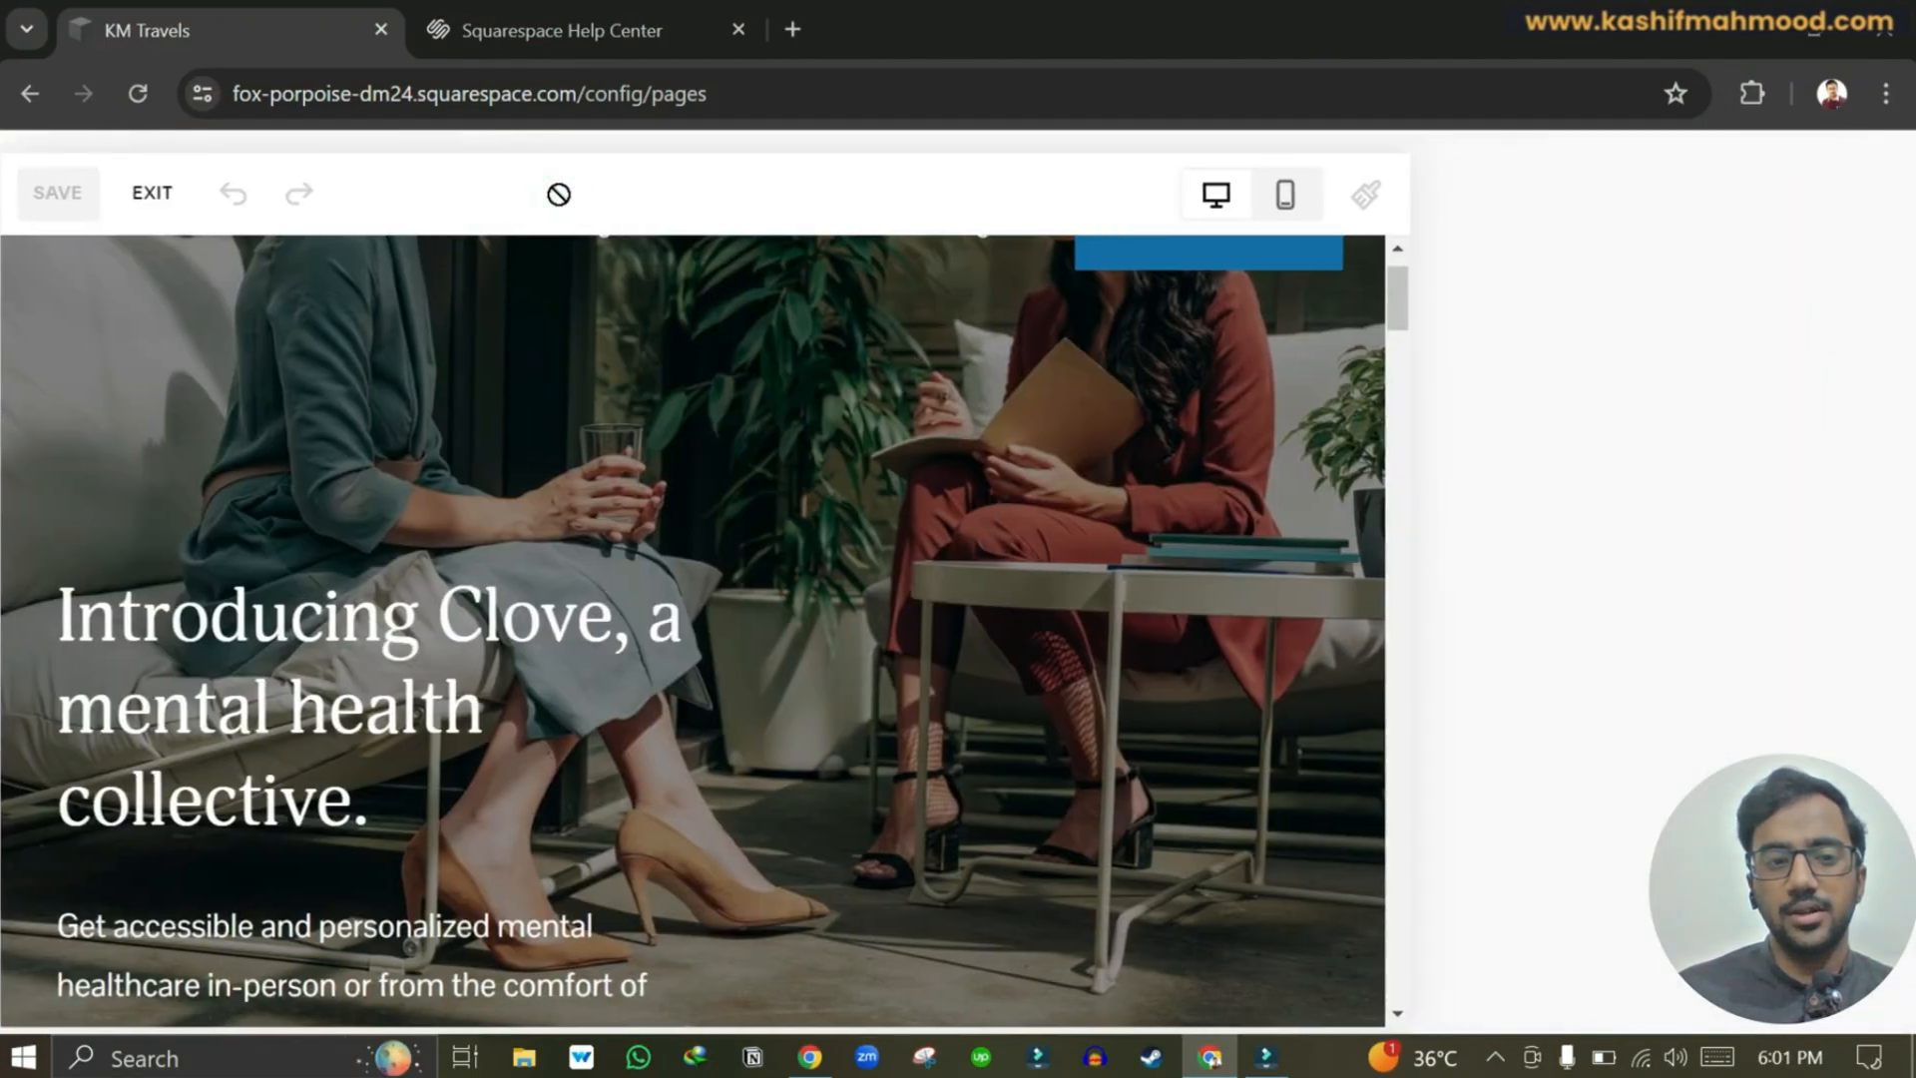
{"action": "scroll", "coordinate": [704, 627], "scroll_direction": "down", "scroll_amount": 2}
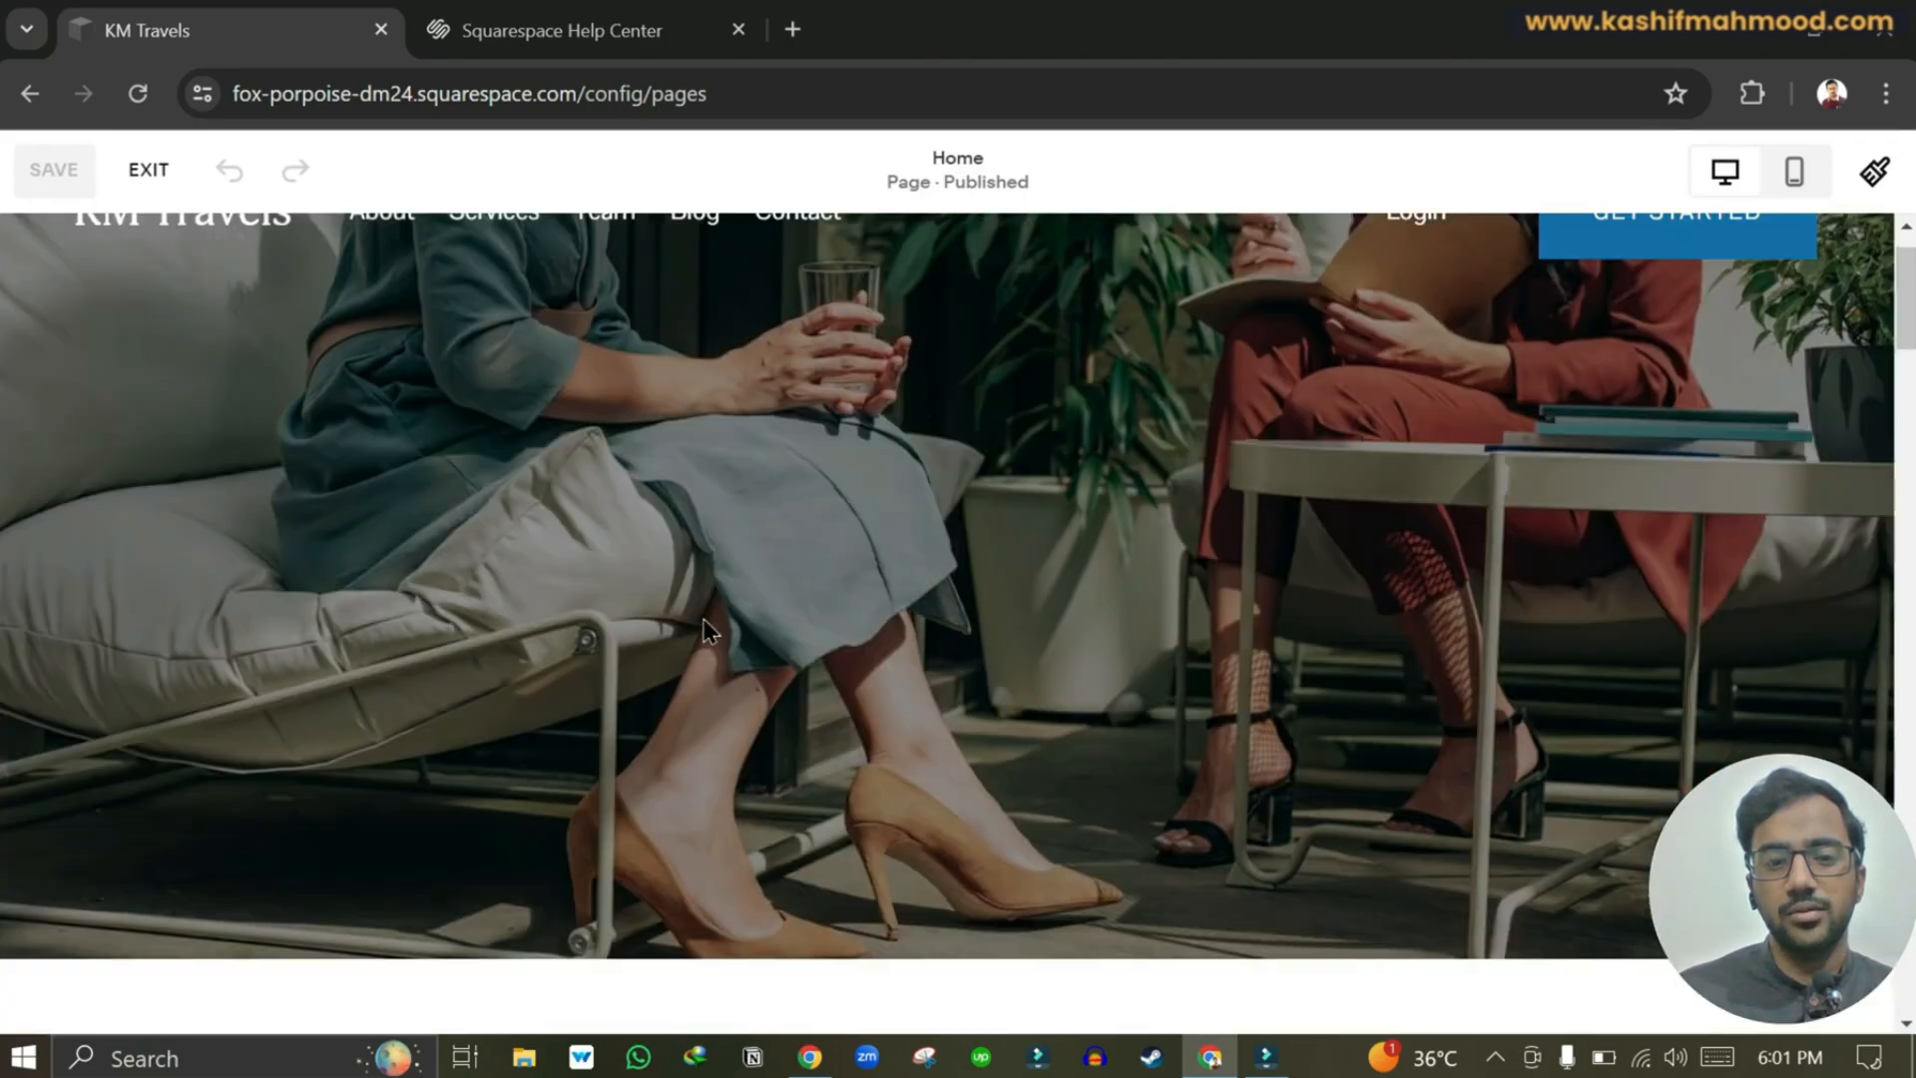
{"action": "scroll", "coordinate": [579, 740], "scroll_direction": "up", "scroll_amount": 2}
{"action": "left_click", "coordinate": [544, 758]}
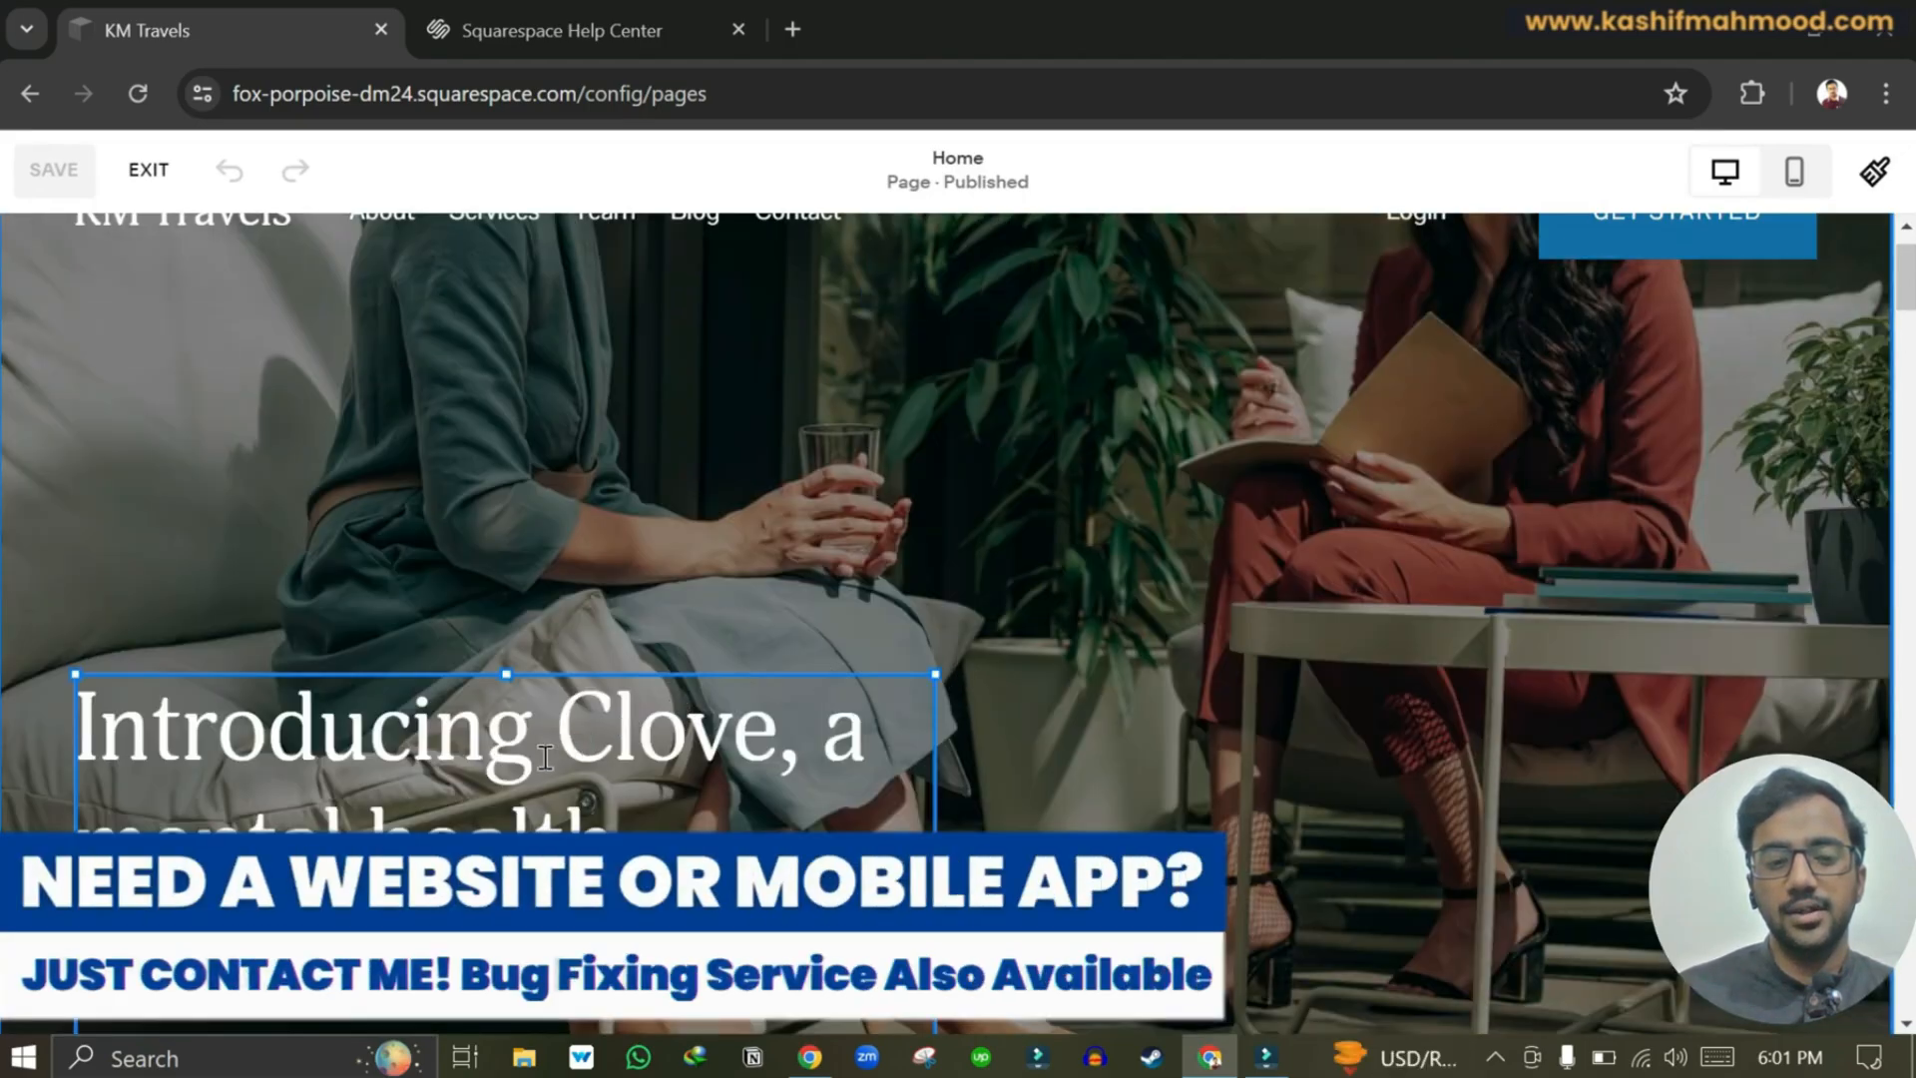
{"action": "left_click", "coordinate": [581, 726]}
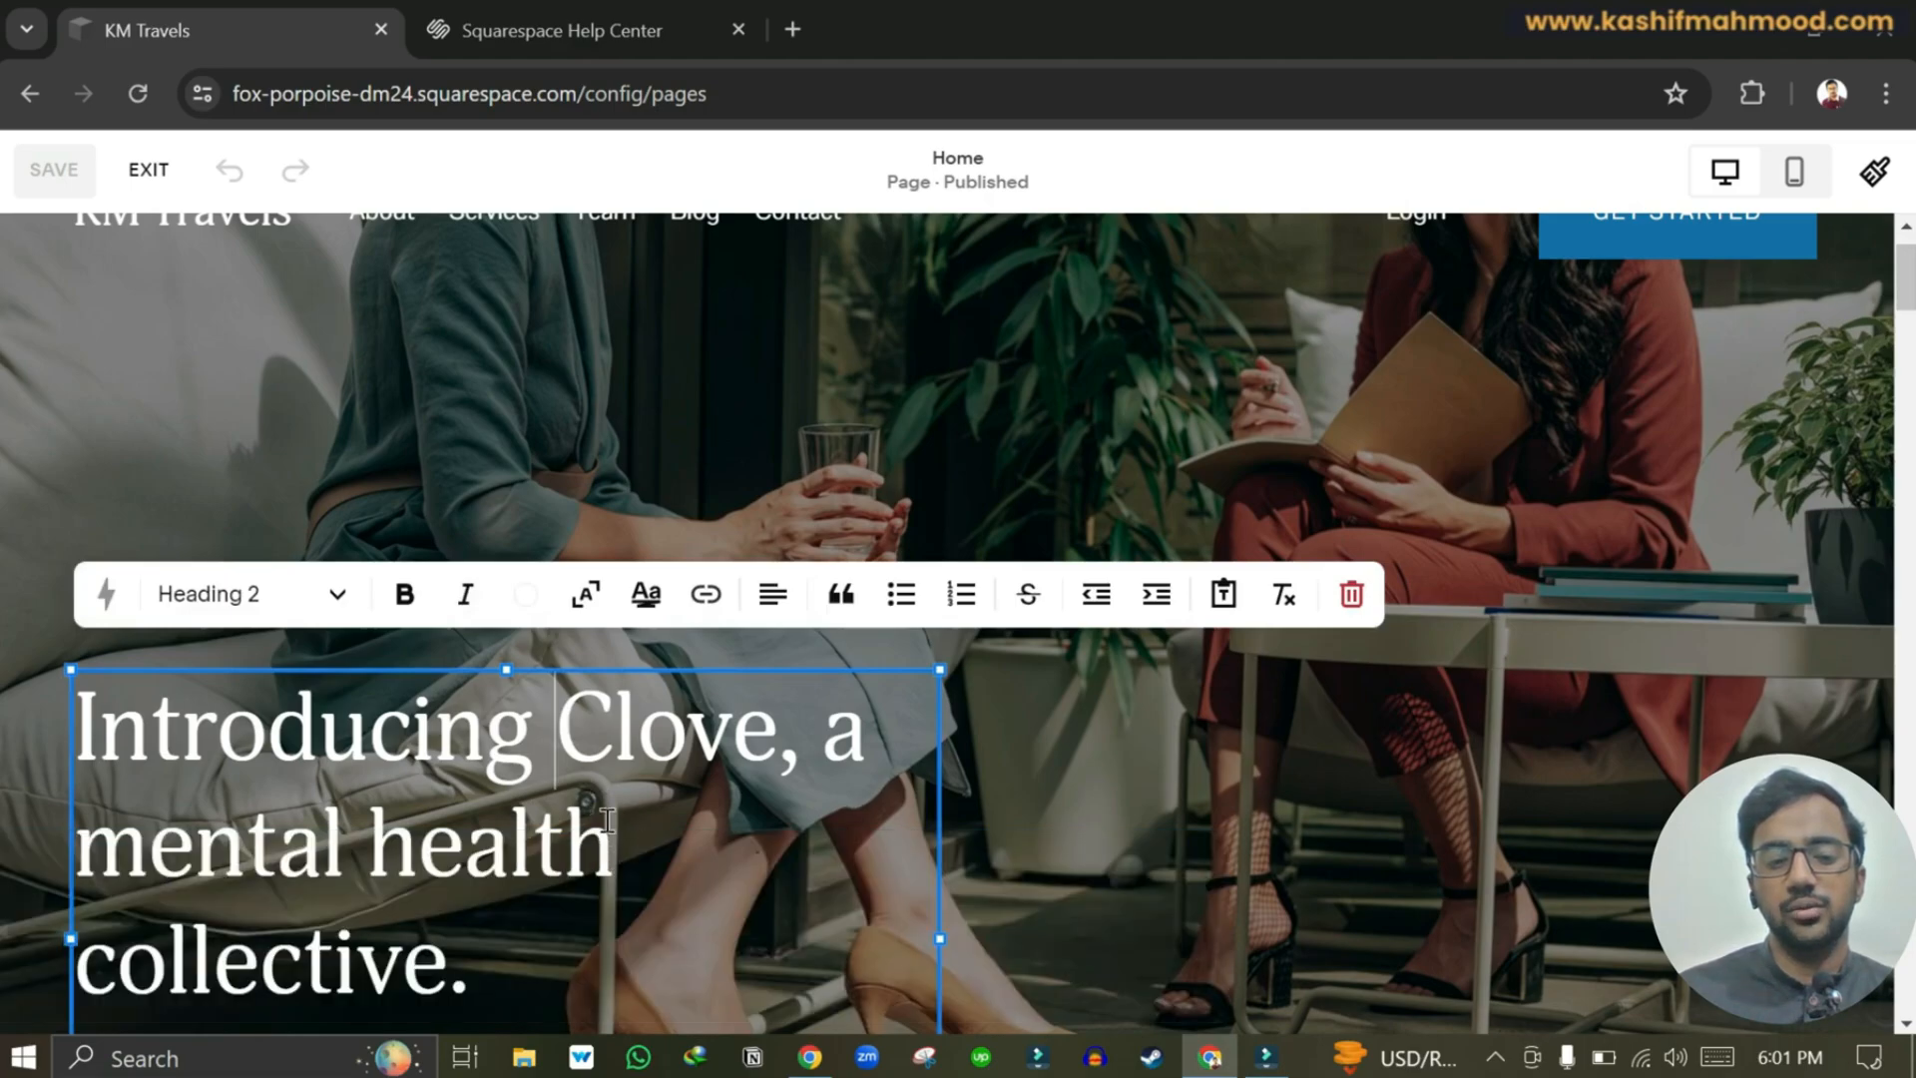
{"action": "triple_click", "coordinate": [575, 758]}
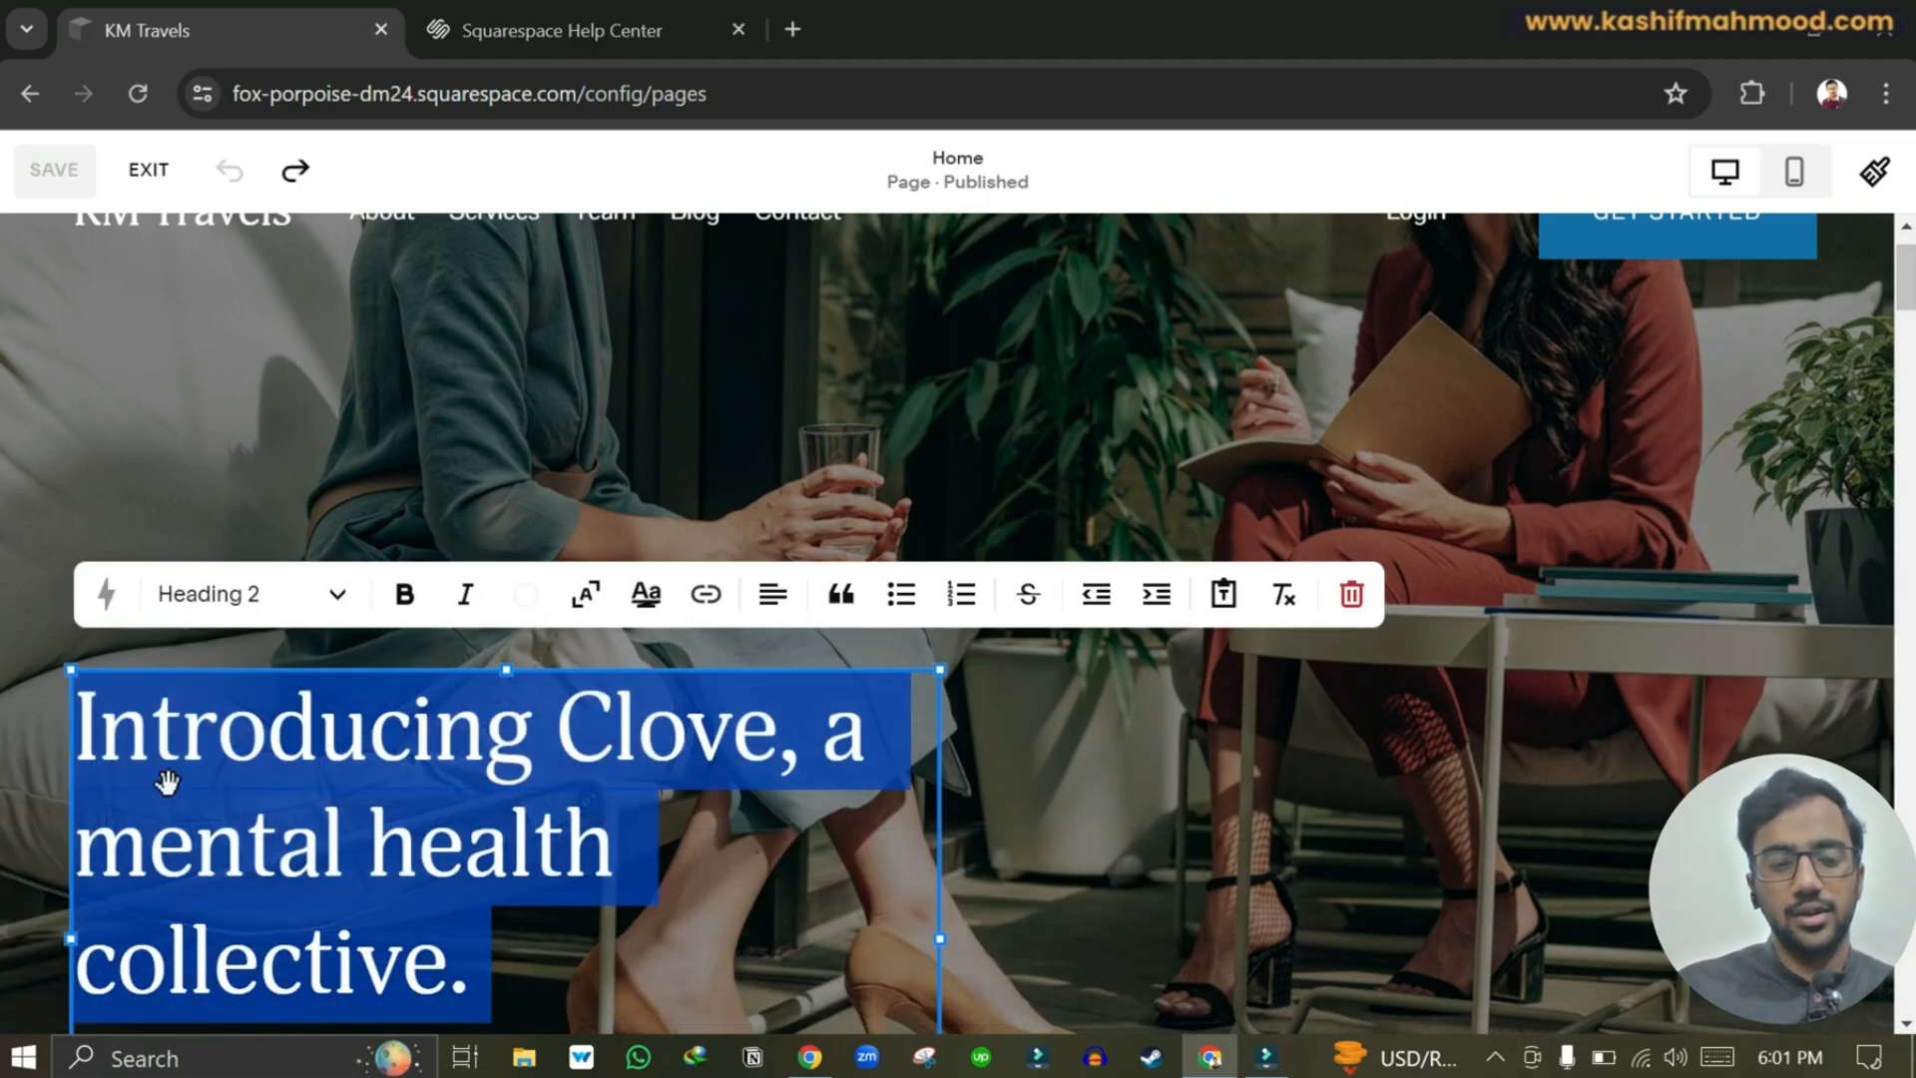
{"action": "type", "text": "Welcome to KM Travels"}
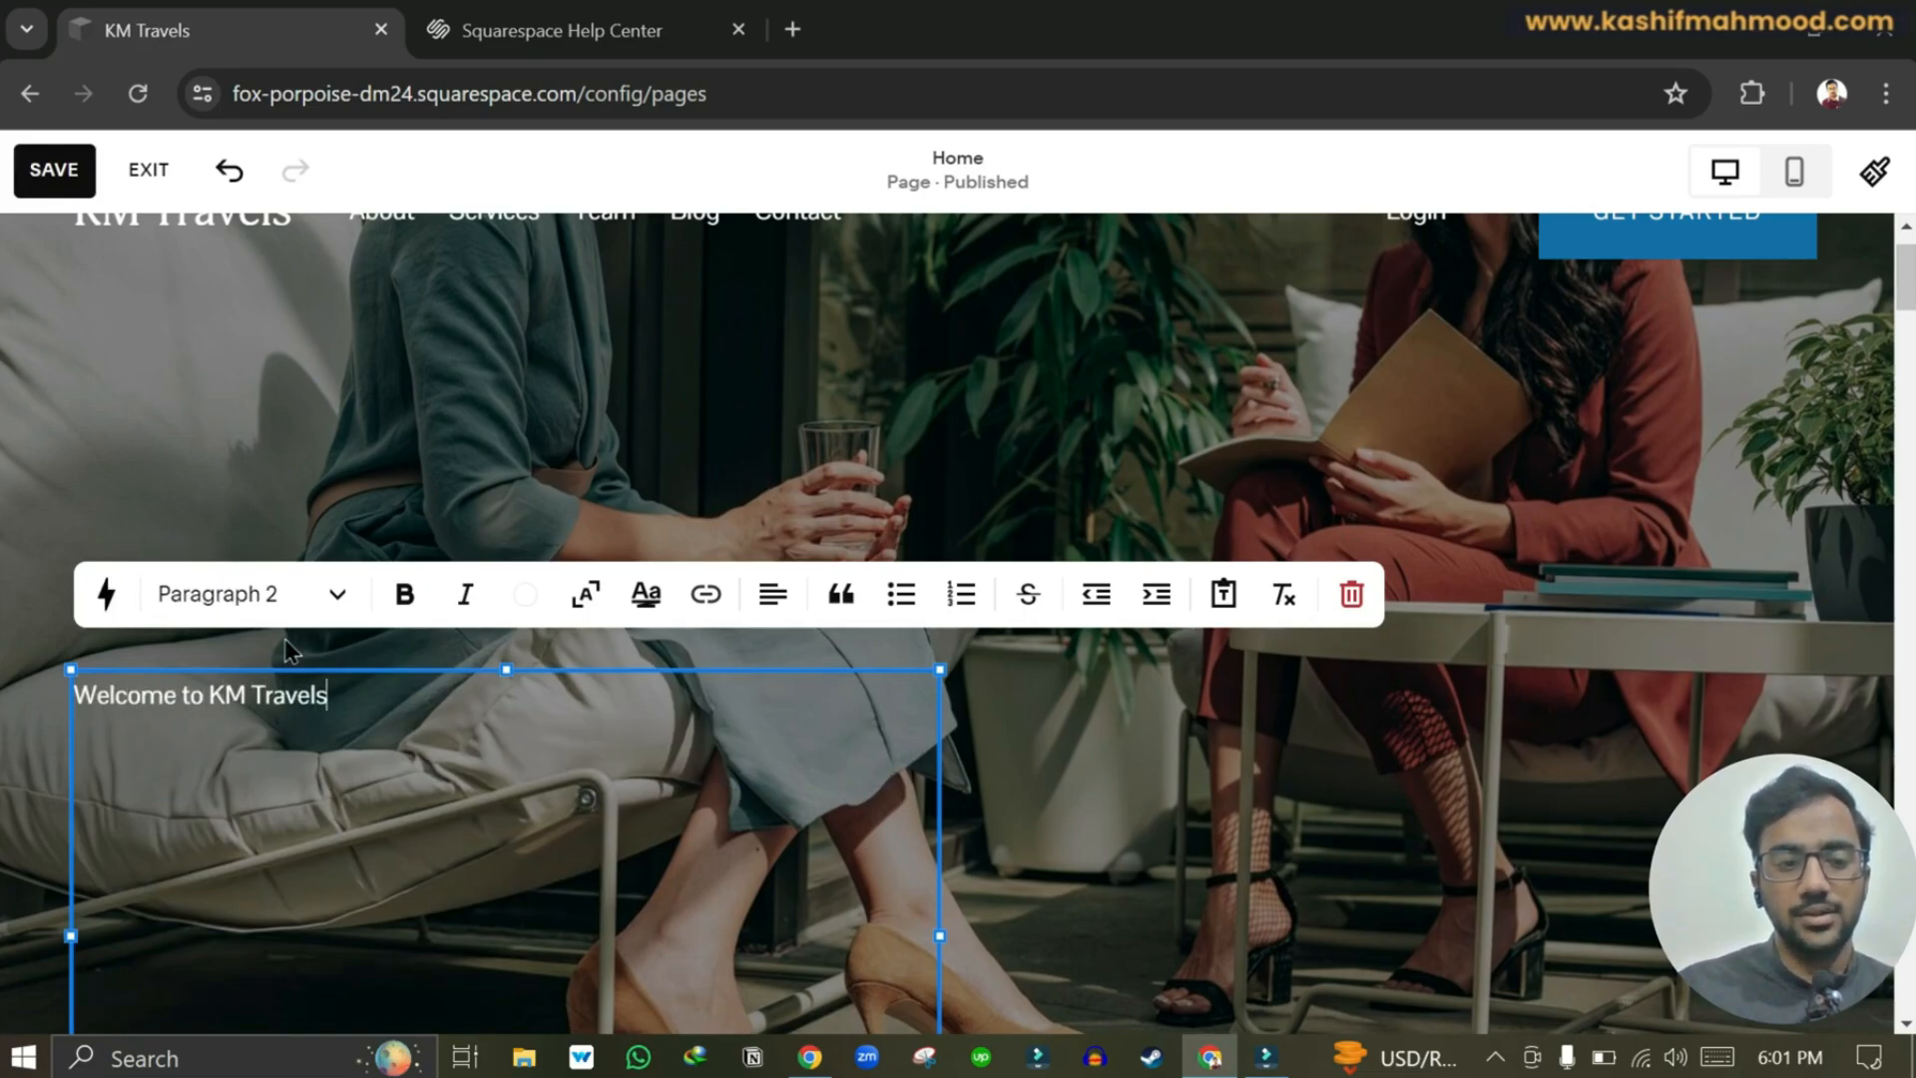
{"action": "left_click", "coordinate": [296, 601]}
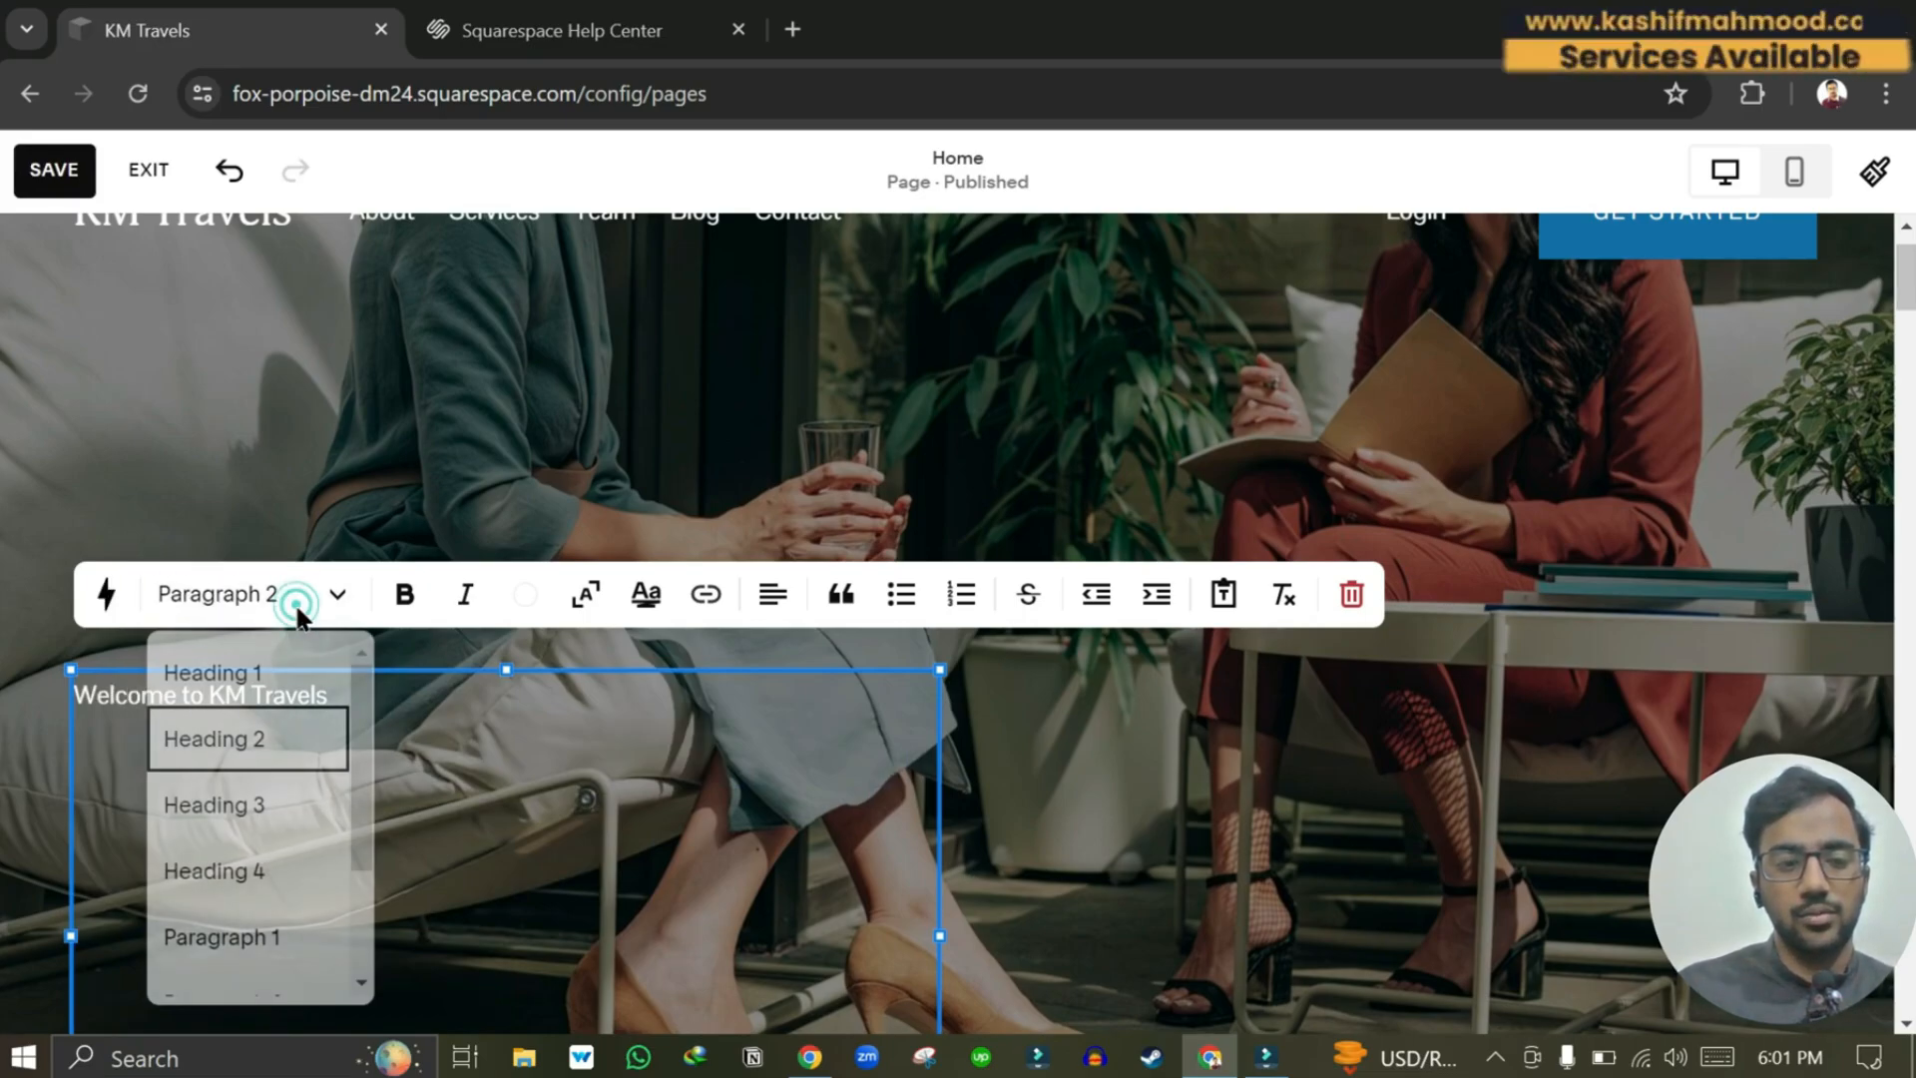
{"action": "left_click", "coordinate": [240, 760]}
{"action": "left_click", "coordinate": [1086, 869]}
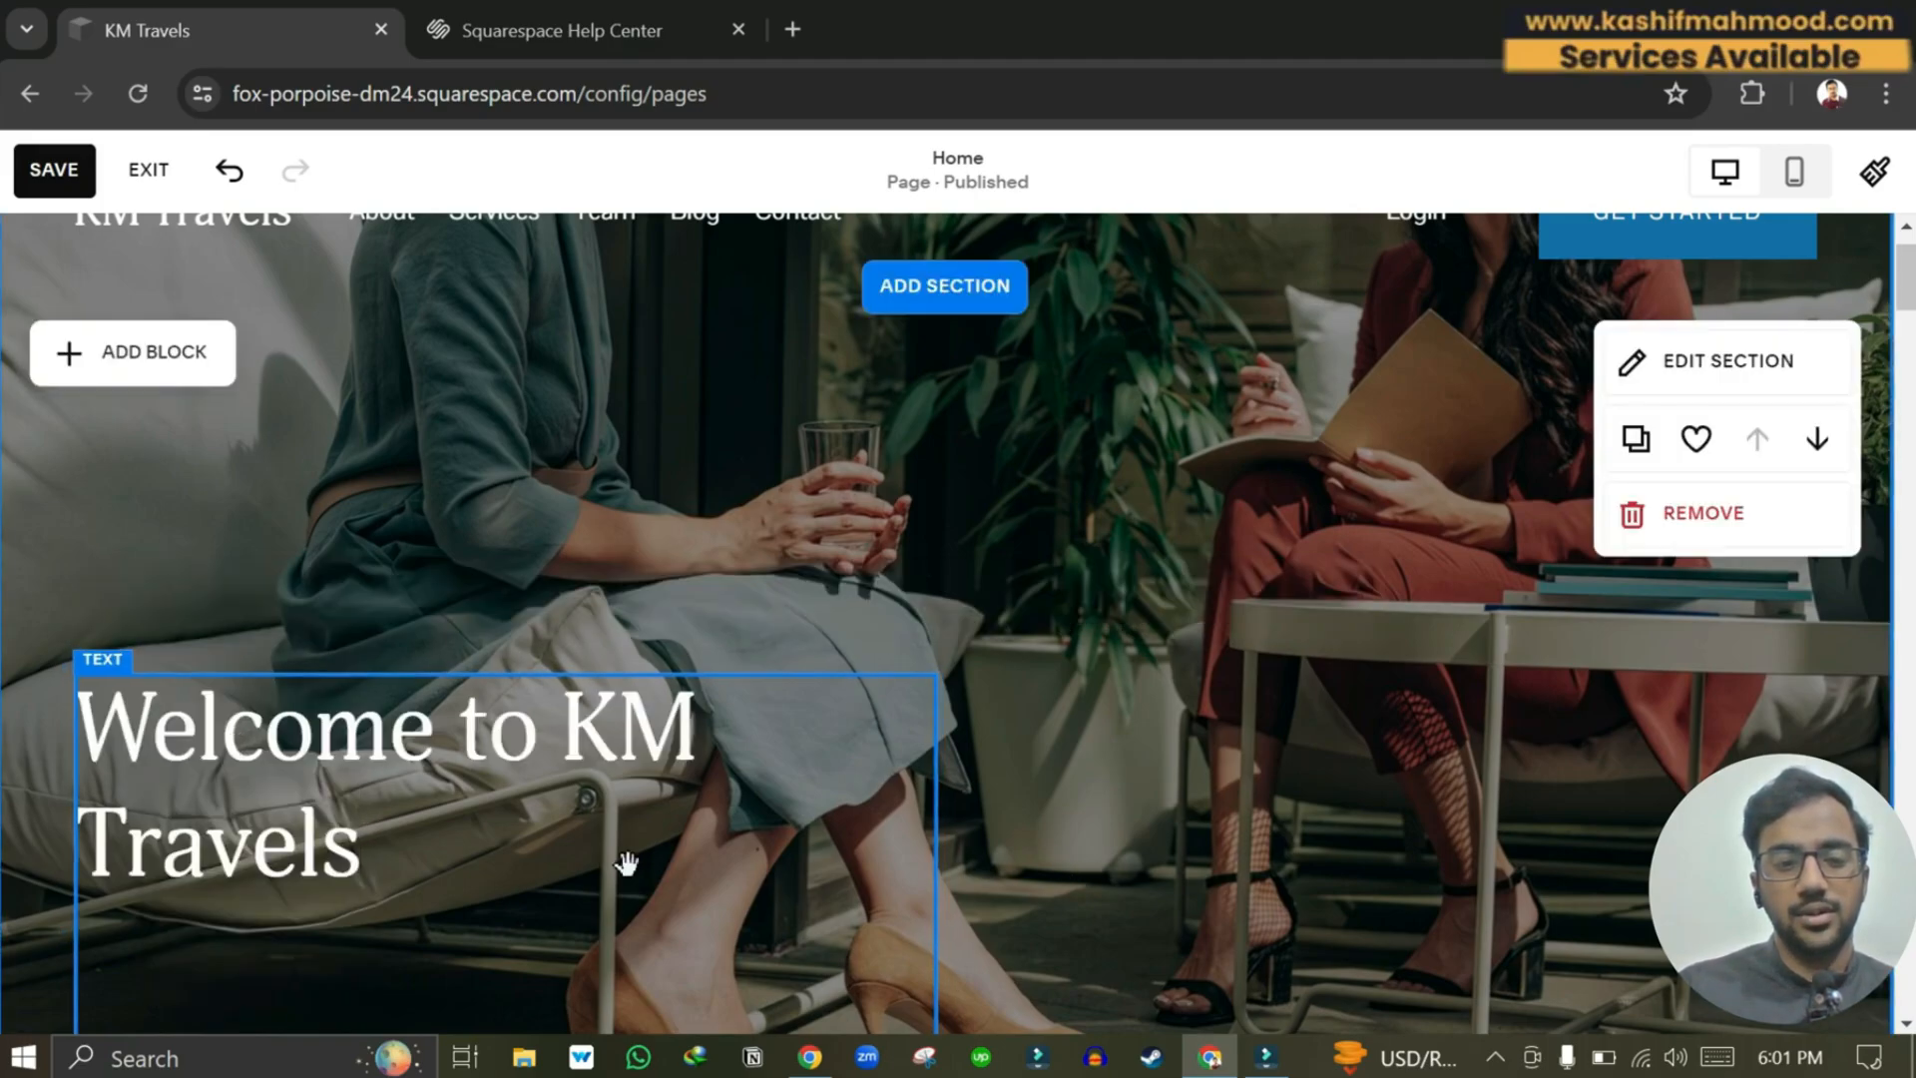
Restyle 'Welcome to KM Travels' as Heading 1 and drag its text block wider.
{"action": "scroll", "coordinate": [625, 864], "scroll_direction": "down", "scroll_amount": 3}
{"action": "scroll", "coordinate": [625, 864], "scroll_direction": "up", "scroll_amount": 3}
{"action": "left_click", "coordinate": [934, 897]}
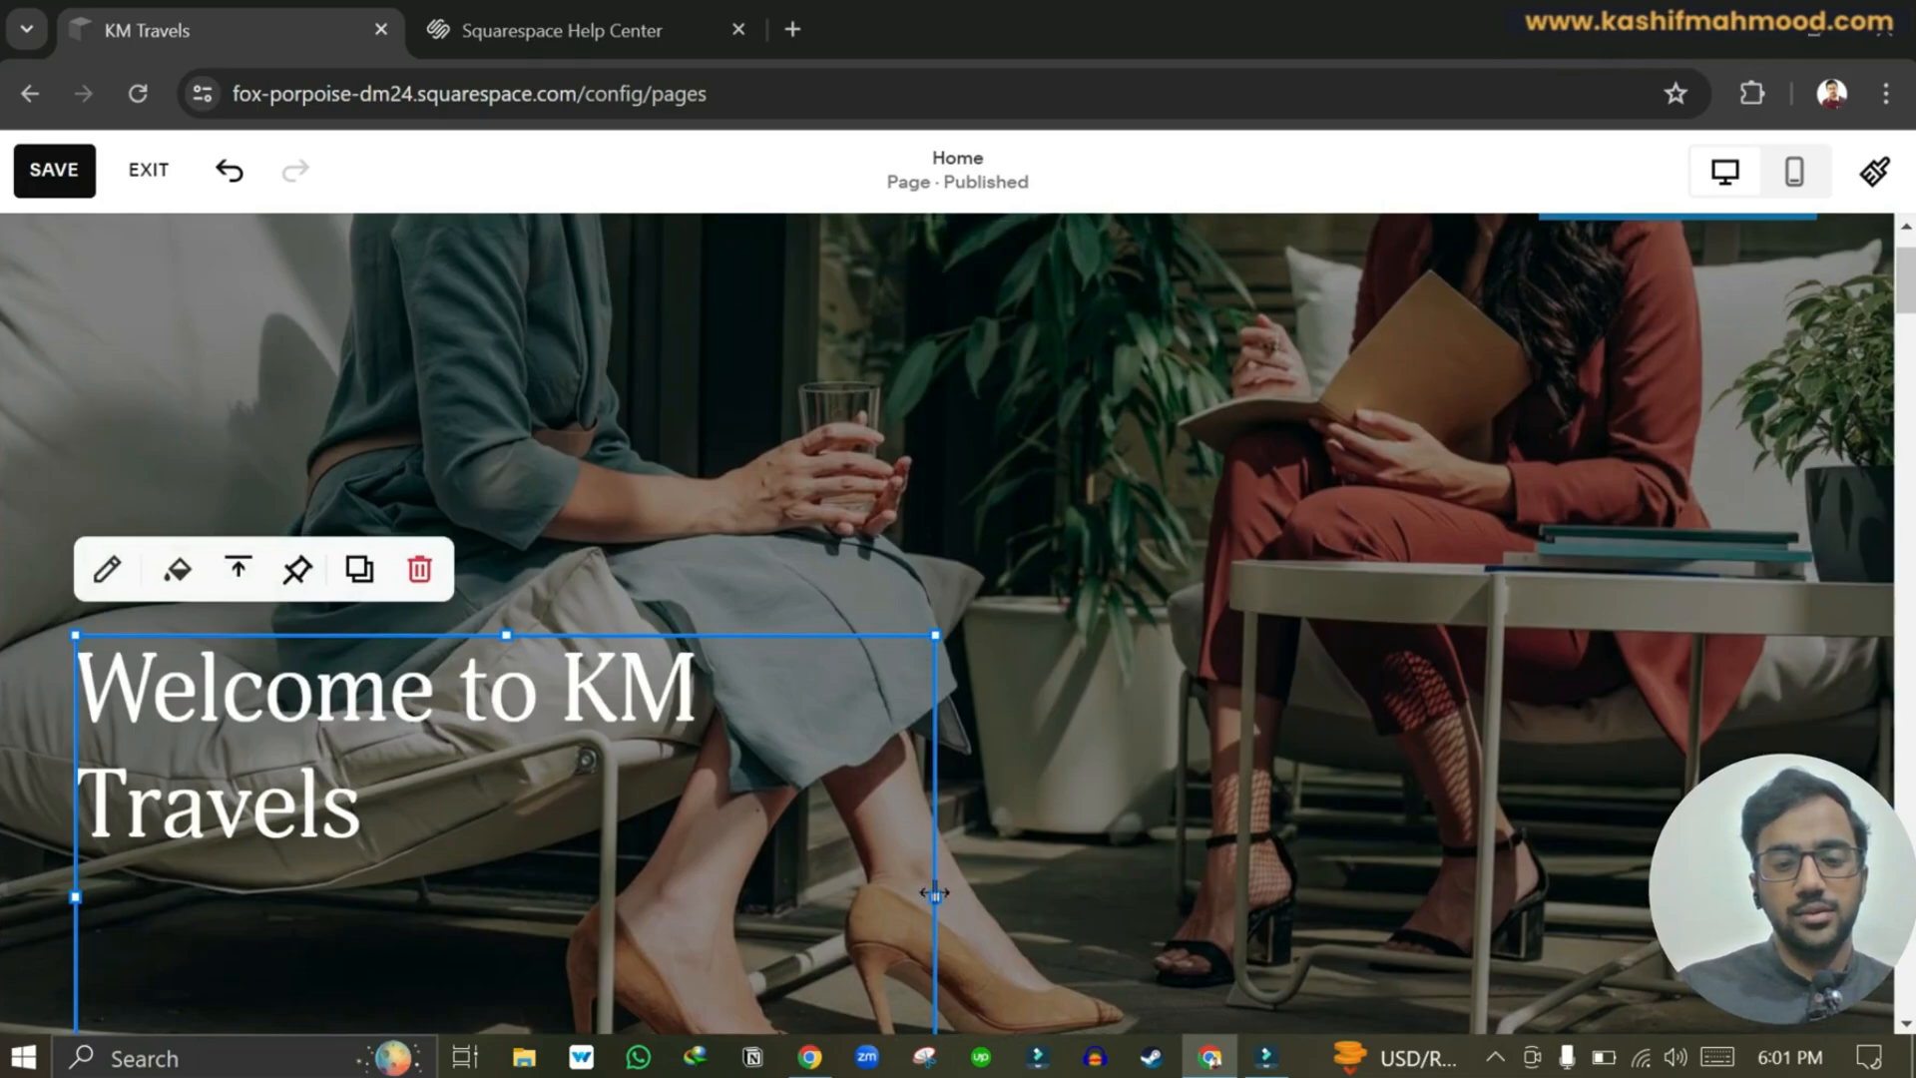
{"action": "left_click_drag", "start_coordinate": [903, 893], "coordinate": [570, 830]}
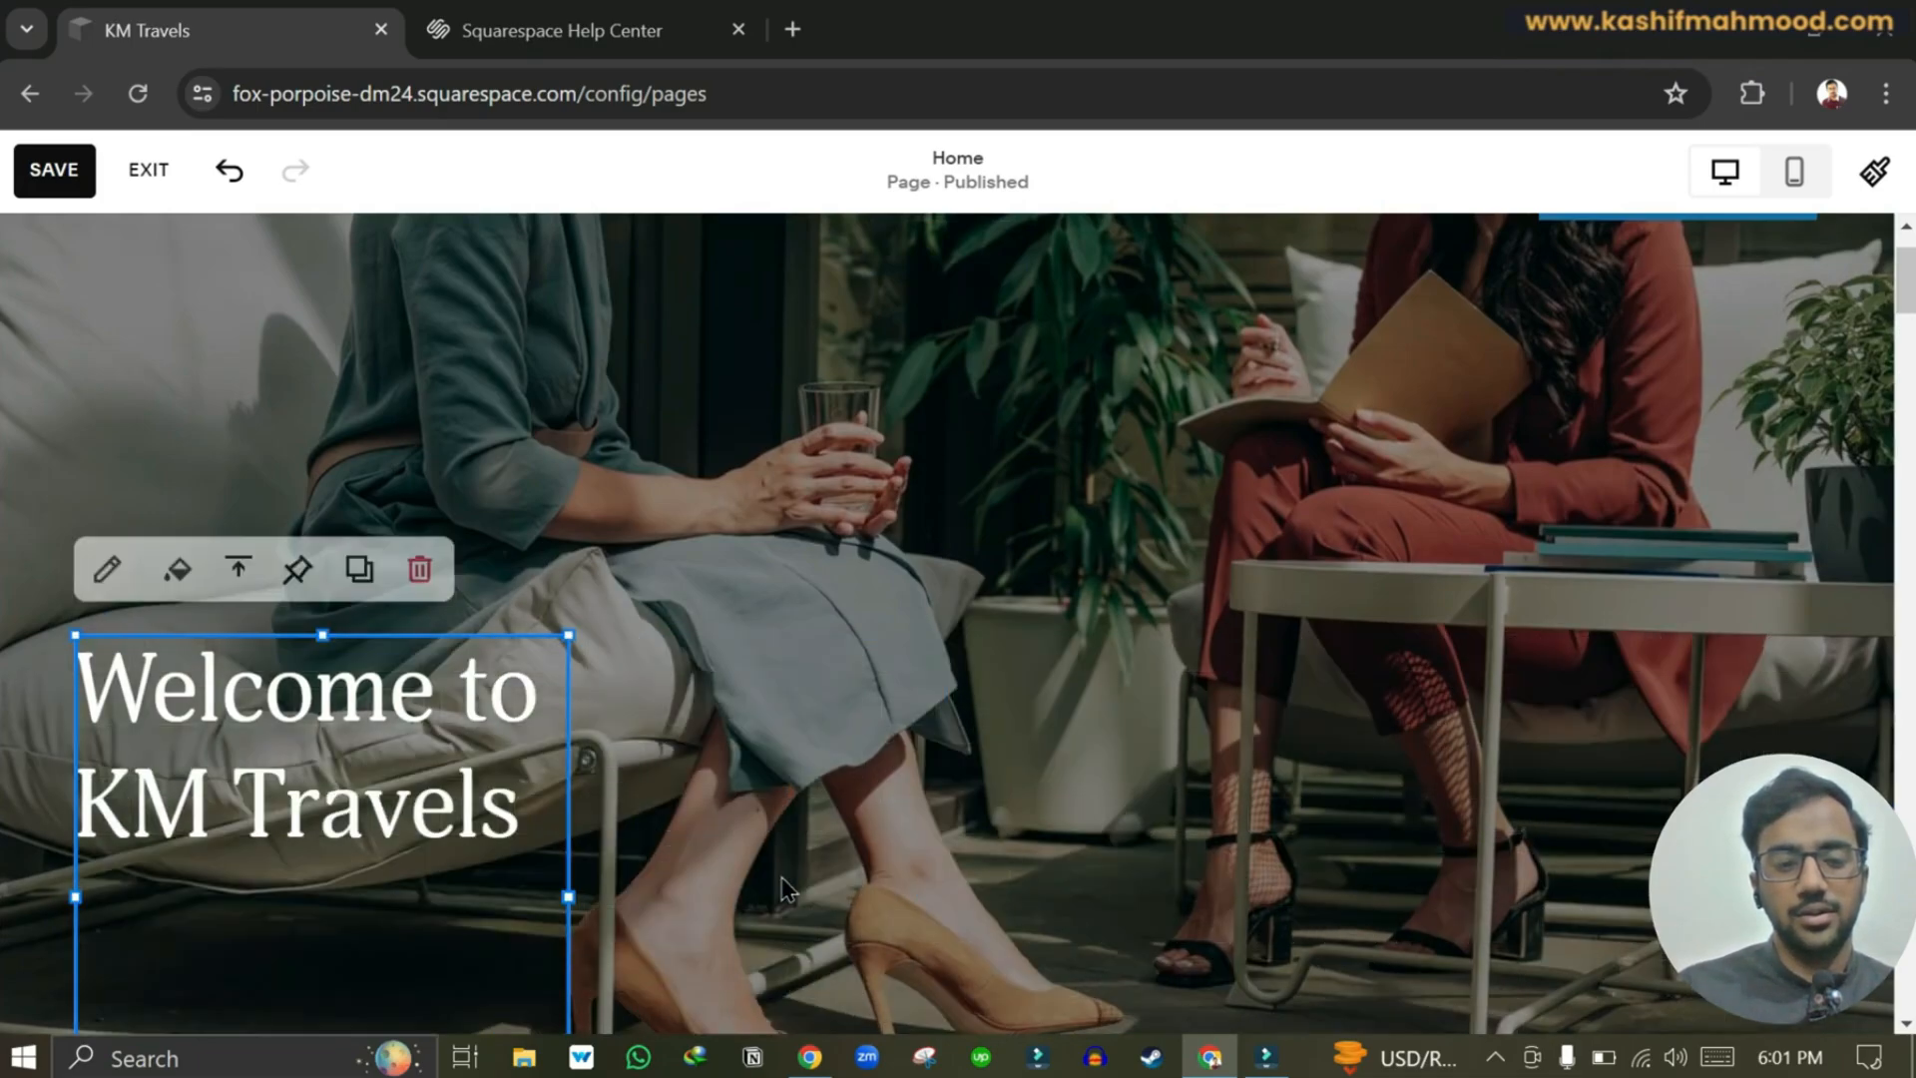
{"action": "scroll", "coordinate": [781, 876], "scroll_direction": "down", "scroll_amount": 2}
{"action": "triple_click", "coordinate": [452, 701]}
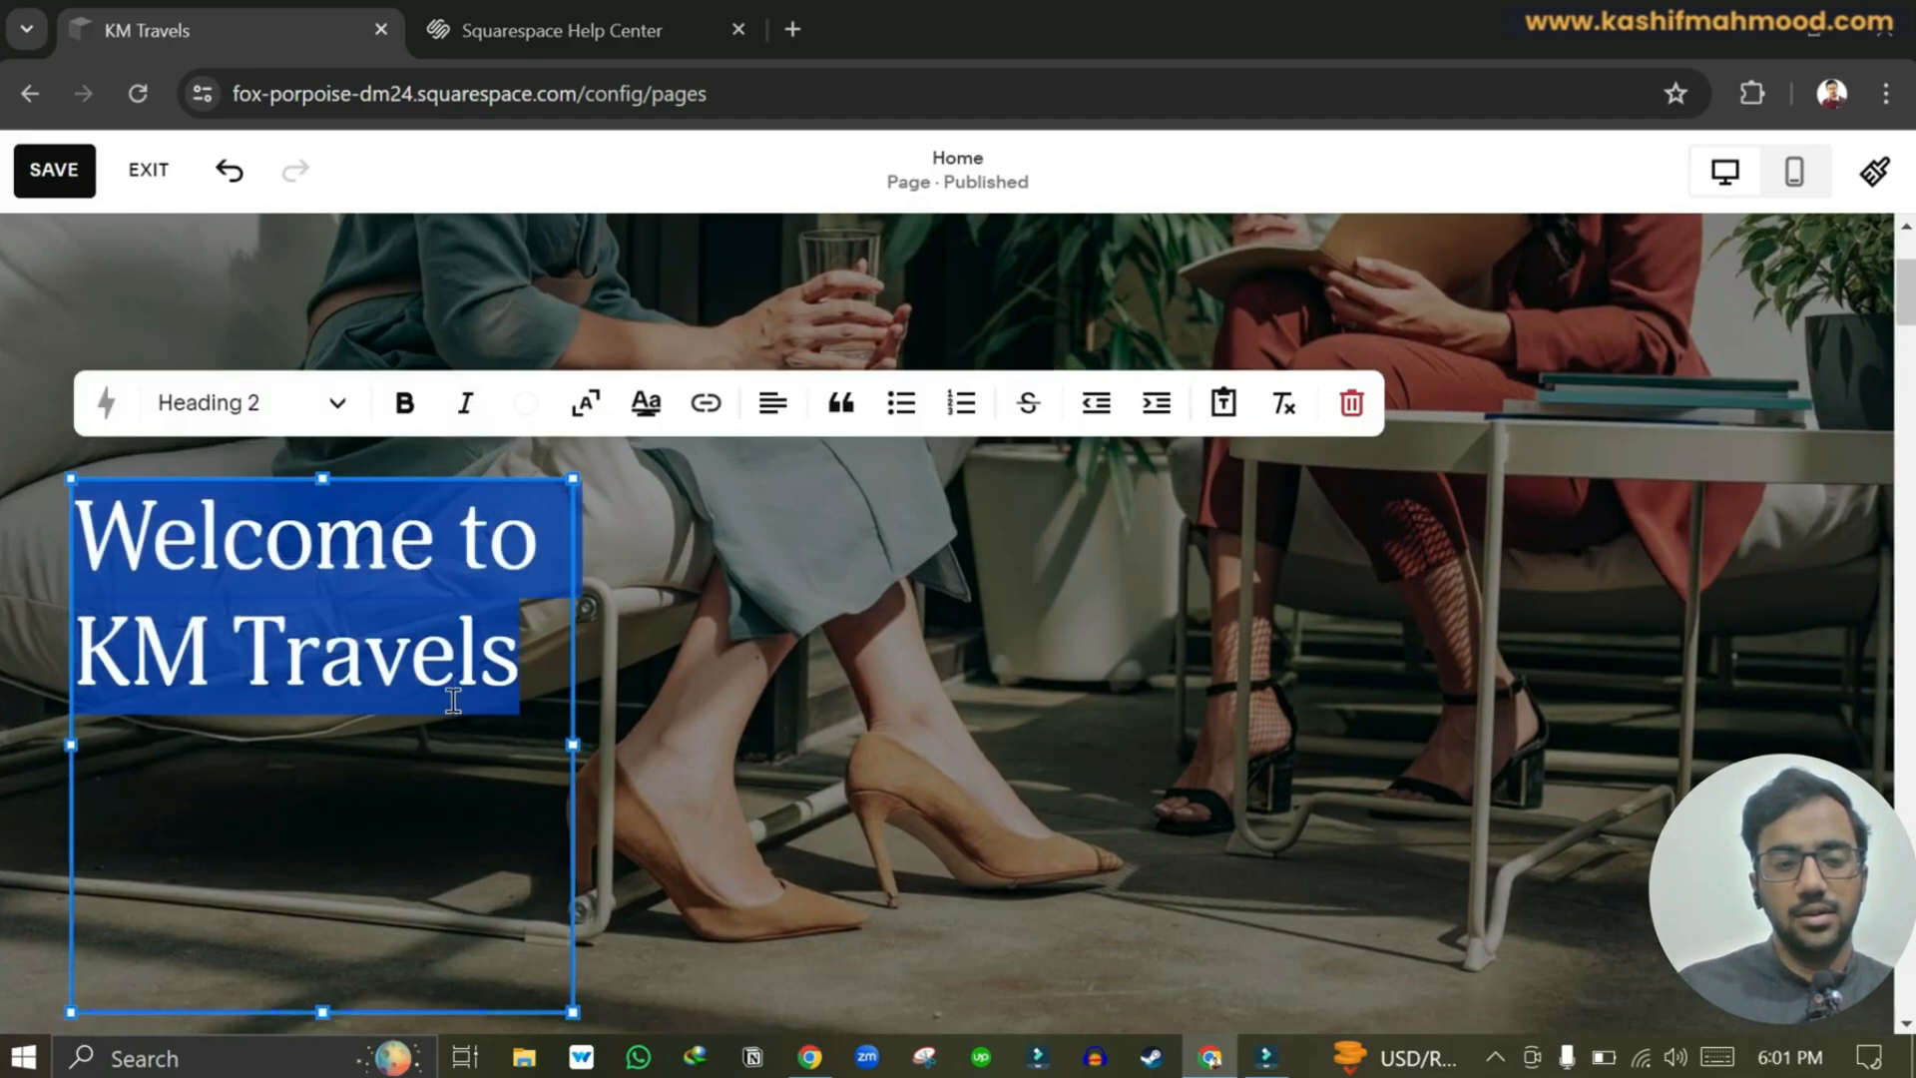
{"action": "left_click", "coordinate": [234, 409]}
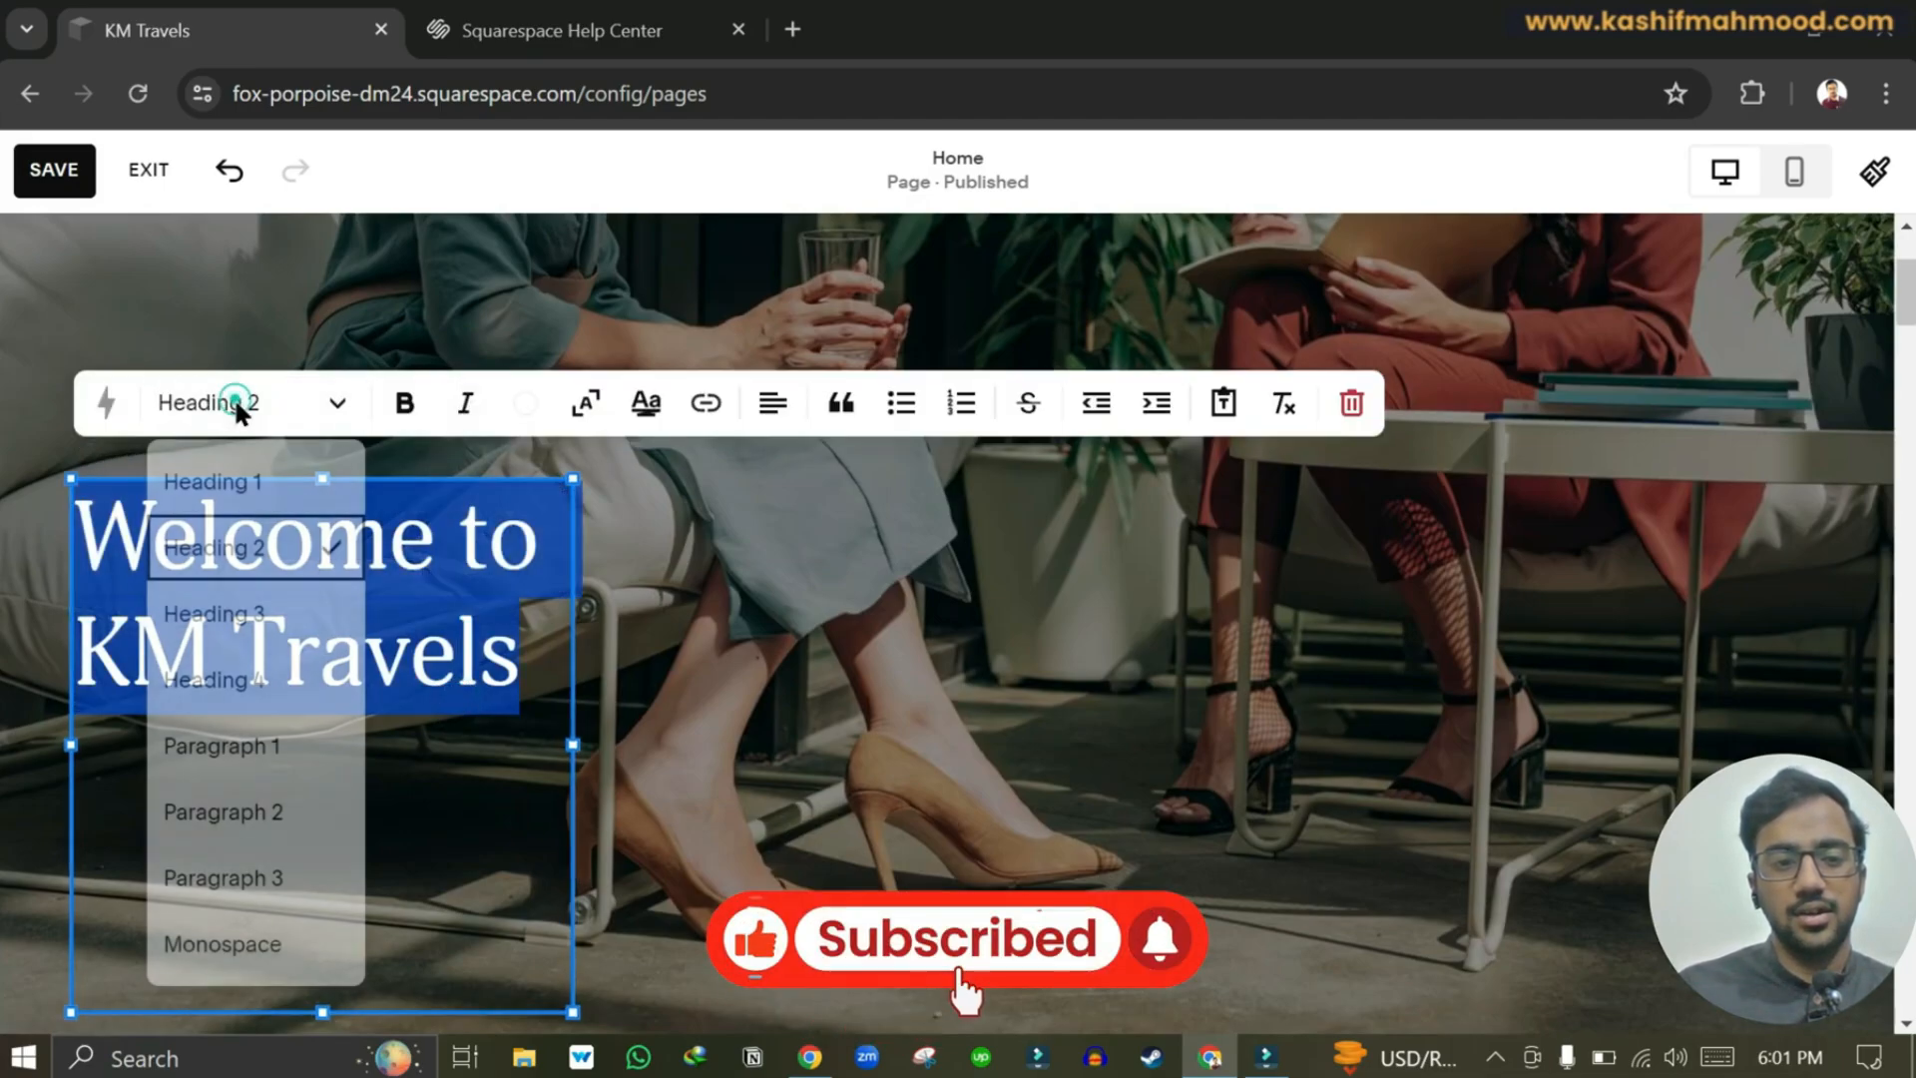
{"action": "left_click", "coordinate": [250, 488]}
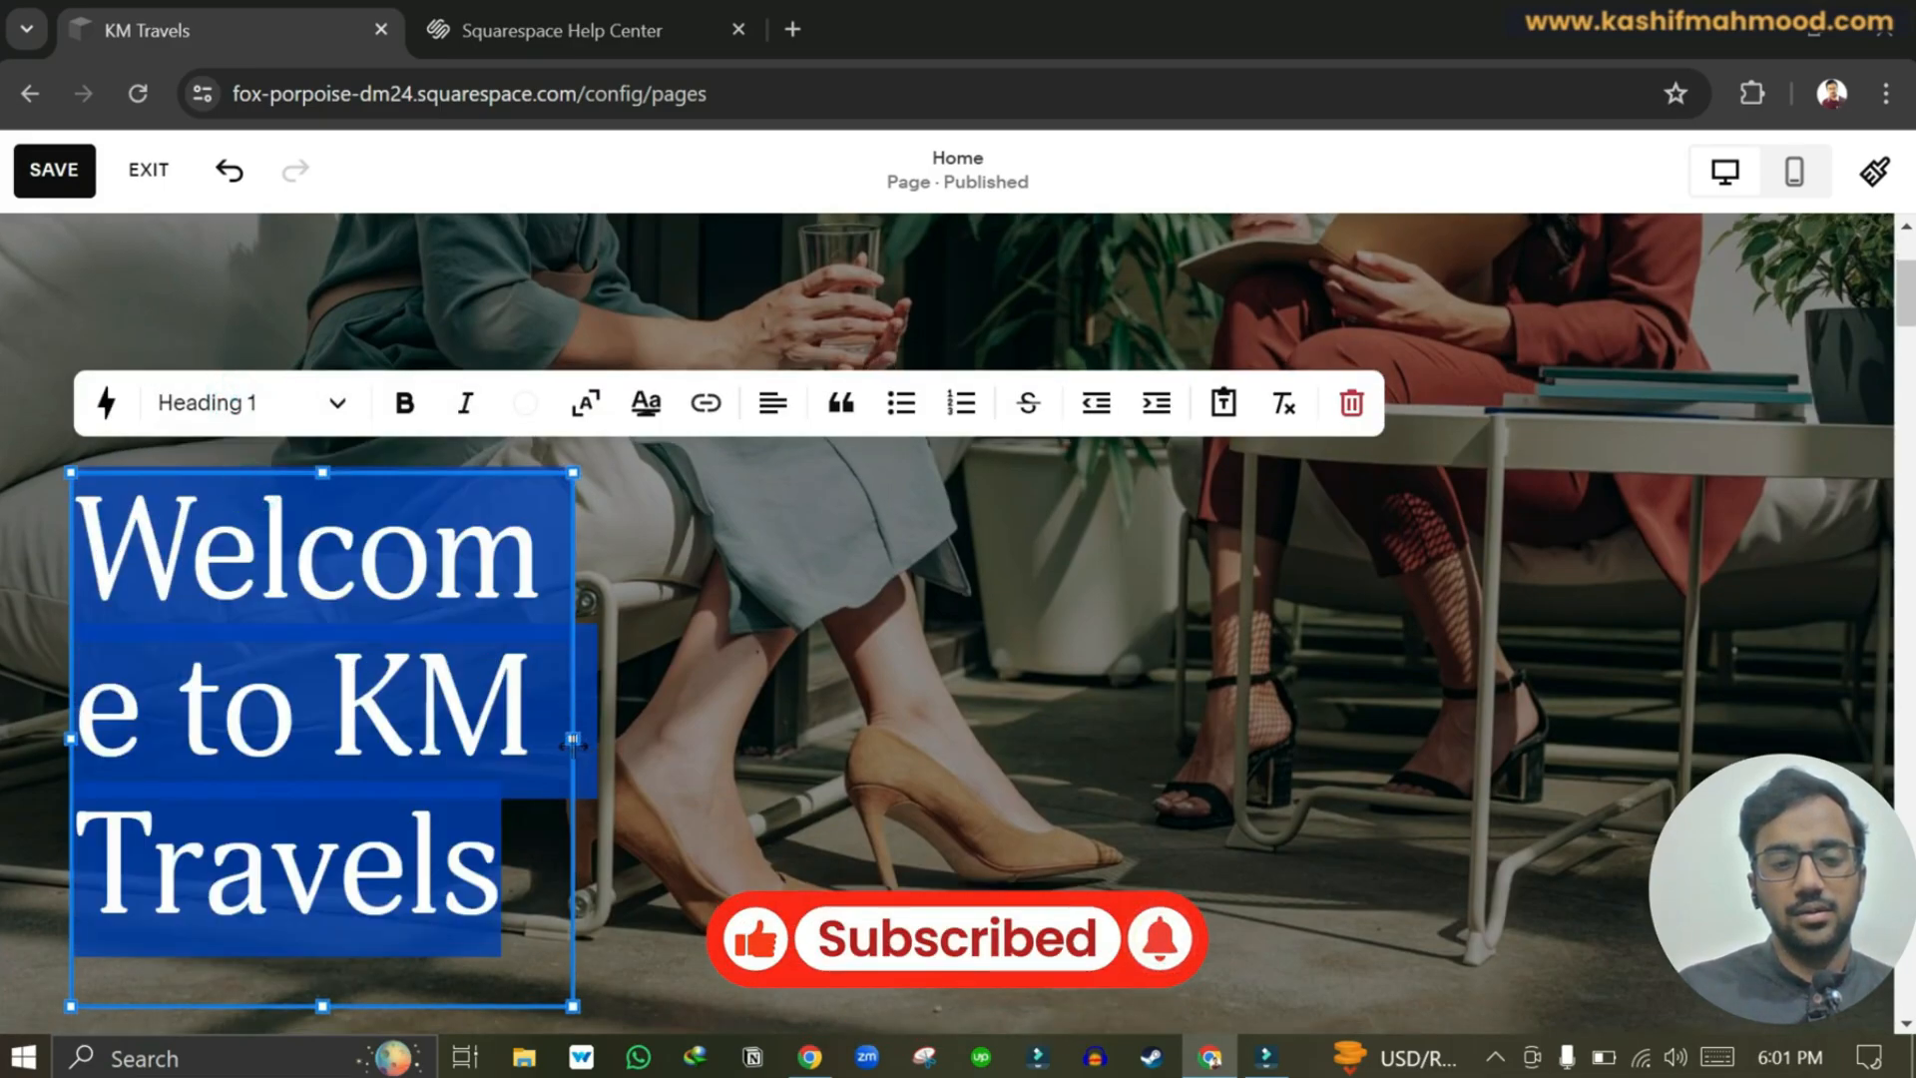
{"action": "left_click_drag", "start_coordinate": [571, 739], "coordinate": [1087, 757]}
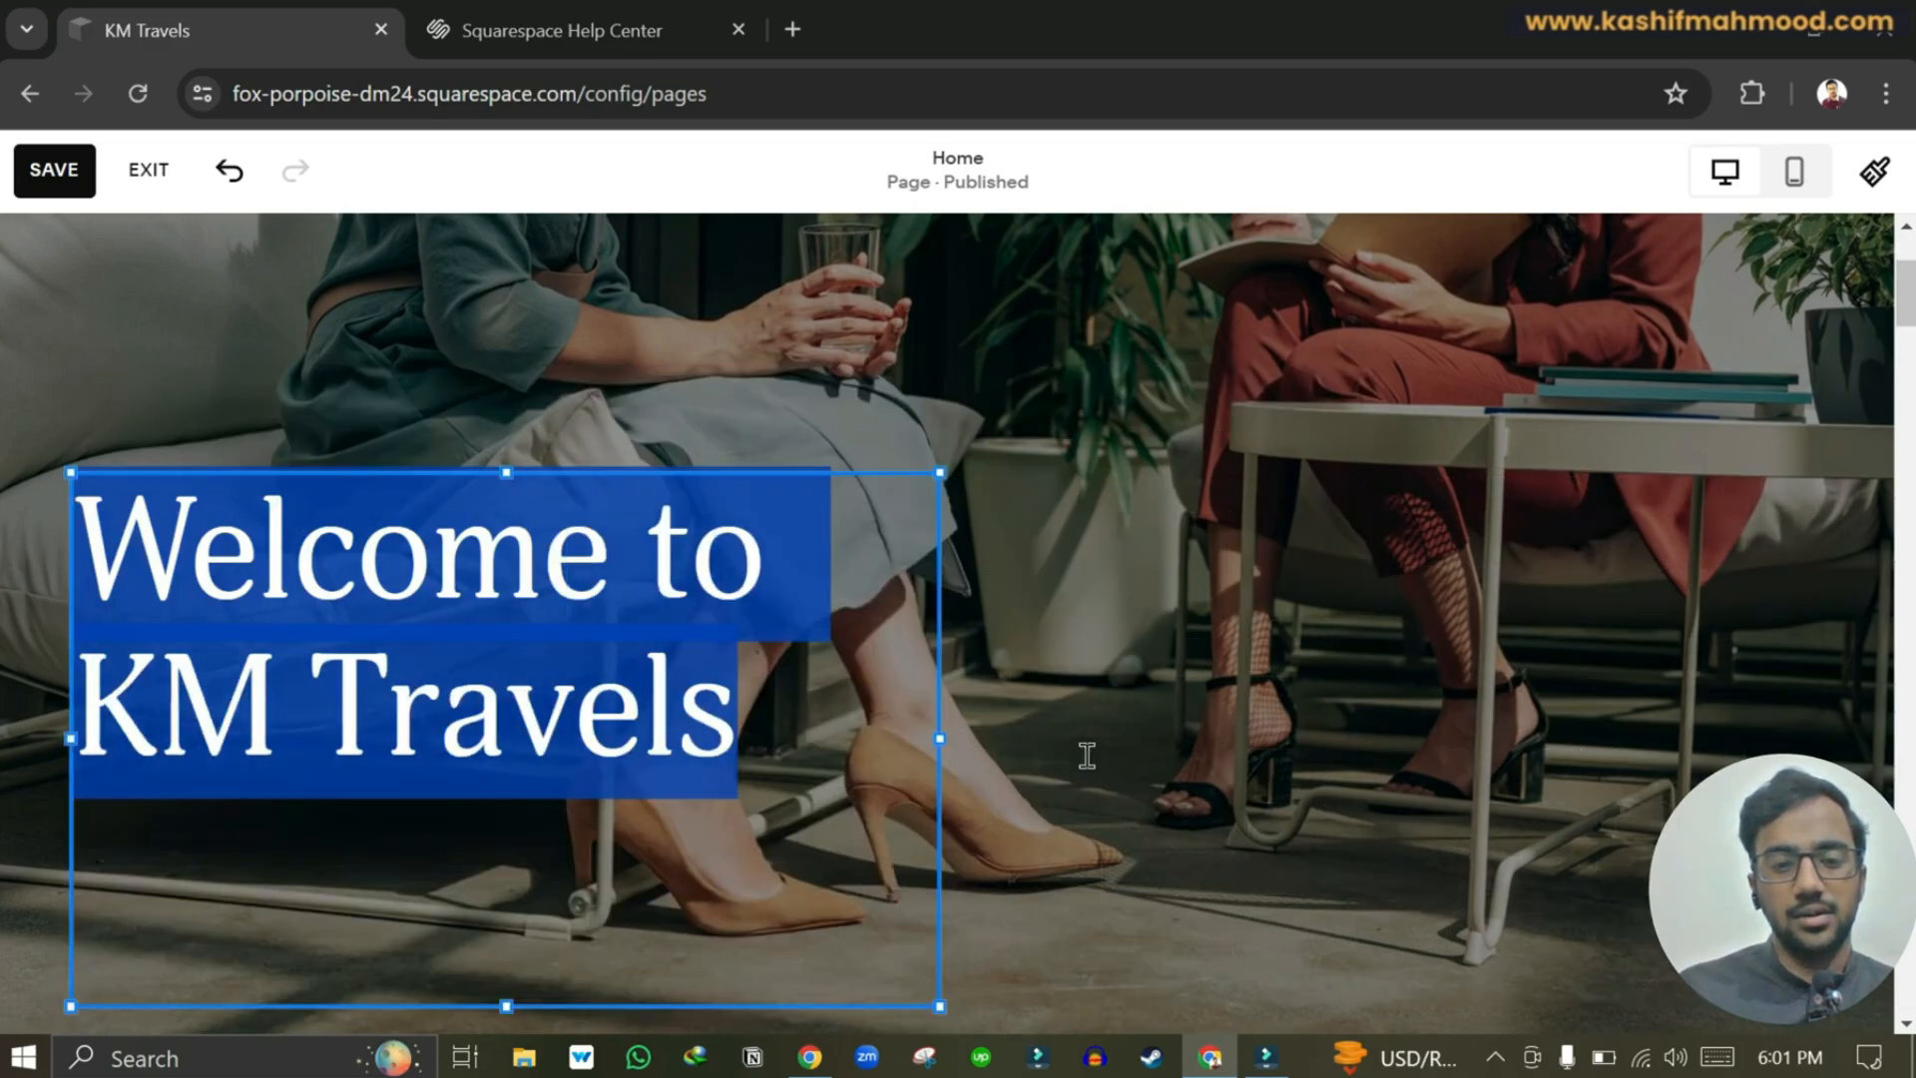
{"action": "left_click", "coordinate": [1092, 758]}
{"action": "scroll", "coordinate": [1091, 758], "scroll_direction": "up", "scroll_amount": 2}
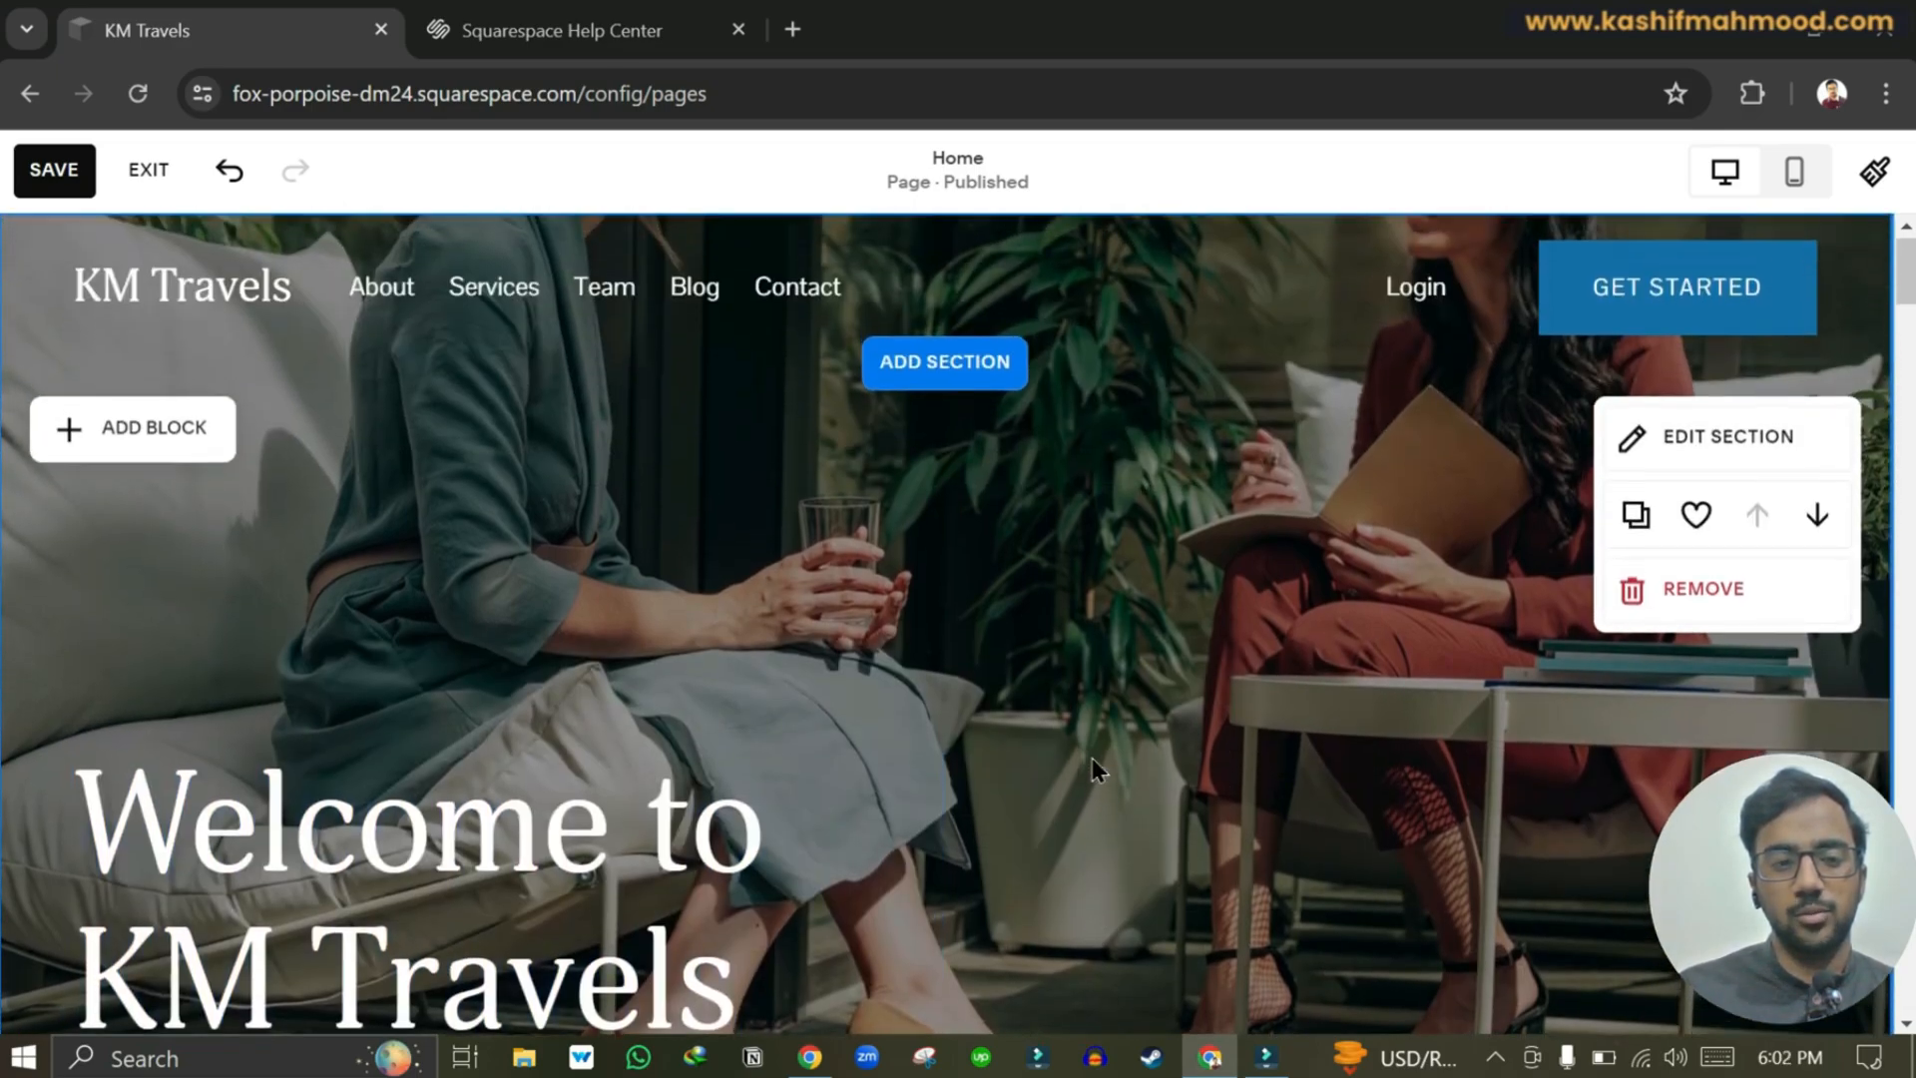
{"action": "scroll", "coordinate": [1092, 757], "scroll_direction": "down", "scroll_amount": 1}
{"action": "scroll", "coordinate": [1092, 757], "scroll_direction": "down", "scroll_amount": 2}
{"action": "scroll", "coordinate": [1091, 758], "scroll_direction": "up", "scroll_amount": 2}
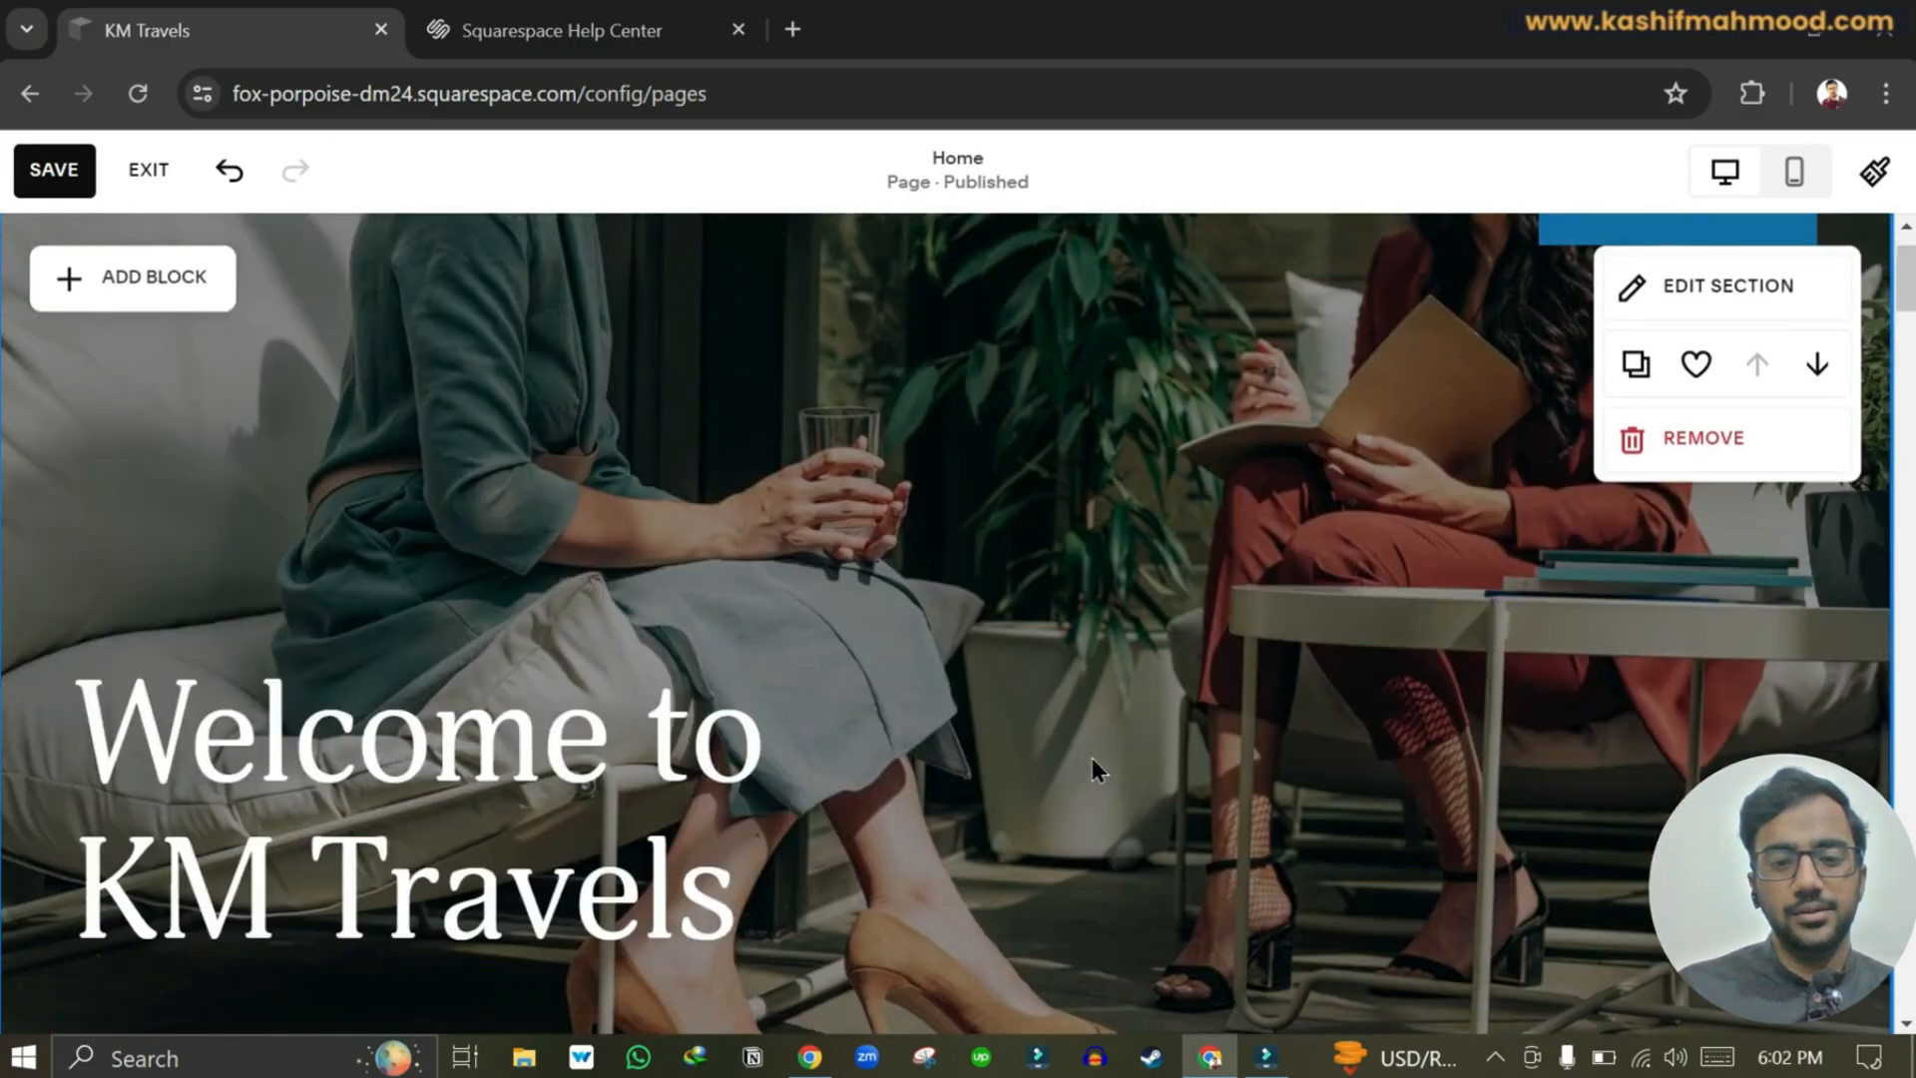
{"action": "scroll", "coordinate": [1091, 757], "scroll_direction": "down", "scroll_amount": 6}
{"action": "scroll", "coordinate": [1091, 757], "scroll_direction": "down", "scroll_amount": 3}
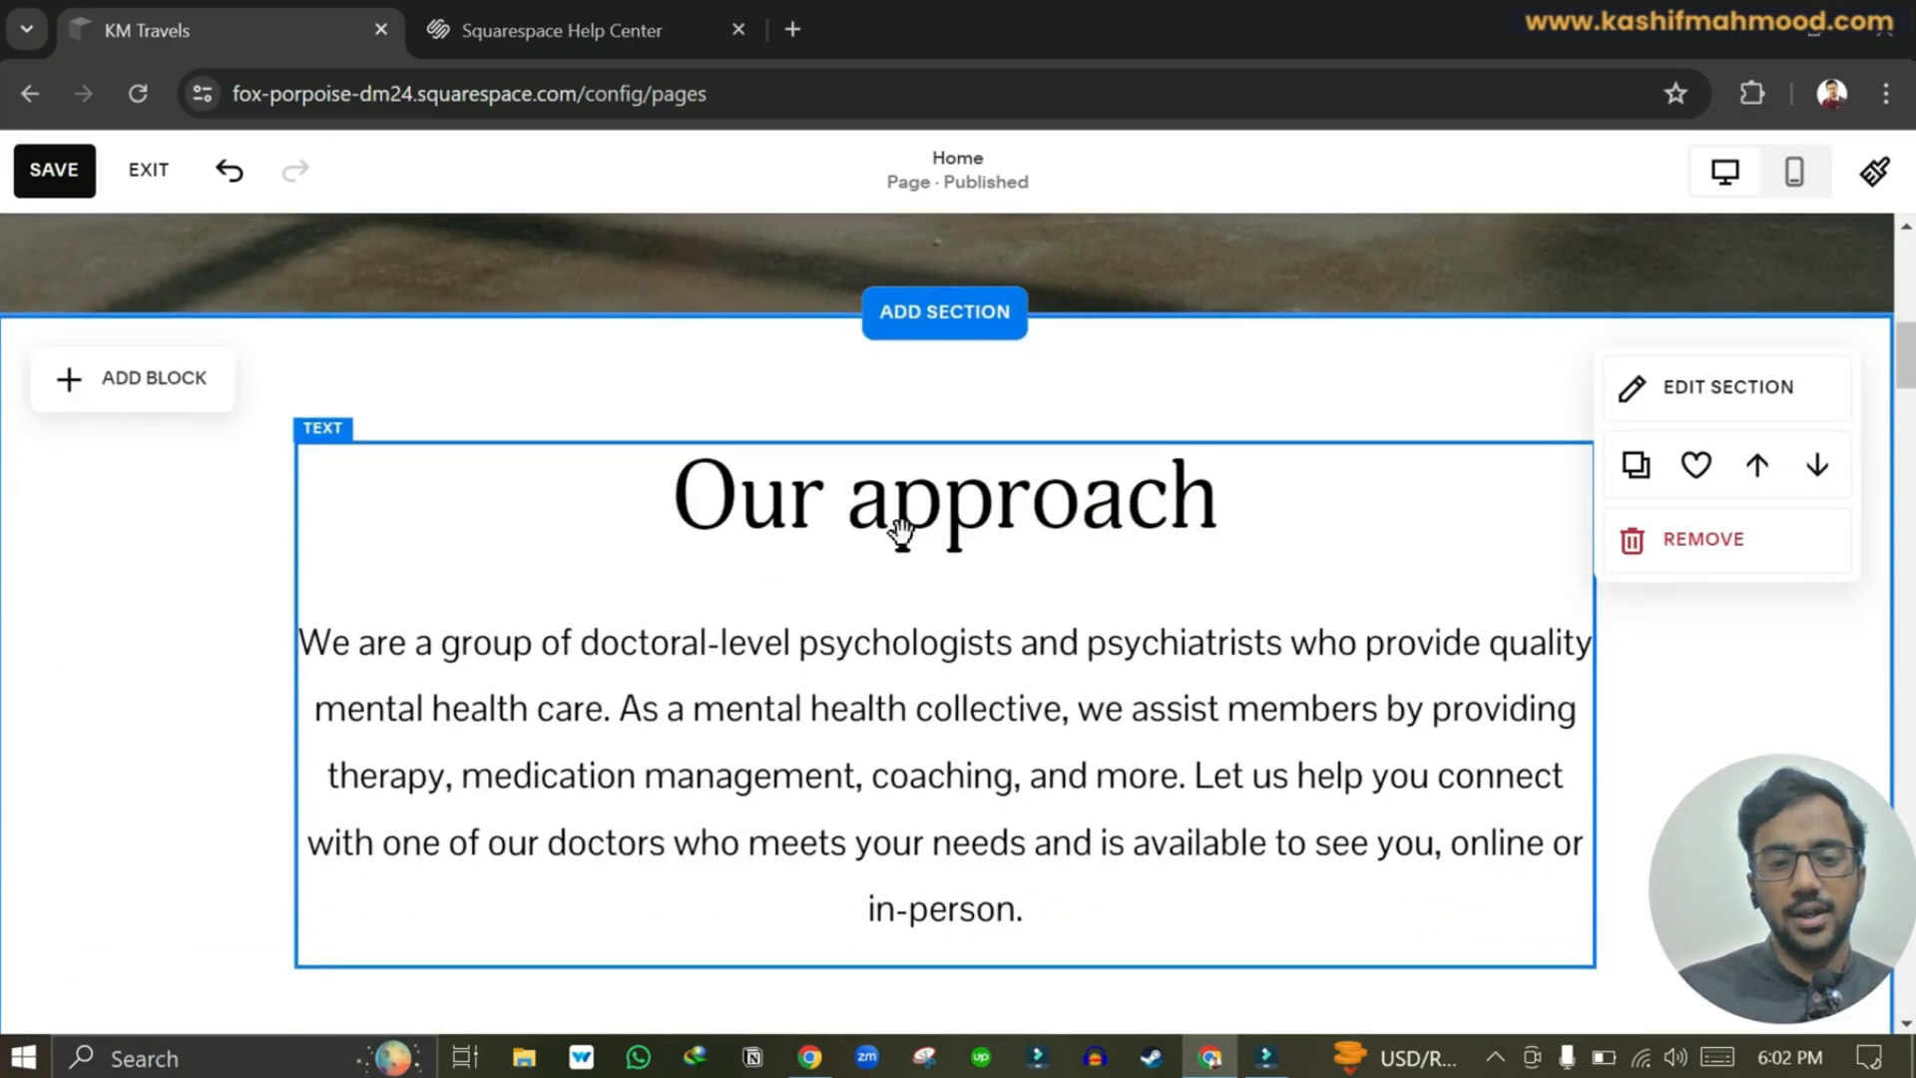
{"action": "left_click", "coordinate": [973, 521]}
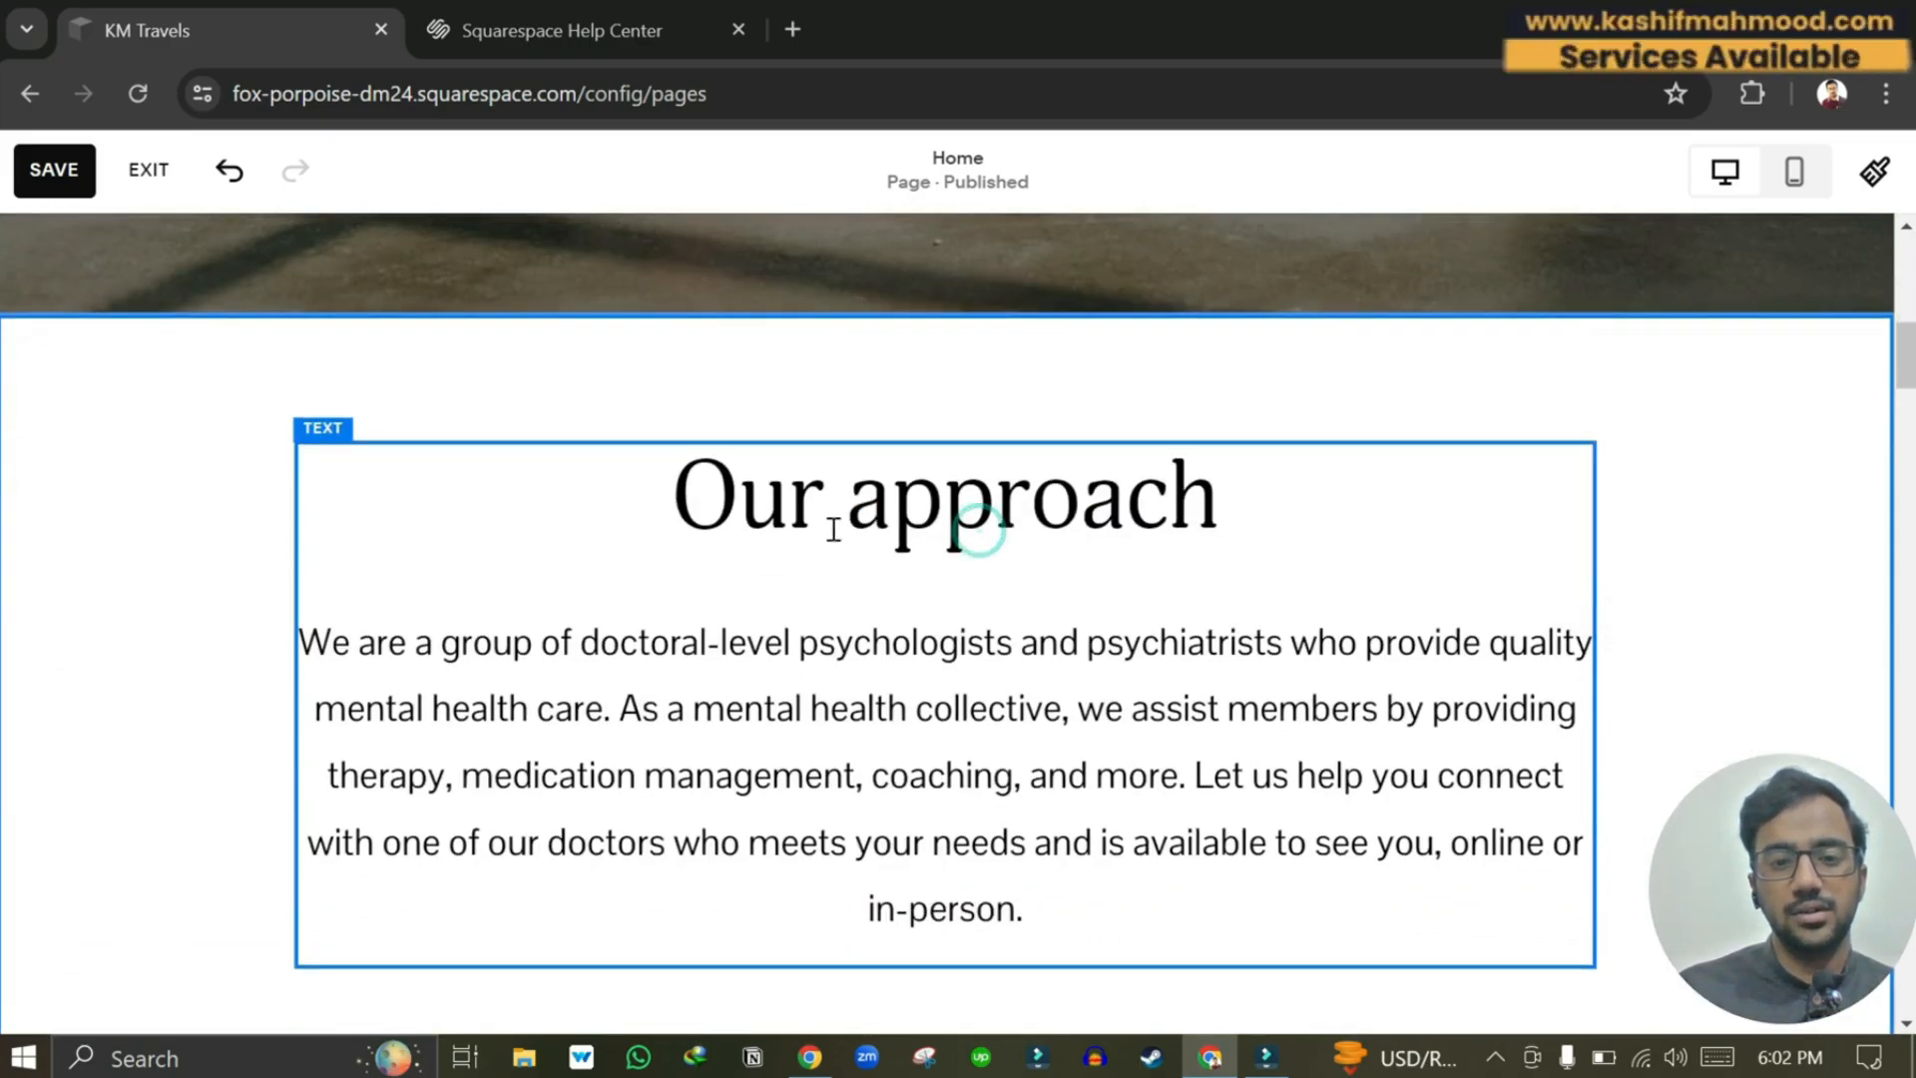
{"action": "scroll", "coordinate": [607, 620], "scroll_direction": "down", "scroll_amount": 2}
{"action": "left_click", "coordinate": [769, 620]}
{"action": "key", "text": "ctrl+a"}
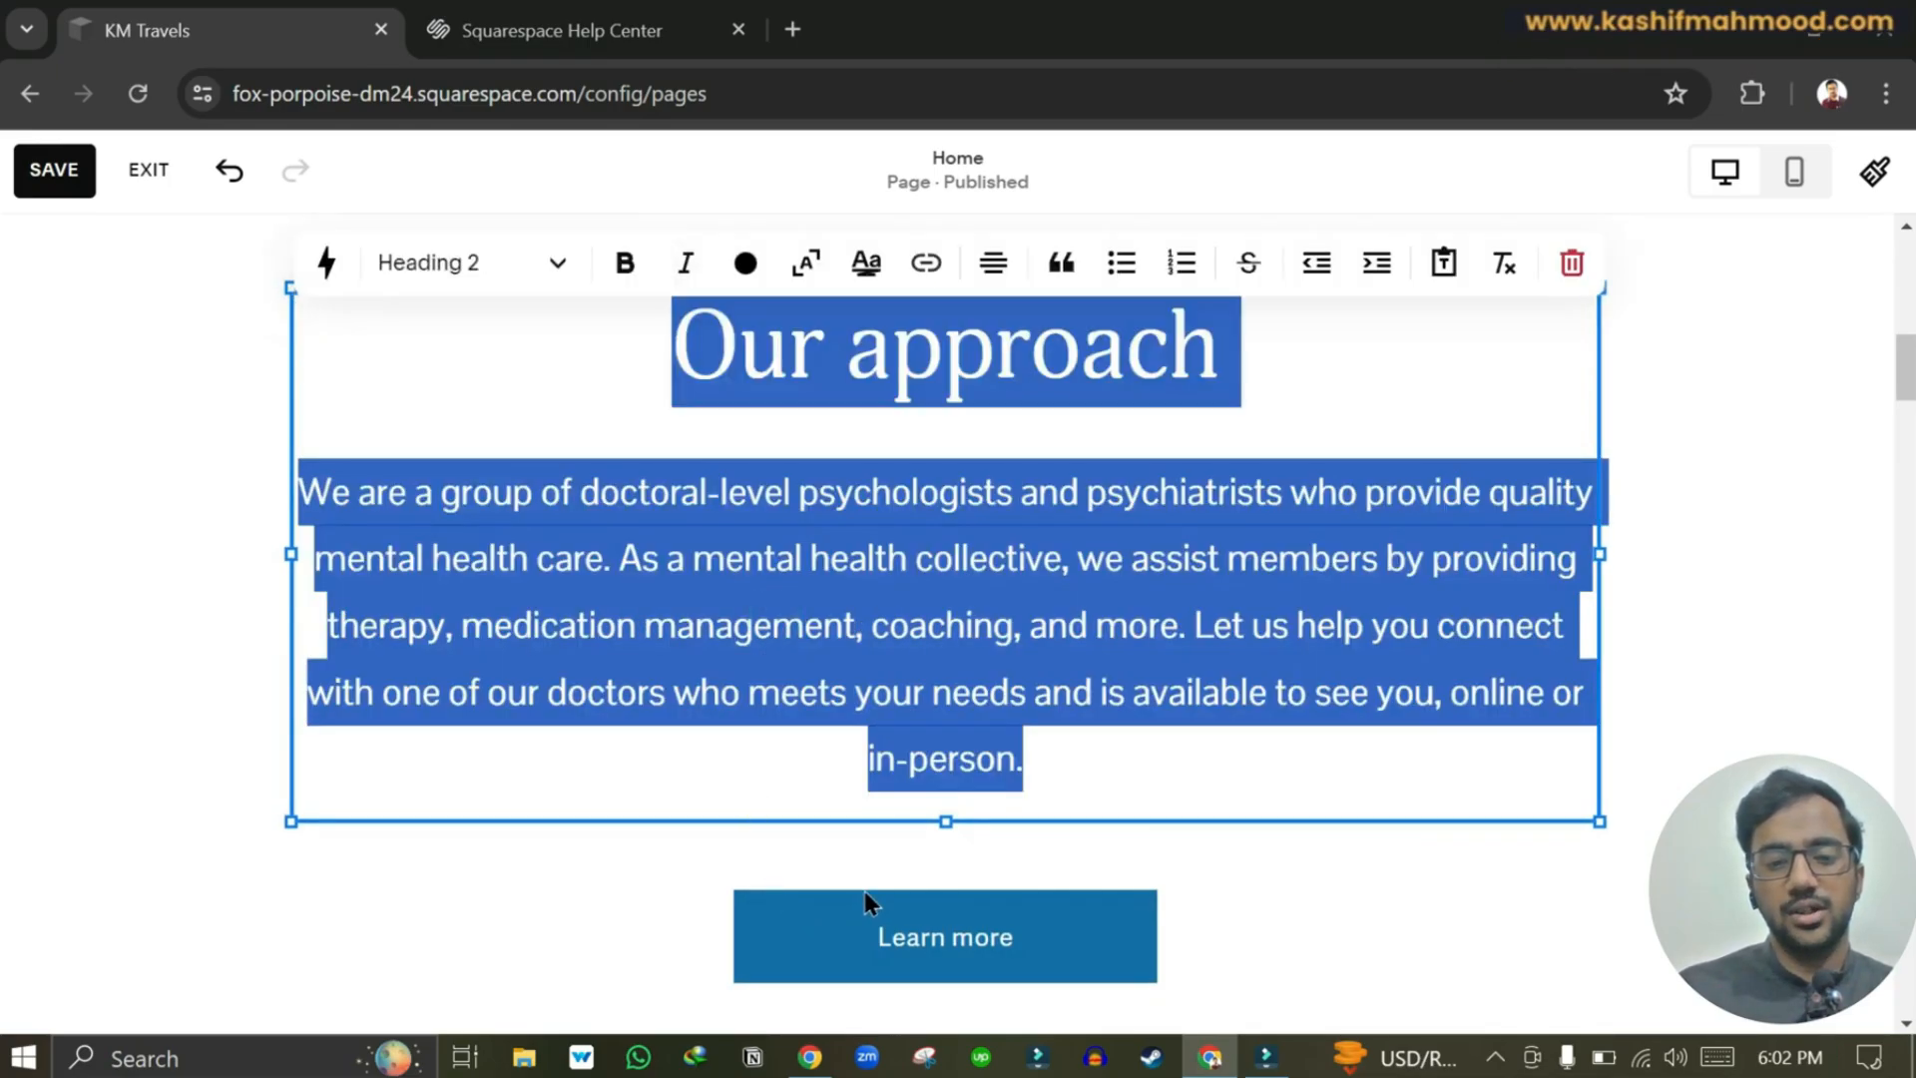
{"action": "key", "text": "Escape"}
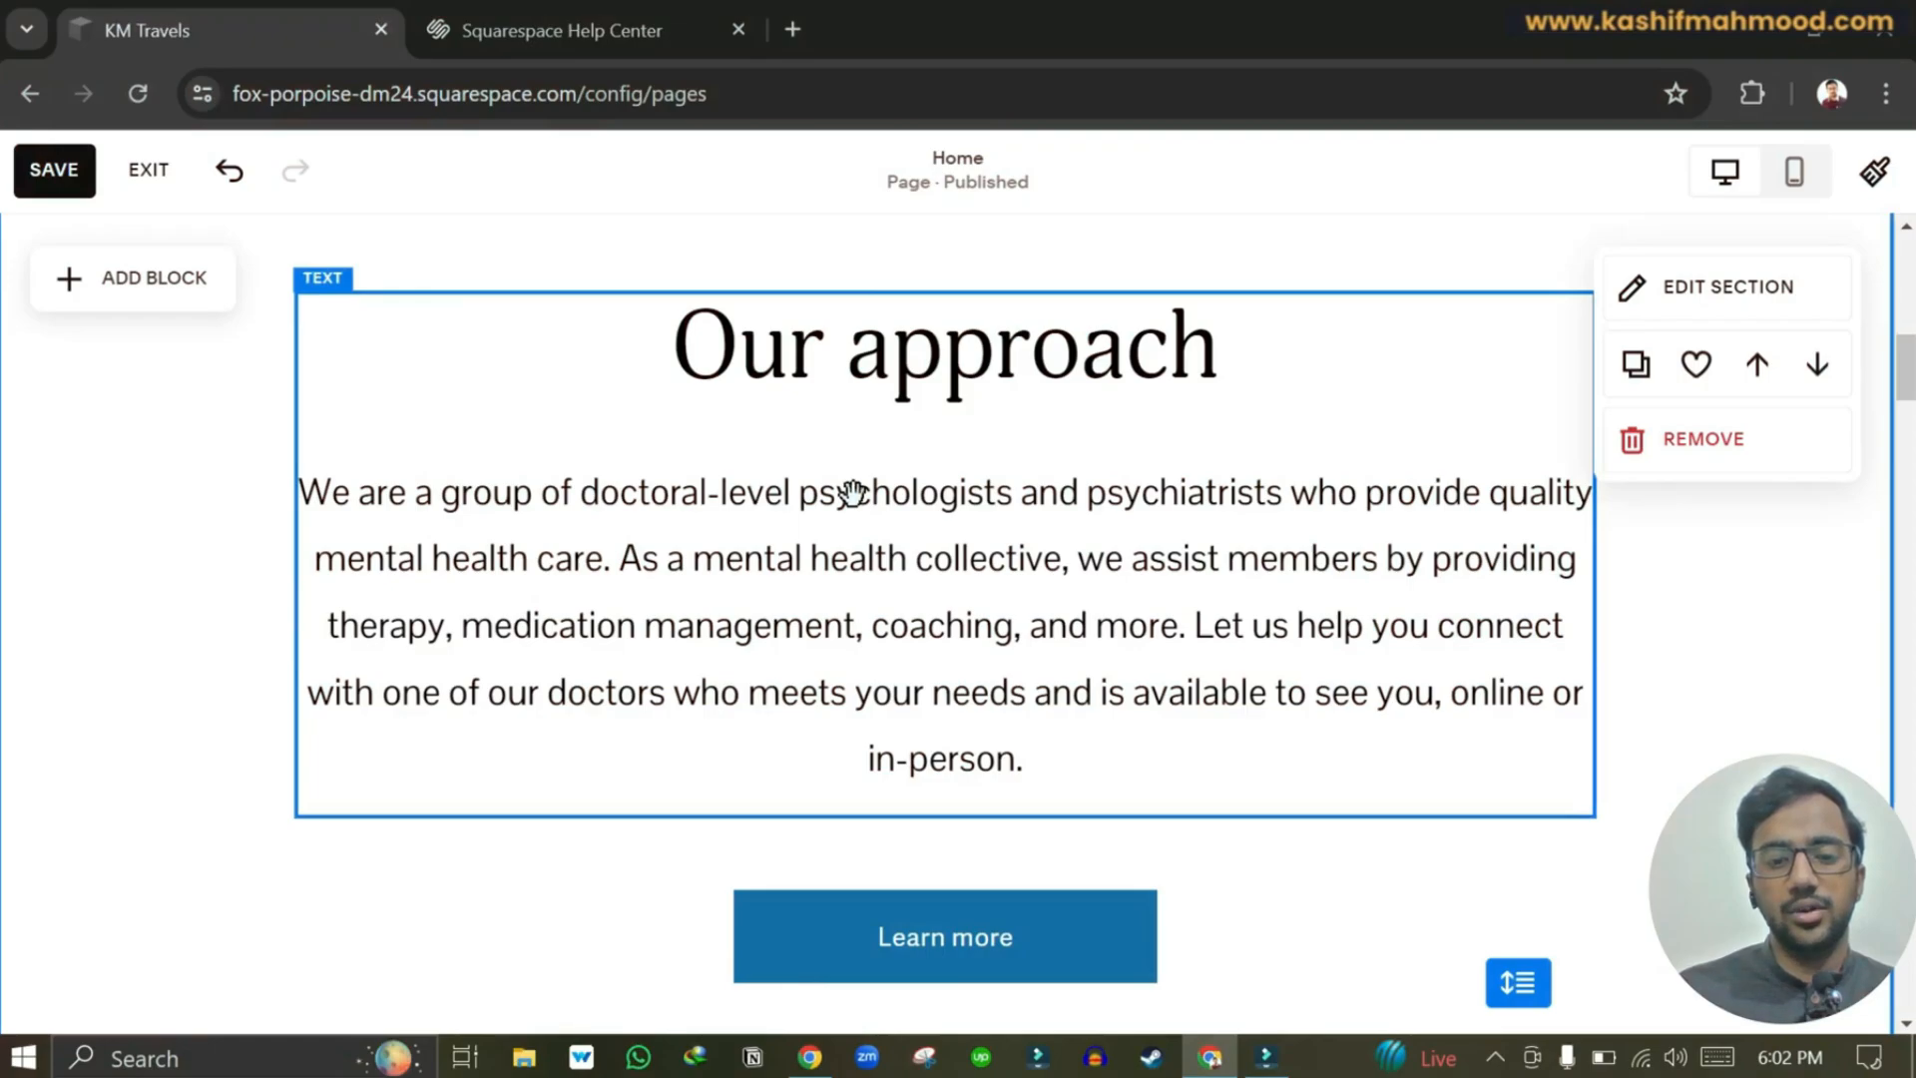
{"action": "scroll", "coordinate": [851, 492], "scroll_direction": "down", "scroll_amount": 3}
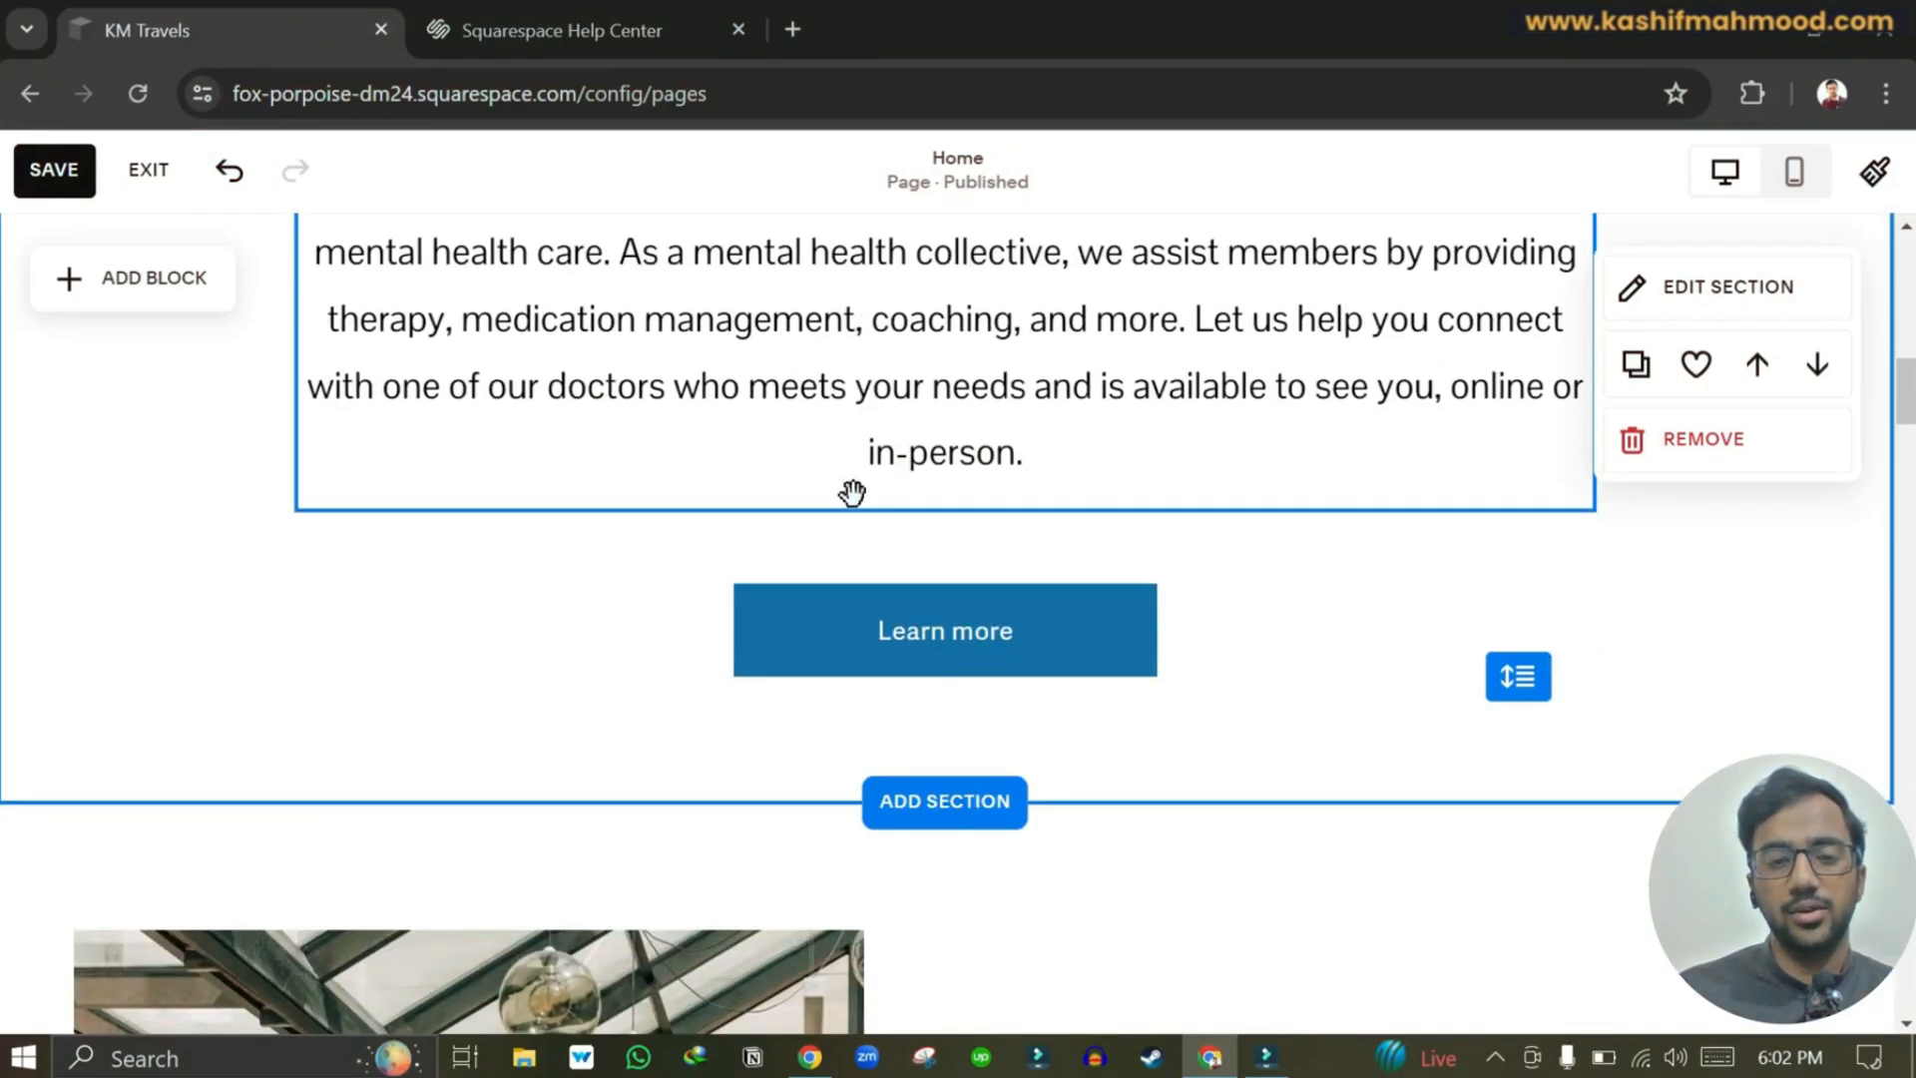
{"action": "scroll", "coordinate": [1005, 471], "scroll_direction": "down", "scroll_amount": 15}
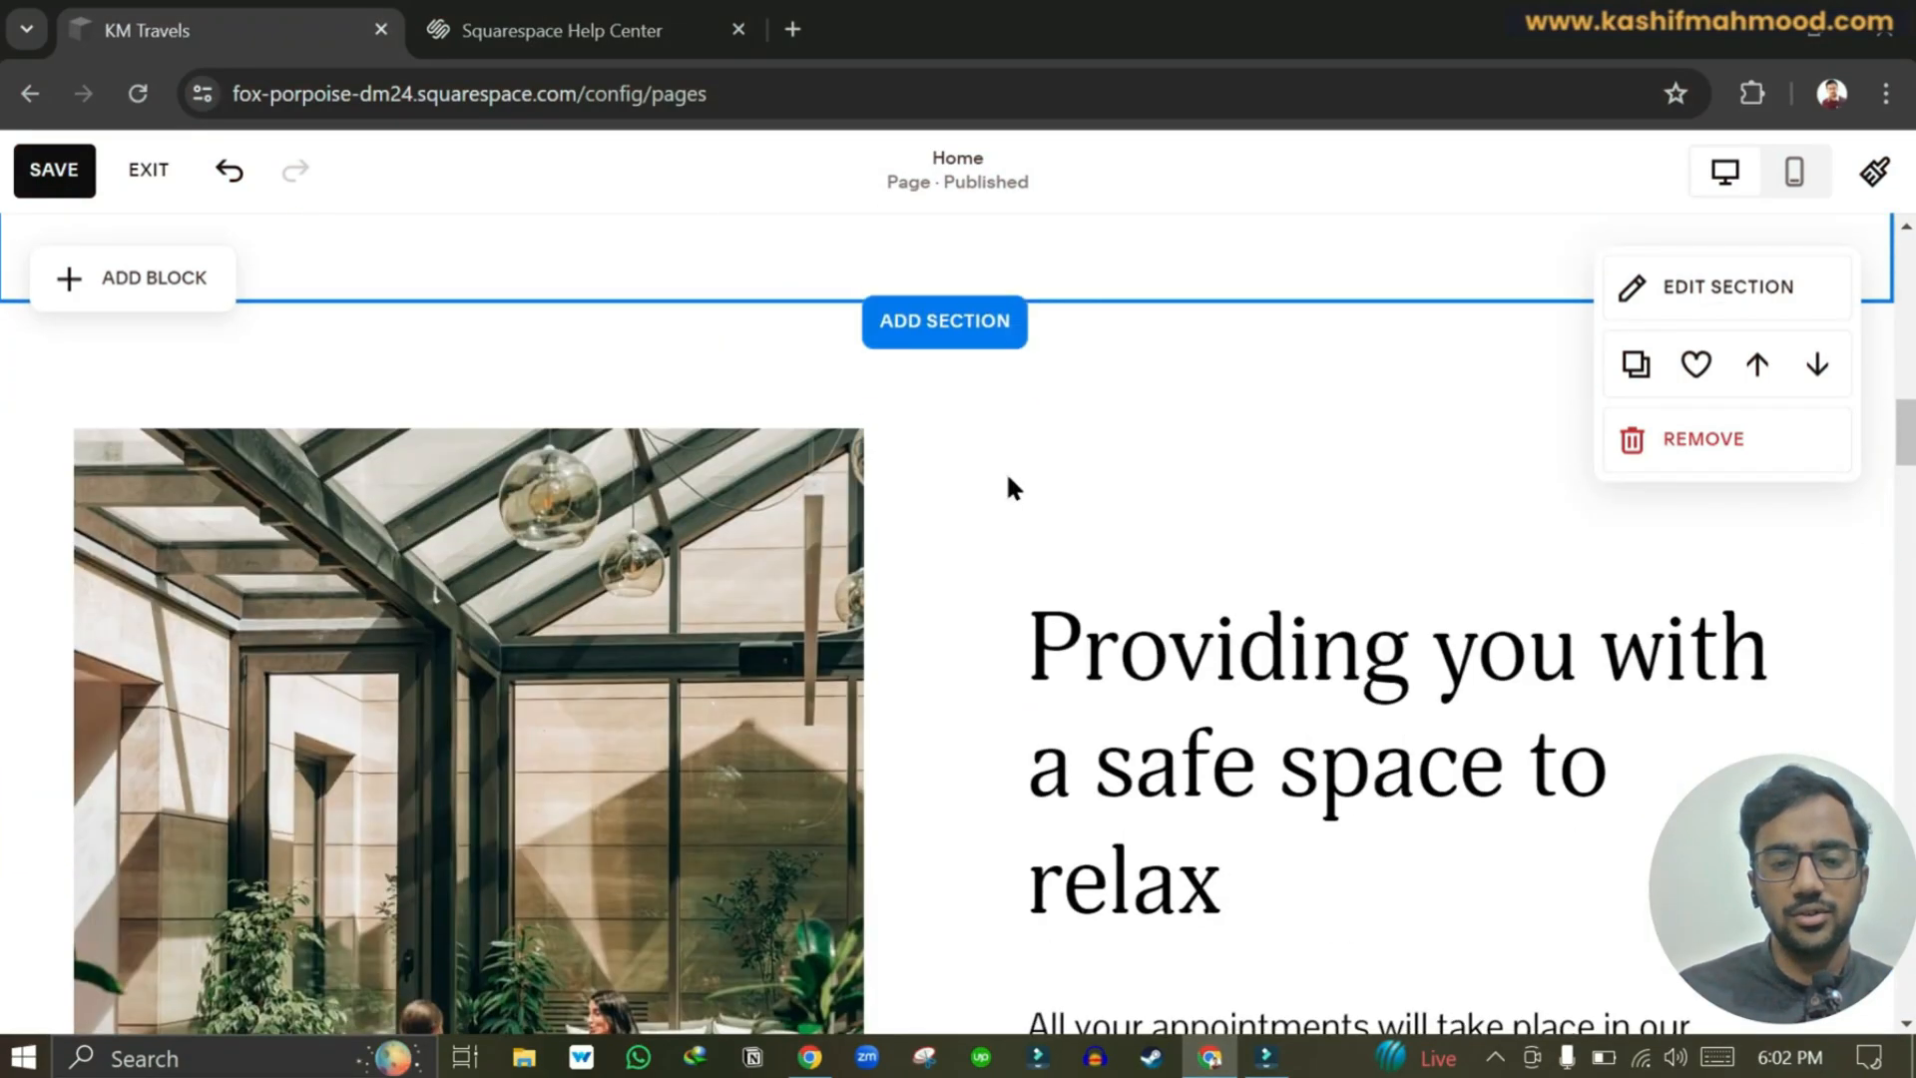
{"action": "scroll", "coordinate": [1005, 470], "scroll_direction": "down", "scroll_amount": 4}
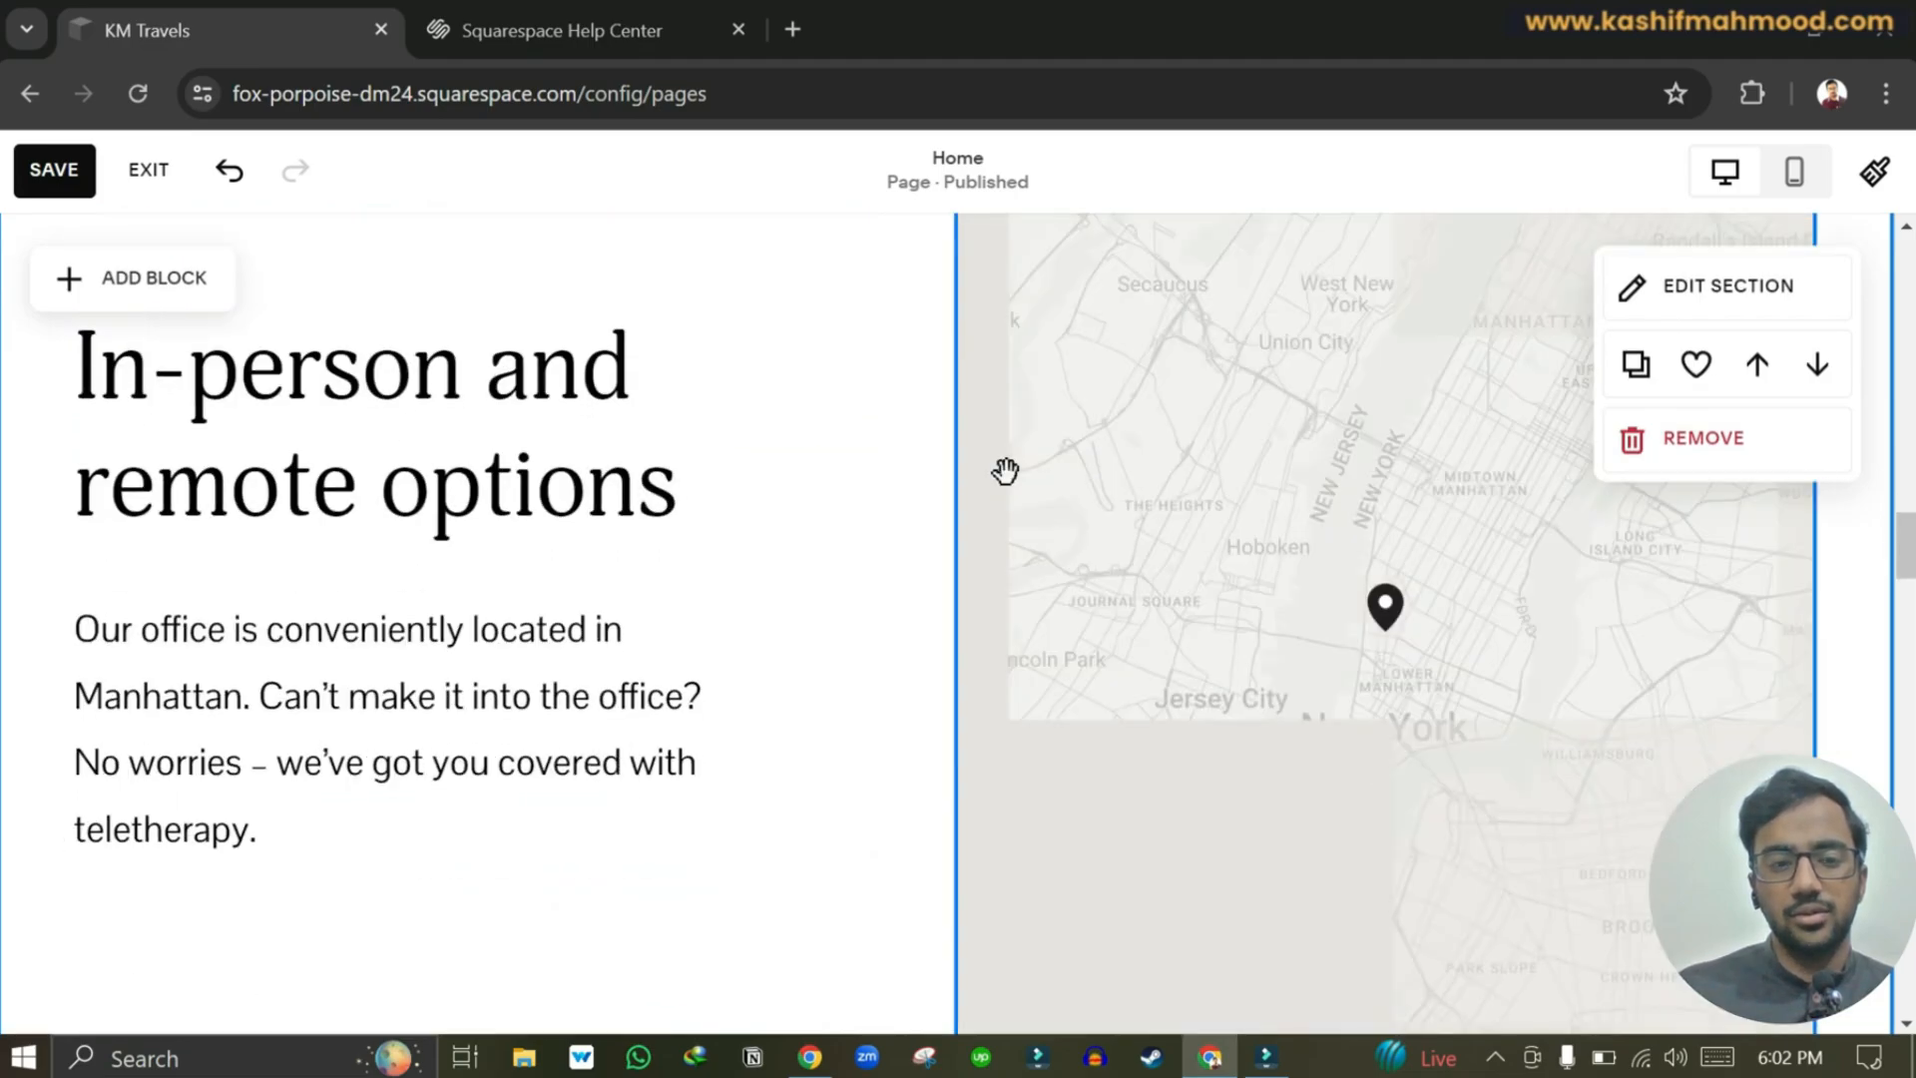
{"action": "scroll", "coordinate": [896, 614], "scroll_direction": "down", "scroll_amount": 7}
{"action": "scroll", "coordinate": [899, 620], "scroll_direction": "down", "scroll_amount": 3}
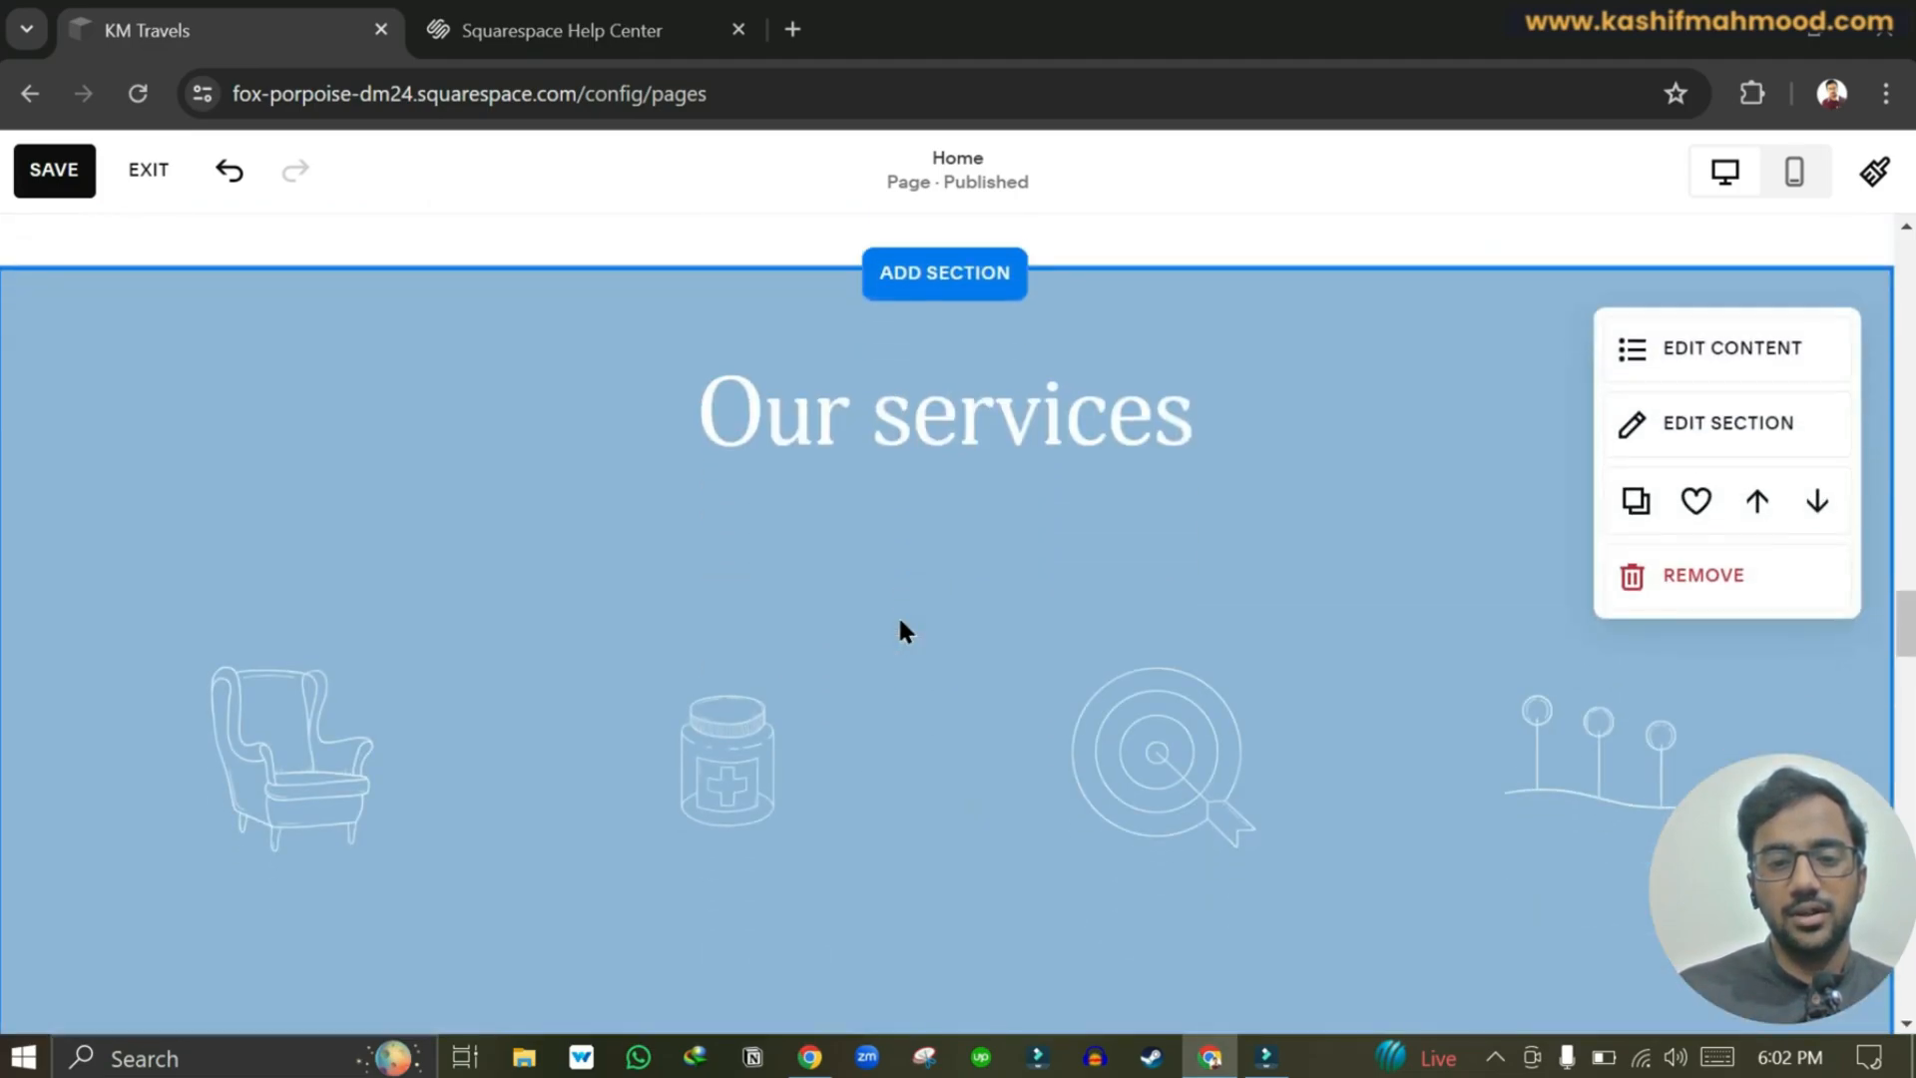
{"action": "scroll", "coordinate": [899, 620], "scroll_direction": "up", "scroll_amount": 10}
{"action": "scroll", "coordinate": [898, 624], "scroll_direction": "up", "scroll_amount": 12}
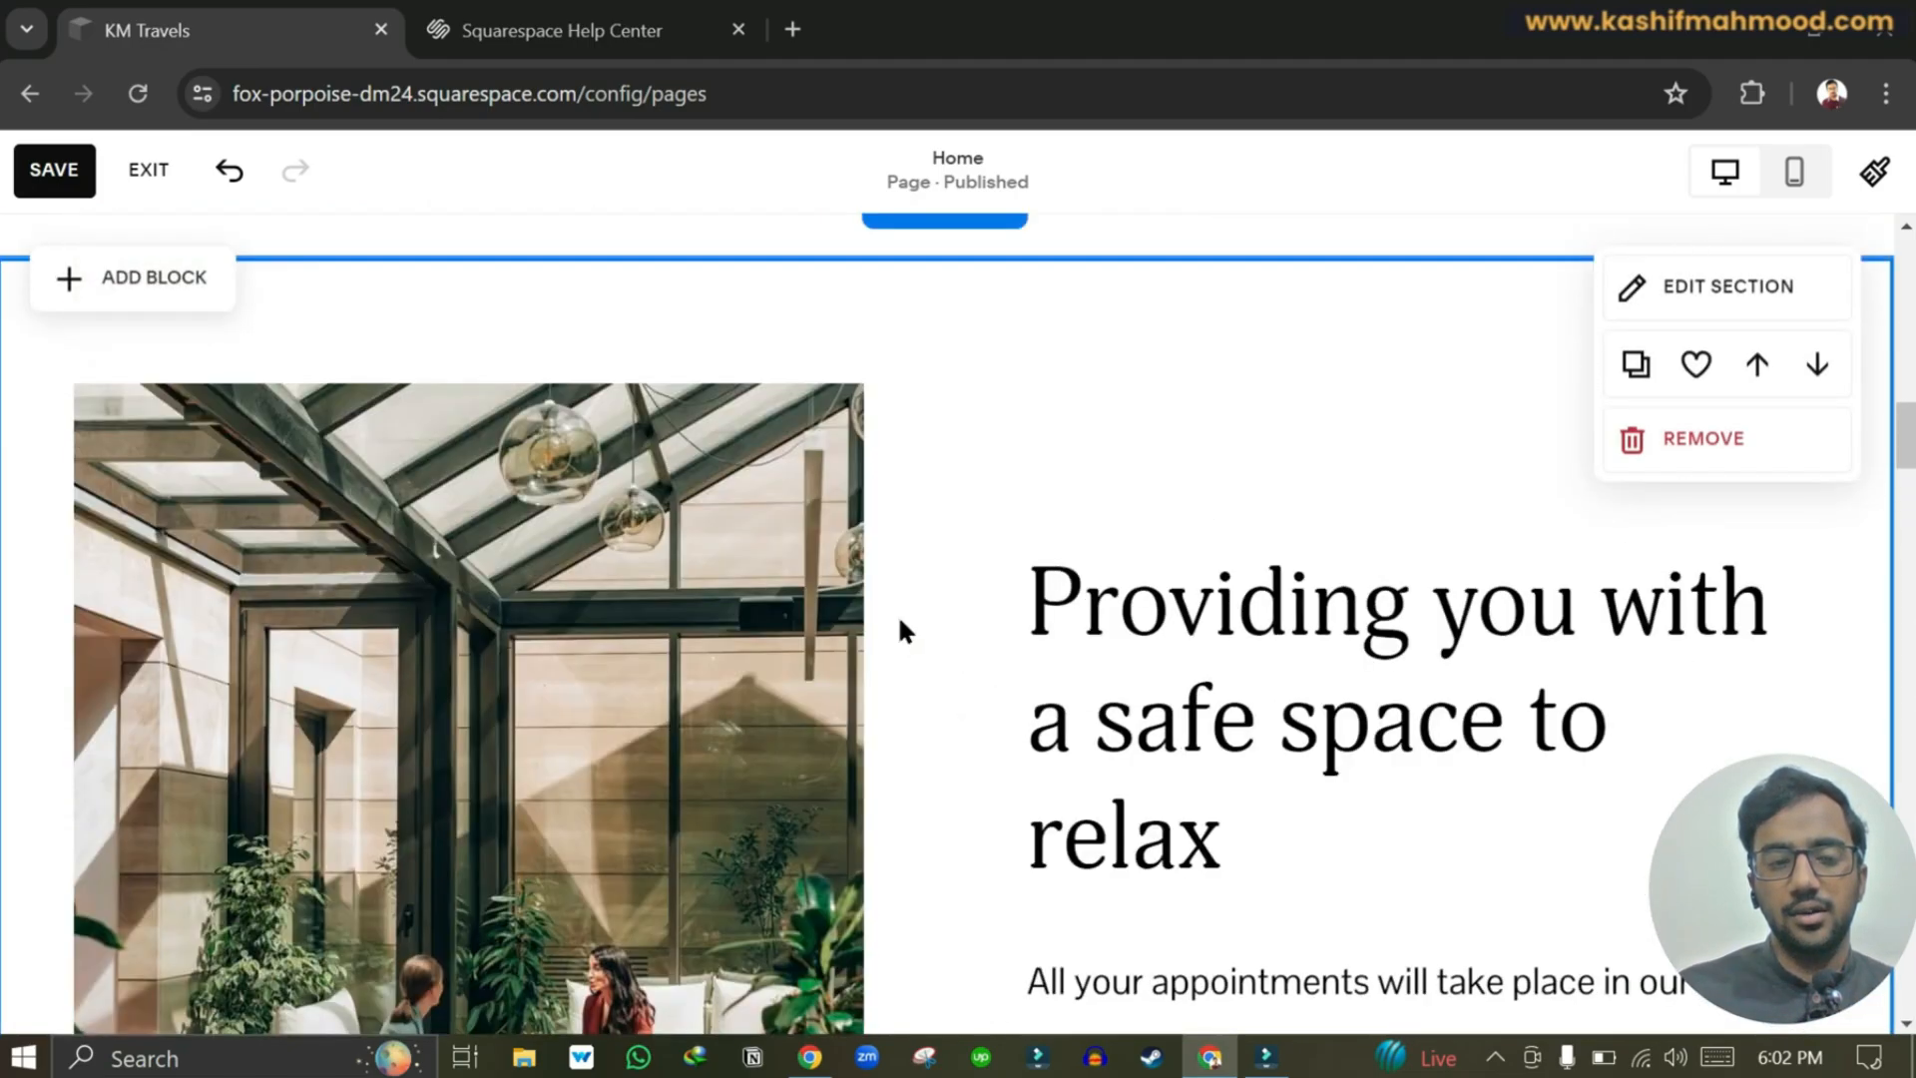
{"action": "scroll", "coordinate": [897, 613], "scroll_direction": "up", "scroll_amount": 5}
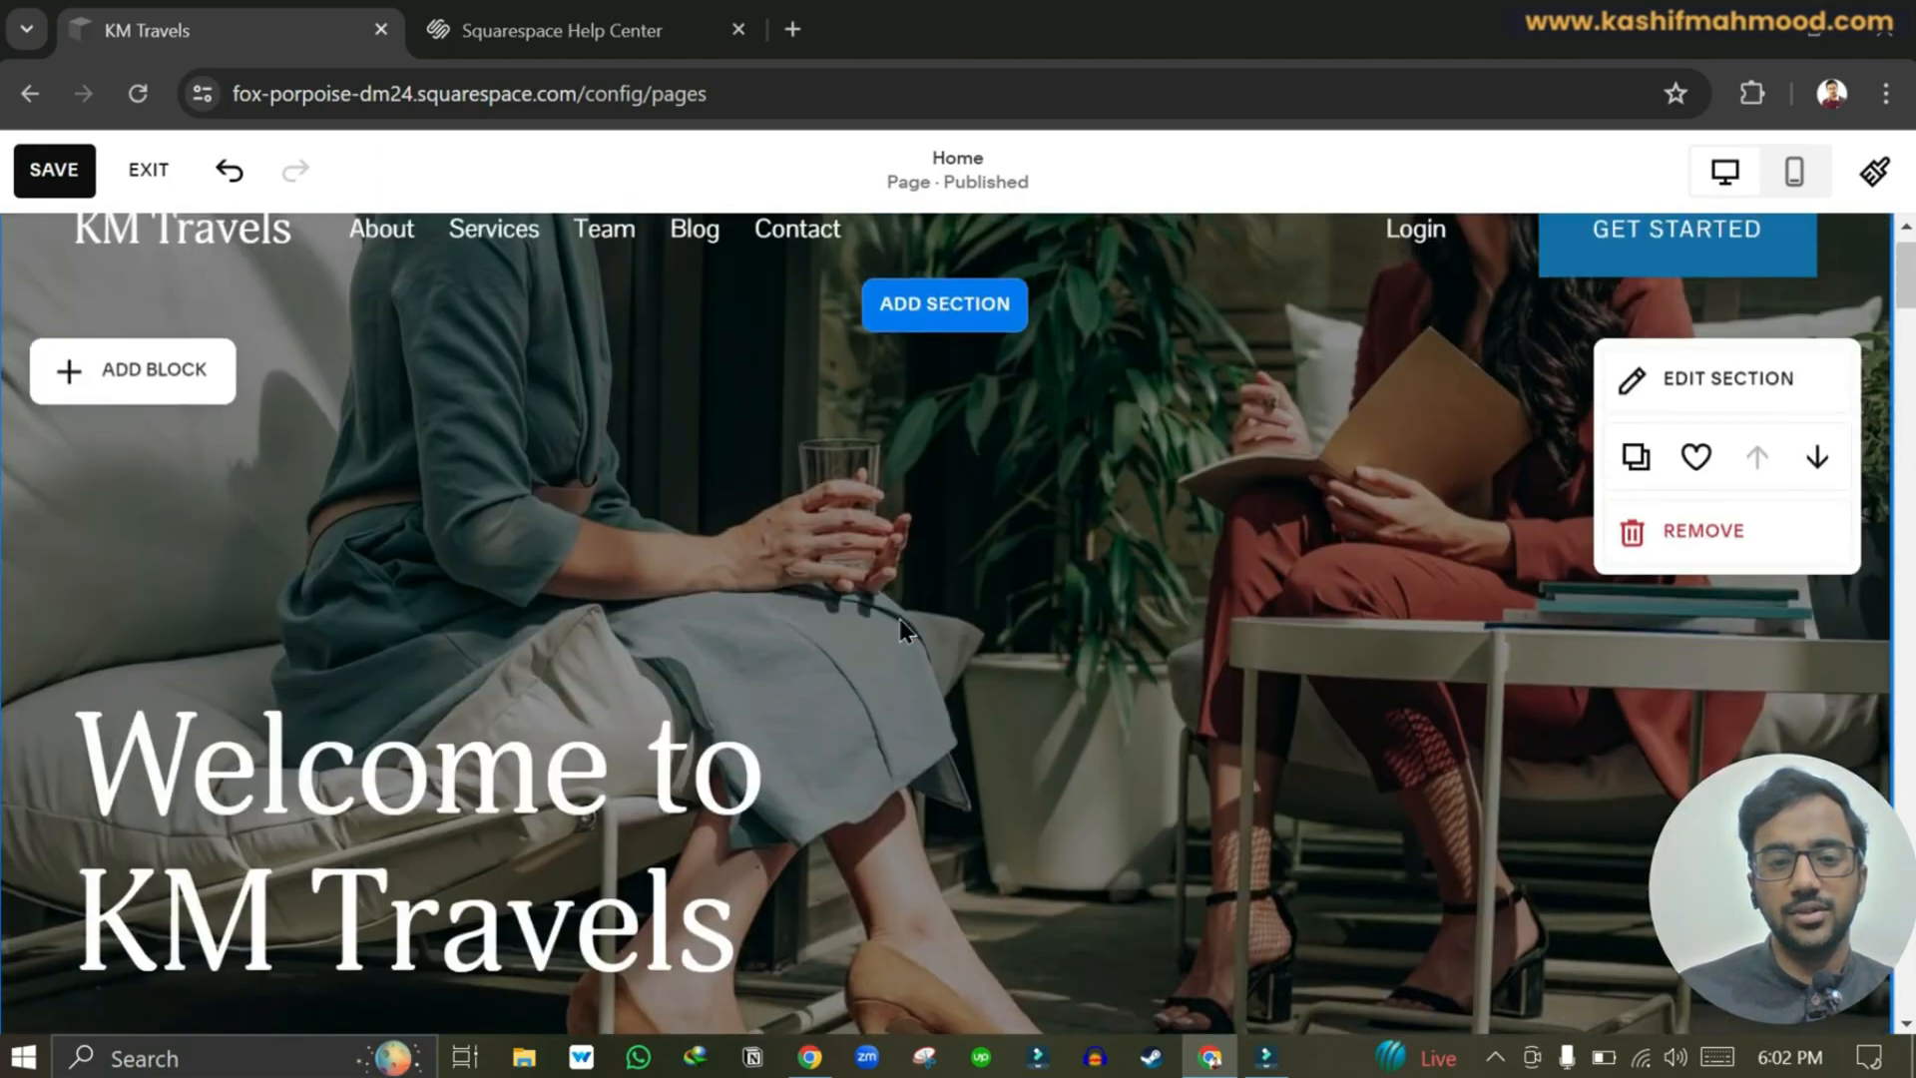
{"action": "scroll", "coordinate": [944, 477], "scroll_direction": "up", "scroll_amount": 1}
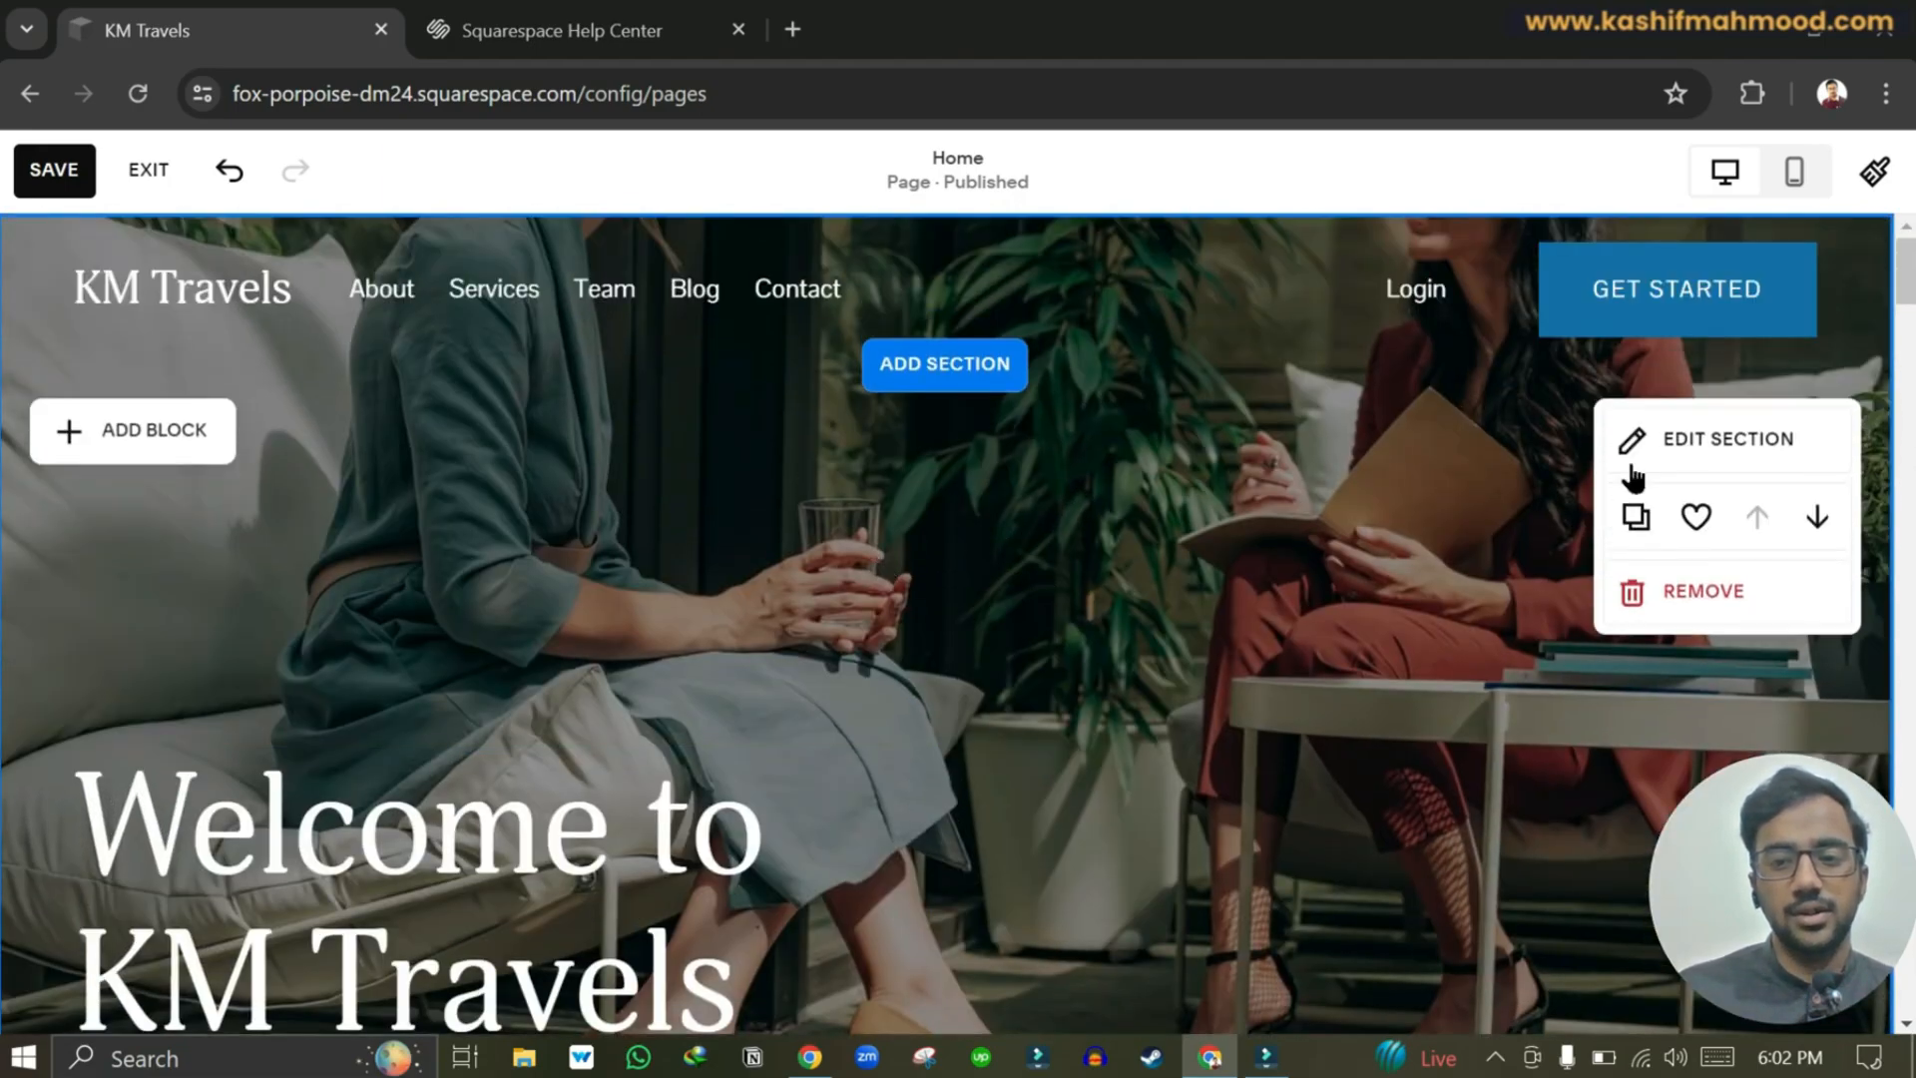
Open the hero section's background image options and browse the free stock images.
{"action": "left_click", "coordinate": [1677, 450]}
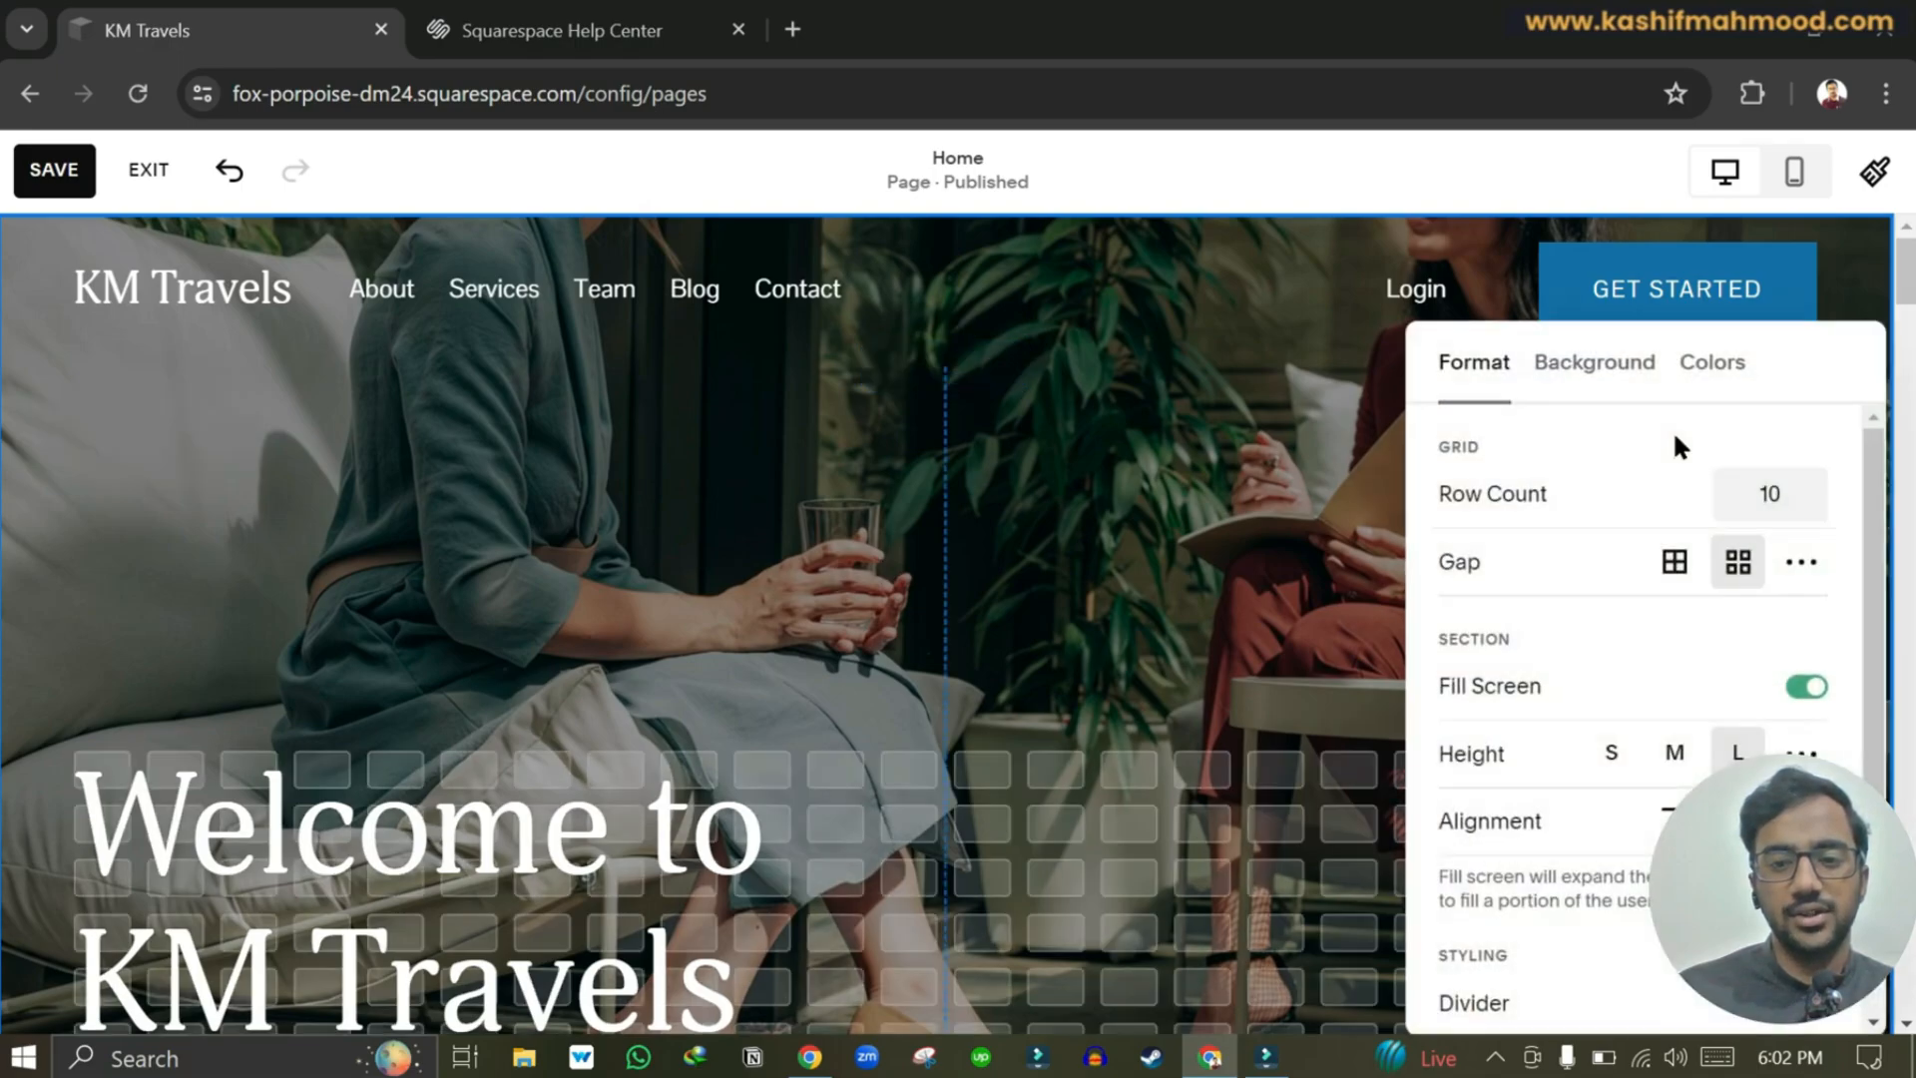
{"action": "left_click", "coordinate": [1616, 365]}
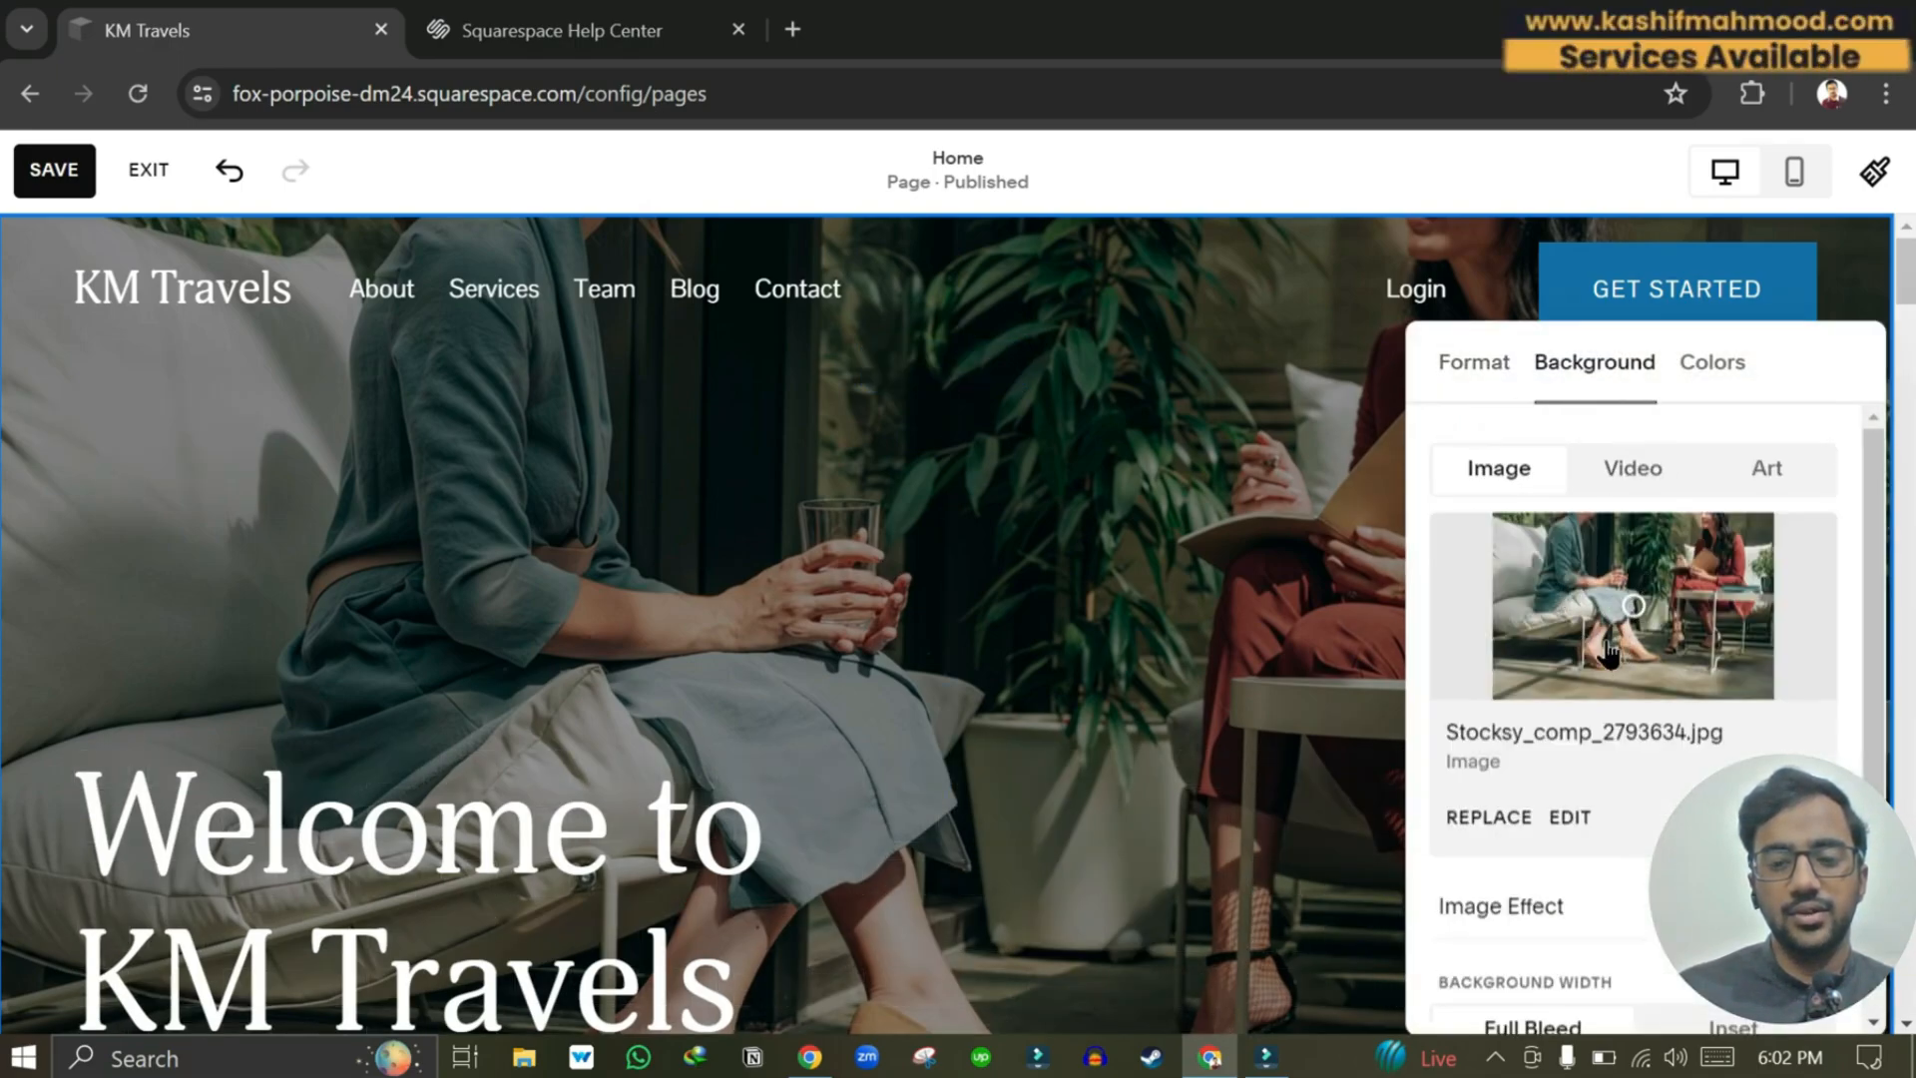
{"action": "left_click", "coordinate": [1479, 818]}
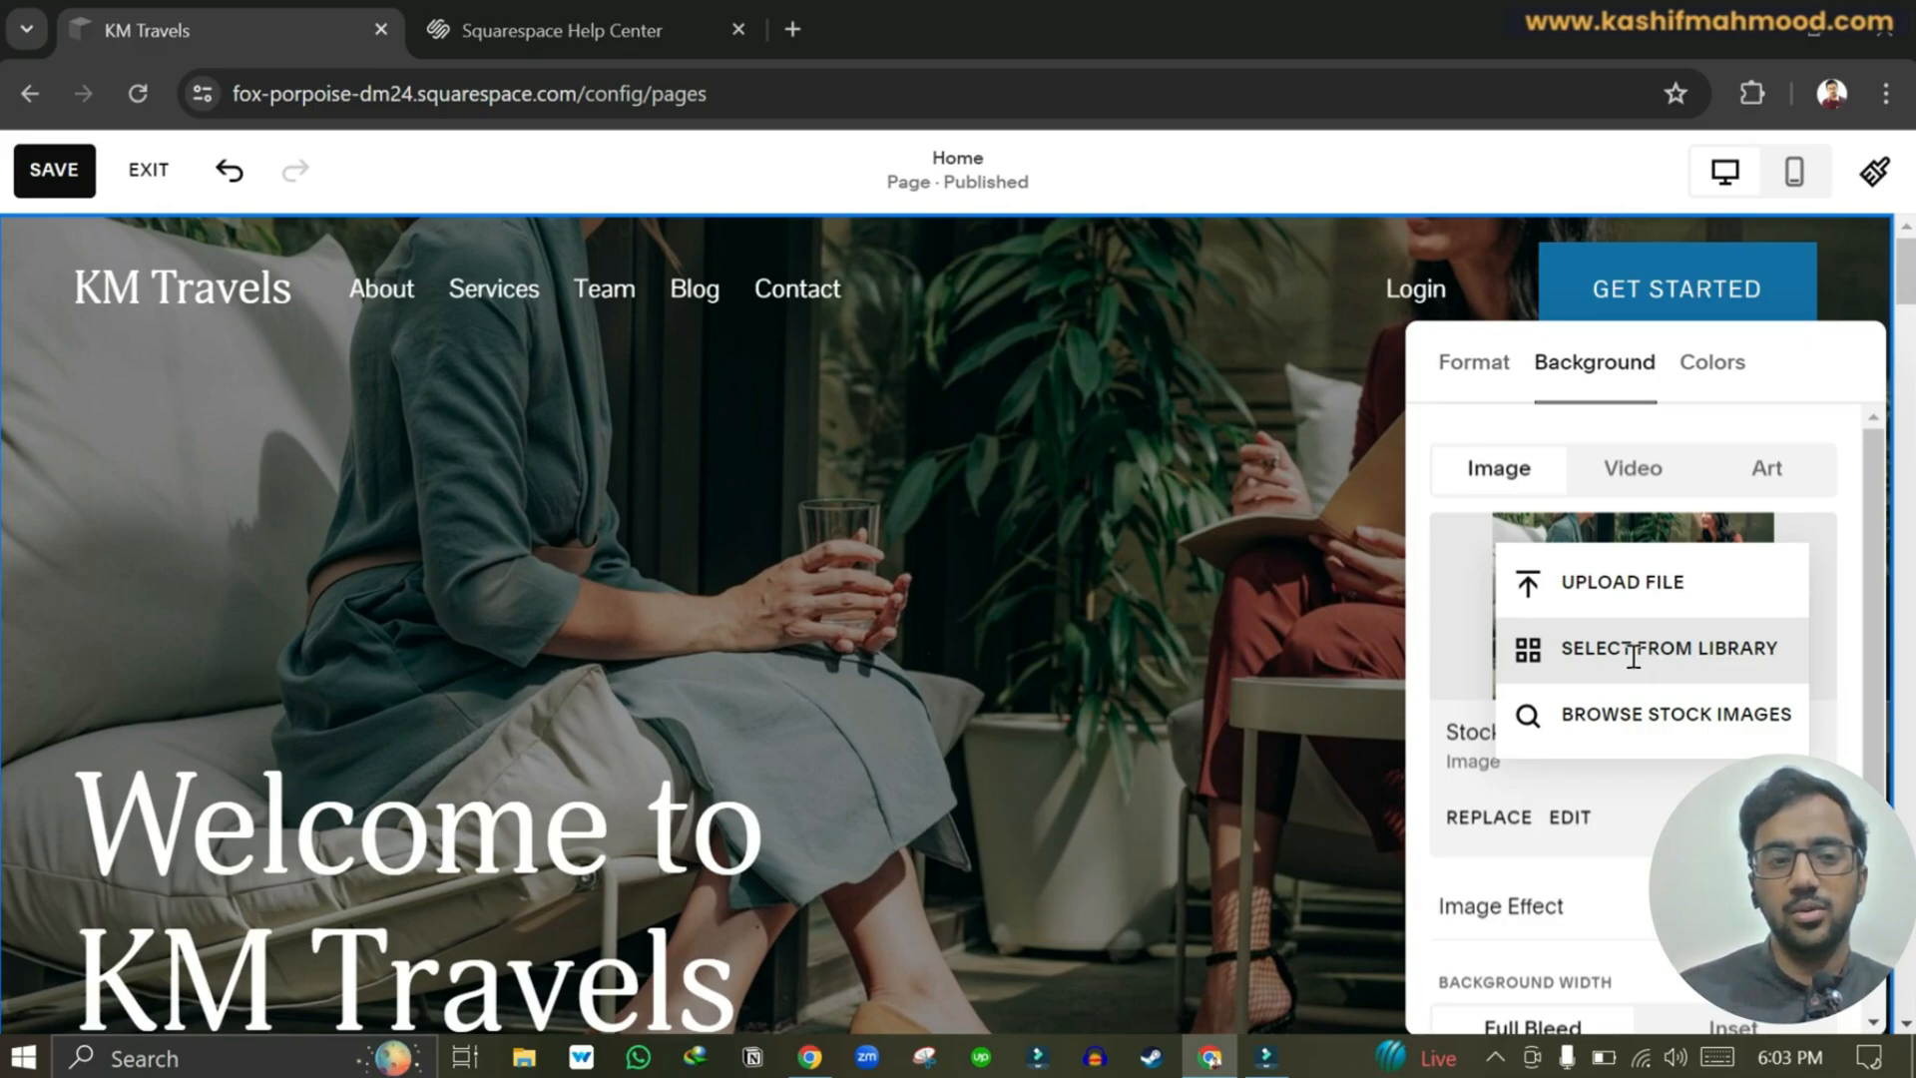
{"action": "left_click", "coordinate": [1642, 714]}
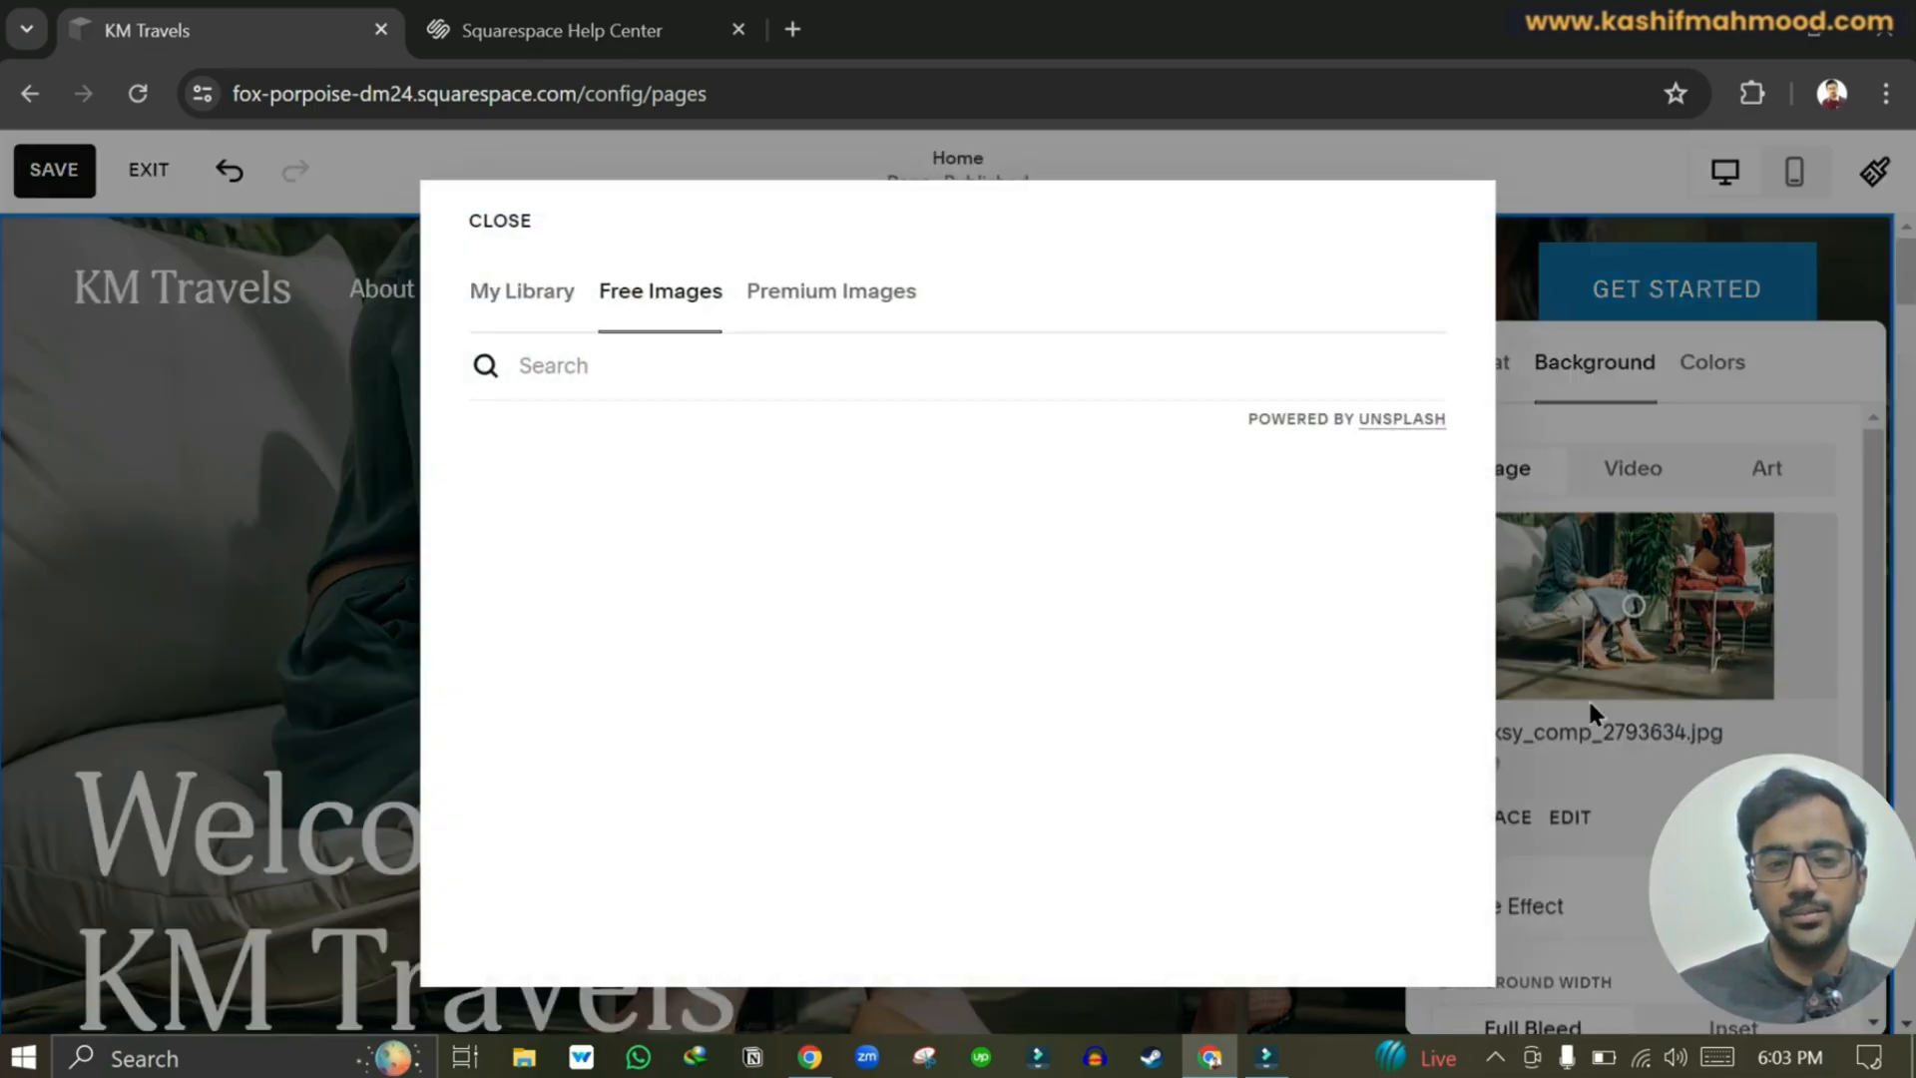
Search free images for 'travel' and add the person-on-desert-rocks photo as the hero background.
{"action": "left_click", "coordinate": [713, 371]}
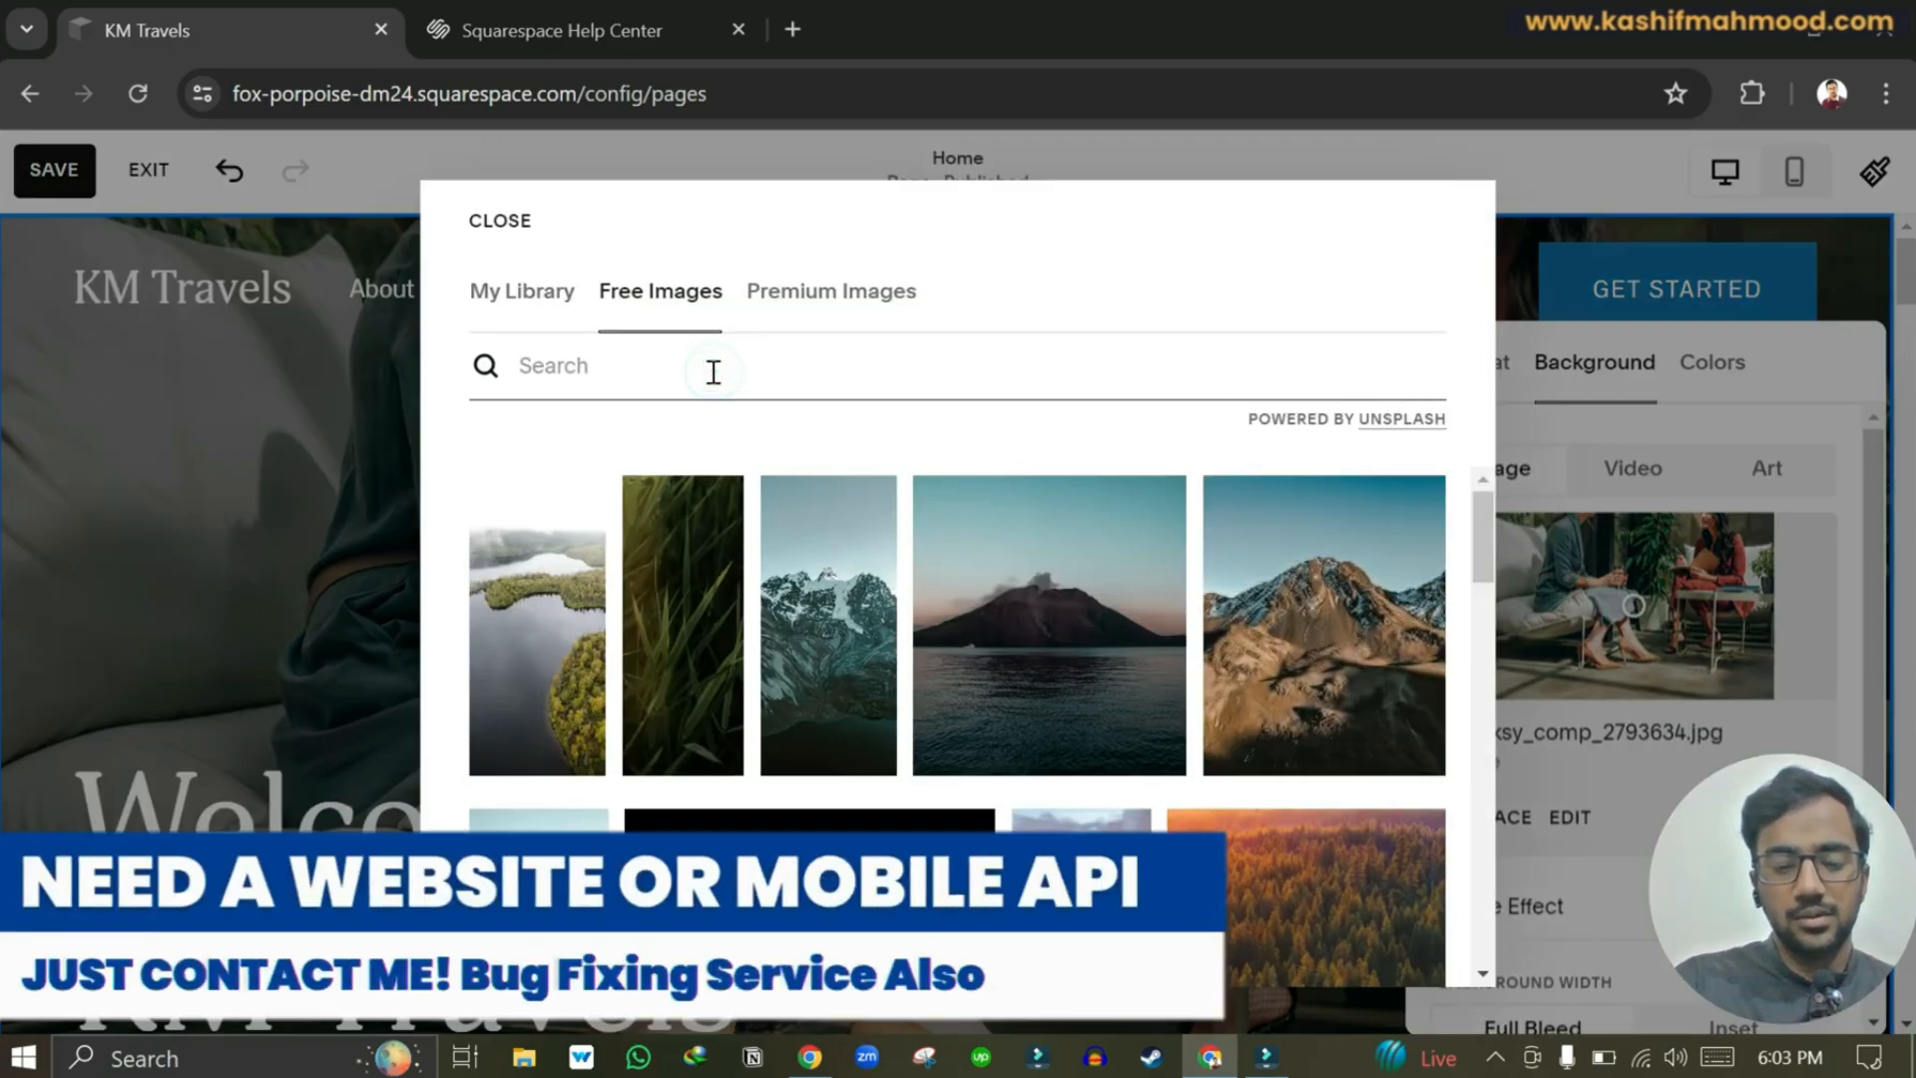
{"action": "type", "text": "travel"}
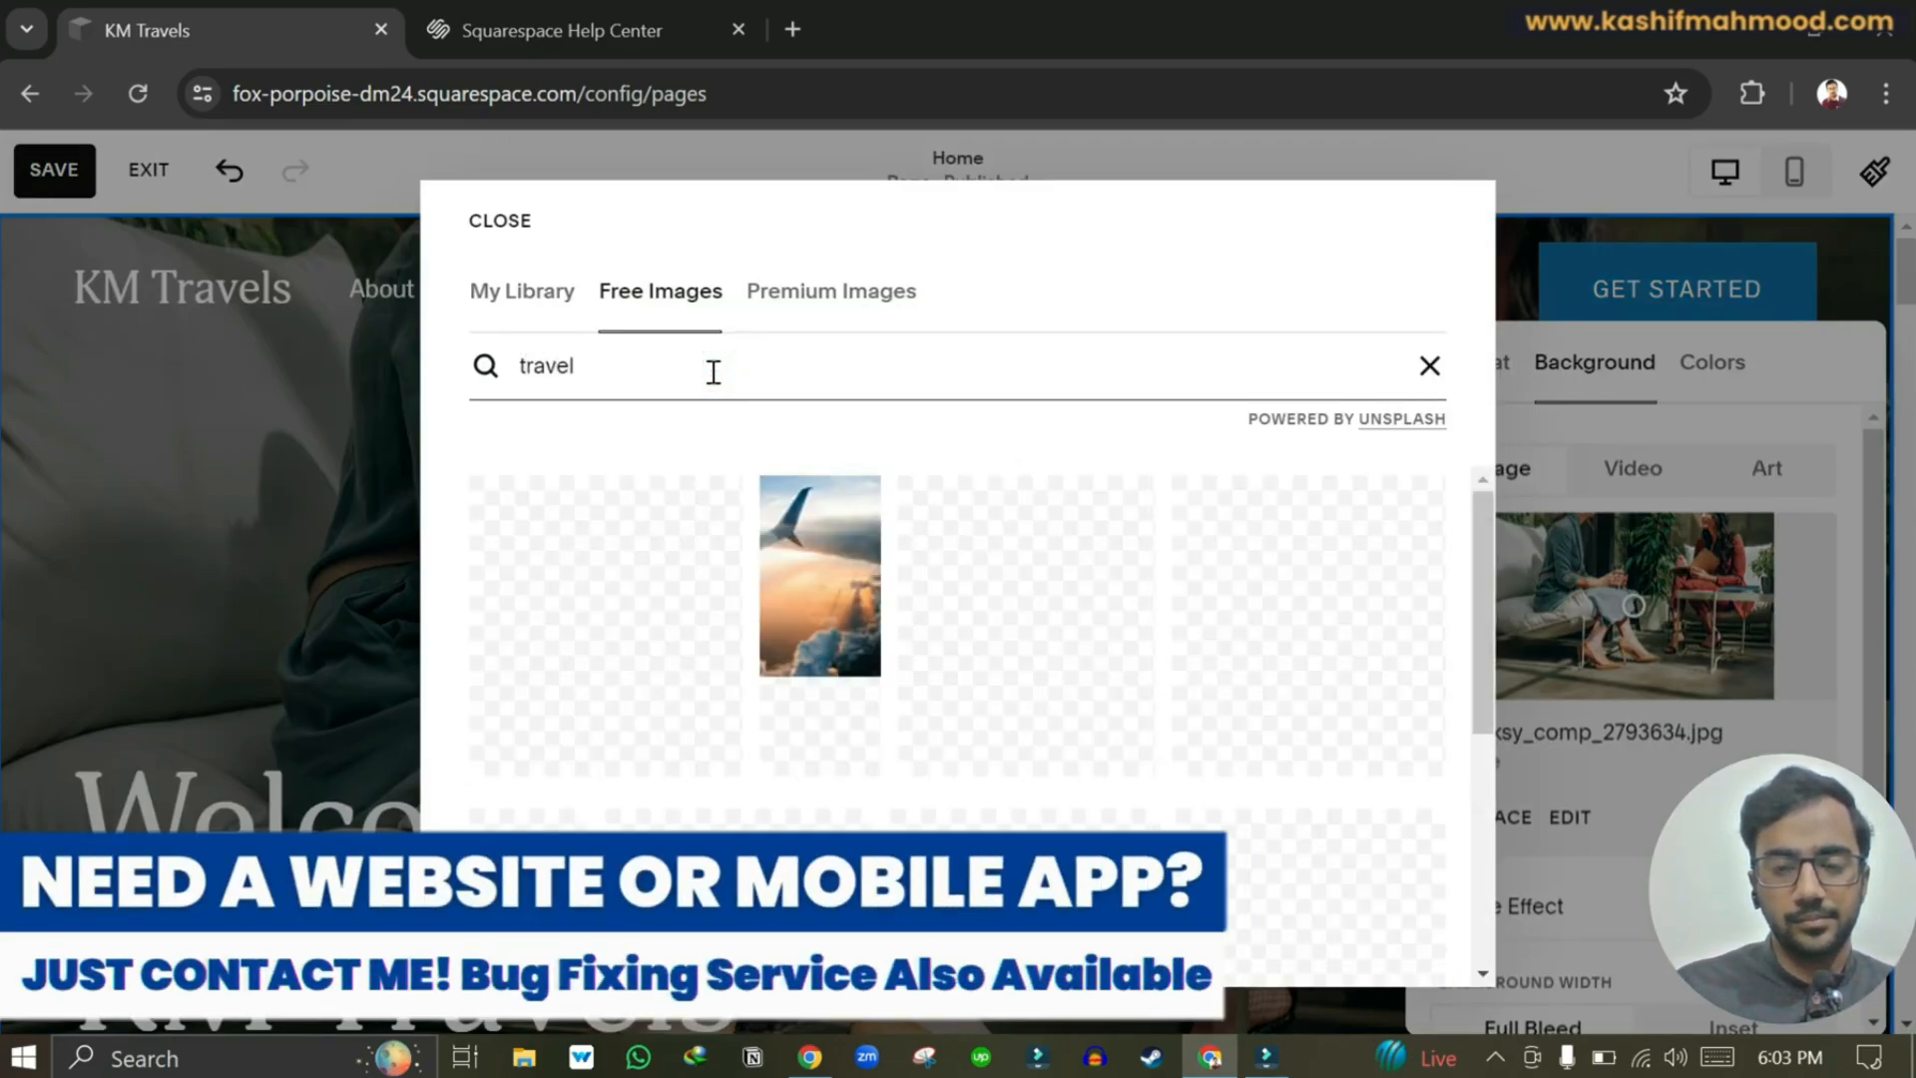
{"action": "scroll", "coordinate": [1018, 639], "scroll_direction": "down", "scroll_amount": 3}
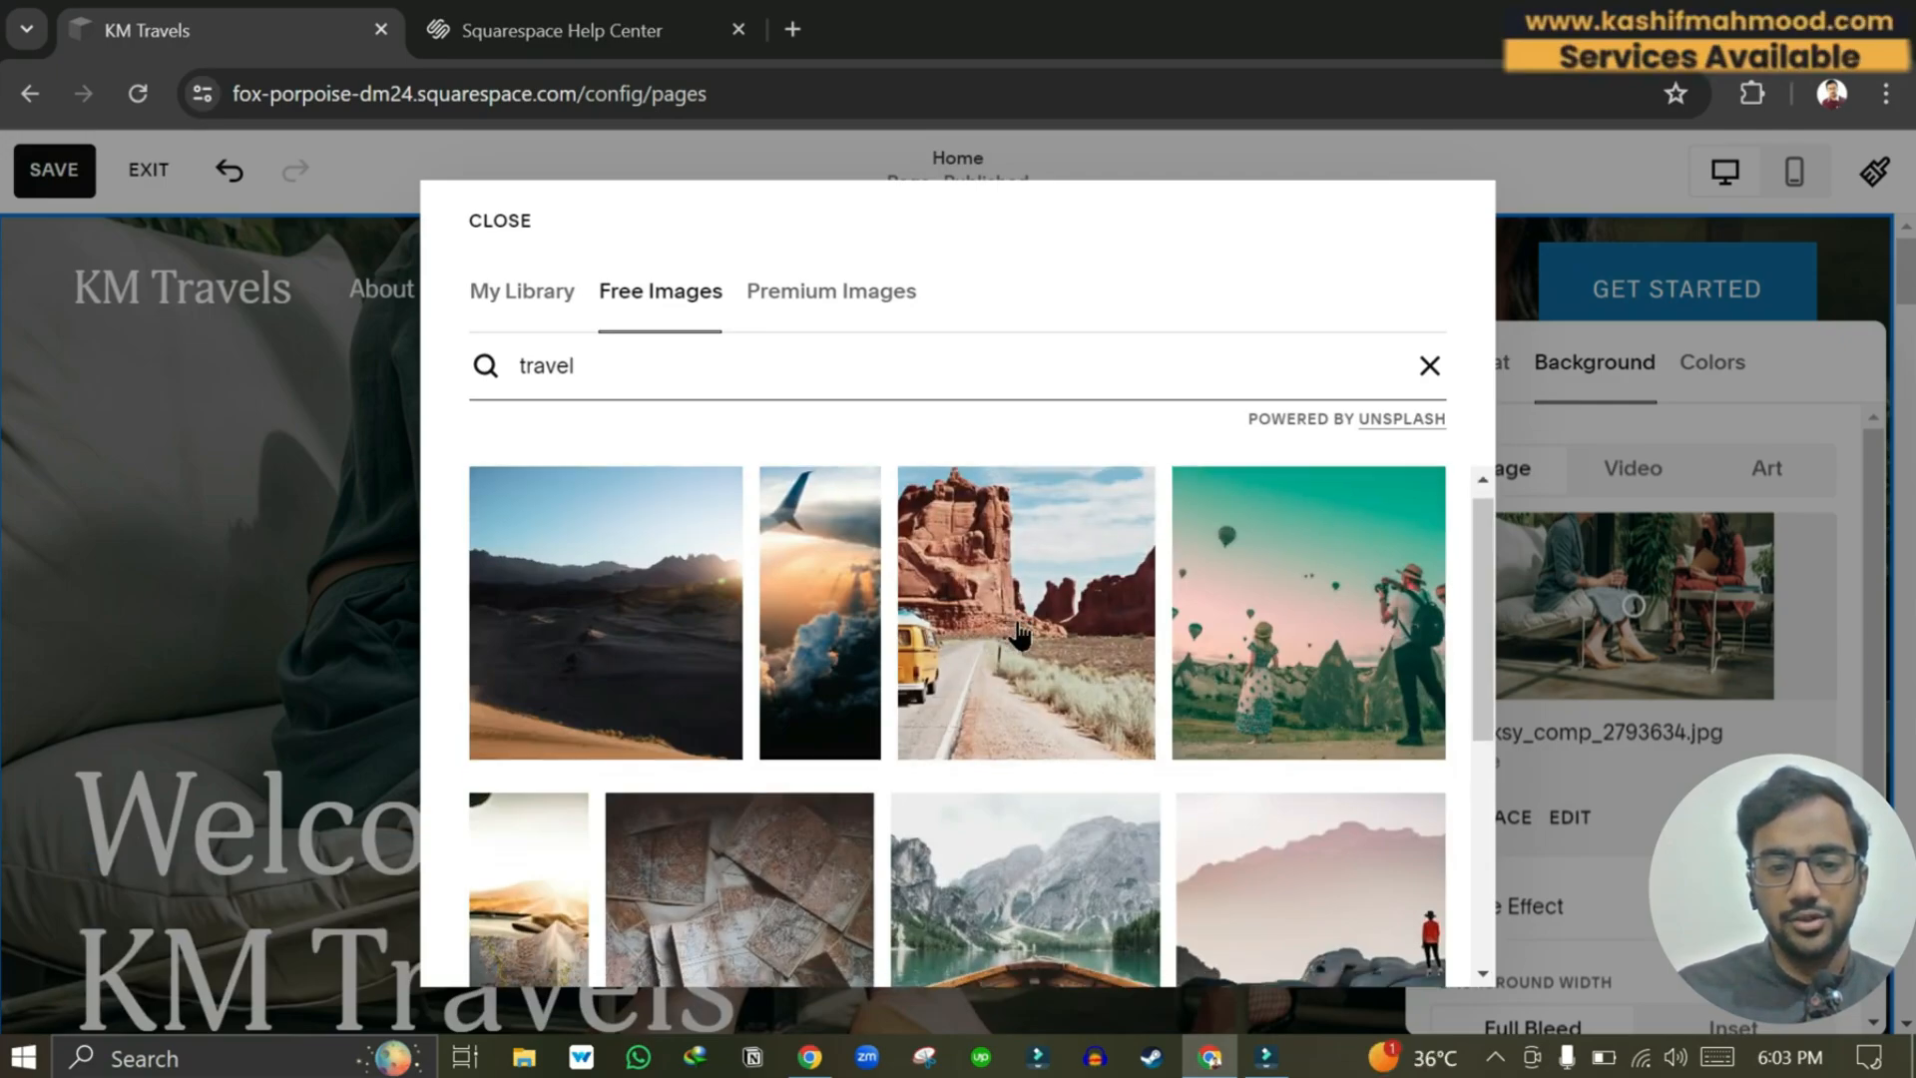
{"action": "scroll", "coordinate": [1019, 636], "scroll_direction": "up", "scroll_amount": 1}
{"action": "scroll", "coordinate": [1019, 635], "scroll_direction": "down", "scroll_amount": 3}
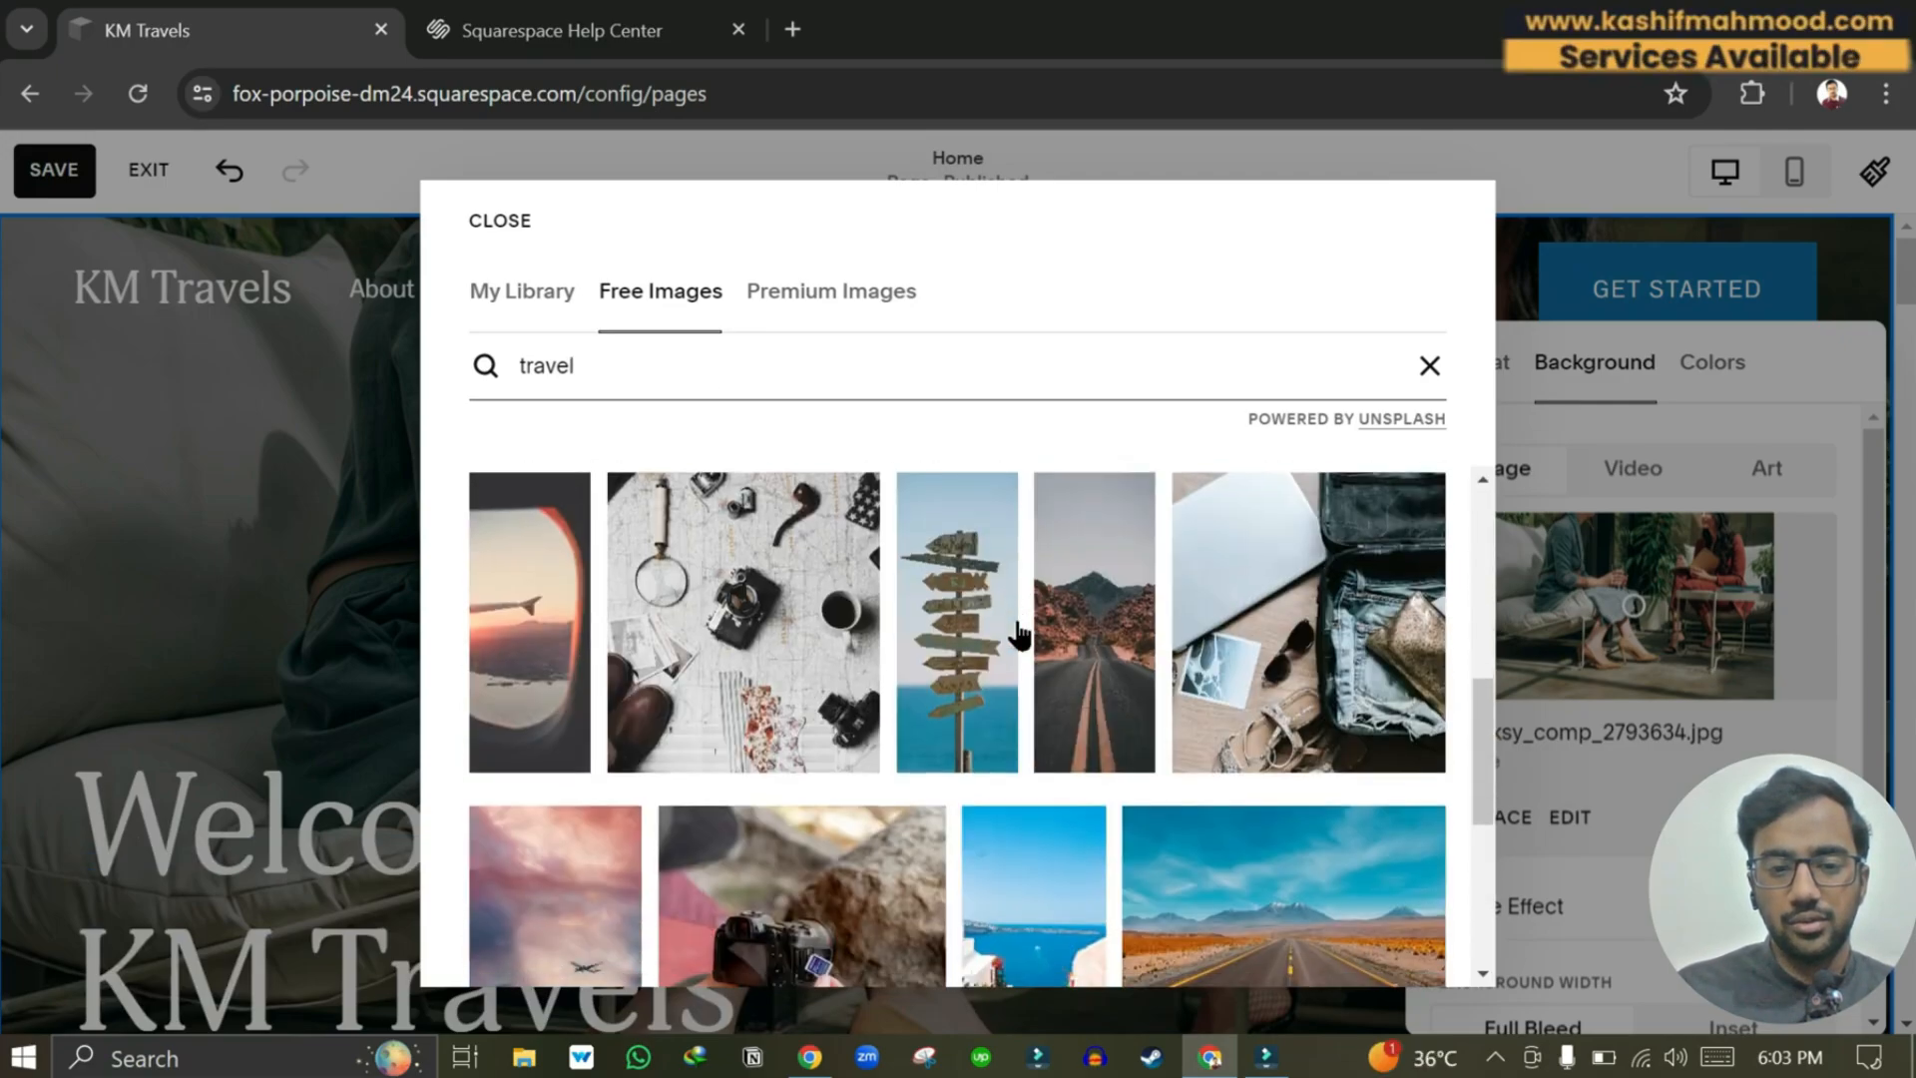
{"action": "scroll", "coordinate": [1019, 635], "scroll_direction": "up", "scroll_amount": 4}
{"action": "left_click", "coordinate": [1343, 591]}
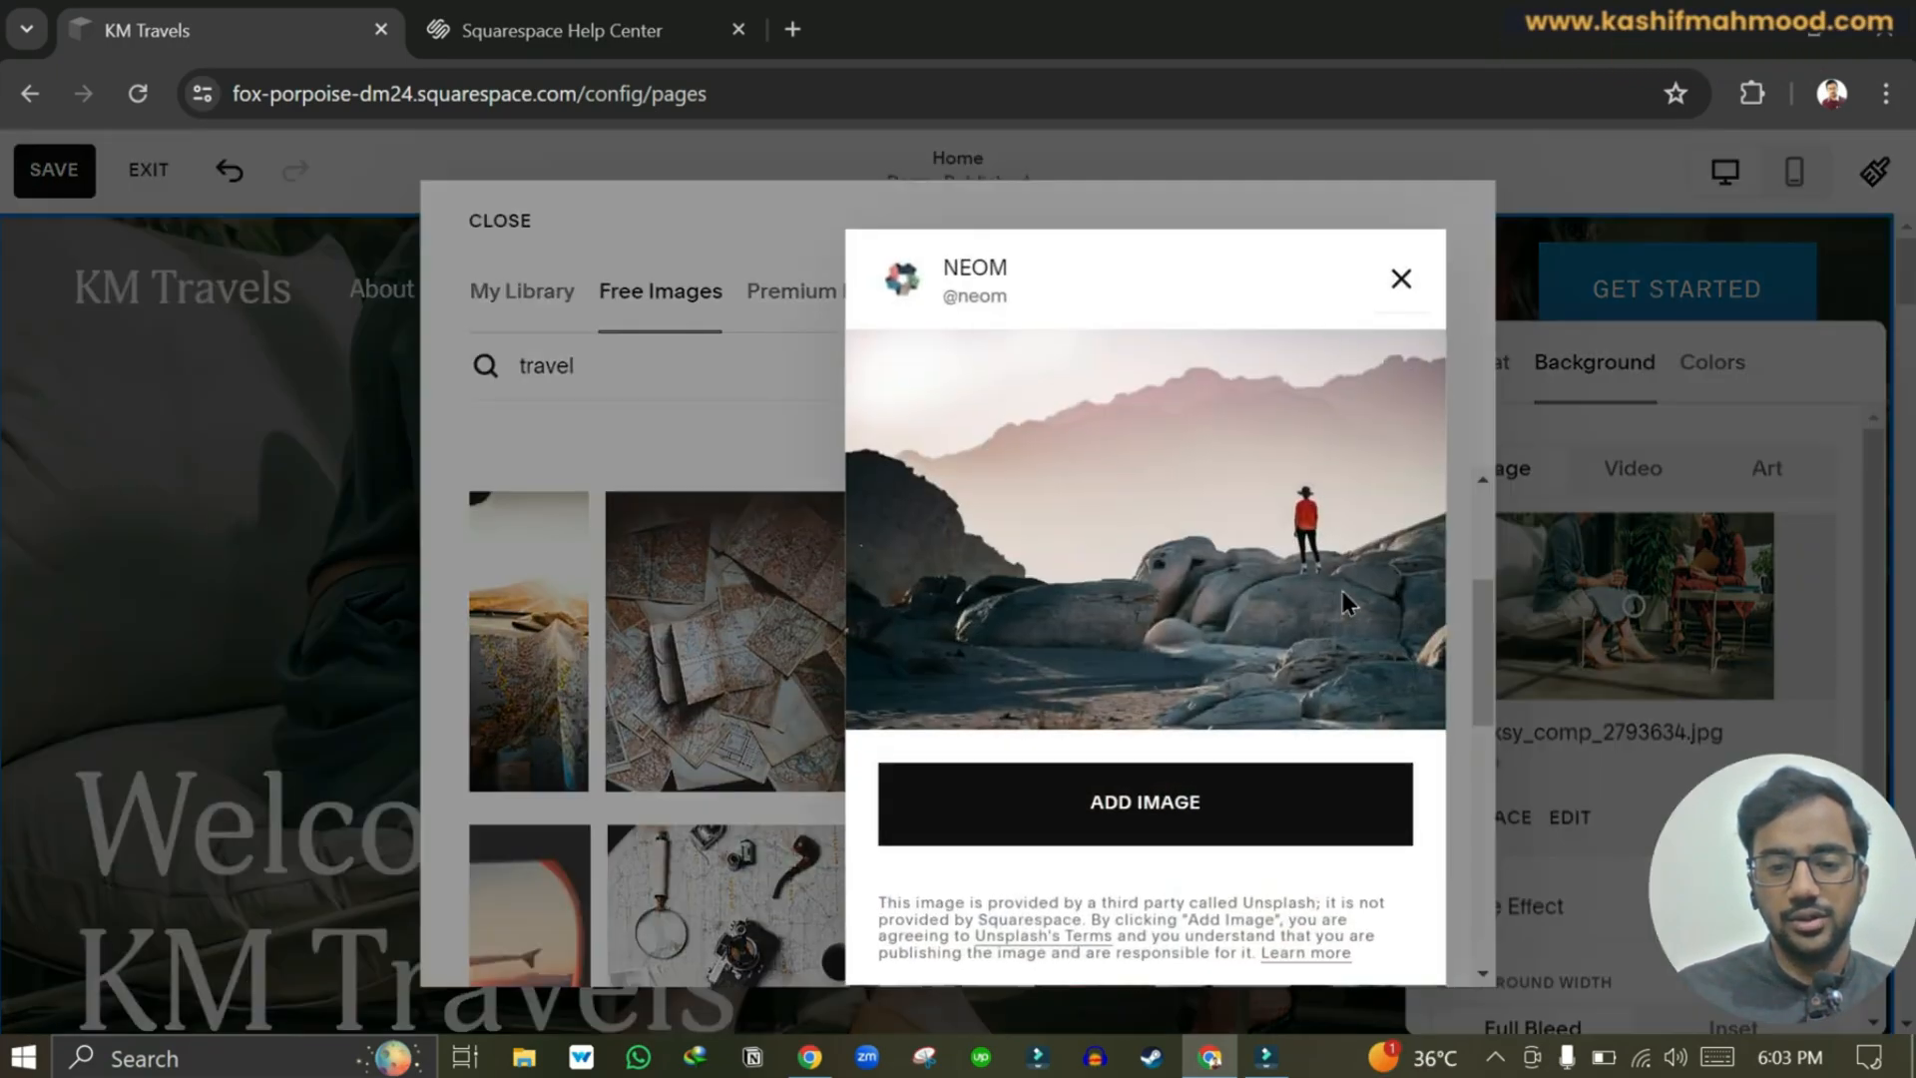
{"action": "left_click", "coordinate": [1151, 843]}
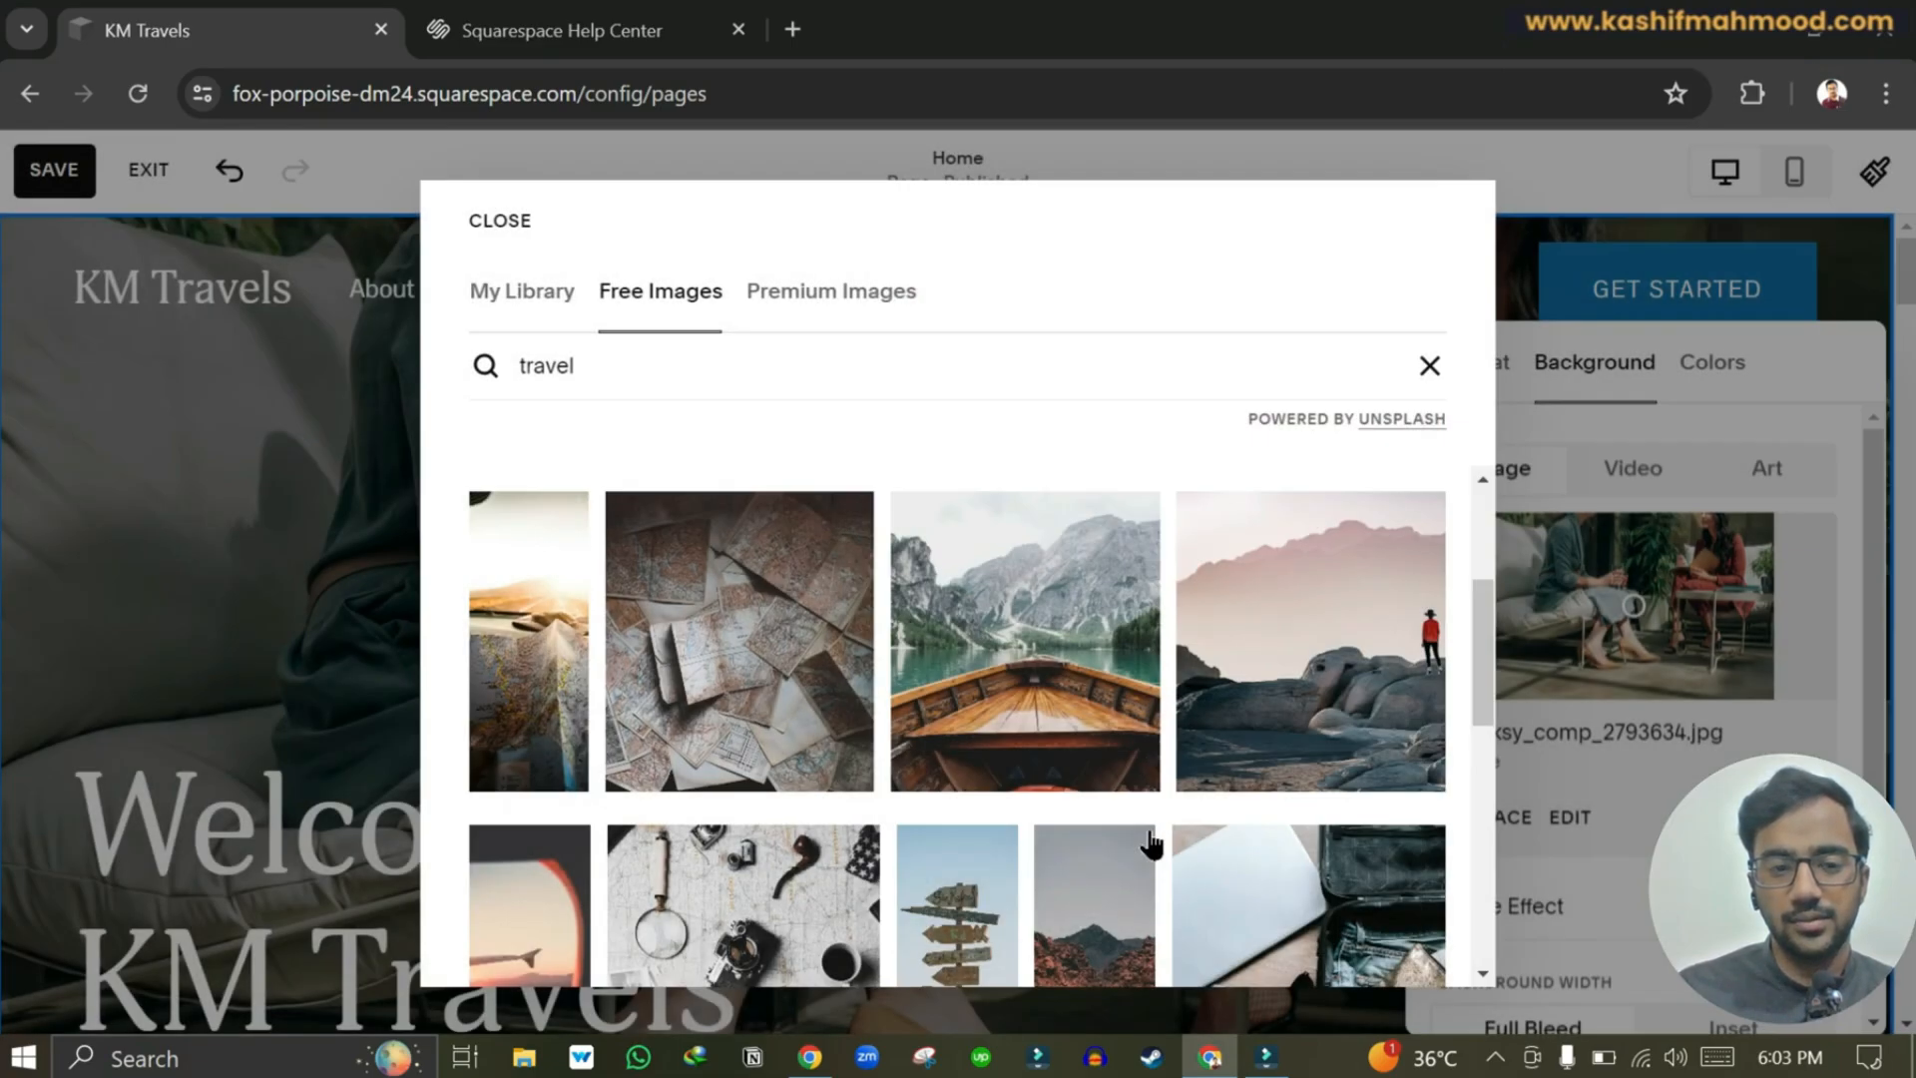
Close the background settings and review the hero with its new desert-rocks photo.
{"action": "scroll", "coordinate": [1501, 687], "scroll_direction": "down", "scroll_amount": 2}
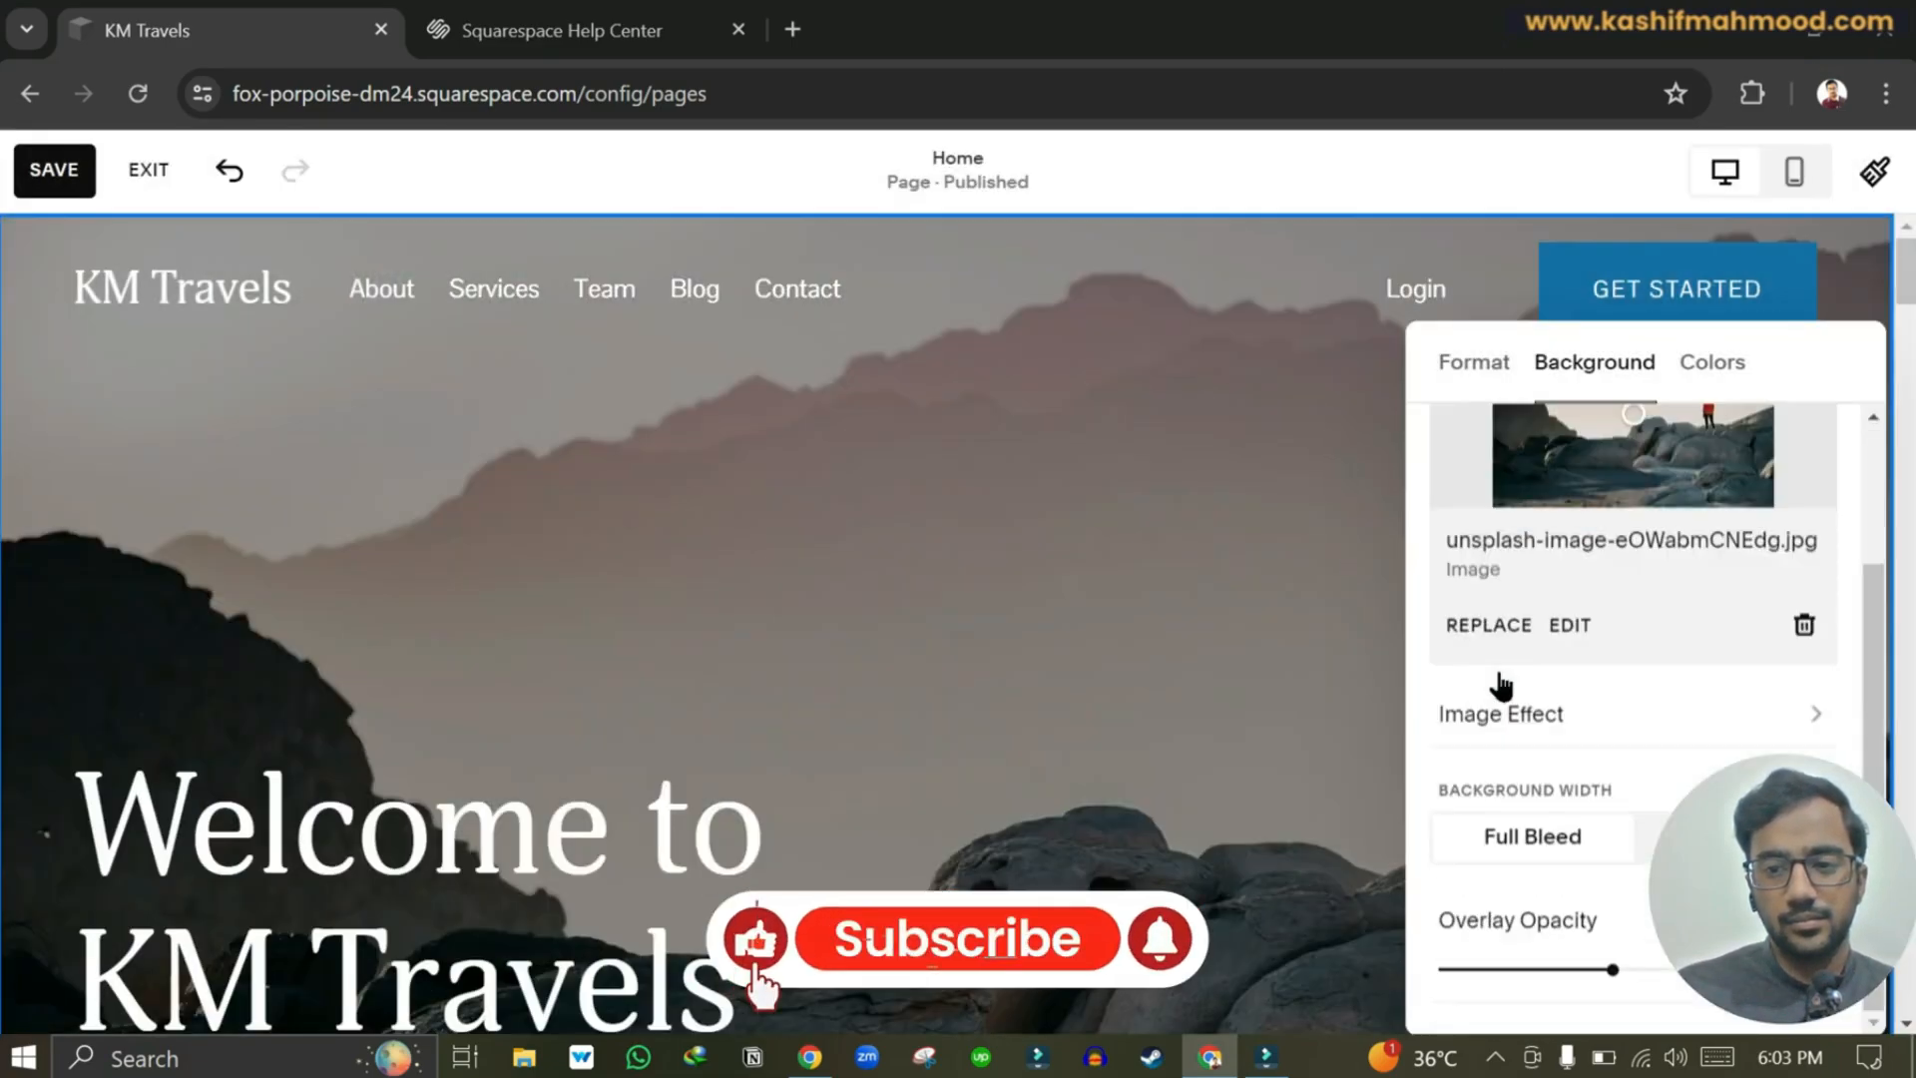
{"action": "left_click", "coordinate": [1141, 615]}
{"action": "scroll", "coordinate": [1142, 616], "scroll_direction": "down", "scroll_amount": 5}
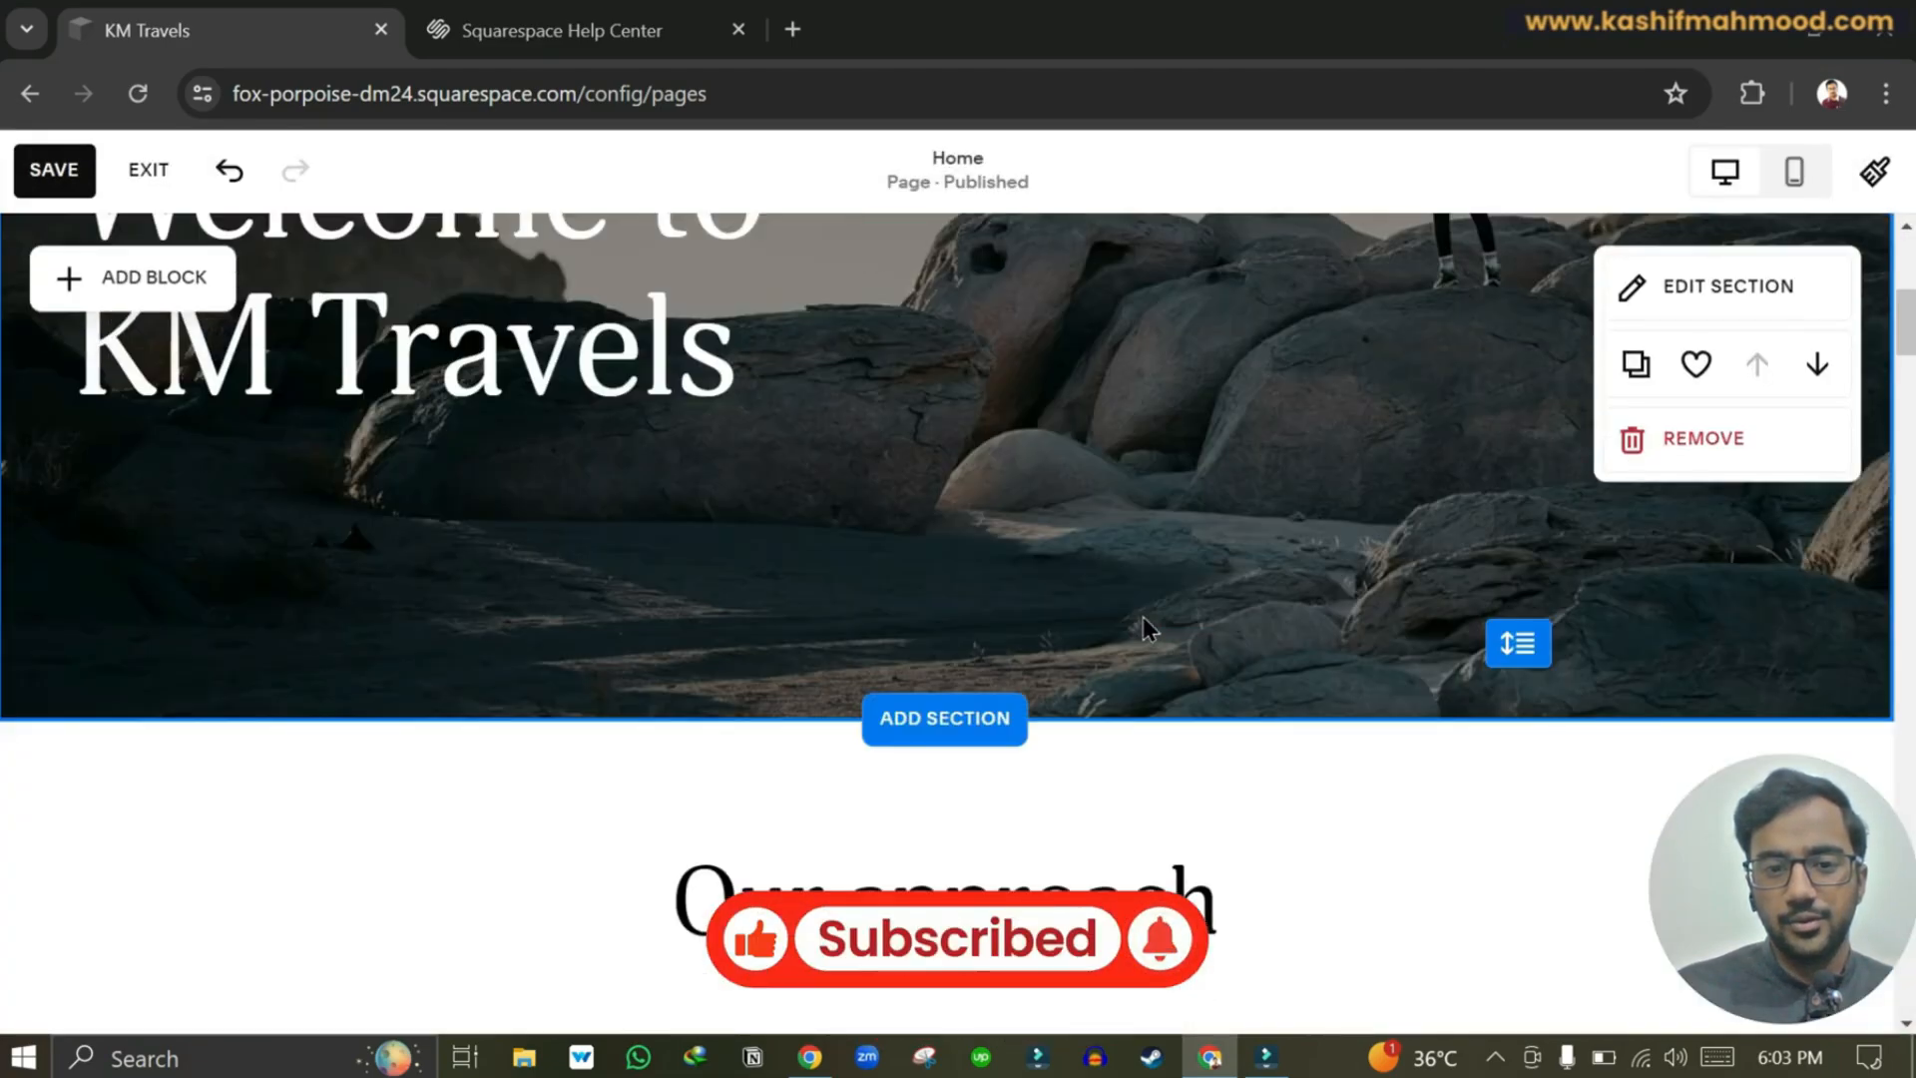
{"action": "scroll", "coordinate": [1141, 617], "scroll_direction": "down", "scroll_amount": 6}
{"action": "scroll", "coordinate": [1138, 609], "scroll_direction": "up", "scroll_amount": 4}
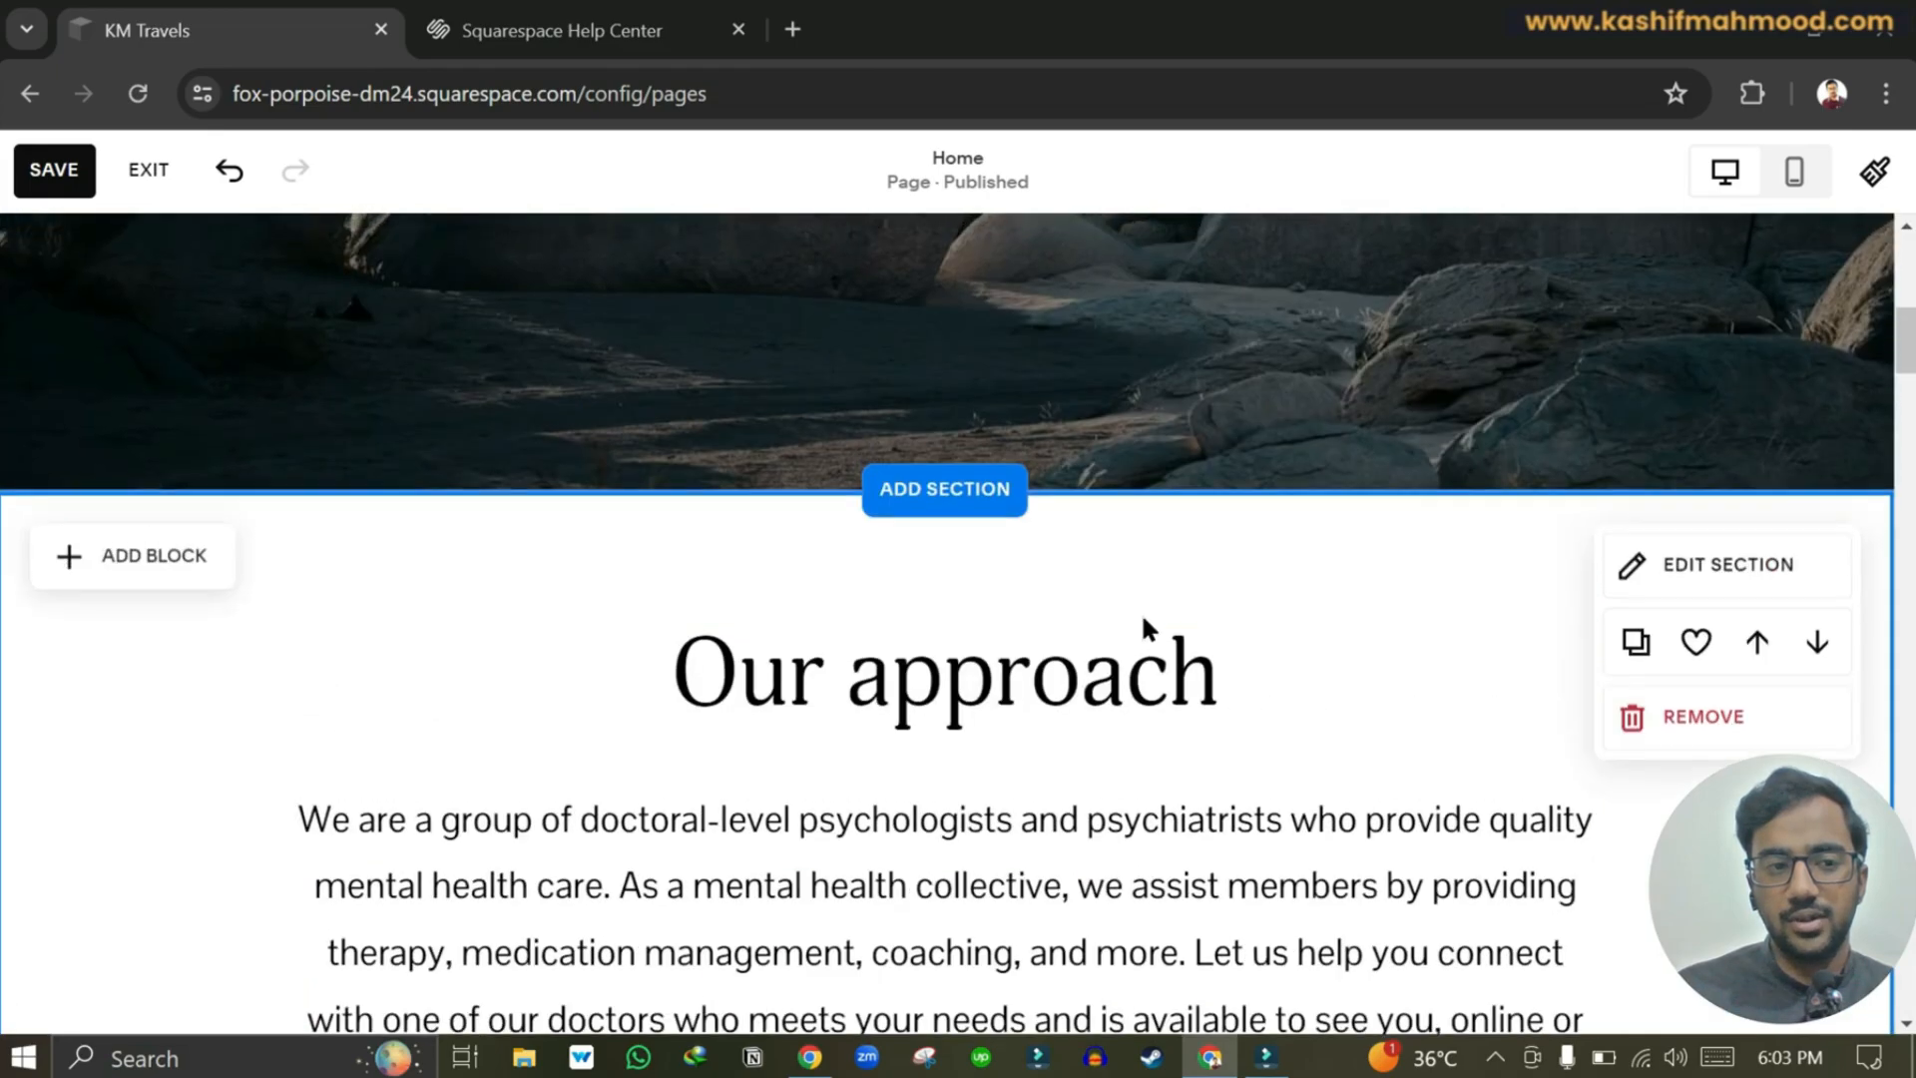
{"action": "scroll", "coordinate": [1141, 617], "scroll_direction": "up", "scroll_amount": 5}
Save the homepage, select the 'safe space' section image and its edit options, then exit the editor.
{"action": "left_click", "coordinate": [54, 169]}
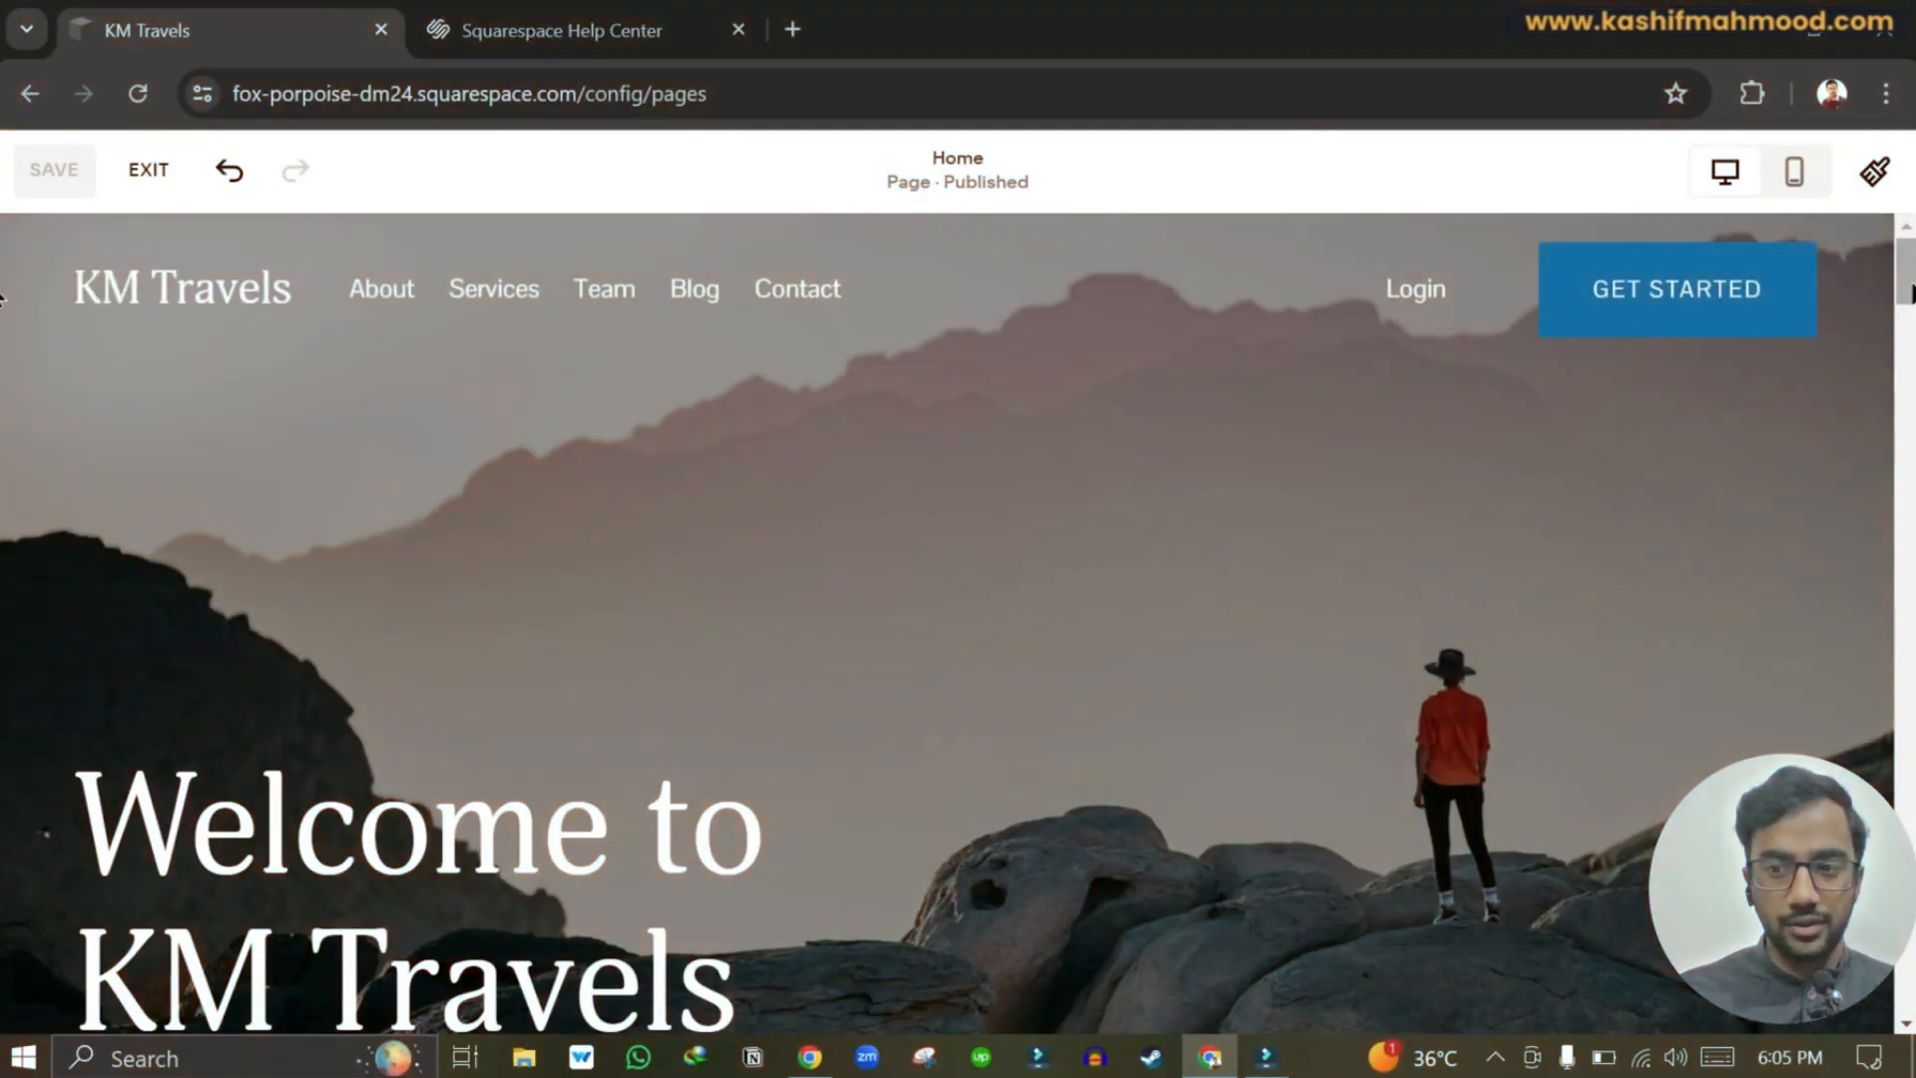
{"action": "scroll", "coordinate": [2, 454], "scroll_direction": "down", "scroll_amount": 8}
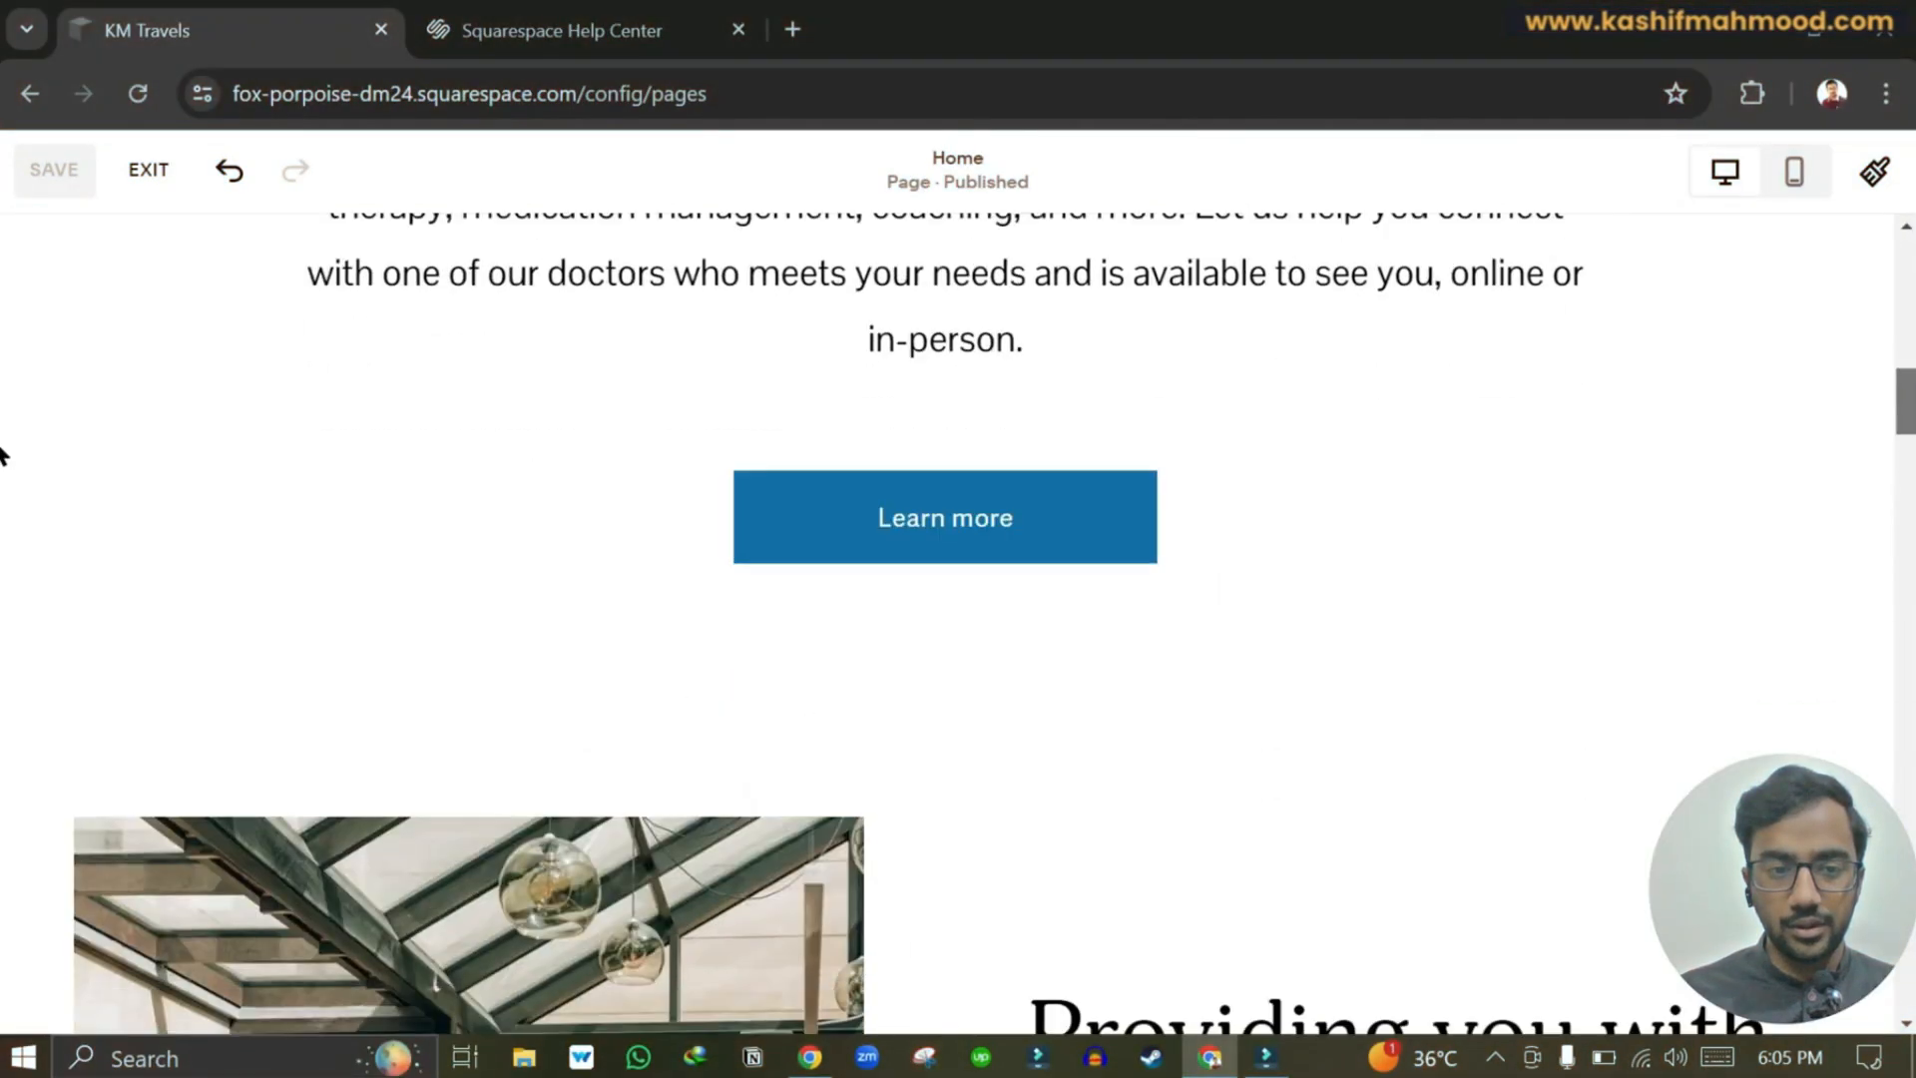
{"action": "scroll", "coordinate": [2, 454], "scroll_direction": "down", "scroll_amount": 6}
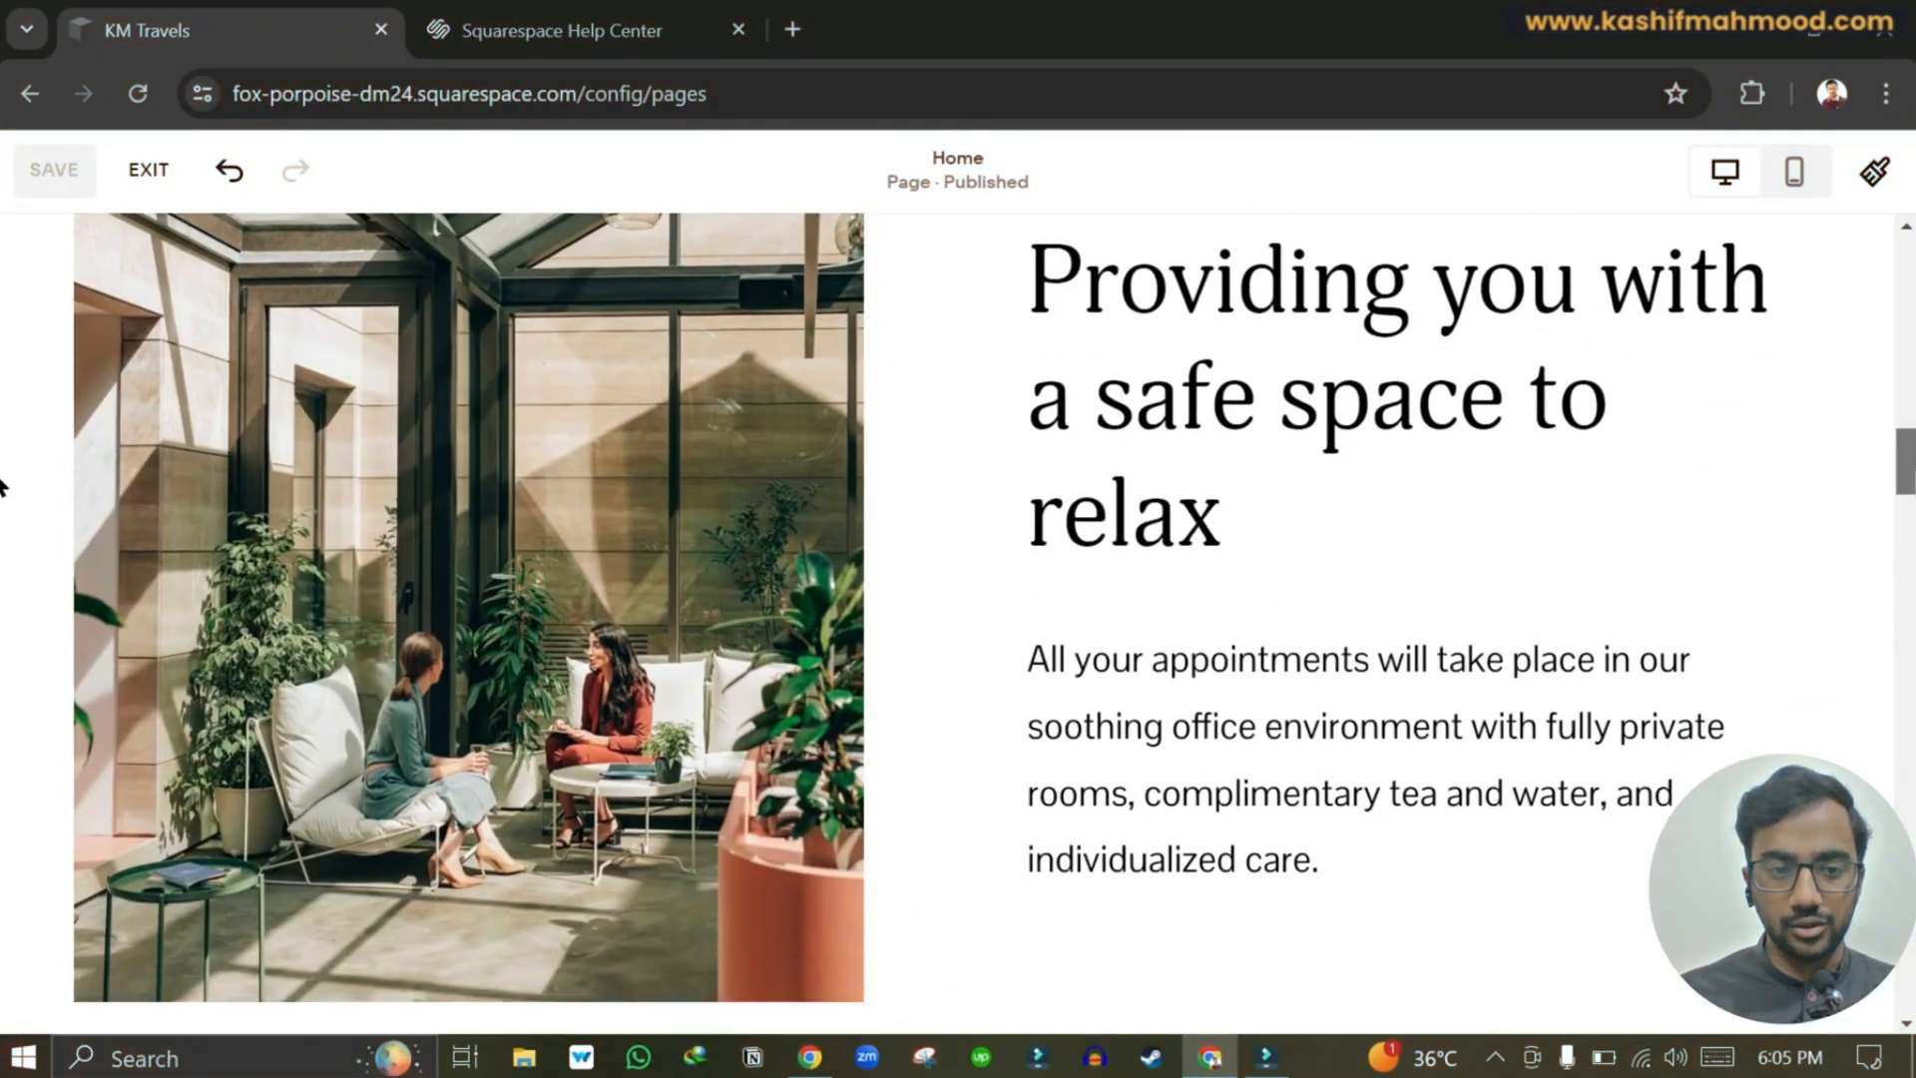
{"action": "left_click", "coordinate": [549, 446]}
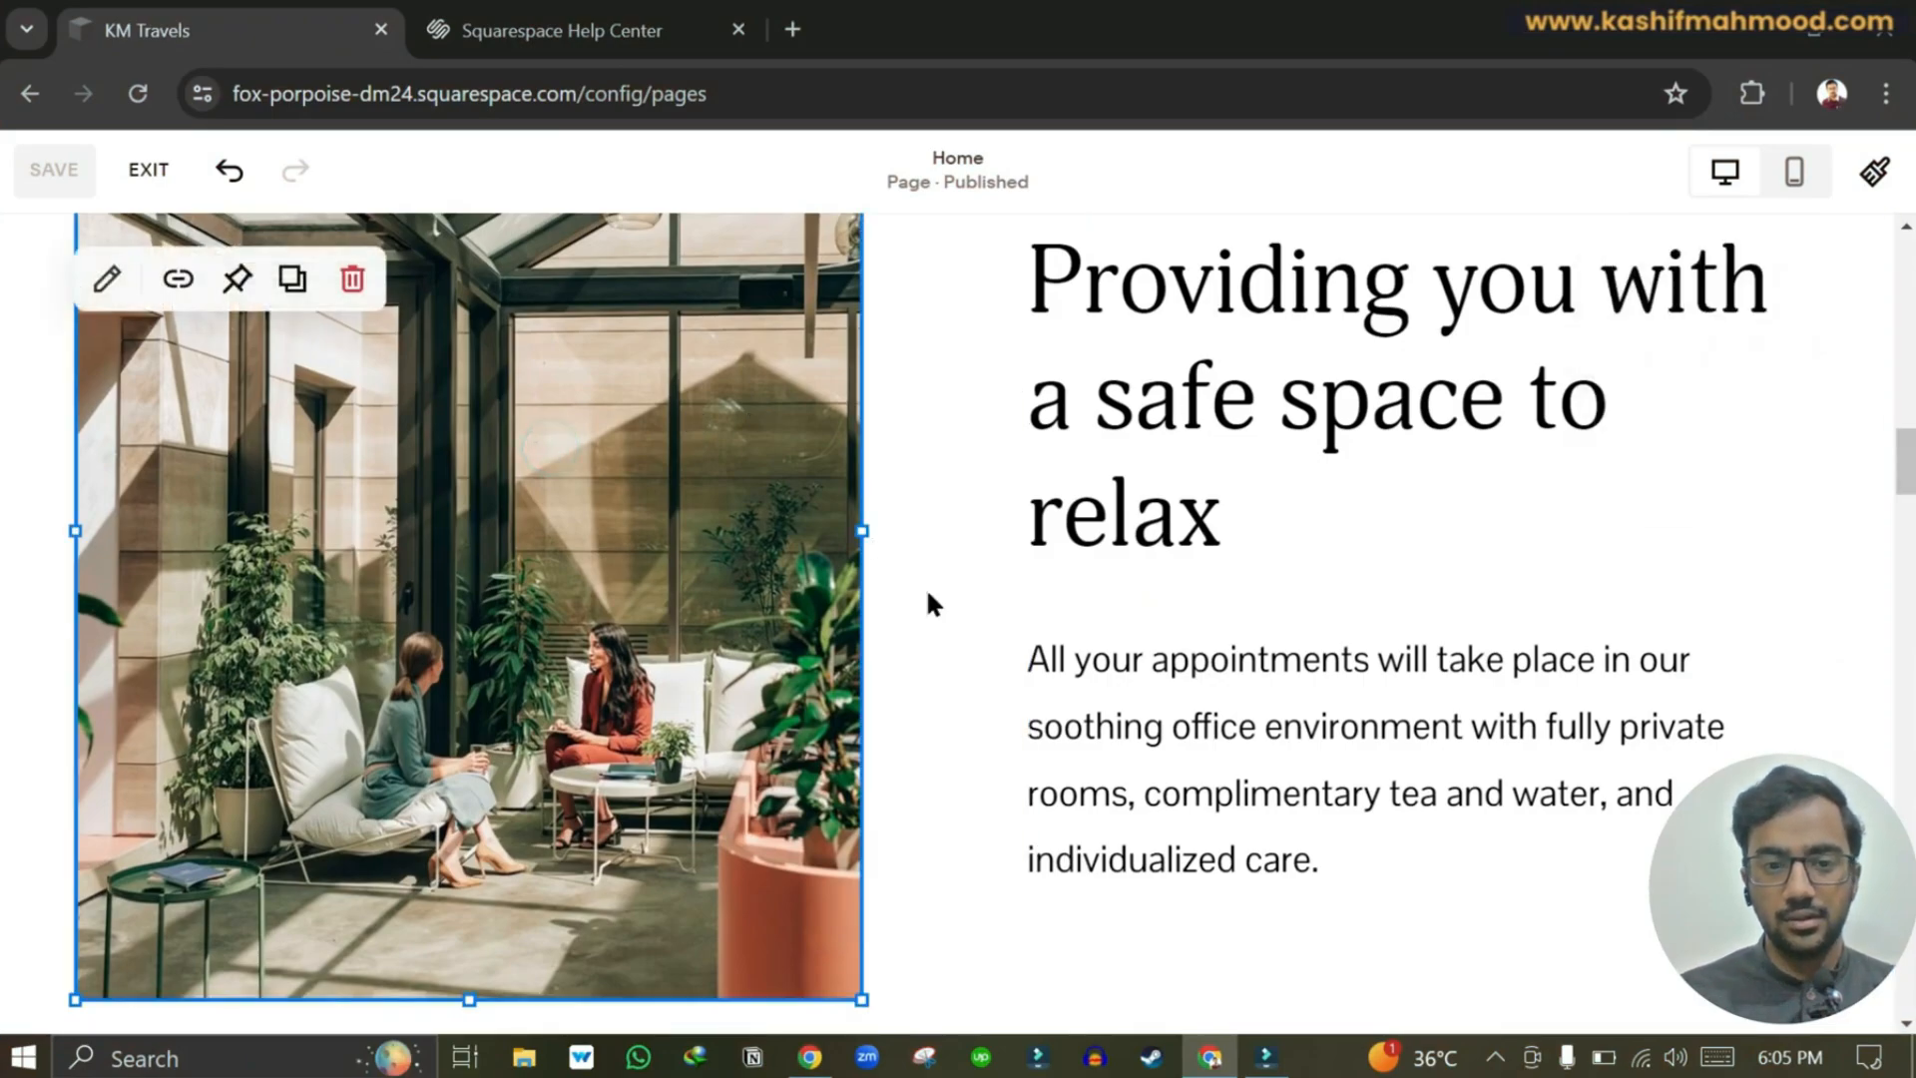
{"action": "left_click", "coordinate": [106, 284]}
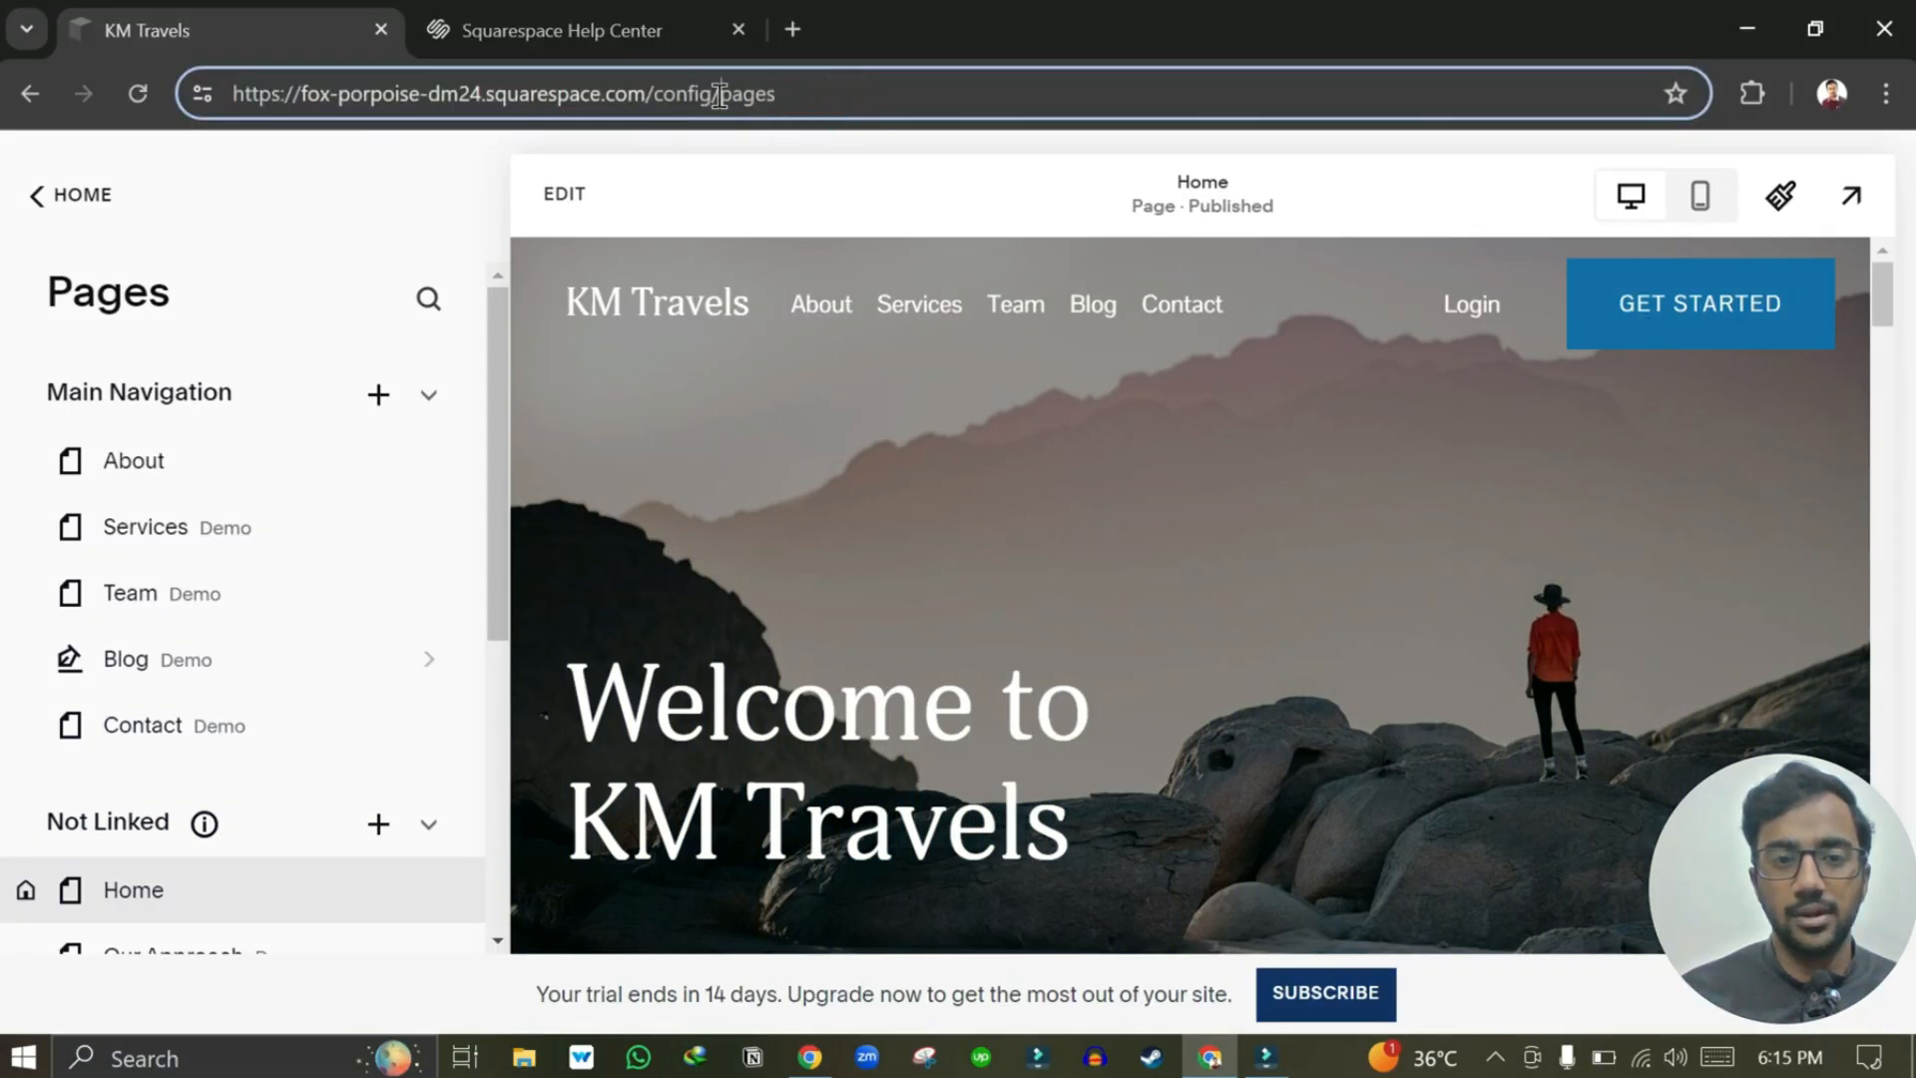
{"action": "left_click_drag", "start_coordinate": [718, 95], "coordinate": [797, 95]}
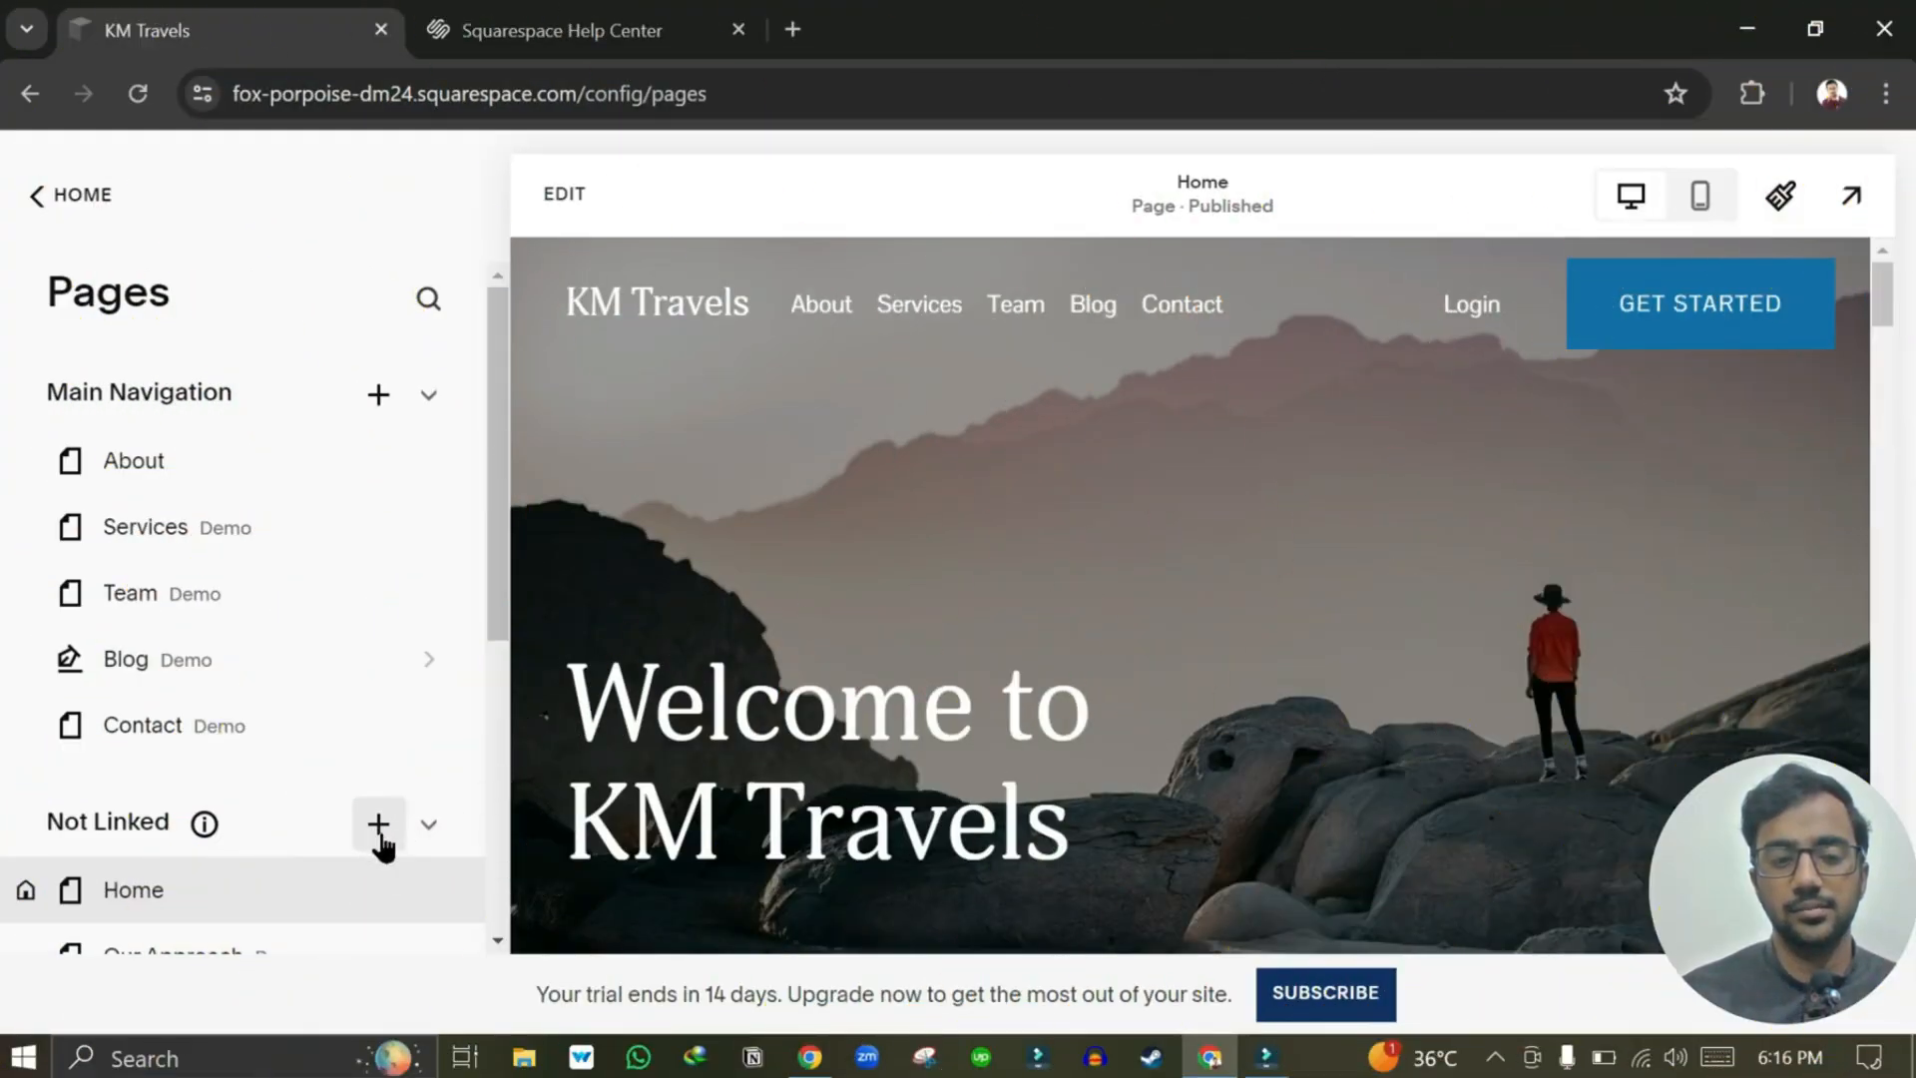
{"action": "left_click", "coordinate": [378, 836]}
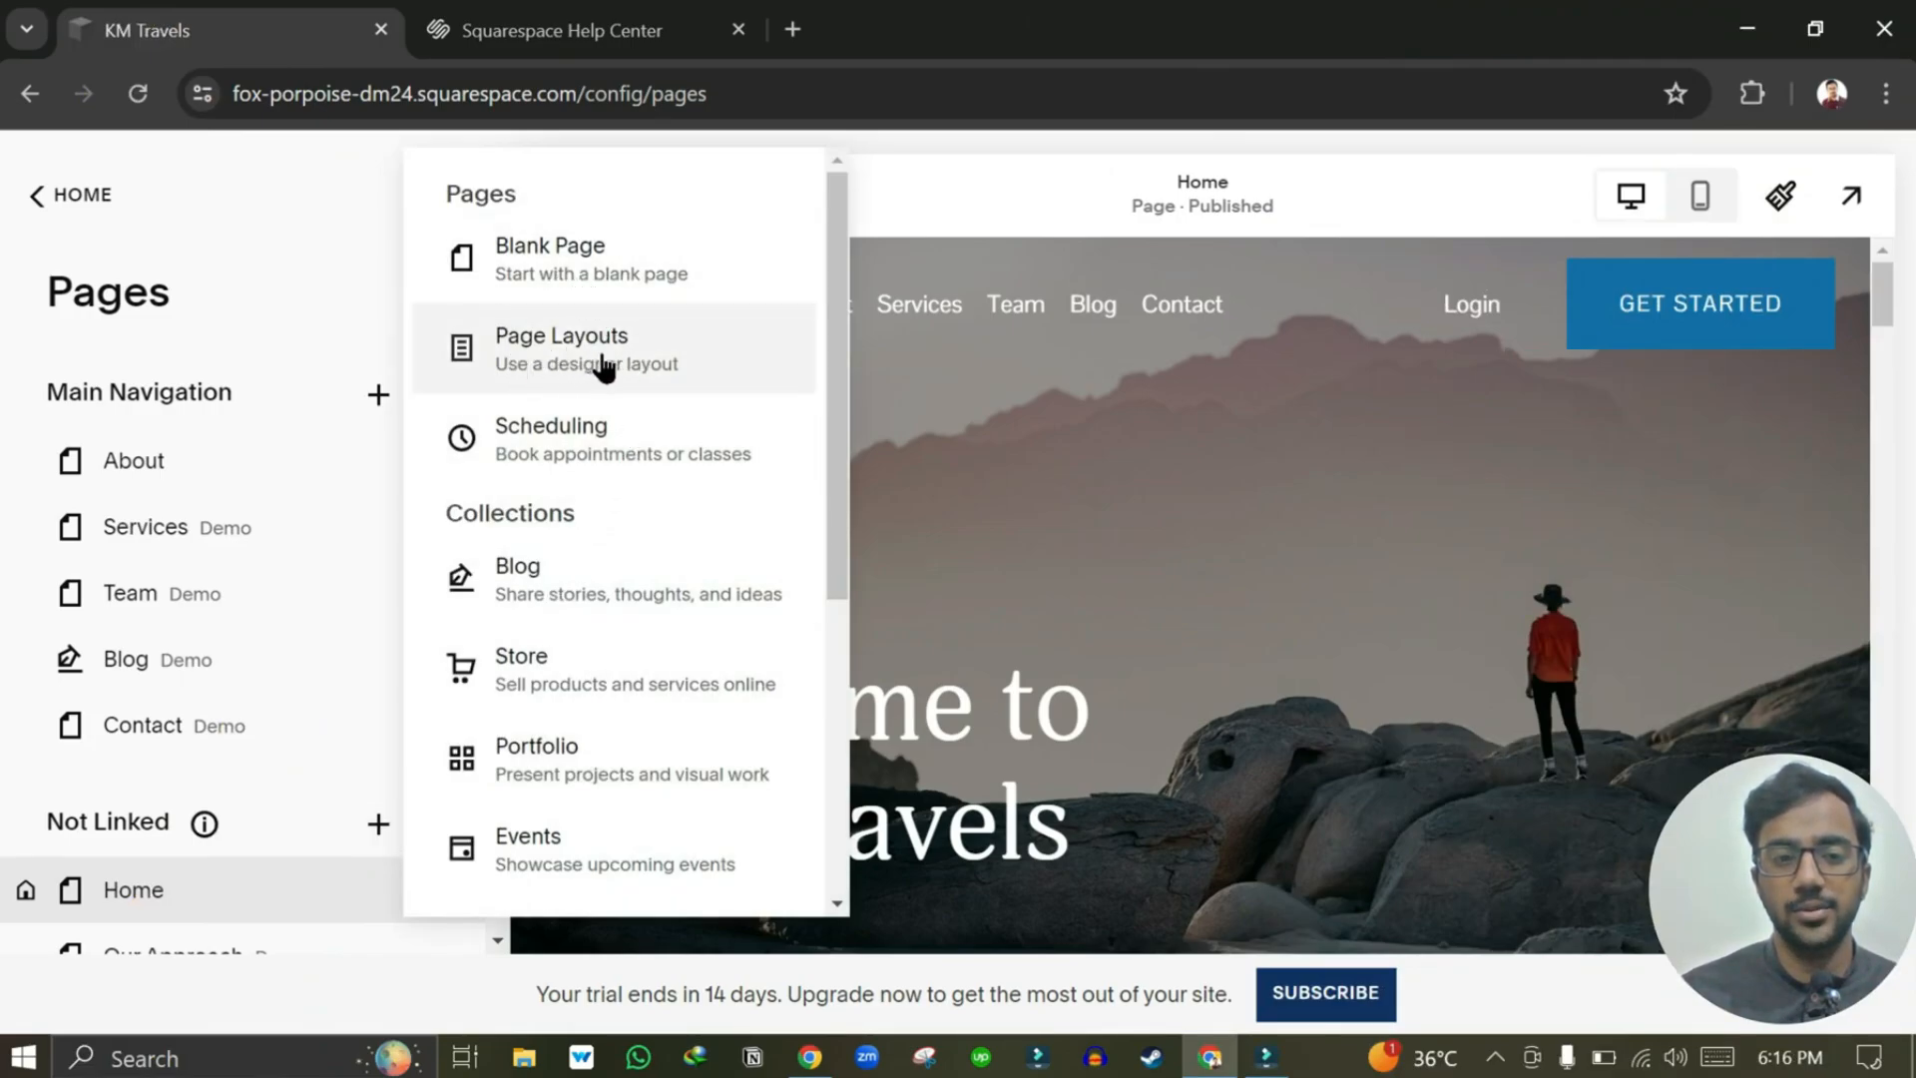
{"action": "key", "text": "Escape"}
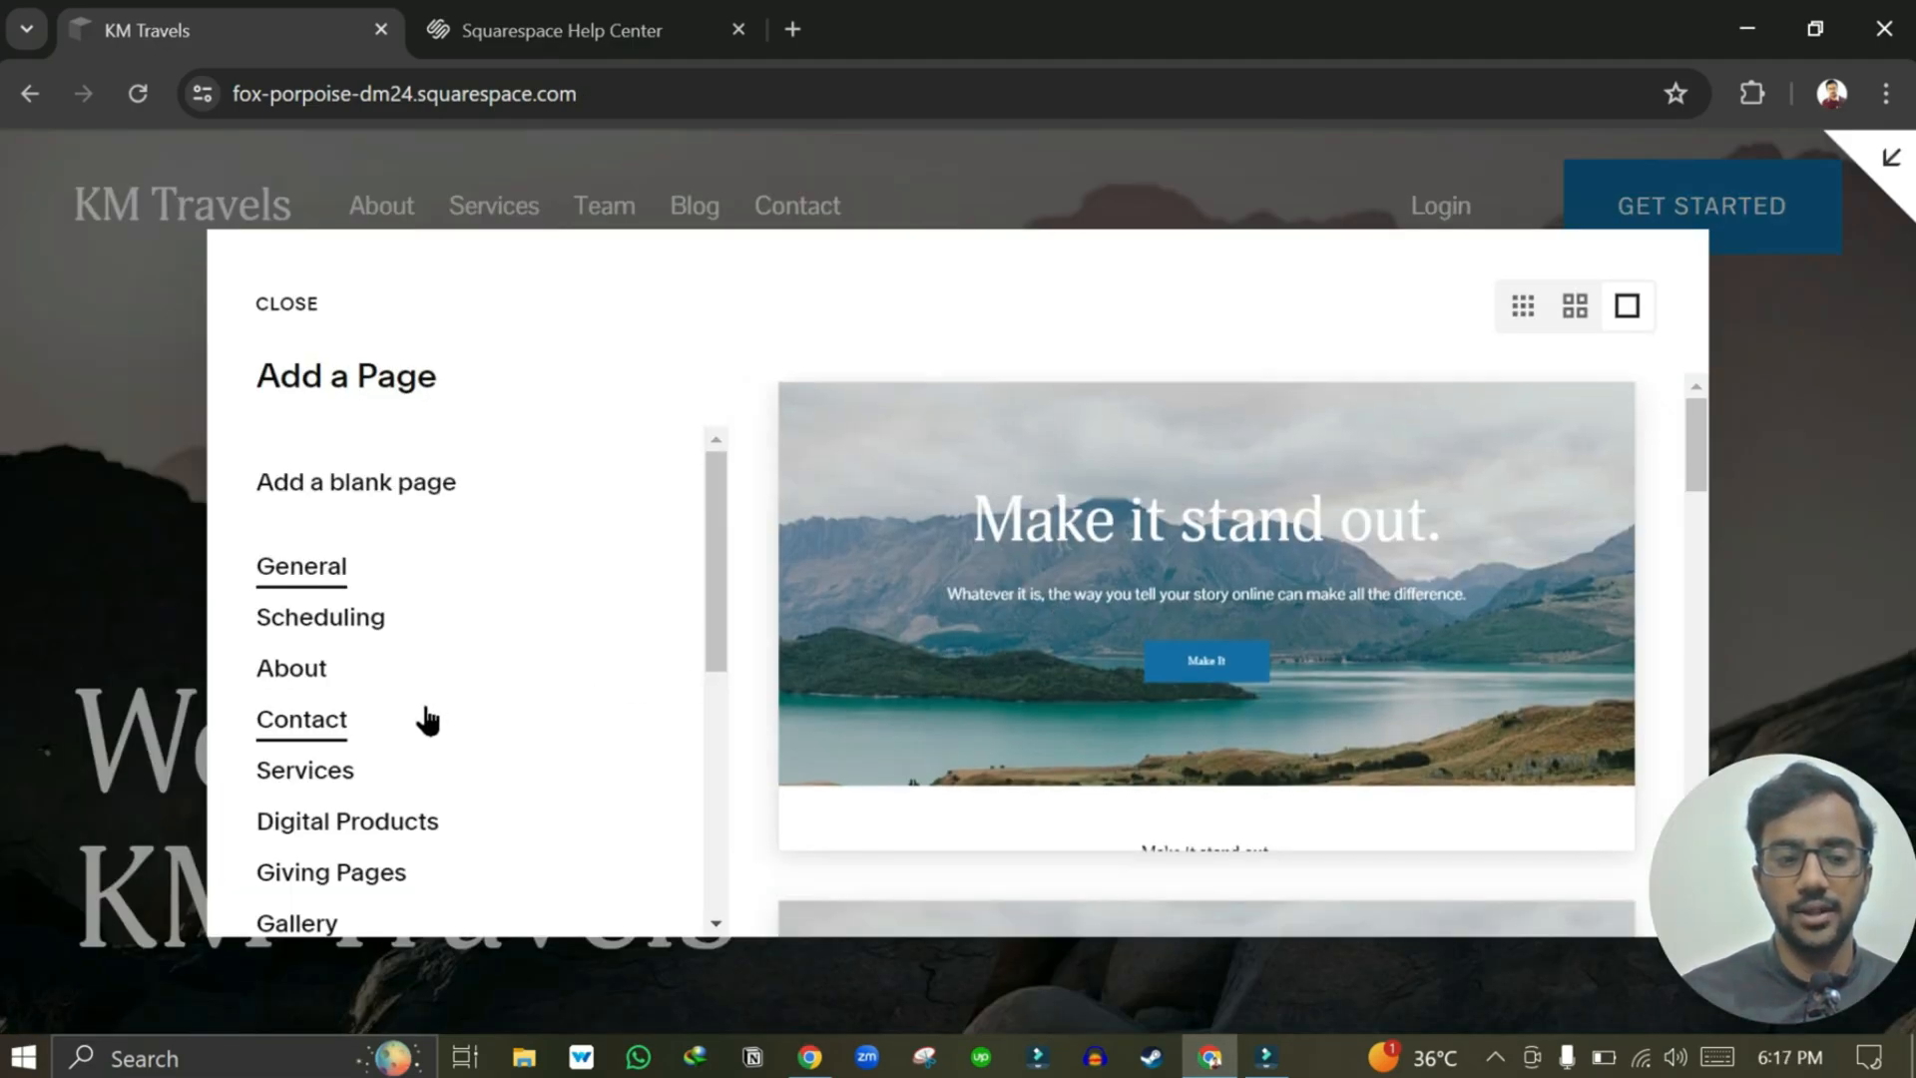
{"action": "scroll", "coordinate": [423, 718], "scroll_direction": "down", "scroll_amount": 2}
{"action": "left_click", "coordinate": [284, 703]}
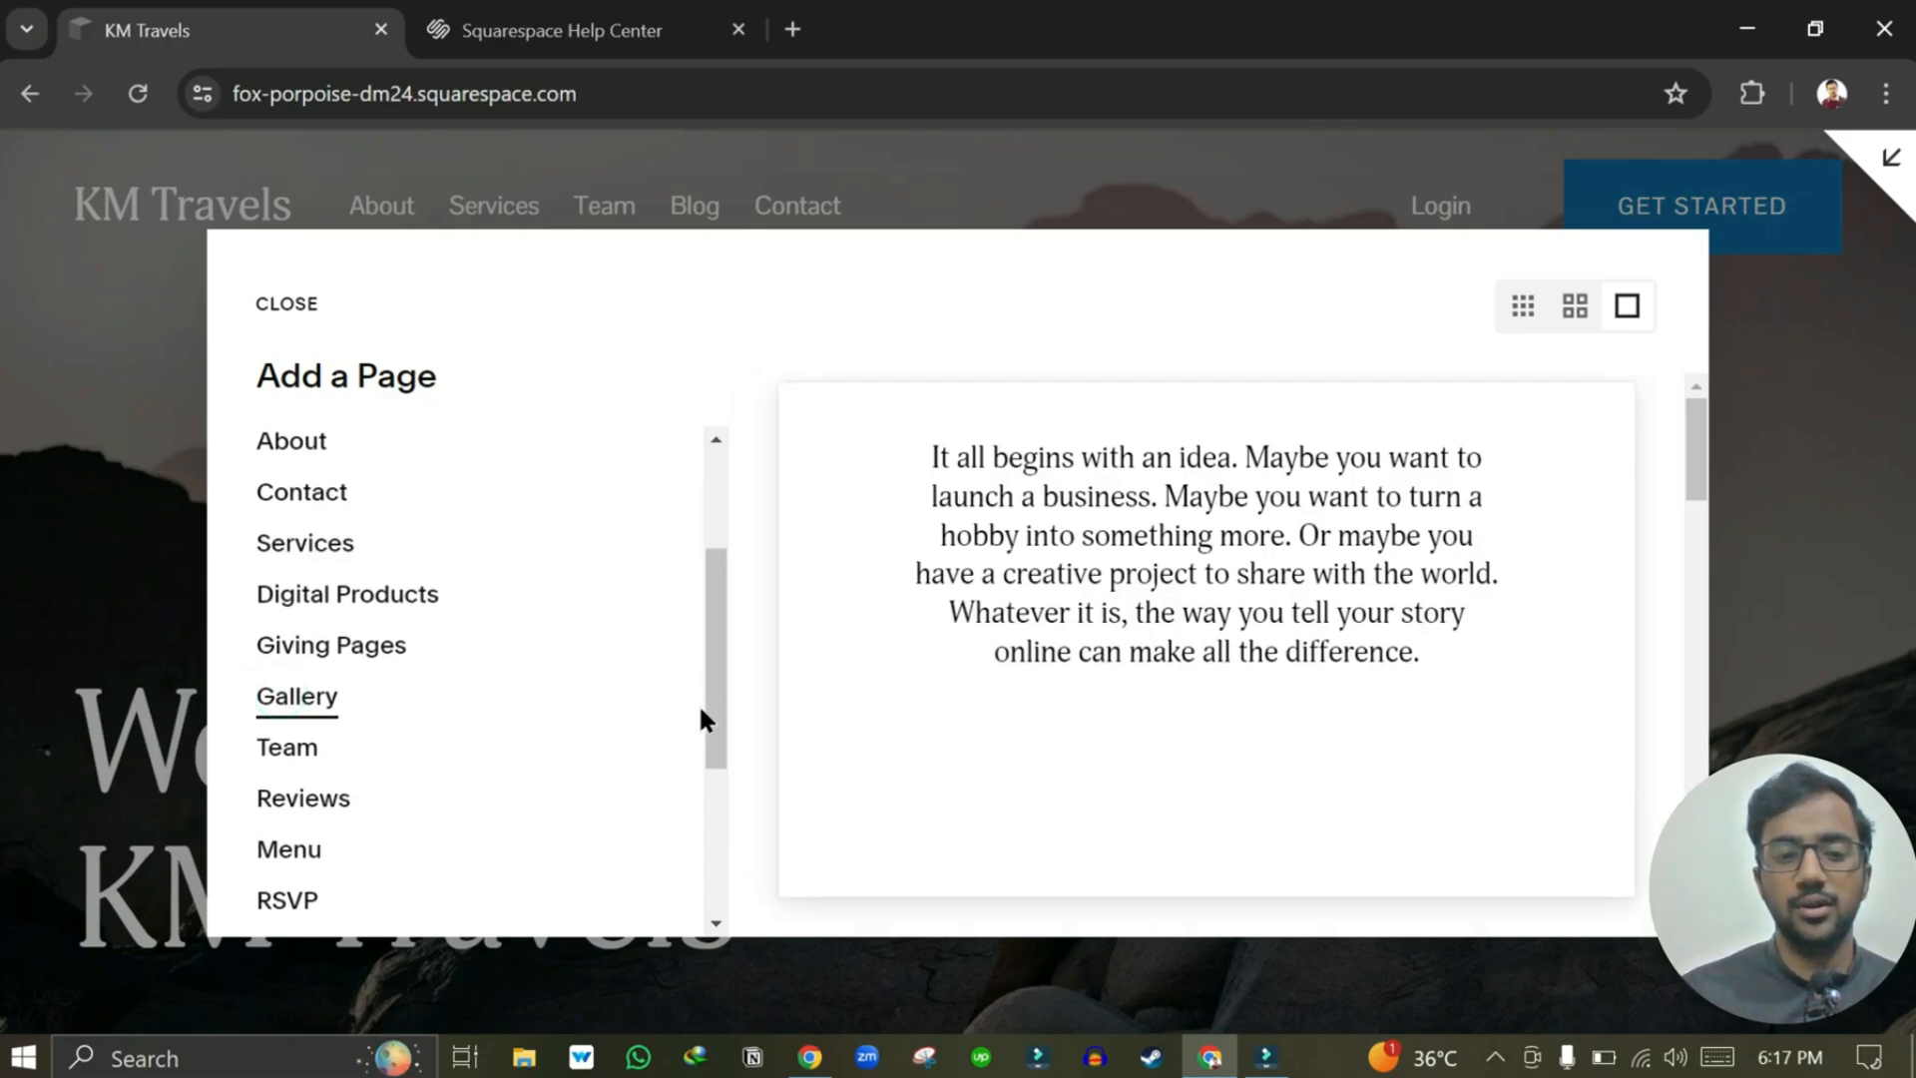
{"action": "left_click_drag", "start_coordinate": [714, 696], "coordinate": [721, 575]}
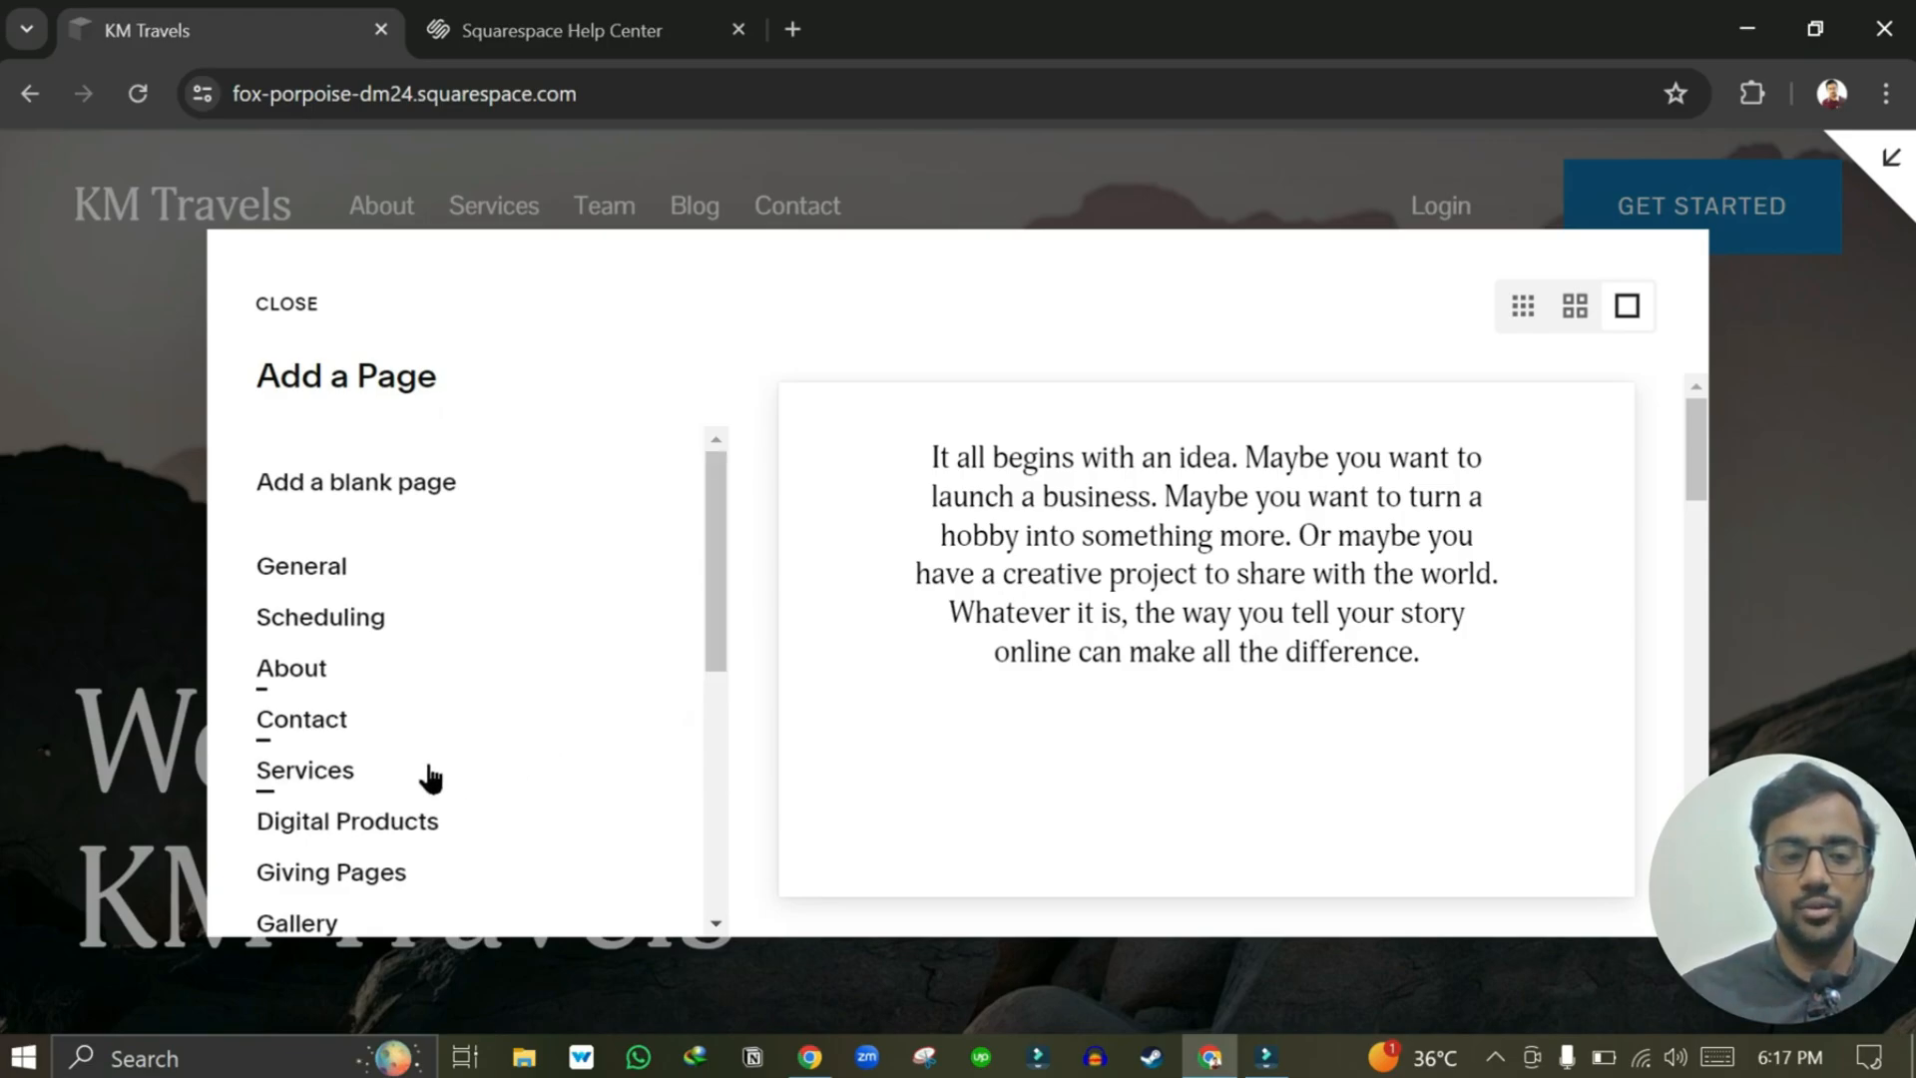
{"action": "scroll", "coordinate": [354, 856], "scroll_direction": "down", "scroll_amount": 1}
{"action": "scroll", "coordinate": [354, 856], "scroll_direction": "down", "scroll_amount": 1}
{"action": "scroll", "coordinate": [355, 856], "scroll_direction": "up", "scroll_amount": 2}
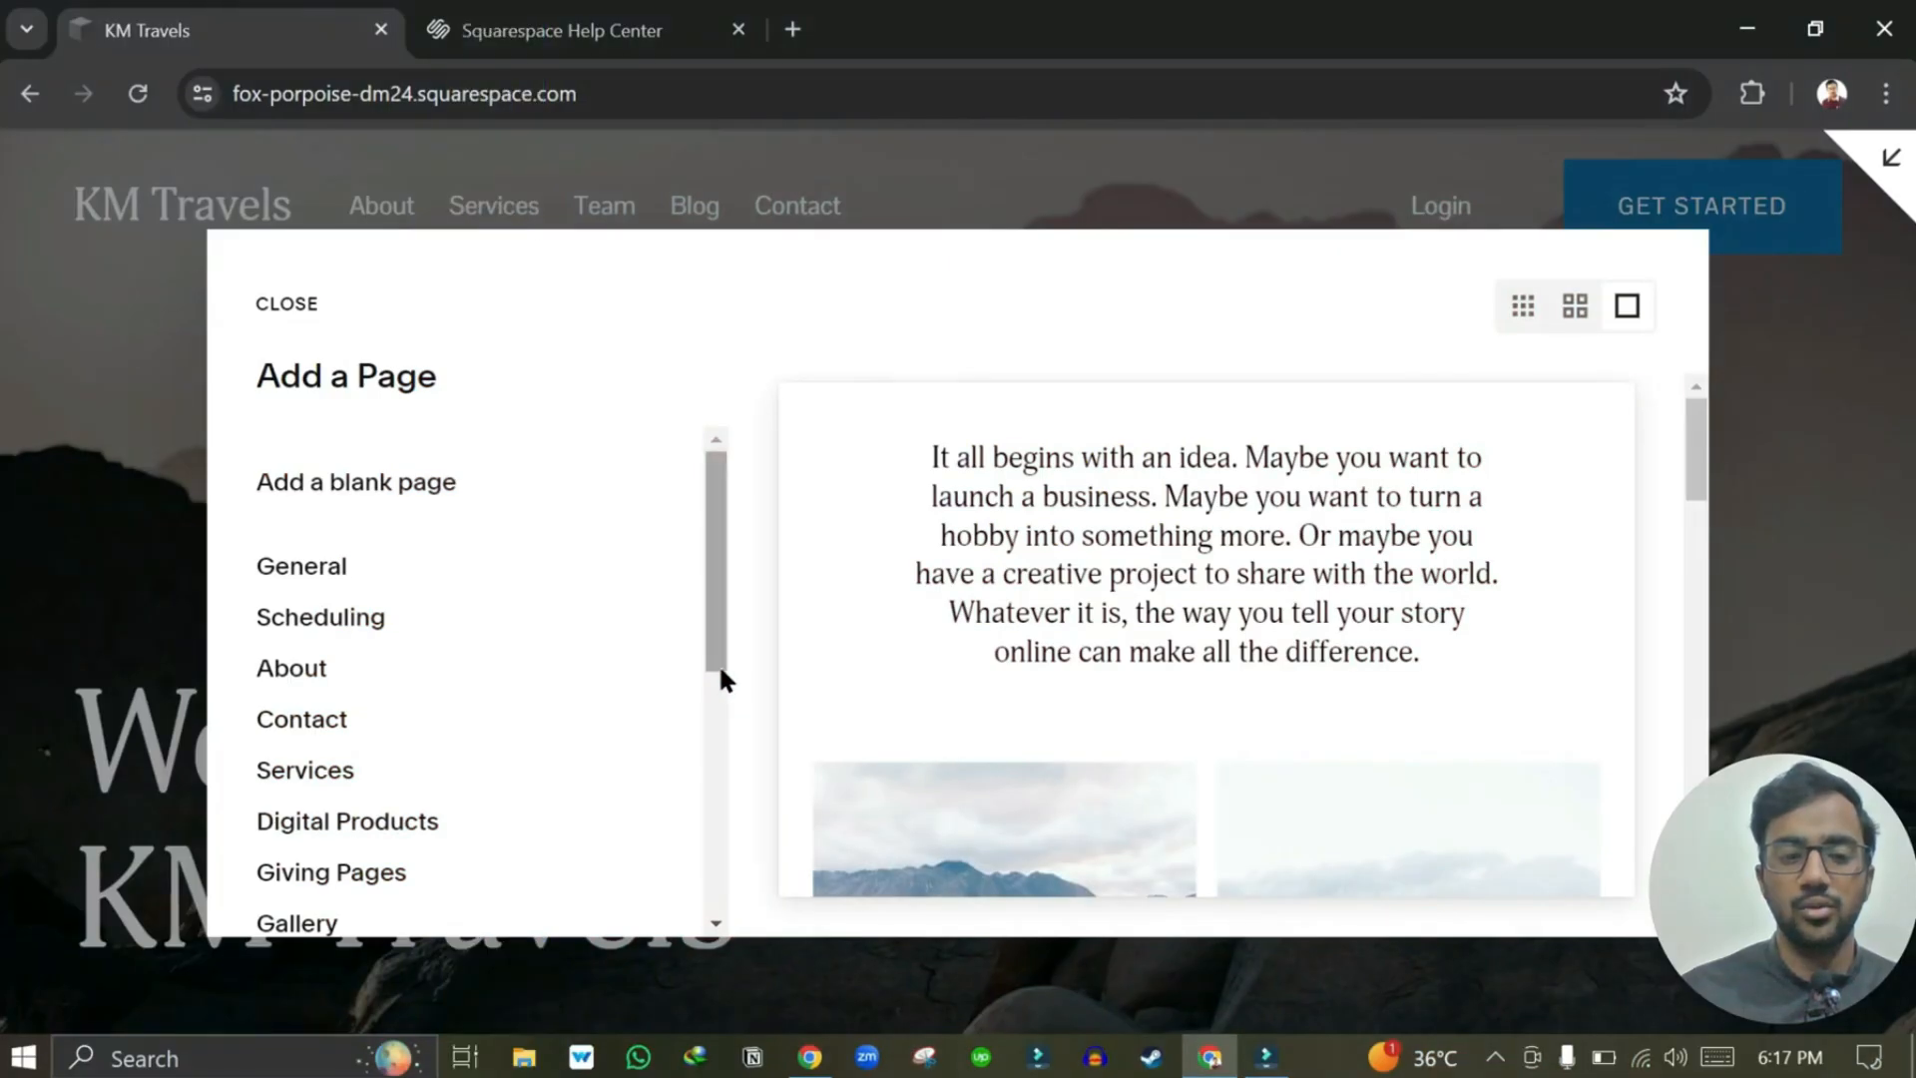
{"action": "left_click_drag", "start_coordinate": [719, 672], "coordinate": [717, 783]}
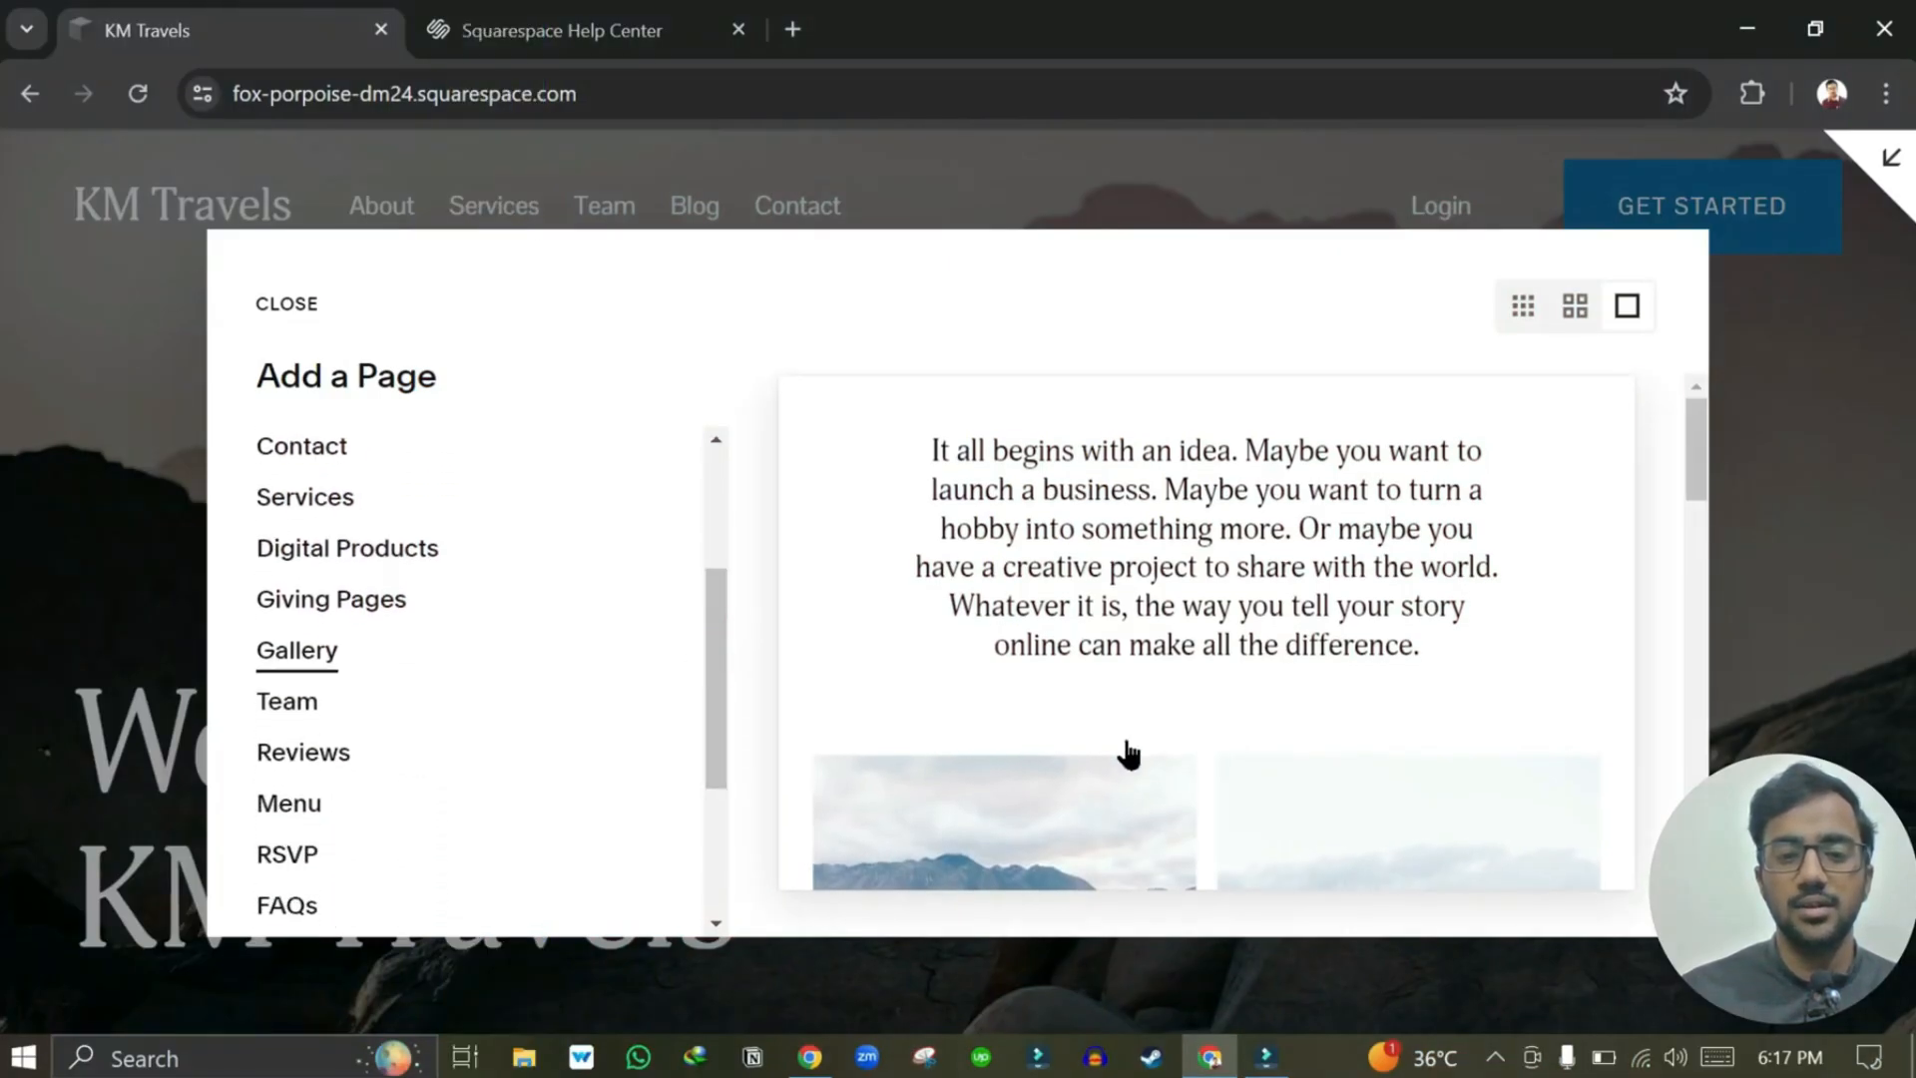
{"action": "scroll", "coordinate": [1125, 752], "scroll_direction": "down", "scroll_amount": 2}
{"action": "scroll", "coordinate": [1128, 754], "scroll_direction": "down", "scroll_amount": 5}
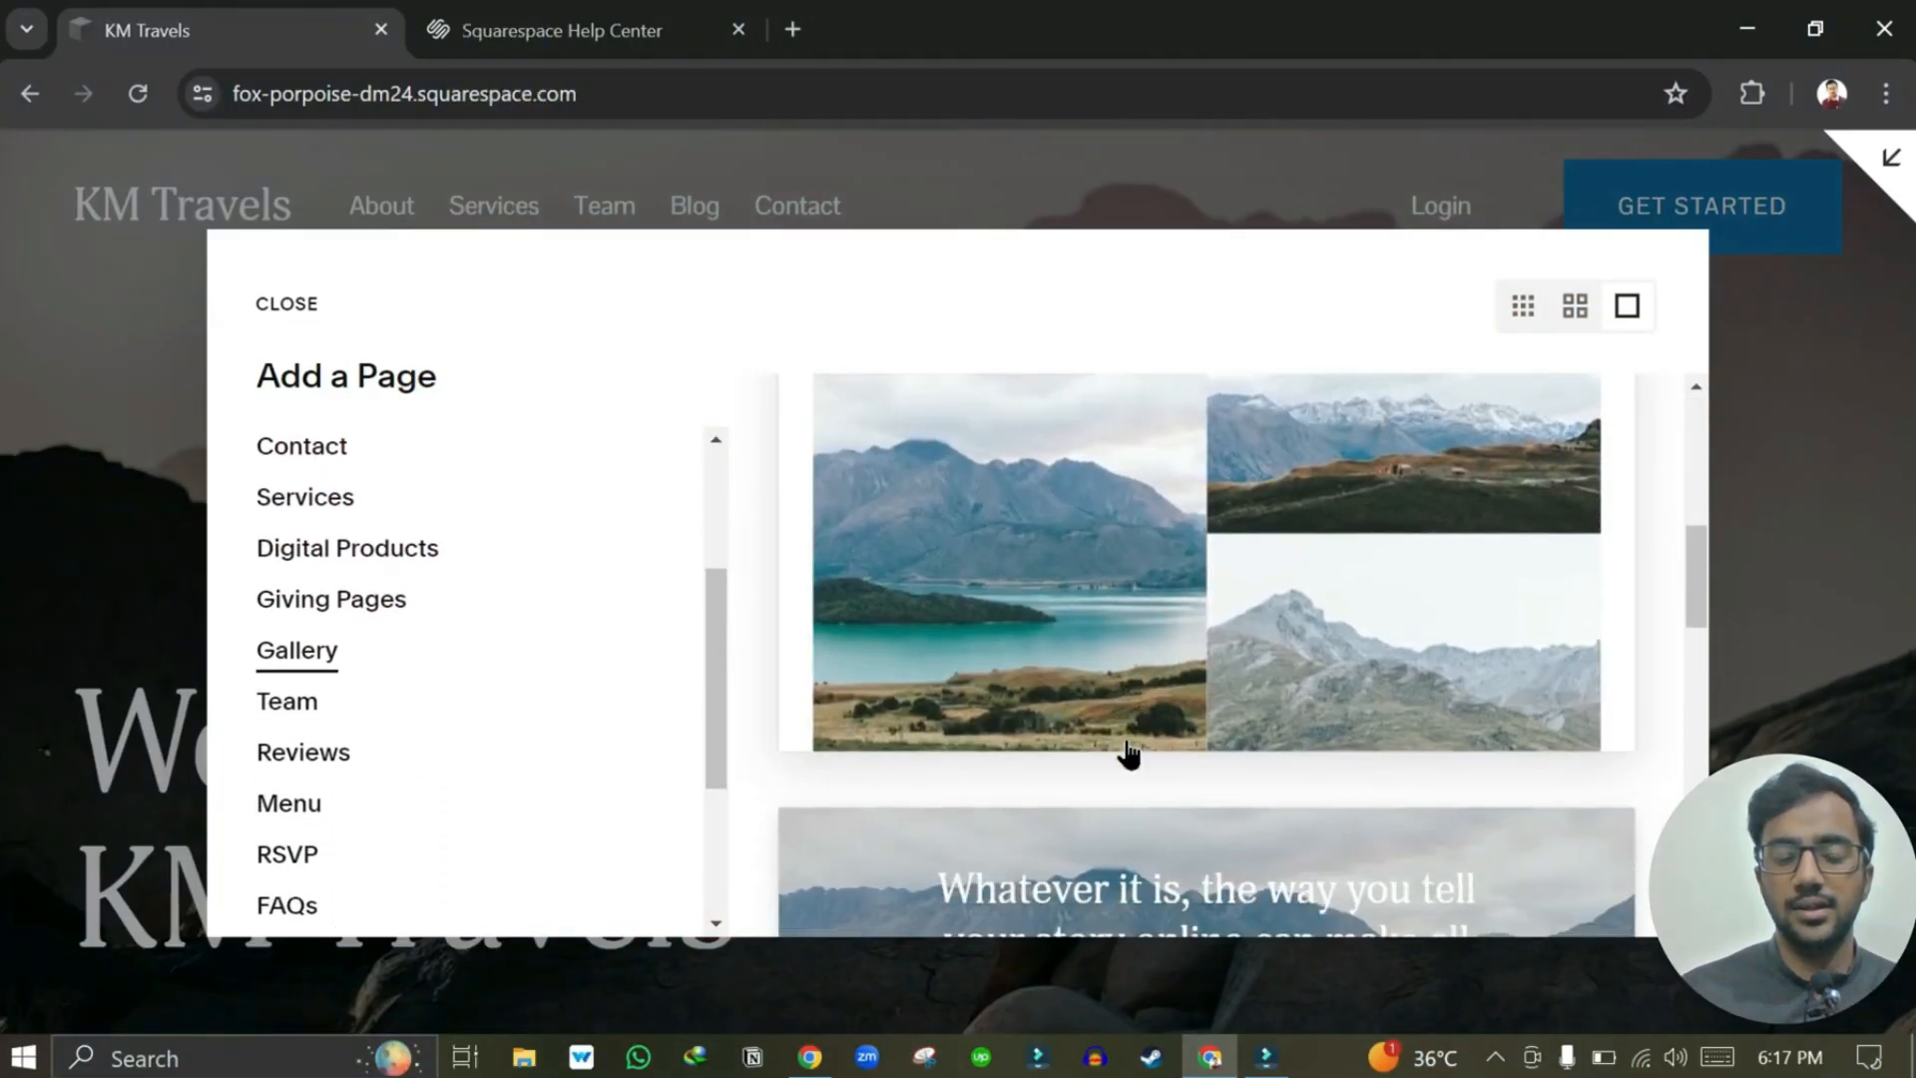
{"action": "scroll", "coordinate": [1127, 753], "scroll_direction": "down", "scroll_amount": 10}
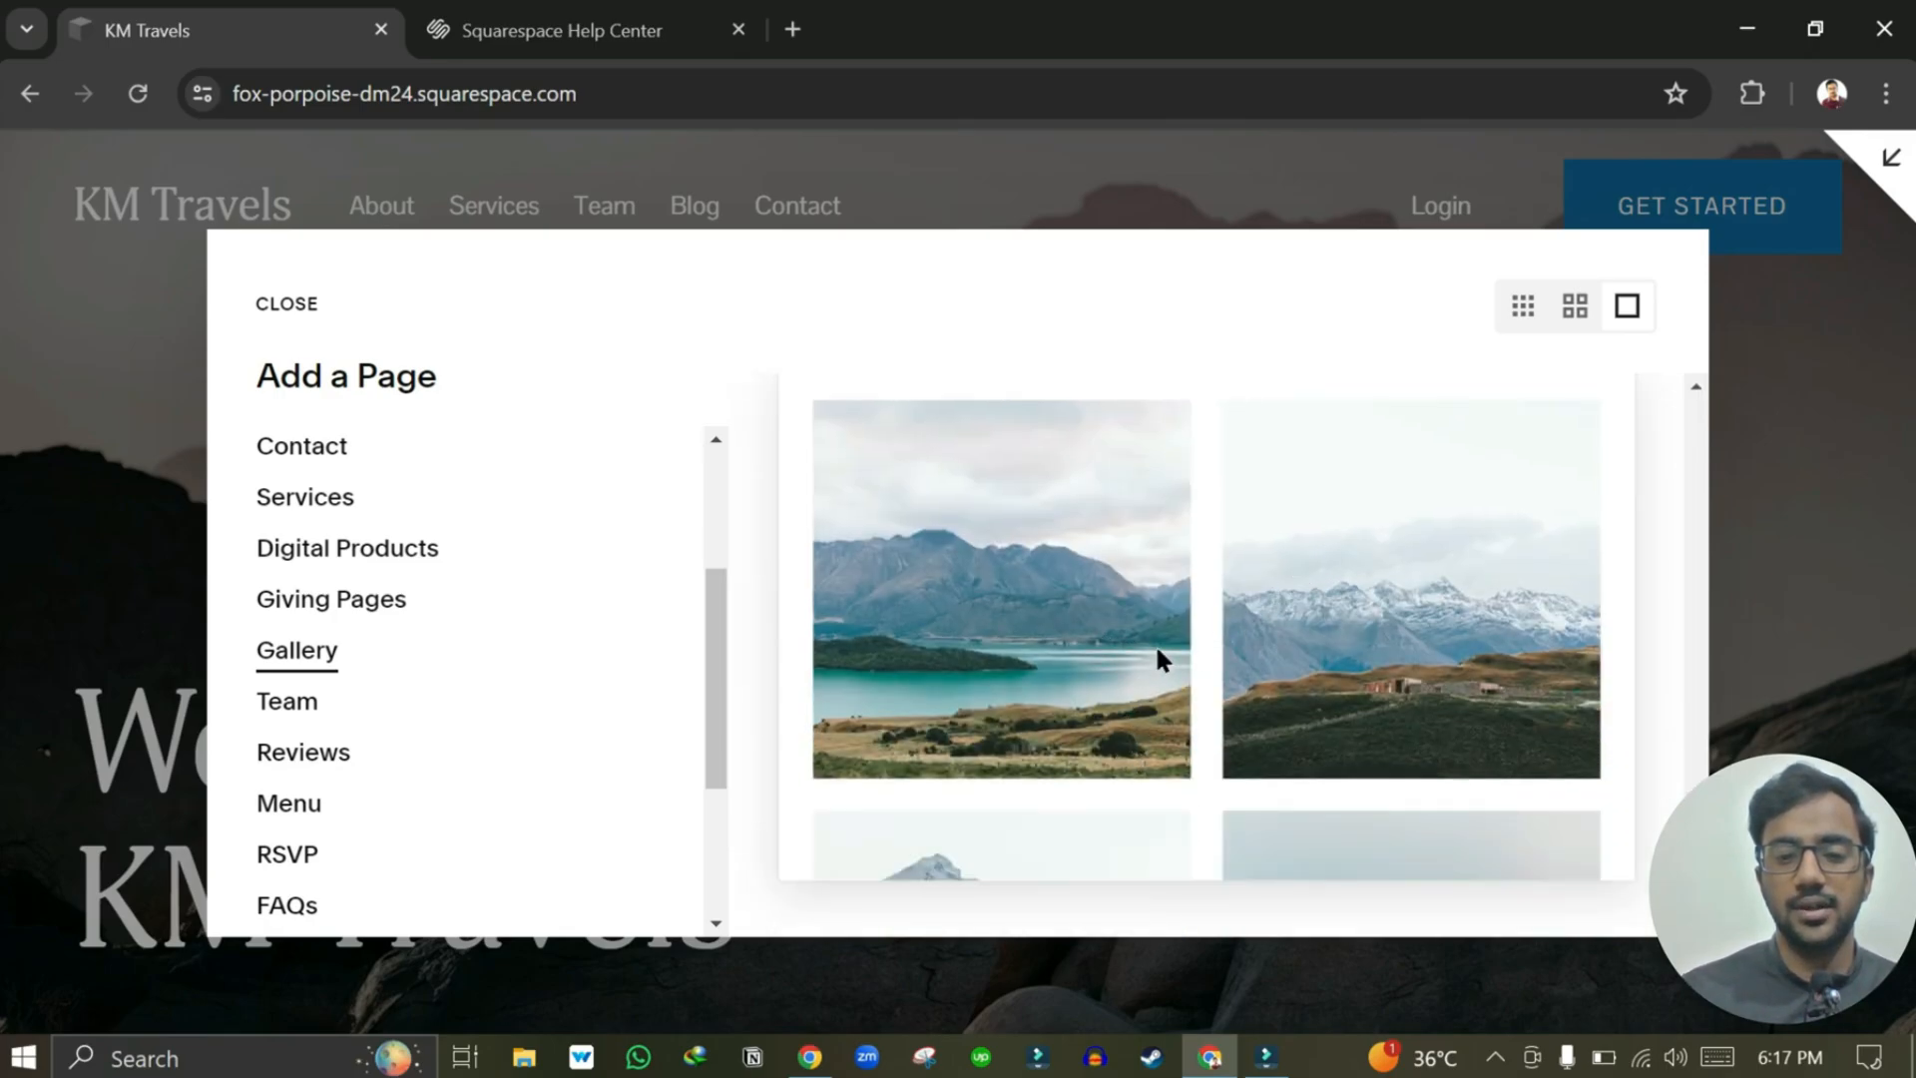
{"action": "key", "text": "Escape"}
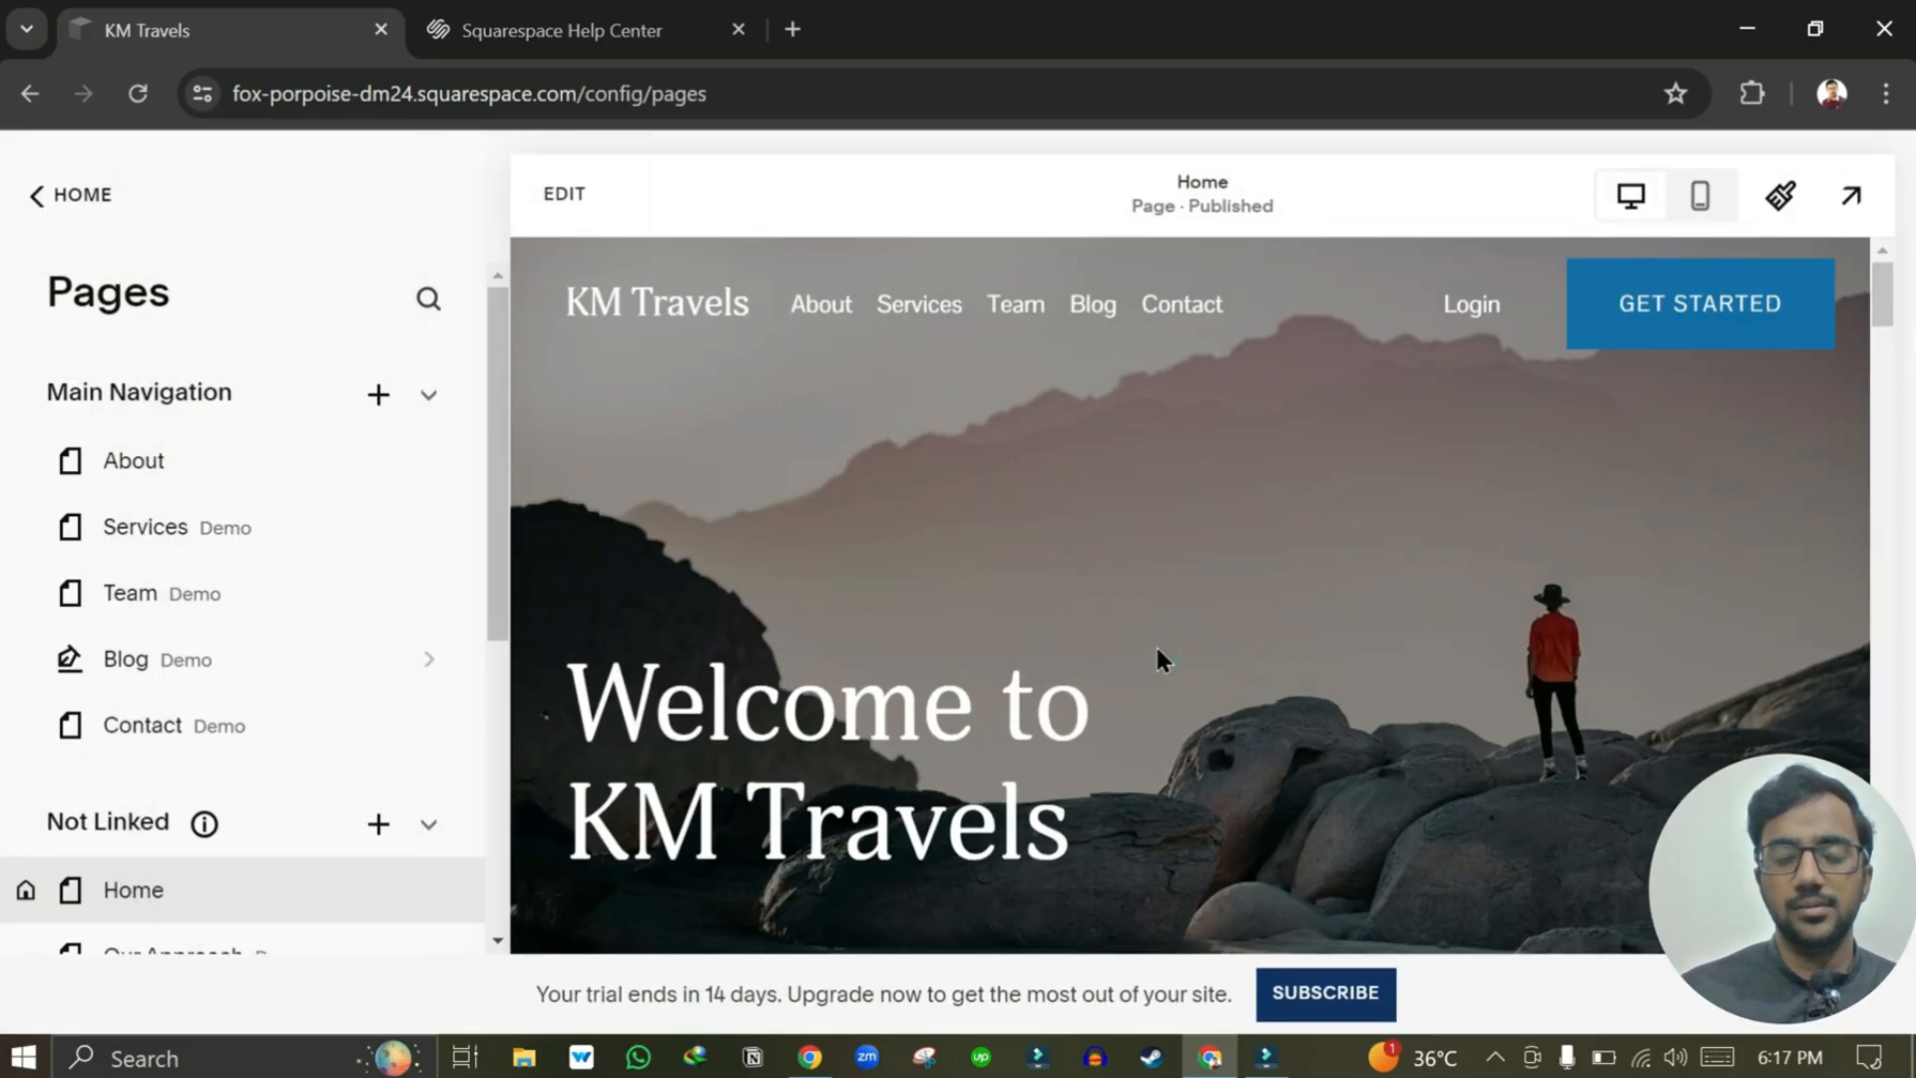
Rename 'Gallery 5' to 'Gallery' and scroll through its landscape photo-grid preview.
{"action": "left_click", "coordinate": [263, 882]}
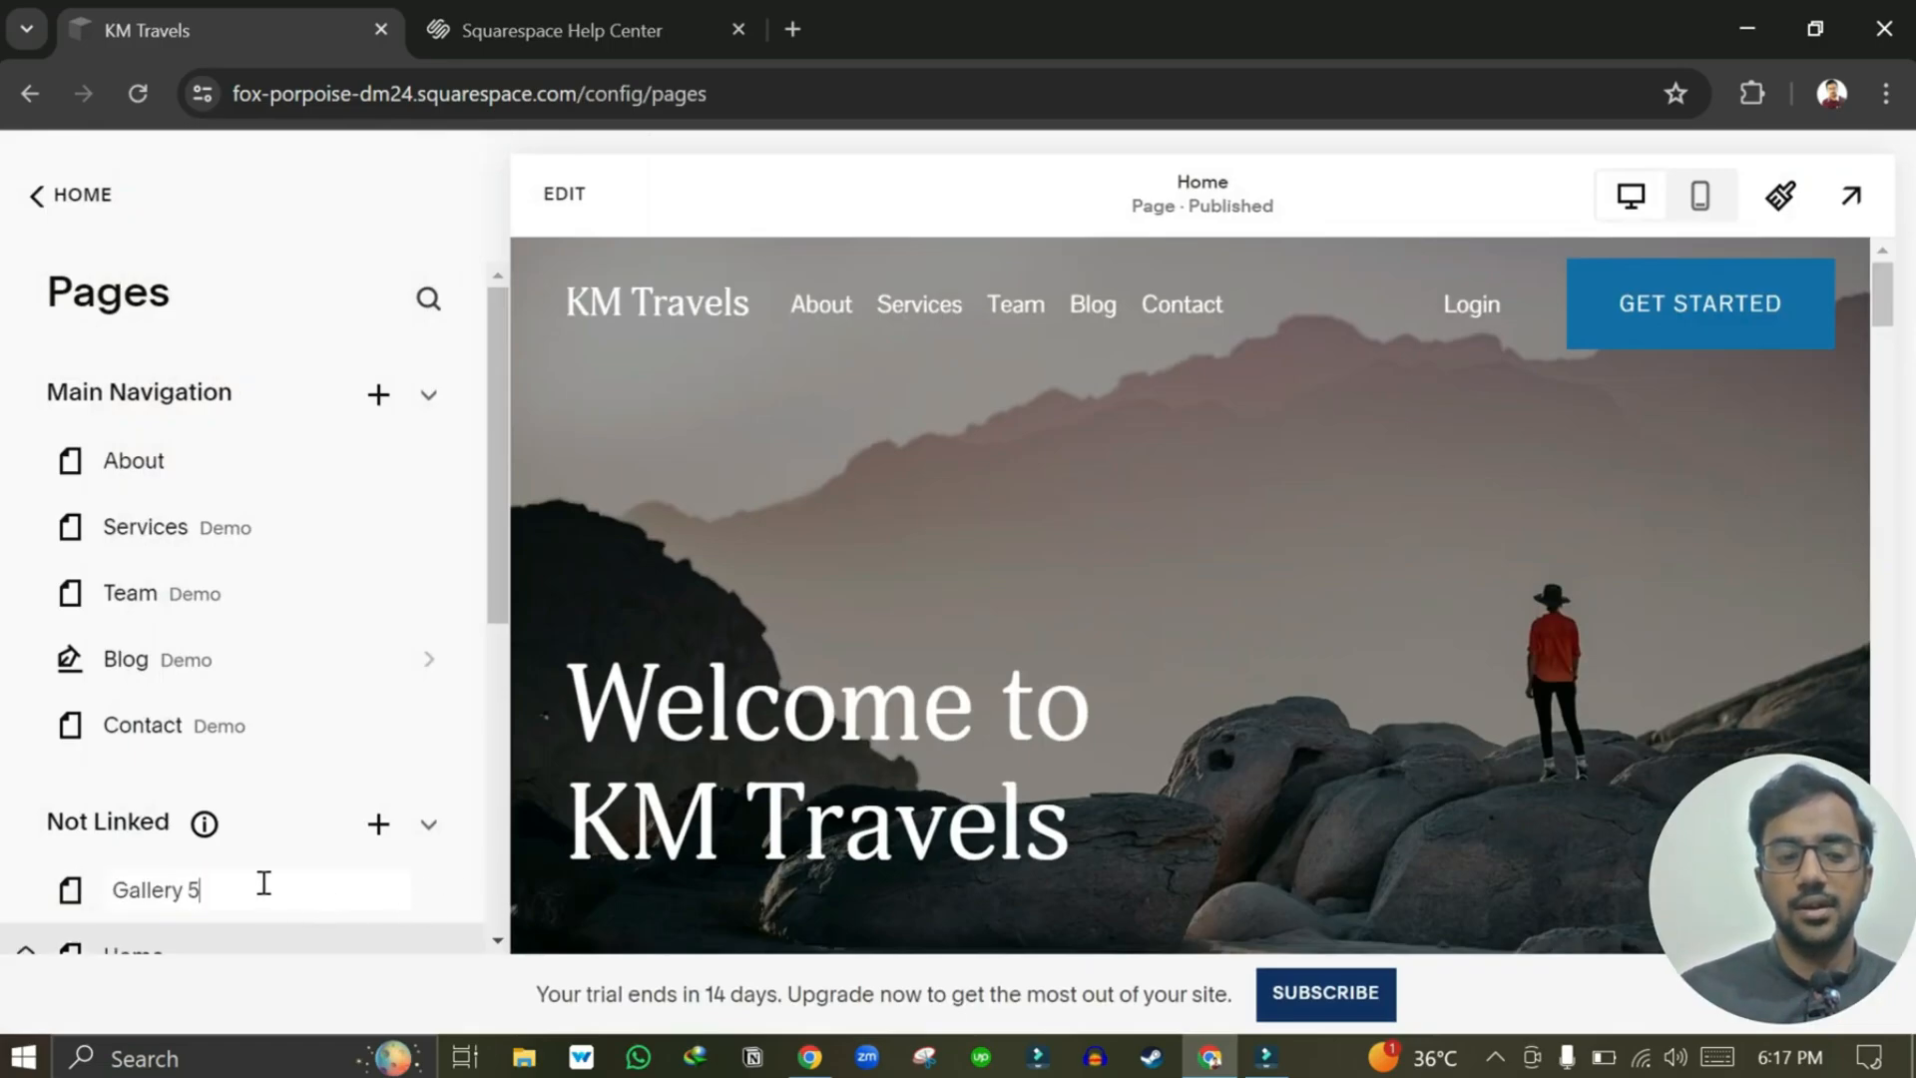
{"action": "left_click_drag", "start_coordinate": [181, 890], "coordinate": [301, 878]}
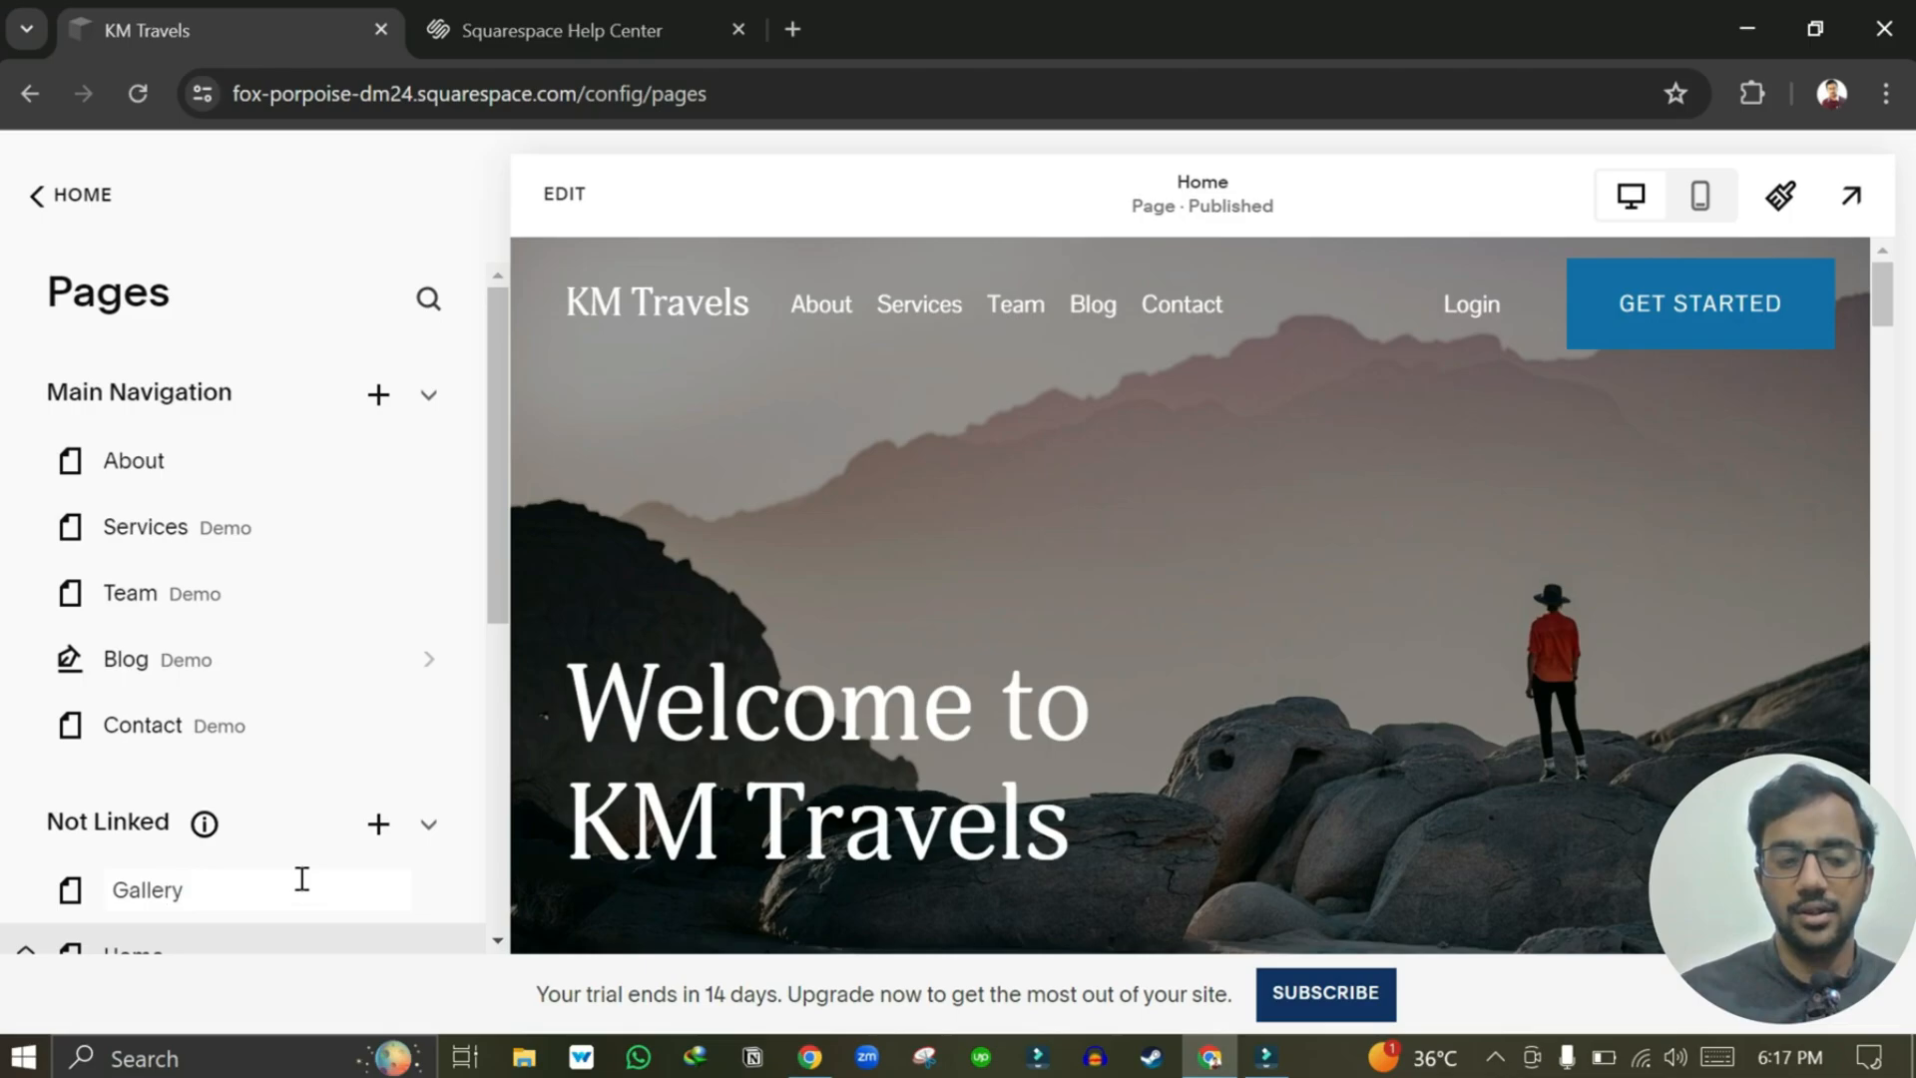
{"action": "key", "text": "Return"}
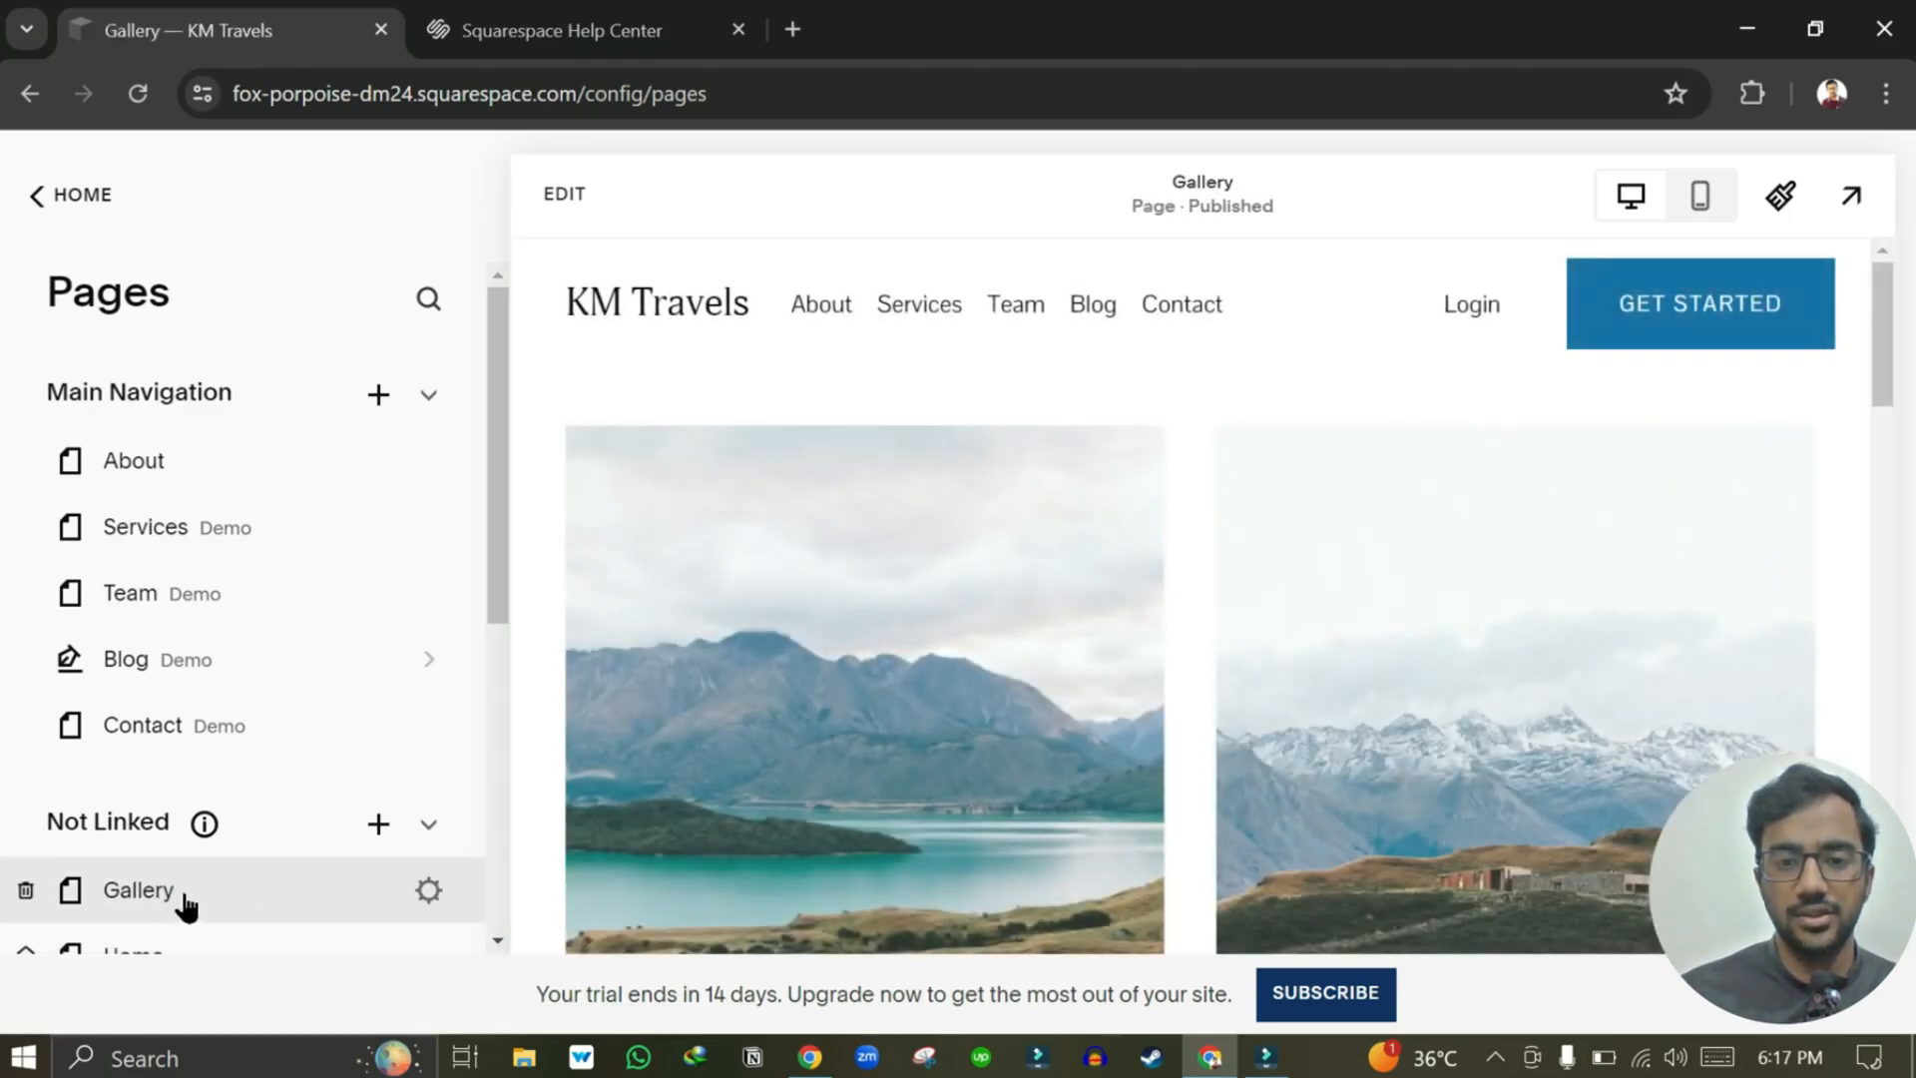
{"action": "scroll", "coordinate": [1049, 773], "scroll_direction": "down", "scroll_amount": 1}
{"action": "scroll", "coordinate": [1141, 475], "scroll_direction": "up", "scroll_amount": 2}
{"action": "scroll", "coordinate": [1158, 519], "scroll_direction": "down", "scroll_amount": 7}
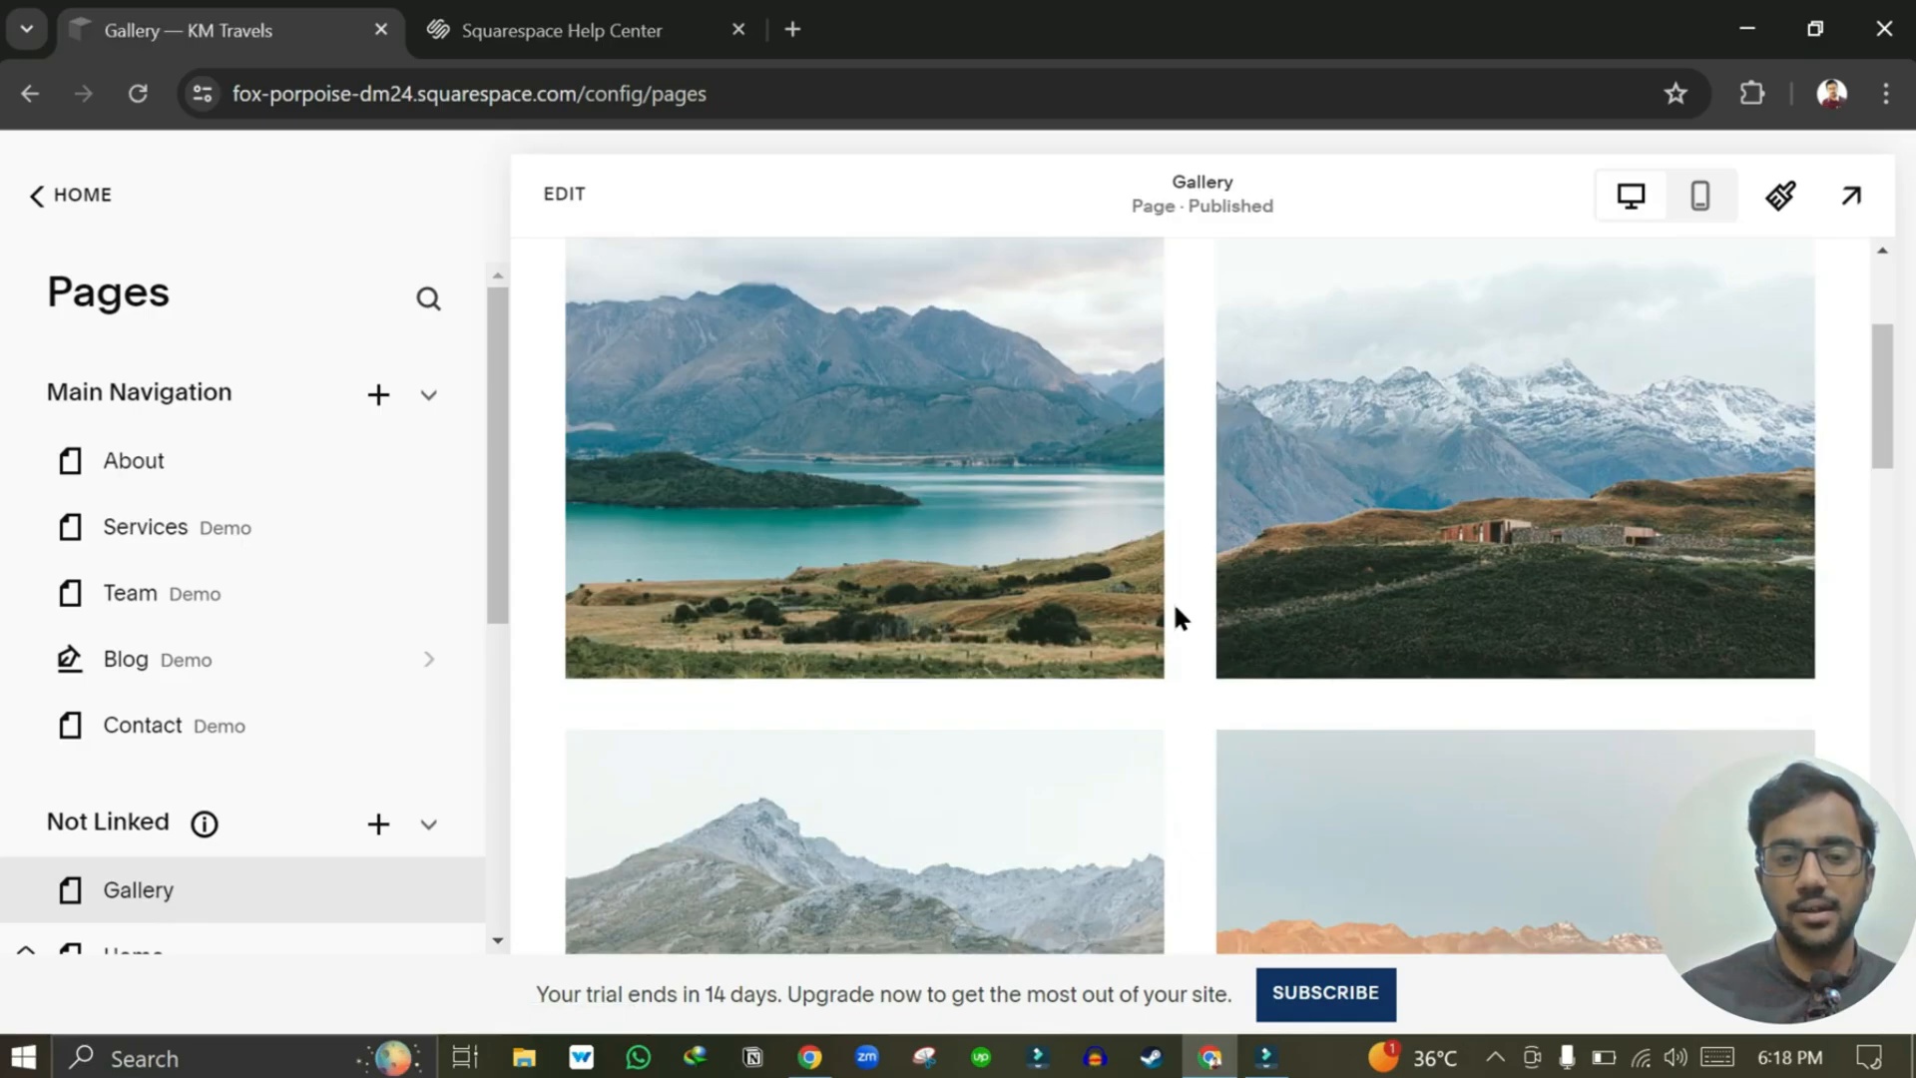
{"action": "scroll", "coordinate": [1171, 601], "scroll_direction": "down", "scroll_amount": 4}
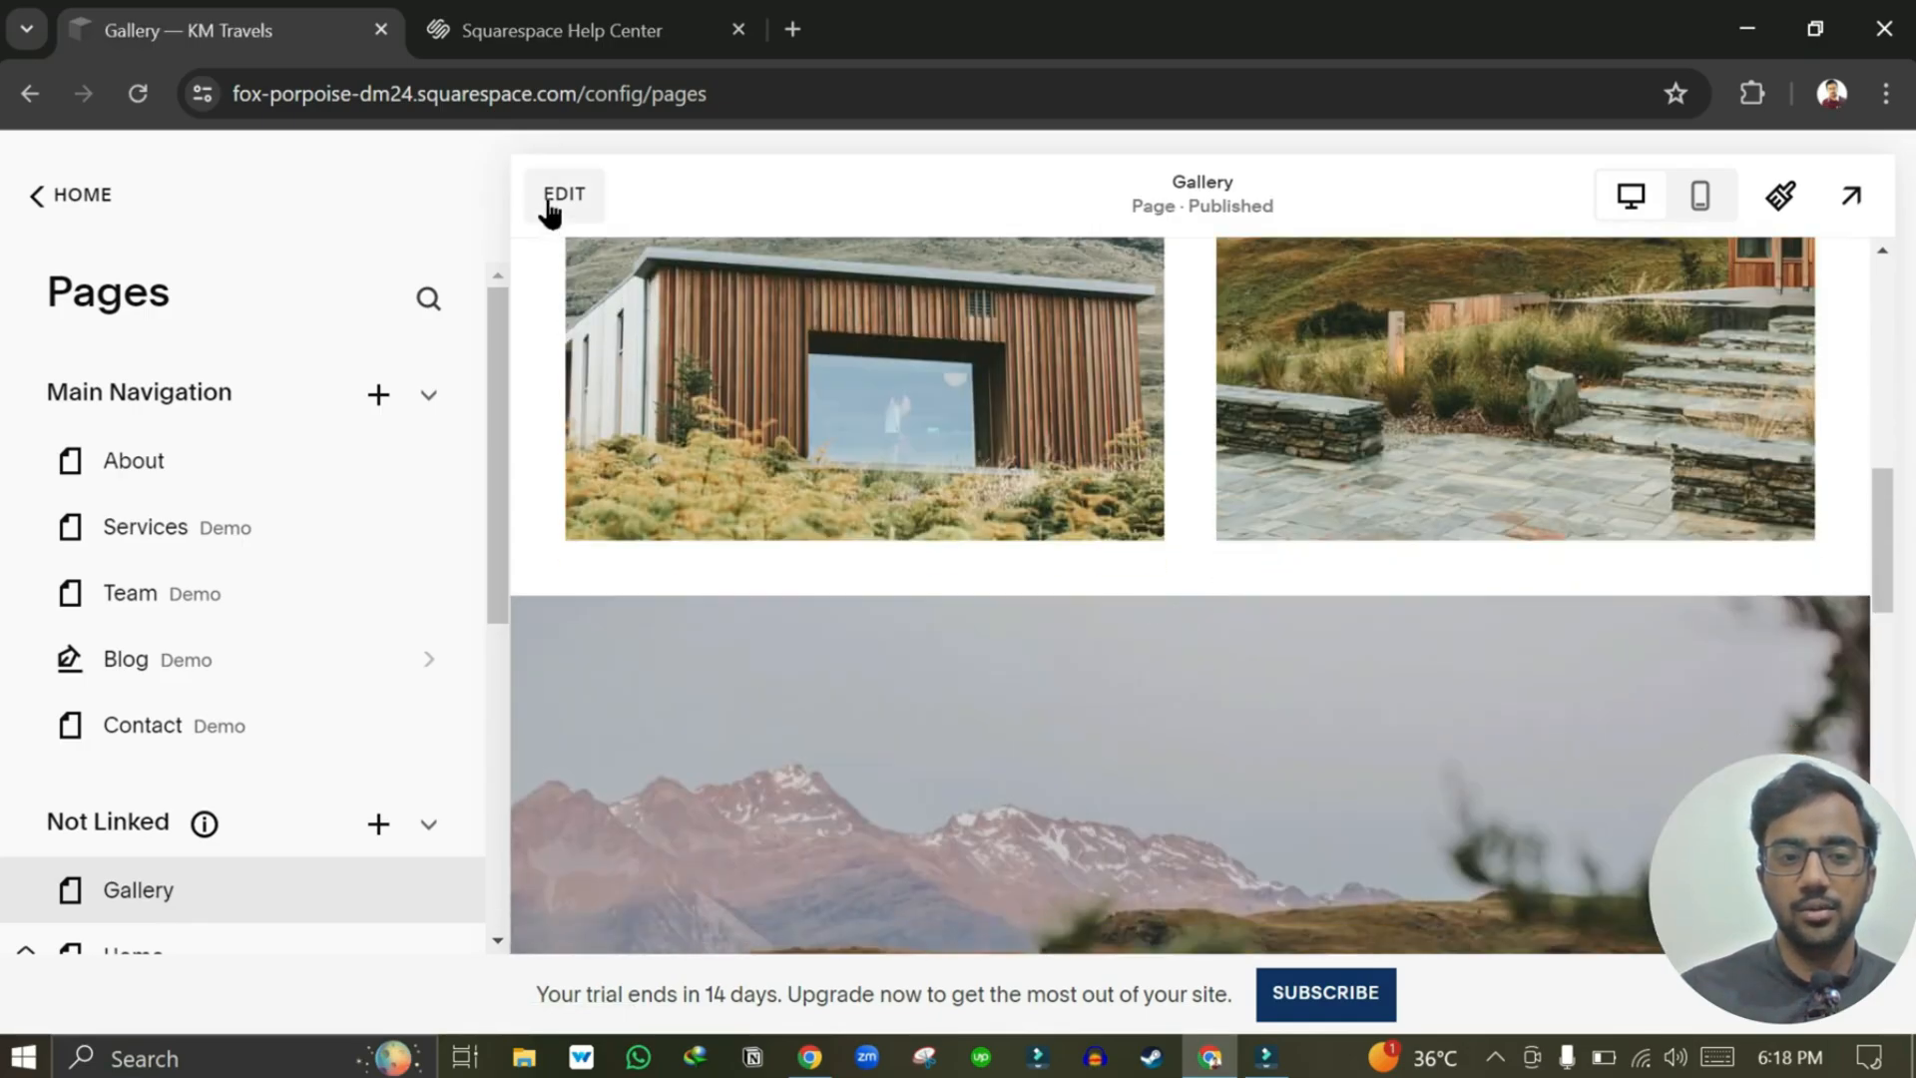
Open the Gallery page's image manager and section settings, then close both unchanged.
{"action": "left_click", "coordinate": [550, 199]}
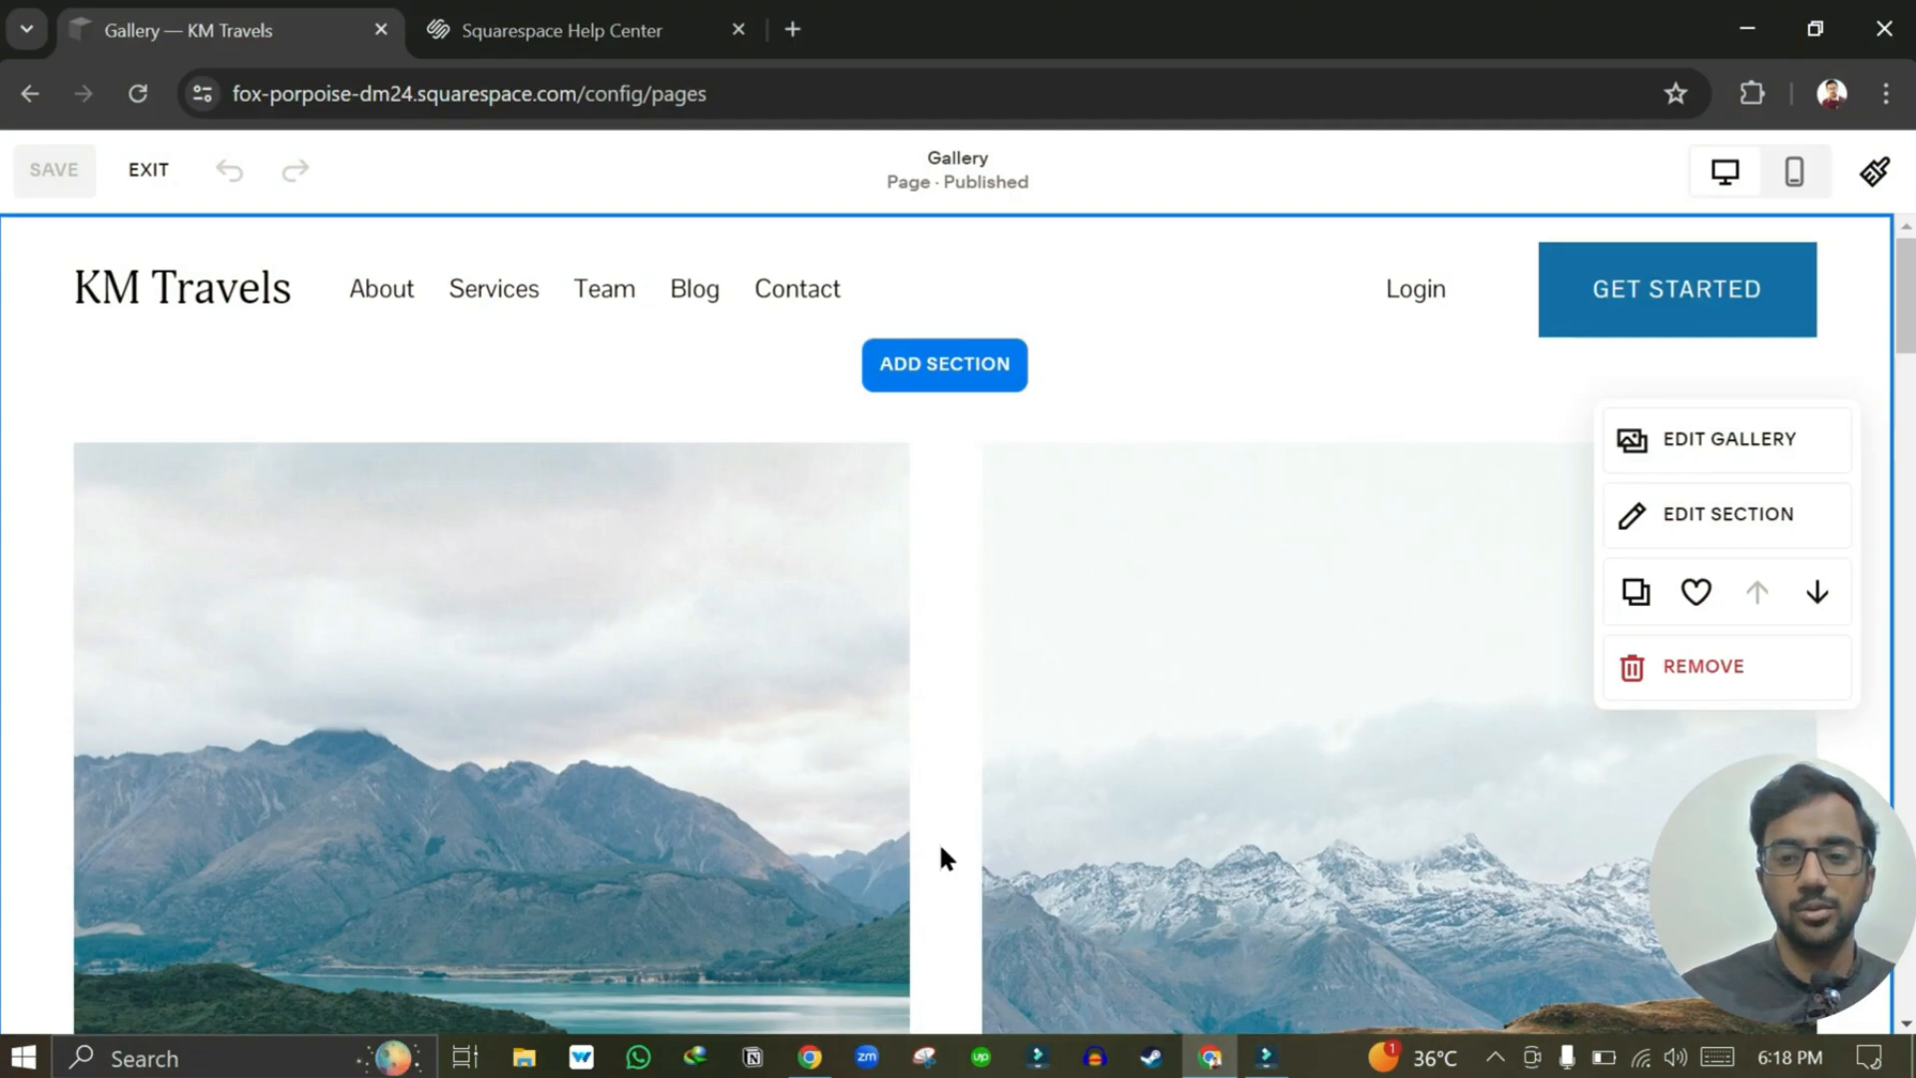
{"action": "left_click", "coordinate": [1708, 458]}
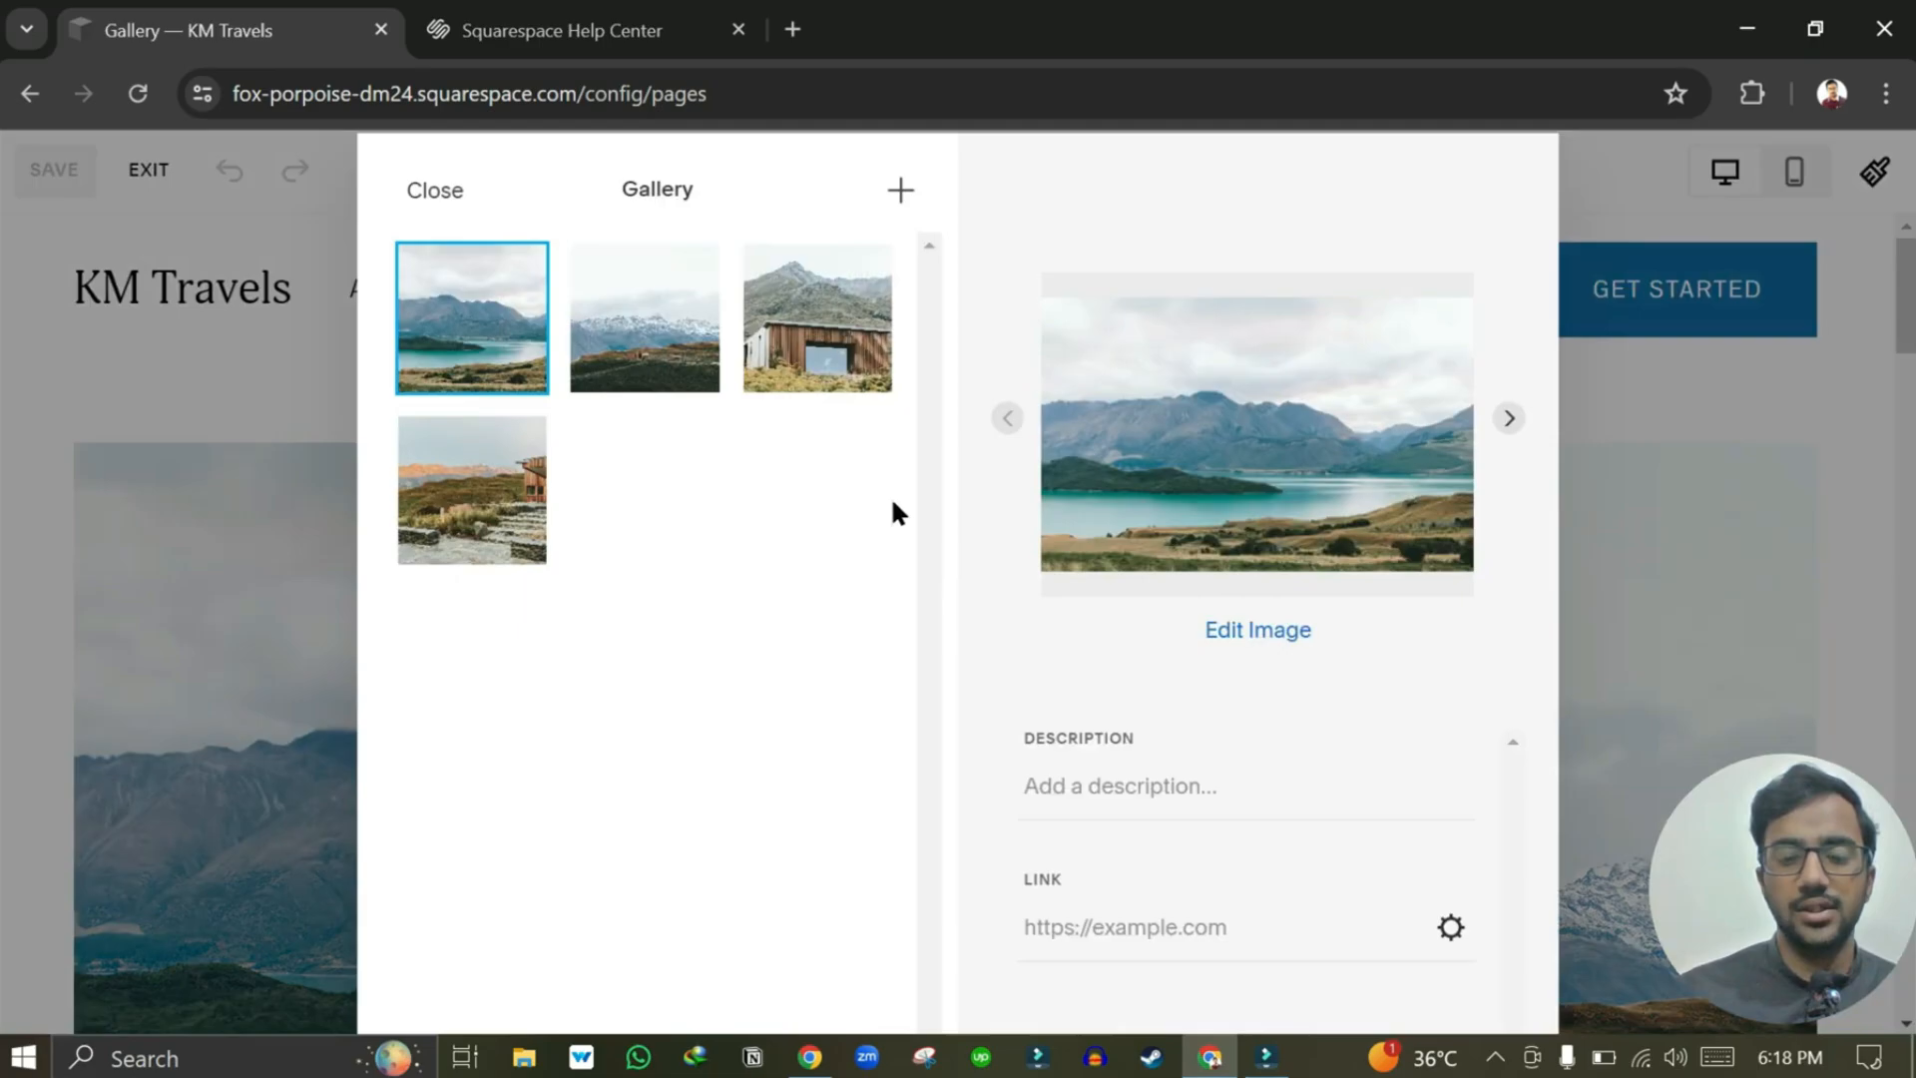
{"action": "left_click", "coordinate": [1760, 364]}
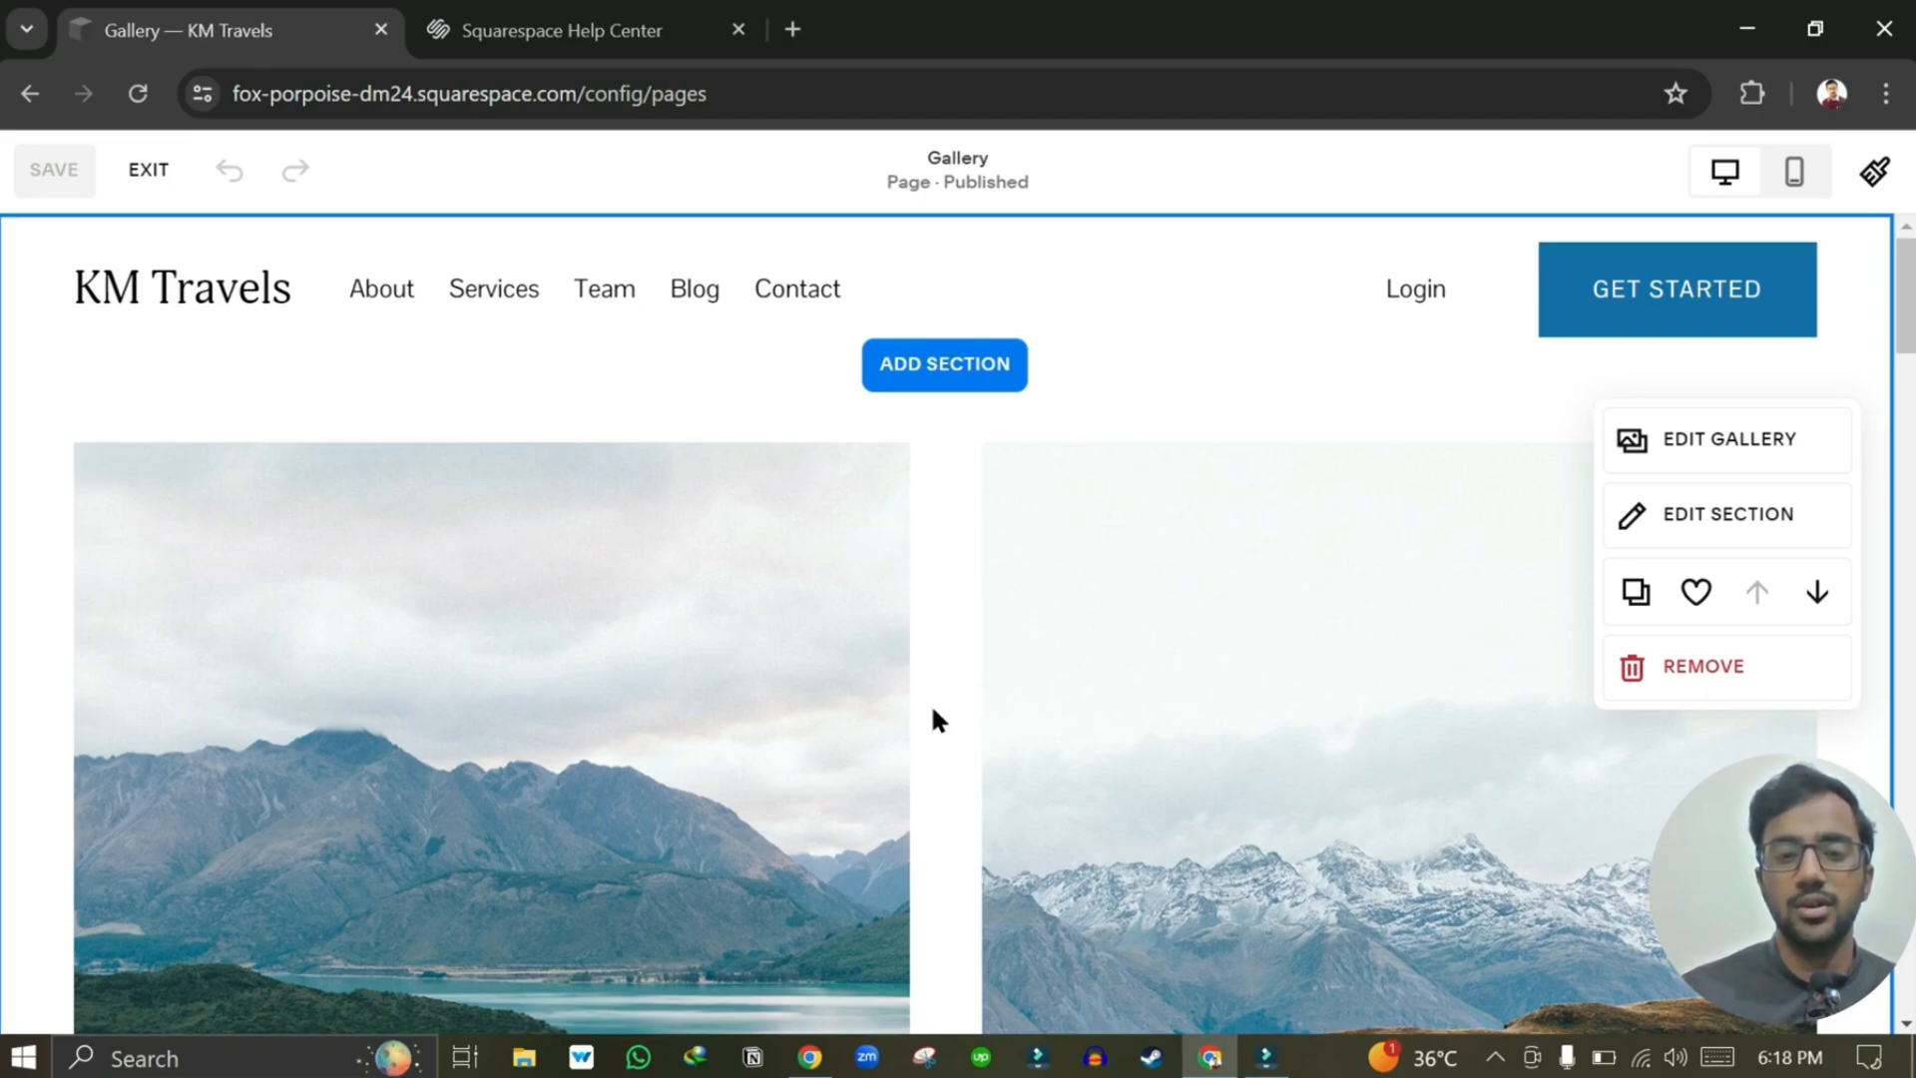
{"action": "left_click", "coordinate": [1694, 532]}
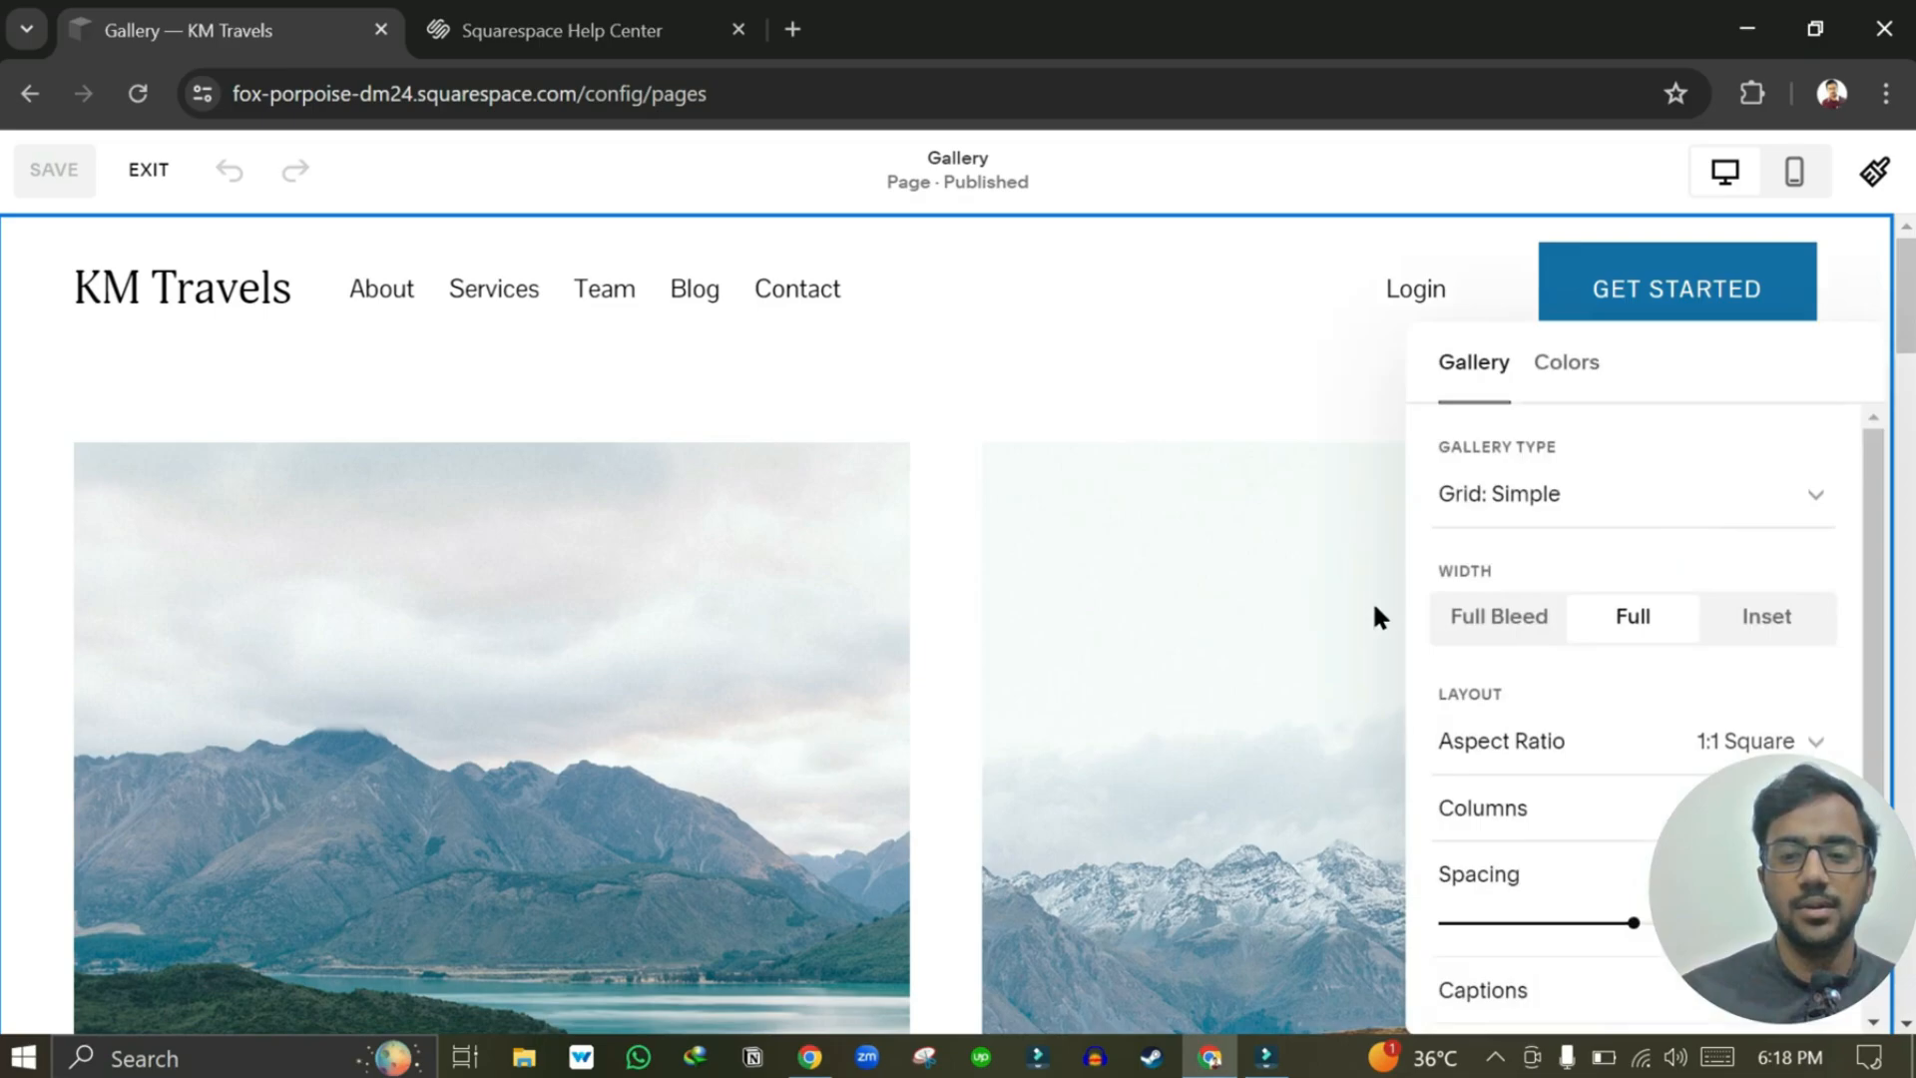
{"action": "scroll", "coordinate": [1531, 763], "scroll_direction": "down", "scroll_amount": 3}
{"action": "scroll", "coordinate": [1530, 766], "scroll_direction": "up", "scroll_amount": 3}
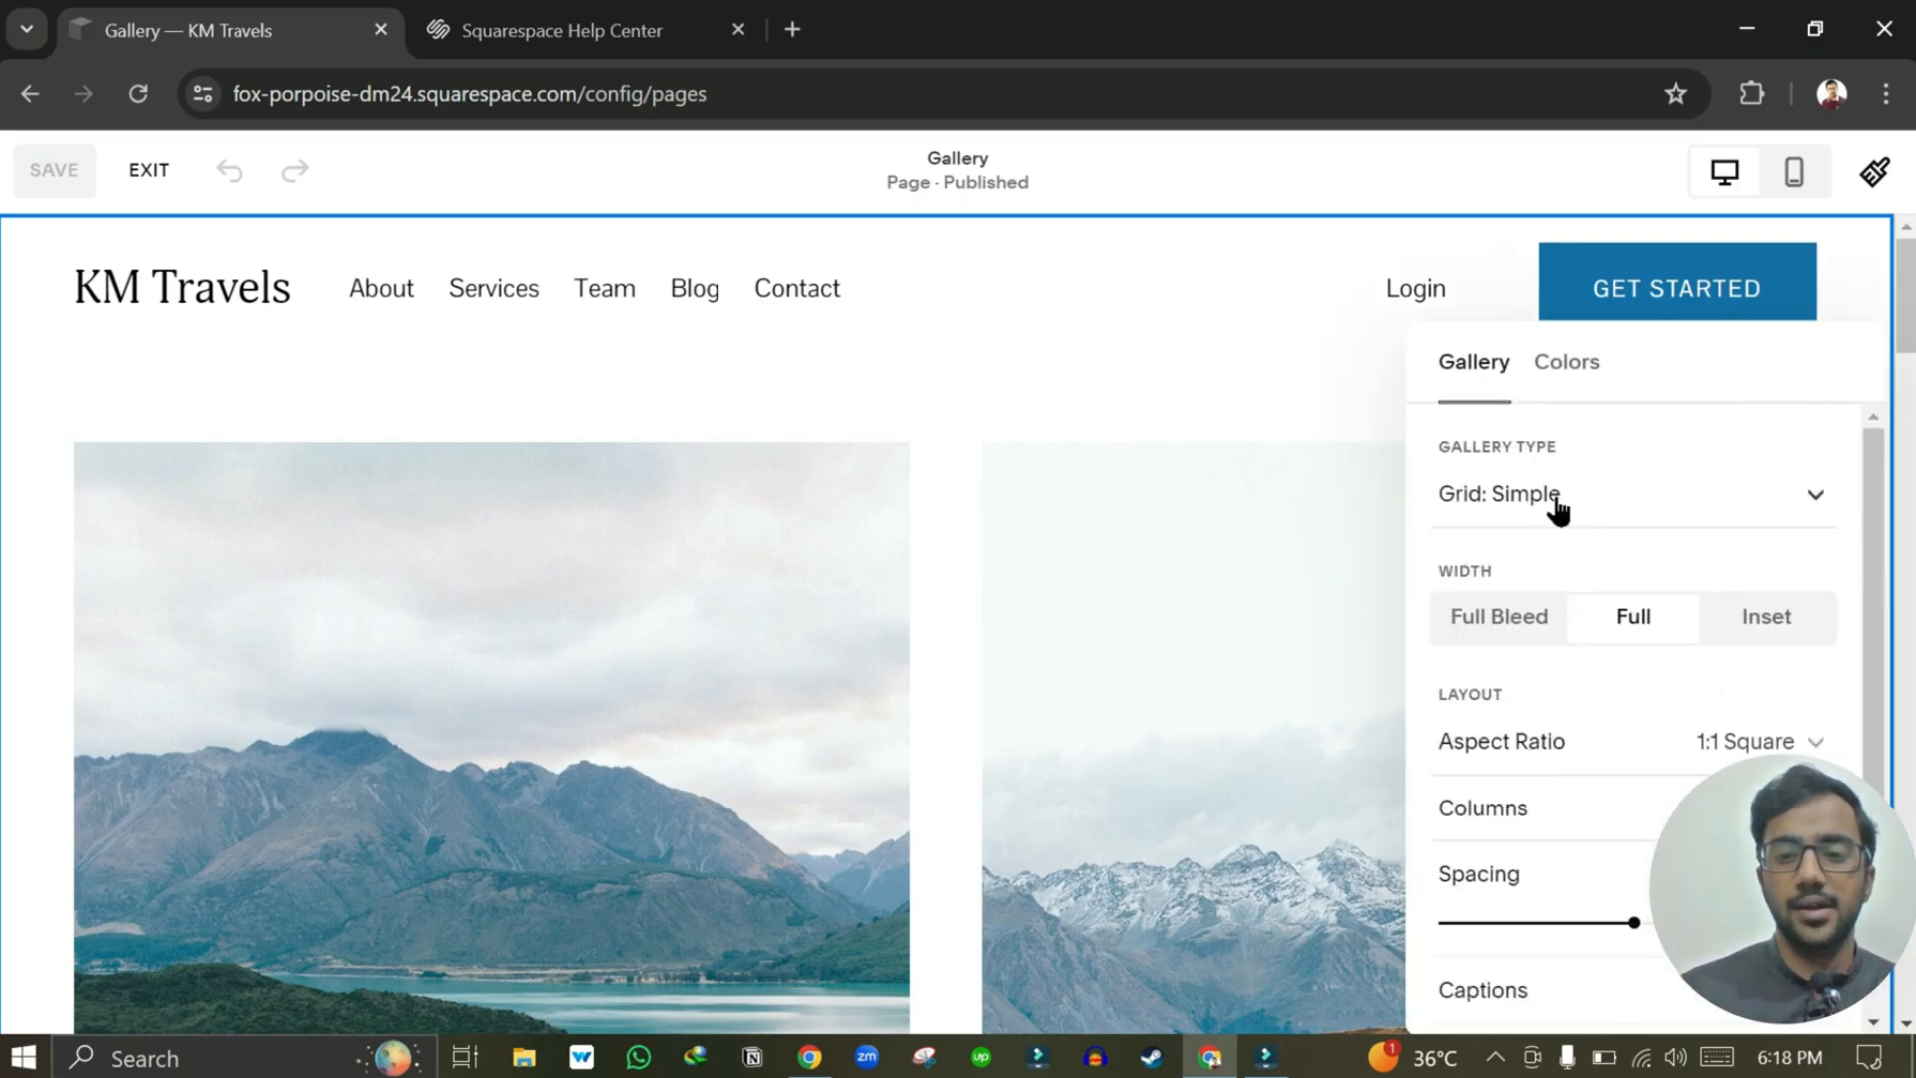
{"action": "left_click", "coordinate": [931, 600]}
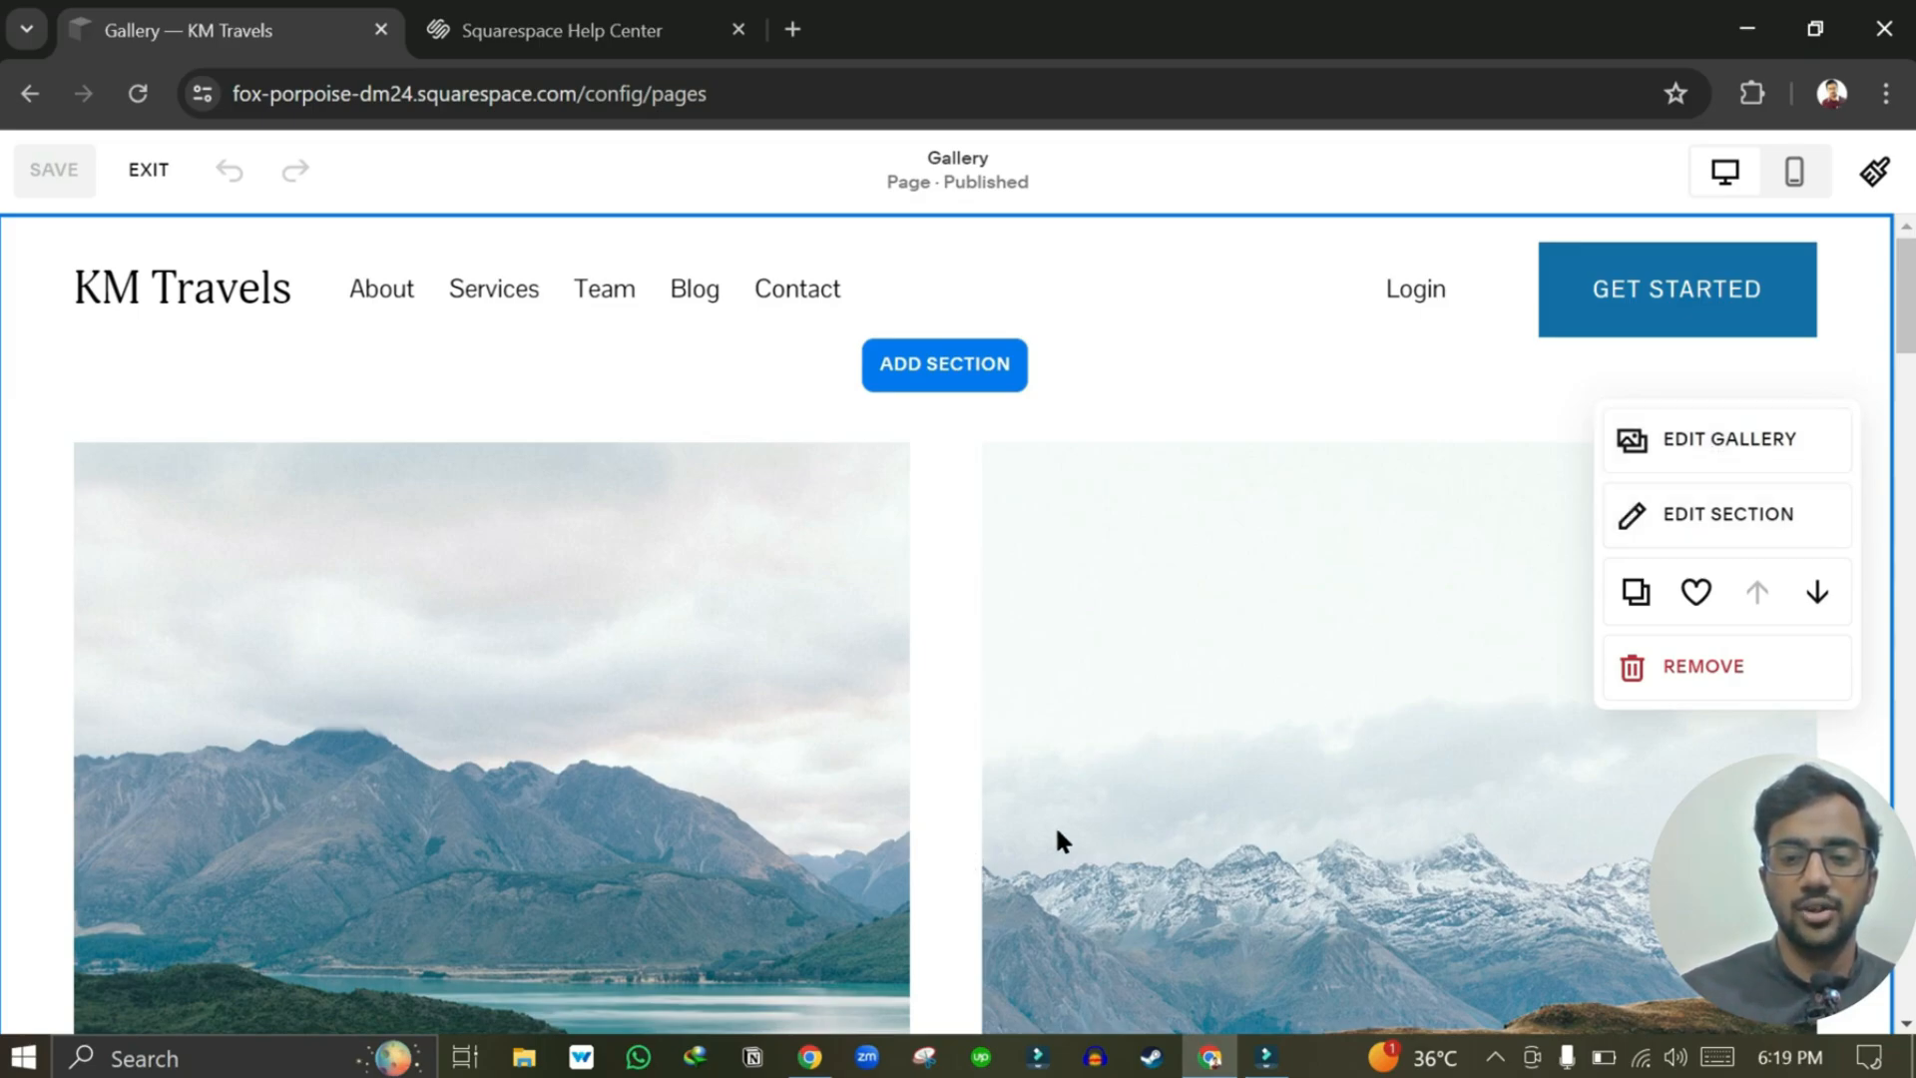
{"action": "scroll", "coordinate": [1057, 839], "scroll_direction": "down", "scroll_amount": 2}
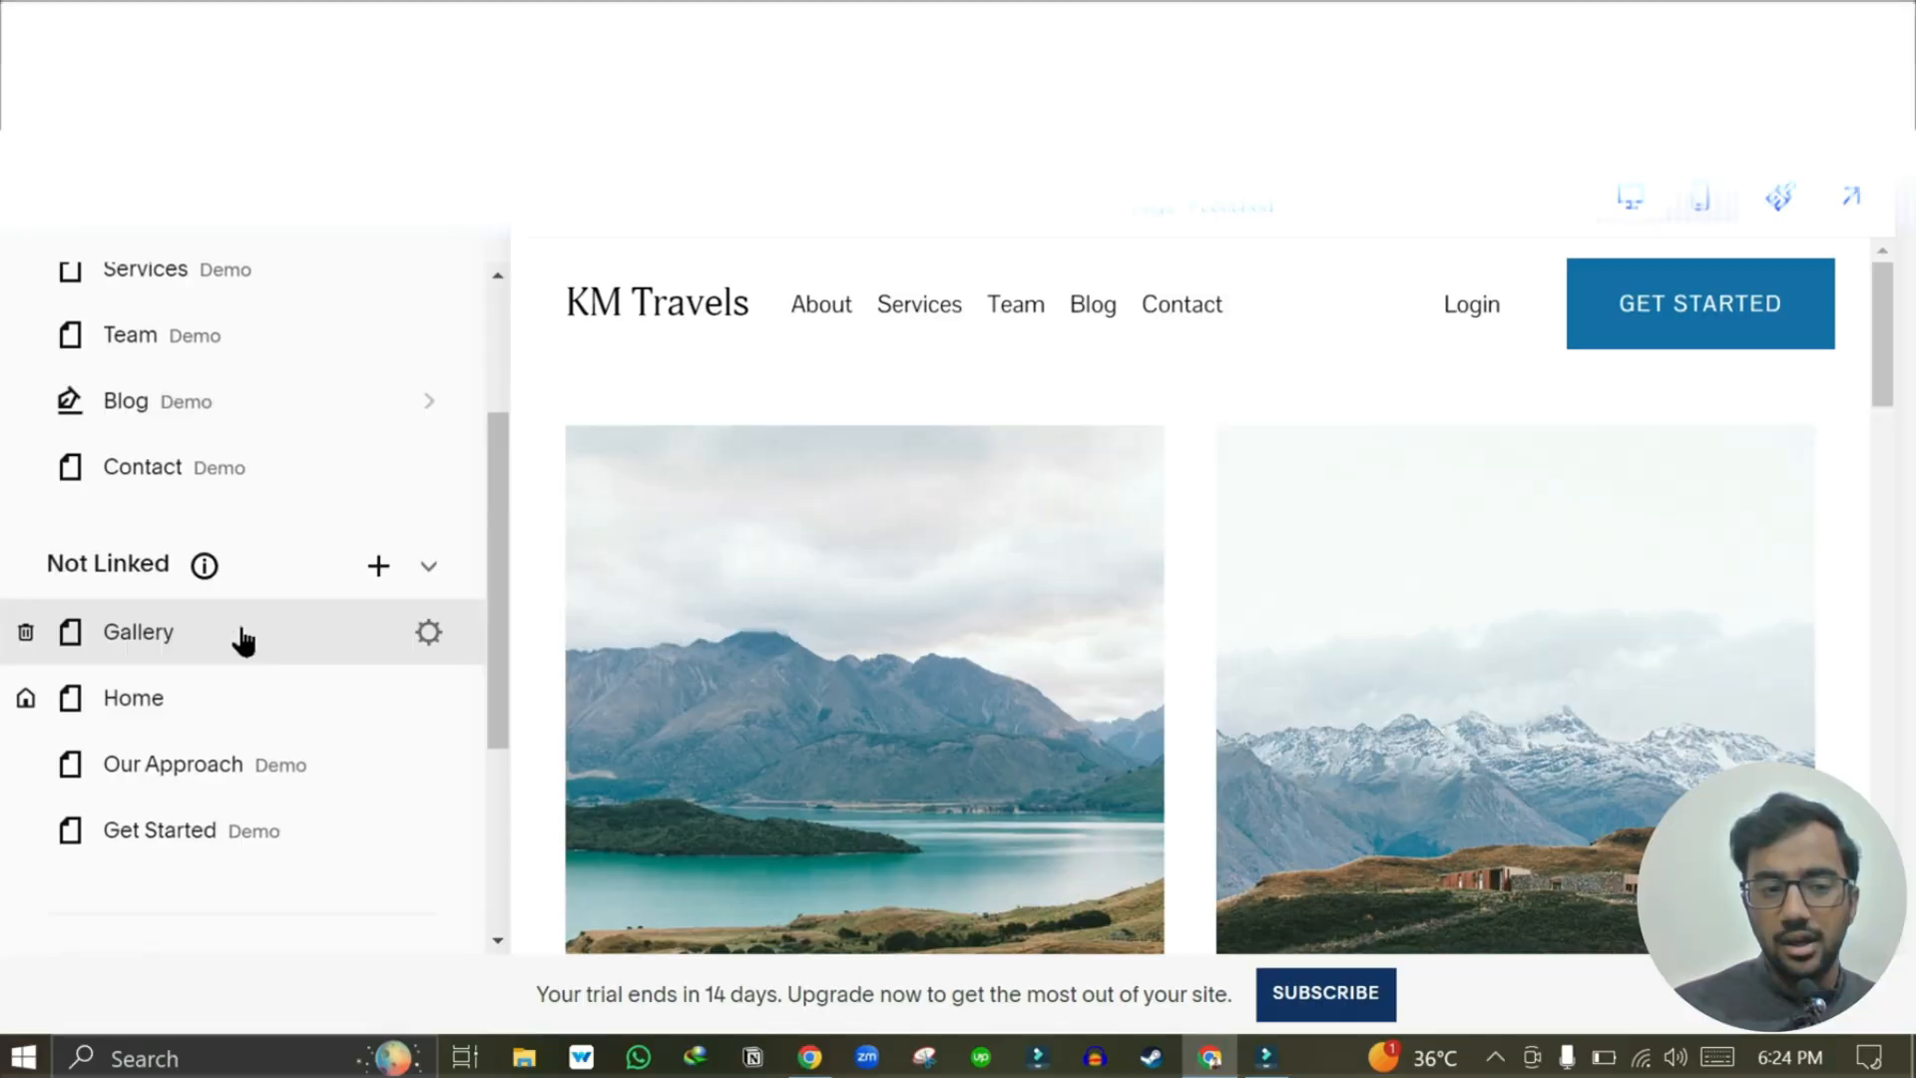
Move Gallery into Main Navigation after Blog, and Home to the top of Main Navigation.
{"action": "scroll", "coordinate": [242, 641], "scroll_direction": "up", "scroll_amount": 3}
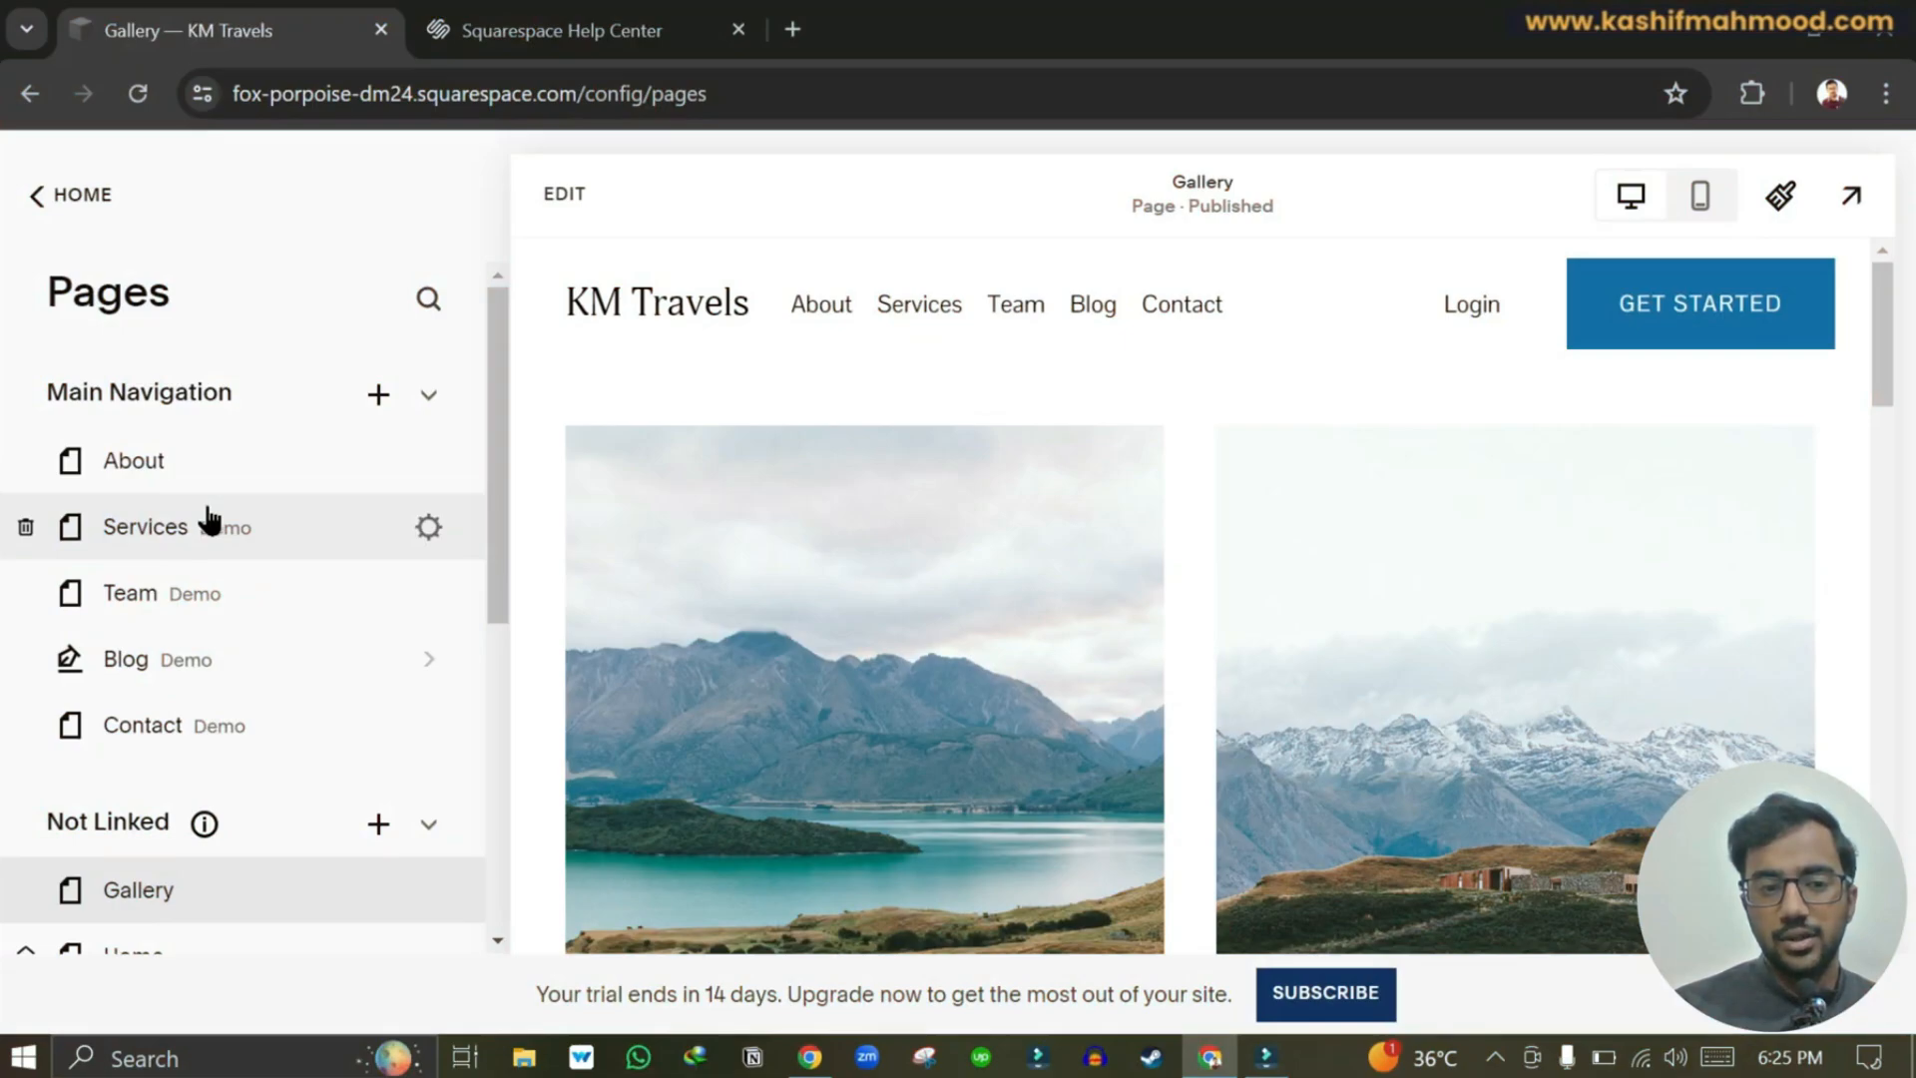
{"action": "left_click", "coordinate": [376, 396]}
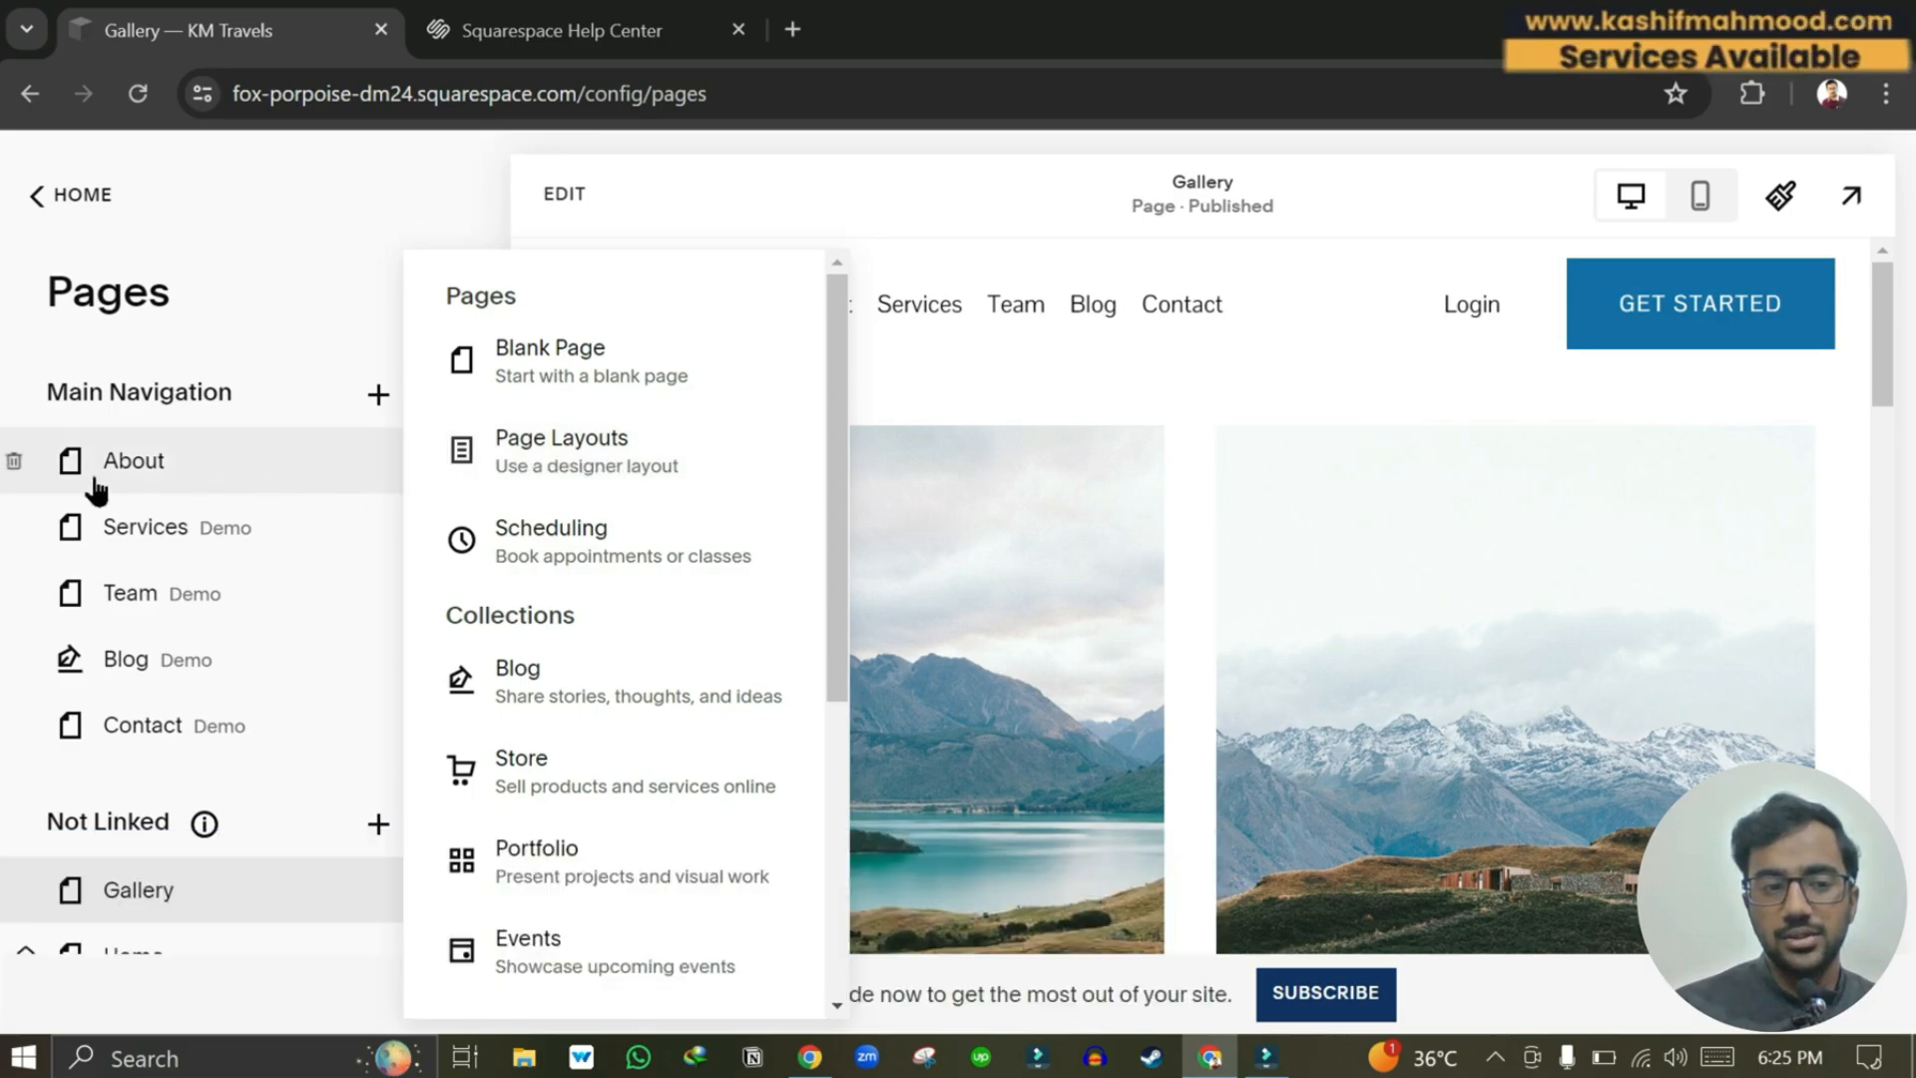
{"action": "left_click", "coordinate": [3, 305]}
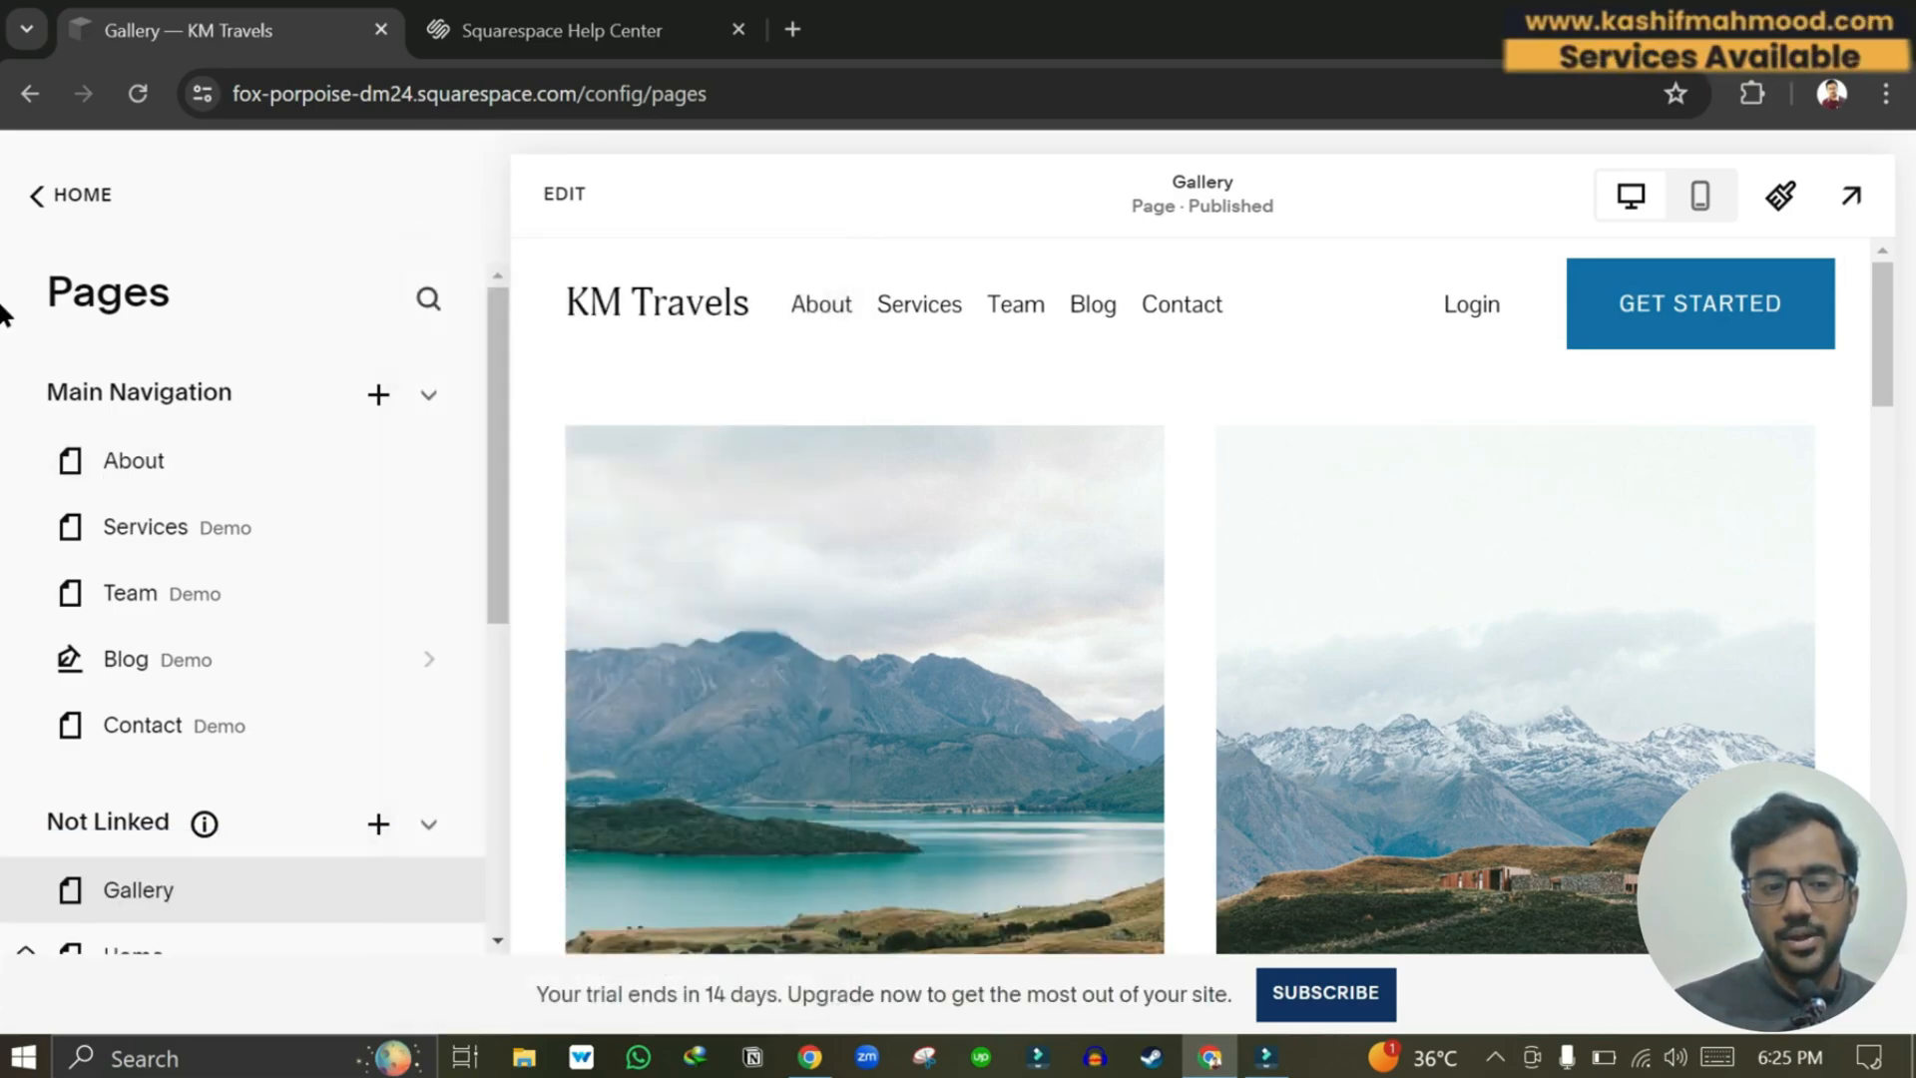
{"action": "scroll", "coordinate": [193, 907], "scroll_direction": "down", "scroll_amount": 1}
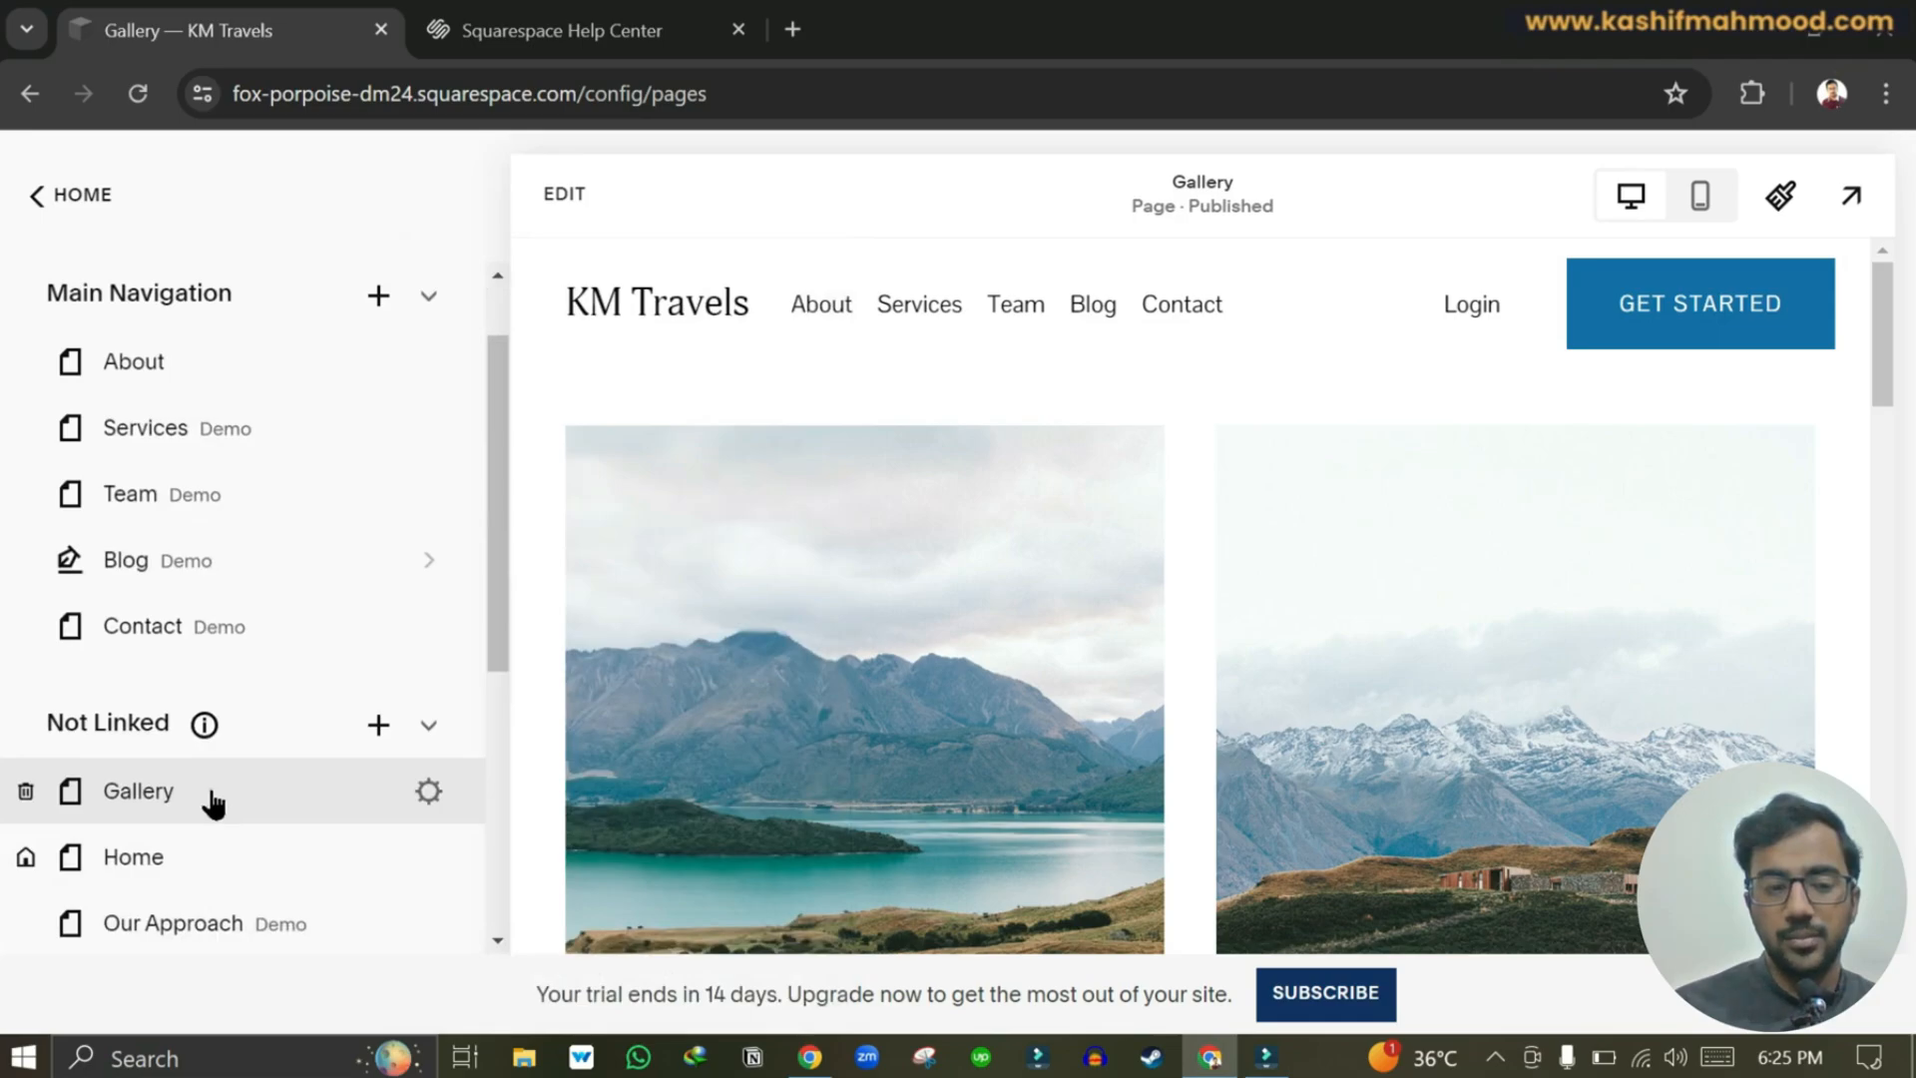
{"action": "scroll", "coordinate": [212, 801], "scroll_direction": "up", "scroll_amount": 1}
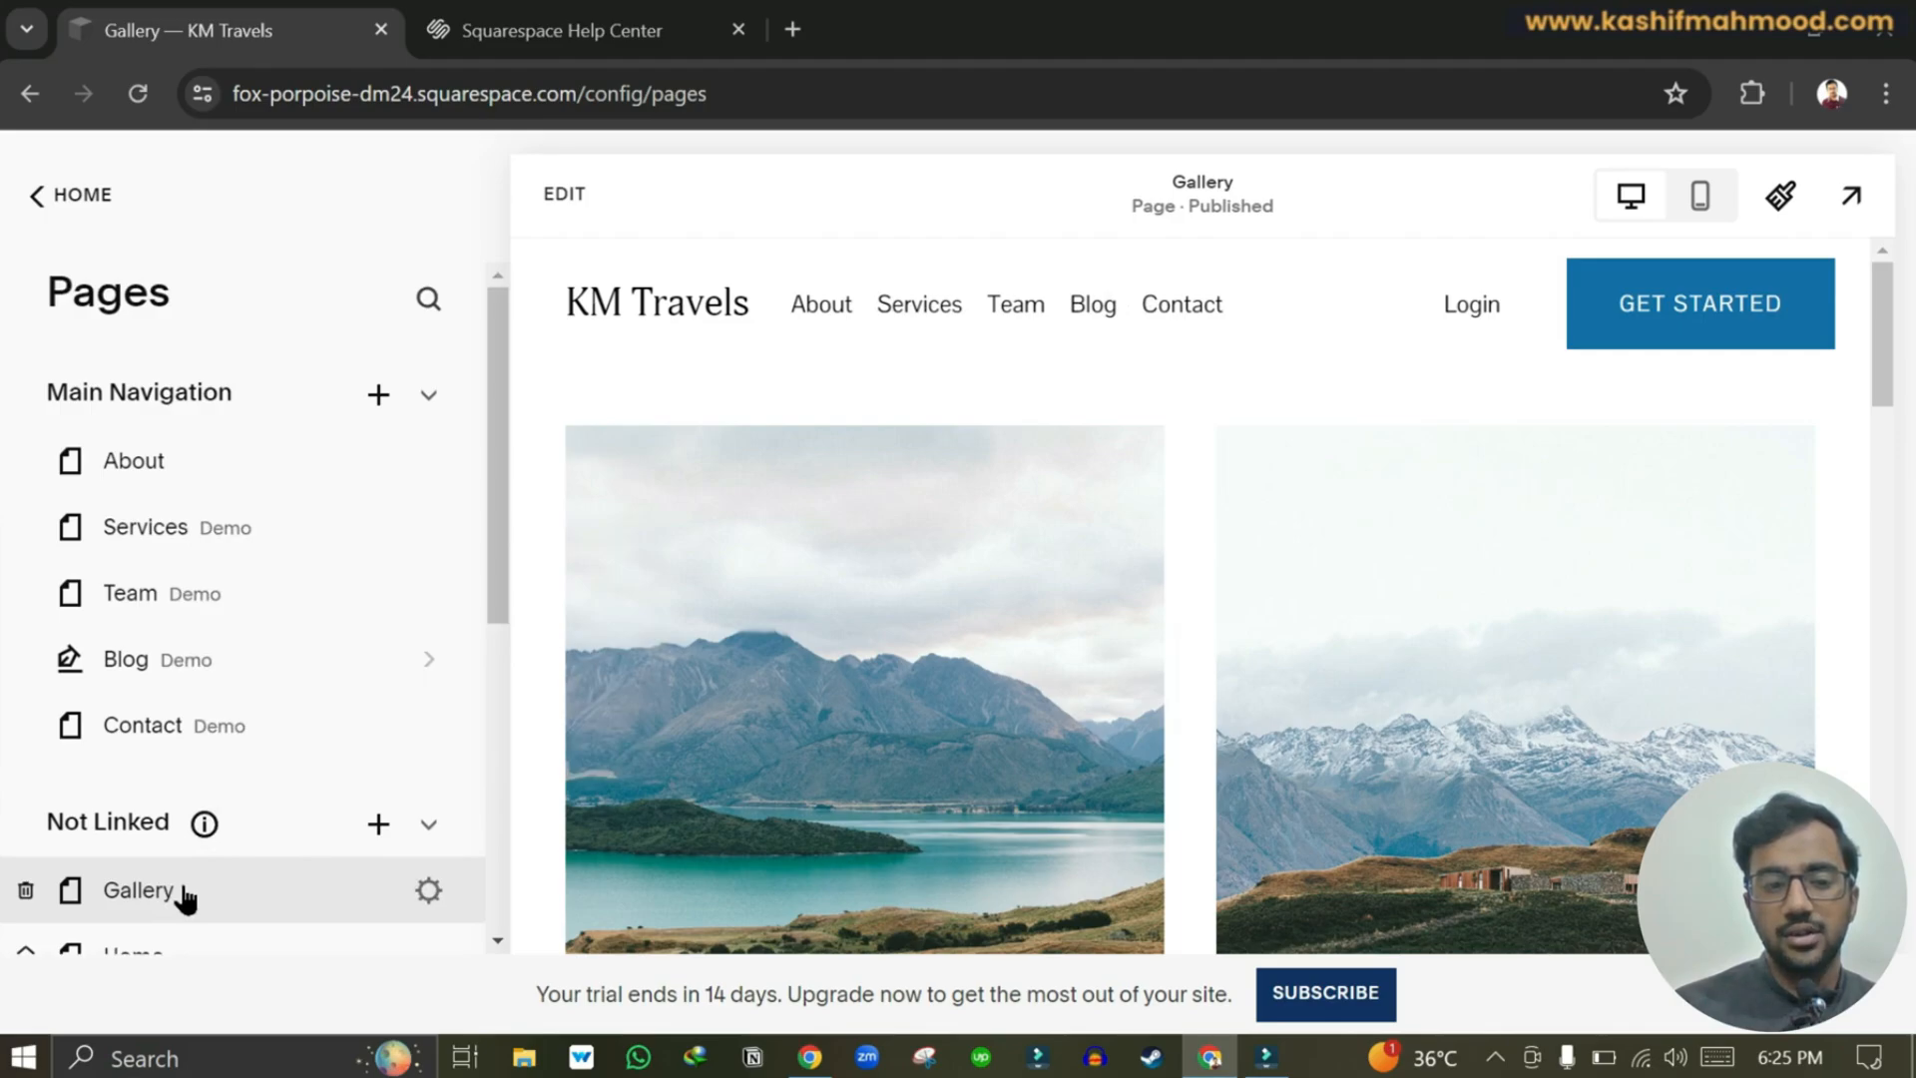
{"action": "left_click_drag", "start_coordinate": [184, 896], "coordinate": [172, 743]}
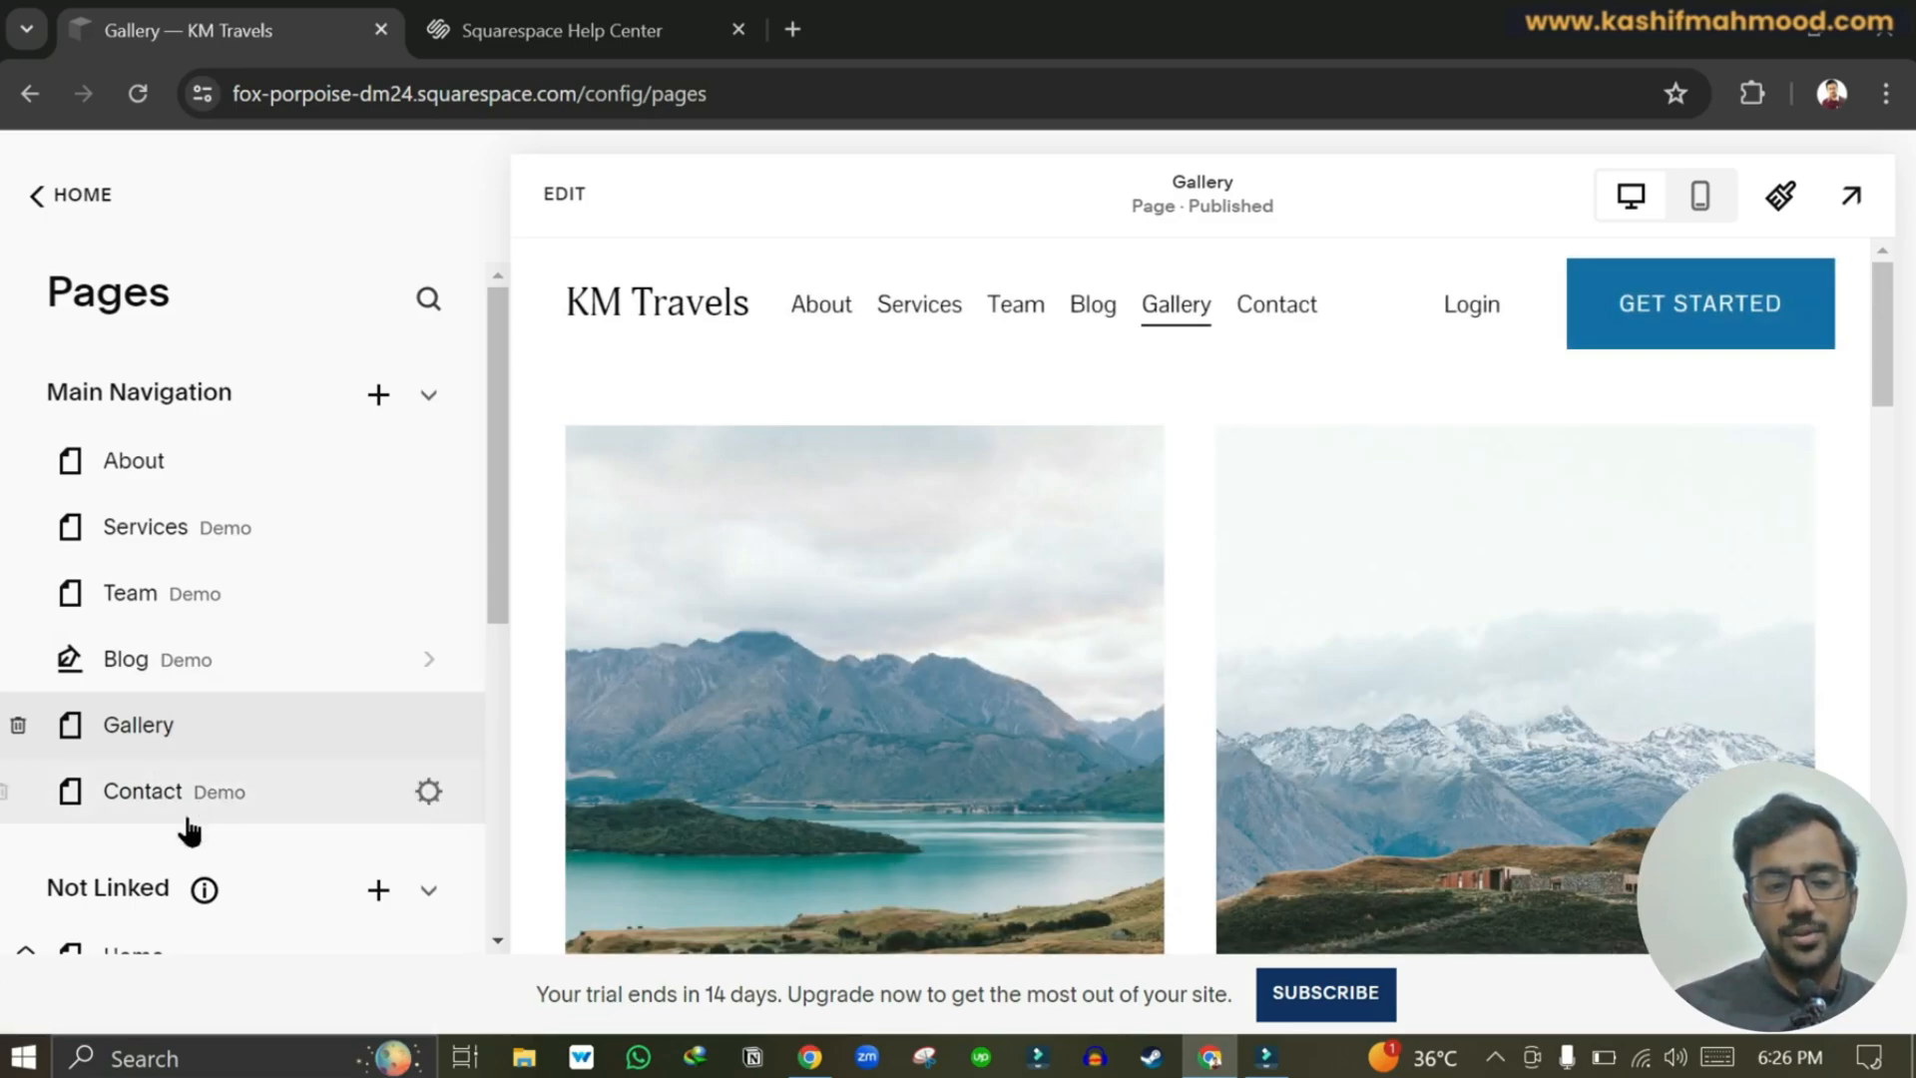
{"action": "left_click_drag", "start_coordinate": [151, 950], "coordinate": [180, 467]}
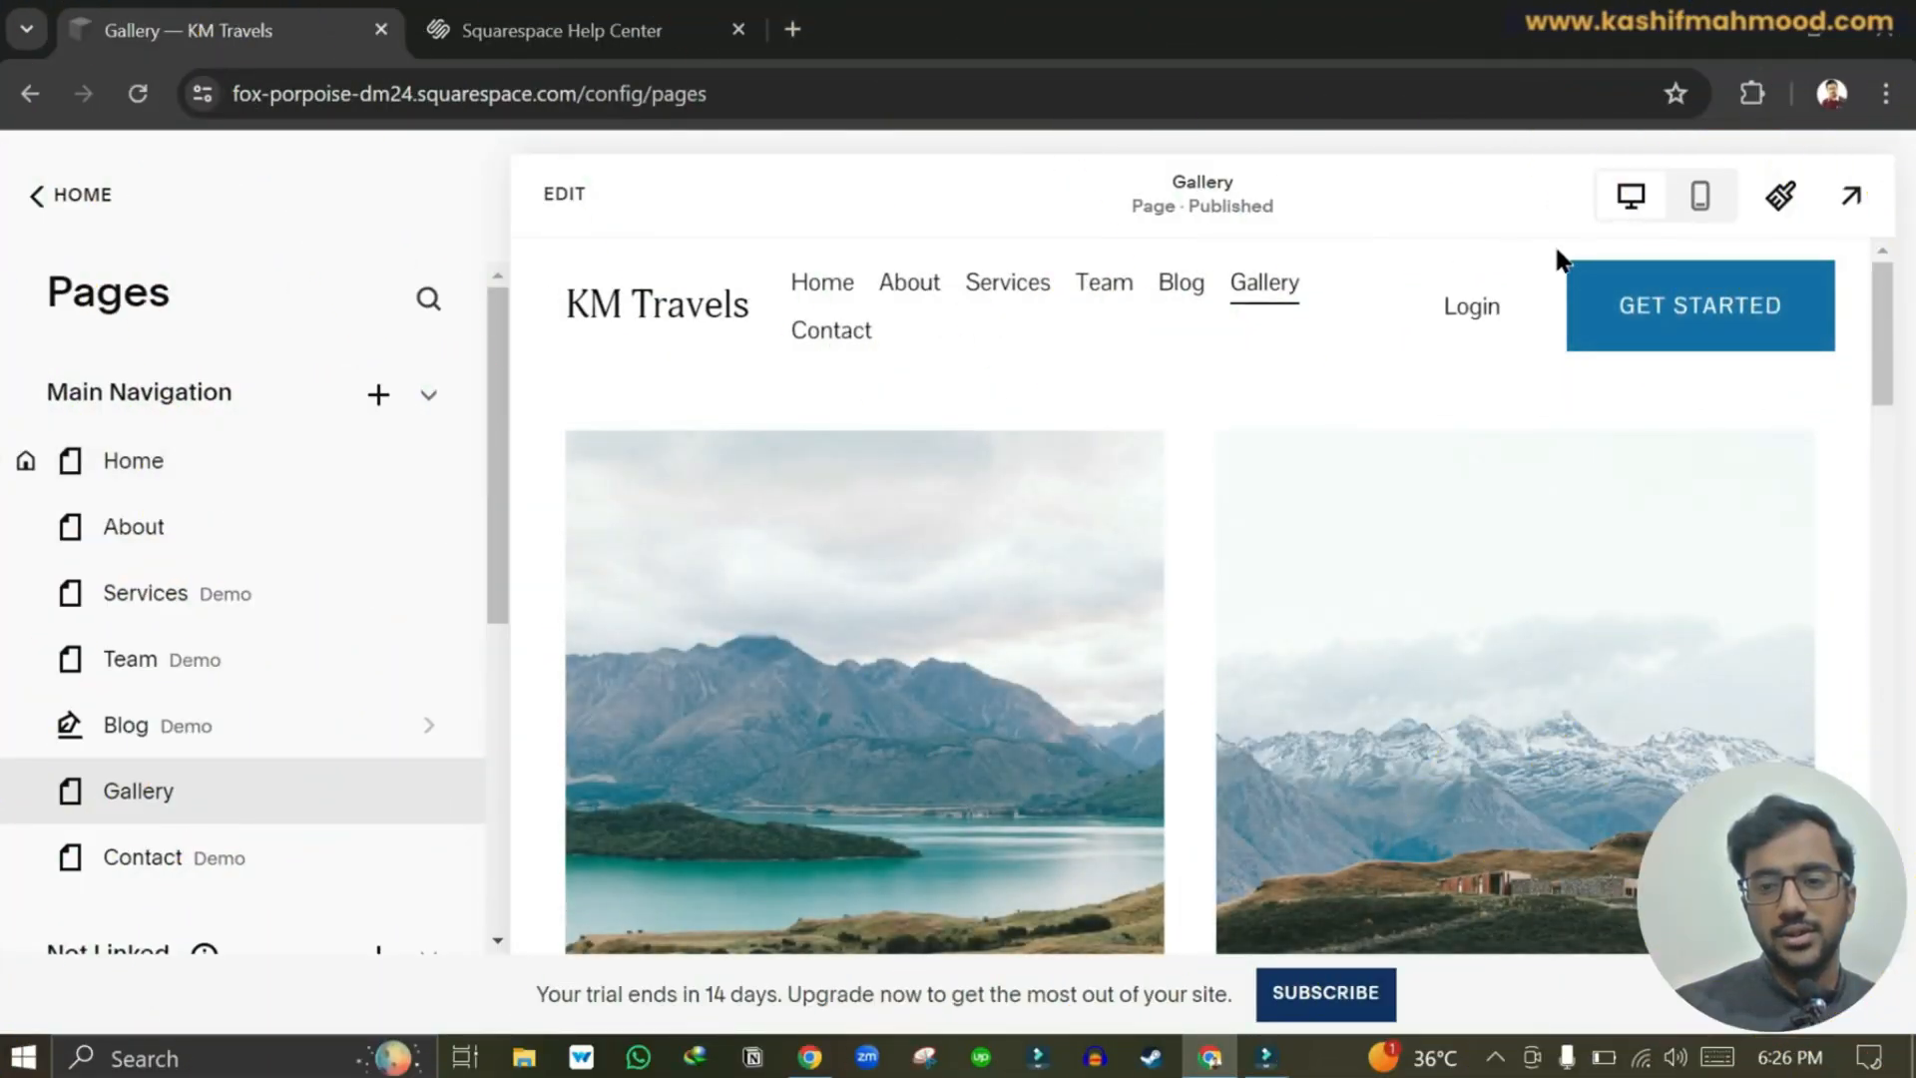
Preview the live site and visit its Home page.
{"action": "left_click", "coordinate": [1851, 199]}
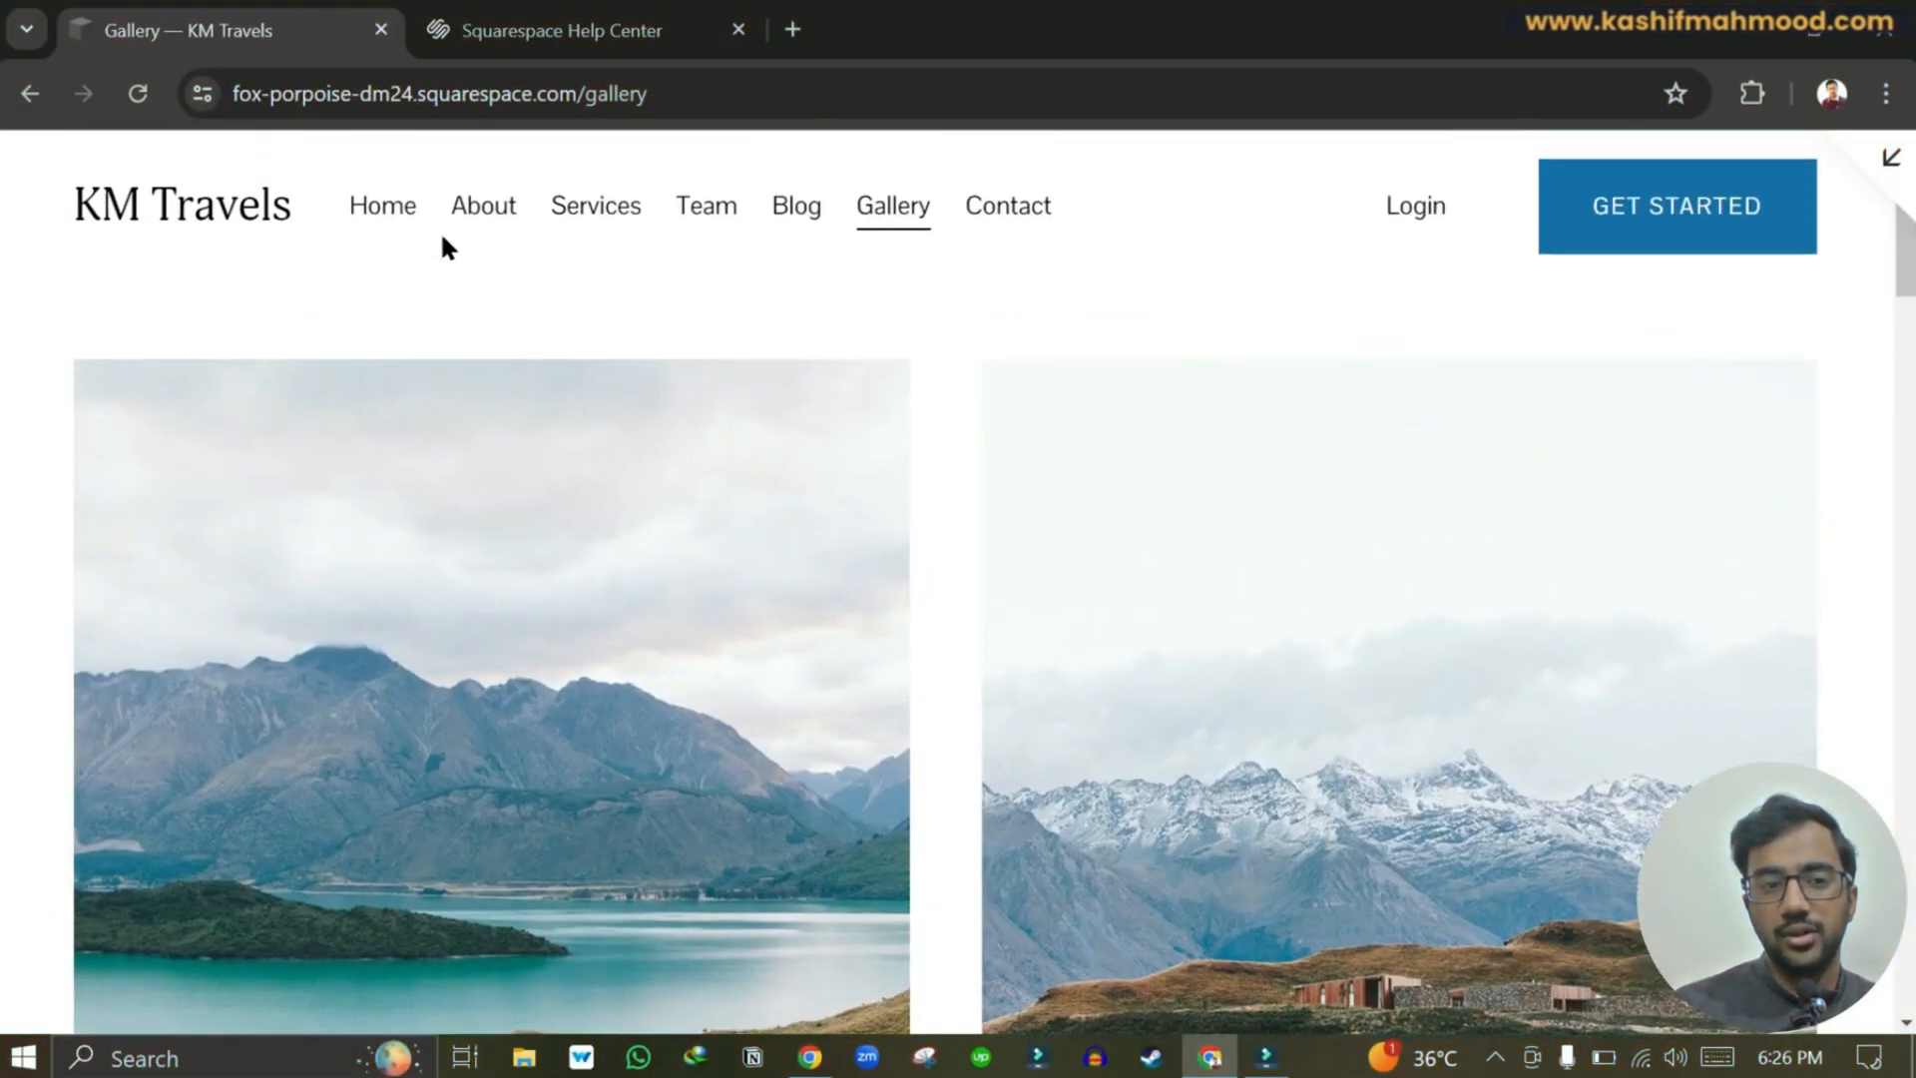
{"action": "left_click", "coordinate": [382, 208]}
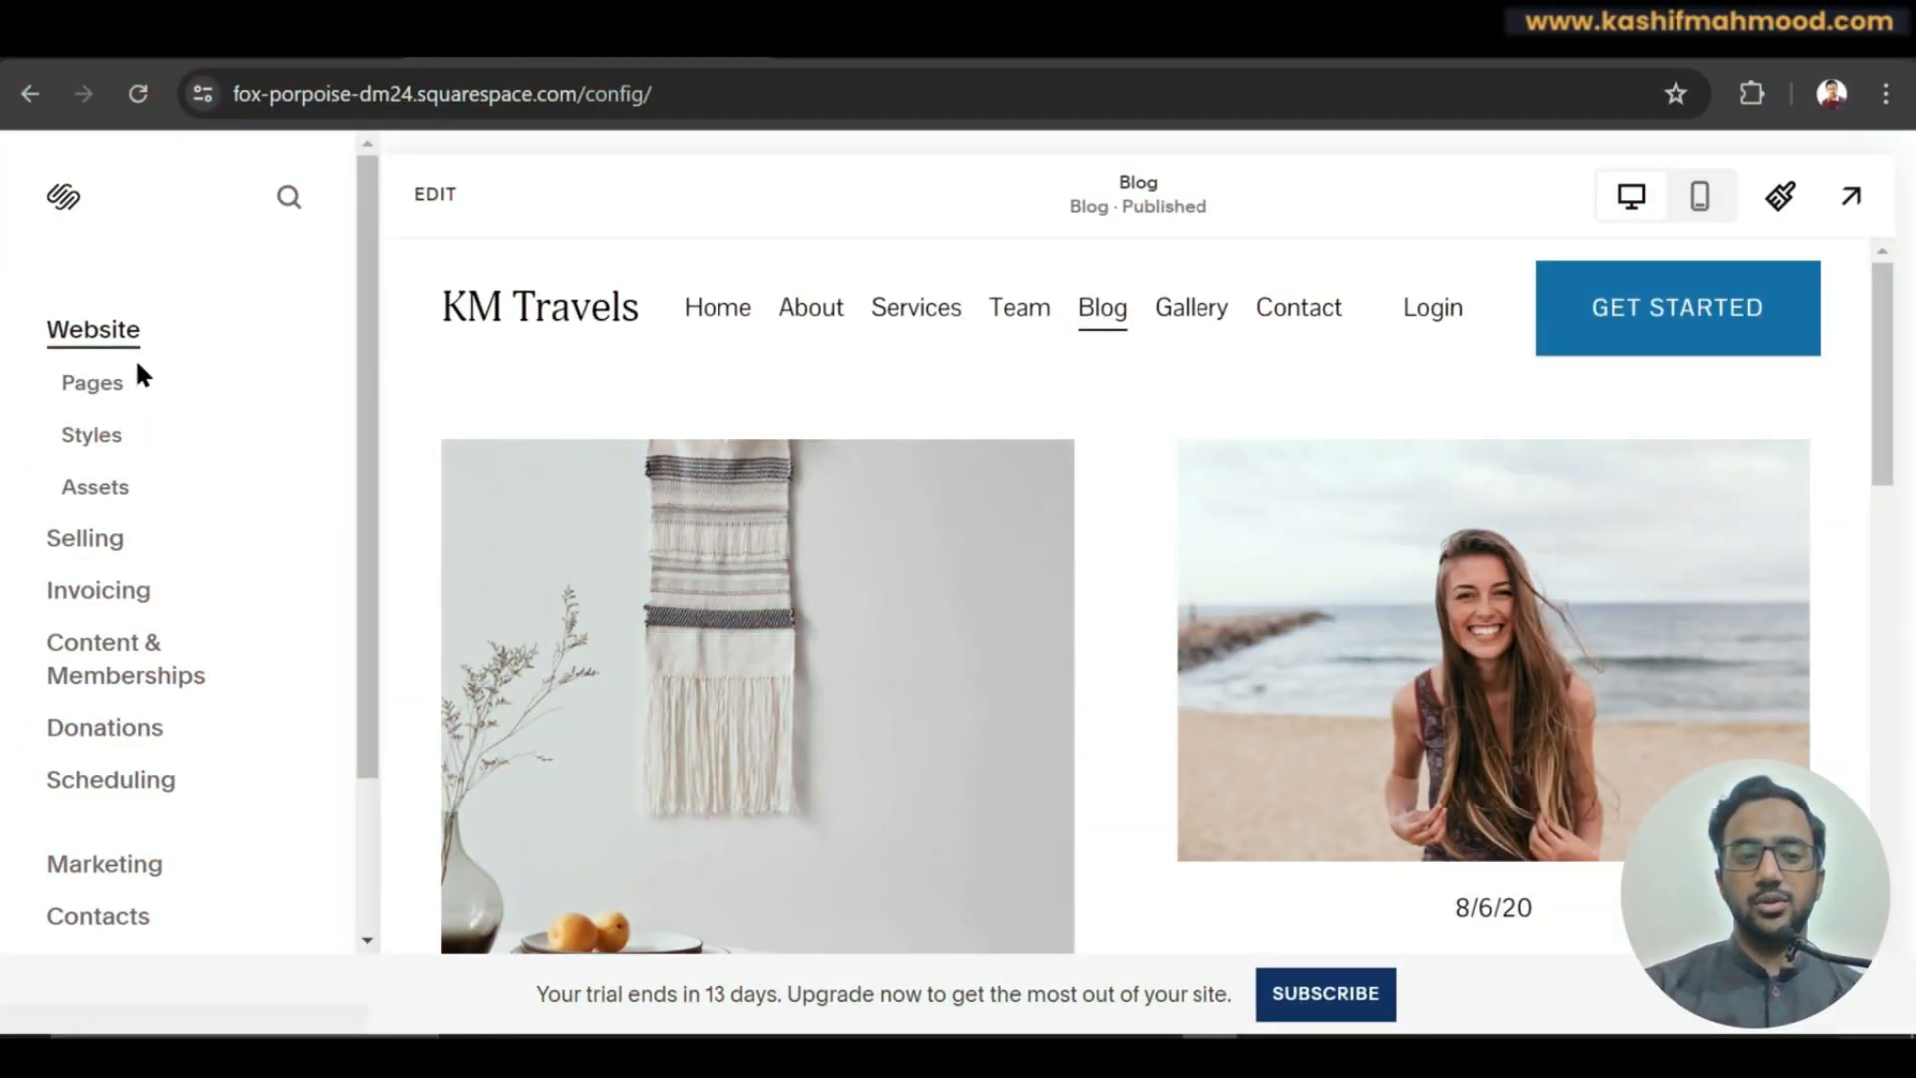
Delete the Blog page from Main Navigation with confirmation, then show the add-page types.
{"action": "left_click", "coordinate": [100, 383]}
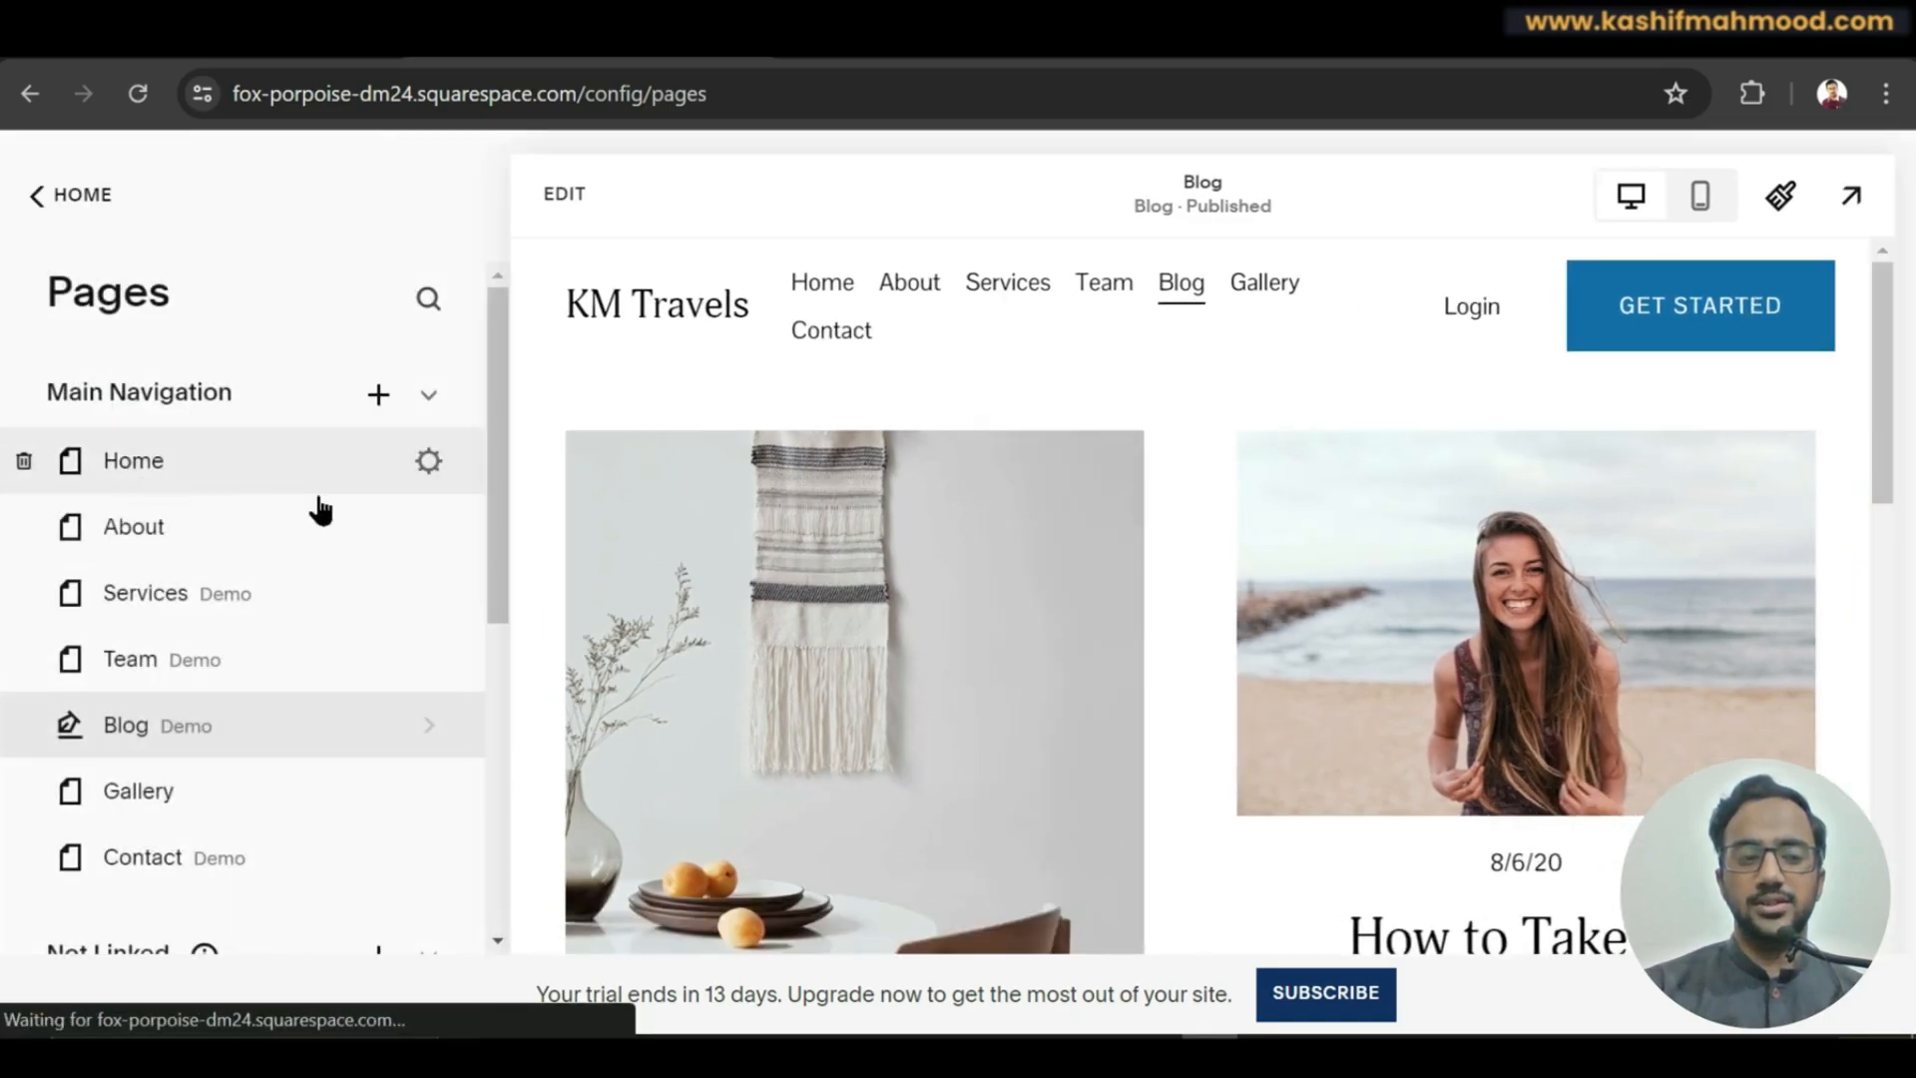
{"action": "left_click_drag", "start_coordinate": [494, 478], "coordinate": [496, 592]}
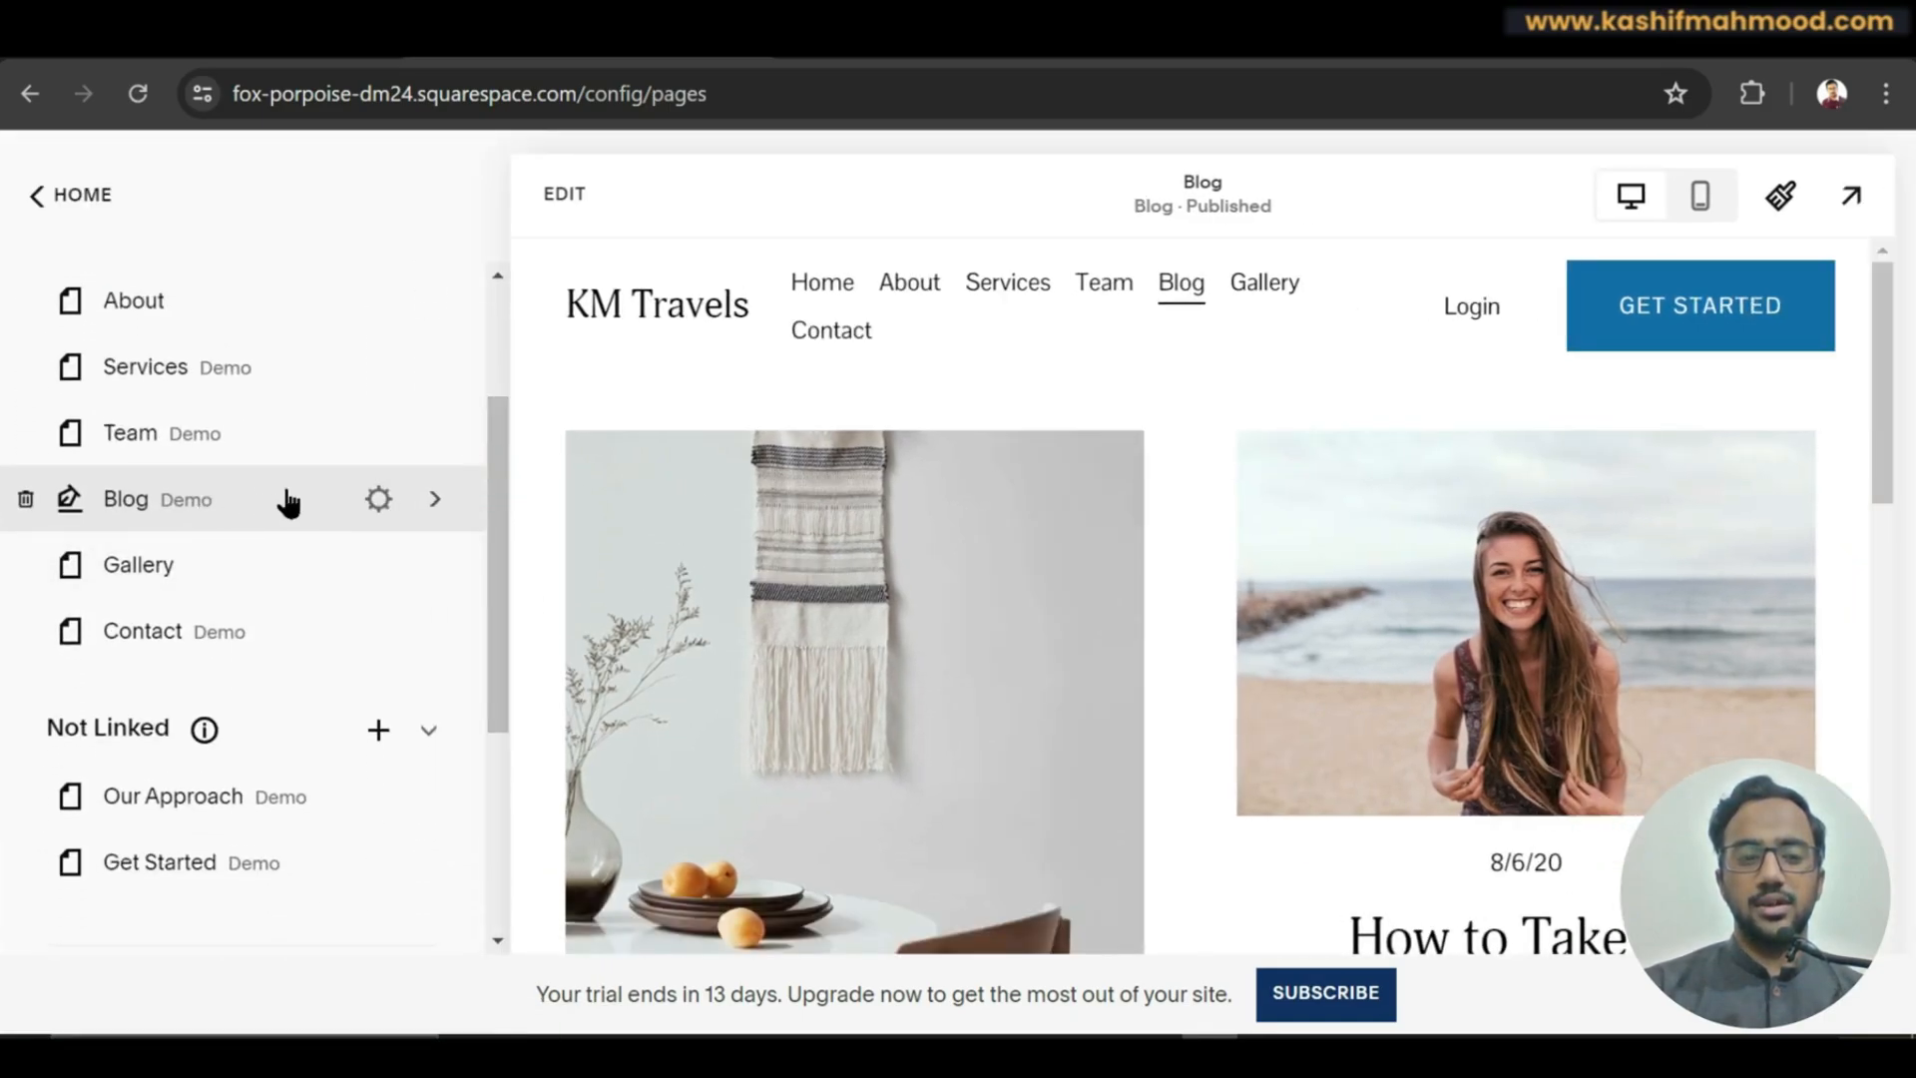
{"action": "left_click", "coordinate": [26, 501]}
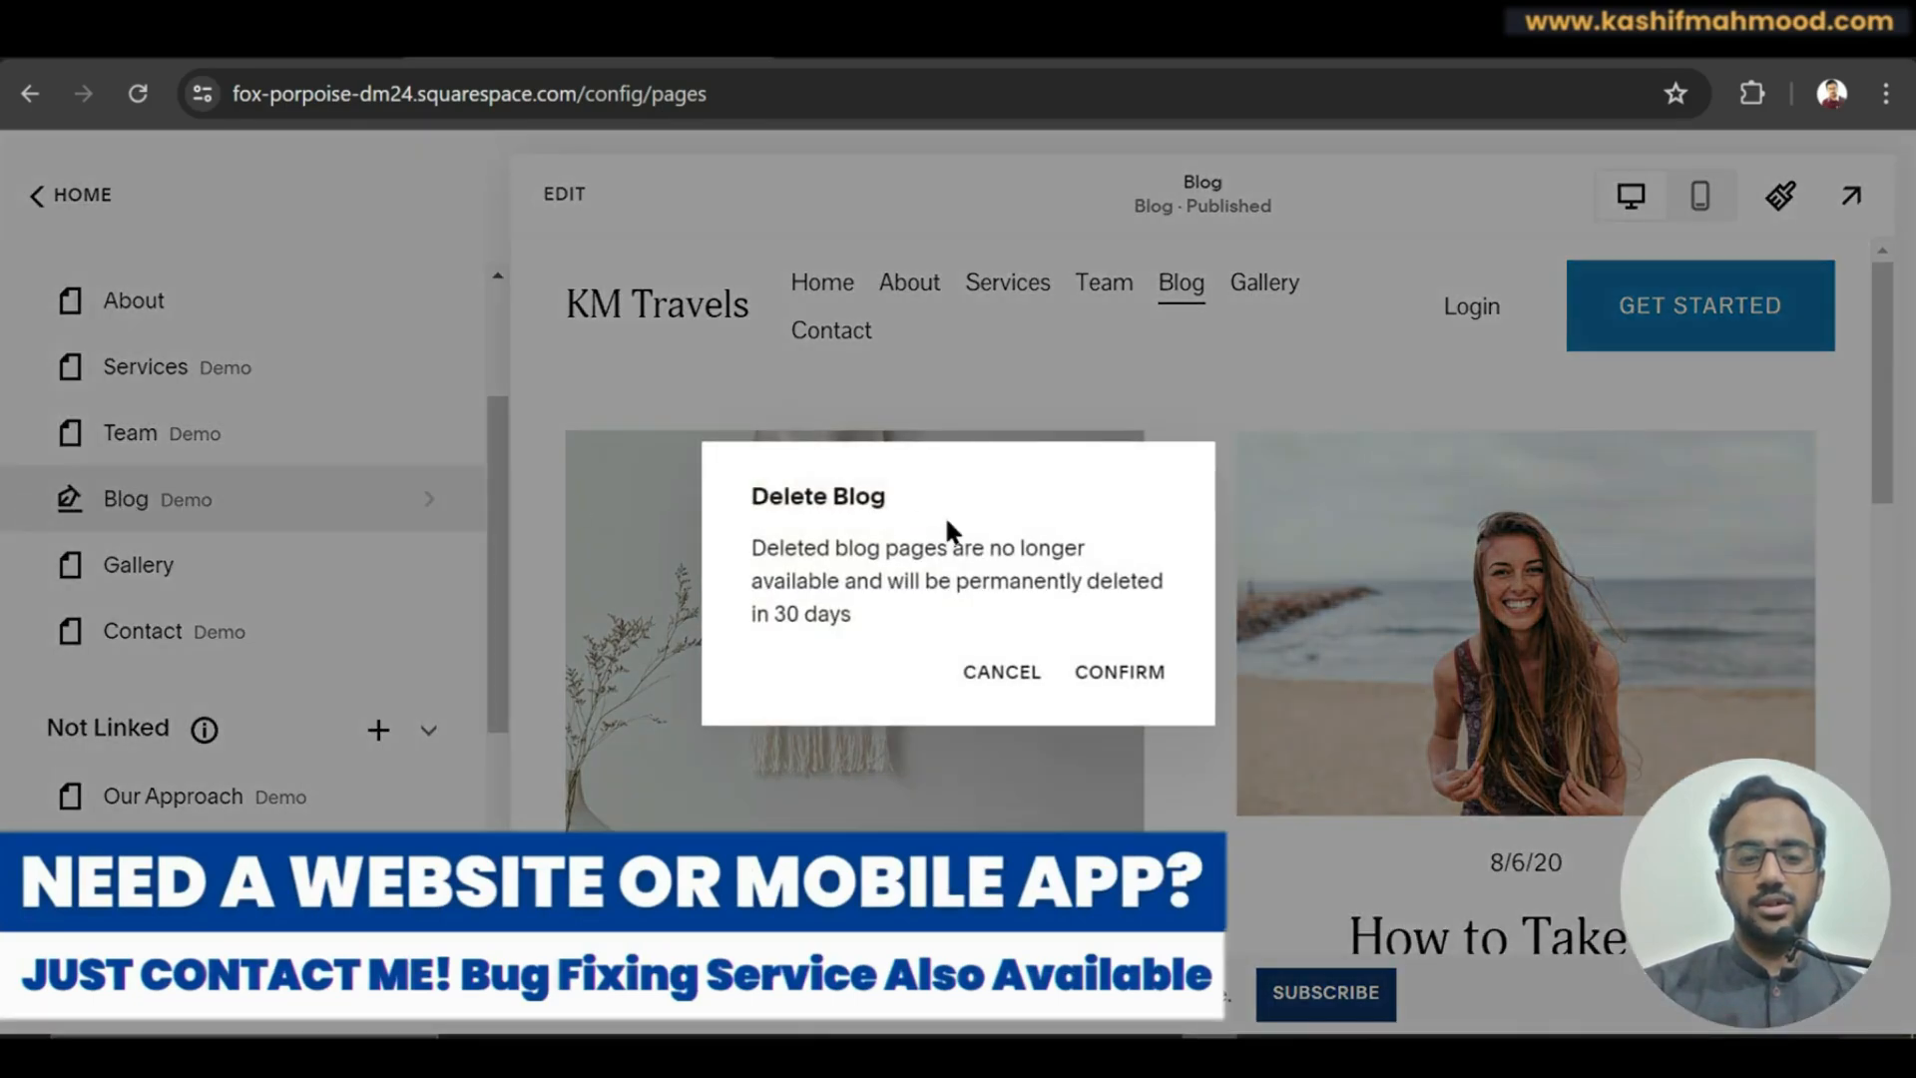
{"action": "left_click", "coordinate": [1120, 675]}
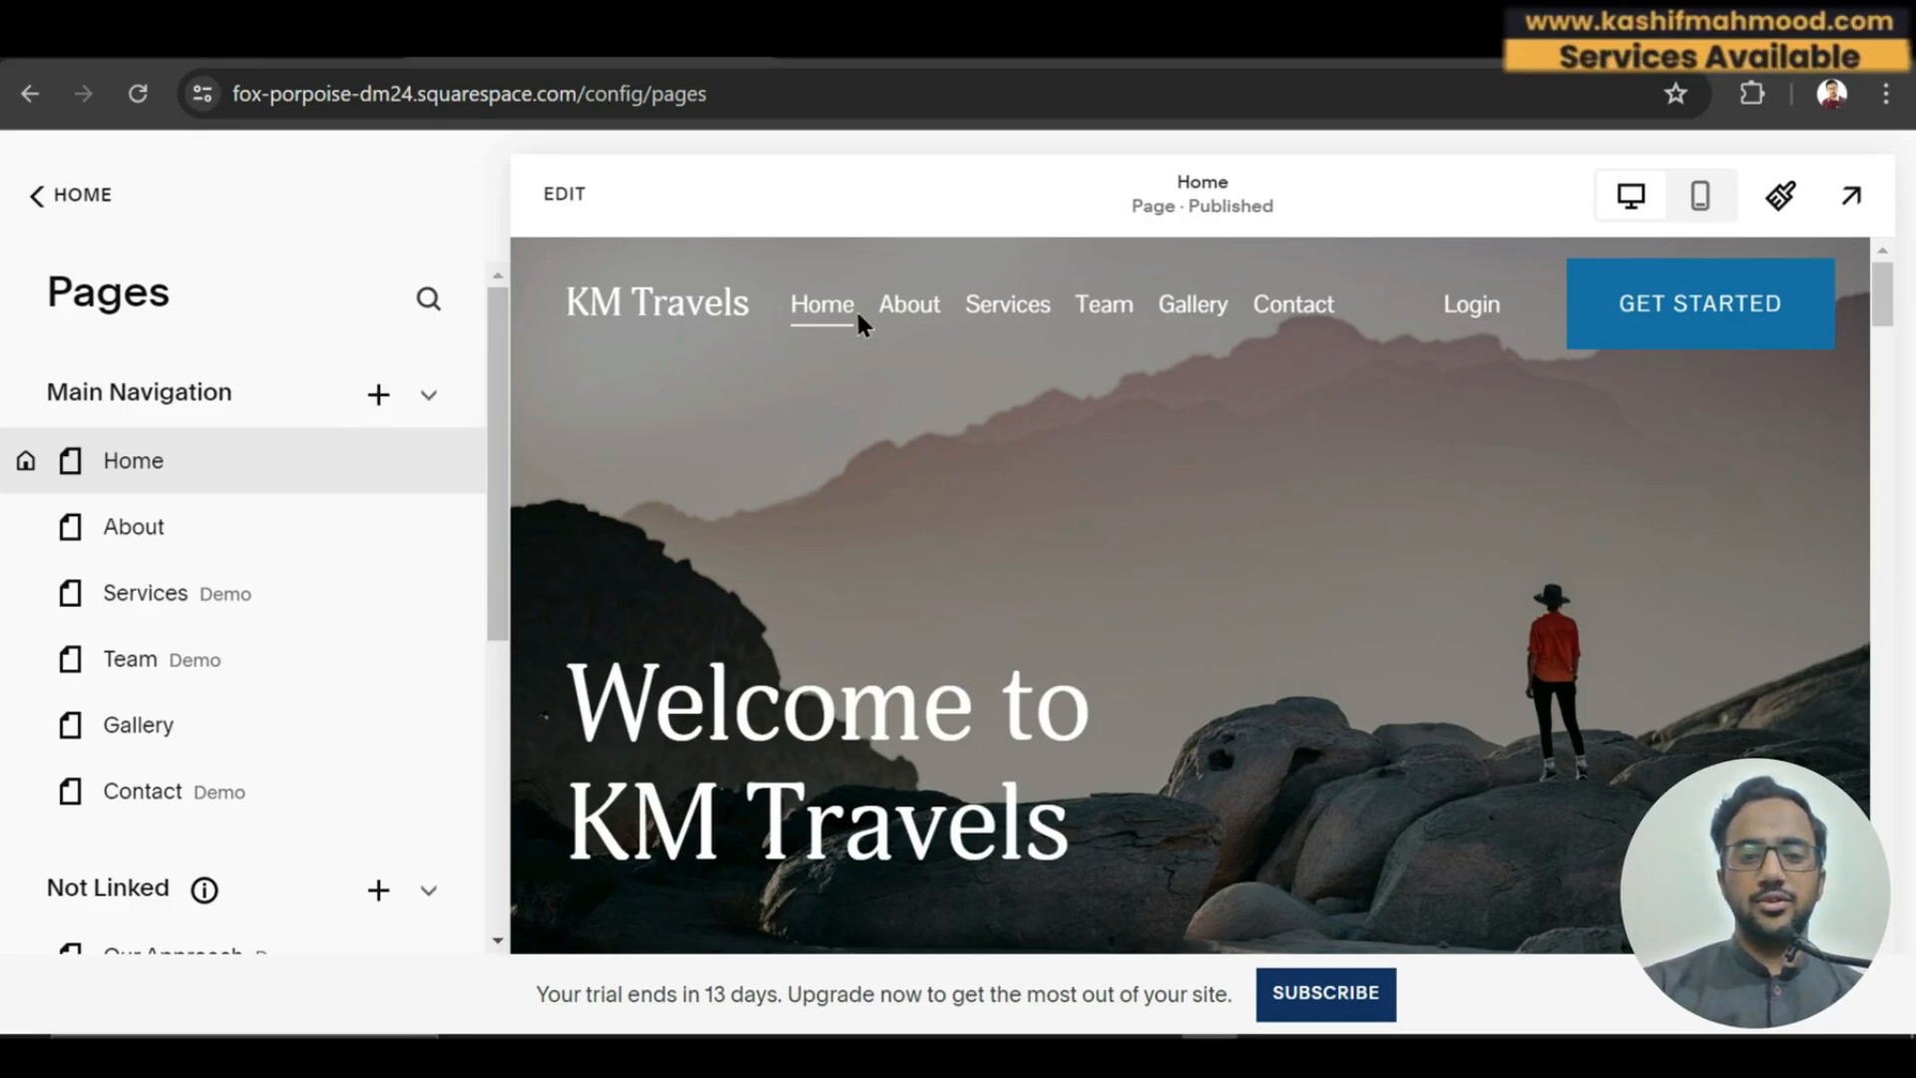
{"action": "left_click", "coordinate": [378, 394]}
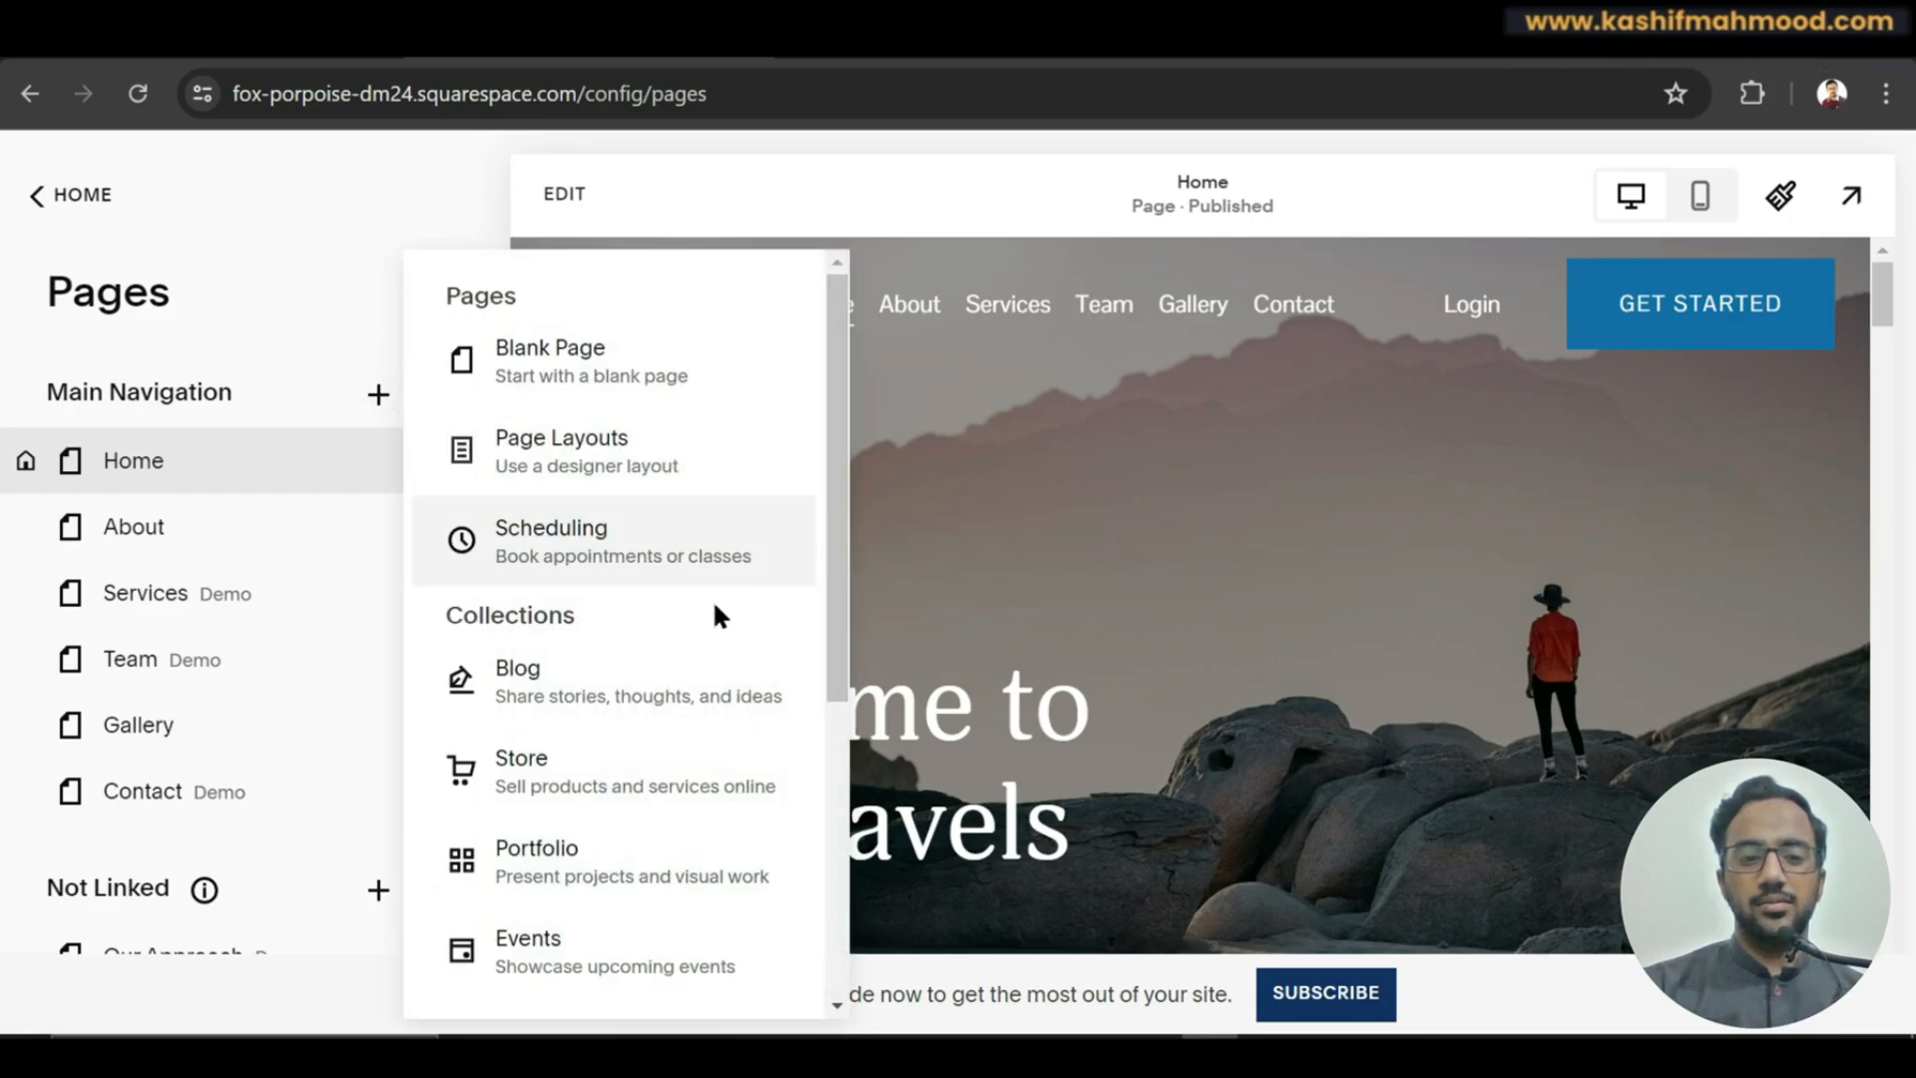
Create a Blog collection page using the image-beside-text list layout.
{"action": "left_click", "coordinate": [527, 668]}
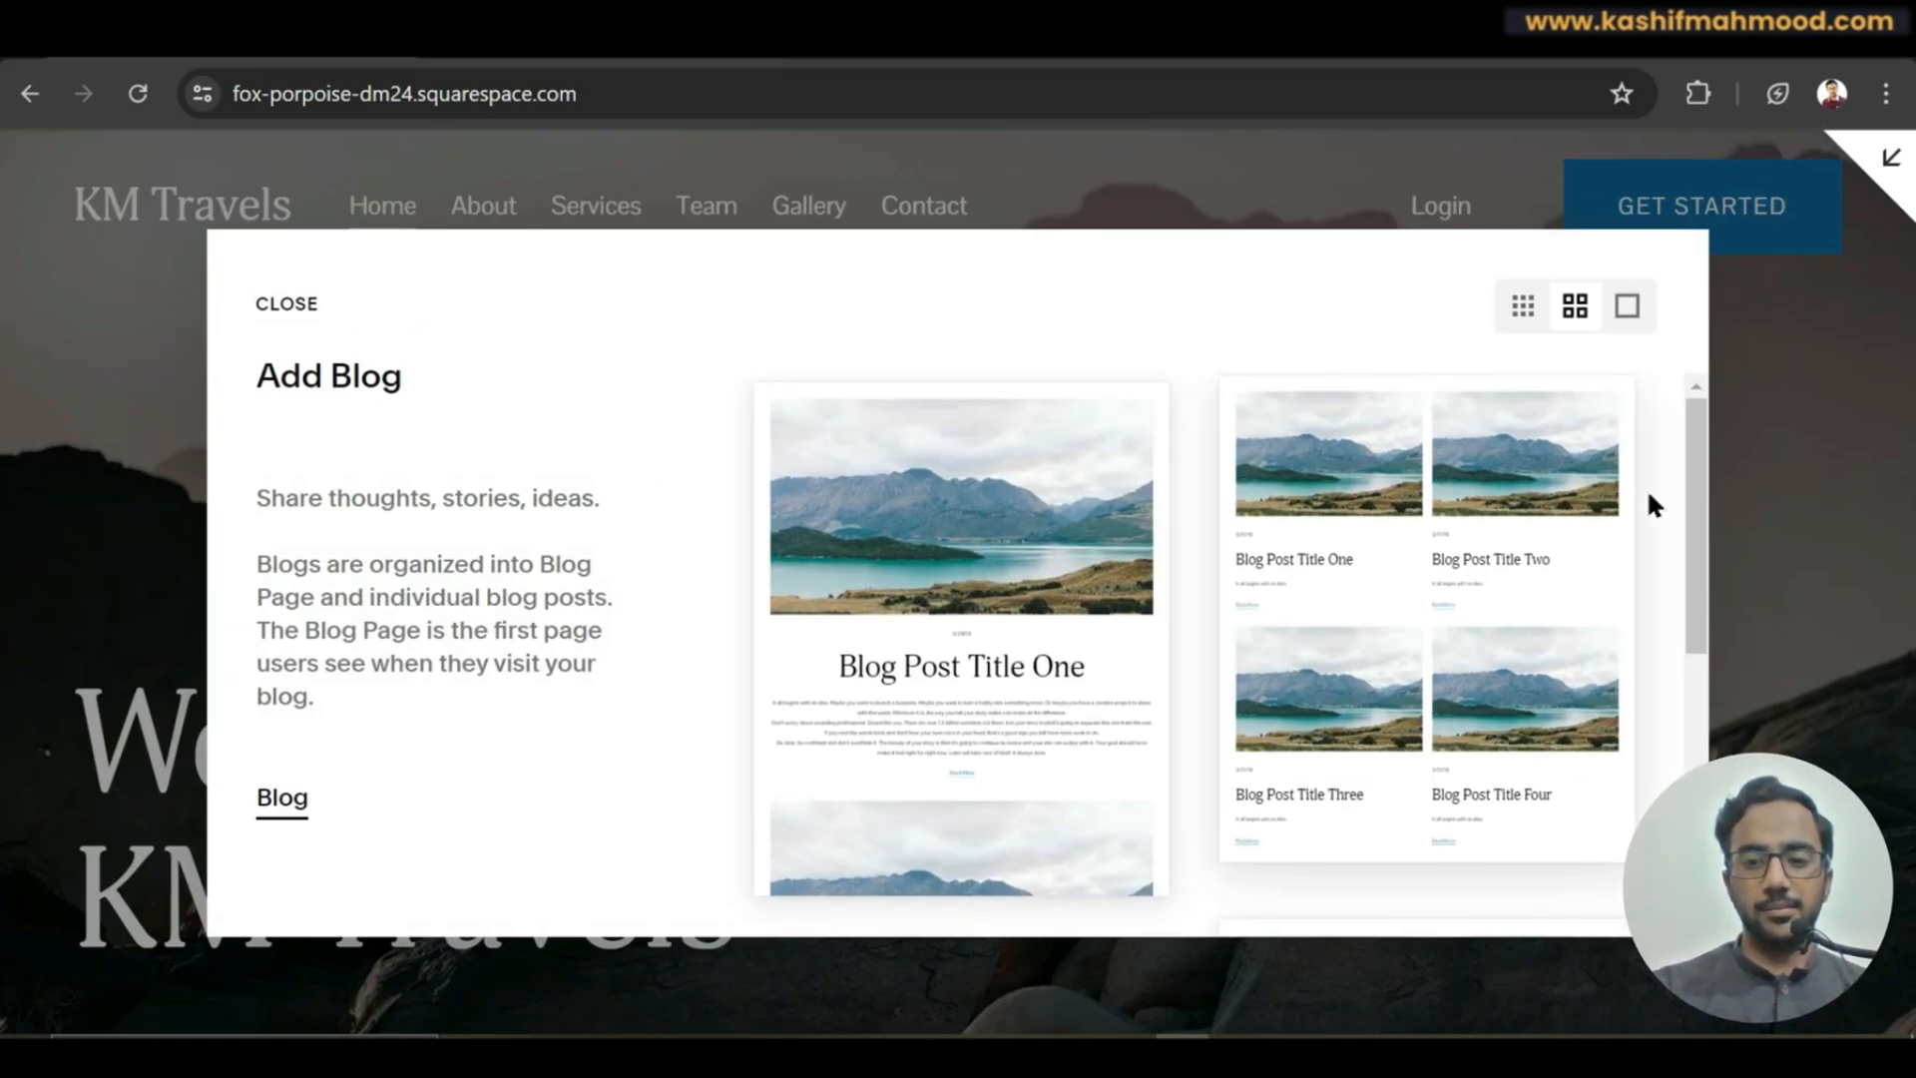
{"action": "left_click_drag", "start_coordinate": [1697, 534], "coordinate": [1696, 804]}
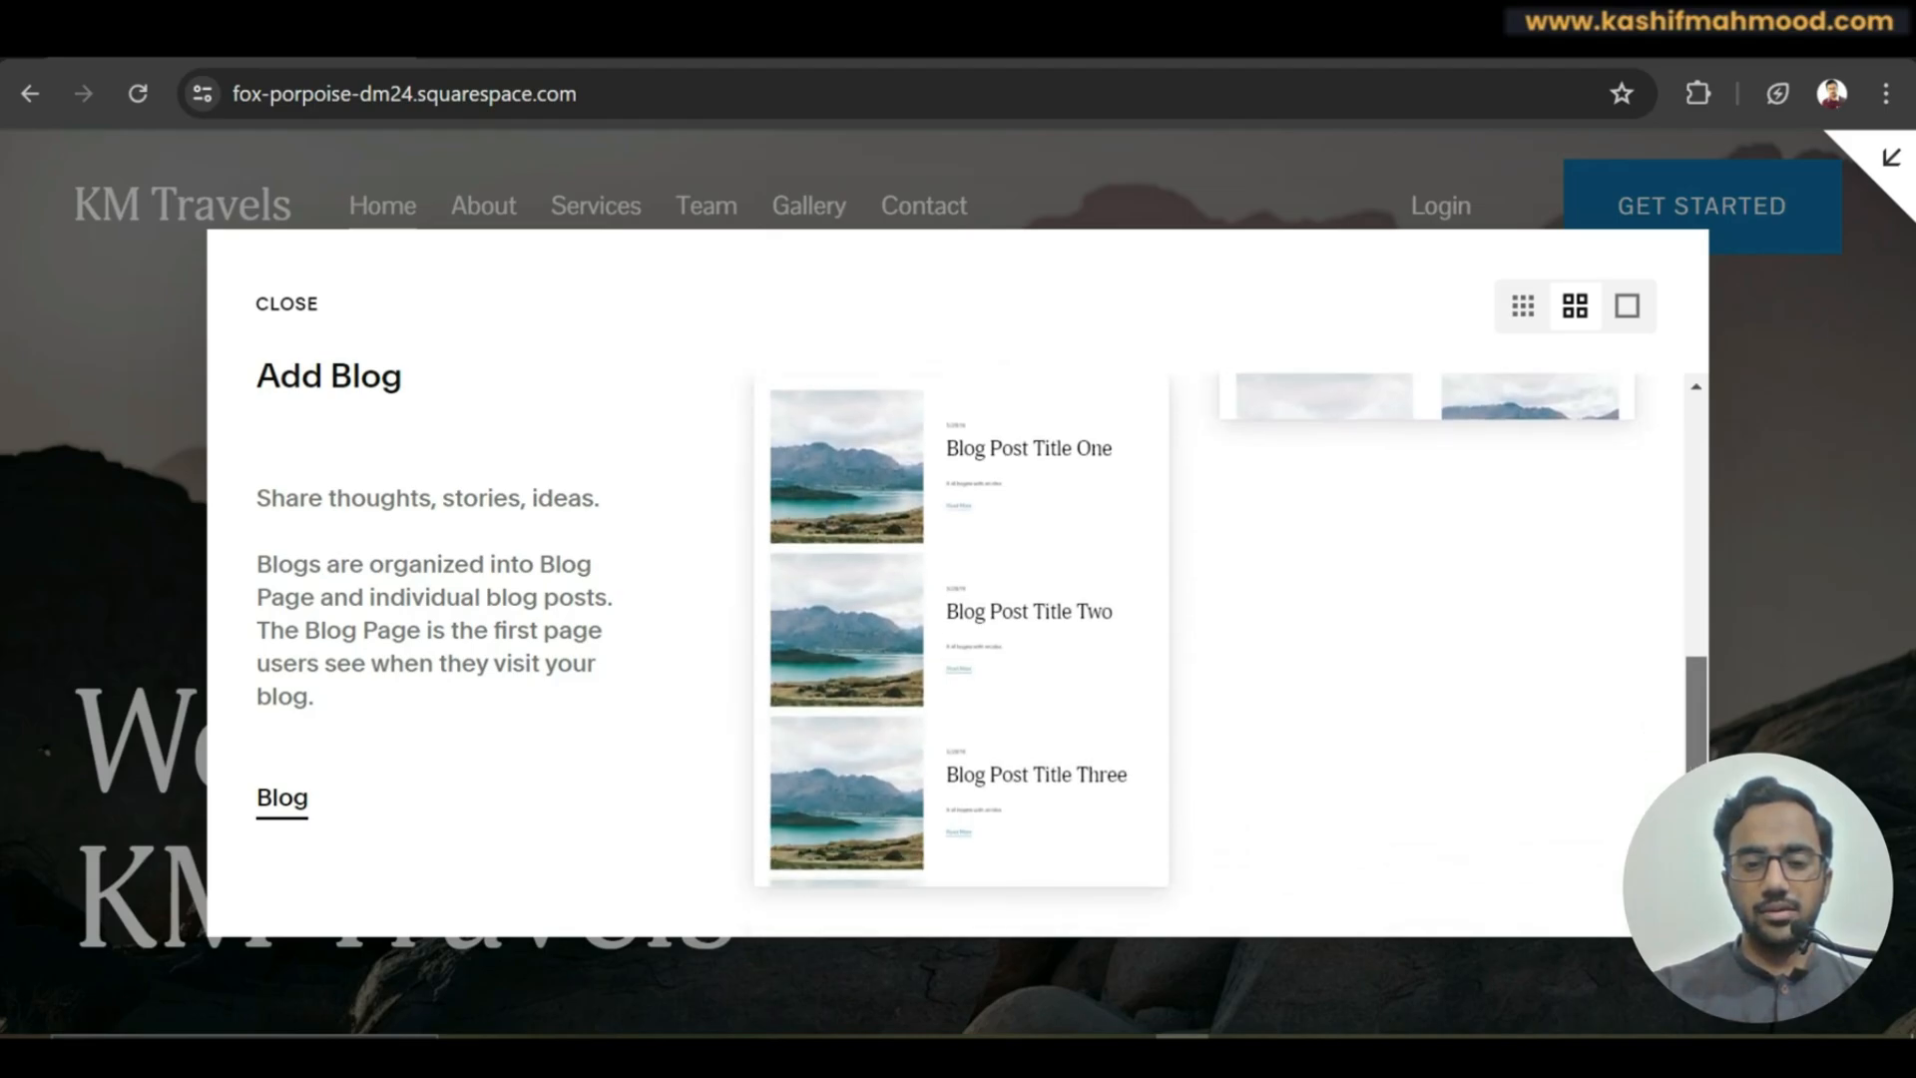
{"action": "left_click", "coordinate": [934, 599]}
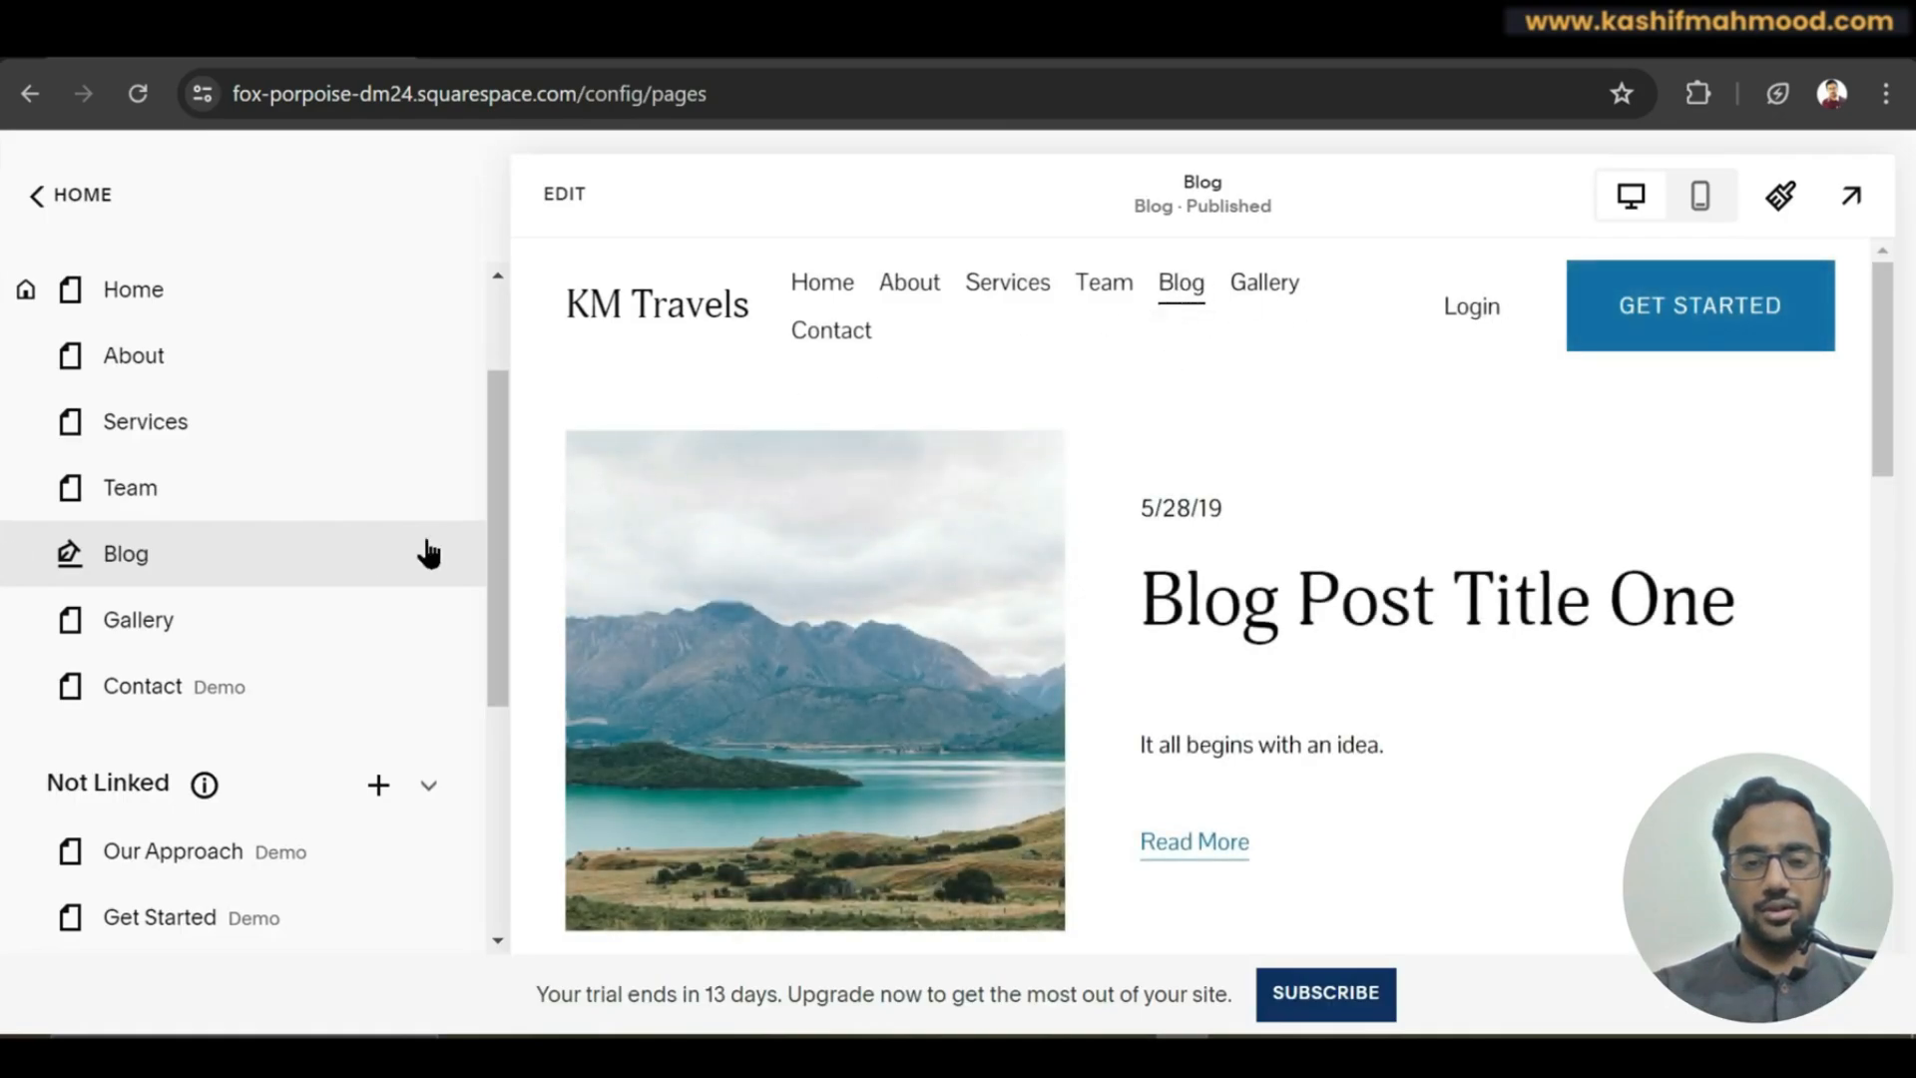
Open the new Blog page's post list, previewing Blog Post Title One.
{"action": "mouse_move", "coordinate": [160, 568]}
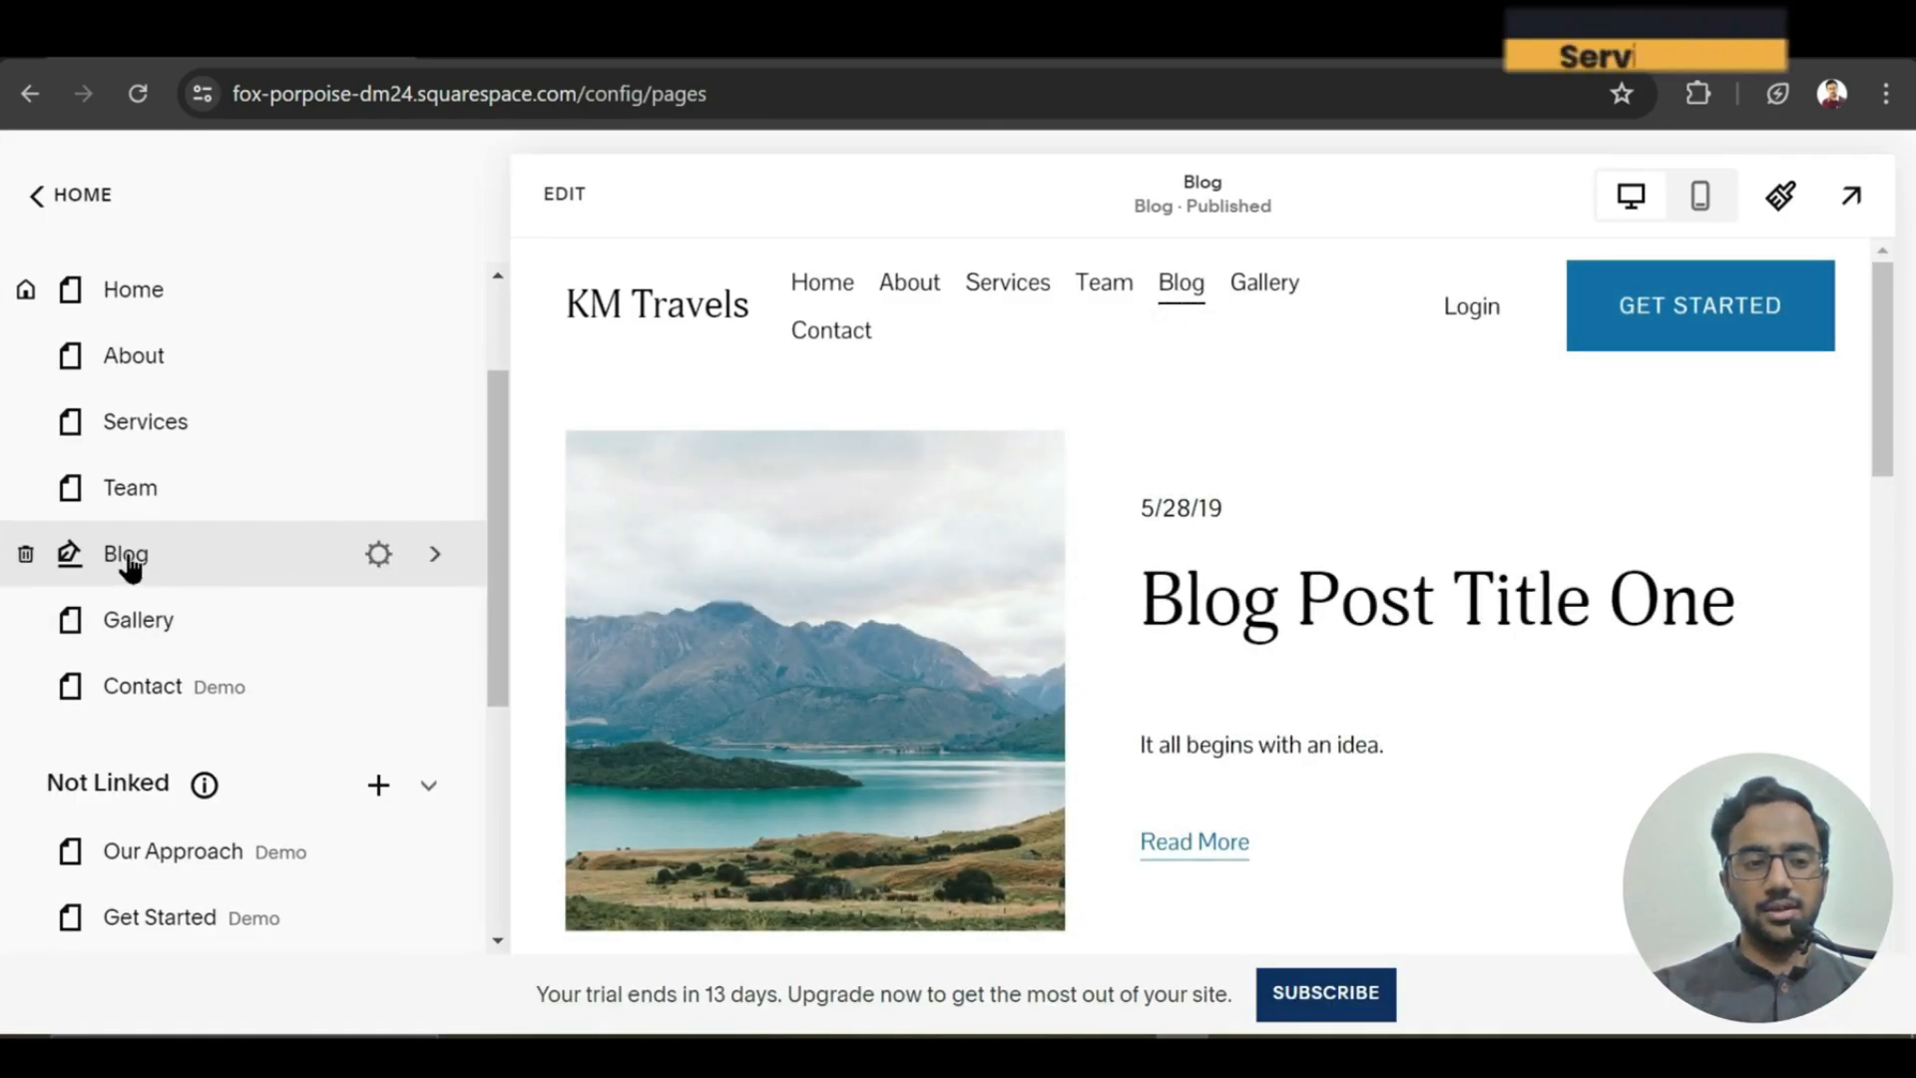
{"action": "left_click", "coordinate": [115, 561]}
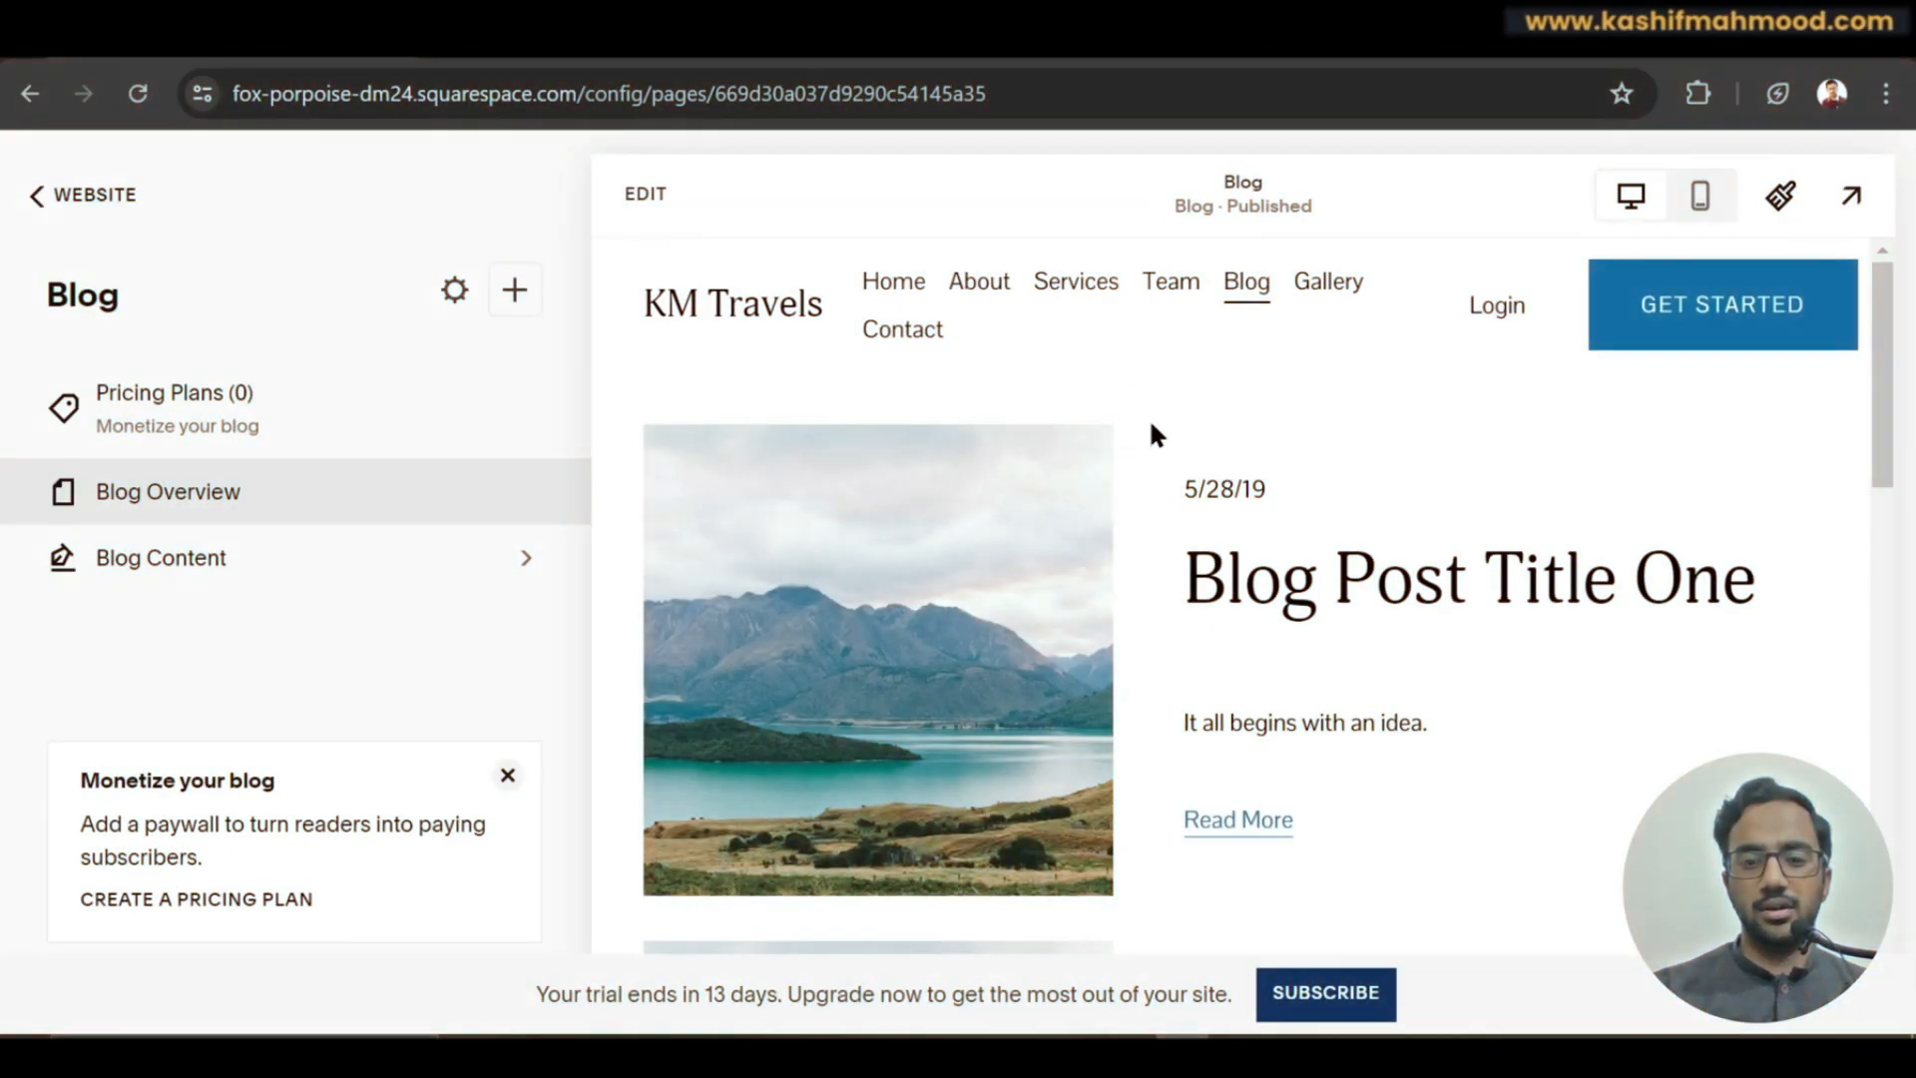
{"action": "left_click", "coordinate": [153, 567]}
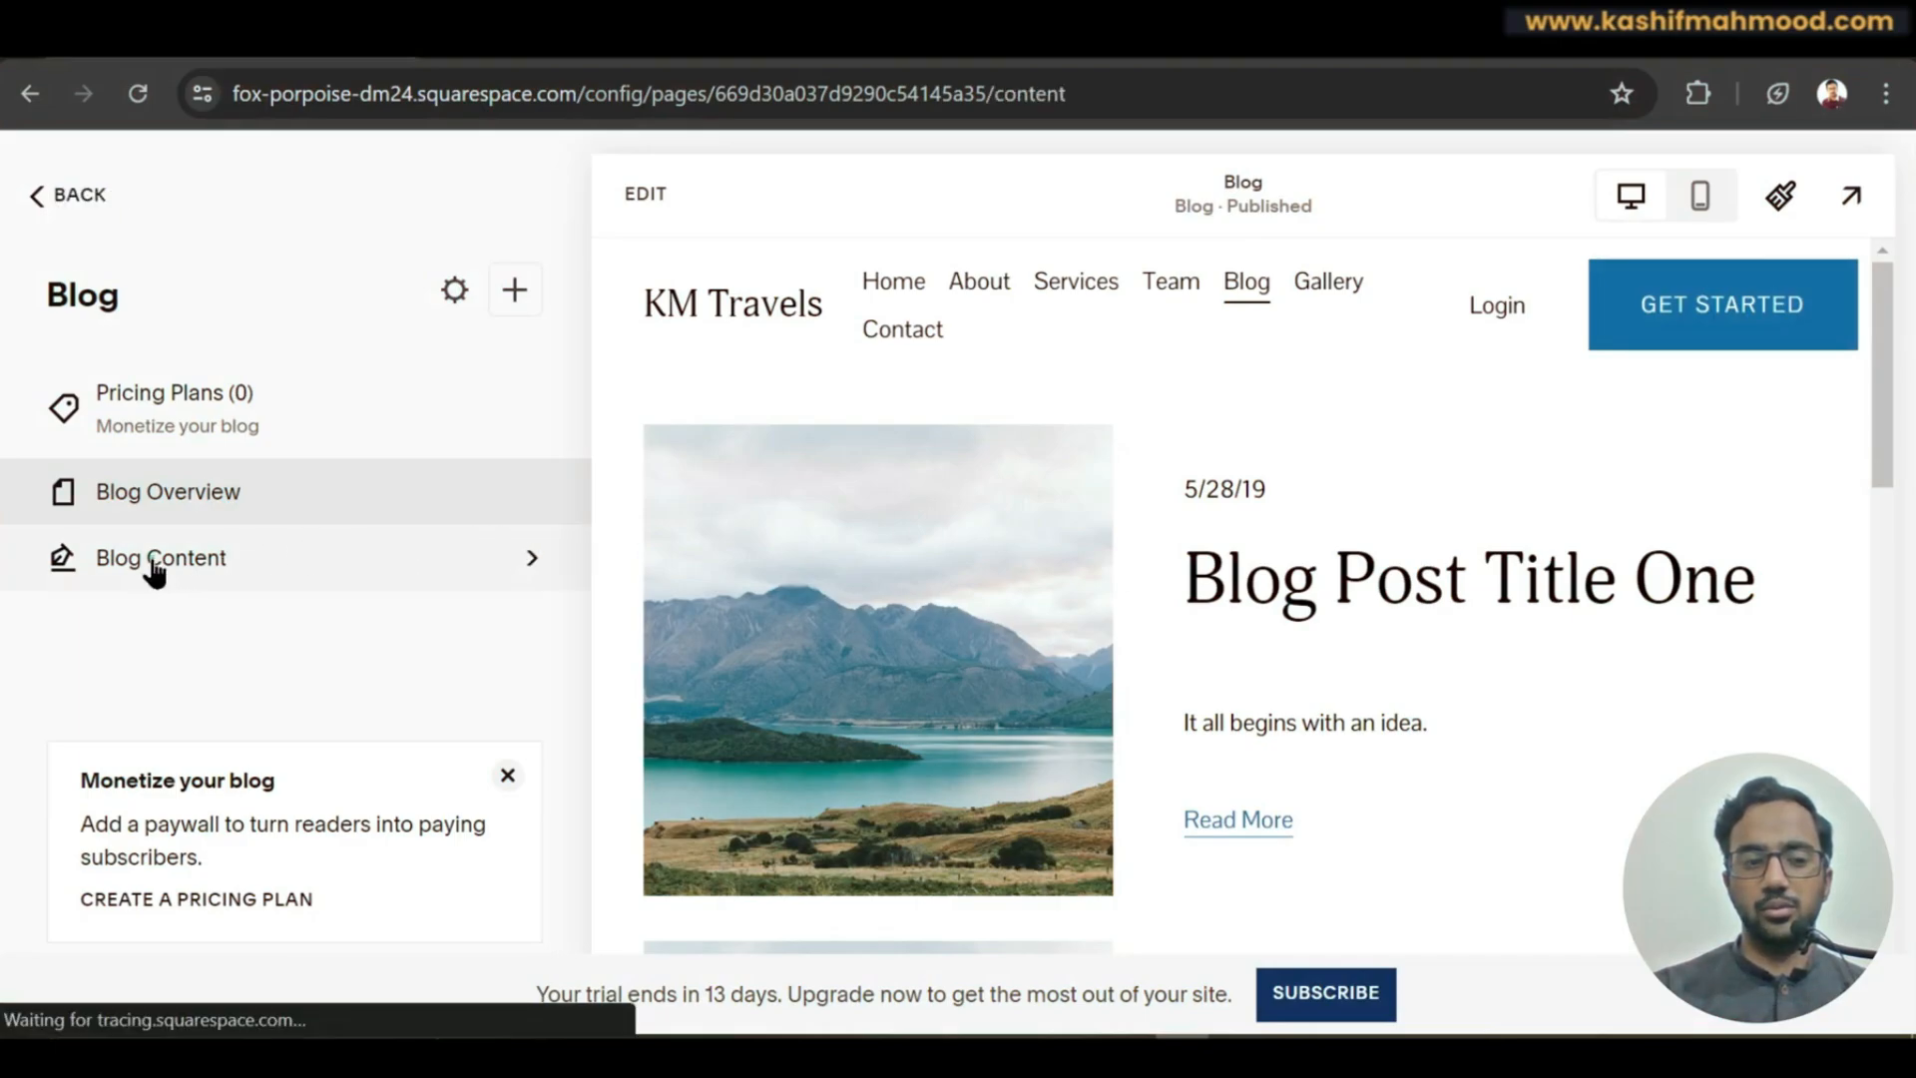
{"action": "left_click", "coordinate": [333, 576]}
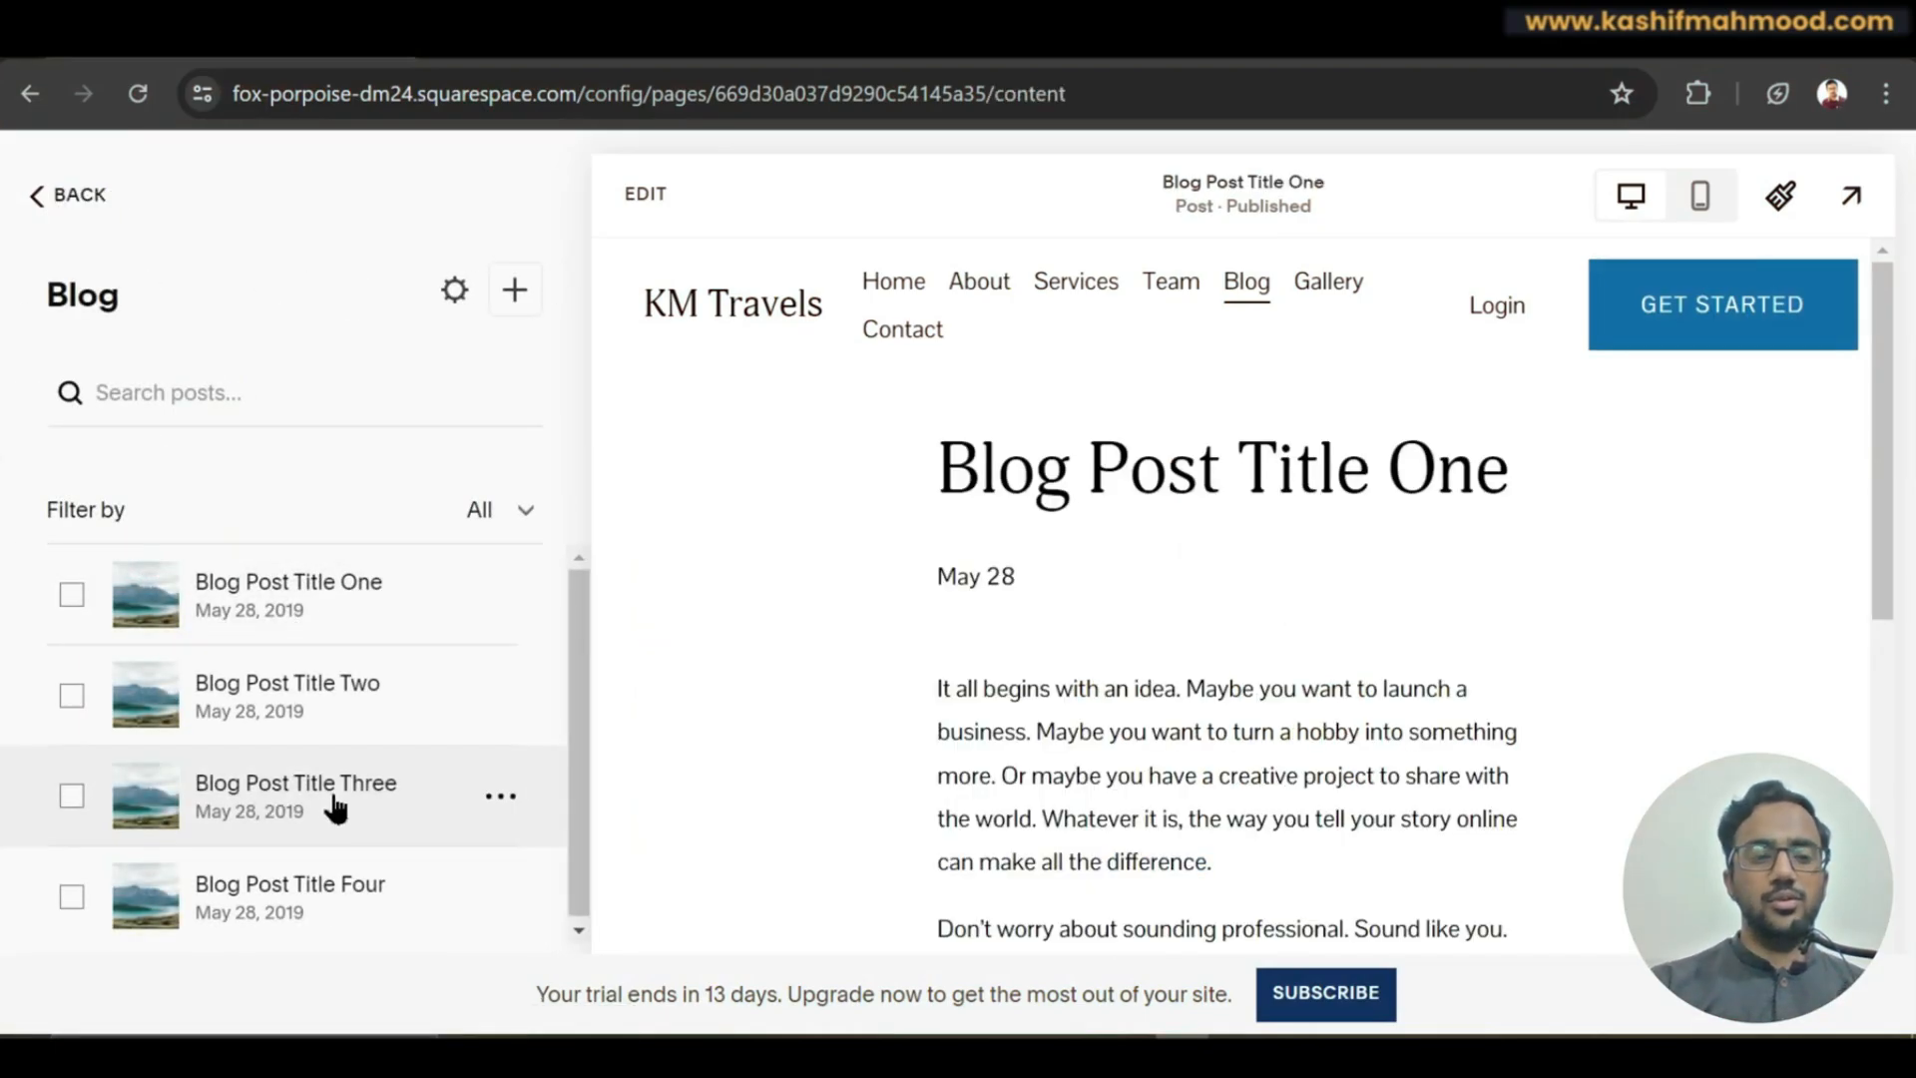
Delete Blog Post Titles One, Two and Three together, then Blog Post Title Four.
{"action": "left_click", "coordinate": [70, 593]}
{"action": "left_click", "coordinate": [70, 695]}
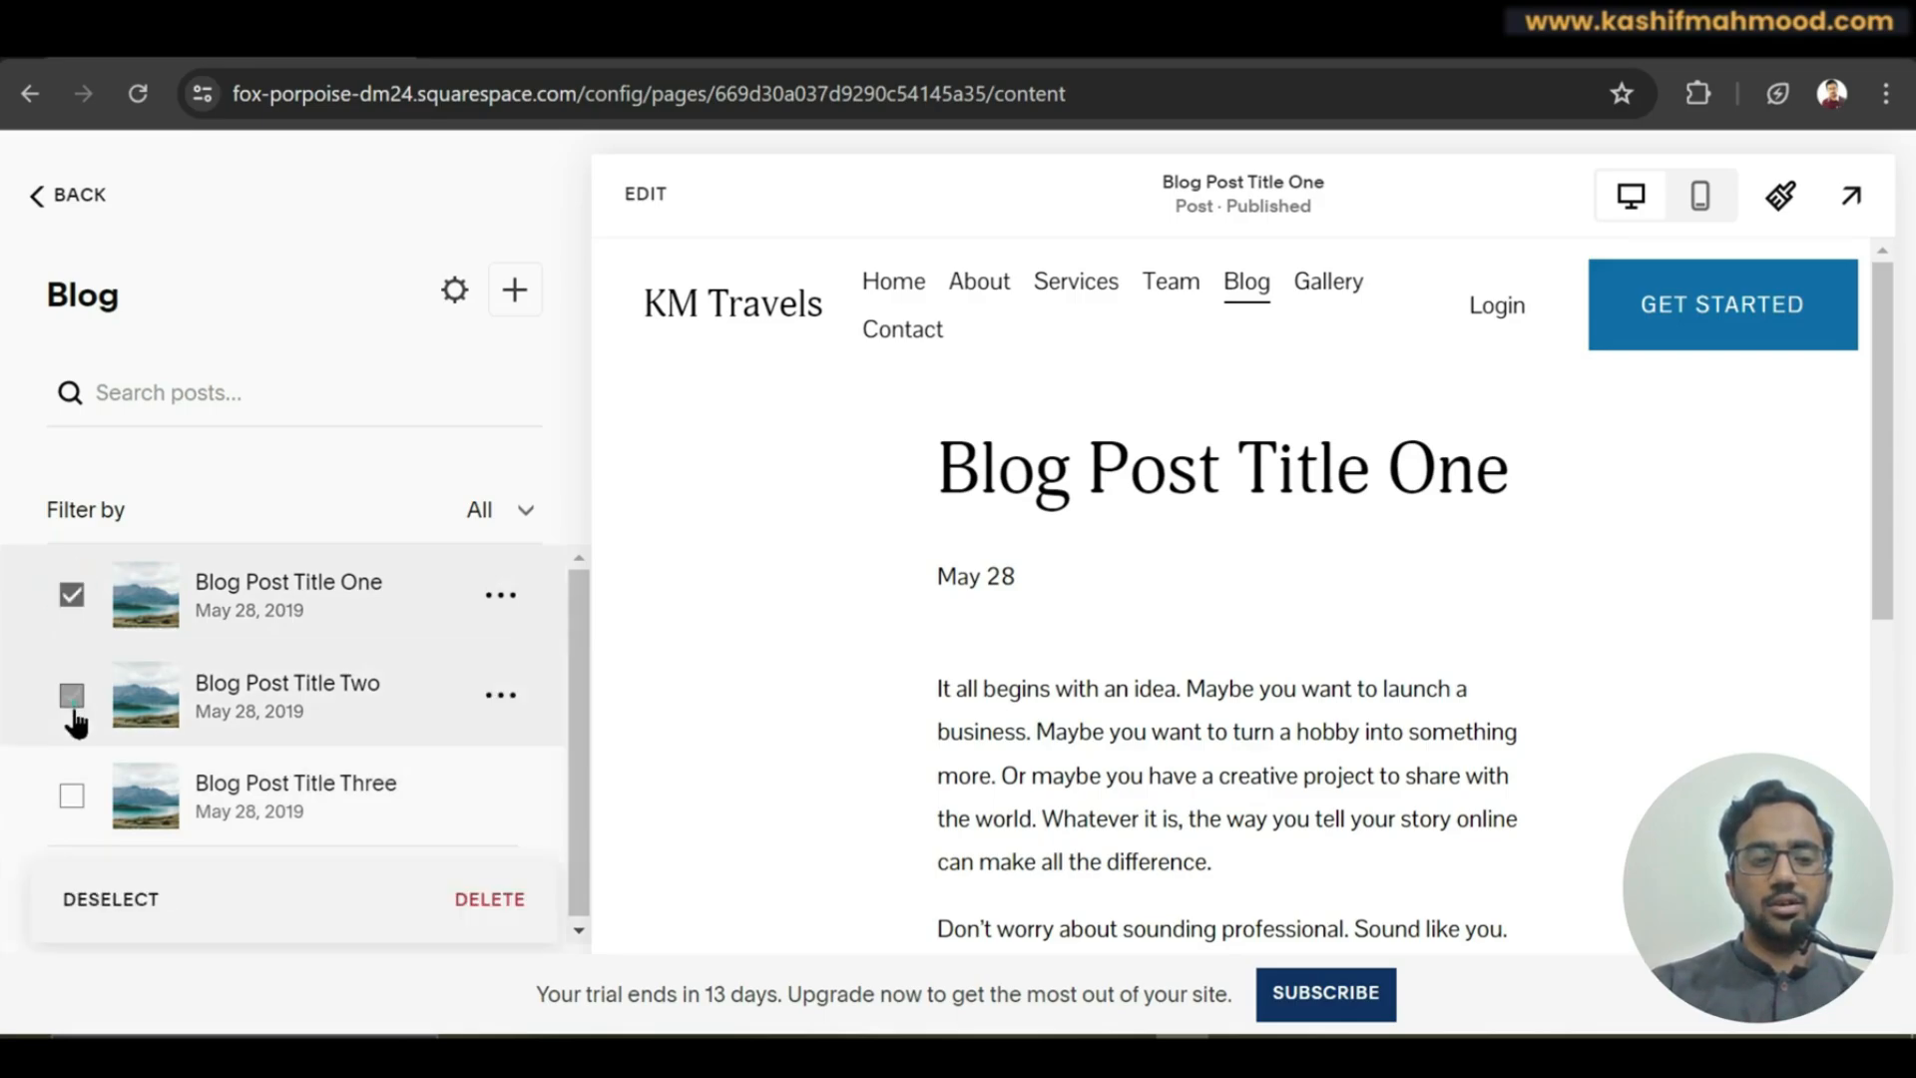
{"action": "left_click", "coordinate": [72, 794]}
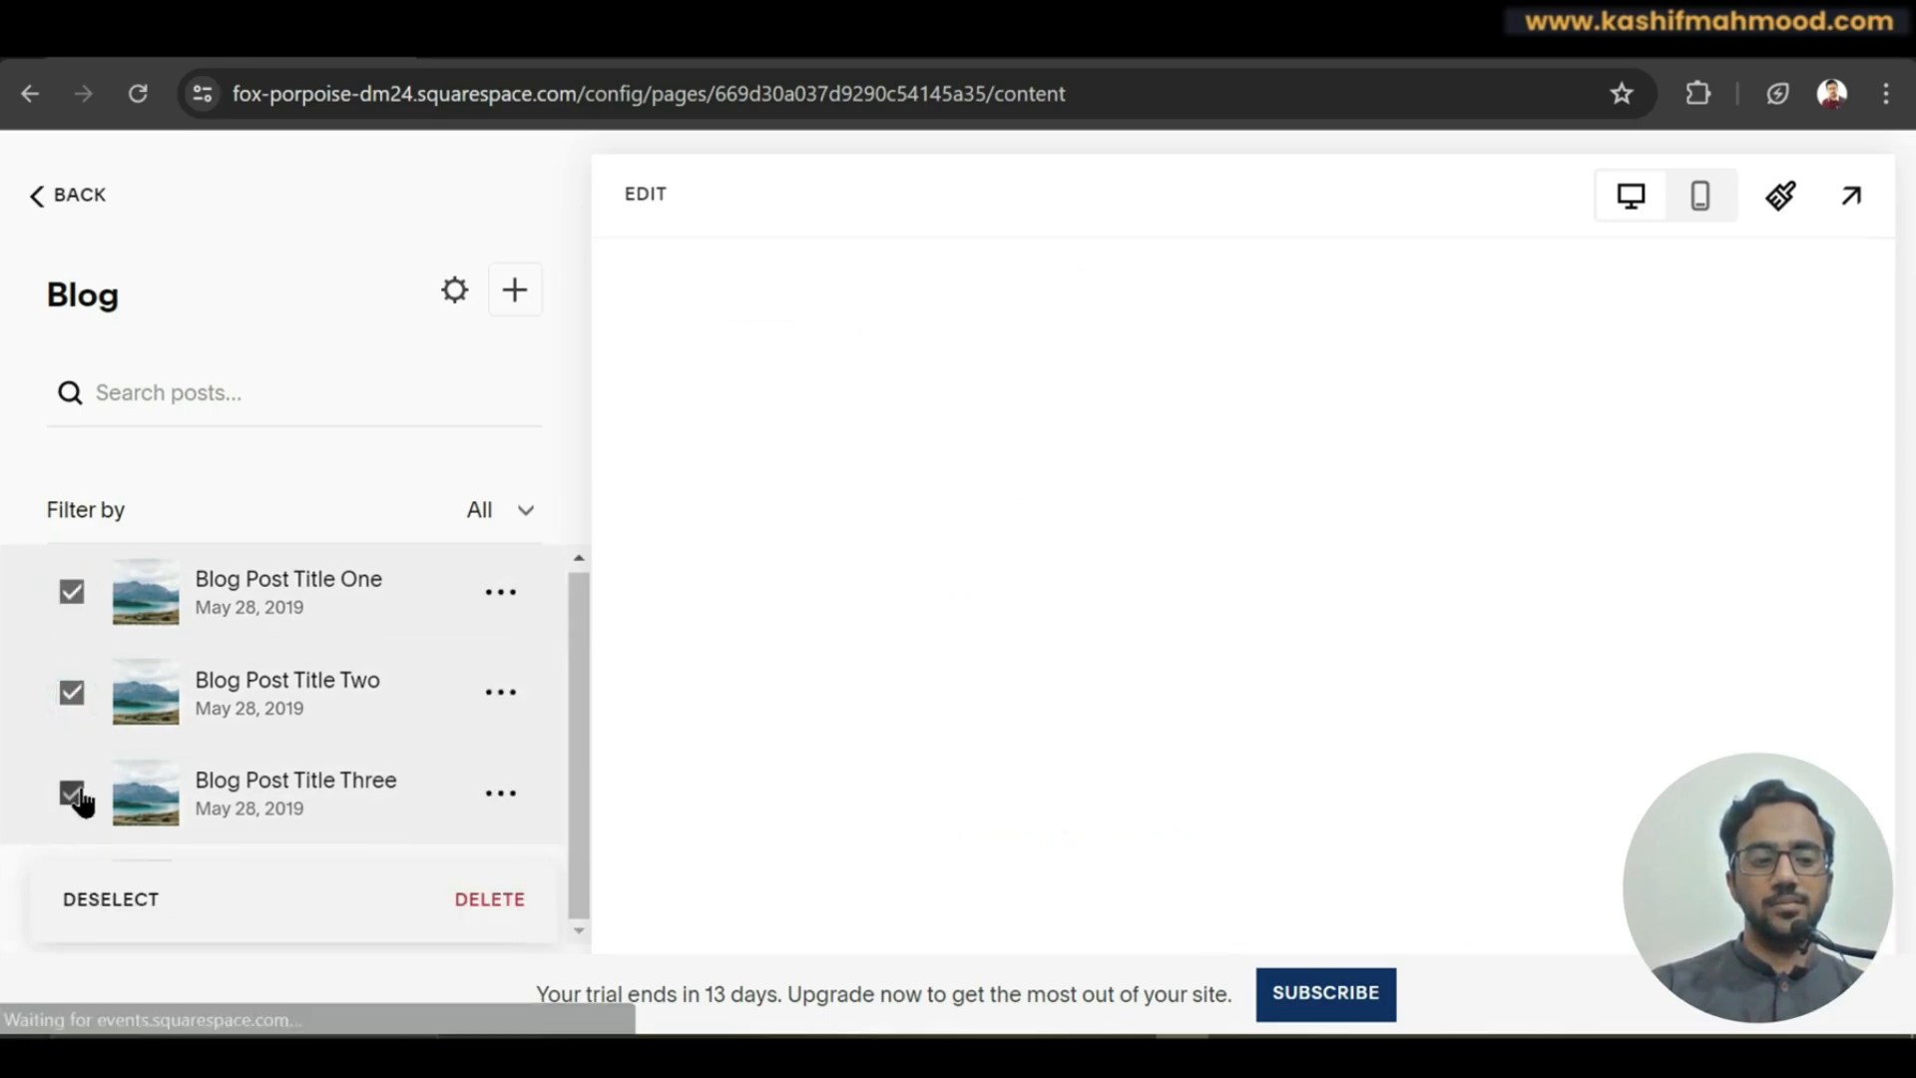
{"action": "left_click", "coordinate": [475, 898]}
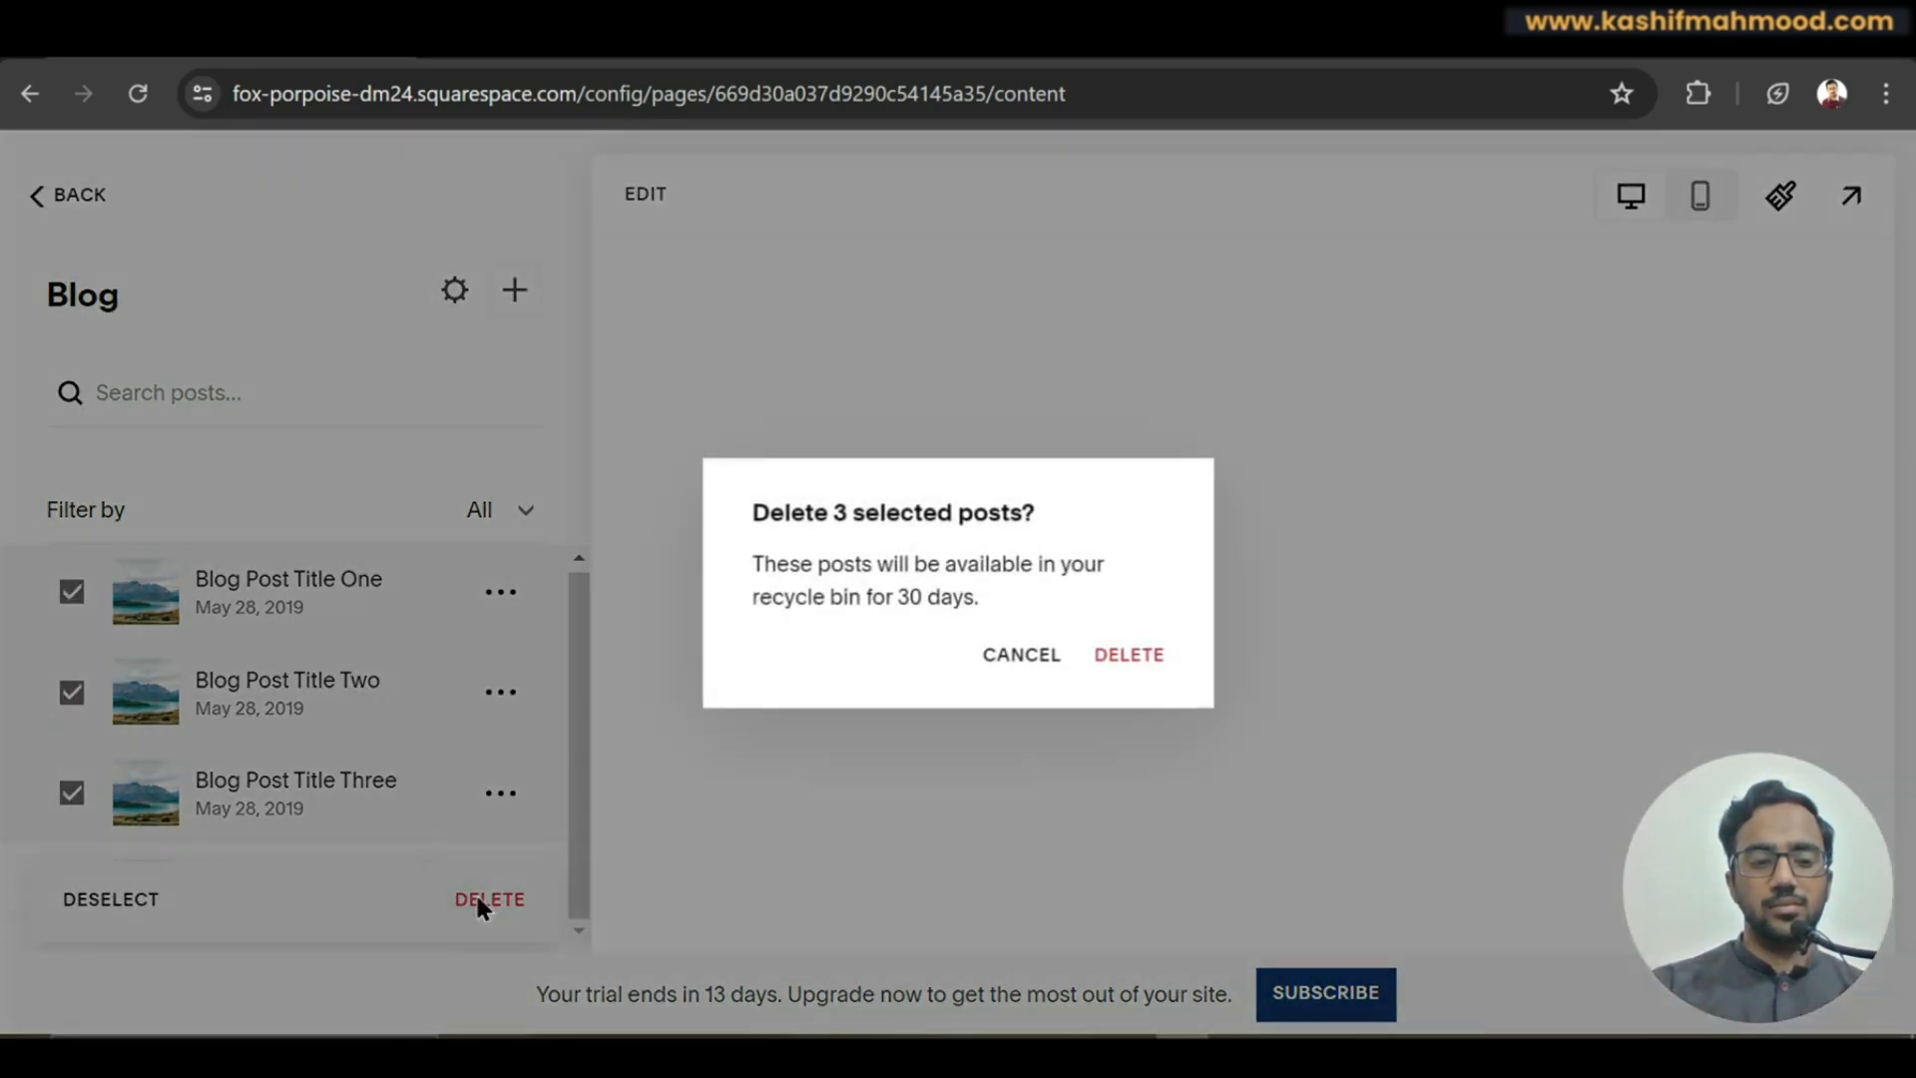
{"action": "left_click", "coordinate": [1133, 655]}
{"action": "left_click", "coordinate": [71, 595]}
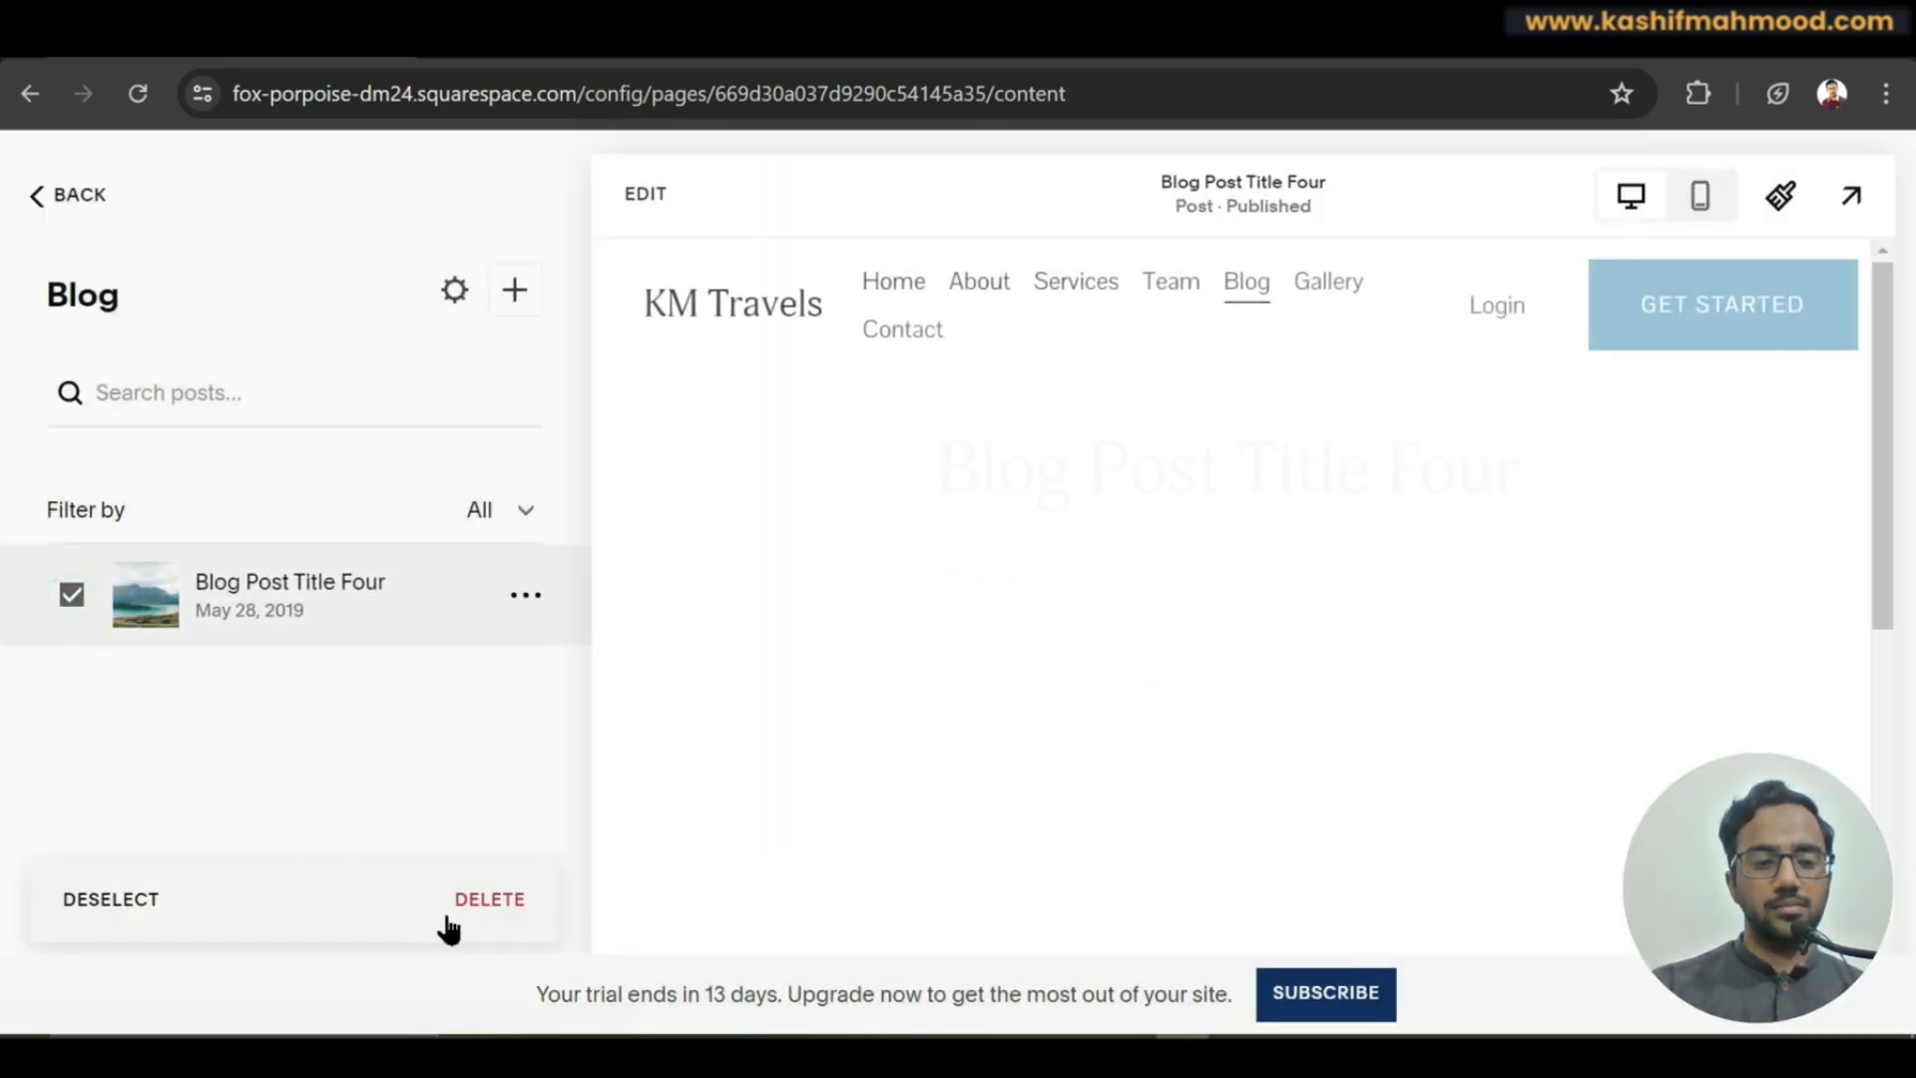
{"action": "left_click", "coordinate": [476, 898]}
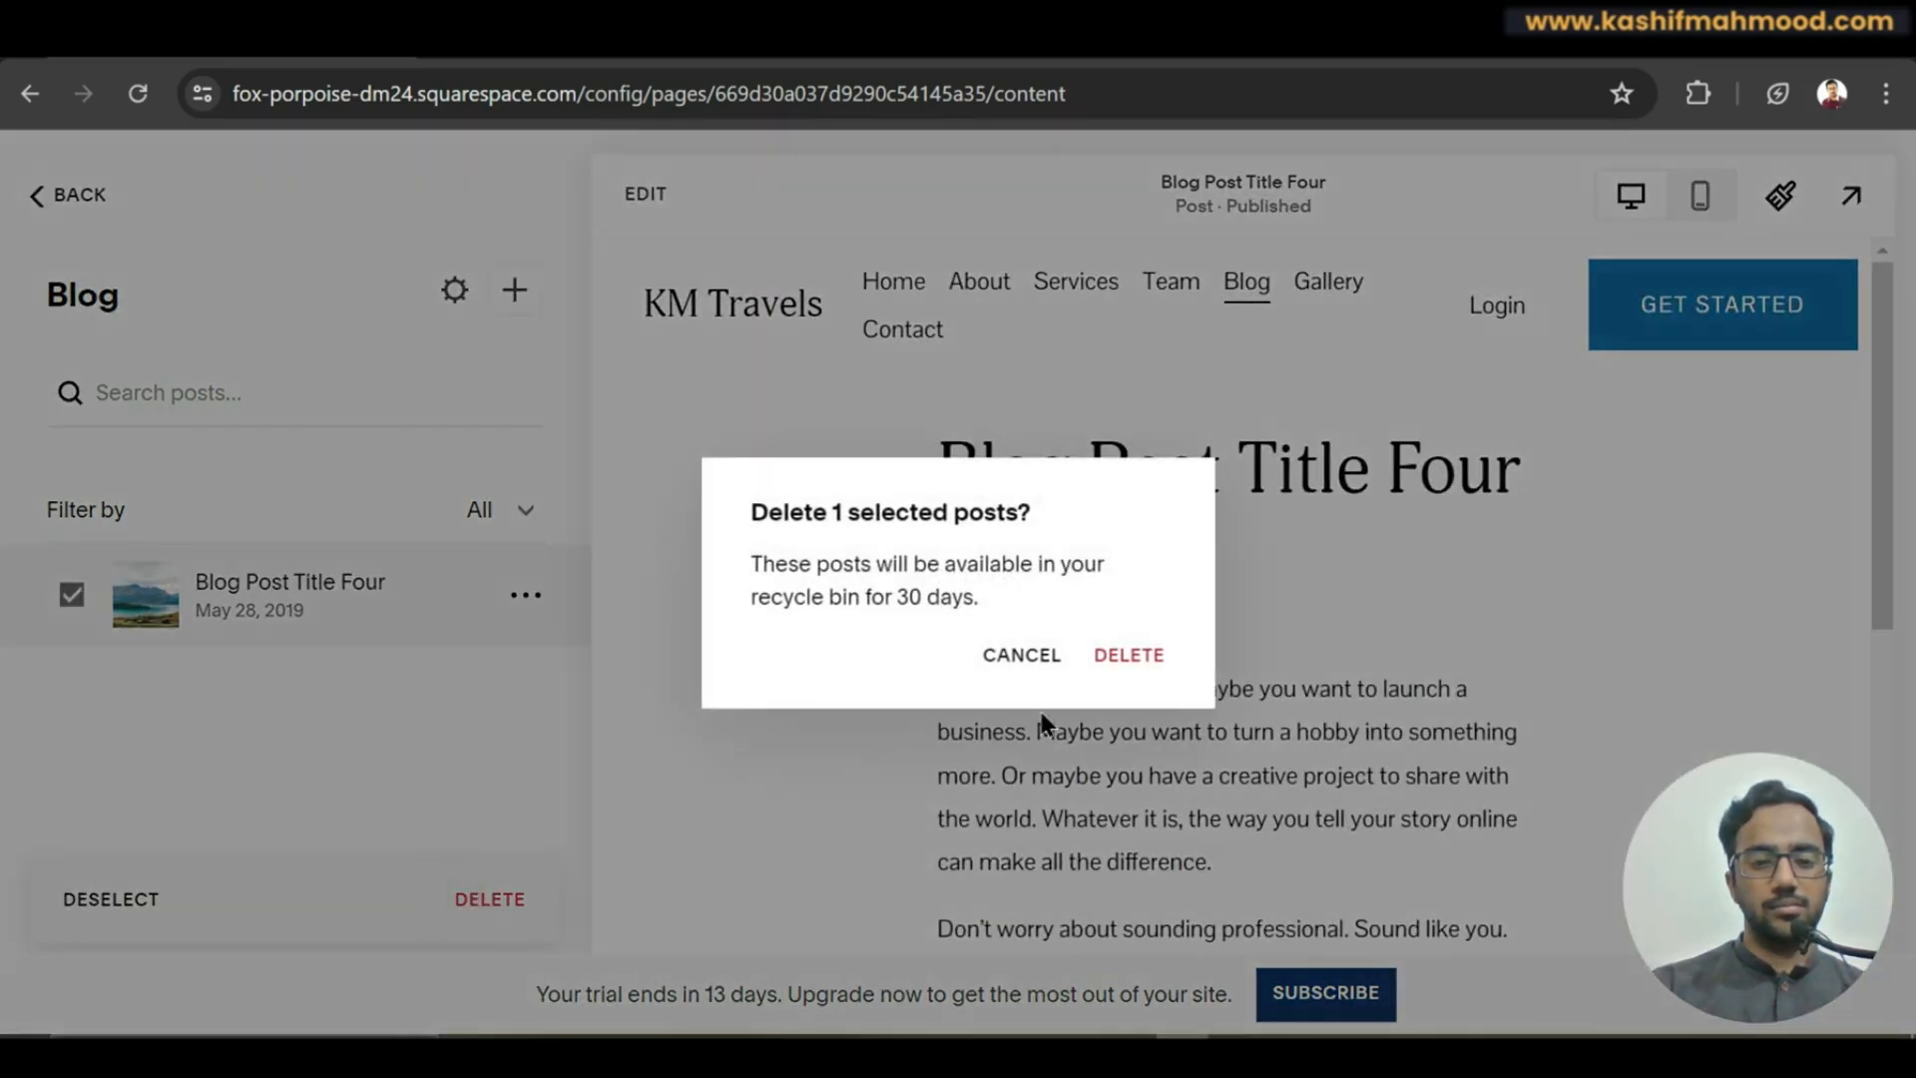
{"action": "left_click", "coordinate": [1147, 650]}
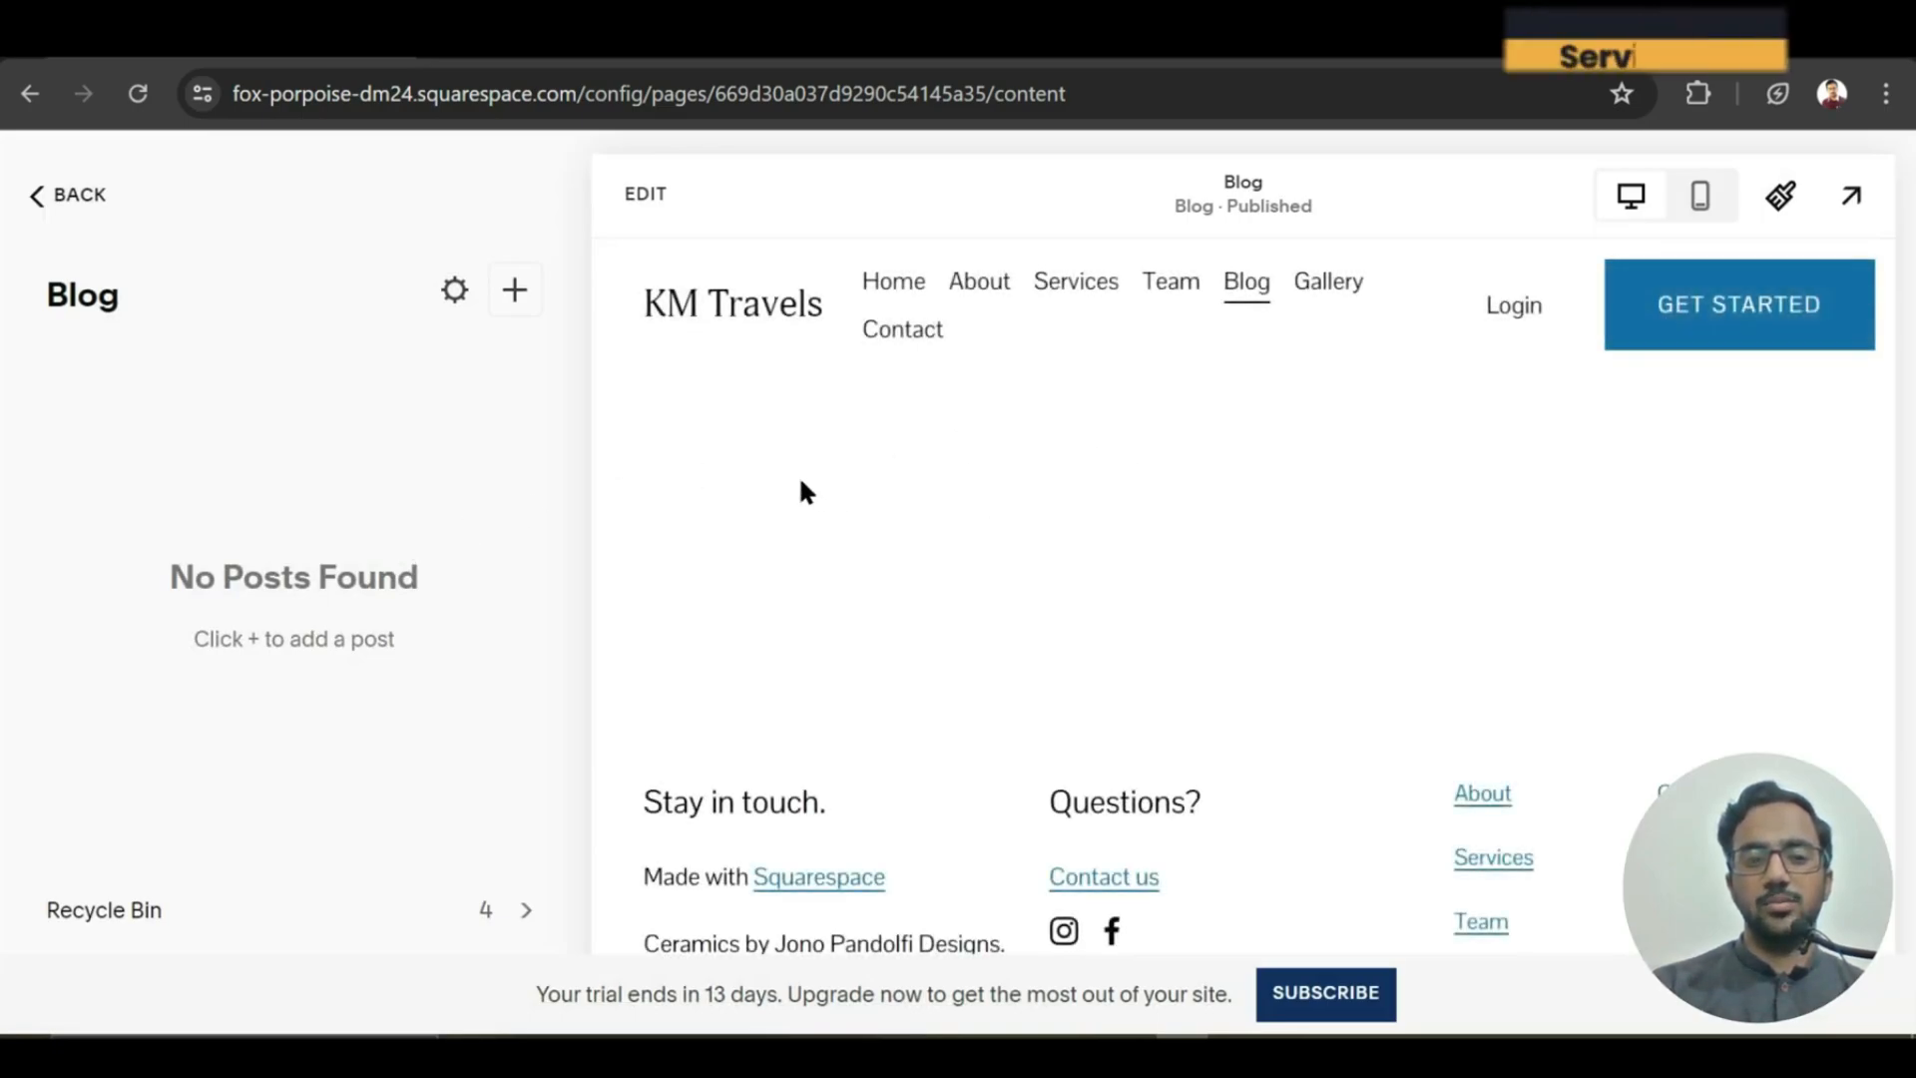
Open the untitled draft post and title it 'Pyramids of Giza Tour'.
{"action": "left_click", "coordinate": [515, 291]}
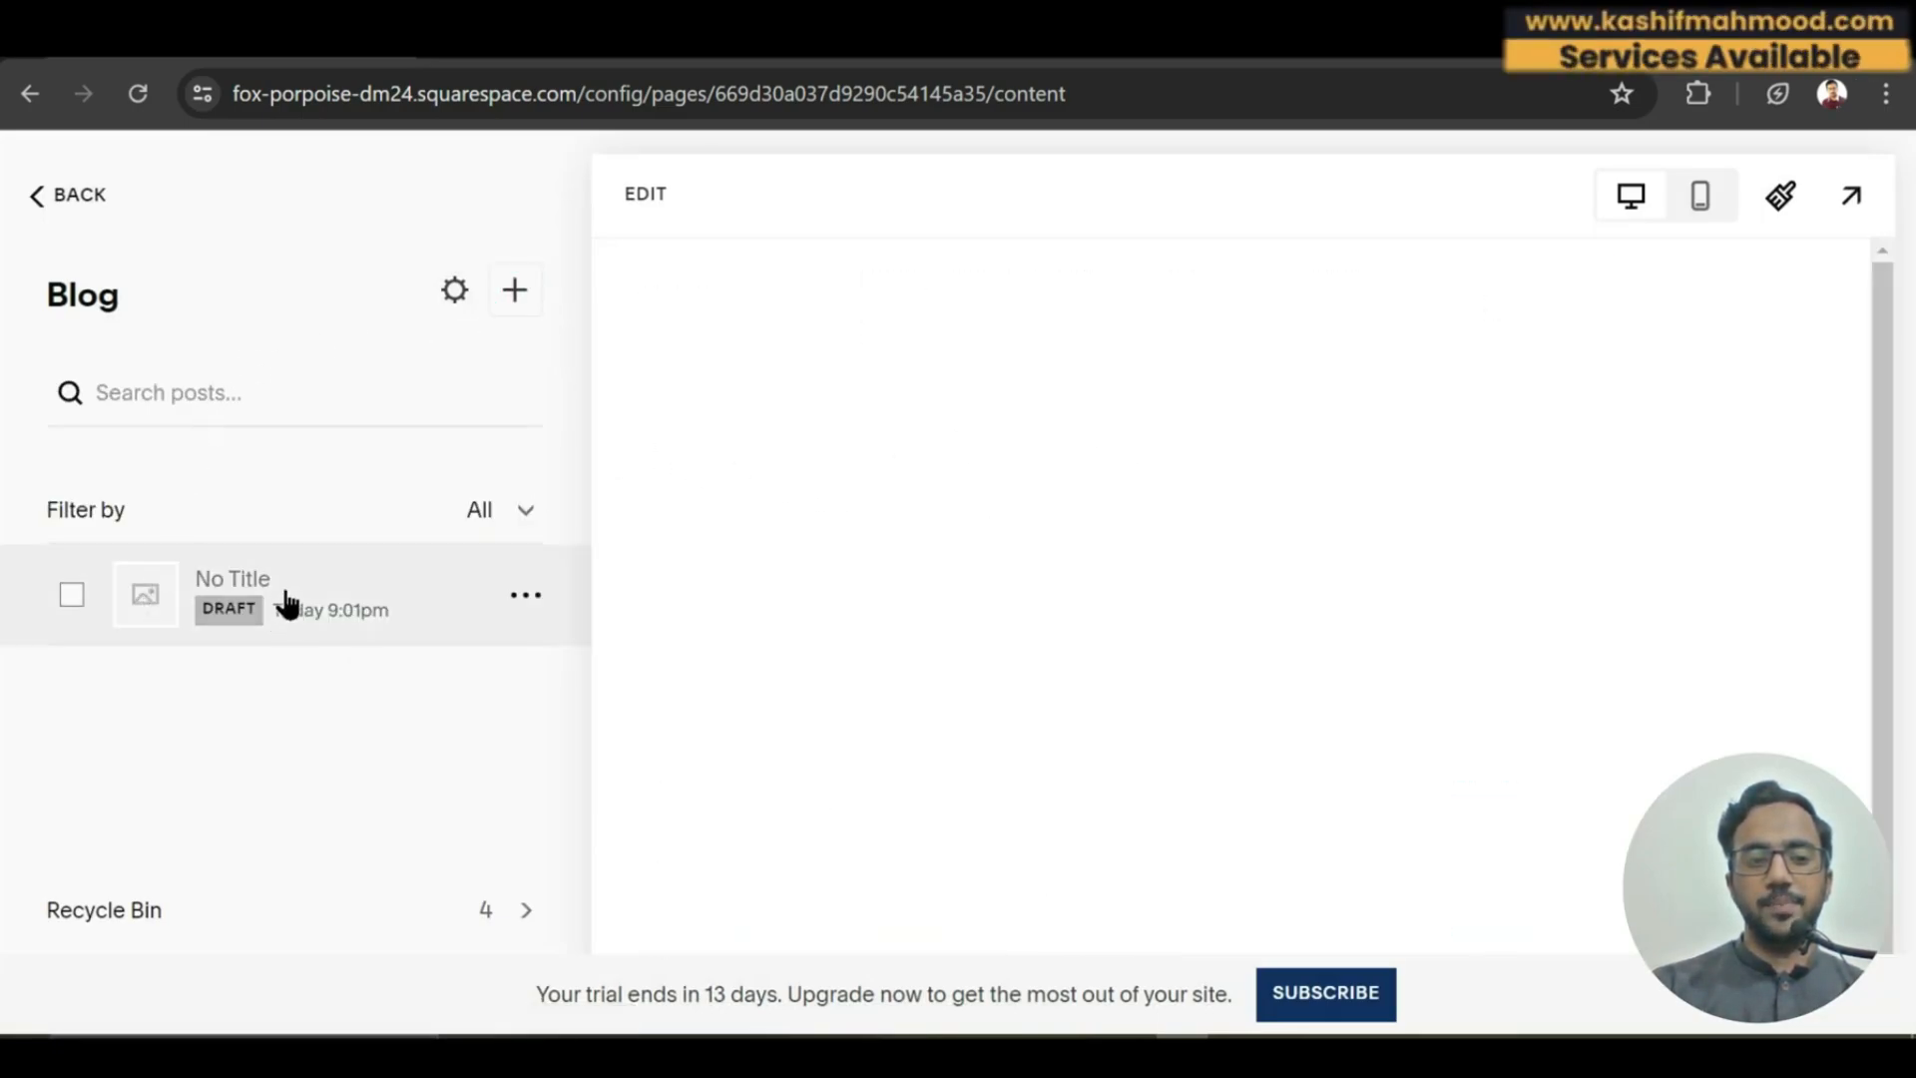
{"action": "left_click", "coordinate": [250, 575]}
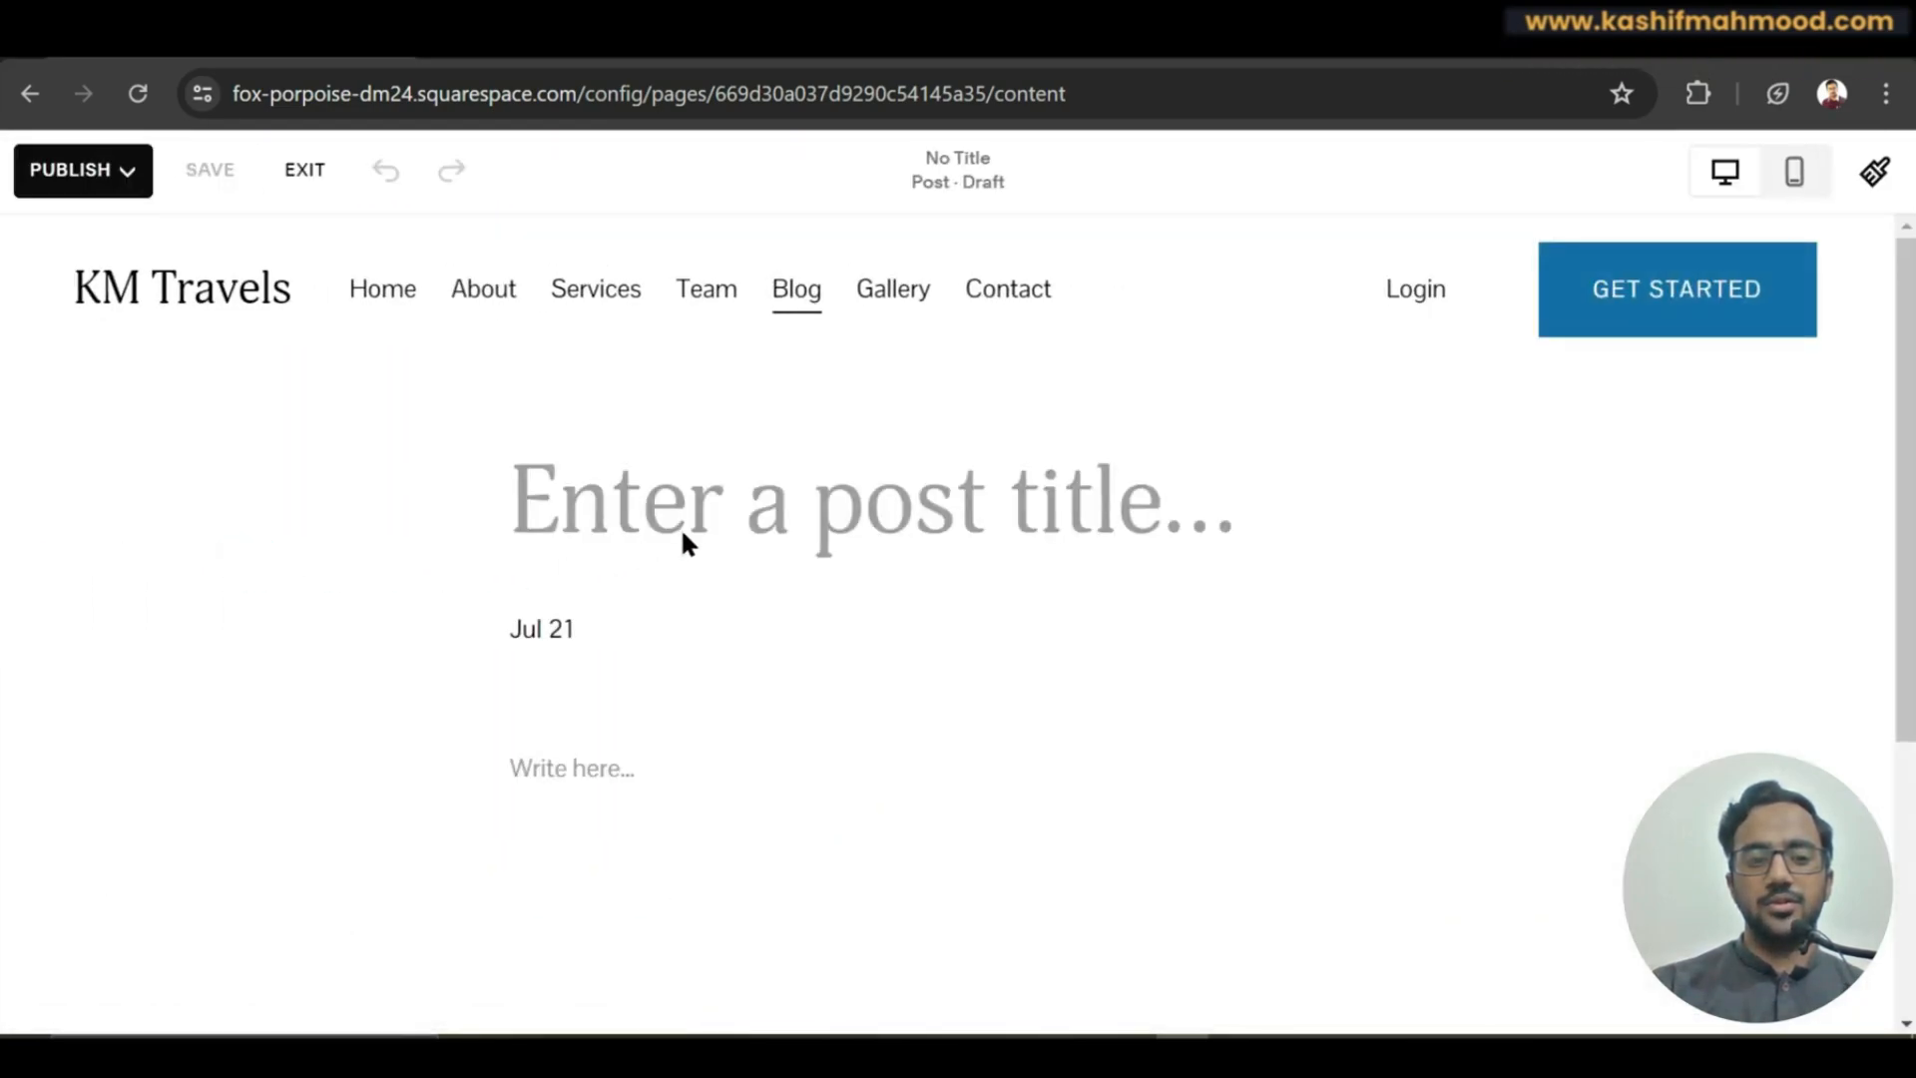
{"action": "left_click", "coordinate": [677, 515]}
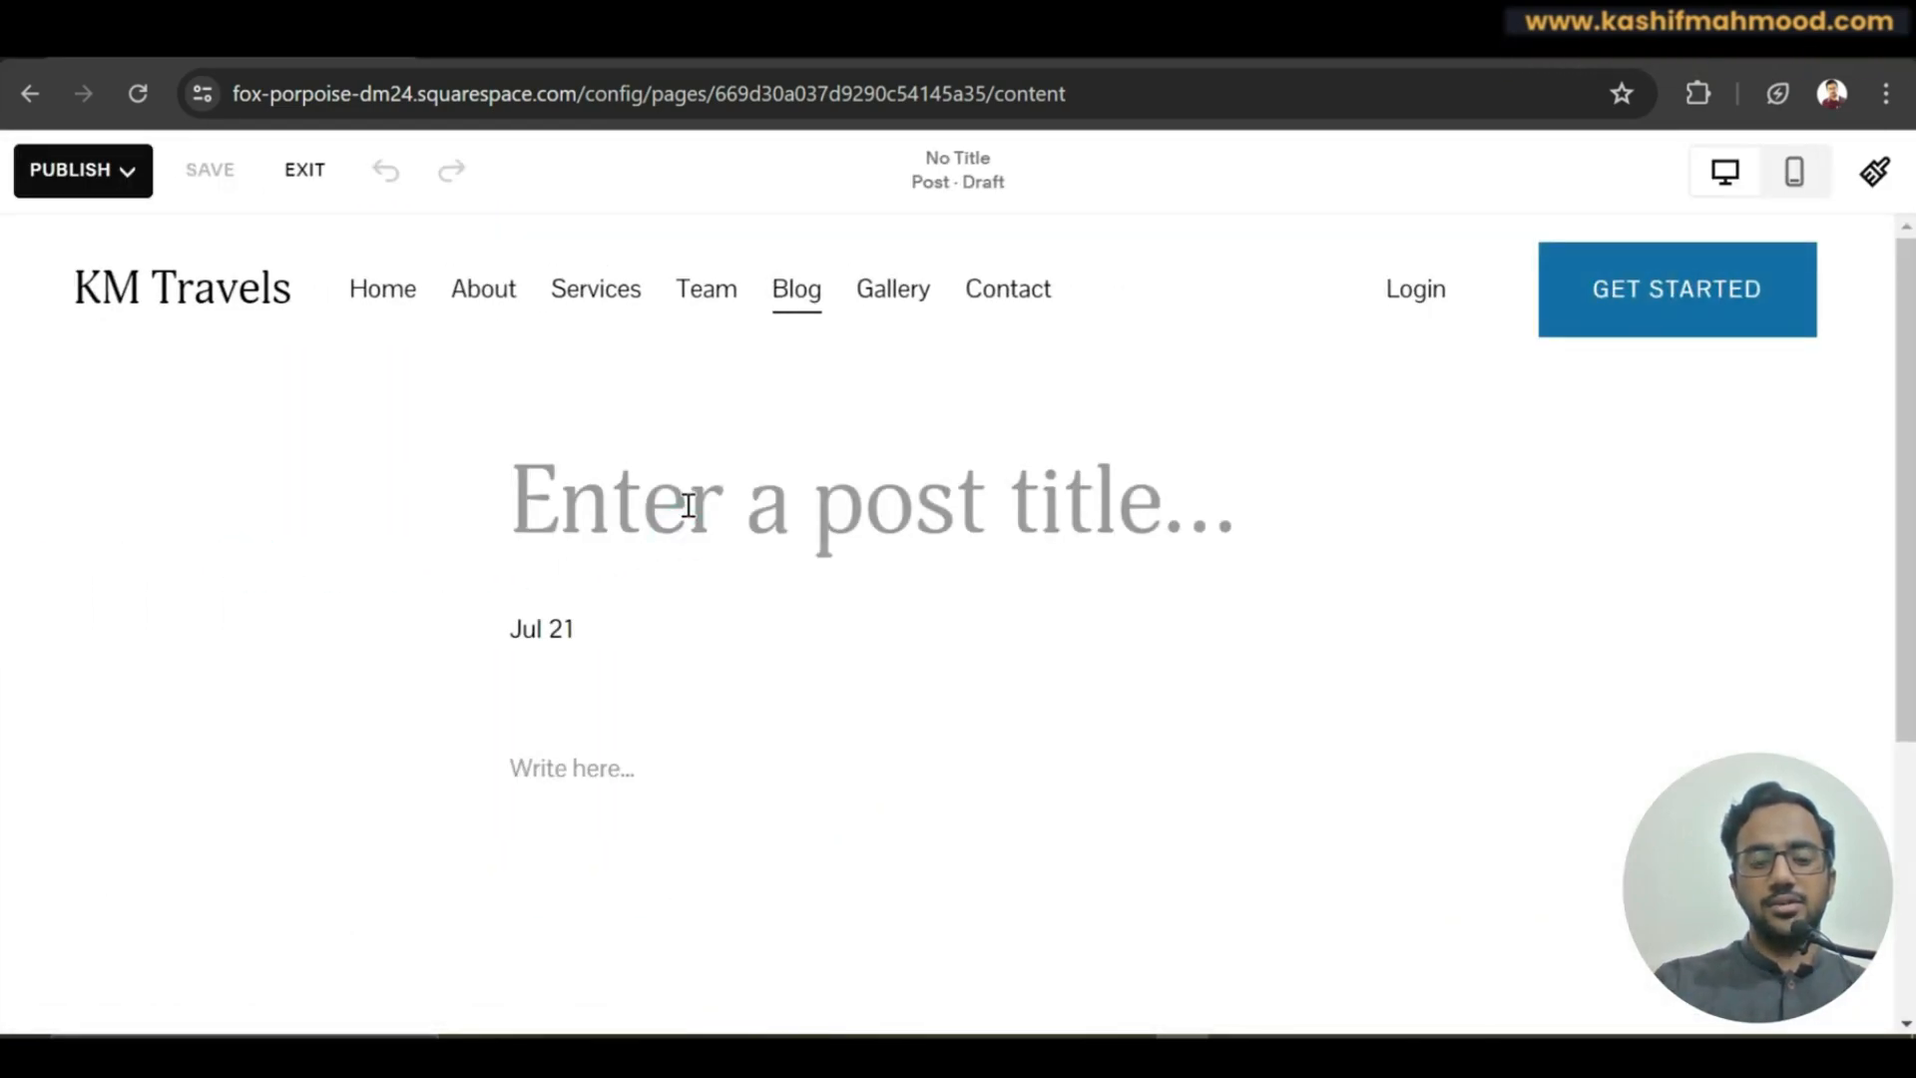
{"action": "type", "text": "H"}
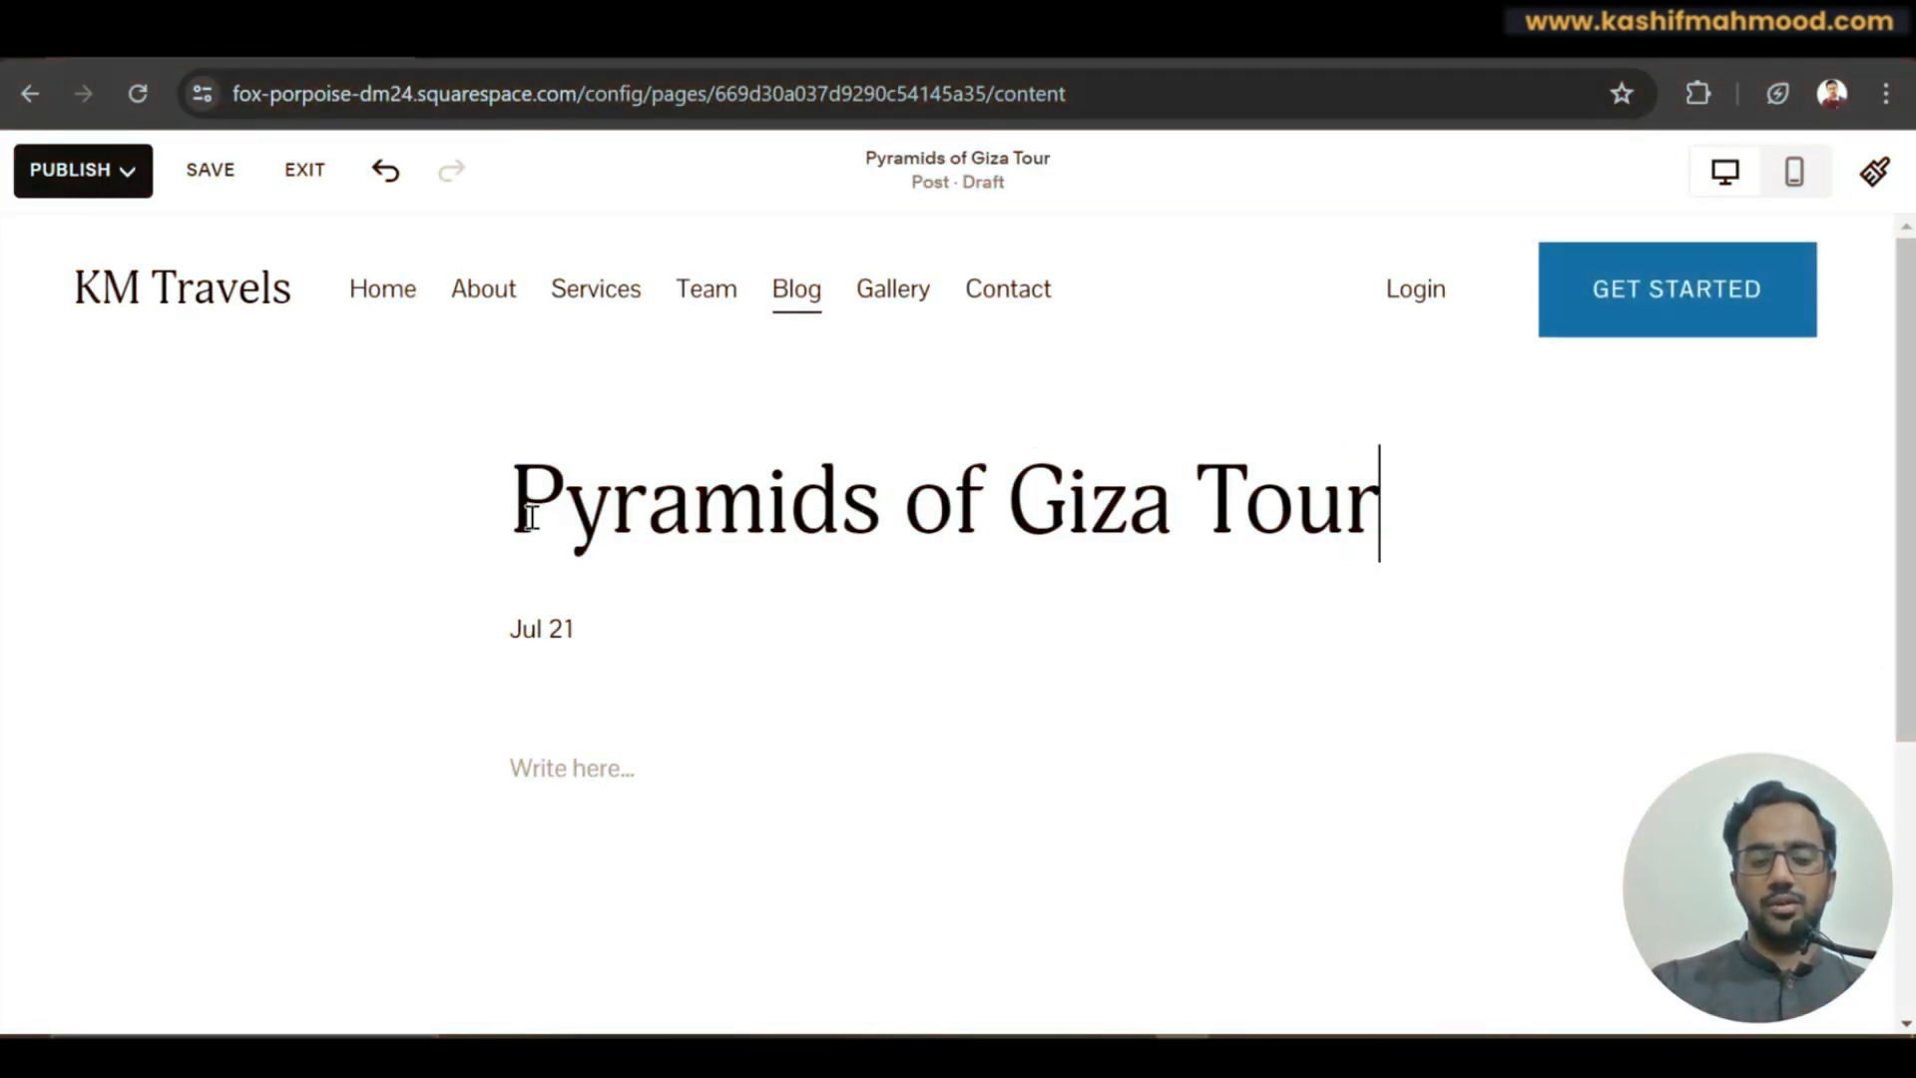
{"action": "left_click", "coordinate": [387, 587]}
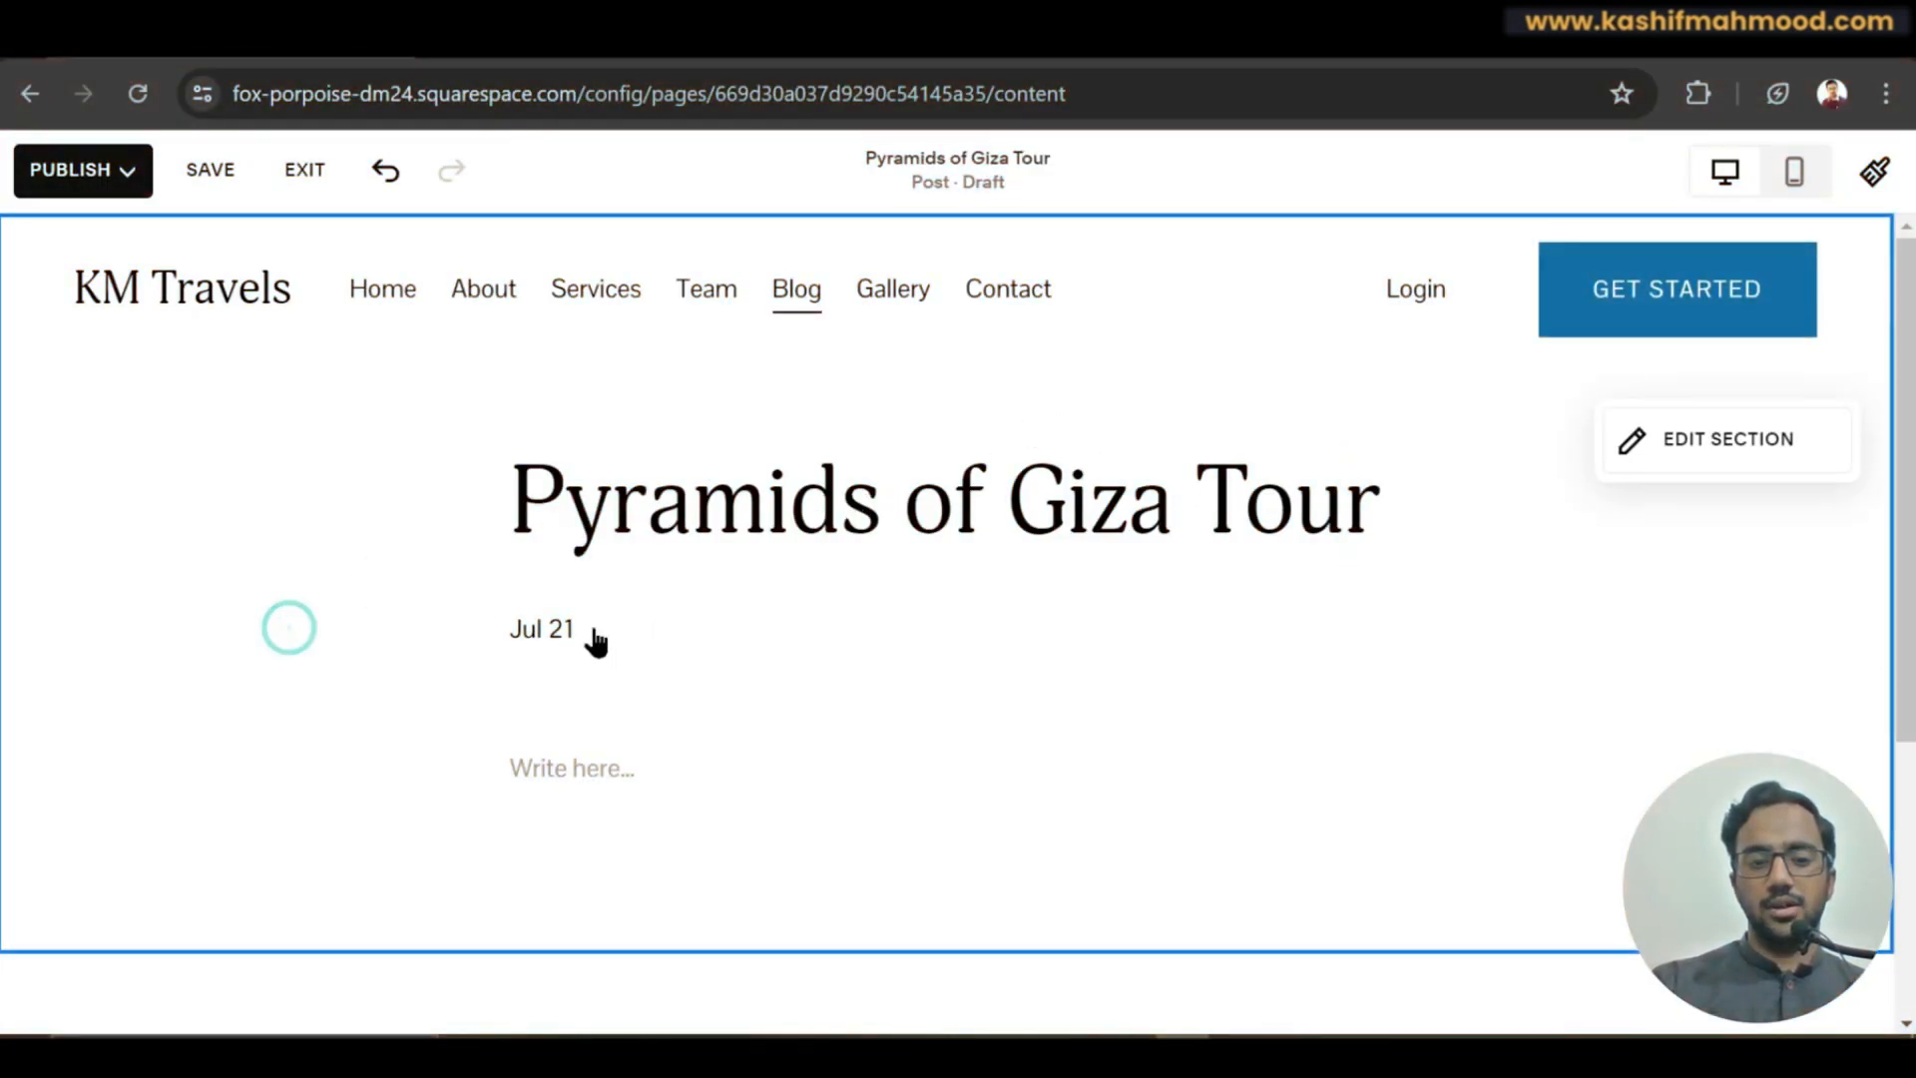
Select the post title, then open a new browser tab.
{"action": "left_click", "coordinate": [626, 770]}
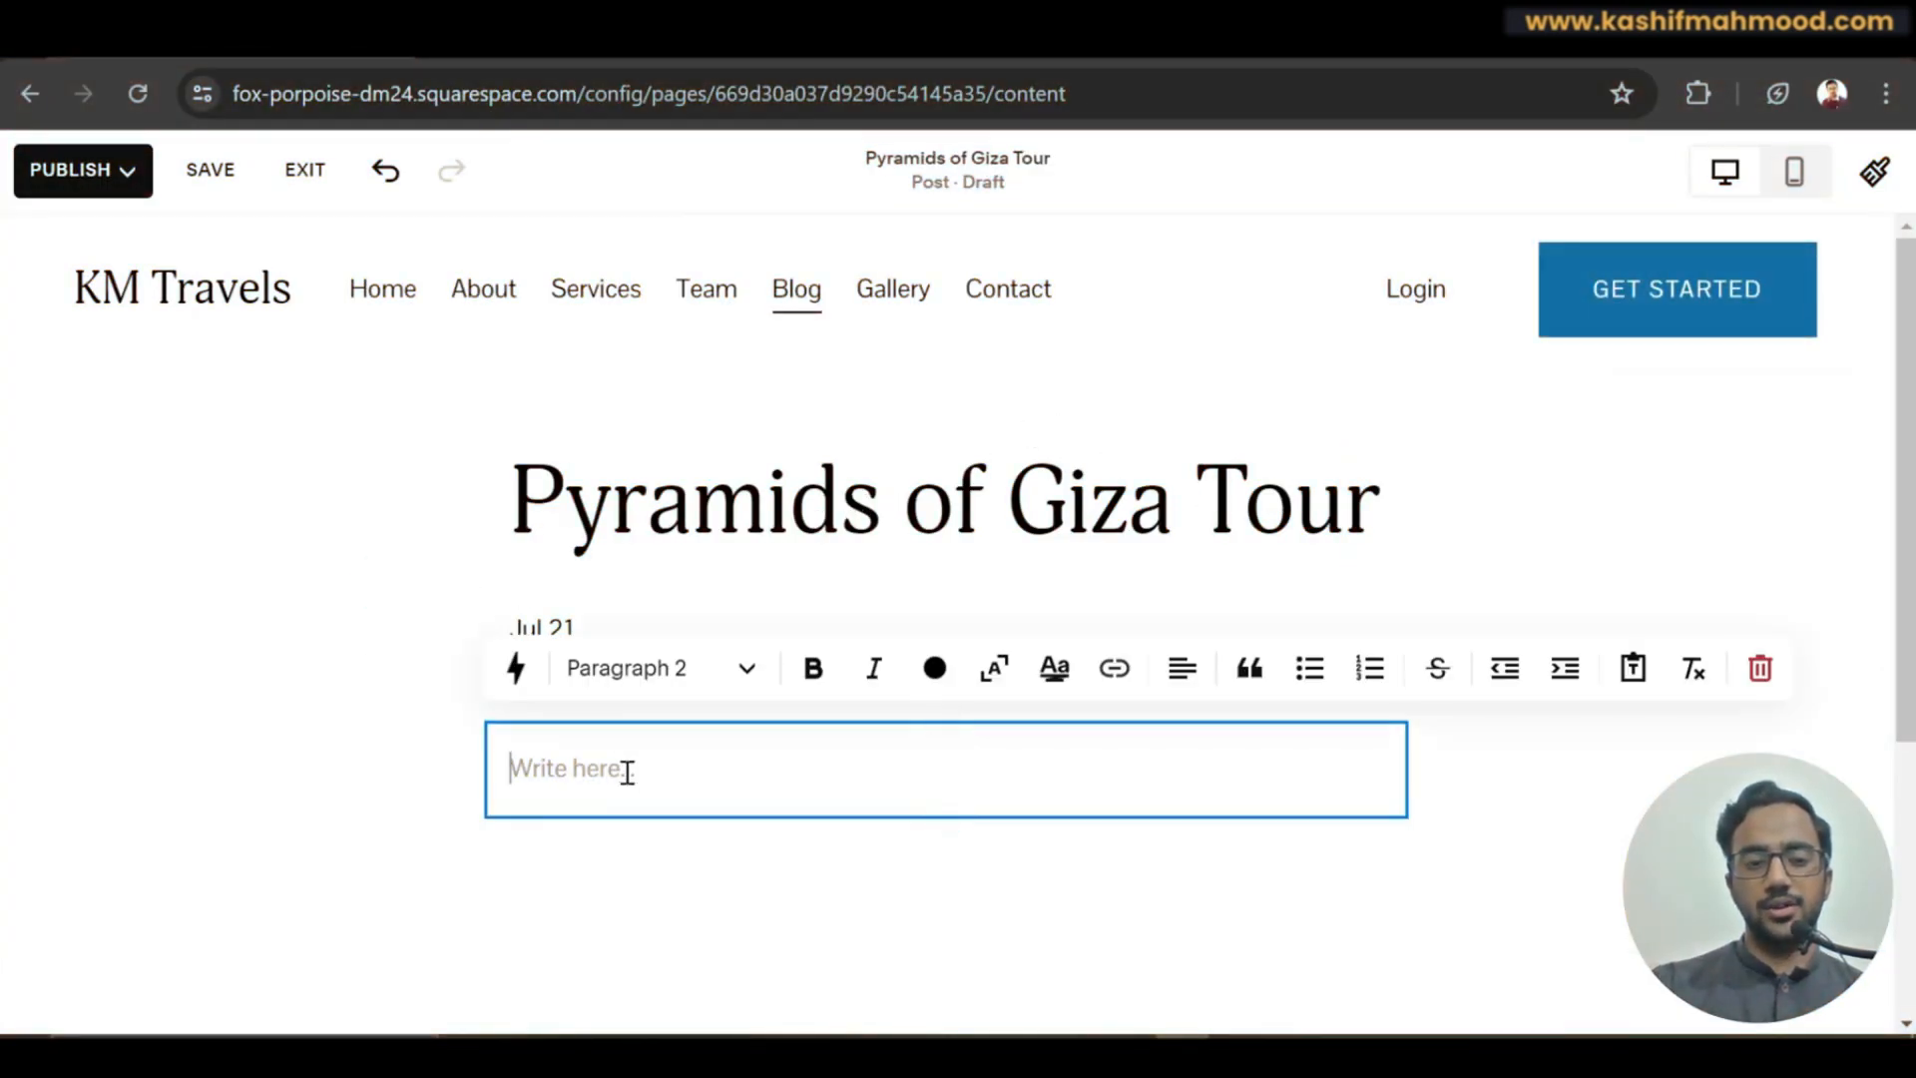
{"action": "triple_click", "coordinate": [810, 446]}
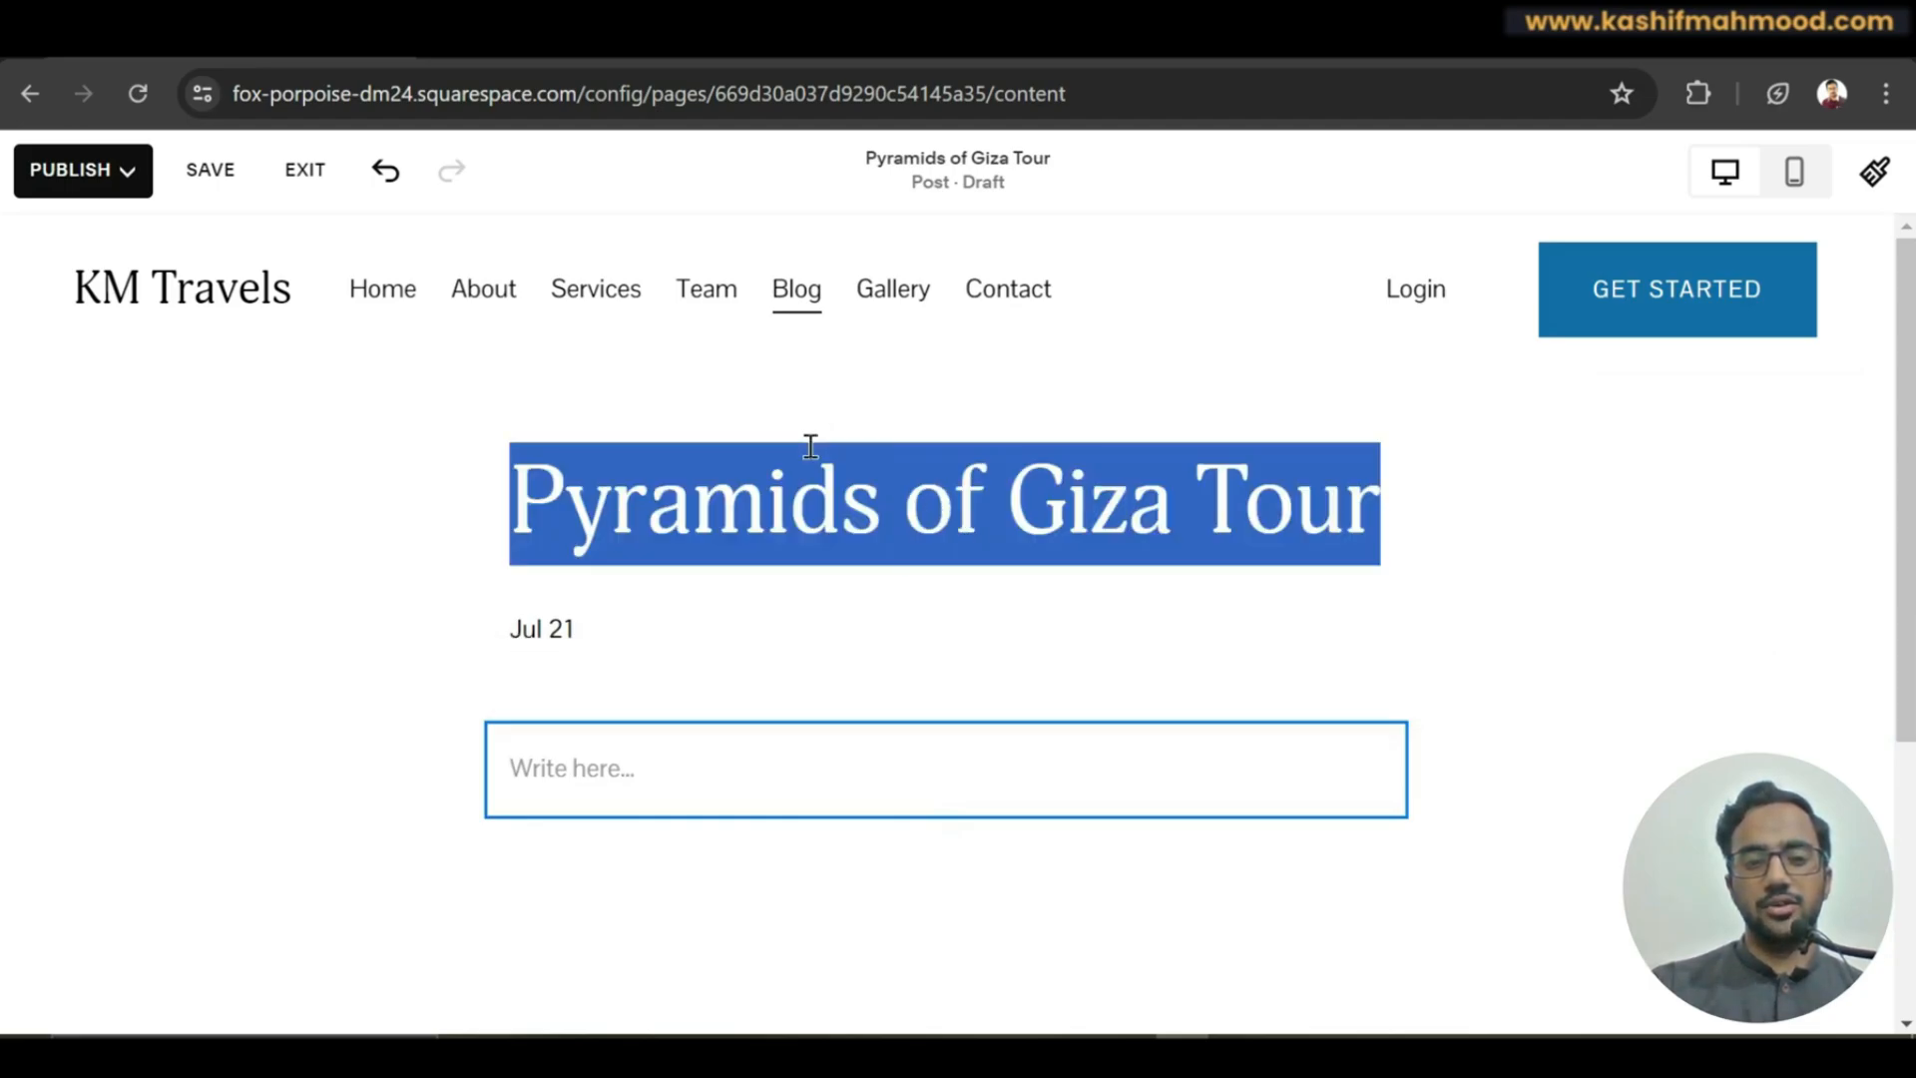
{"action": "left_click", "coordinate": [307, 574]}
{"action": "left_click", "coordinate": [793, 40]}
Ask Gemini for a demo Pyramids of Giza Tour blog post and select the generated text.
{"action": "type", "text": "gemini.google.com"}
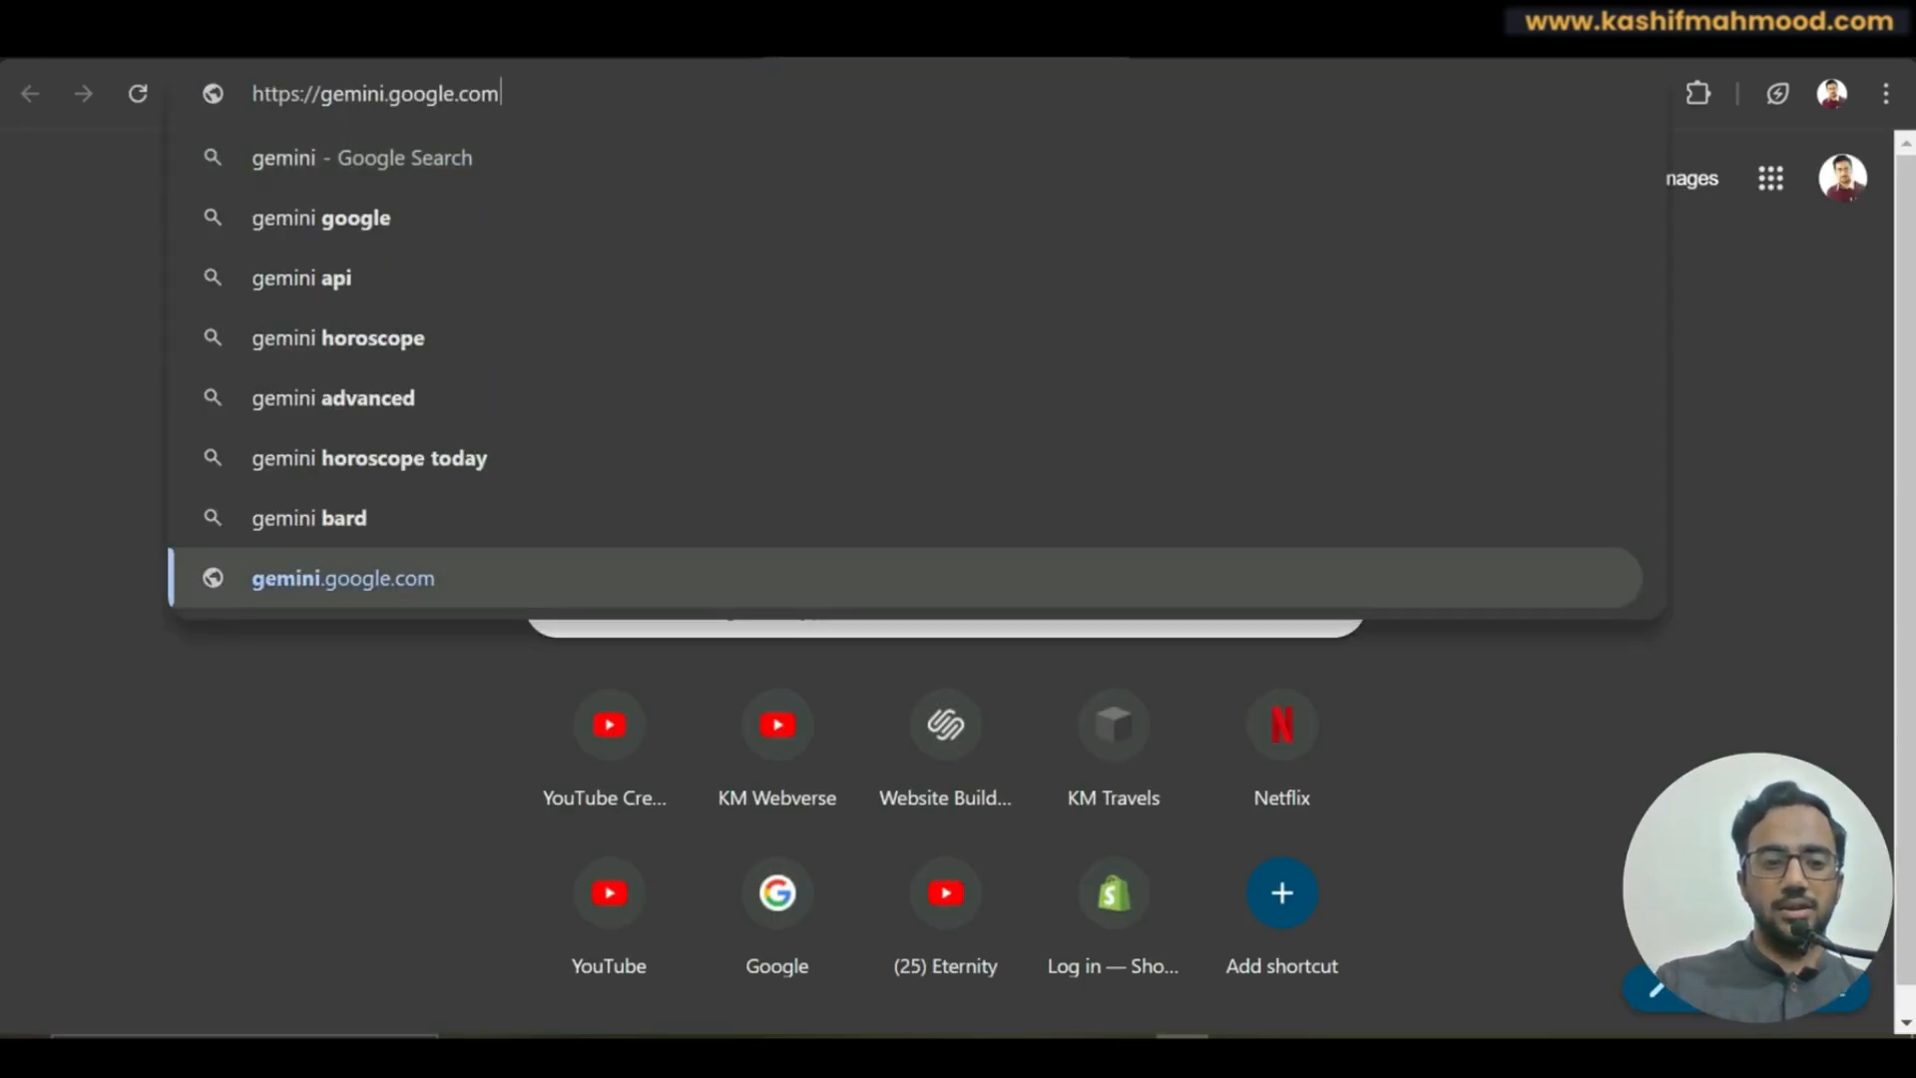
{"action": "key", "text": "Return"}
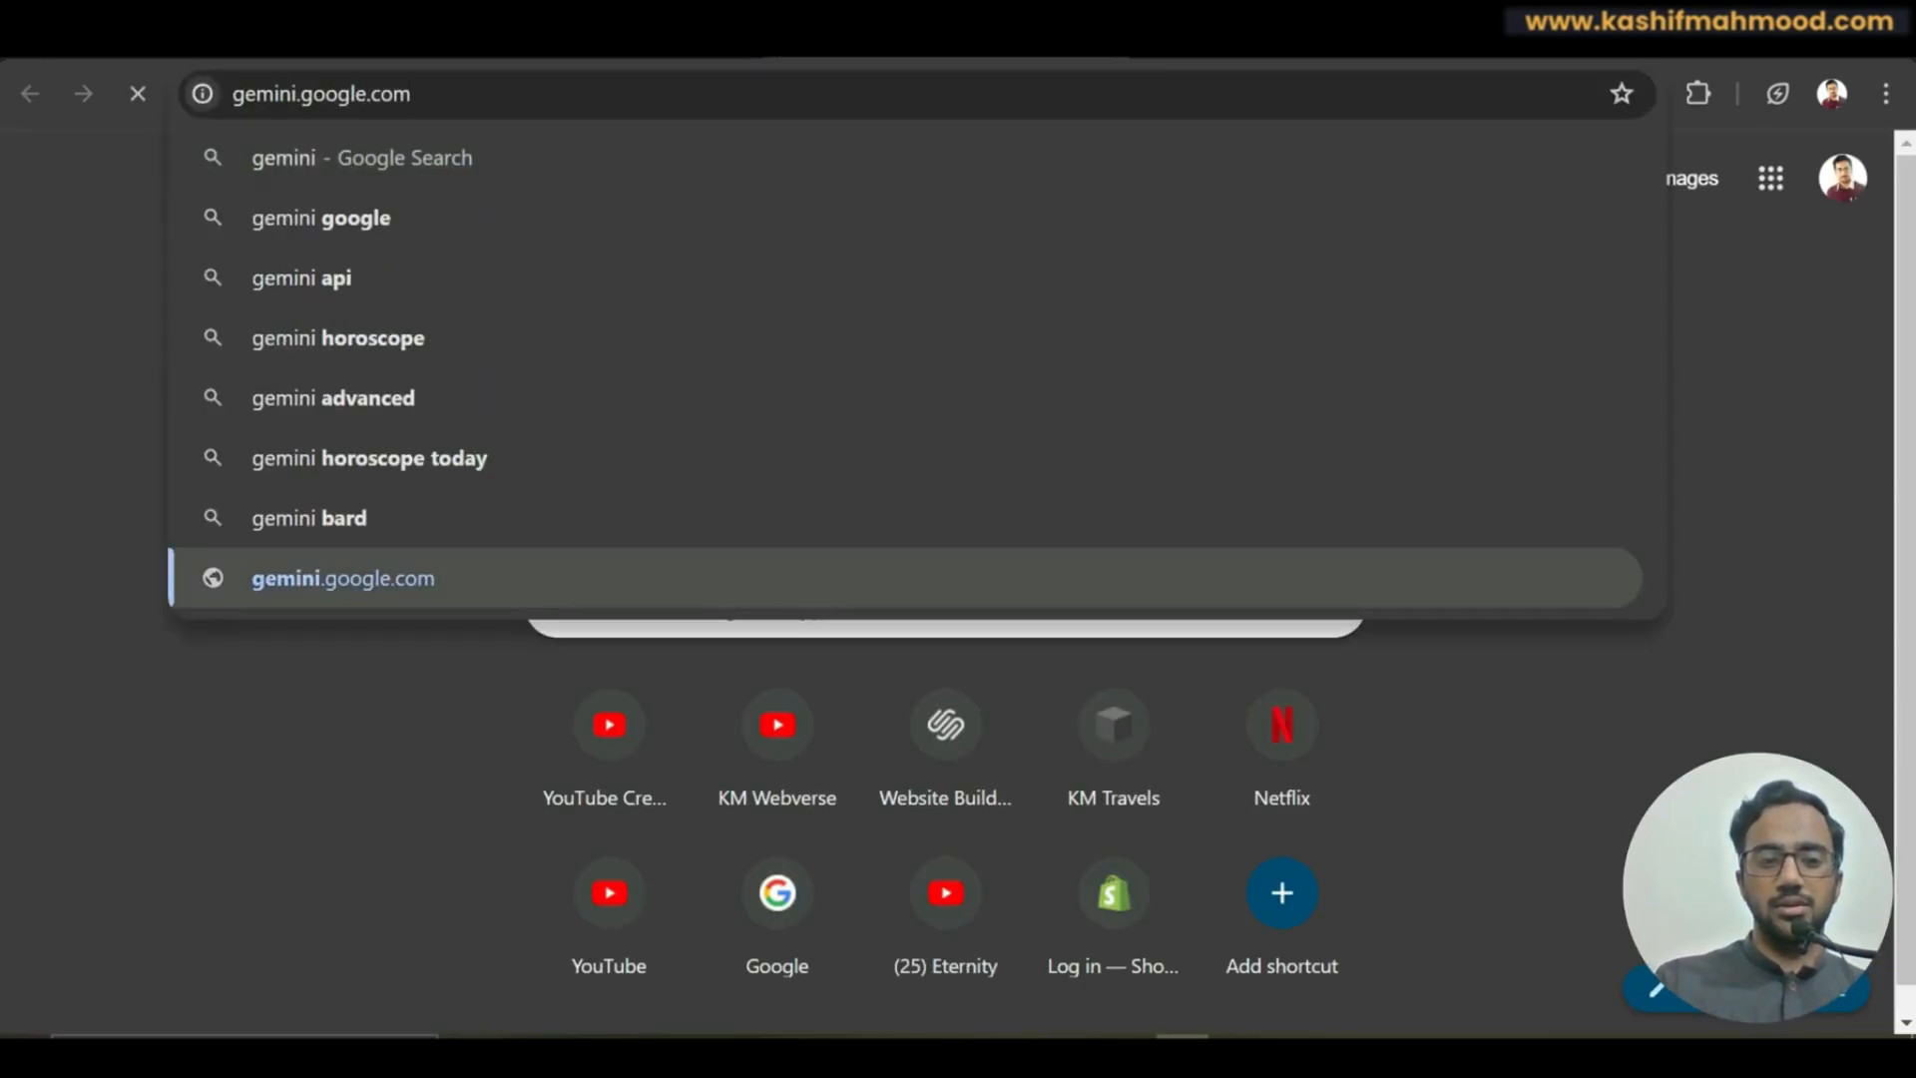
{"action": "type", "text": "write a demo blog post on Pyramids of Giza Tour"}
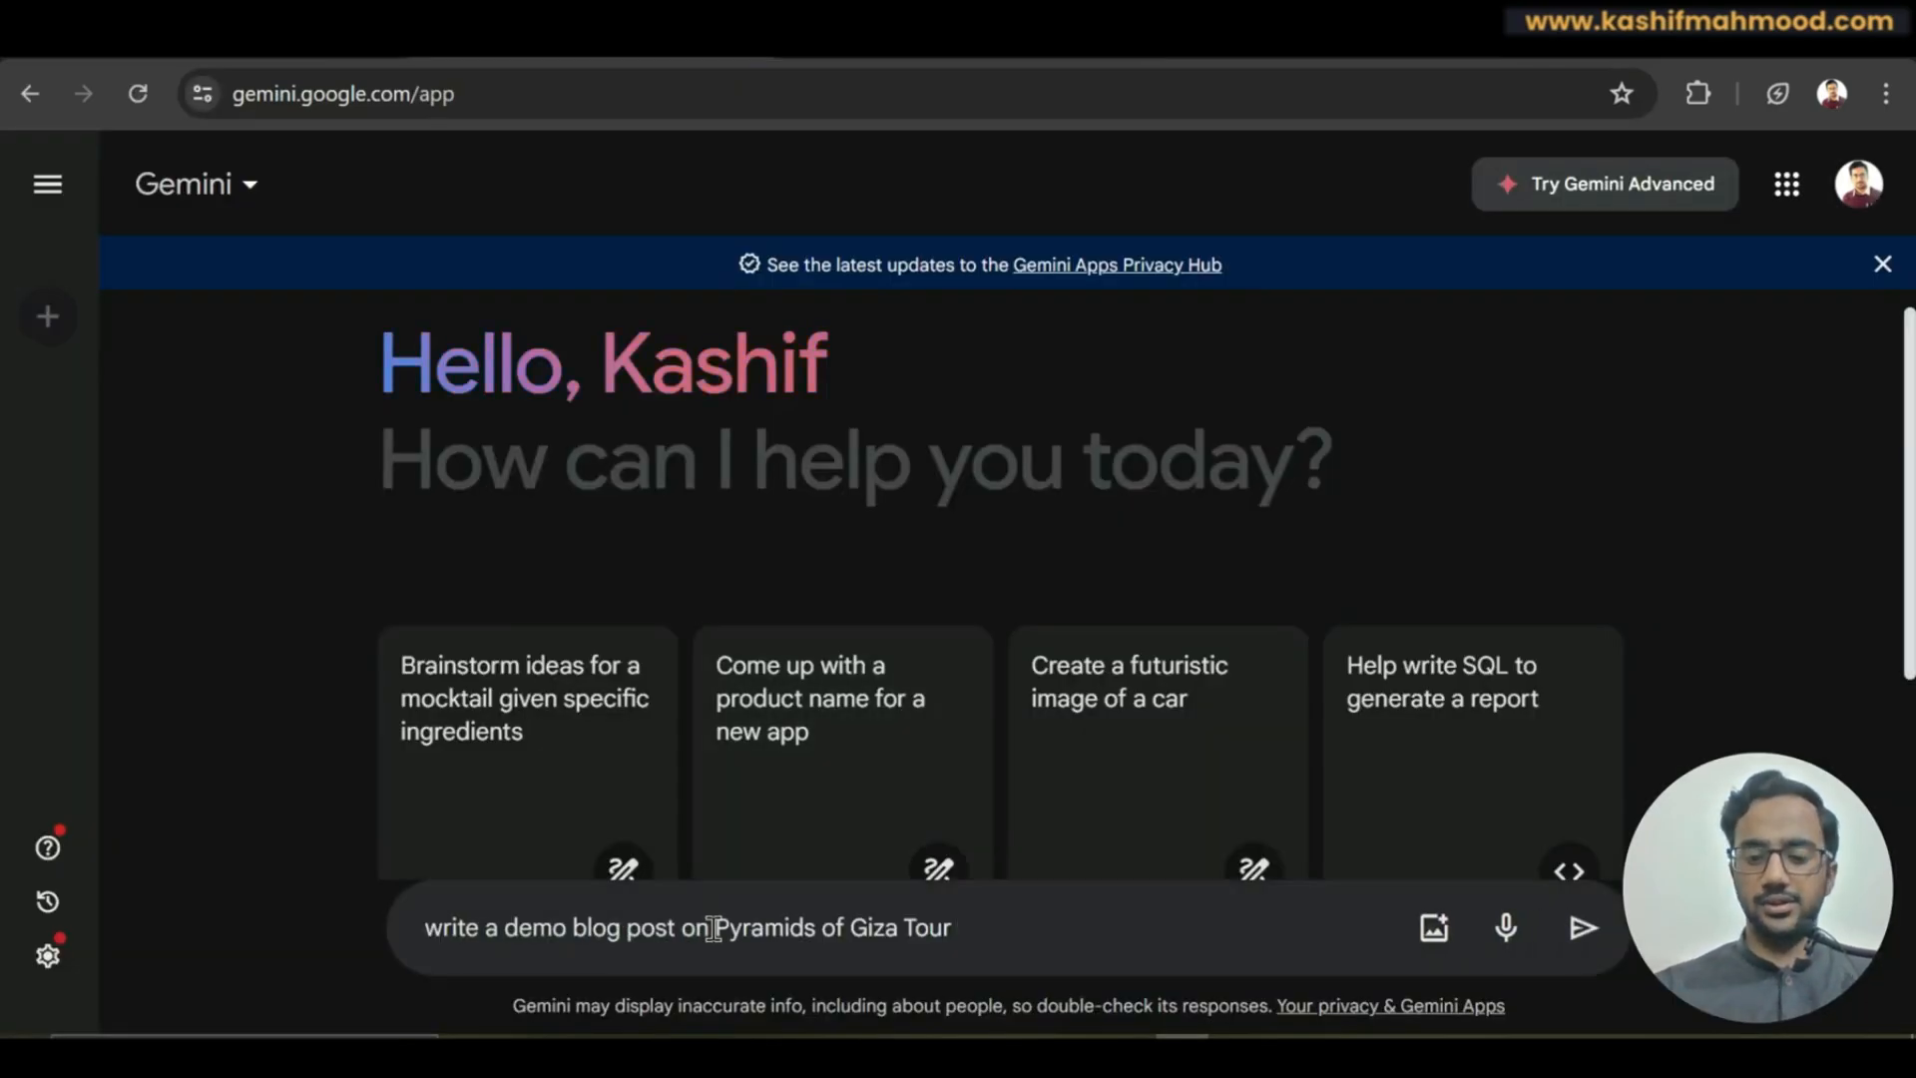
{"action": "key", "text": "Return"}
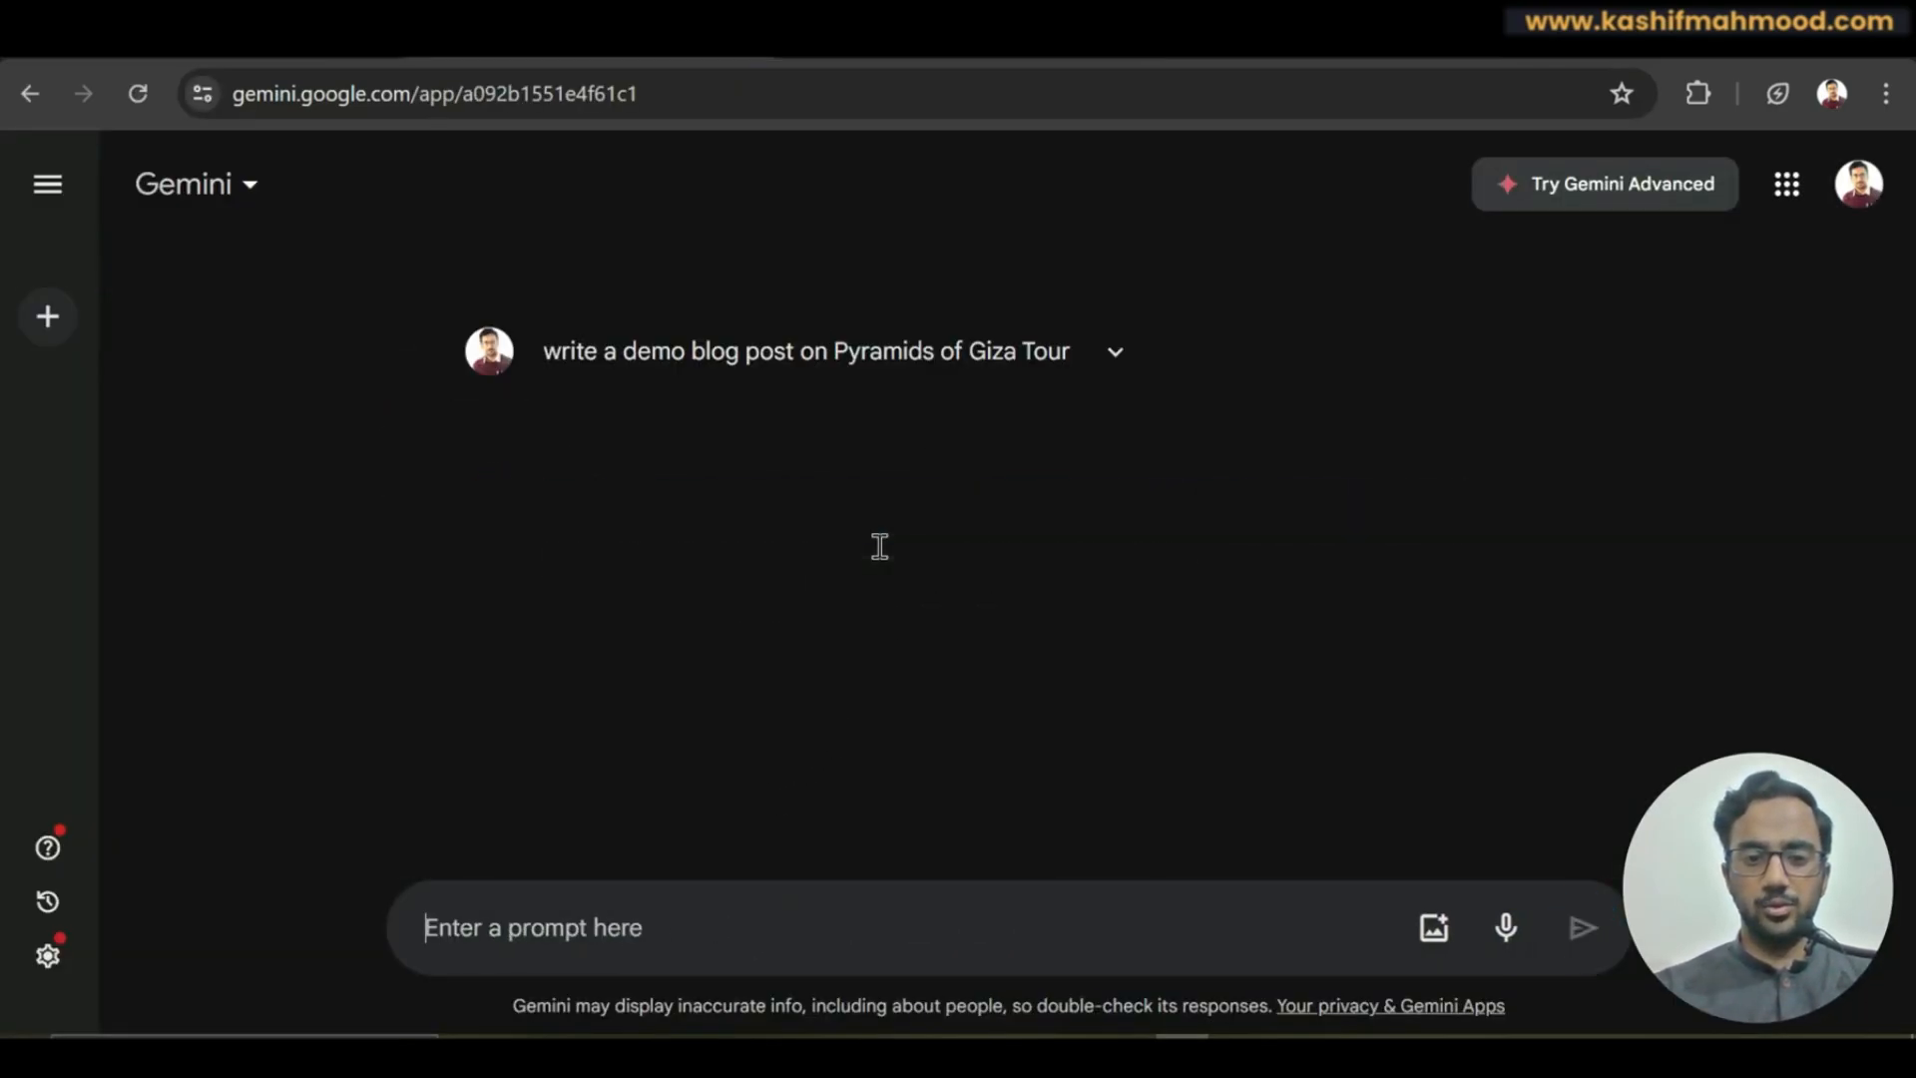
{"action": "left_click_drag", "start_coordinate": [538, 556], "coordinate": [1446, 762]}
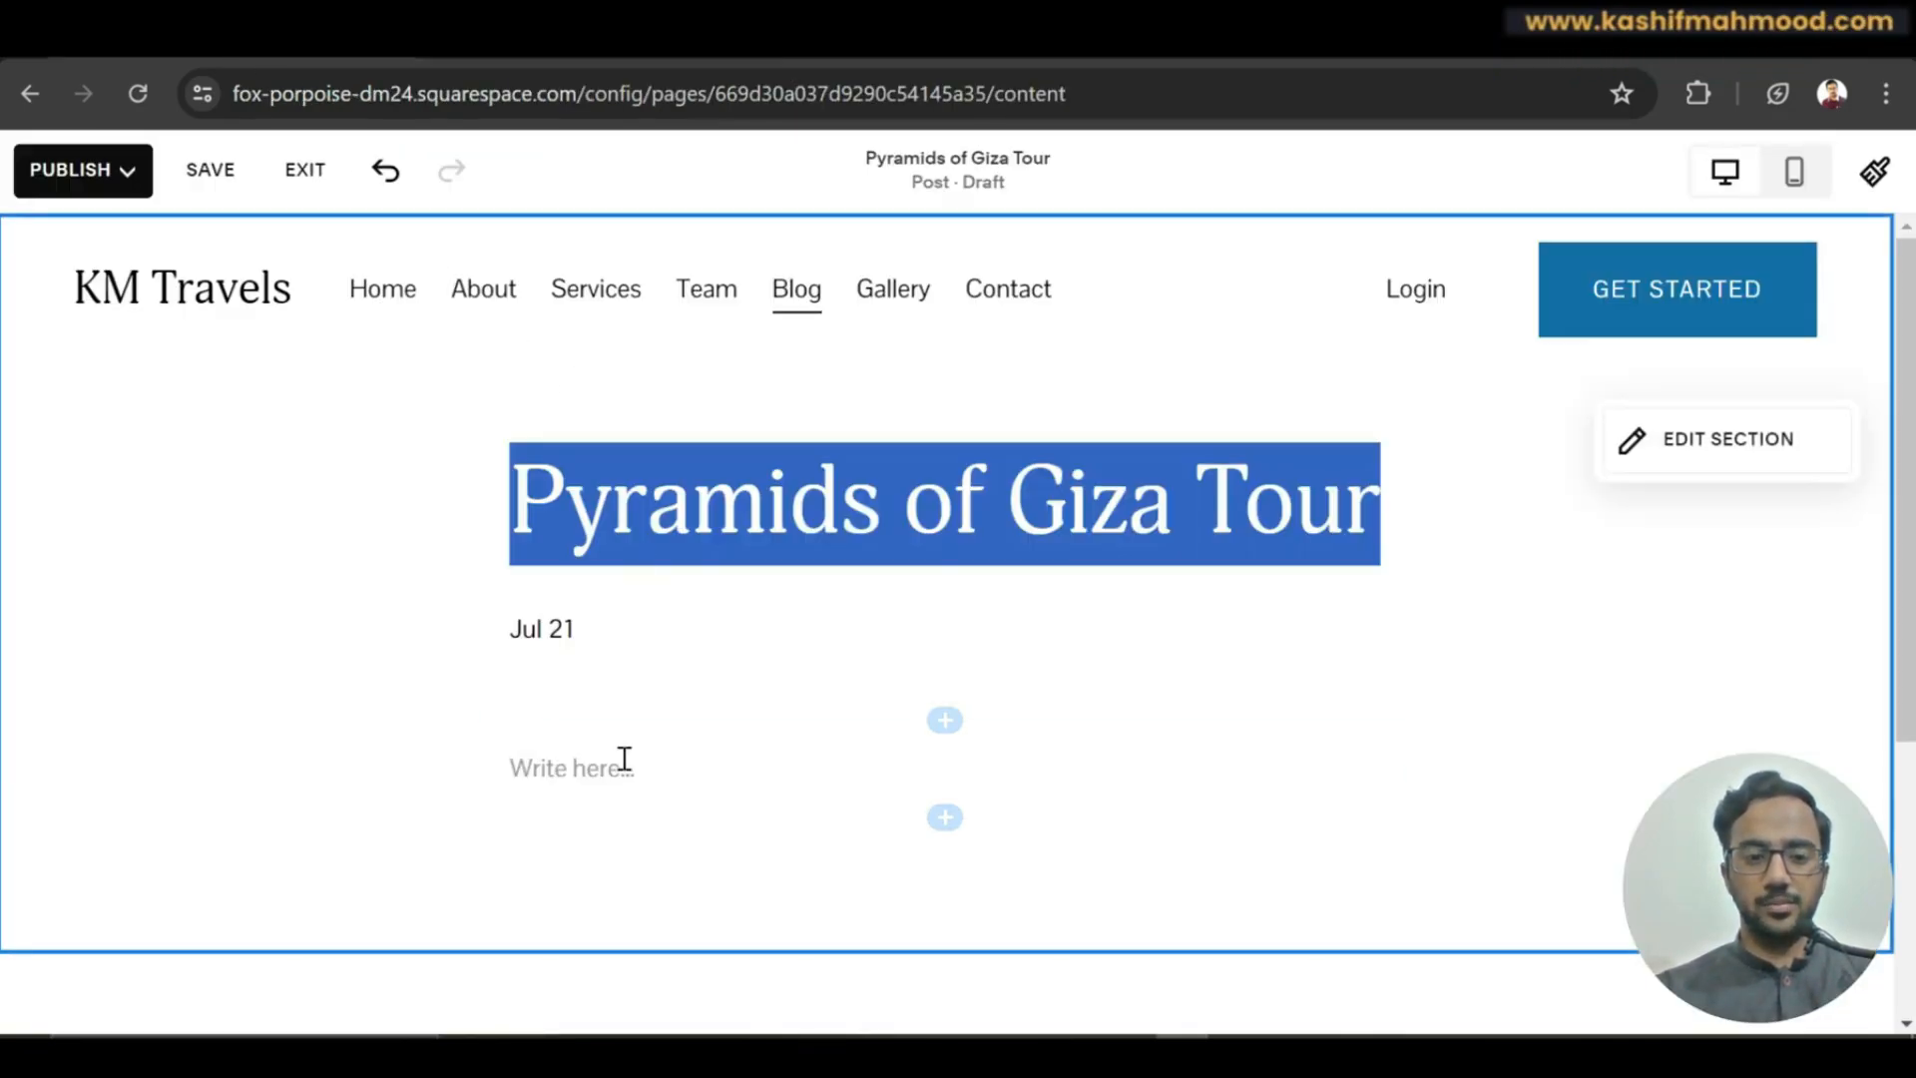
Paste the Gemini pyramids article into the empty post body.
{"action": "left_click", "coordinate": [625, 760]}
{"action": "key", "text": "ctrl+v"}
{"action": "scroll", "coordinate": [1601, 455], "scroll_direction": "up", "scroll_amount": 10}
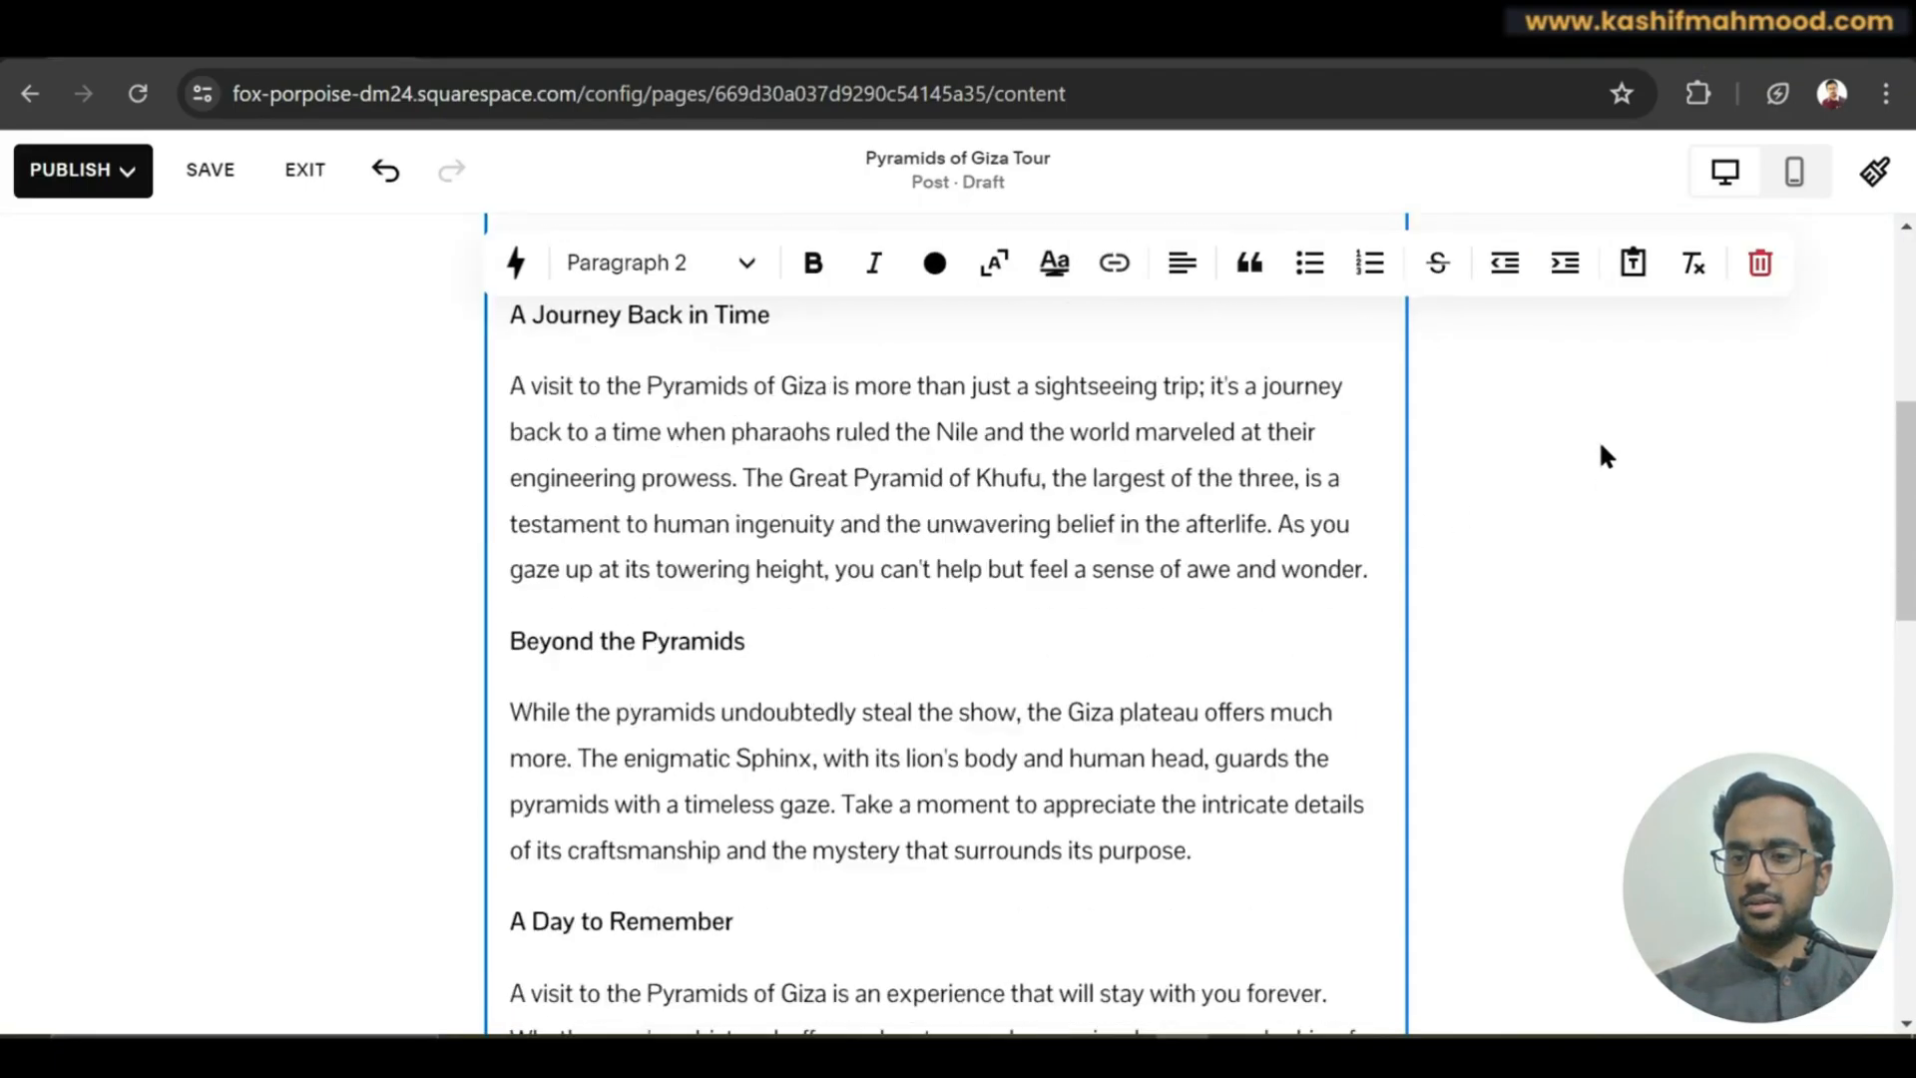
{"action": "scroll", "coordinate": [1601, 454], "scroll_direction": "up", "scroll_amount": 6}
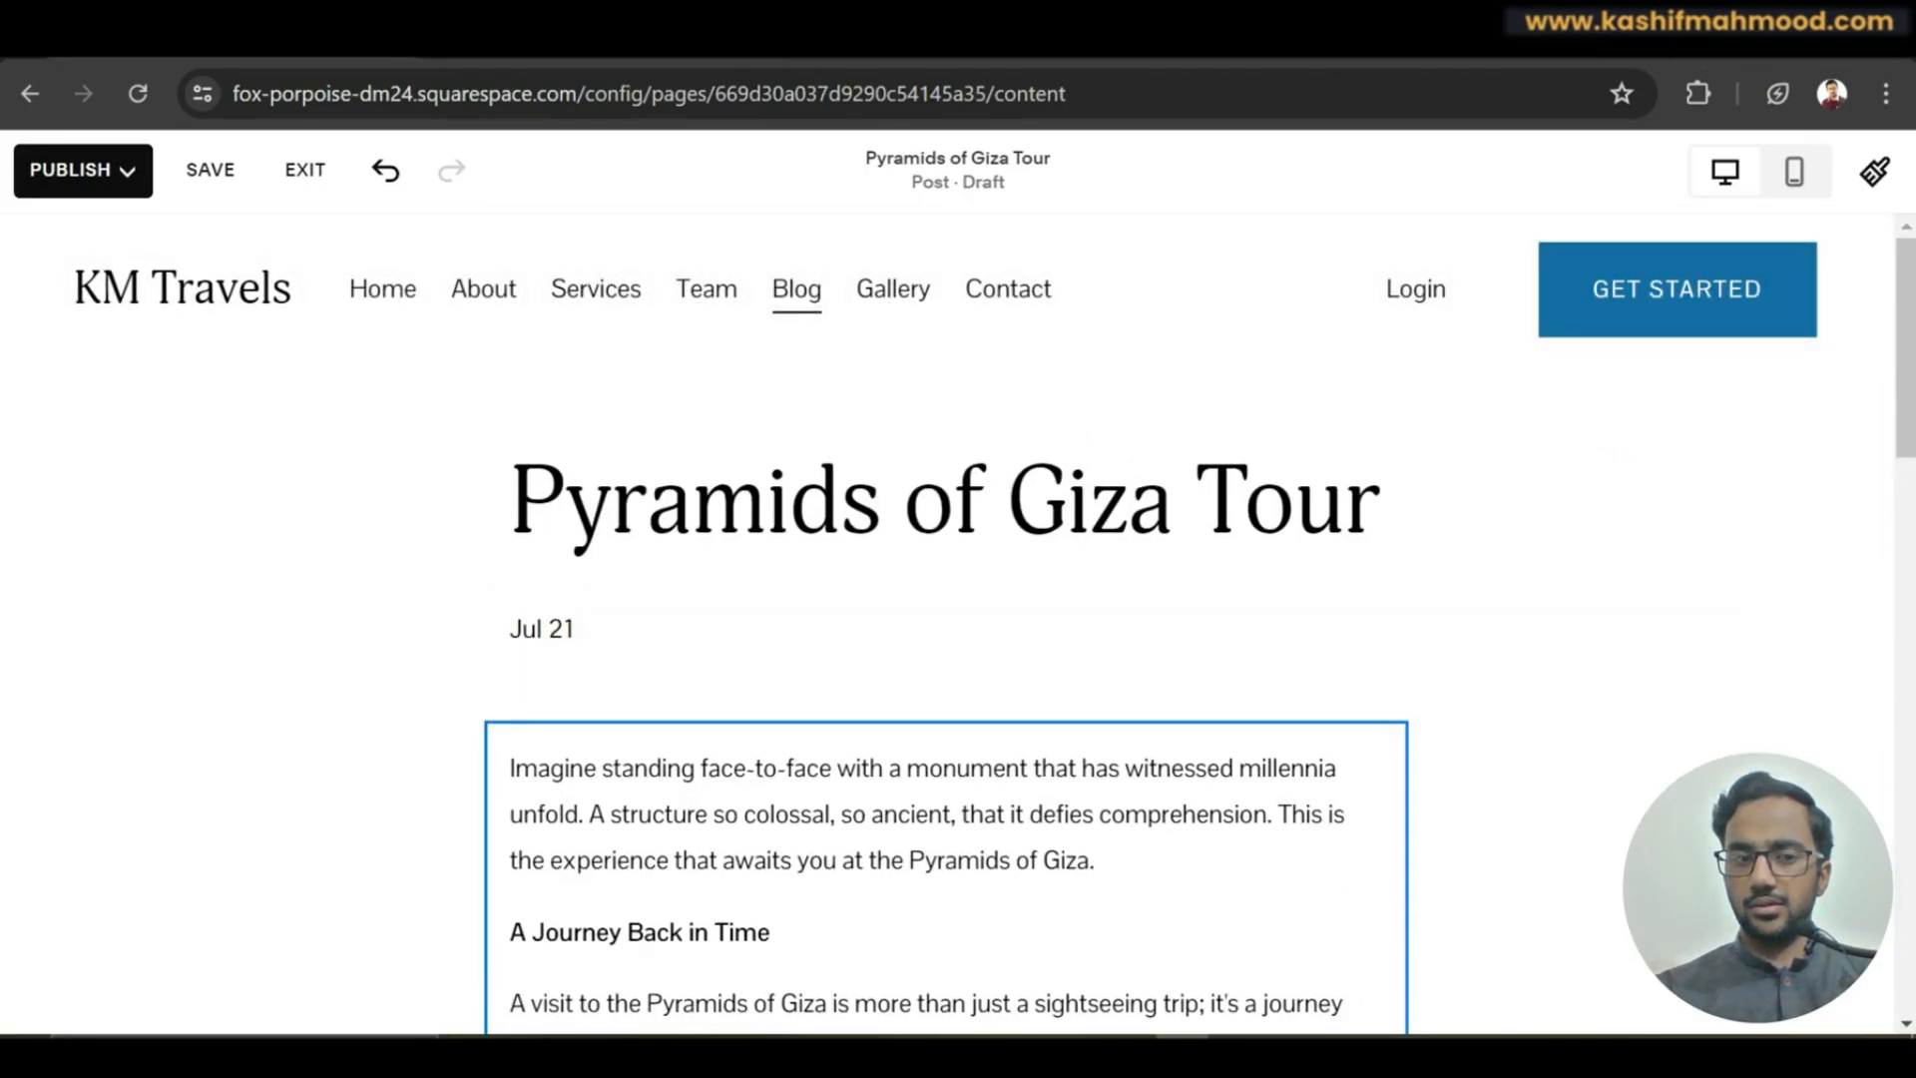
Publish the post immediately, dismiss the sharing message, and open the post's Settings.
{"action": "left_click", "coordinate": [48, 167]}
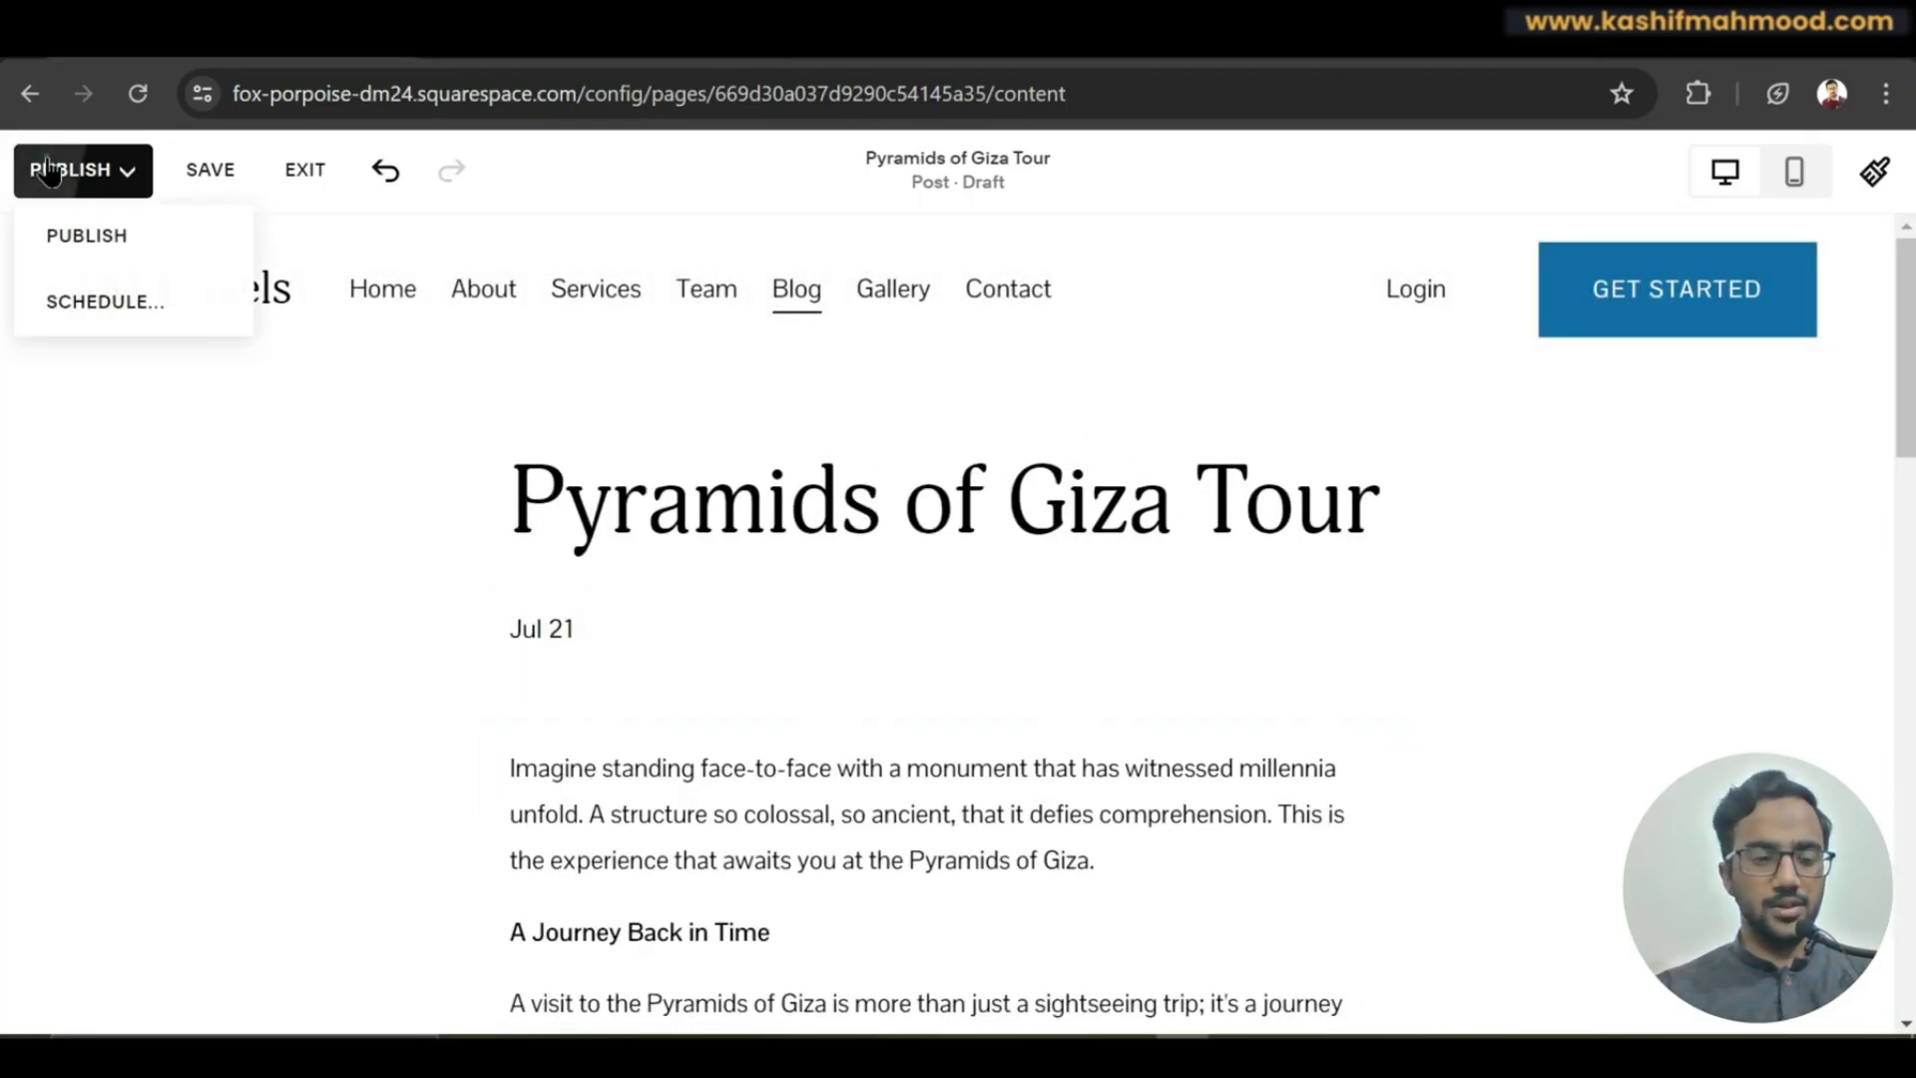
{"action": "left_click", "coordinate": [113, 234]}
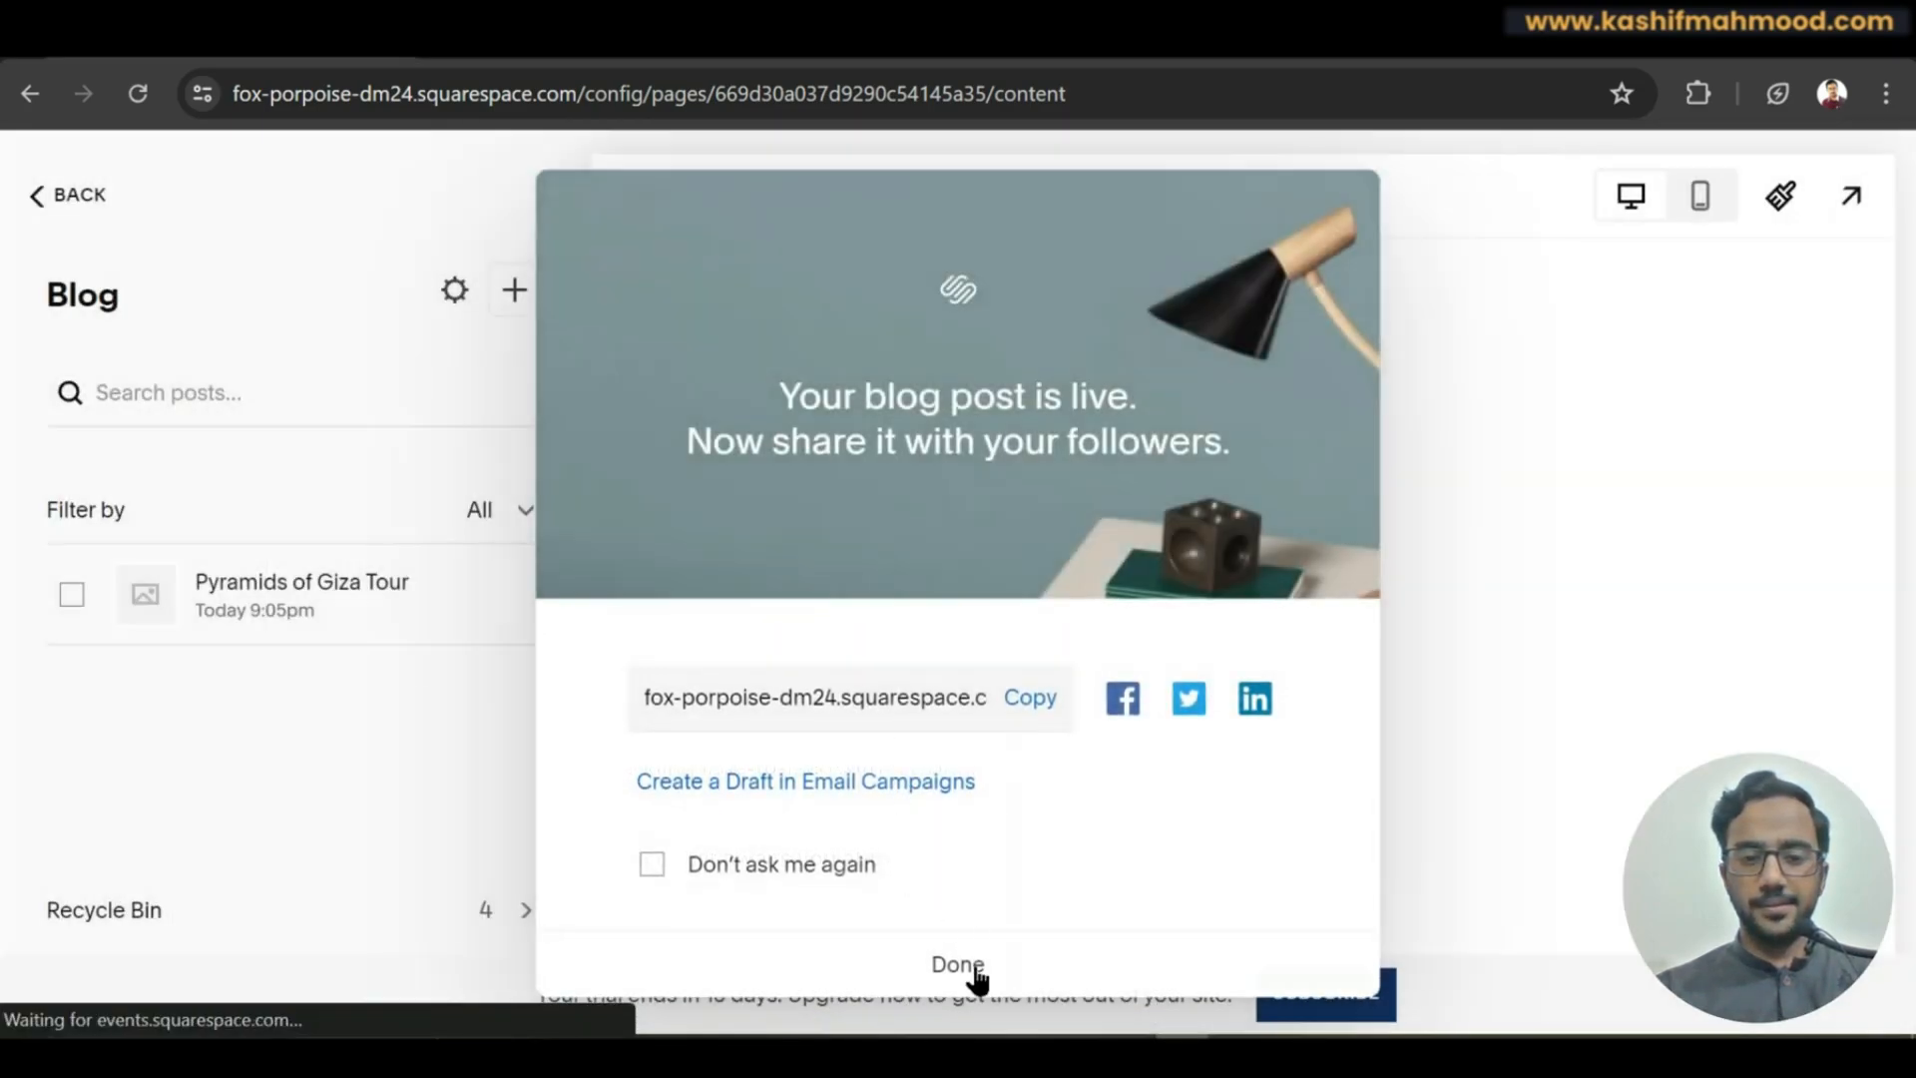
{"action": "left_click", "coordinate": [975, 964]}
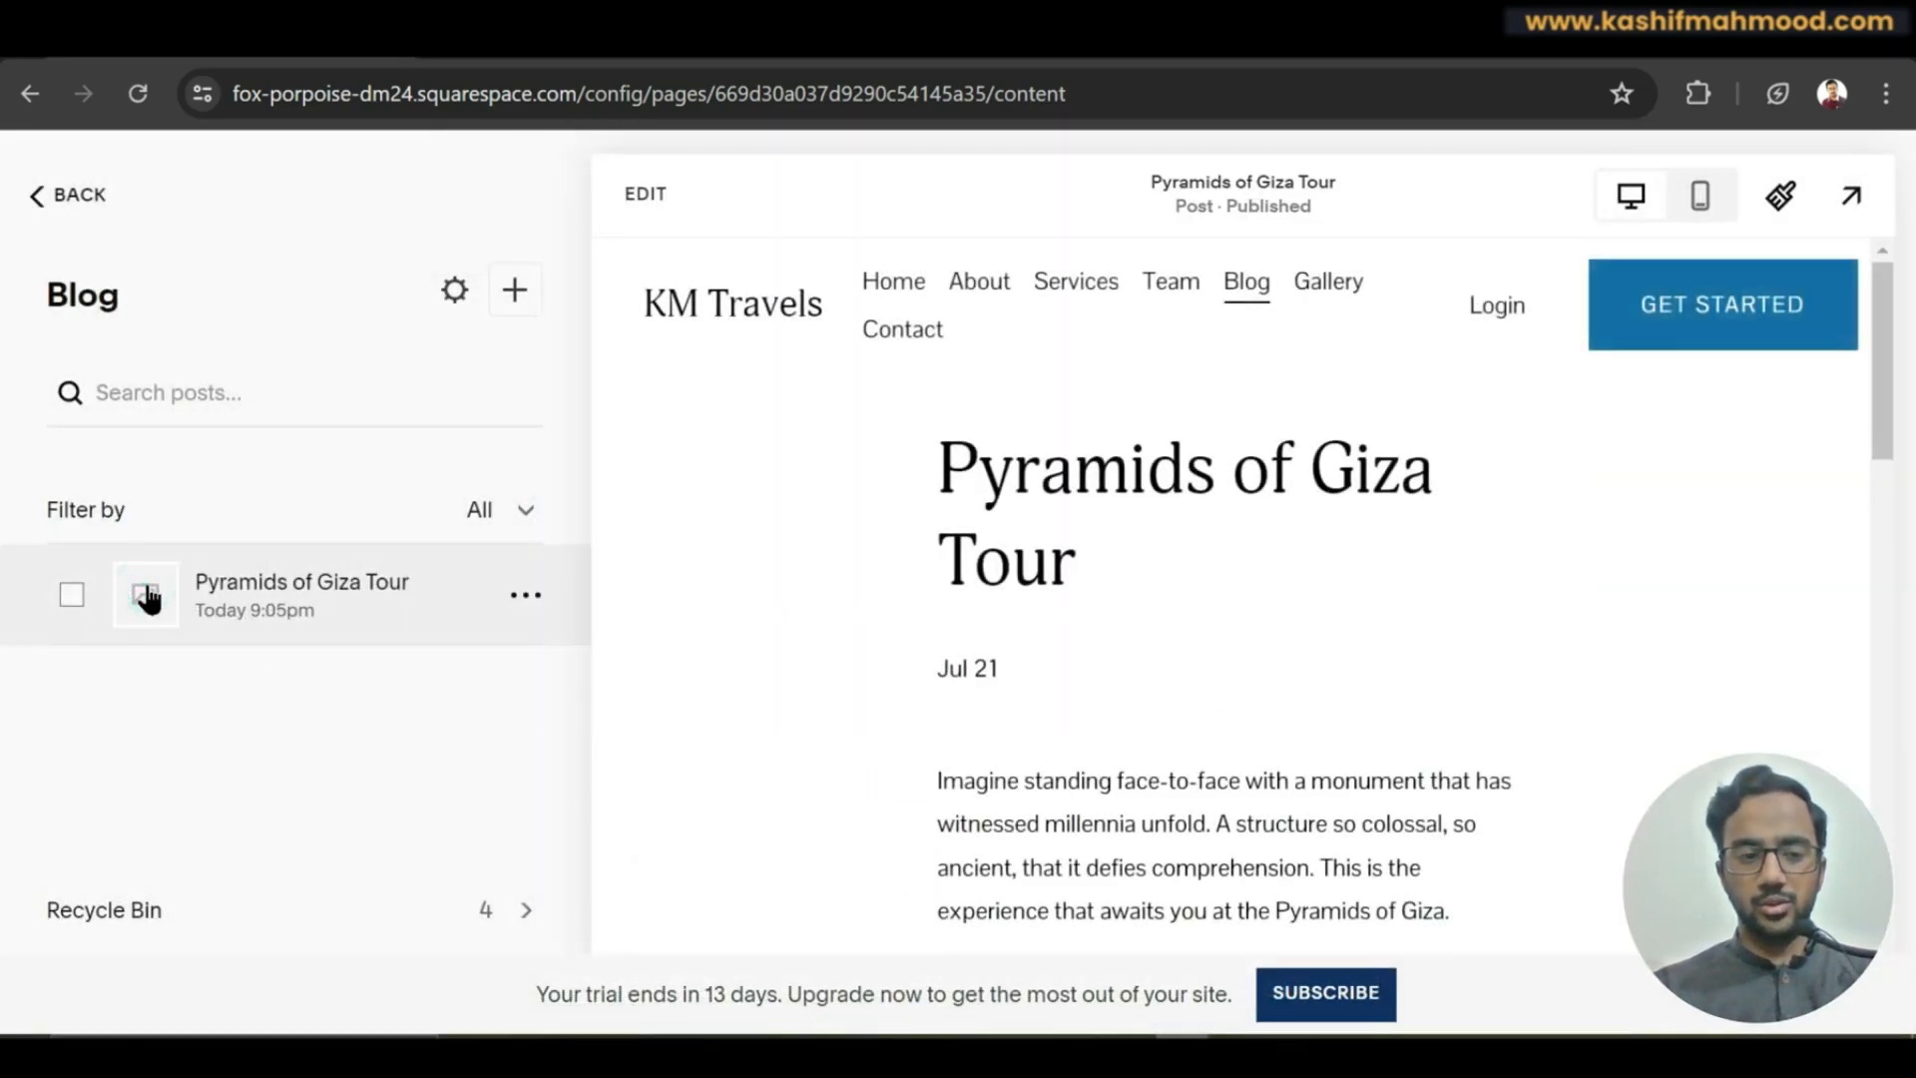
{"action": "left_click", "coordinate": [525, 595]}
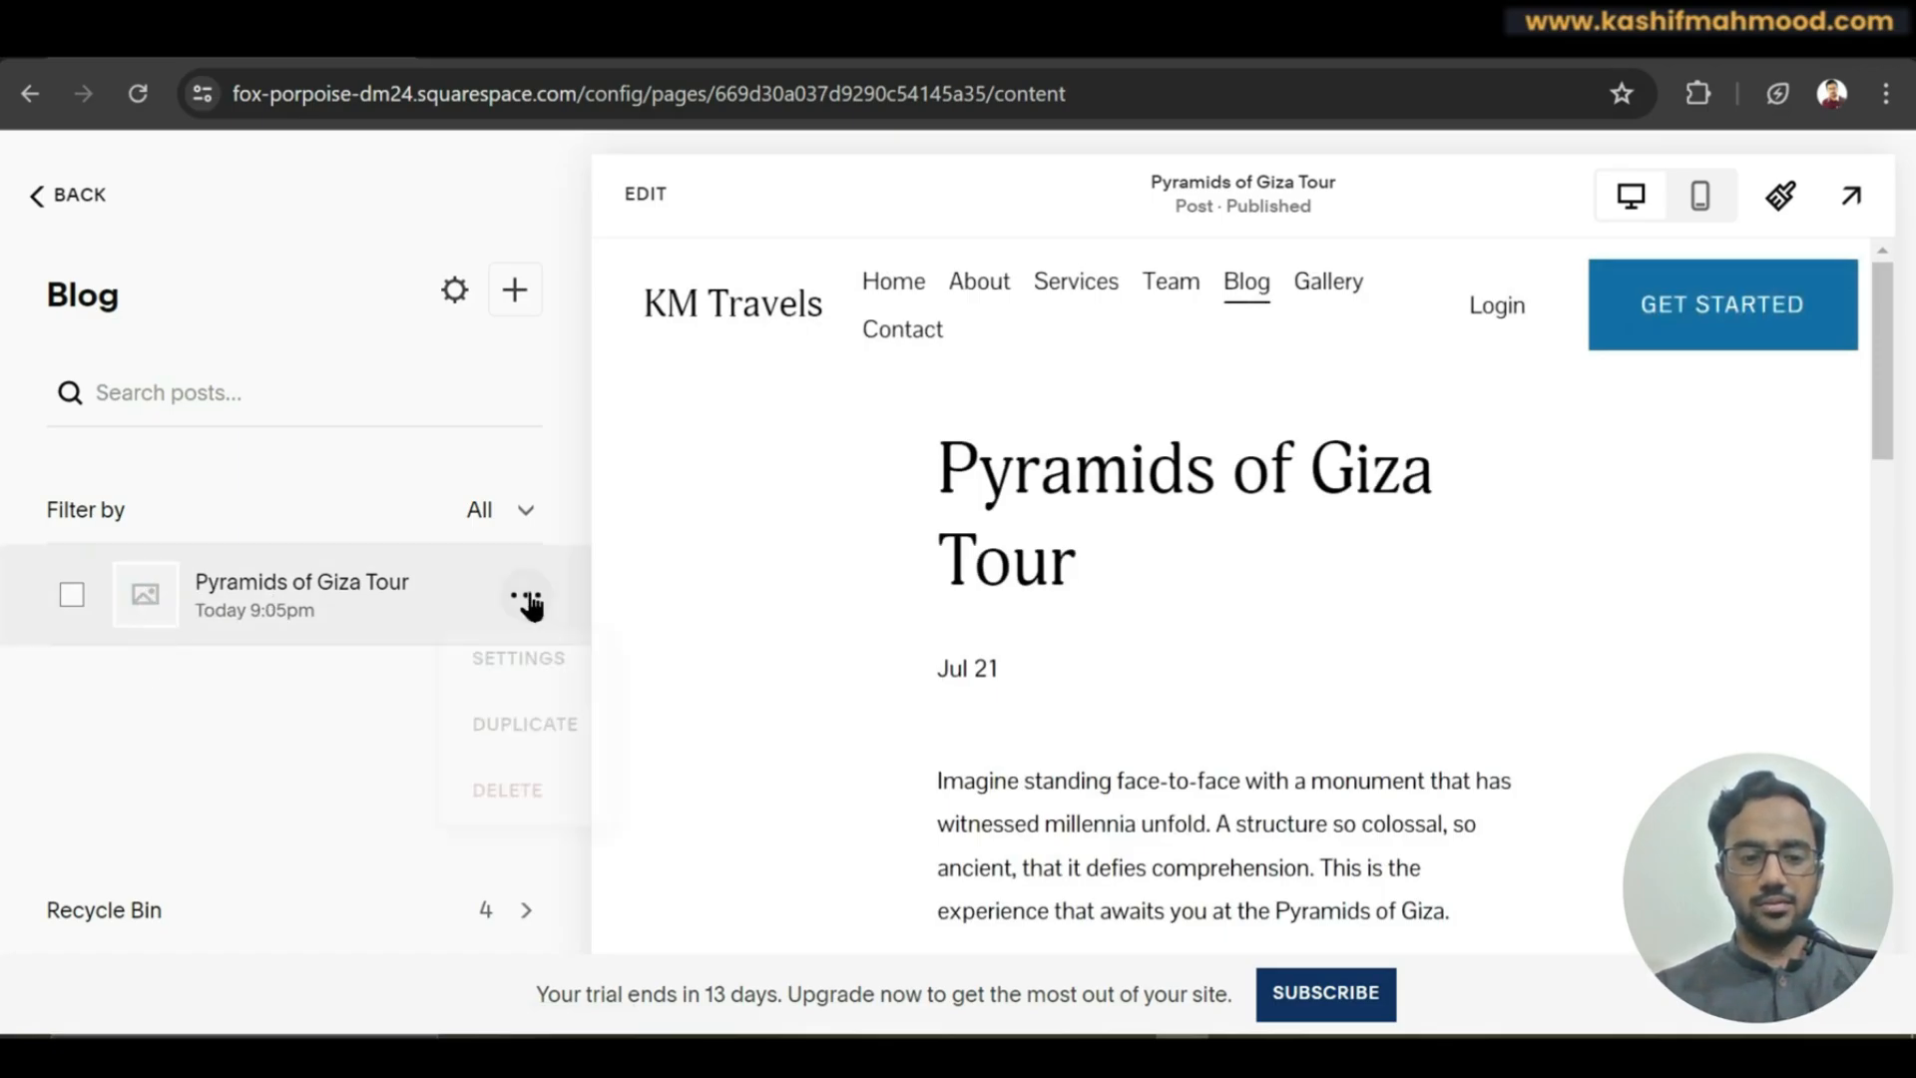
{"action": "left_click", "coordinate": [534, 656]}
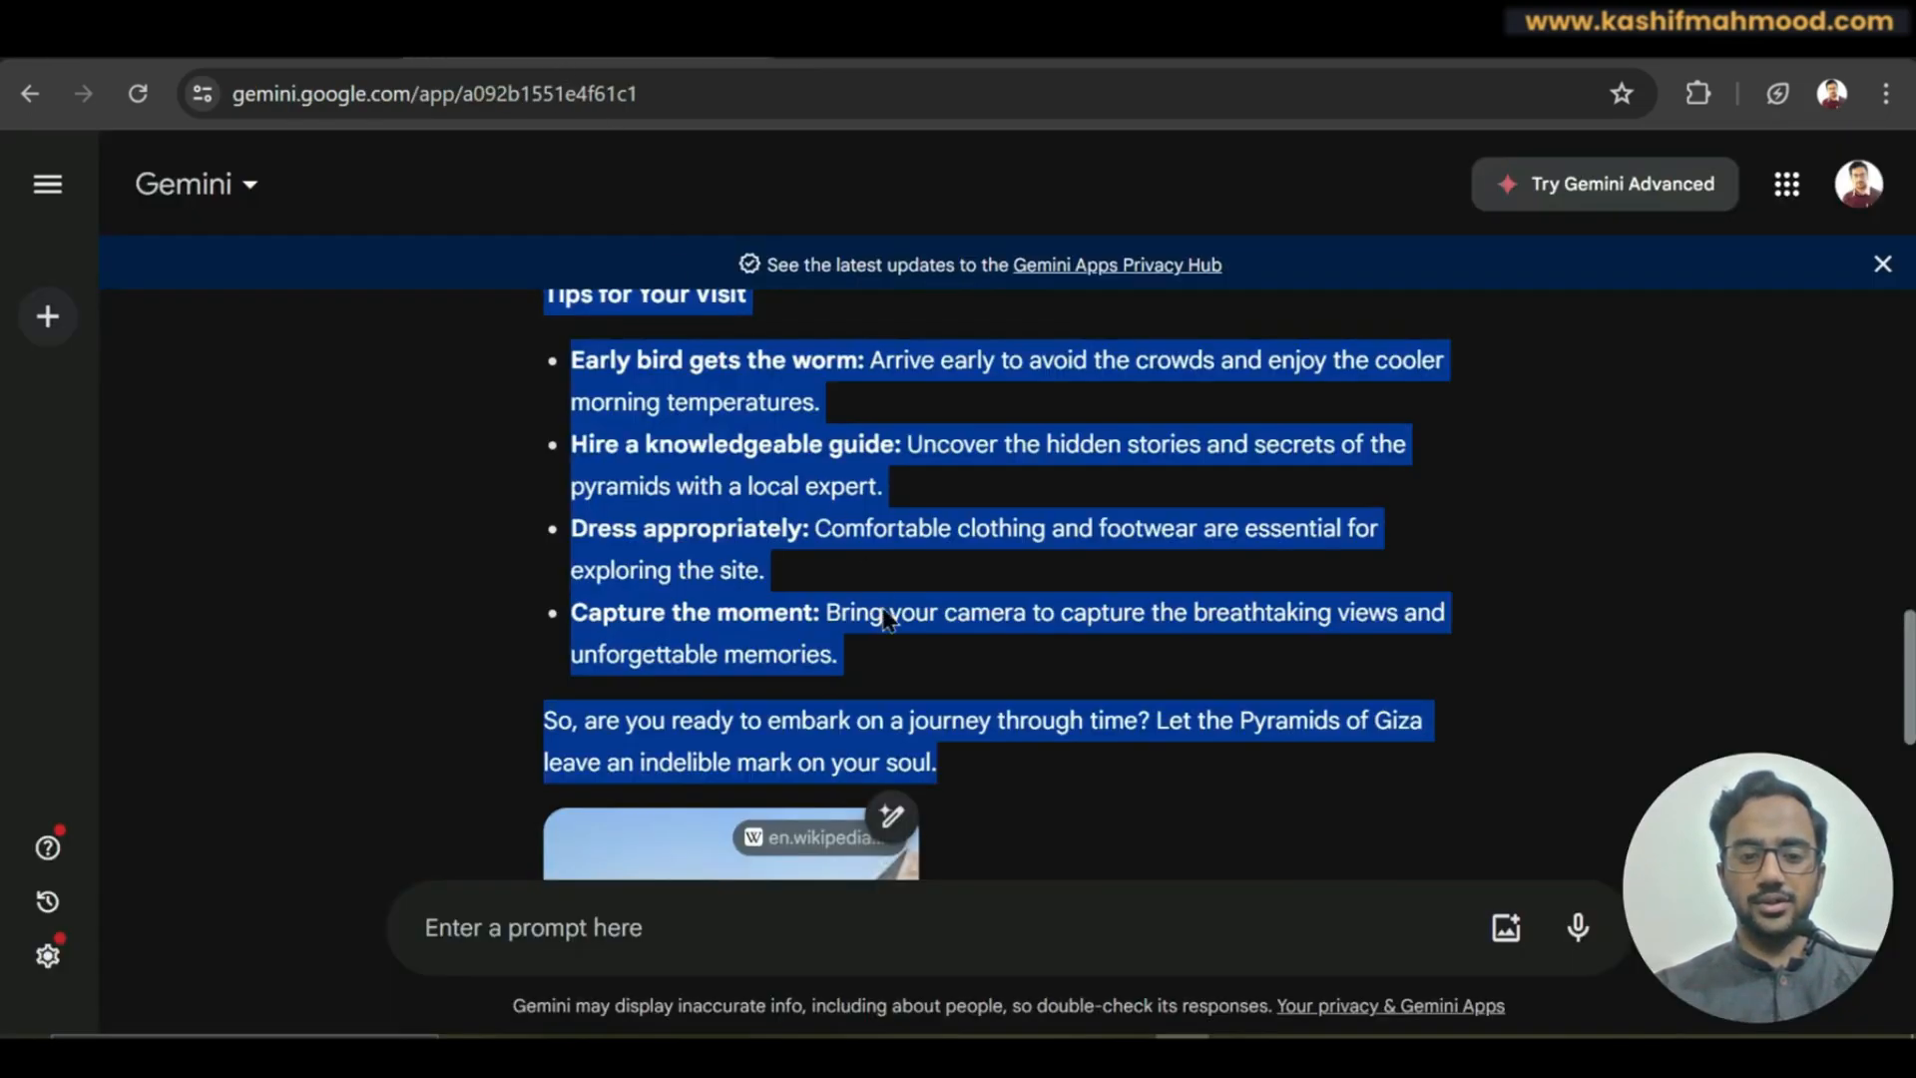
Open Wikipedia's Giza pyramids photo on its own in a new tab.
{"action": "scroll", "coordinate": [736, 599], "scroll_direction": "down", "scroll_amount": 5}
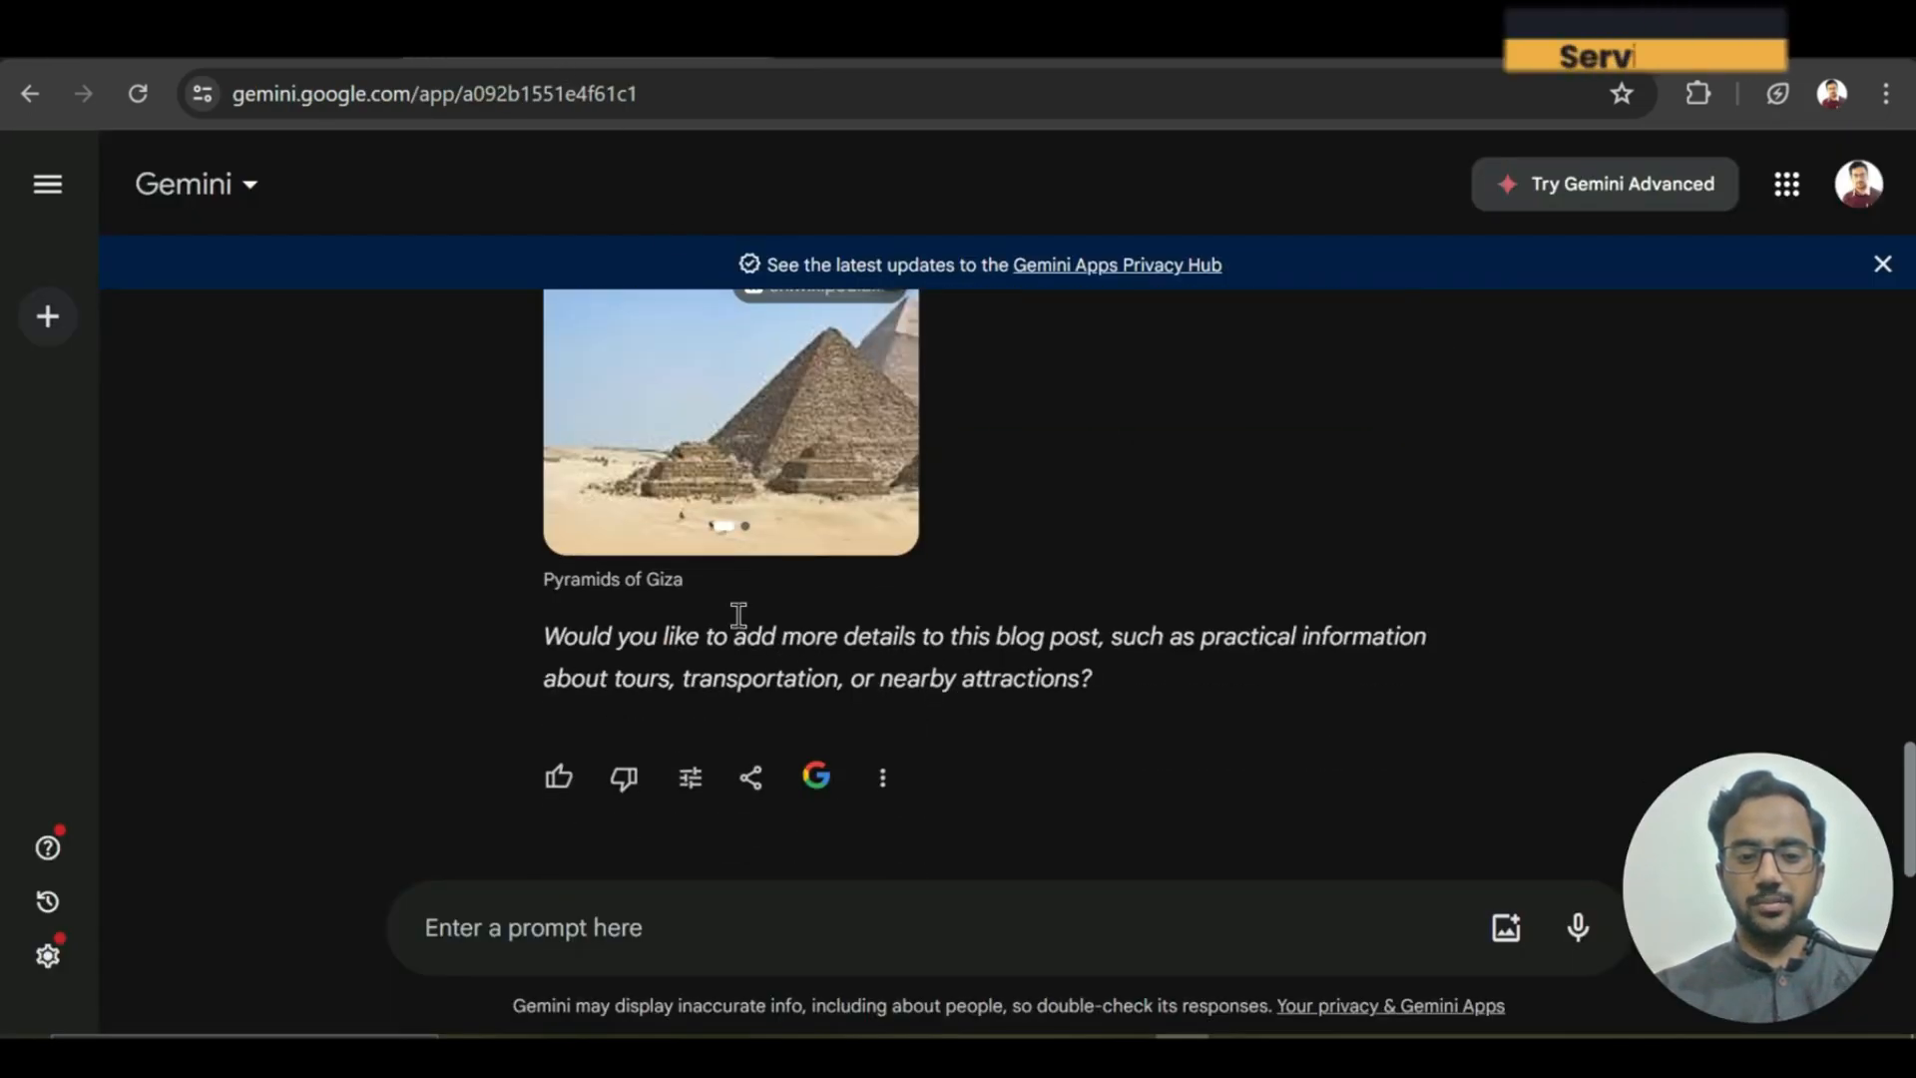
{"action": "left_click", "coordinate": [710, 495]}
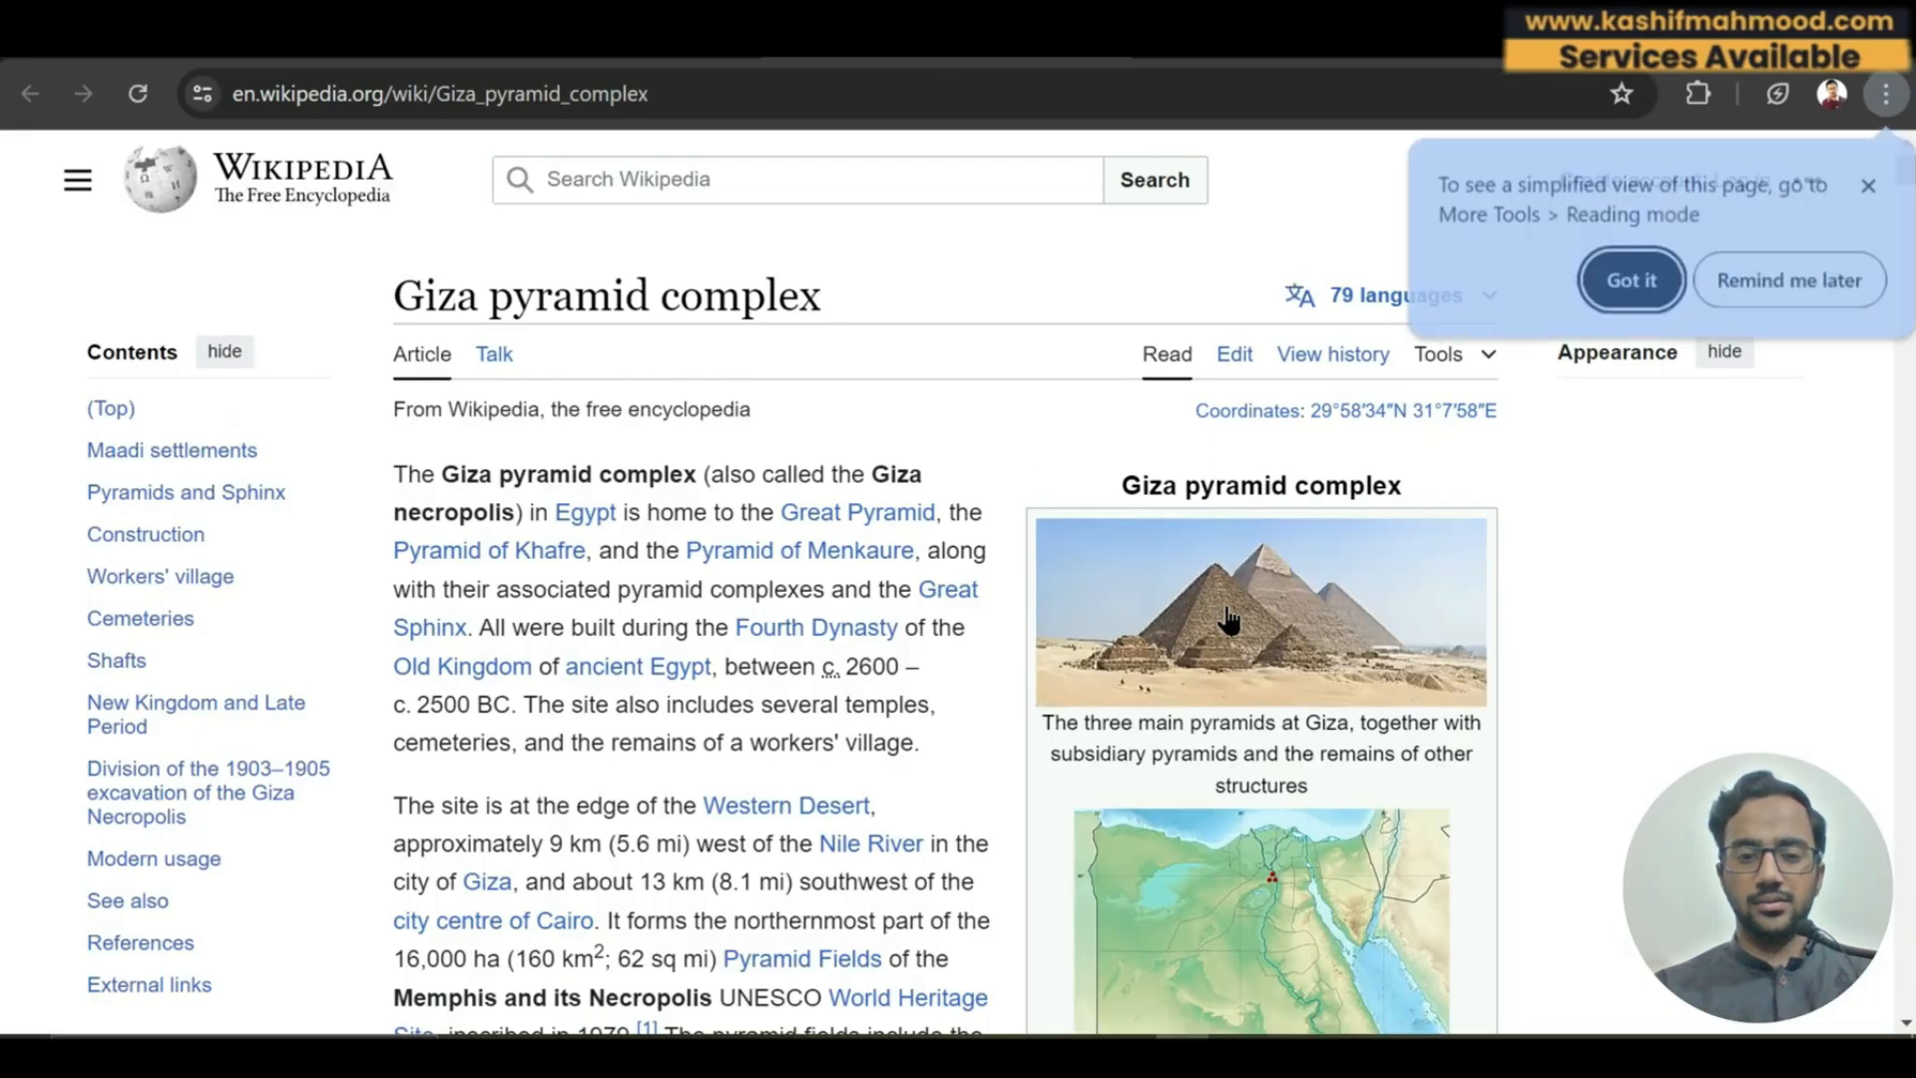
{"action": "right_click", "coordinate": [1227, 611]}
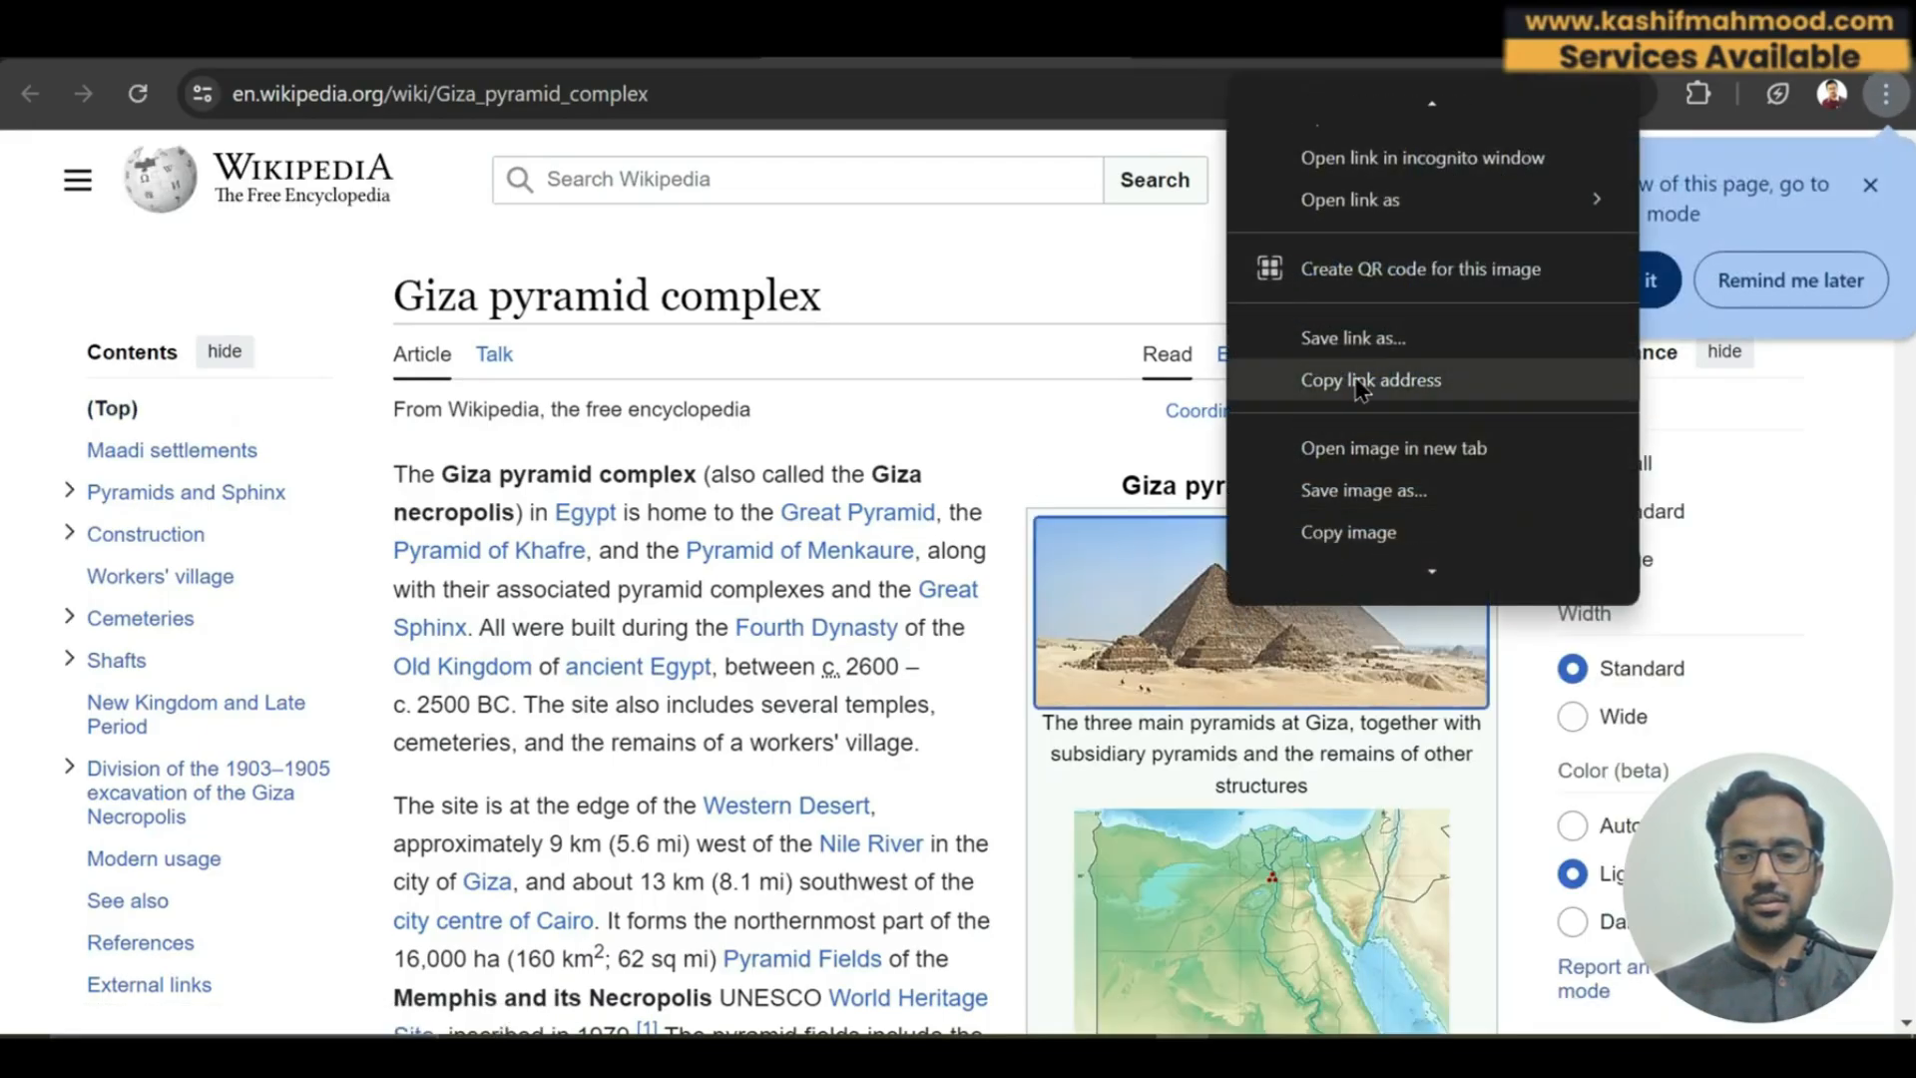
{"action": "left_click", "coordinate": [1373, 487]}
{"action": "left_click", "coordinate": [1217, 42]}
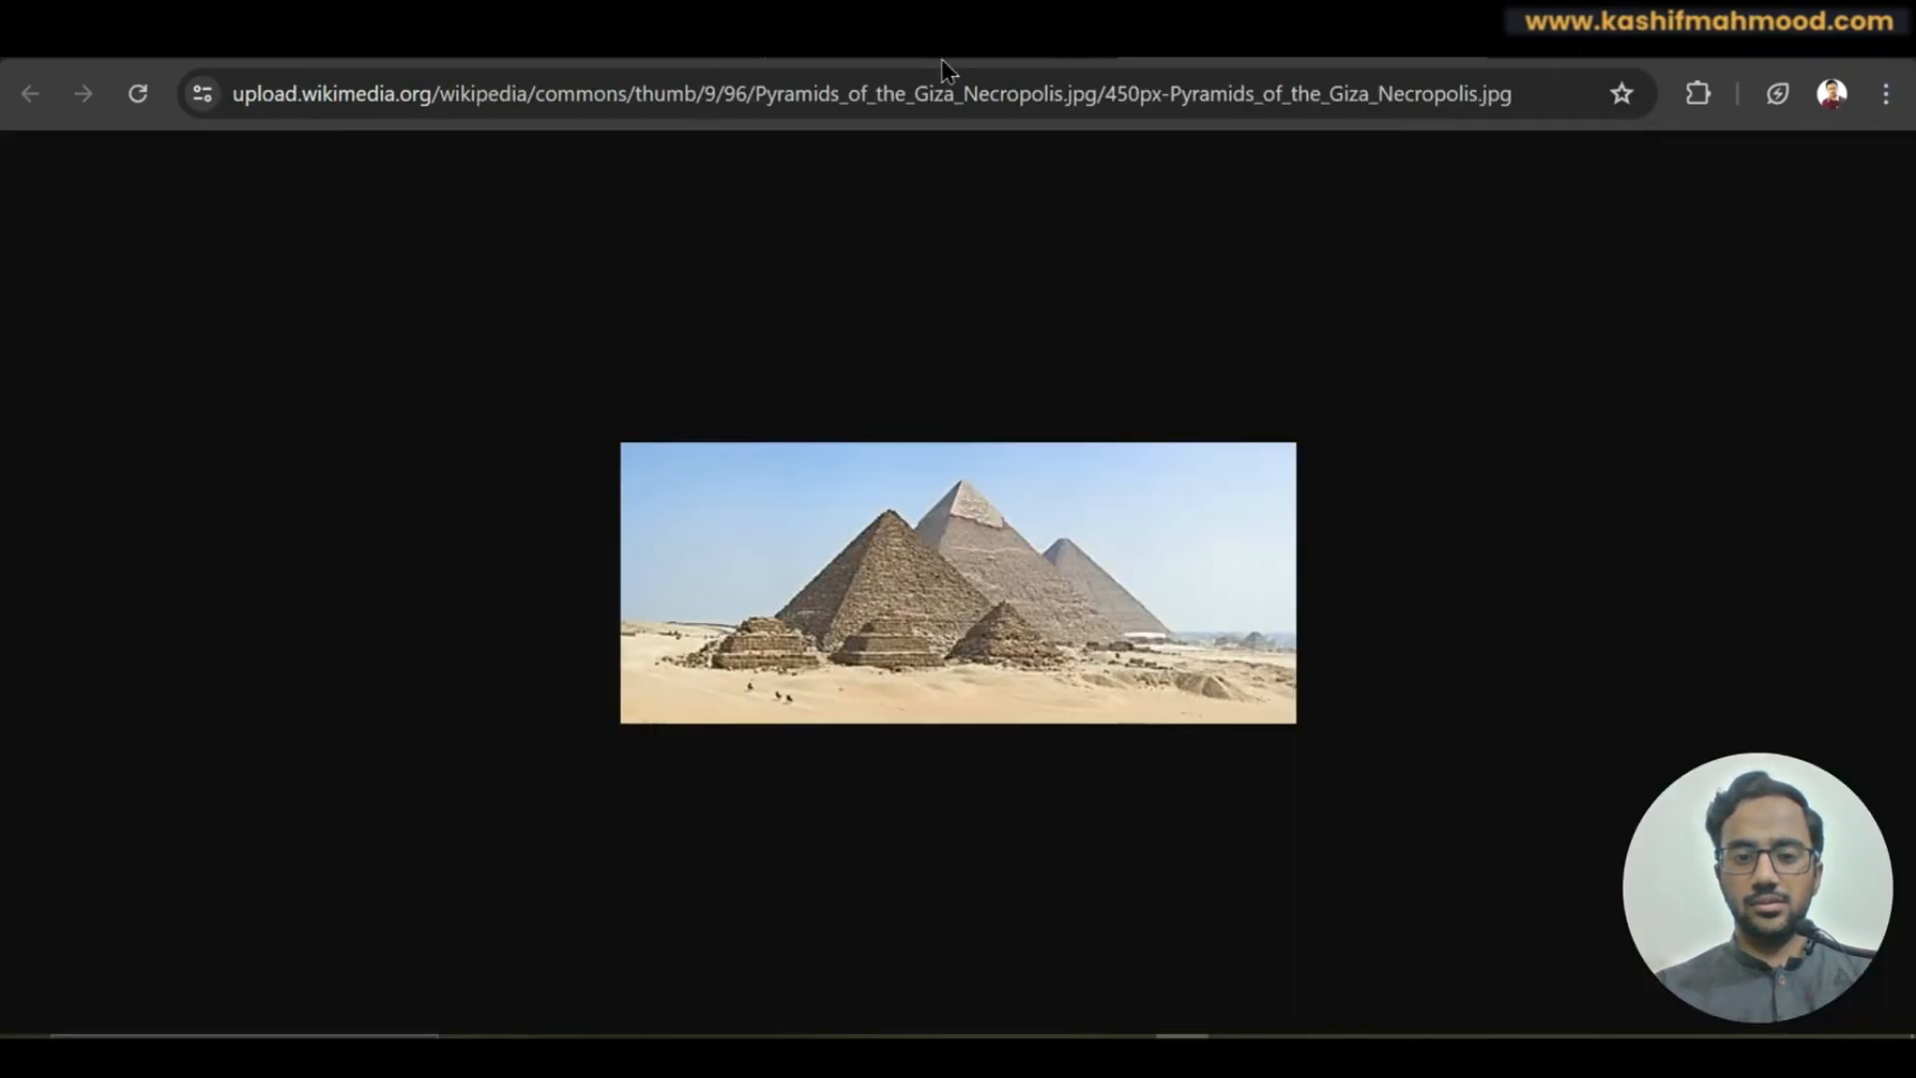
Save the photo as Pyramids_of_the_Giza_Necropolis.jpg.
{"action": "right_click", "coordinate": [940, 542]}
{"action": "left_click", "coordinate": [1038, 629]}
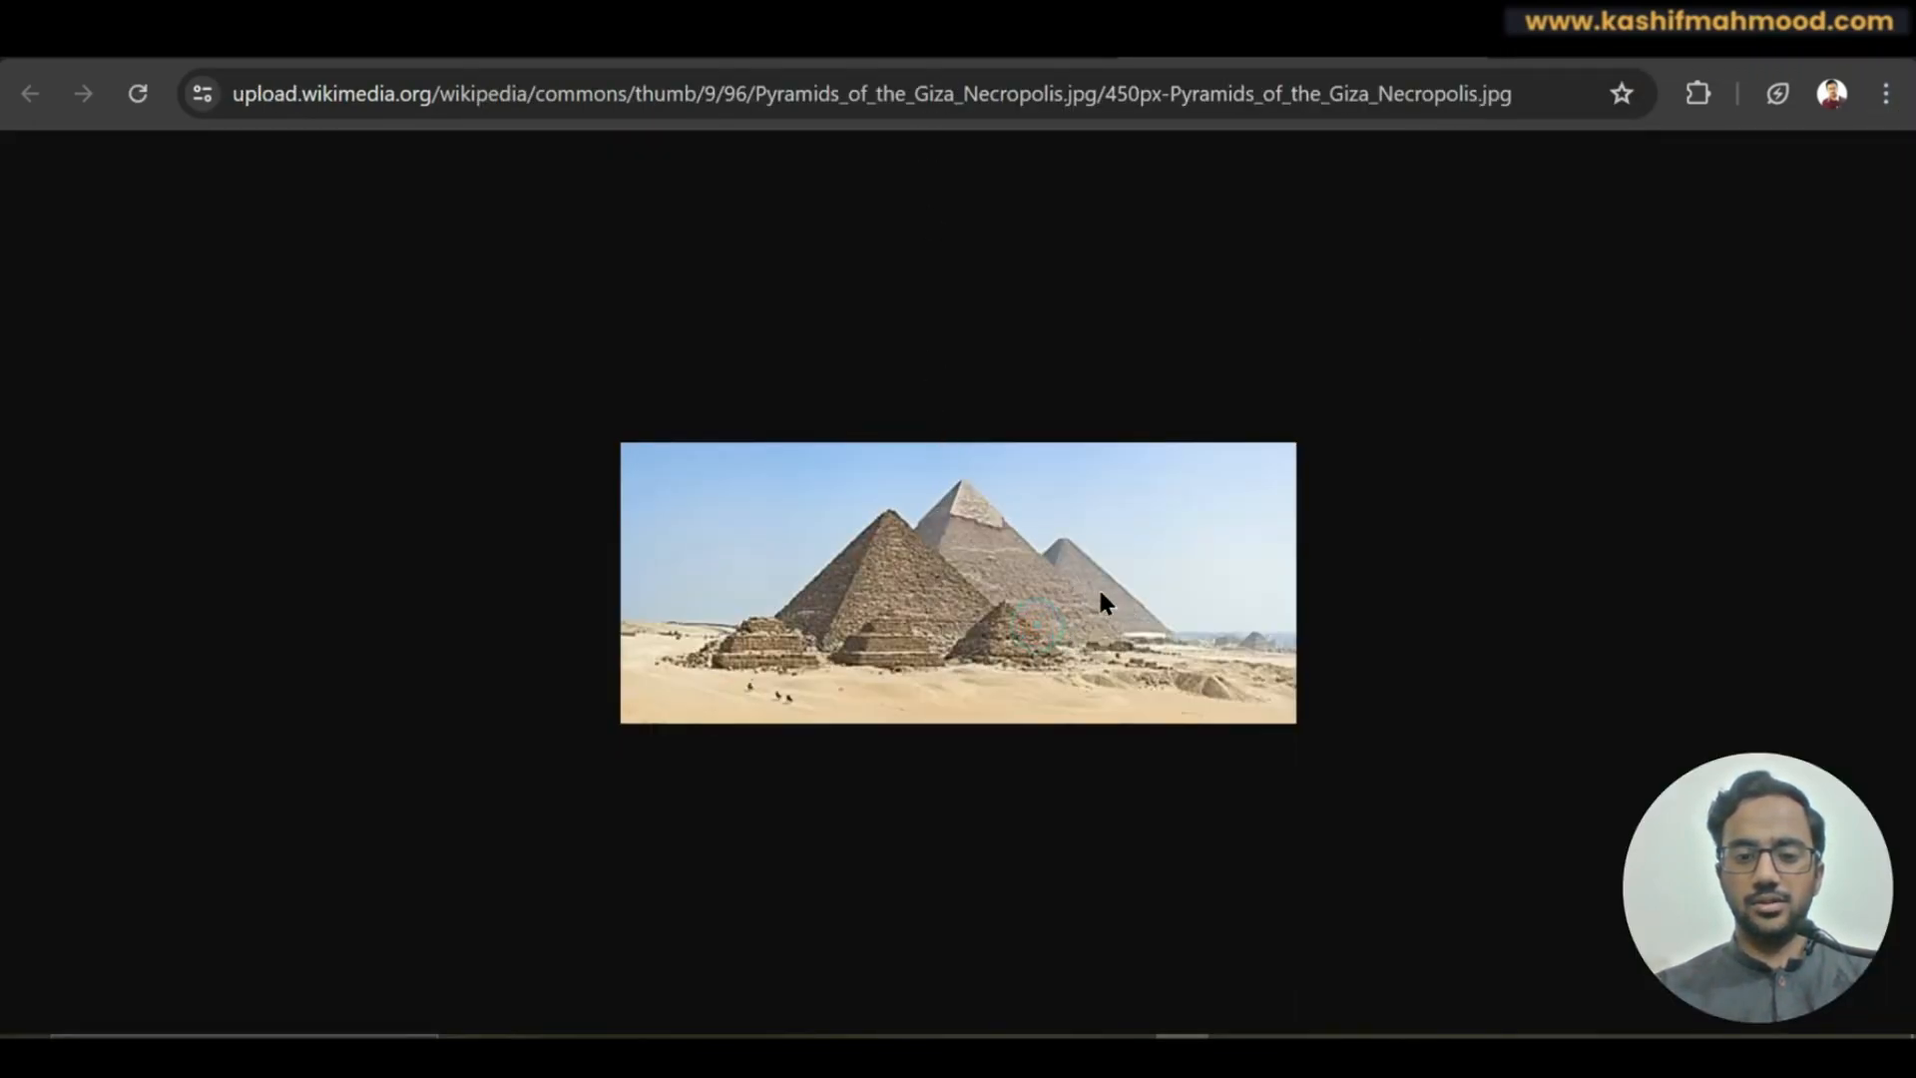
{"action": "key", "text": "Return"}
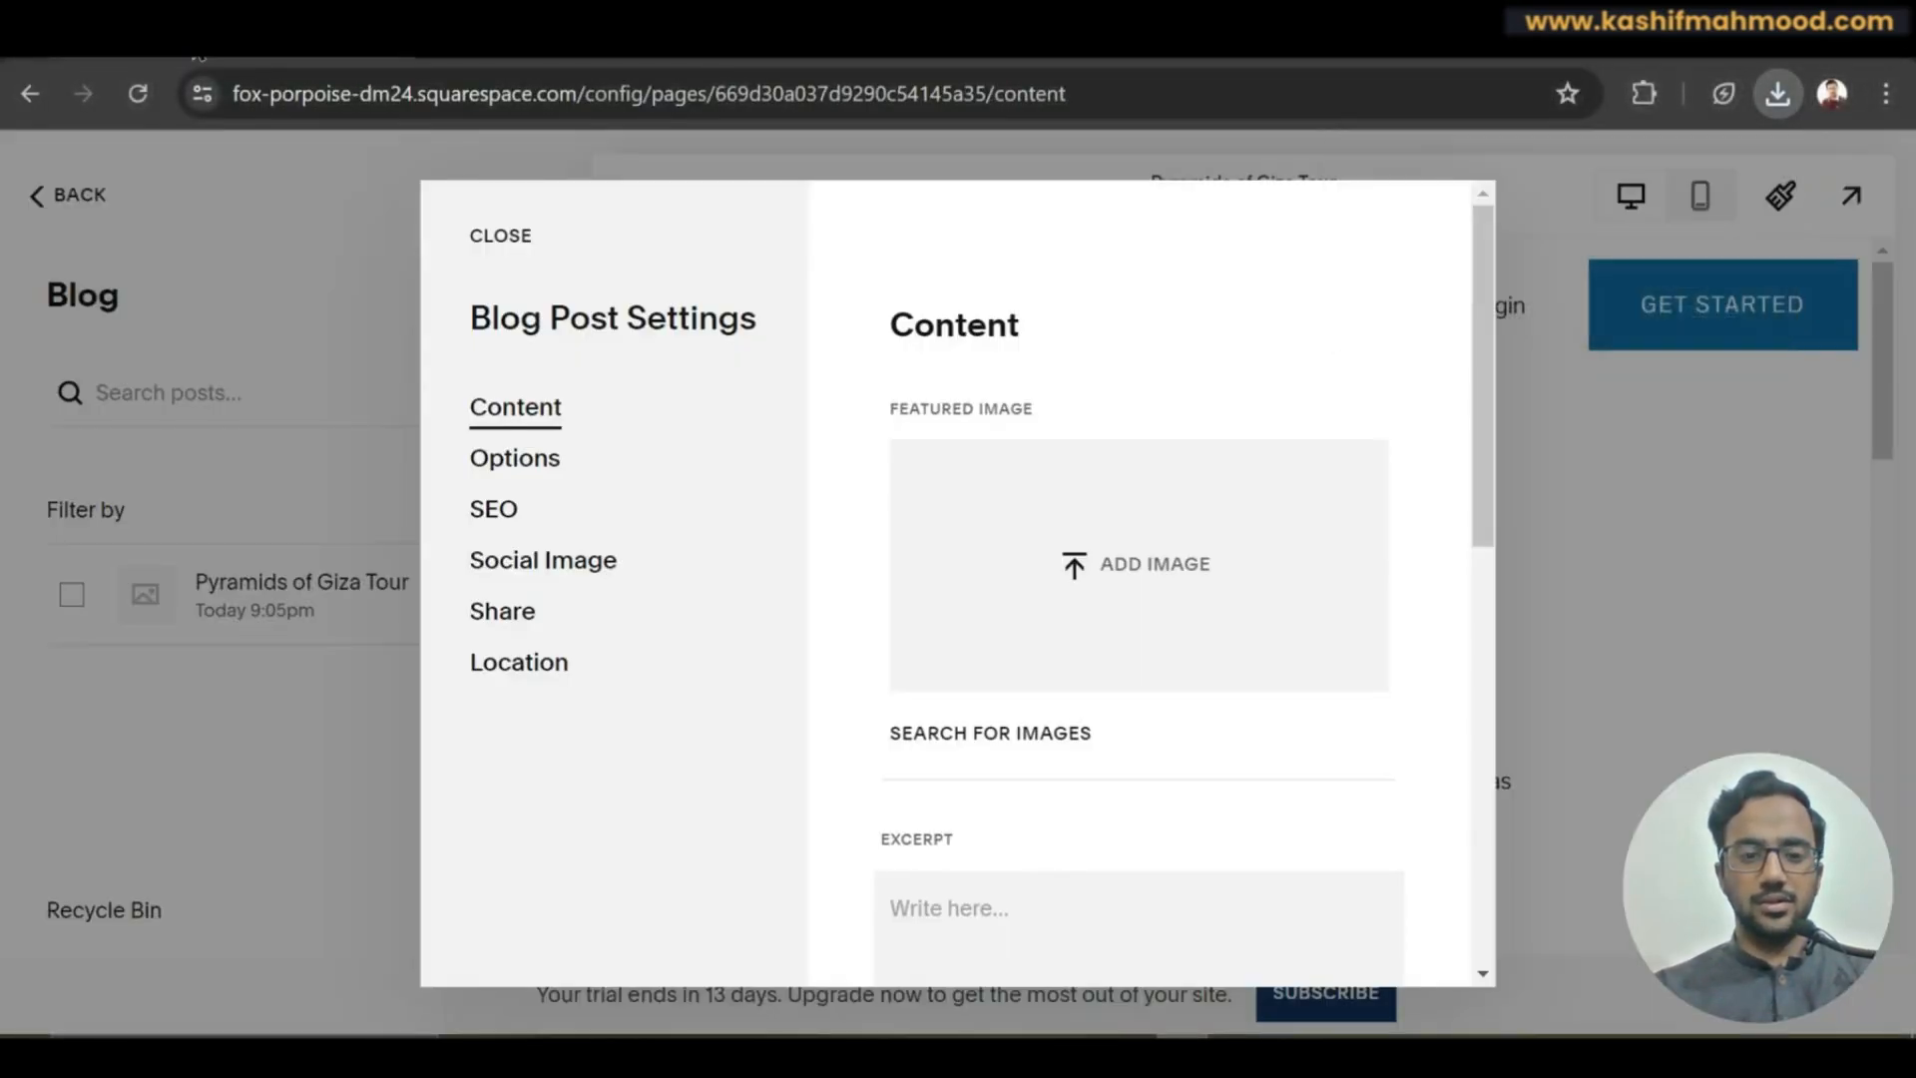
Drag the downloaded pyramid photo from recent downloads in as the post's featured image.
{"action": "left_click", "coordinate": [1776, 92]}
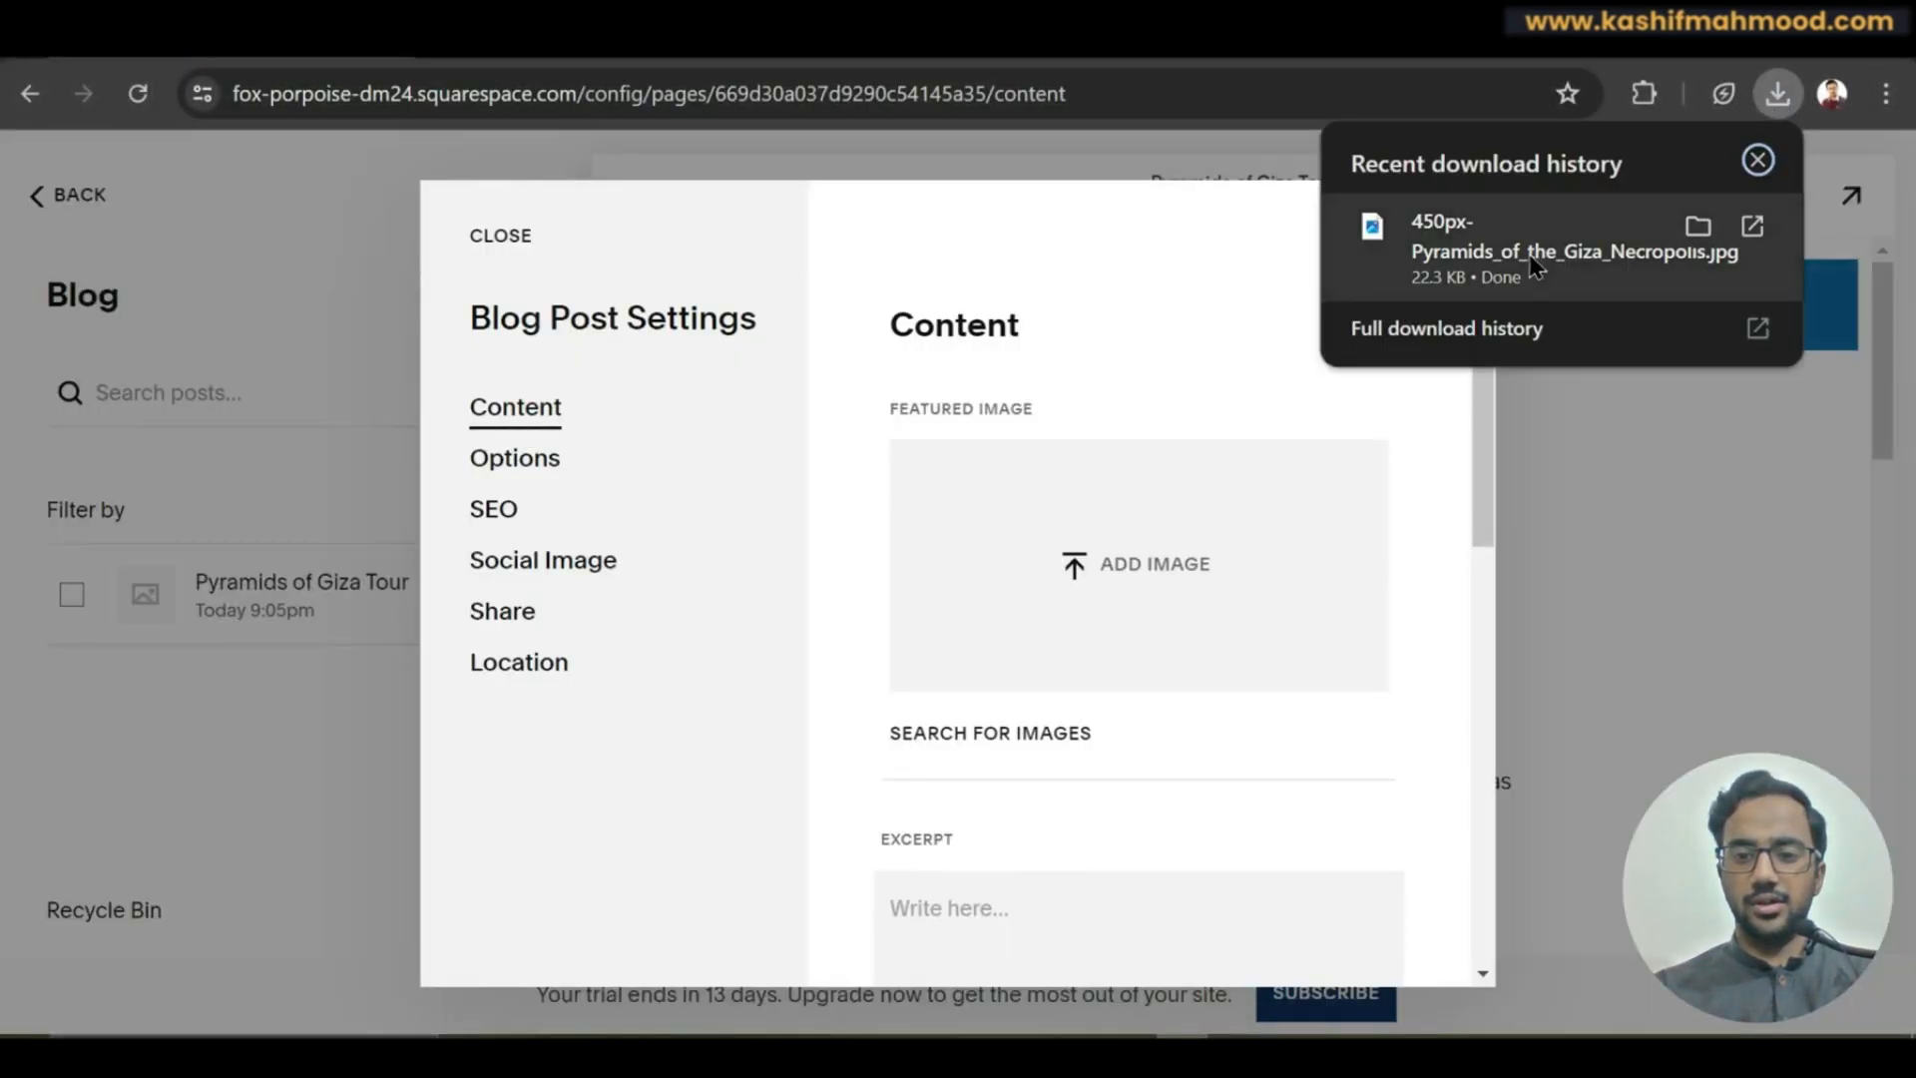
{"action": "left_click_drag", "start_coordinate": [1417, 239], "coordinate": [1054, 571]}
{"action": "left_click", "coordinate": [847, 561]}
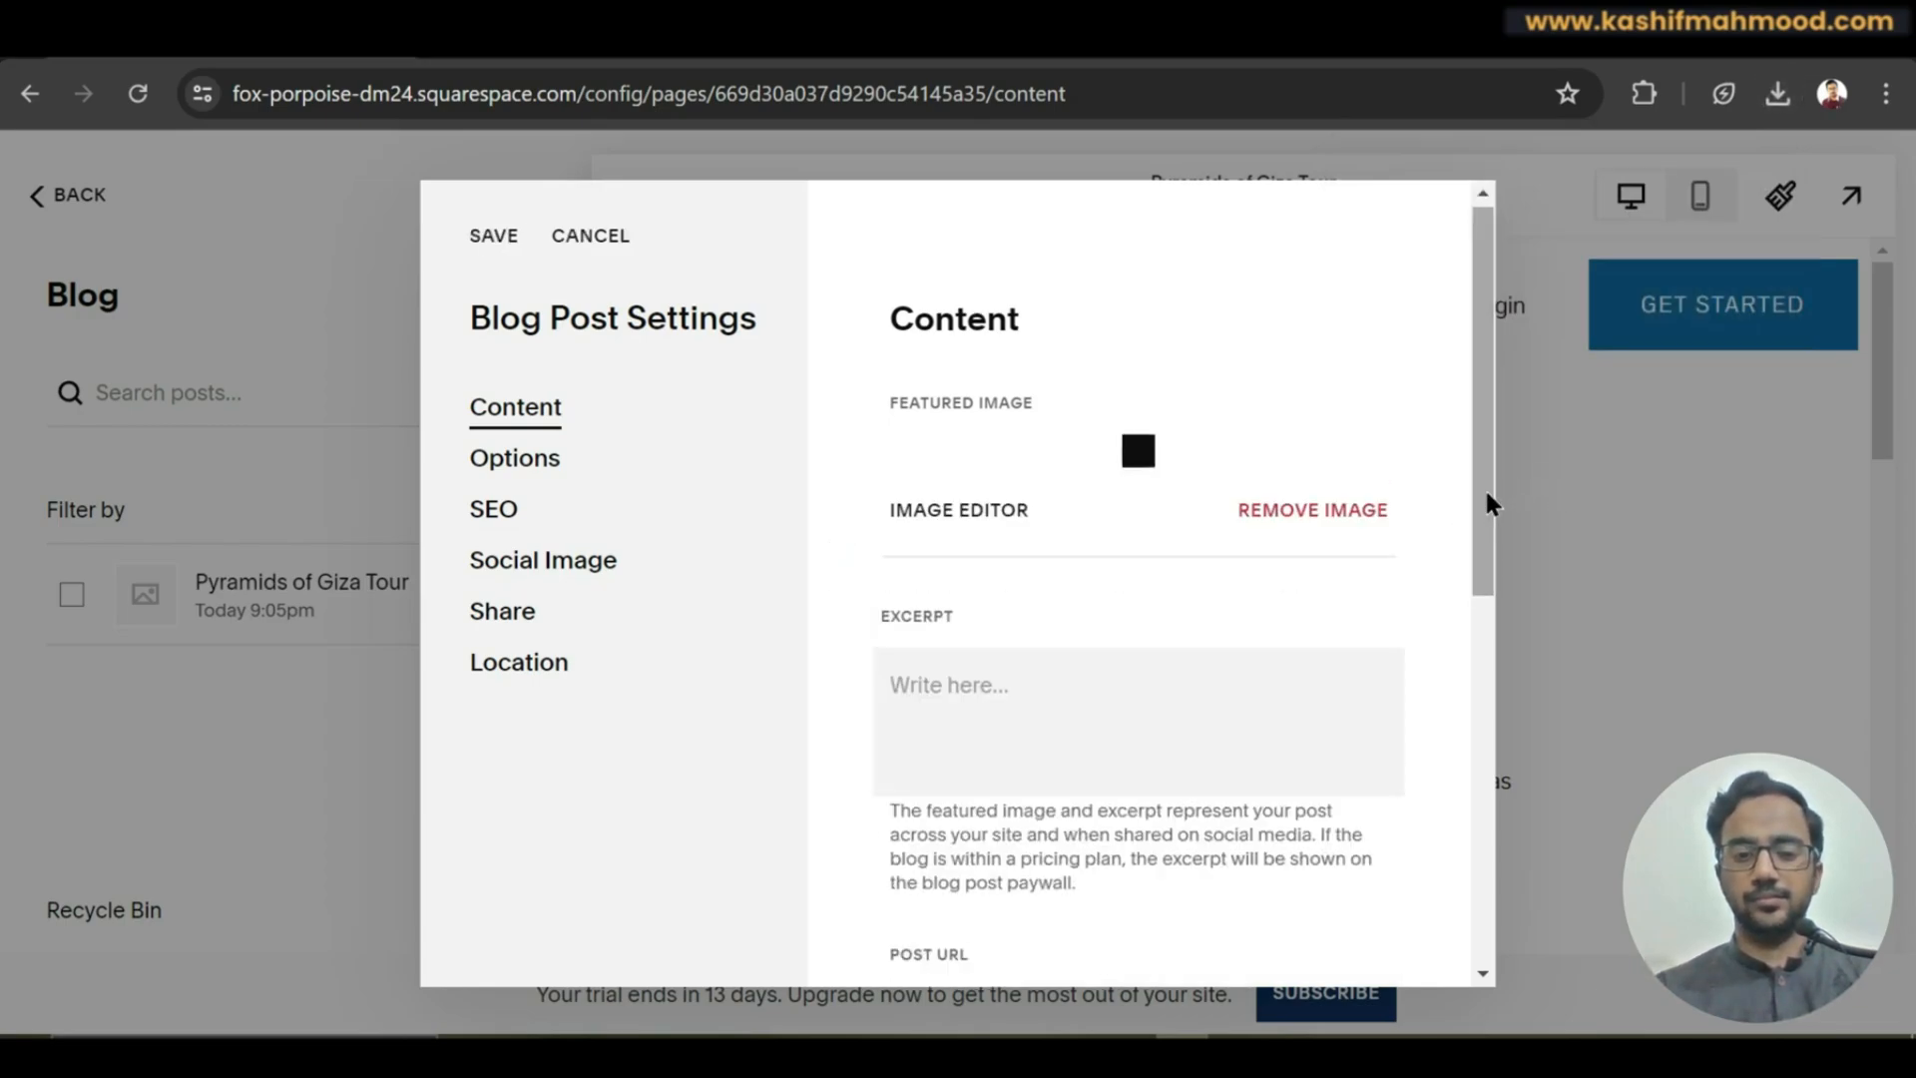
Review the post URL slug /blog/pyramids-of-giza-tour and scroll down the Content panel.
{"action": "scroll", "coordinate": [1479, 539], "scroll_direction": "down", "scroll_amount": 5}
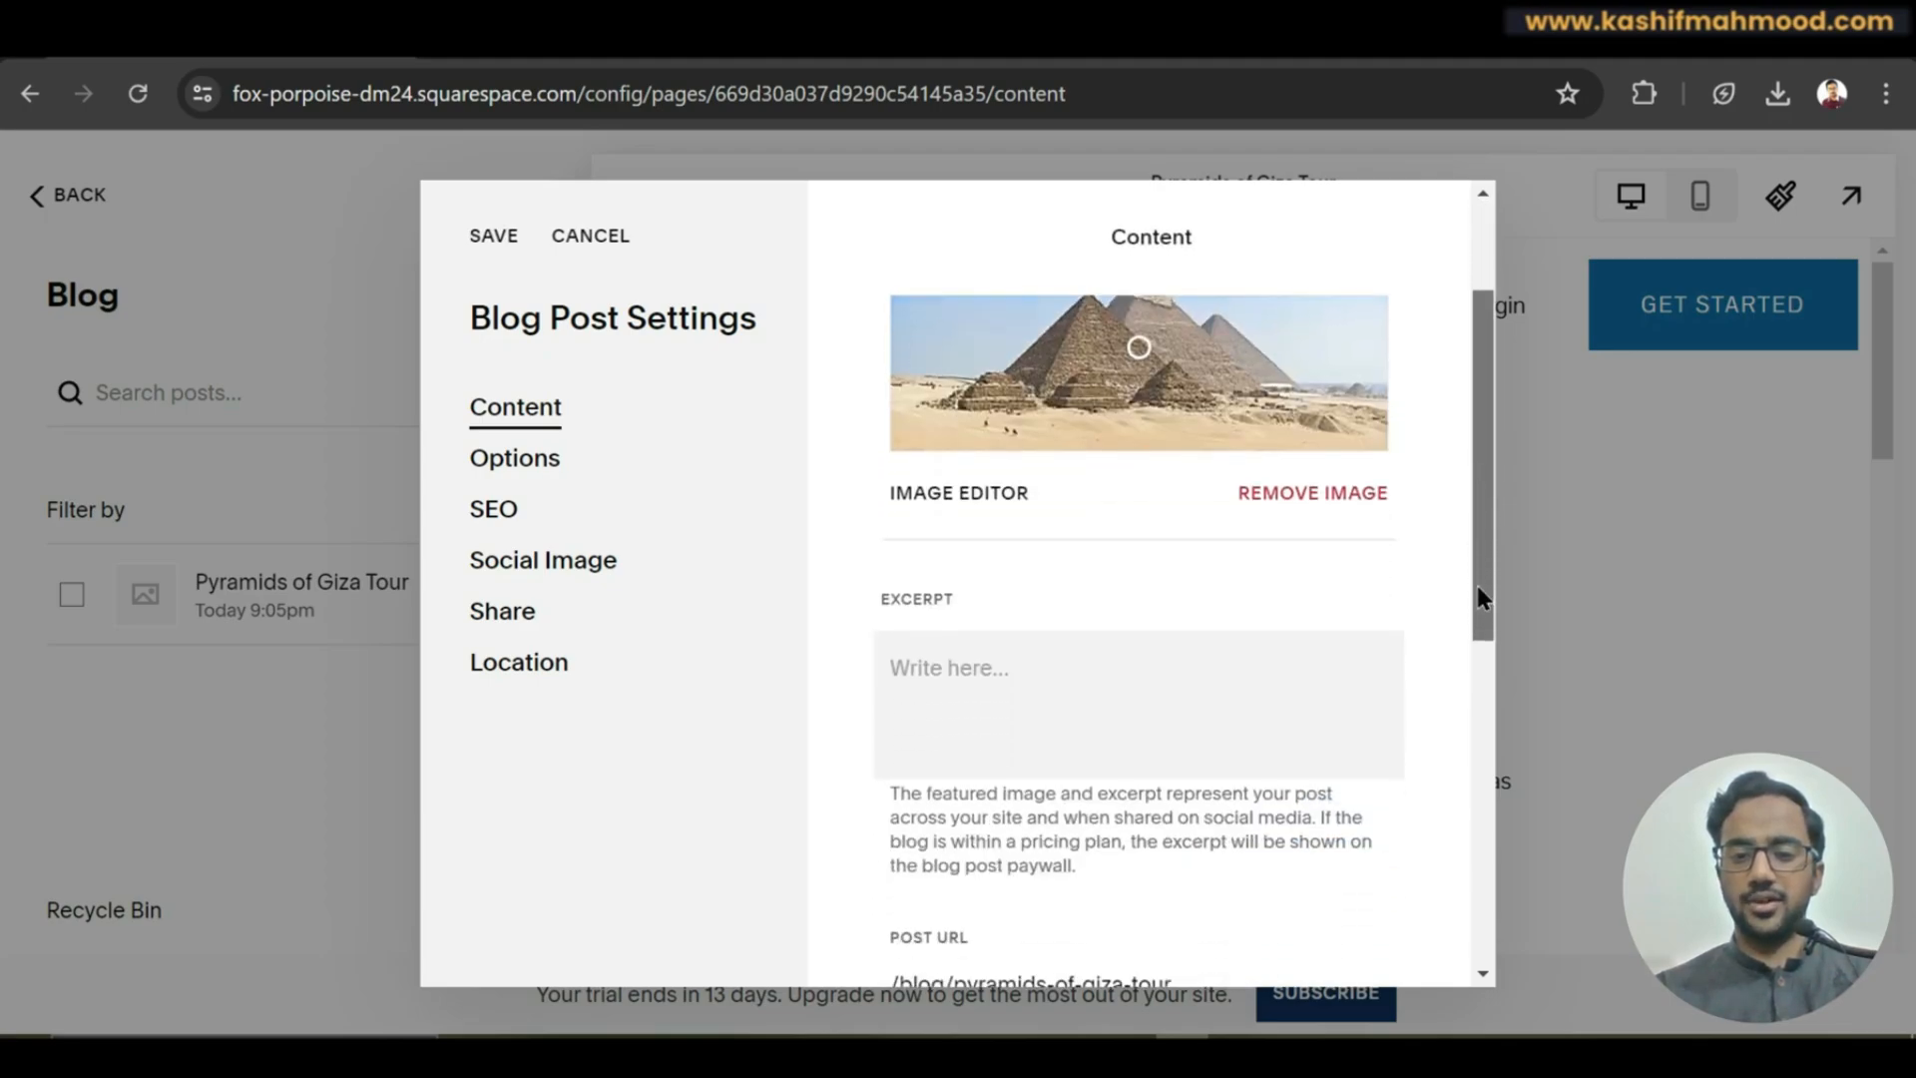
{"action": "left_click", "coordinate": [1215, 649]}
{"action": "left_click_drag", "start_coordinate": [1282, 647], "coordinate": [970, 655]}
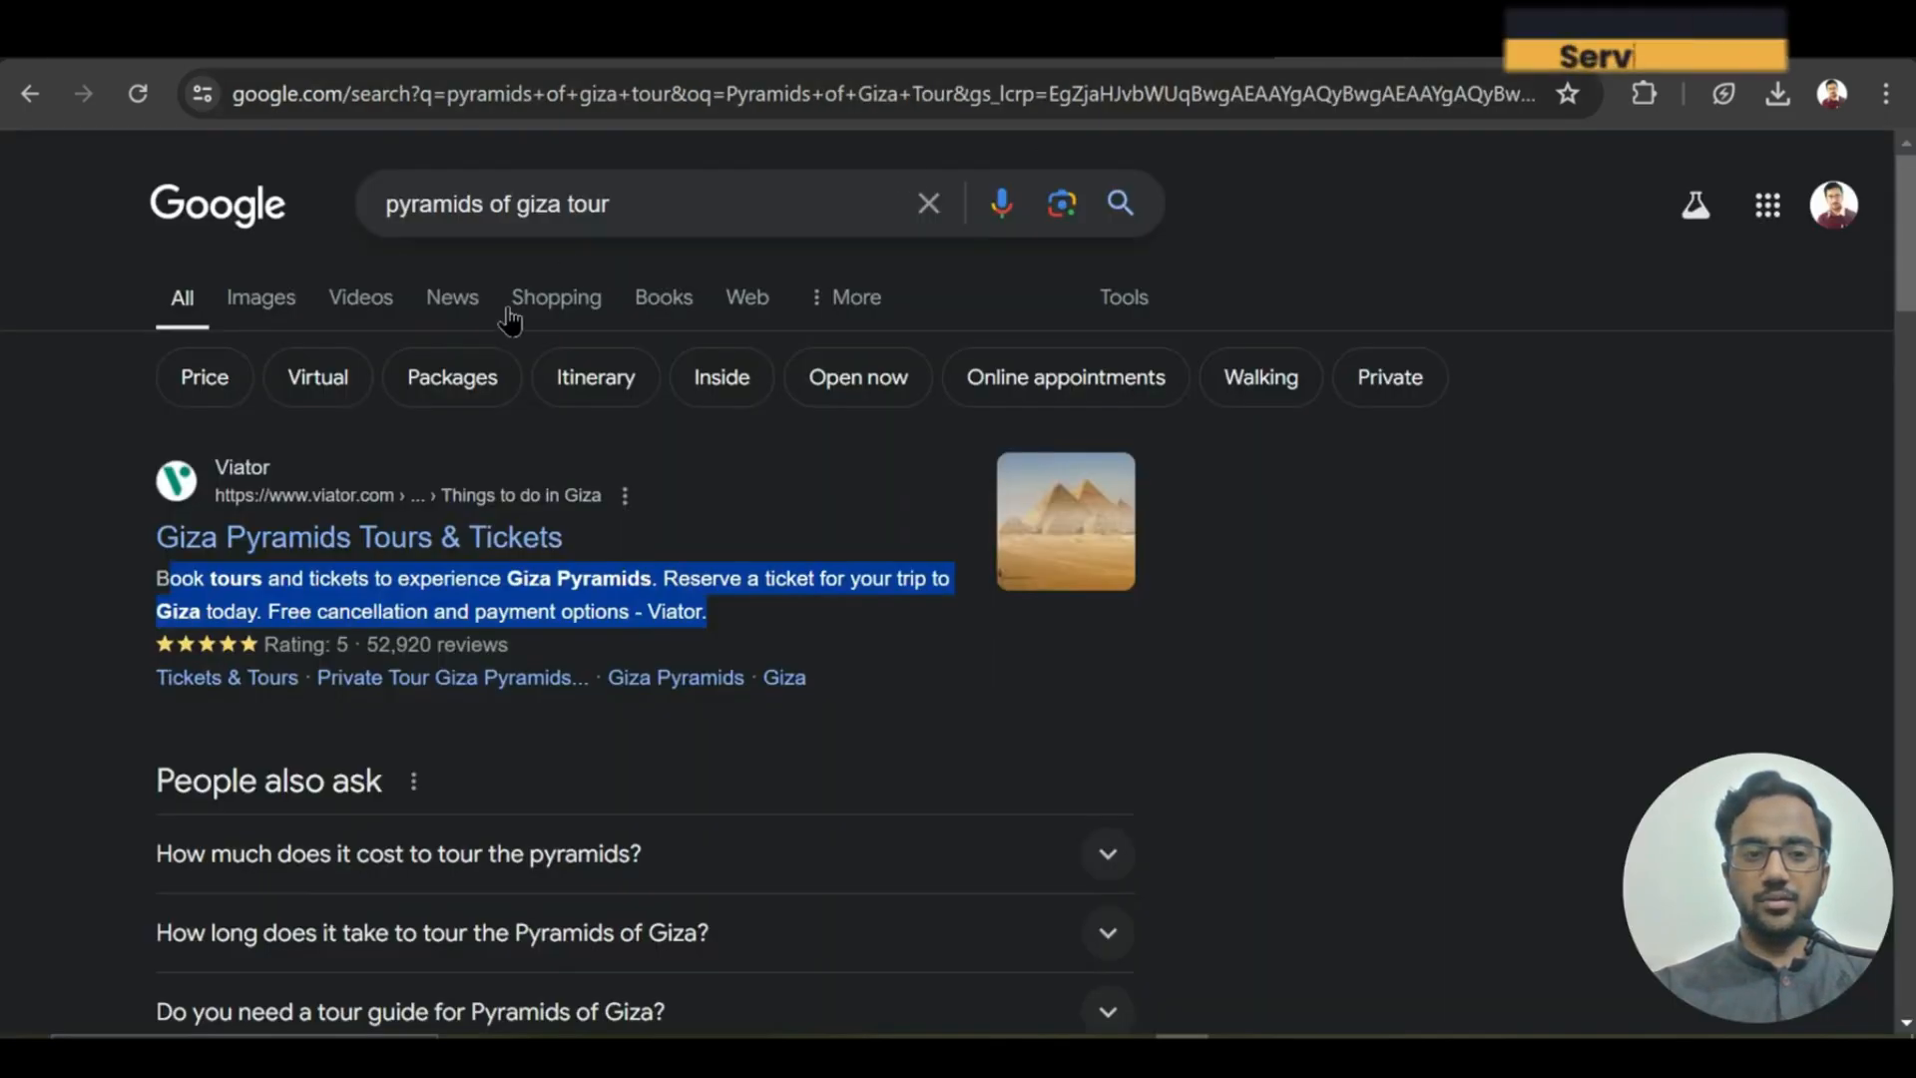
{"action": "left_click", "coordinate": [611, 203]}
{"action": "left_click_drag", "start_coordinate": [611, 204], "coordinate": [246, 61]}
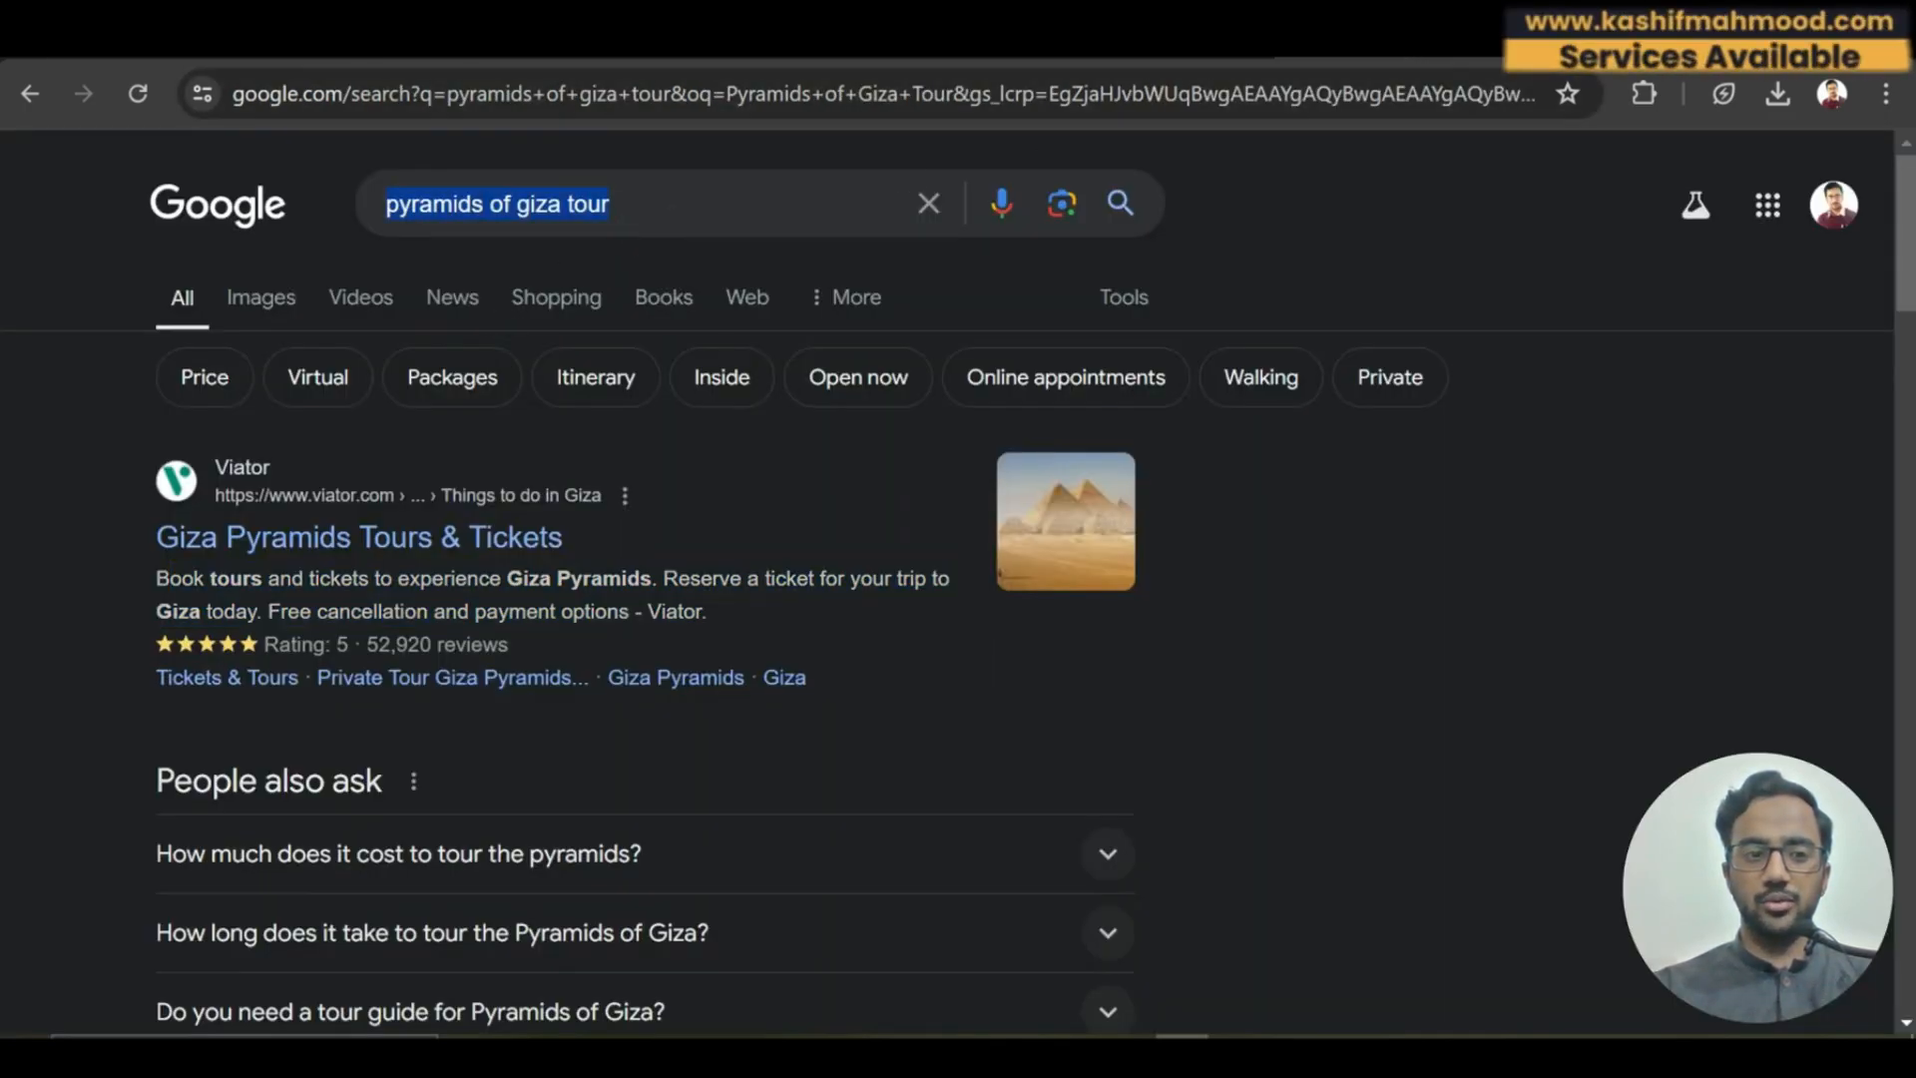
{"action": "left_click", "coordinate": [245, 45]}
{"action": "left_click", "coordinate": [1189, 656]}
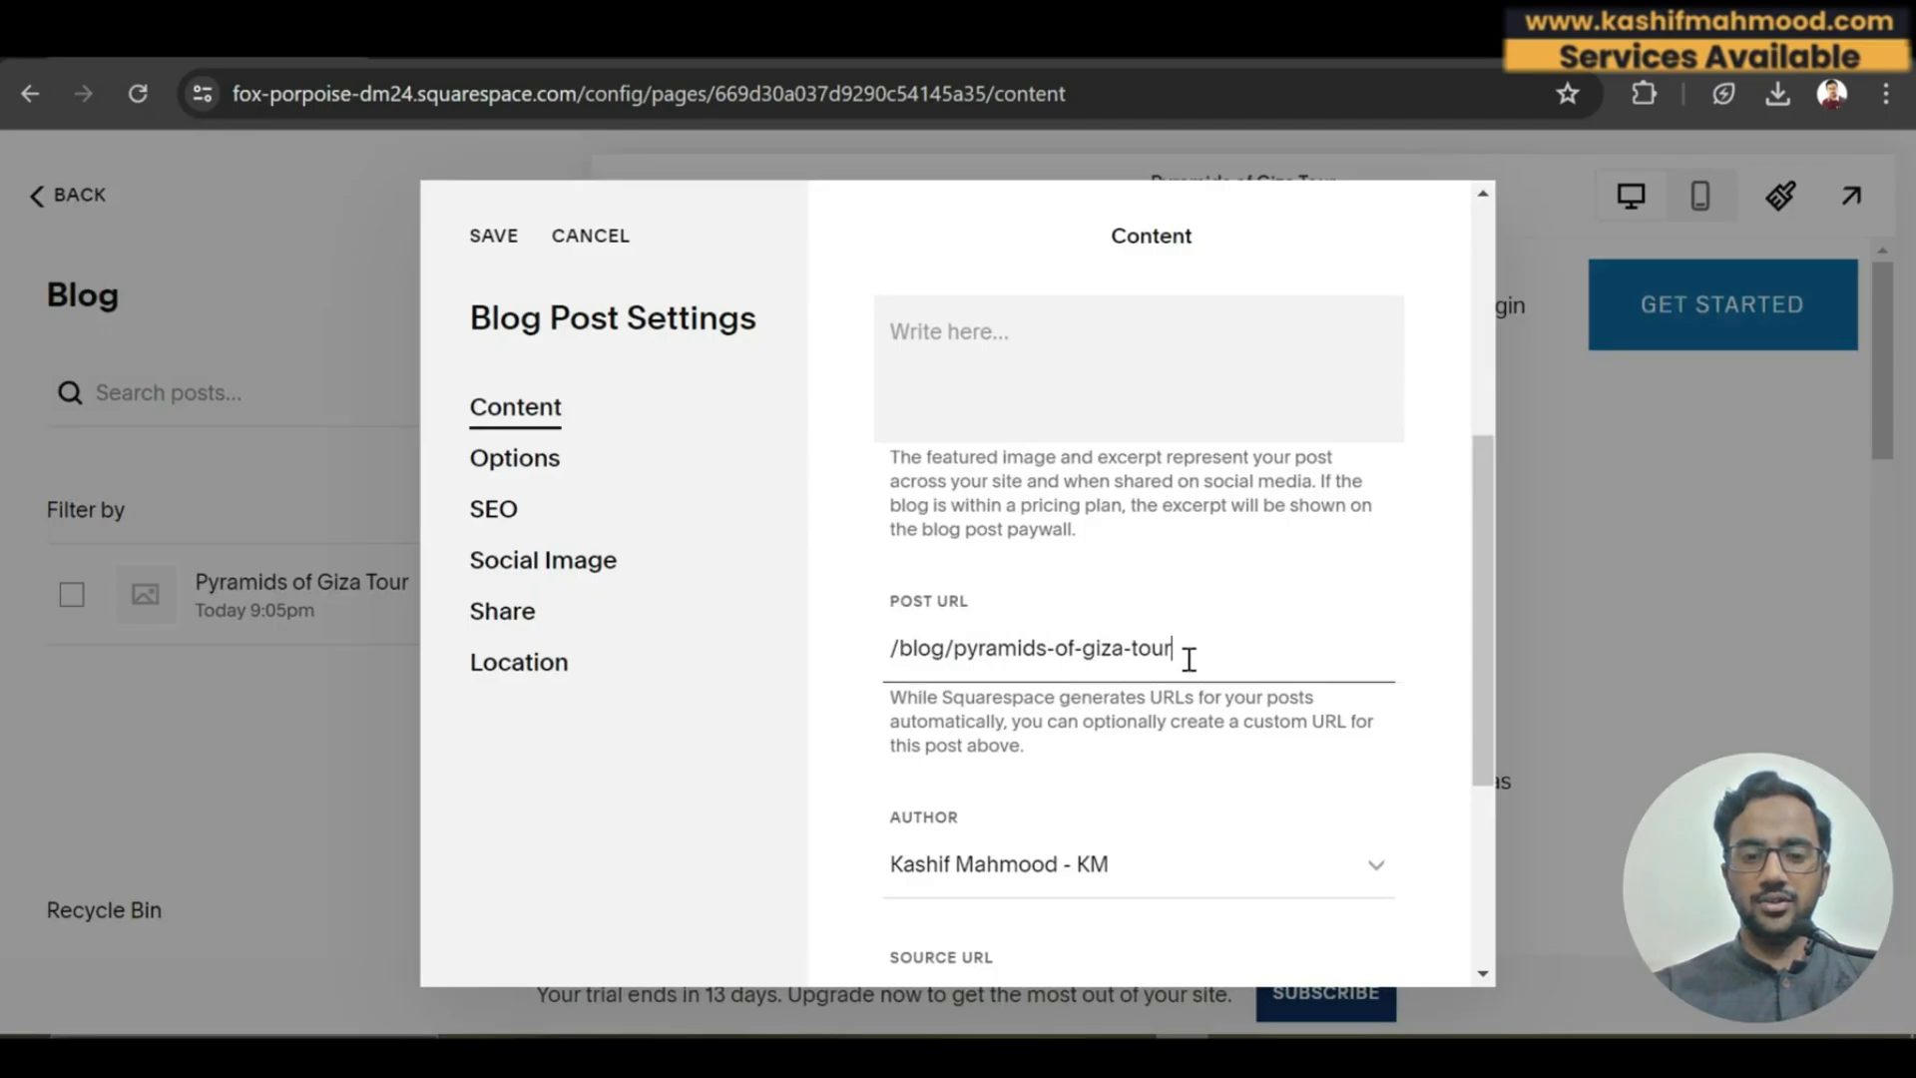
{"action": "left_click_drag", "start_coordinate": [1478, 707], "coordinate": [1487, 858]}
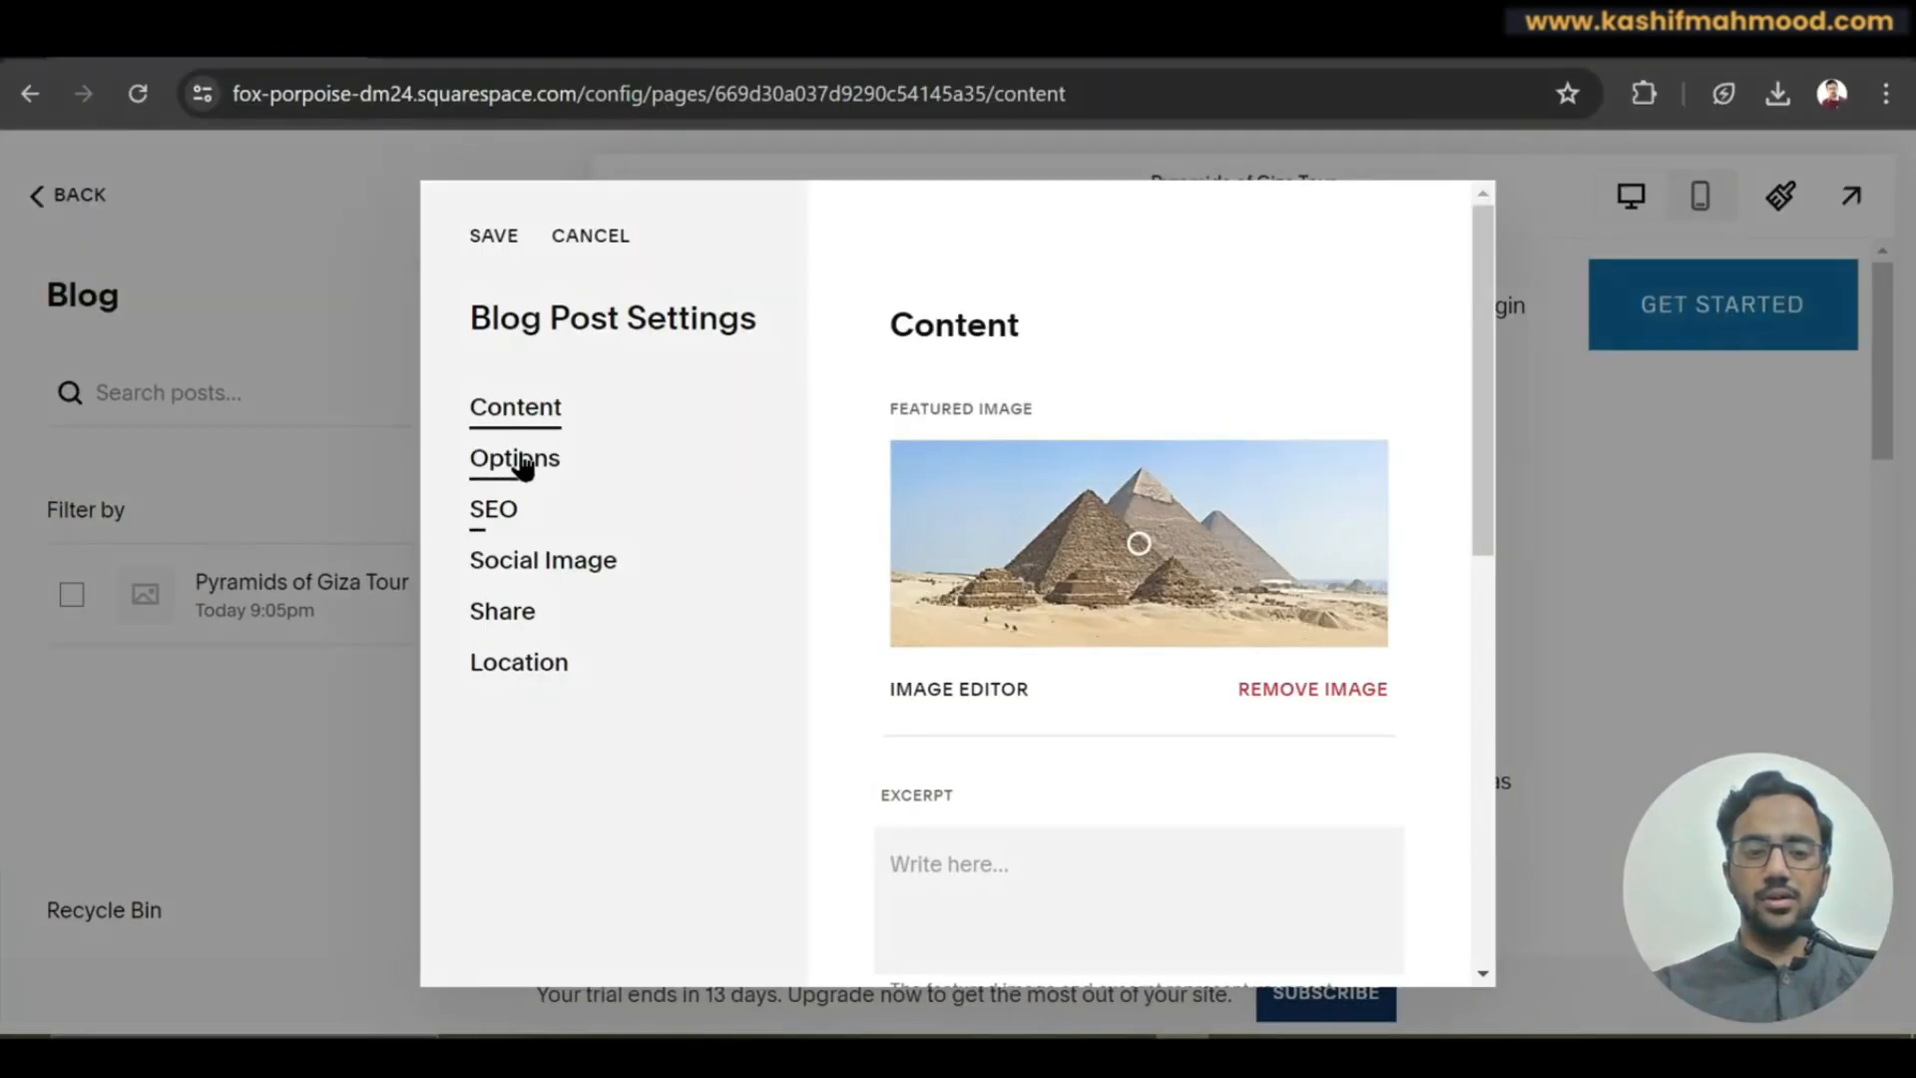
In the post's Options, check Categories, enable comments, and toggle Featured Post.
{"action": "left_click", "coordinate": [524, 467]}
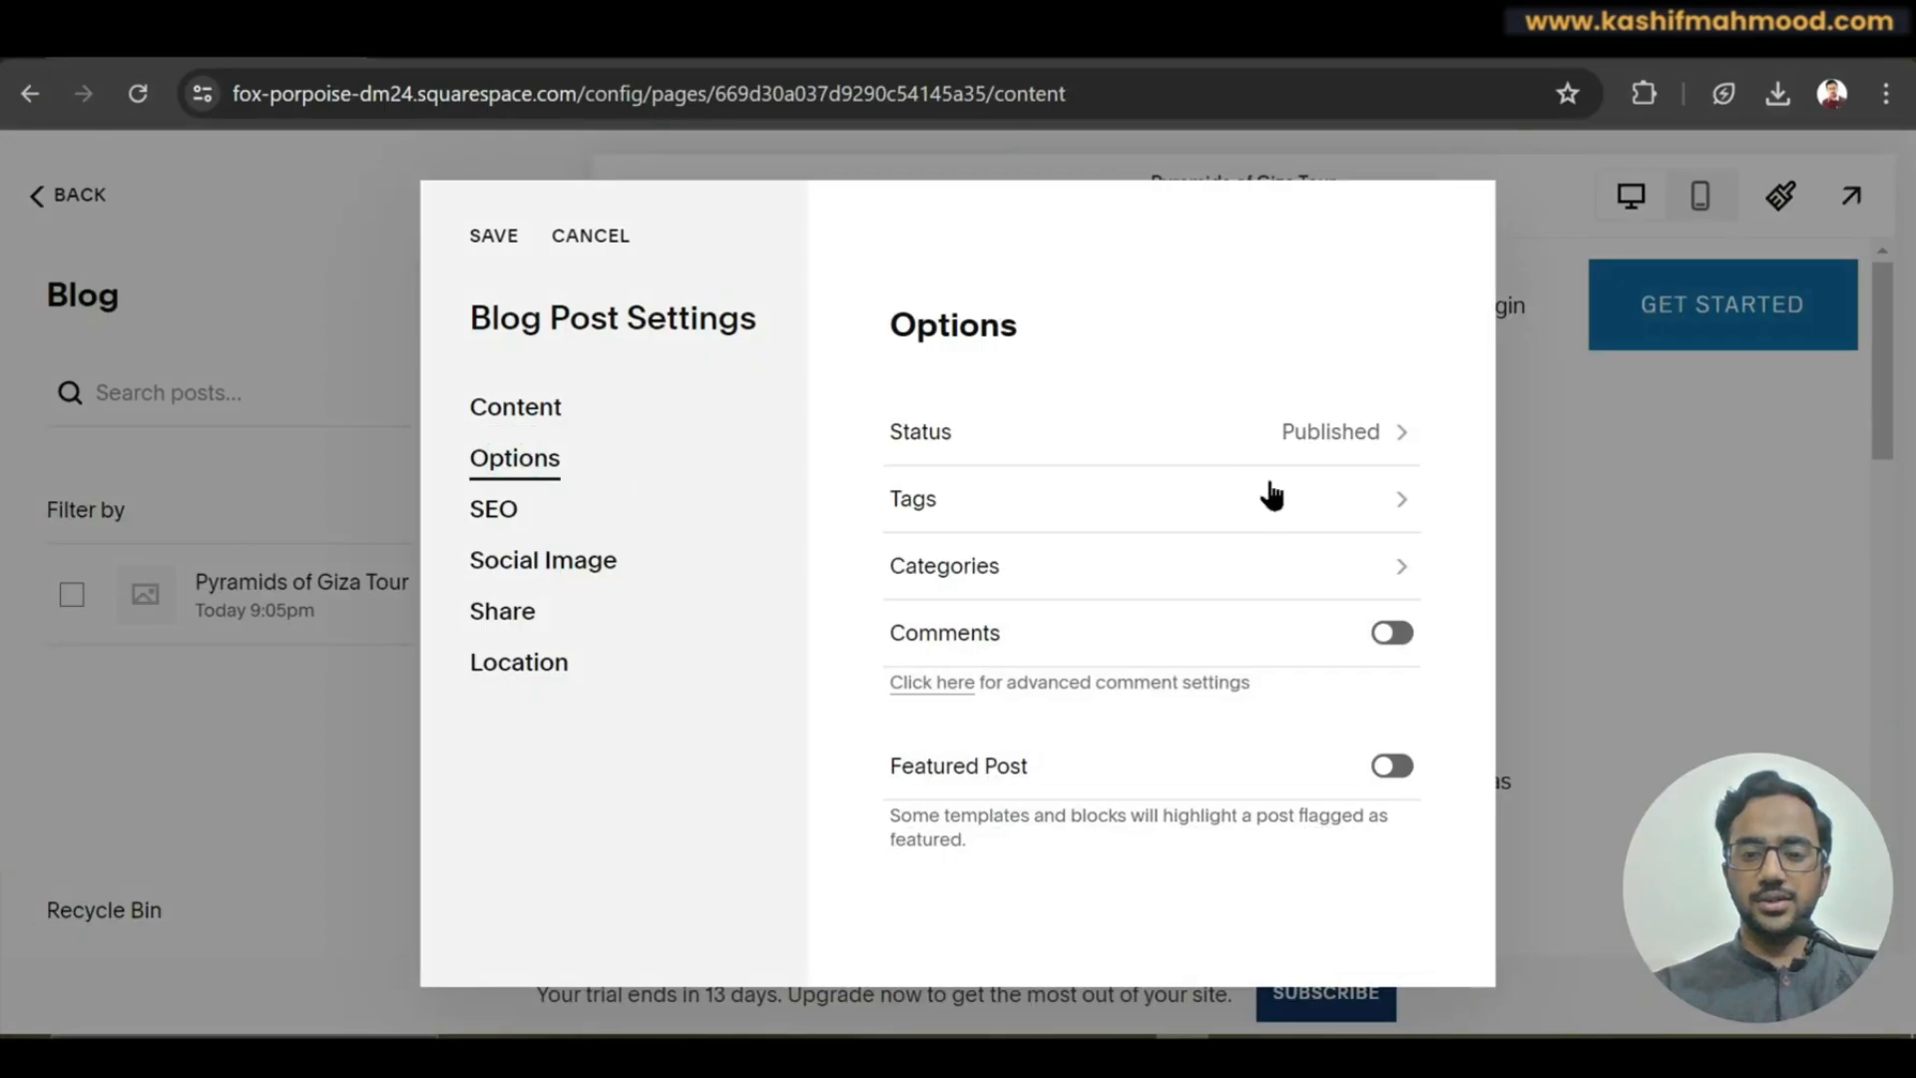
{"action": "left_click", "coordinate": [997, 566]}
{"action": "left_click", "coordinate": [1073, 349]}
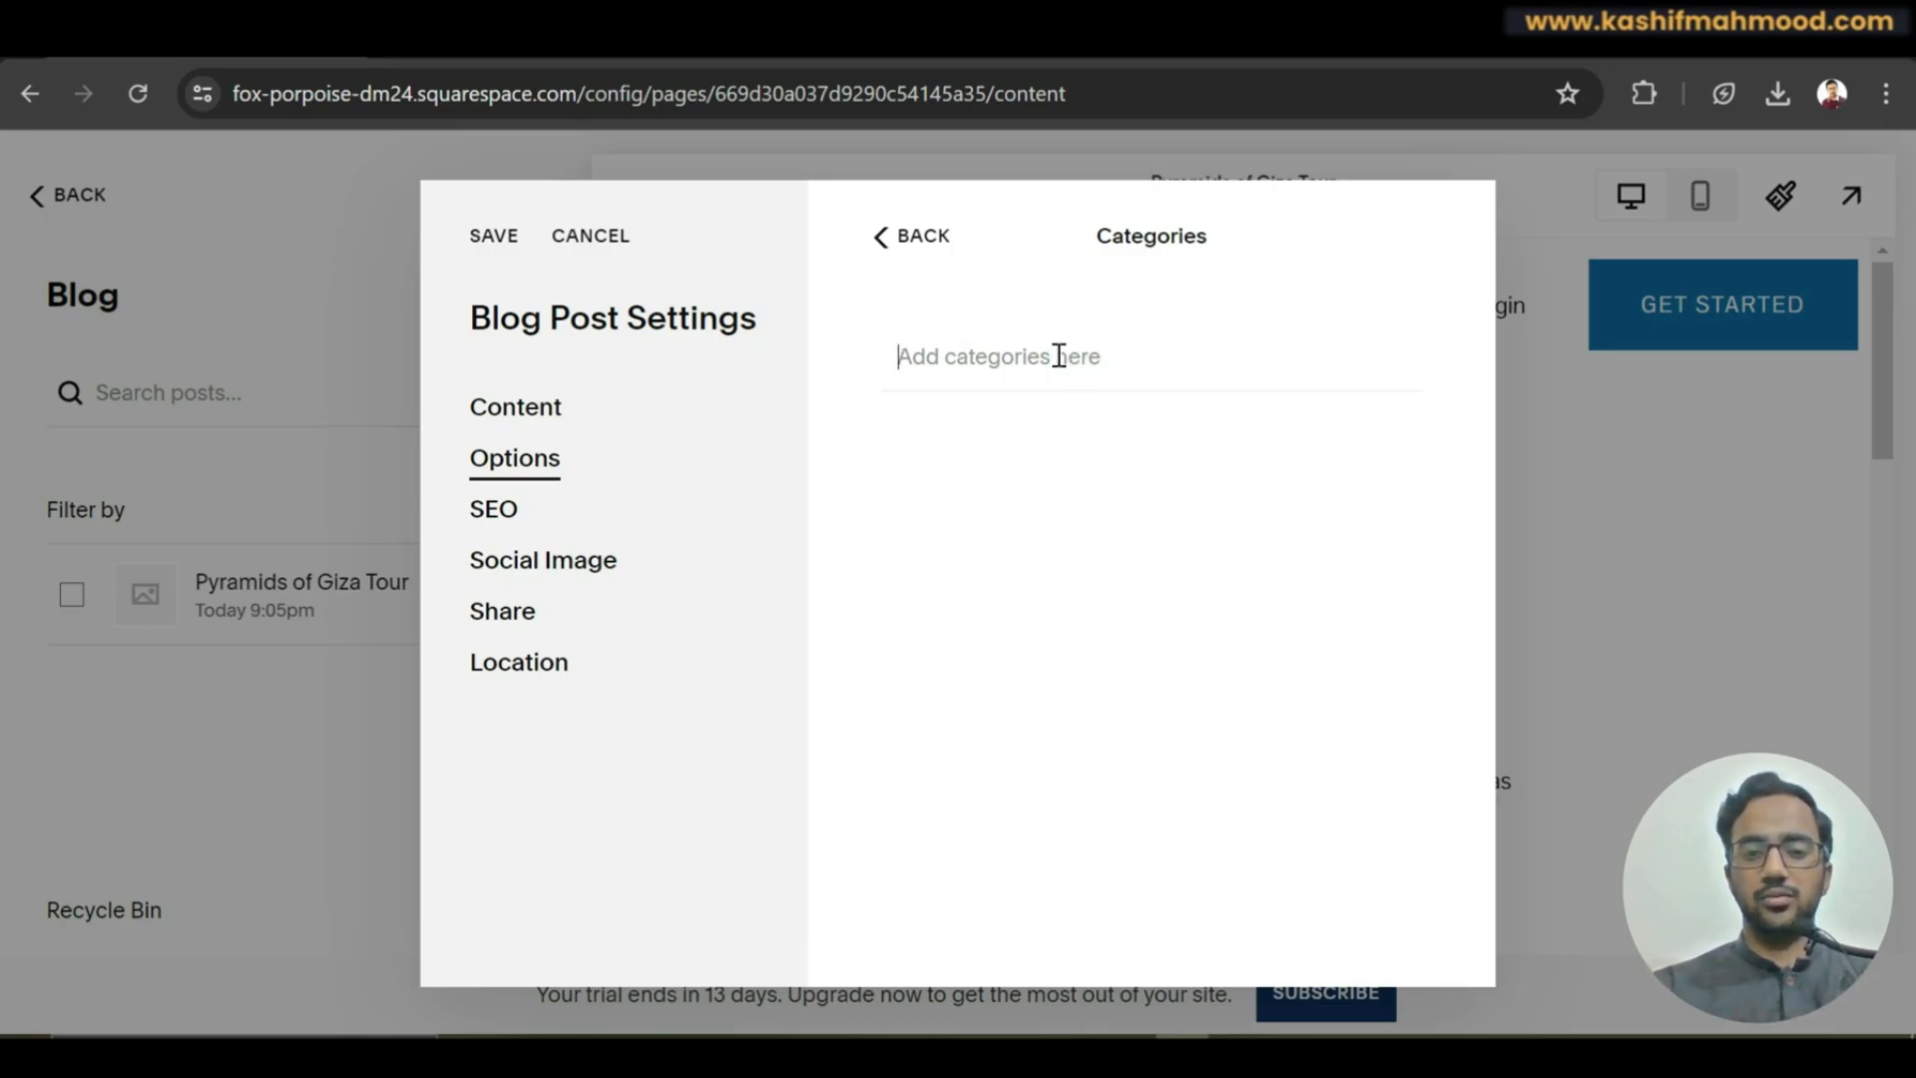
{"action": "left_click", "coordinate": [910, 237]}
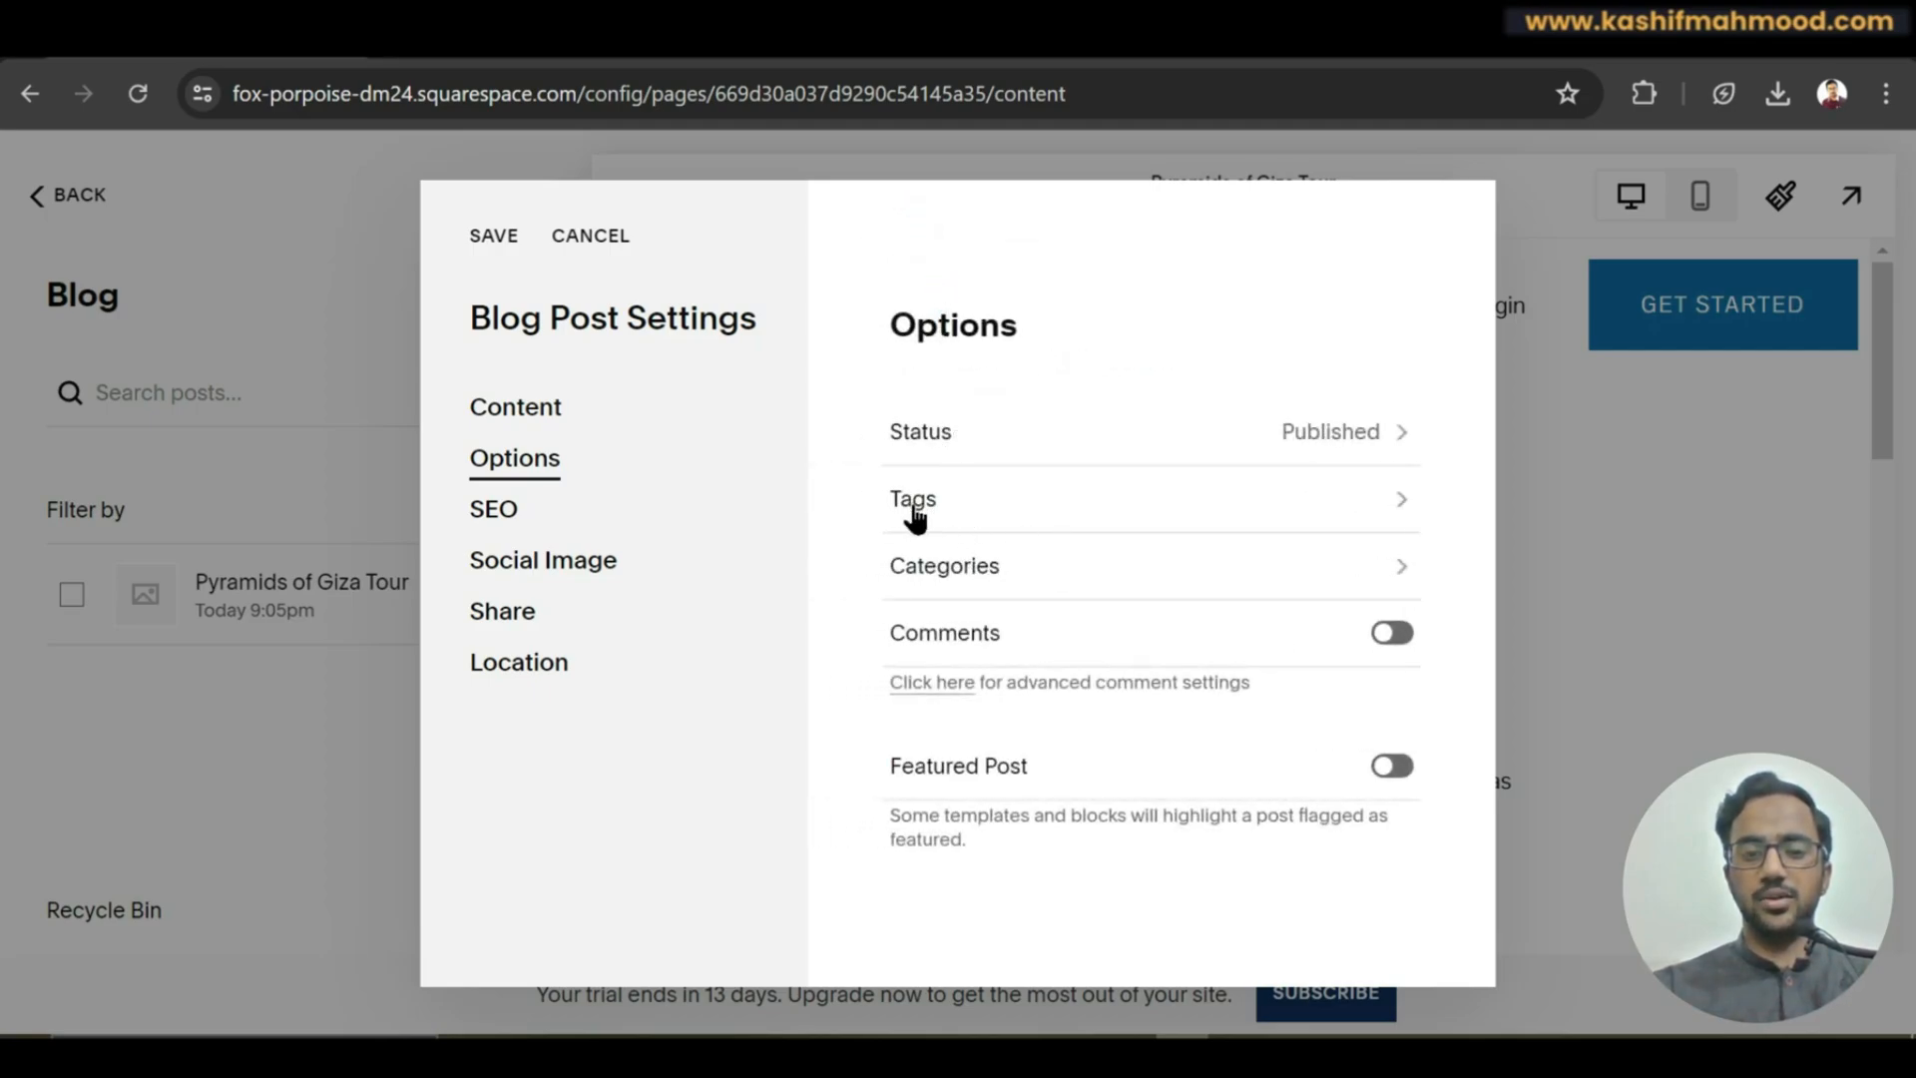
{"action": "left_click", "coordinate": [1386, 640]}
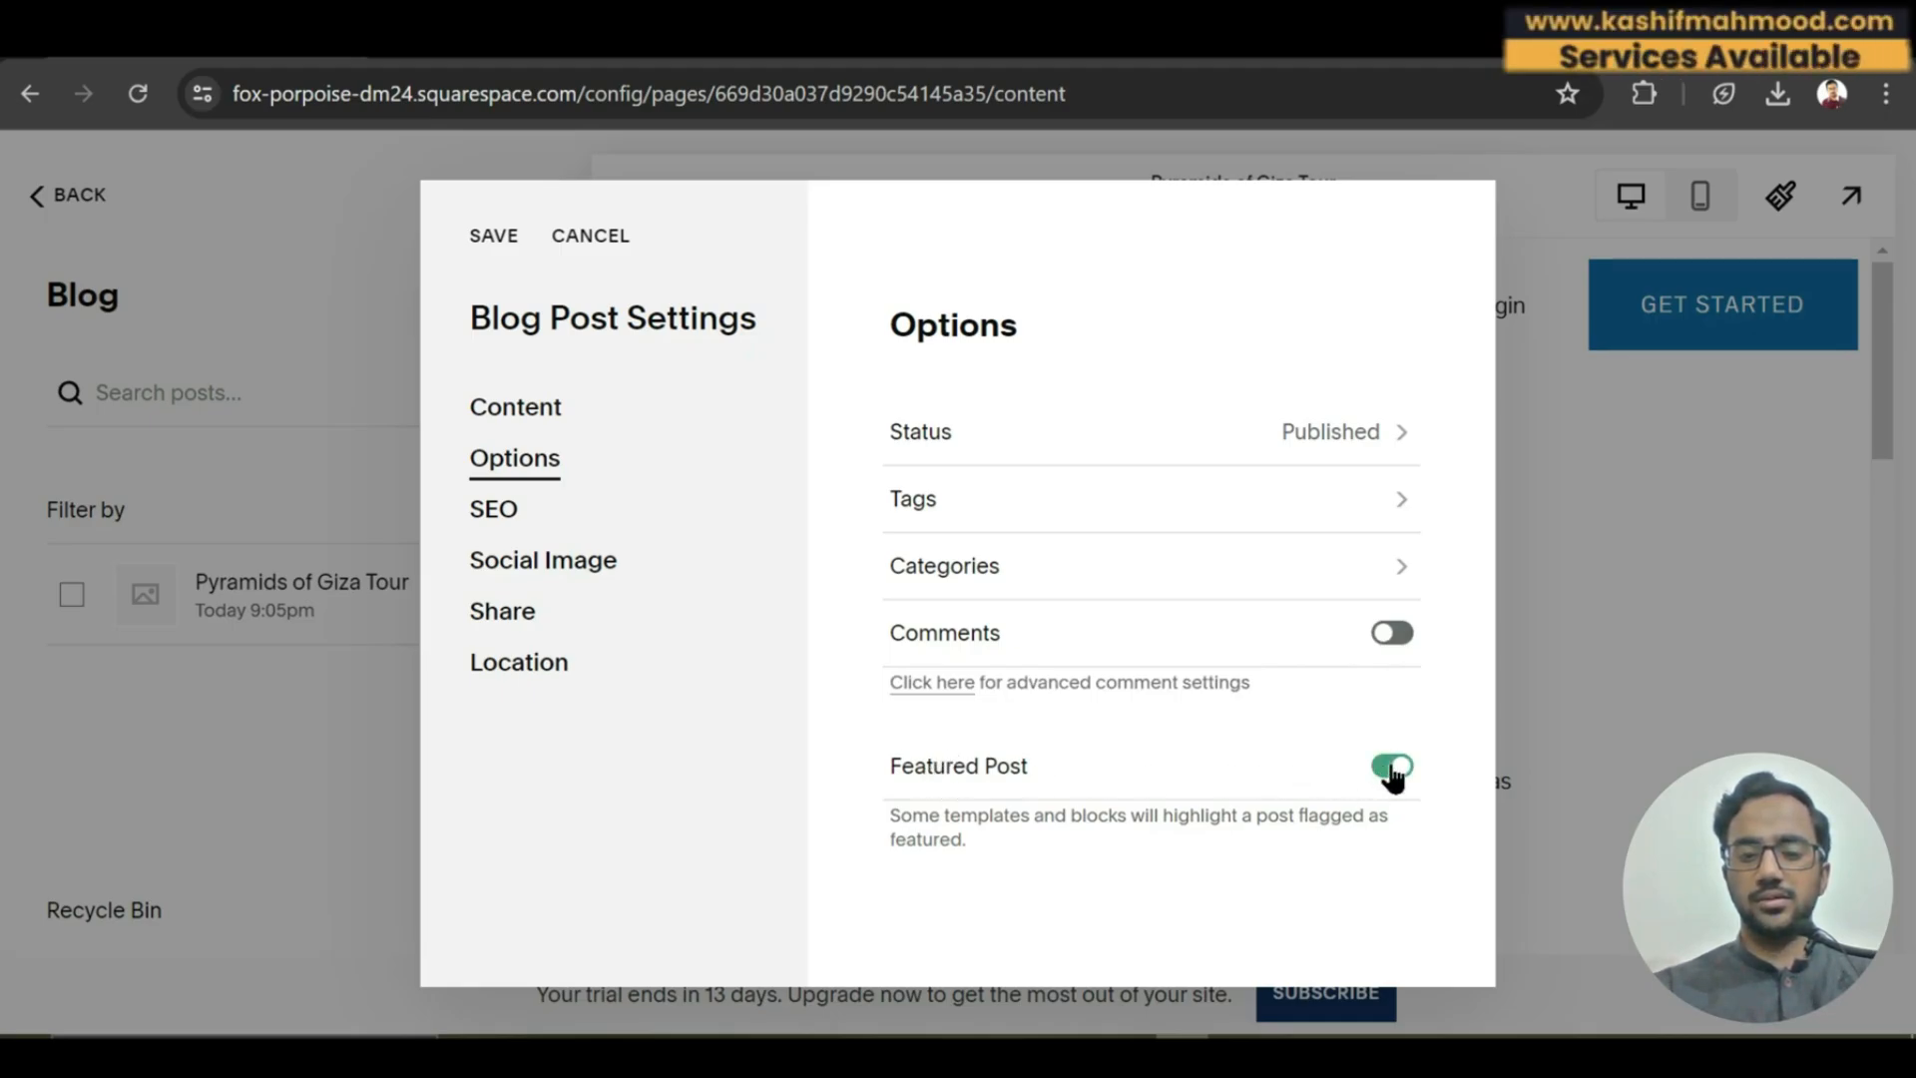
{"action": "left_click", "coordinate": [1391, 768]}
Paste 'Pyramids of Giza Tour' as the post's SEO title.
{"action": "left_click", "coordinate": [494, 508]}
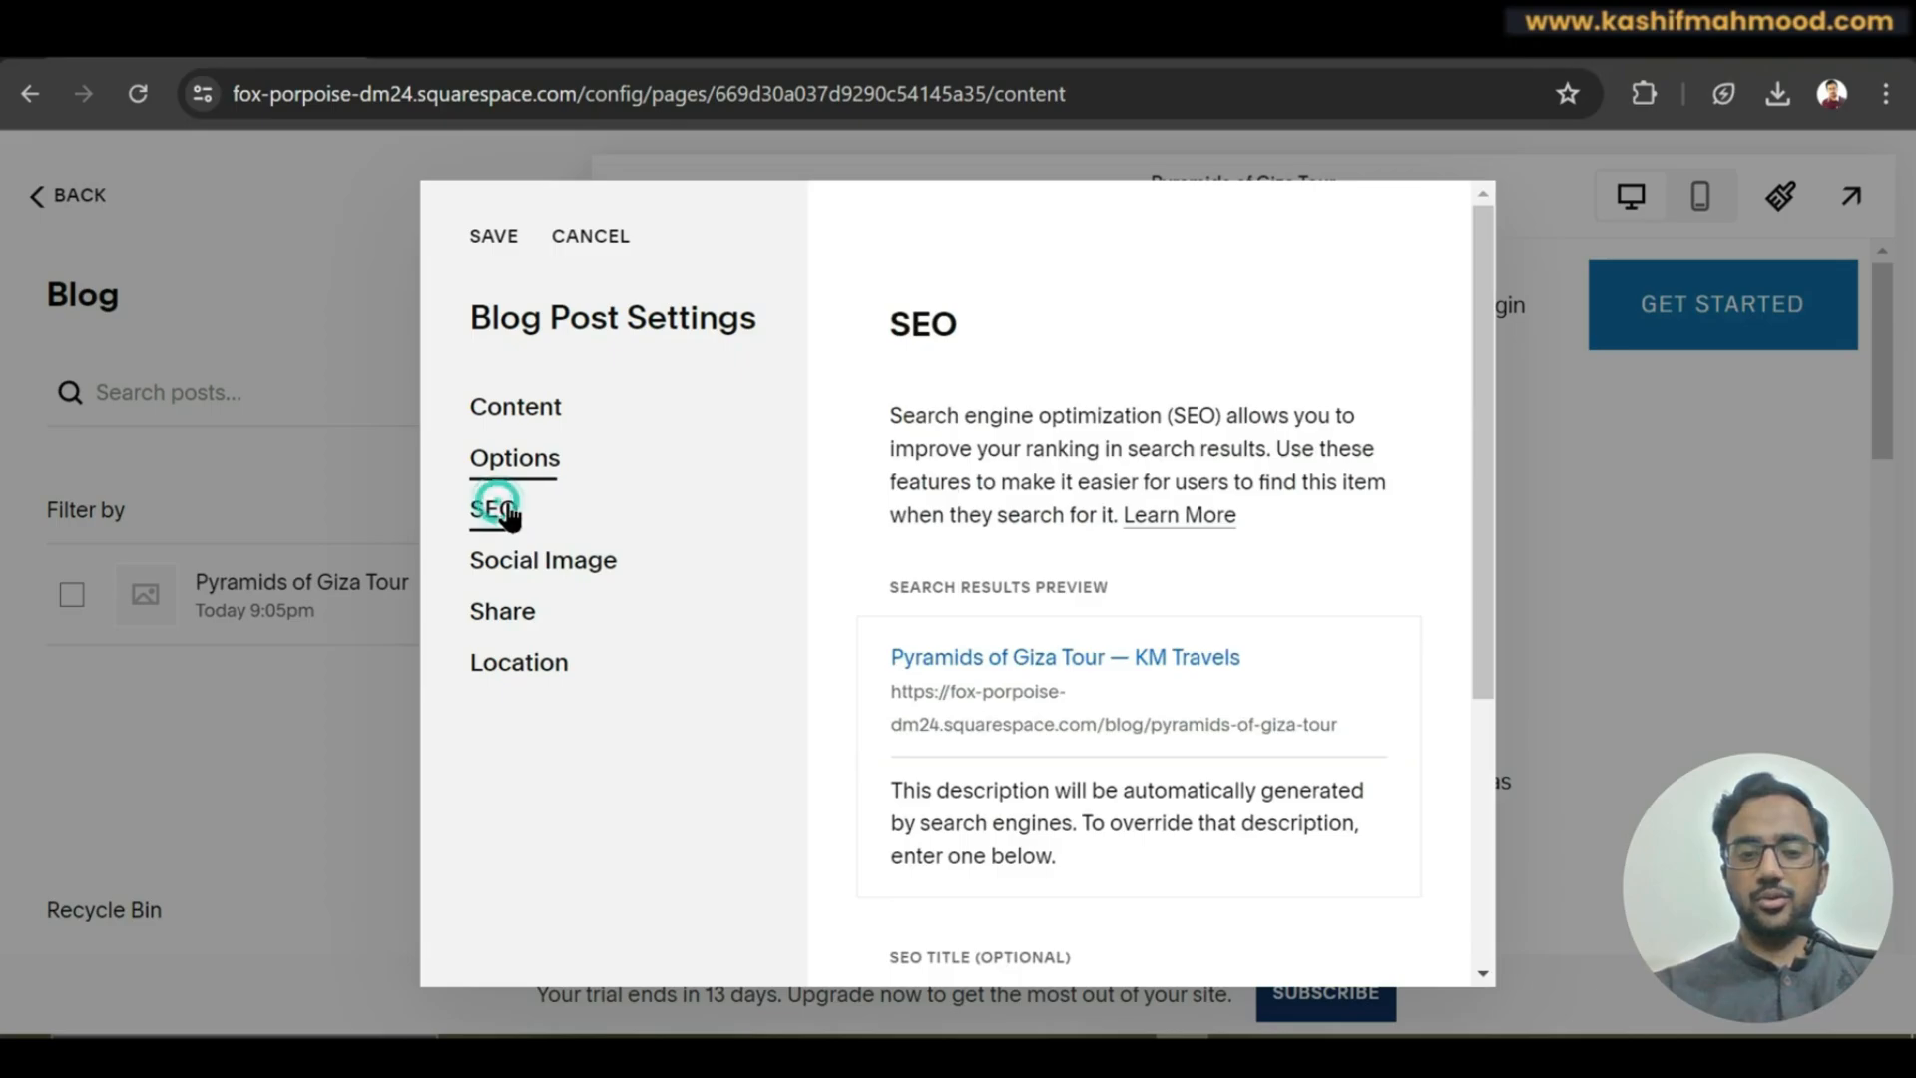
{"action": "left_click_drag", "start_coordinate": [1484, 593], "coordinate": [1476, 742]}
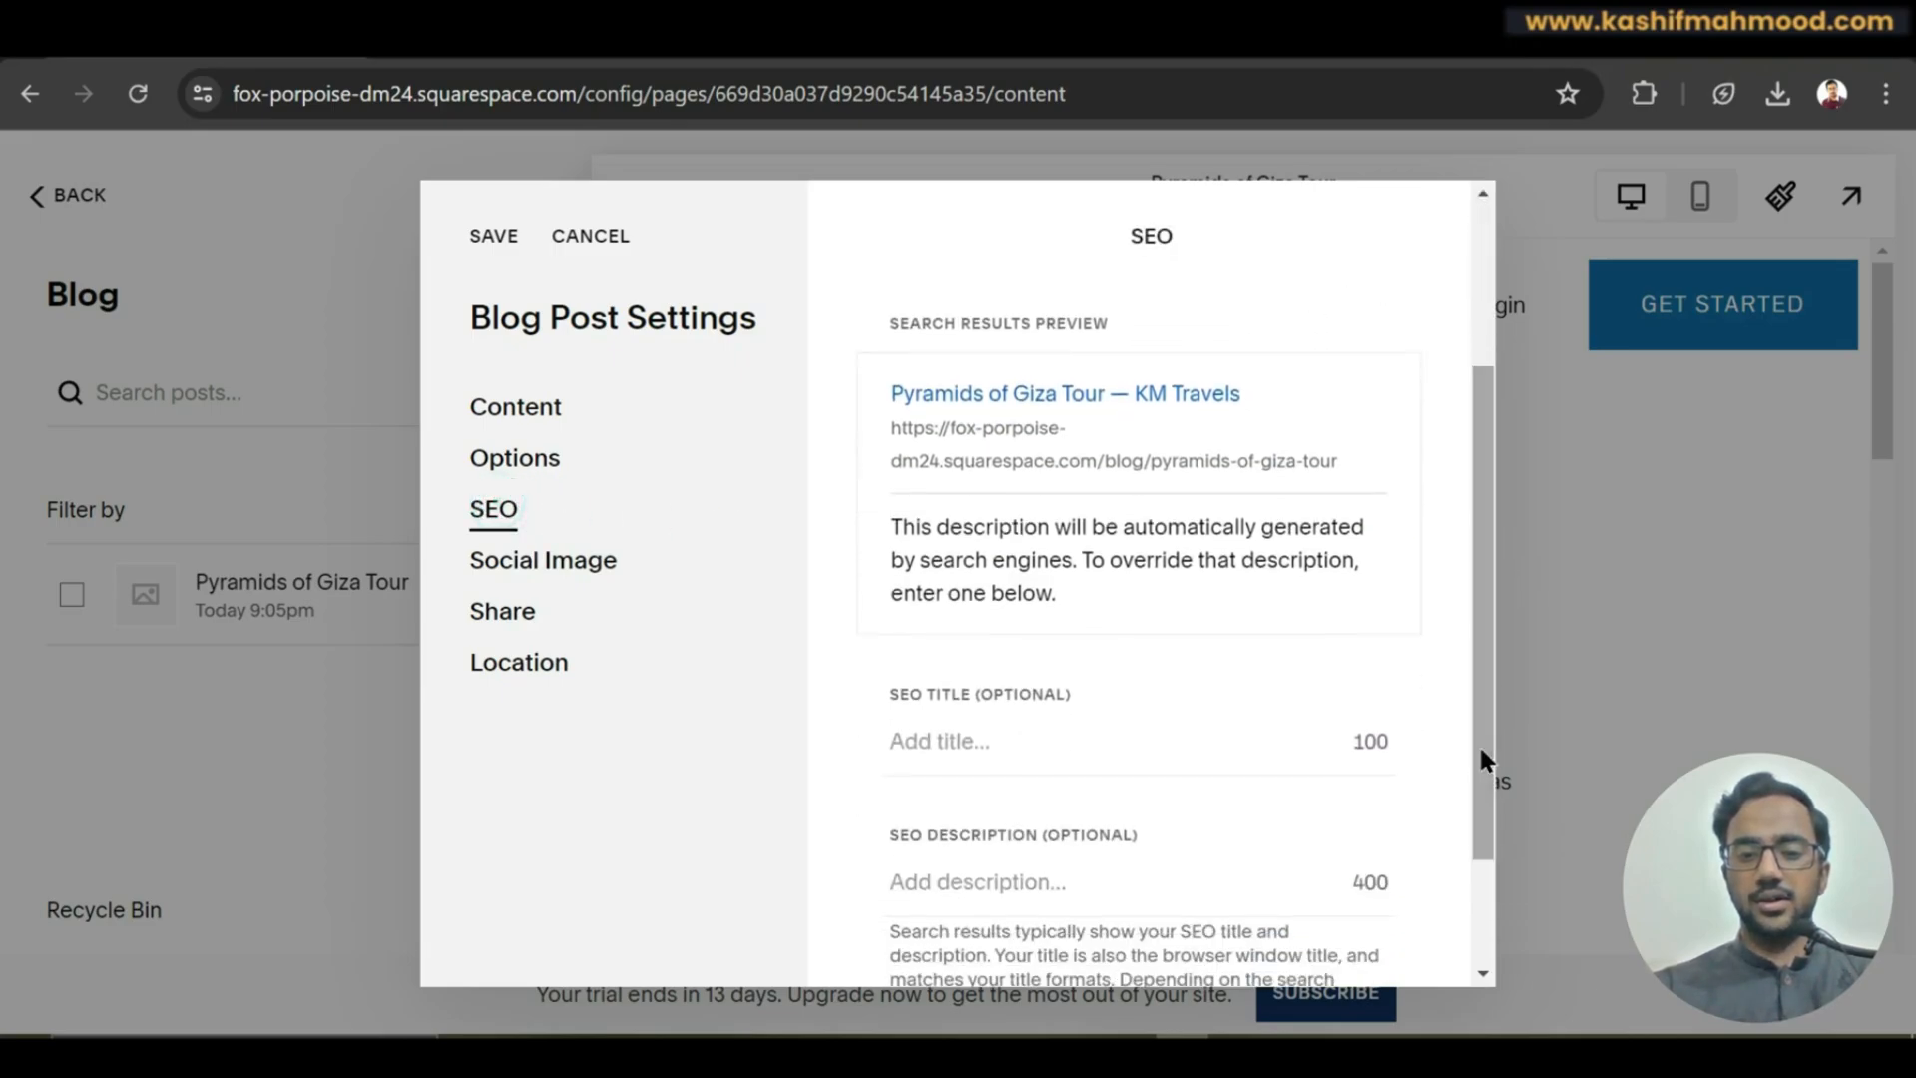
{"action": "left_click_drag", "start_coordinate": [891, 526], "coordinate": [1182, 613]}
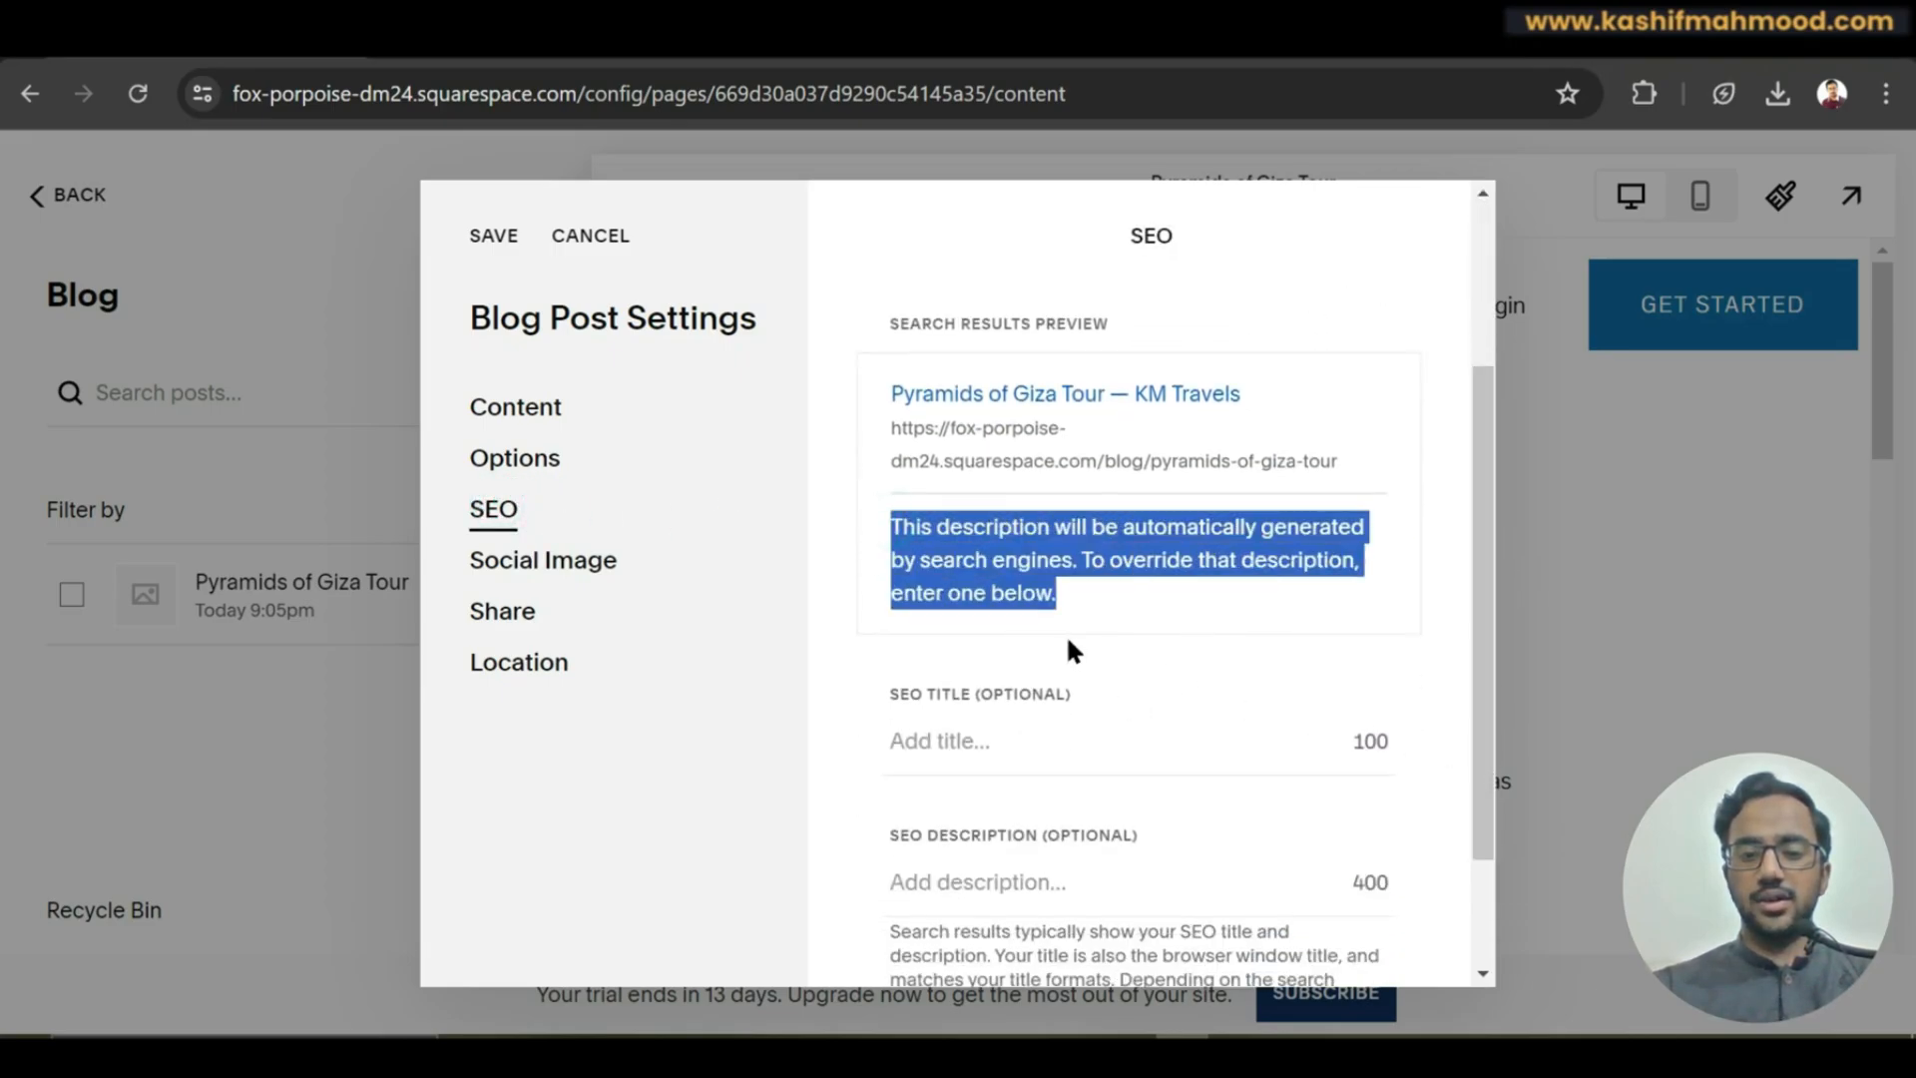
{"action": "left_click_drag", "start_coordinate": [1487, 667], "coordinate": [1485, 740]}
{"action": "left_click_drag", "start_coordinate": [889, 719], "coordinate": [1099, 719]}
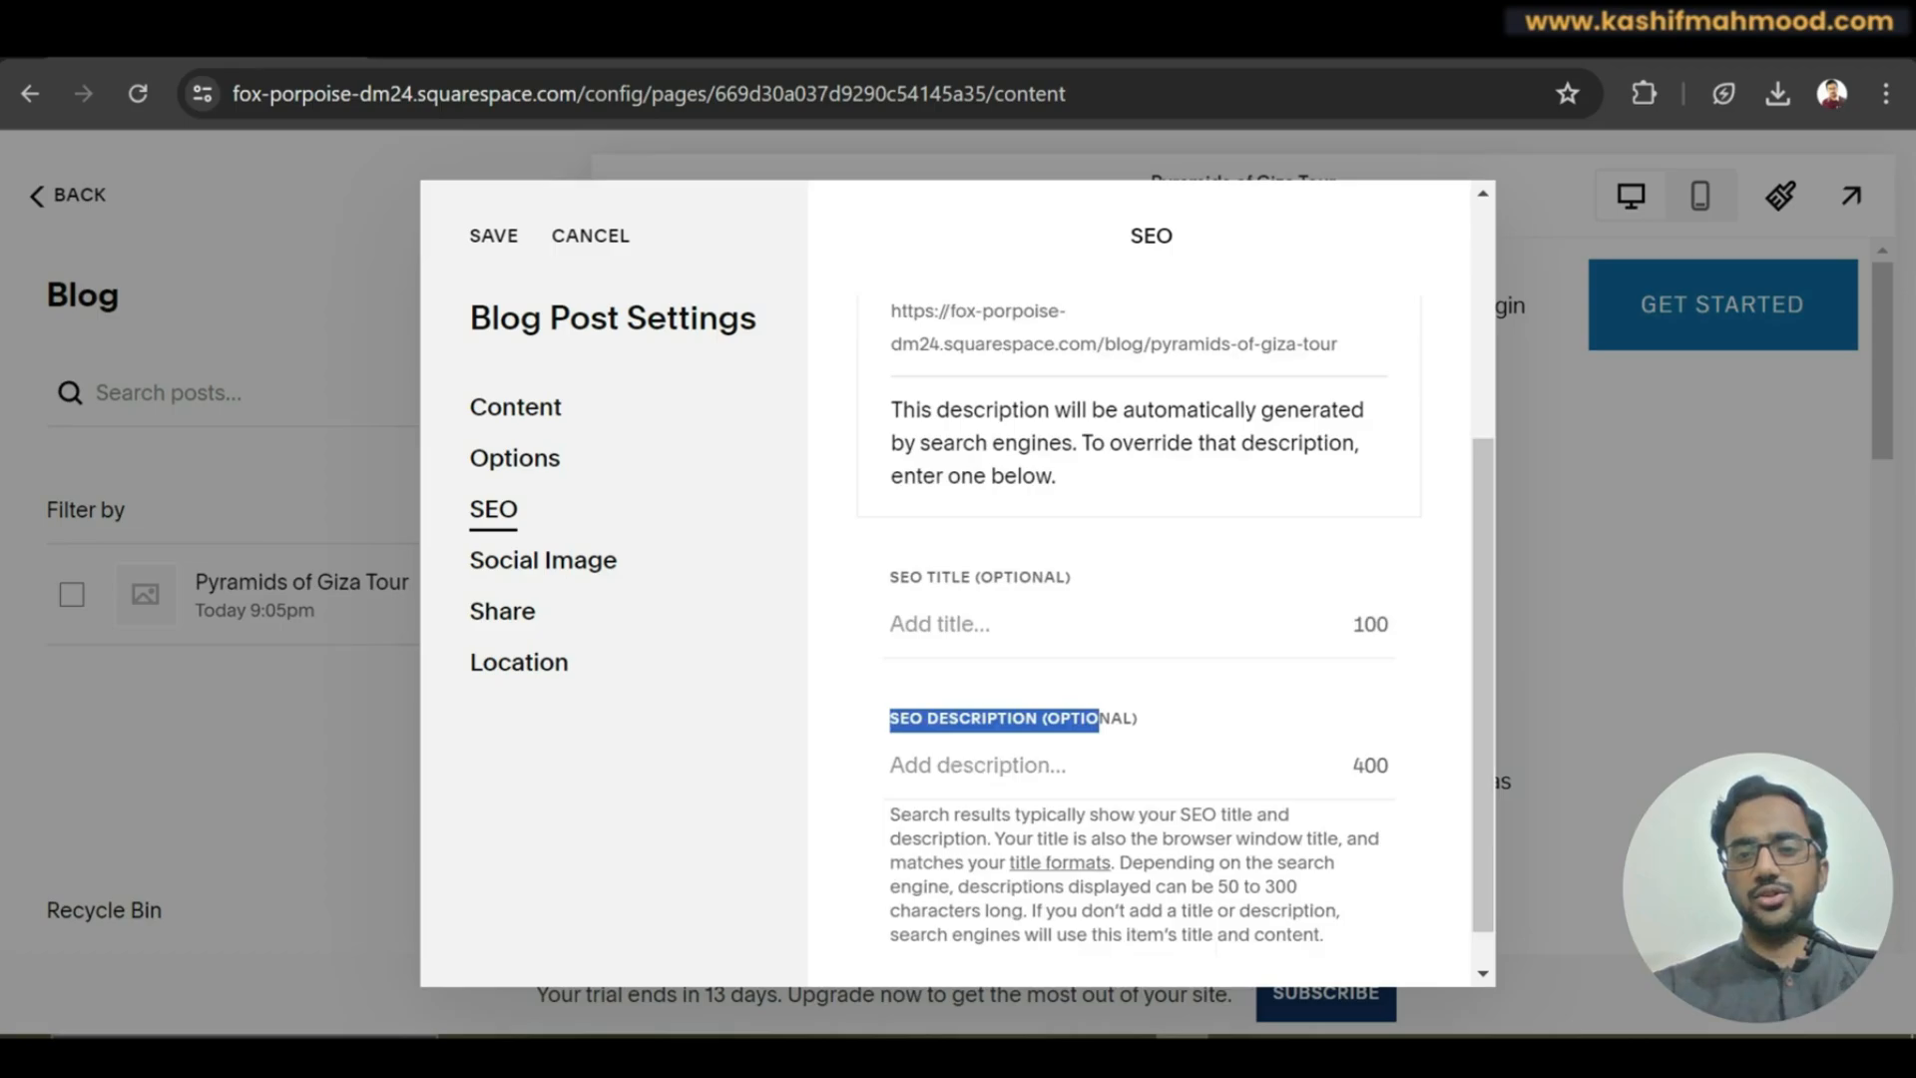
{"action": "left_click", "coordinate": [1416, 32]}
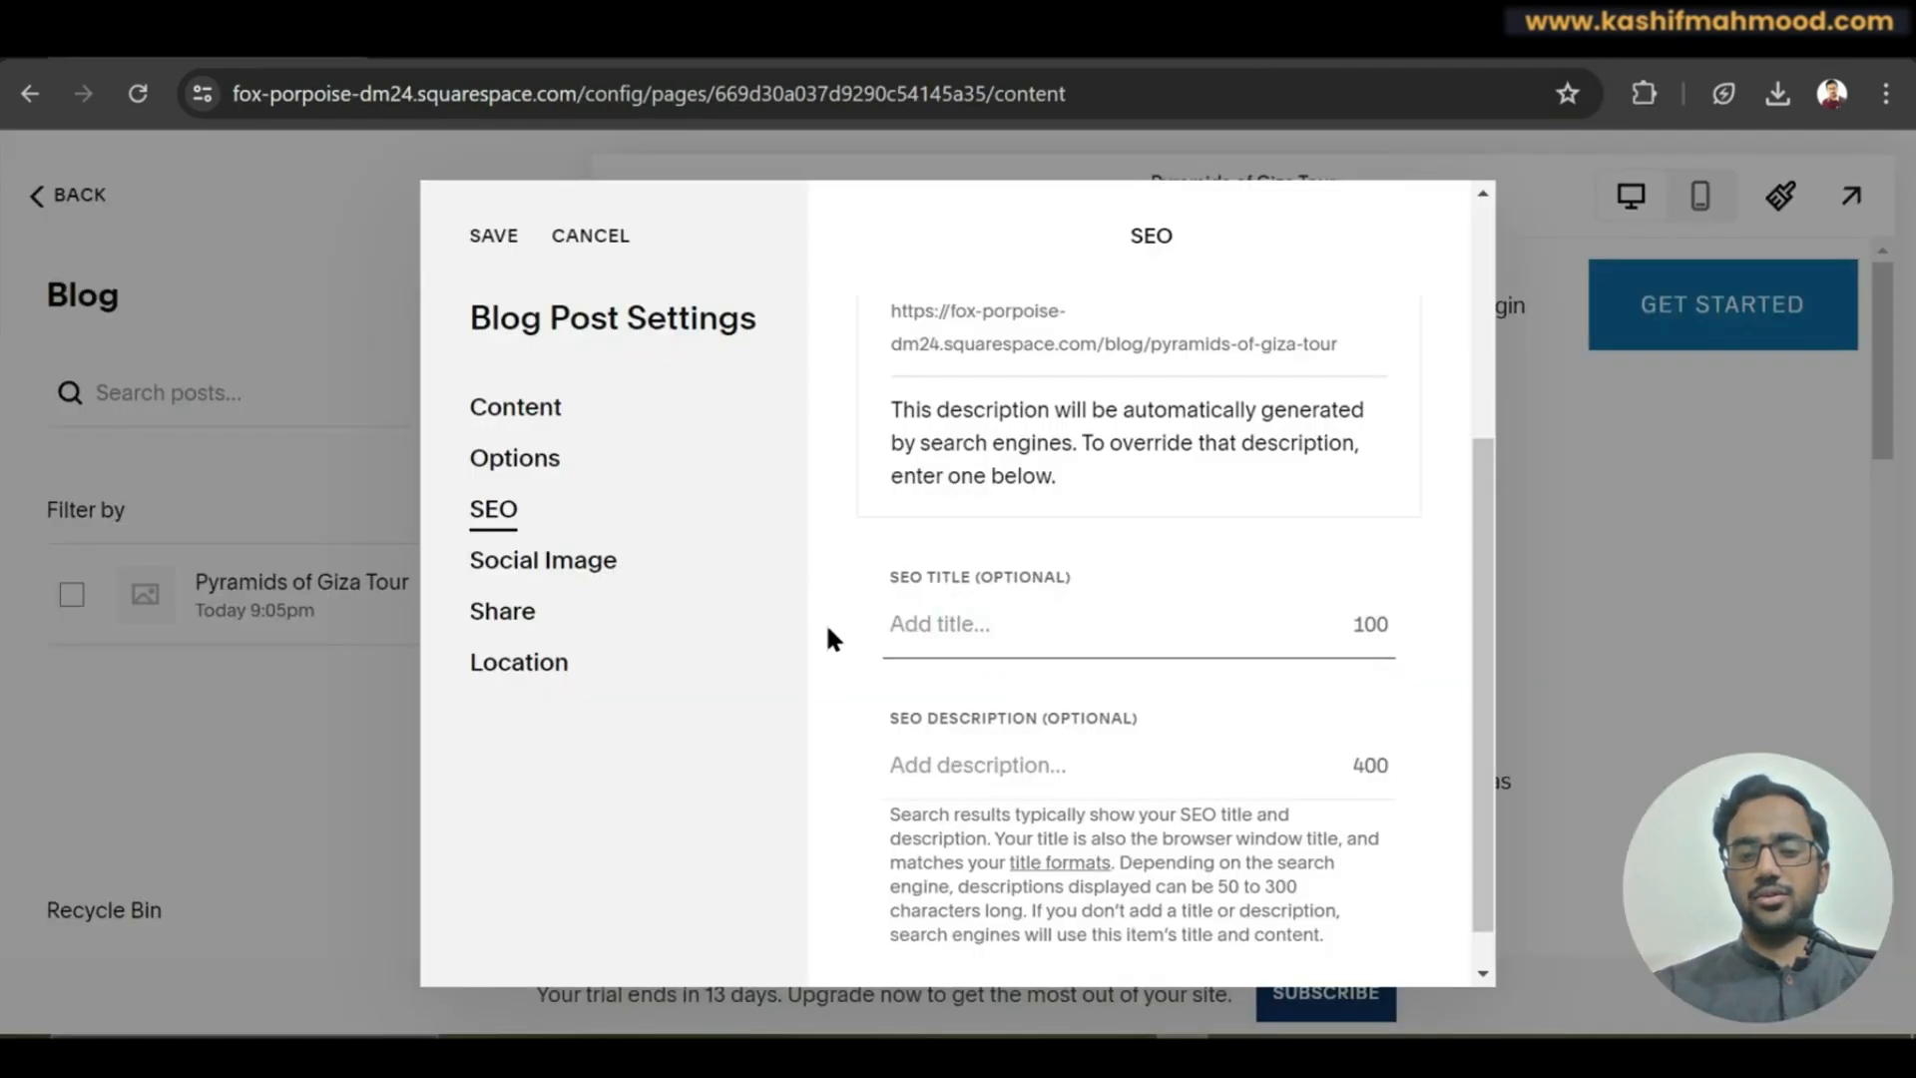
{"action": "left_click", "coordinate": [1003, 627]}
{"action": "type", "text": "Pyramids of Giza Tour"}
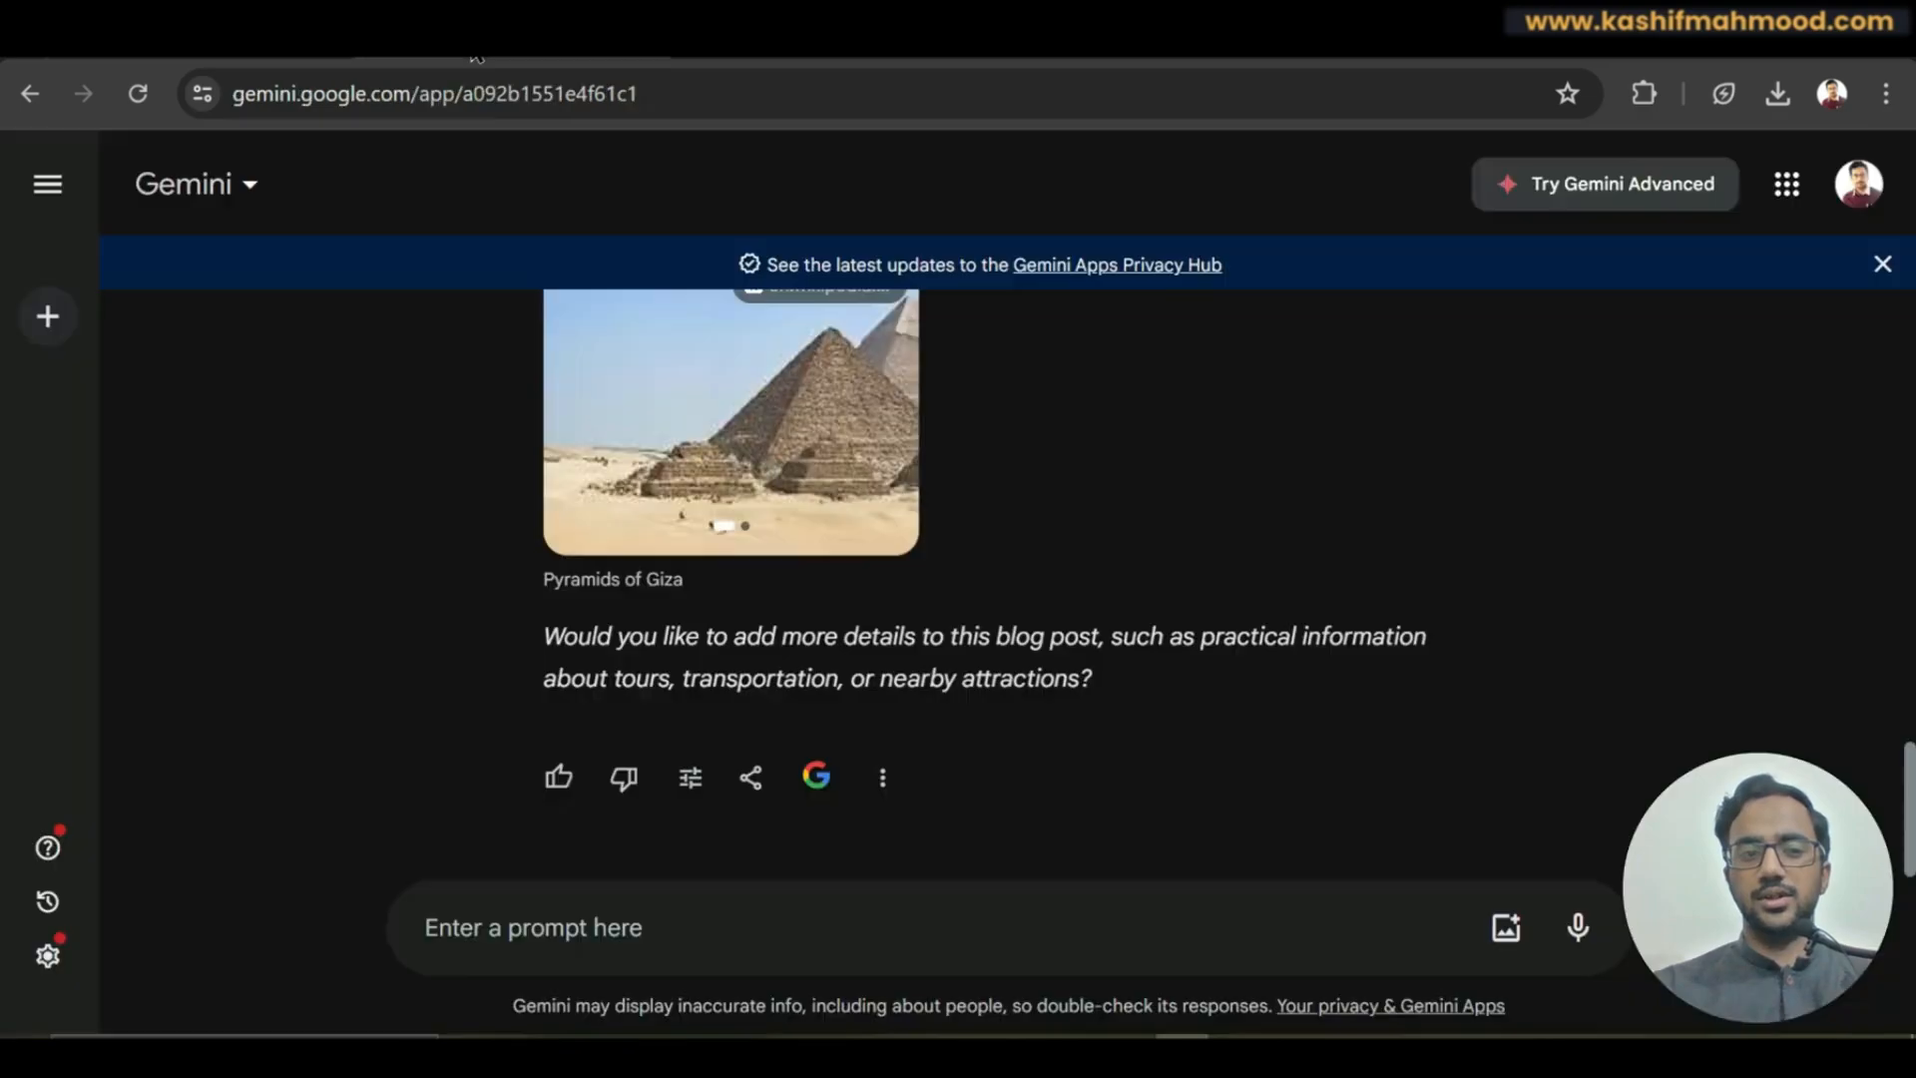
Copy Gemini's opening paragraph into the SEO description, then view the Social Image section.
{"action": "scroll", "coordinate": [957, 628], "scroll_direction": "up", "scroll_amount": 10}
{"action": "left_click_drag", "start_coordinate": [958, 628], "coordinate": [956, 628]}
{"action": "scroll", "coordinate": [958, 629], "scroll_direction": "up", "scroll_amount": 1}
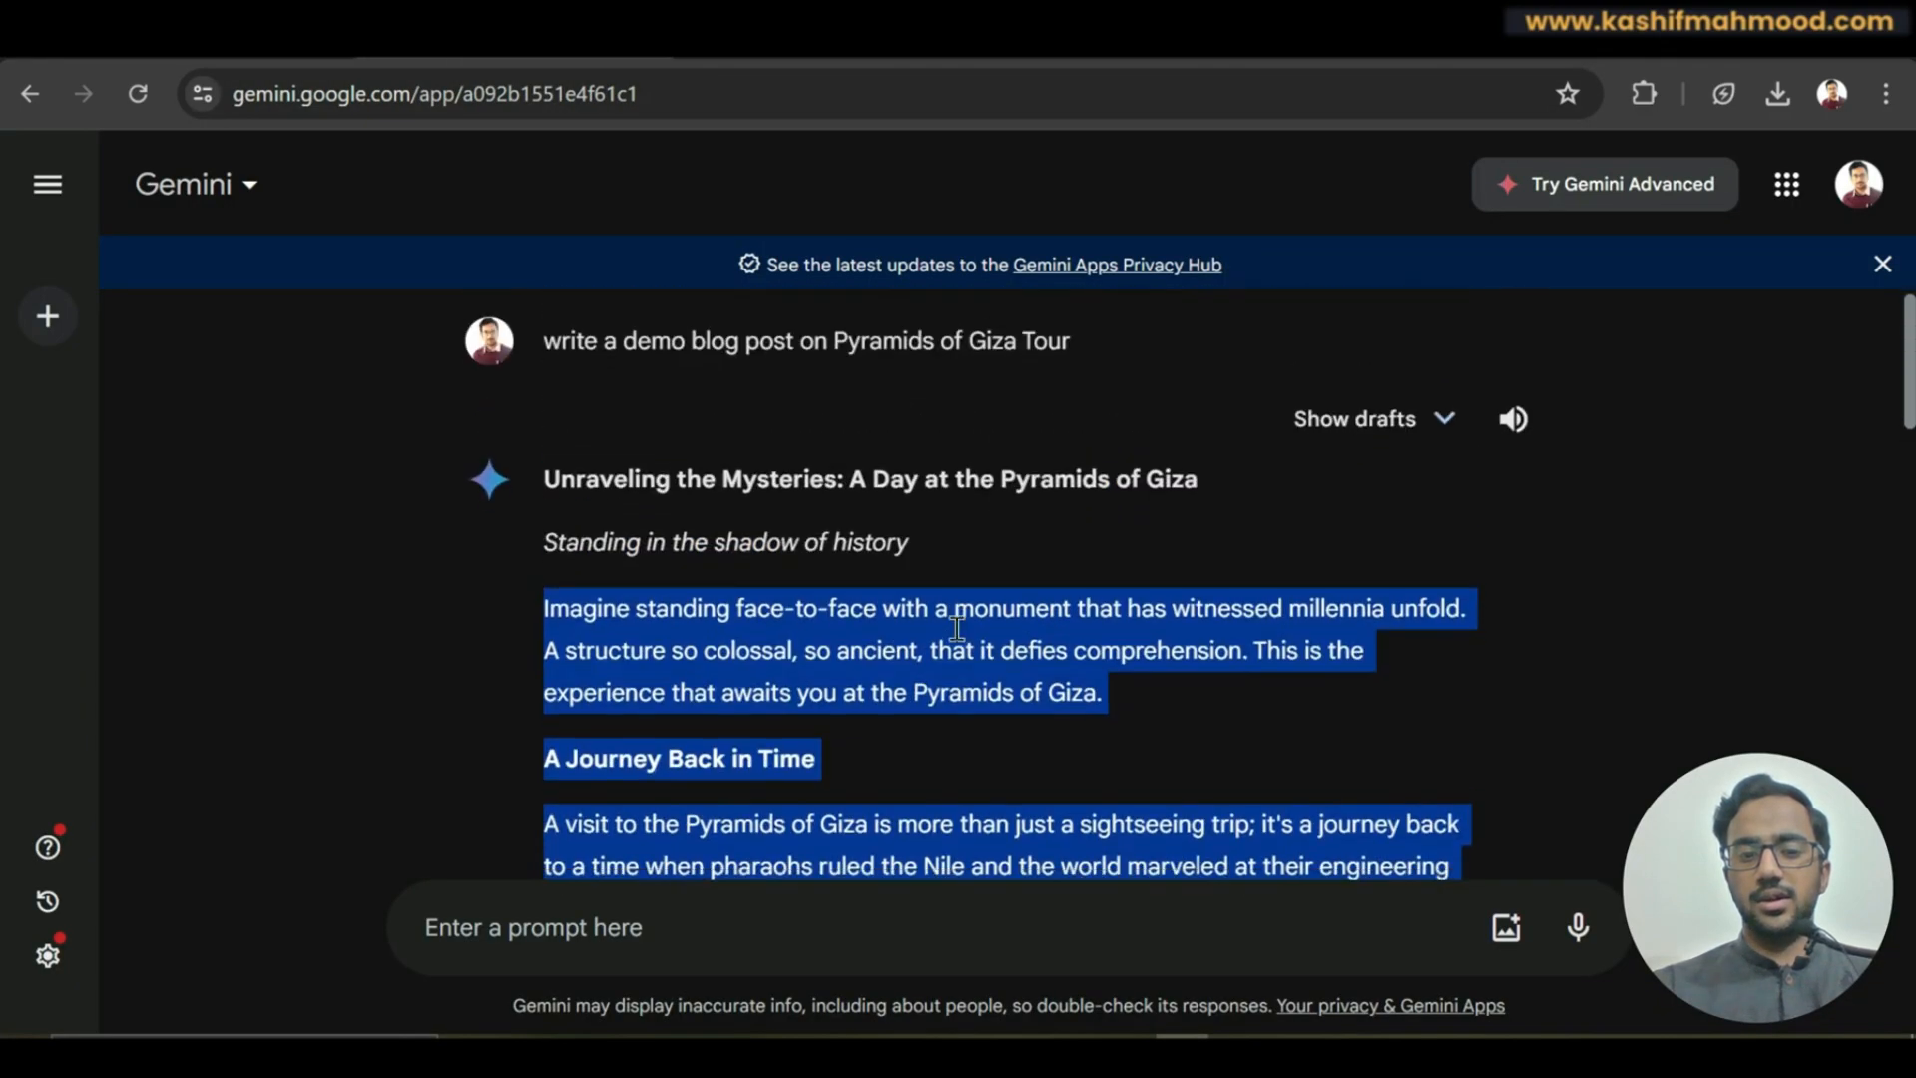
{"action": "scroll", "coordinate": [955, 631], "scroll_direction": "down", "scroll_amount": 2}
{"action": "left_click", "coordinate": [711, 481]}
{"action": "scroll", "coordinate": [798, 474], "scroll_direction": "up", "scroll_amount": 1}
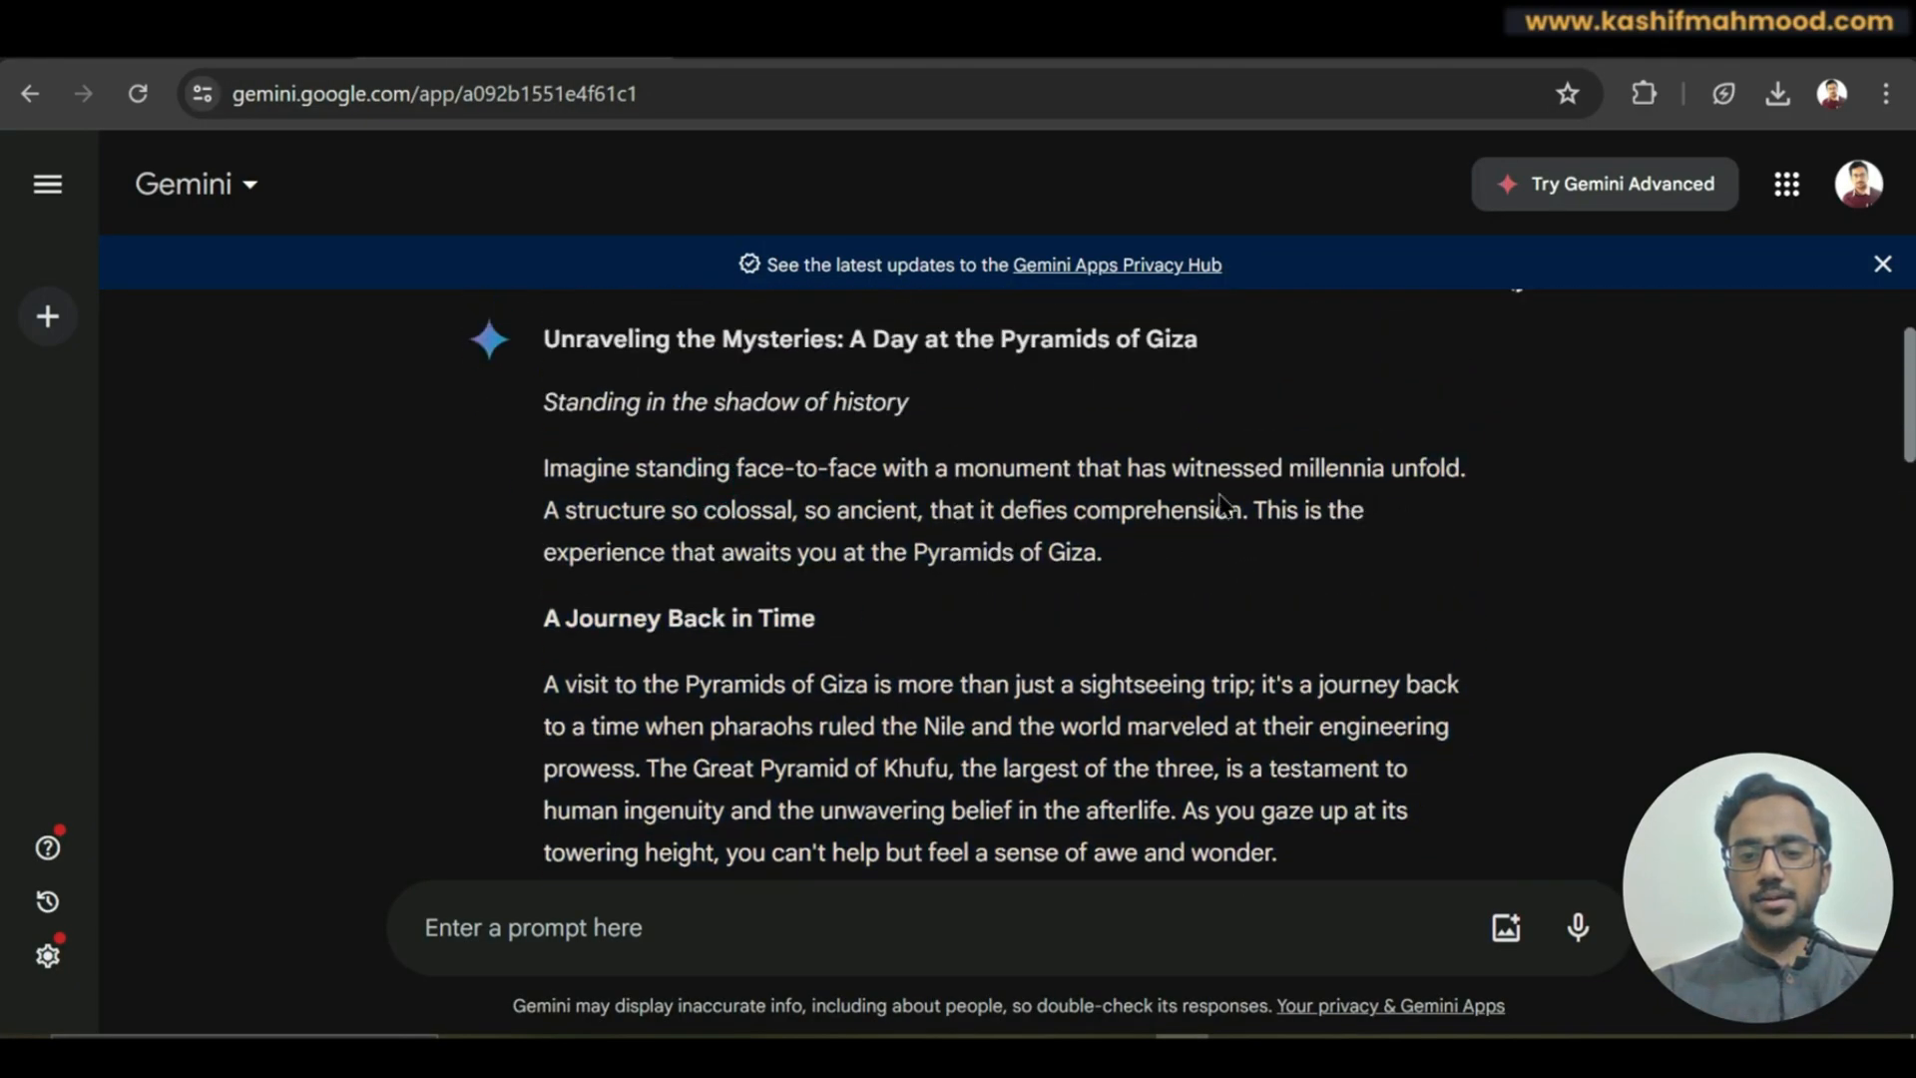
{"action": "left_click_drag", "start_coordinate": [545, 470], "coordinate": [1211, 560]}
{"action": "key", "text": "ctrl+c"}
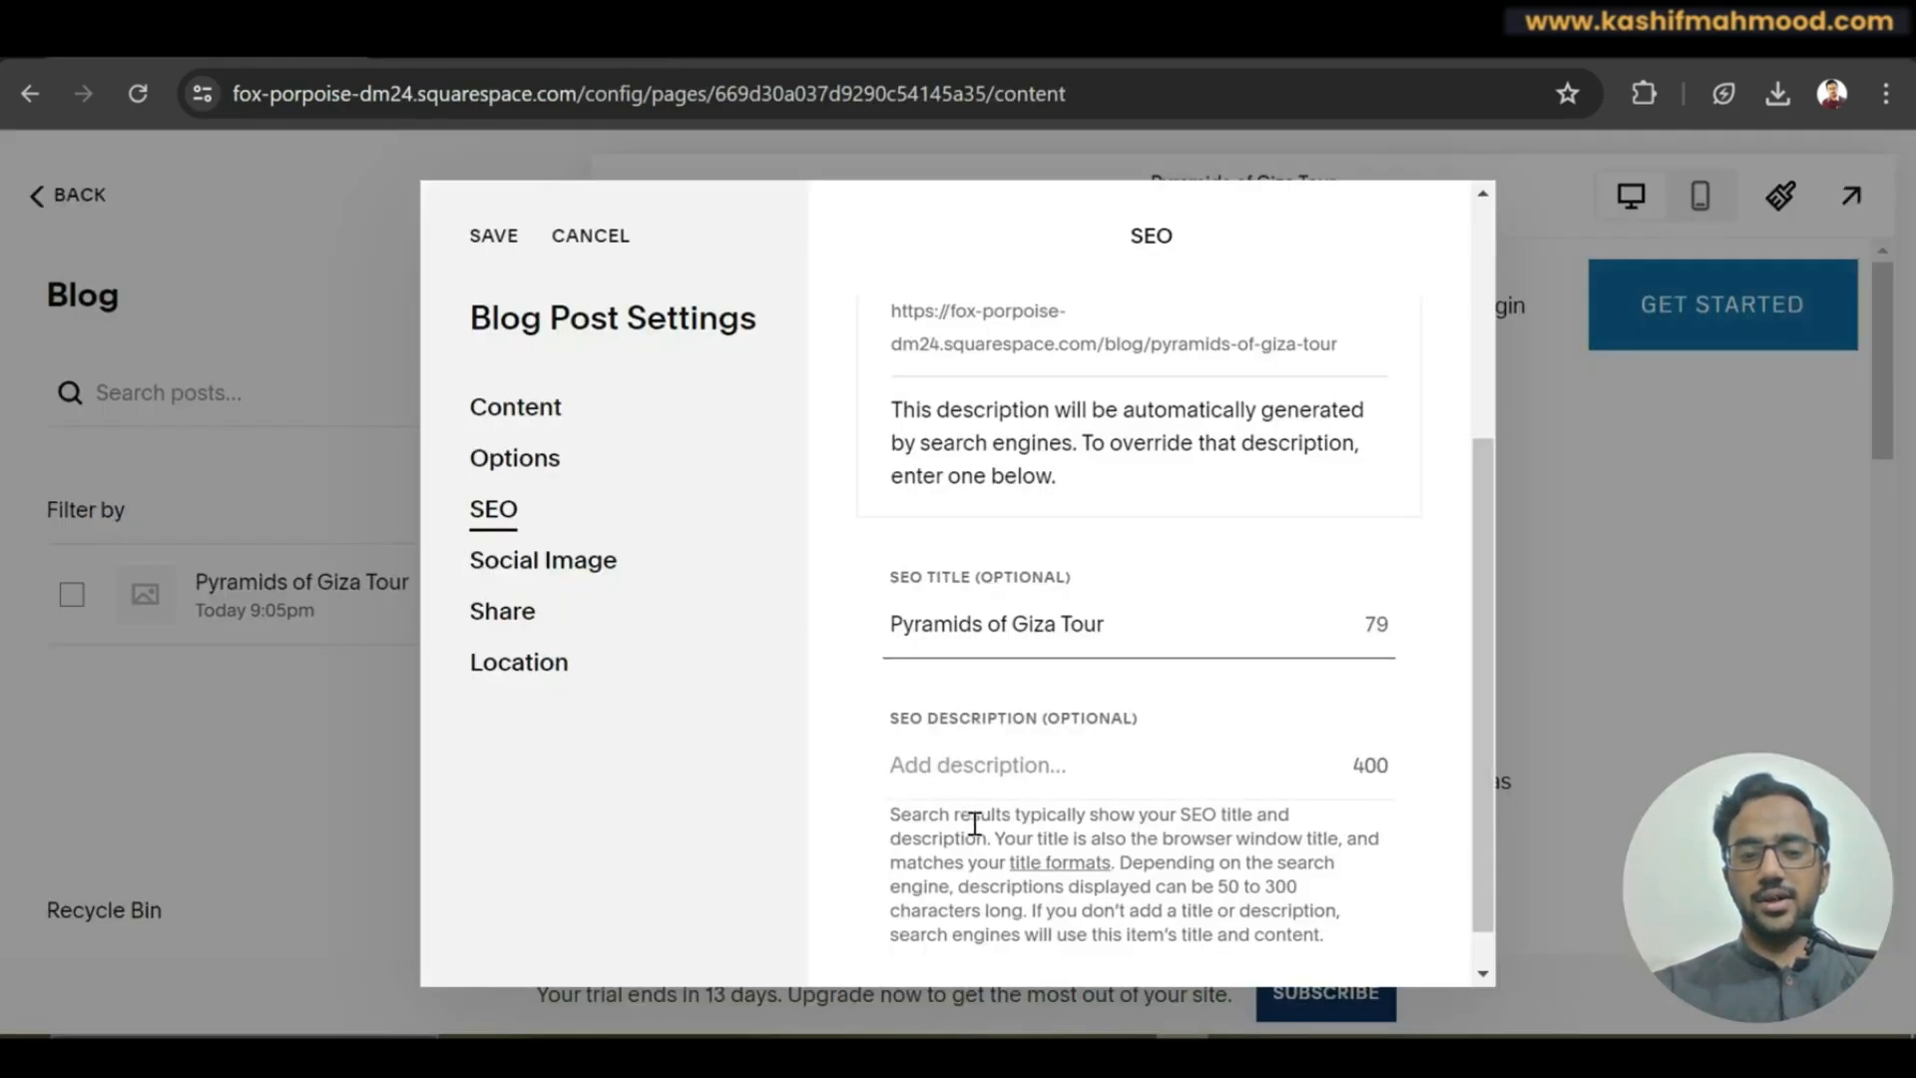
{"action": "left_click", "coordinate": [986, 765]}
{"action": "key", "text": "ctrl+v"}
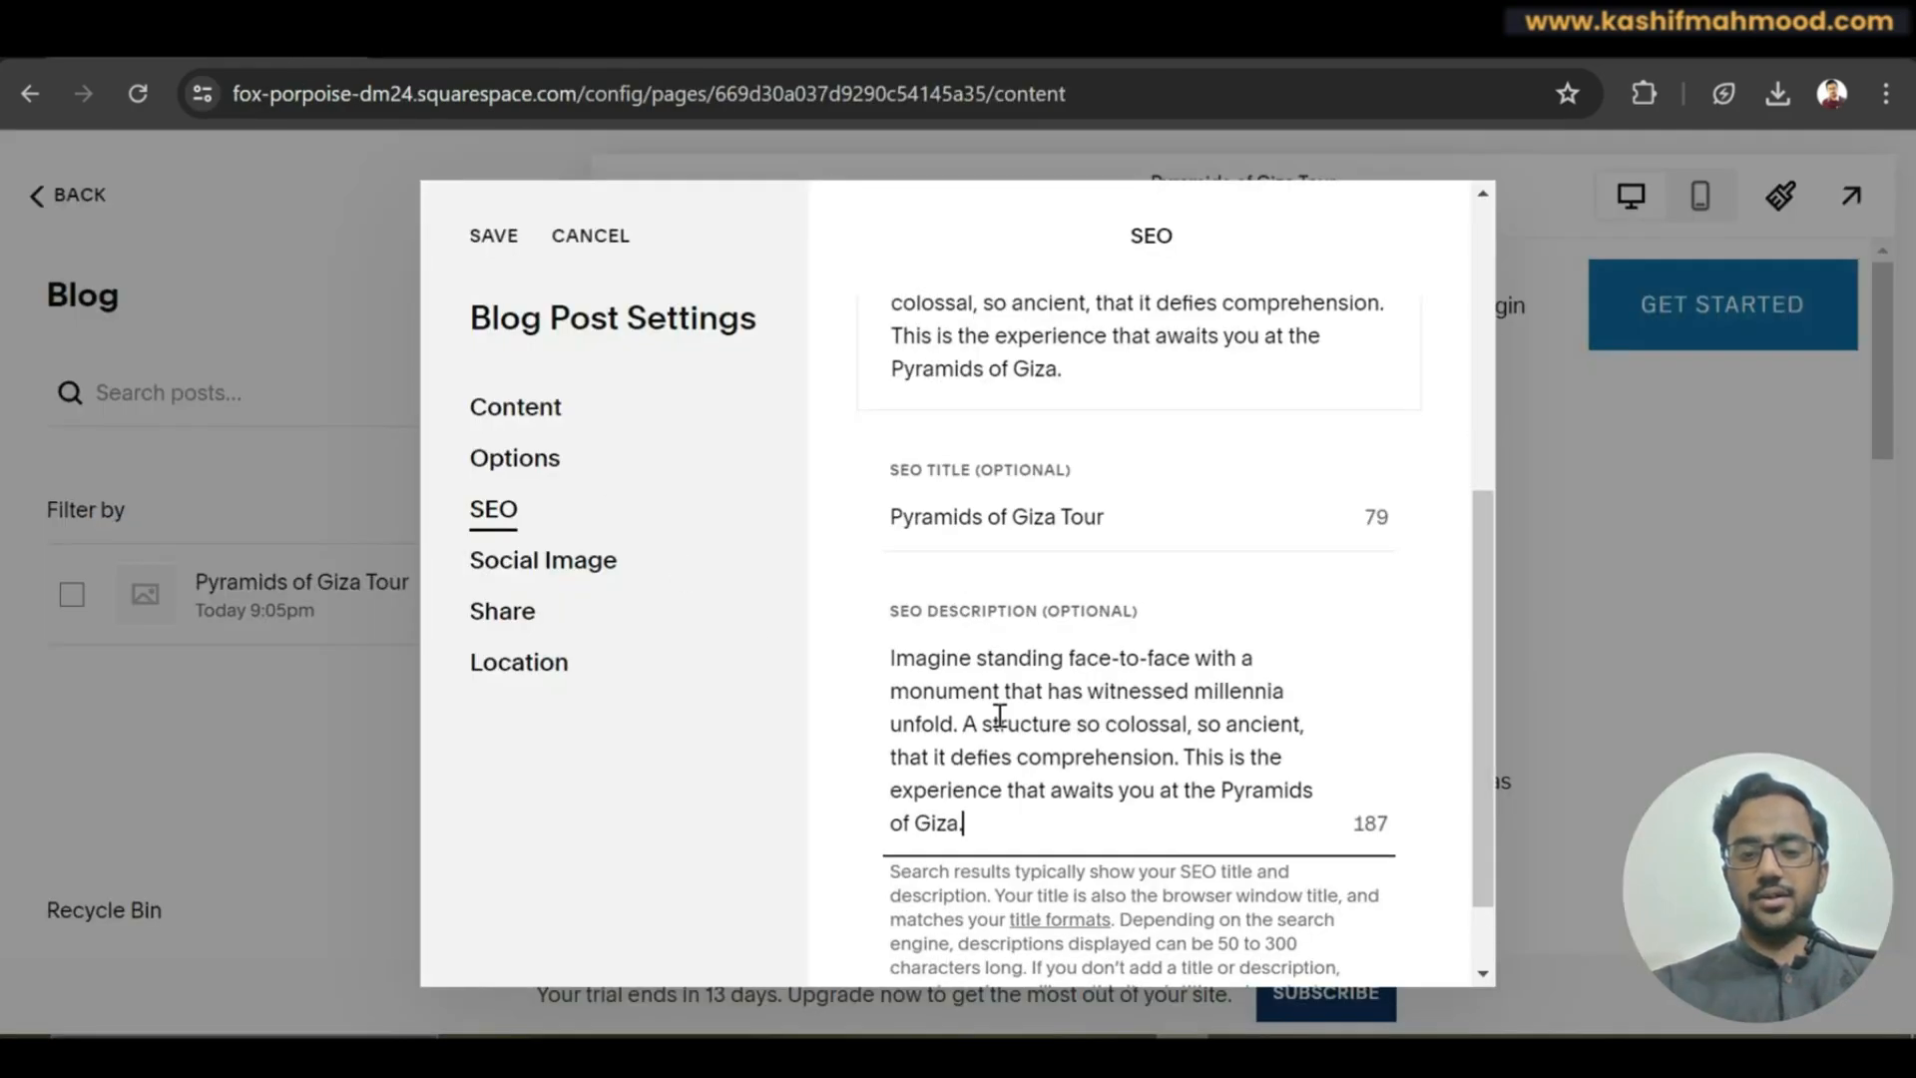
{"action": "left_click_drag", "start_coordinate": [1480, 732], "coordinate": [1487, 846]}
{"action": "left_click", "coordinate": [507, 511]}
{"action": "left_click", "coordinate": [522, 579]}
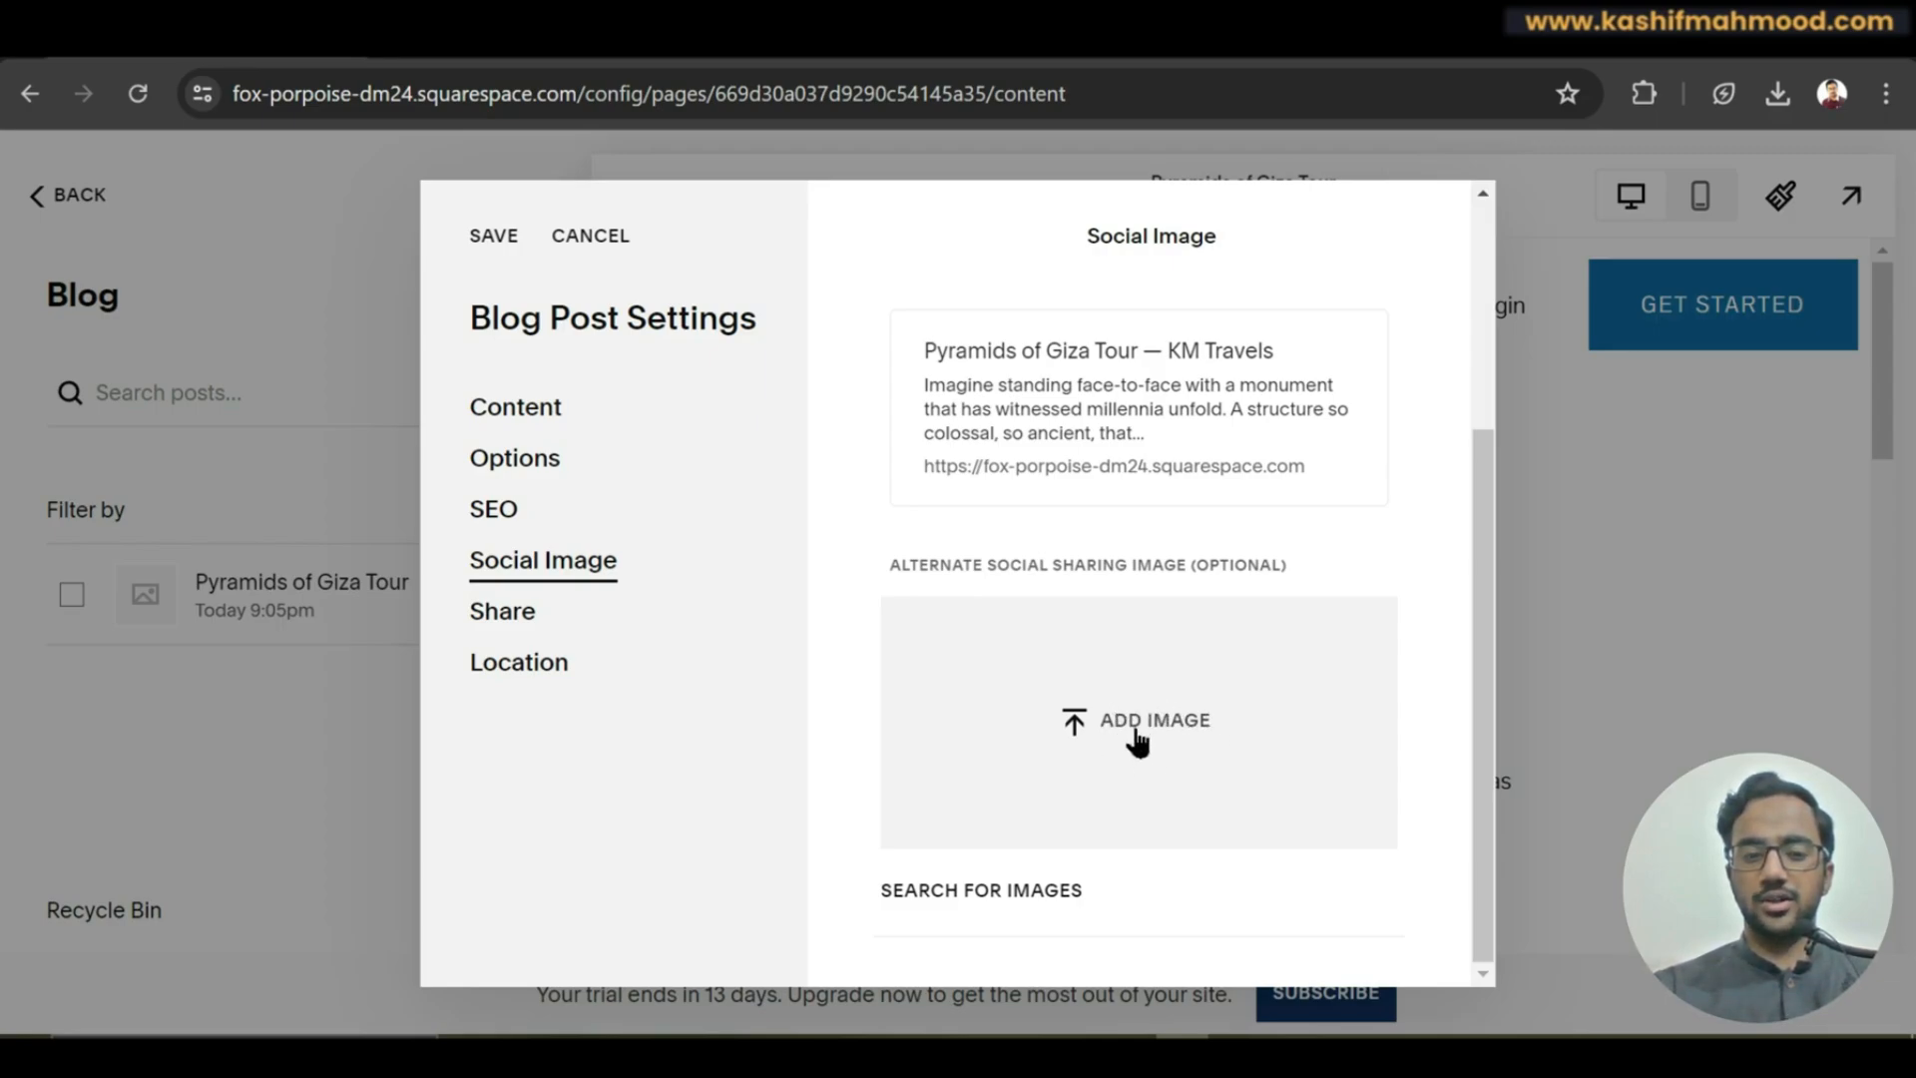
Look through the Share and Location settings, leaving the address fields empty, and save.
{"action": "left_click", "coordinate": [514, 626]}
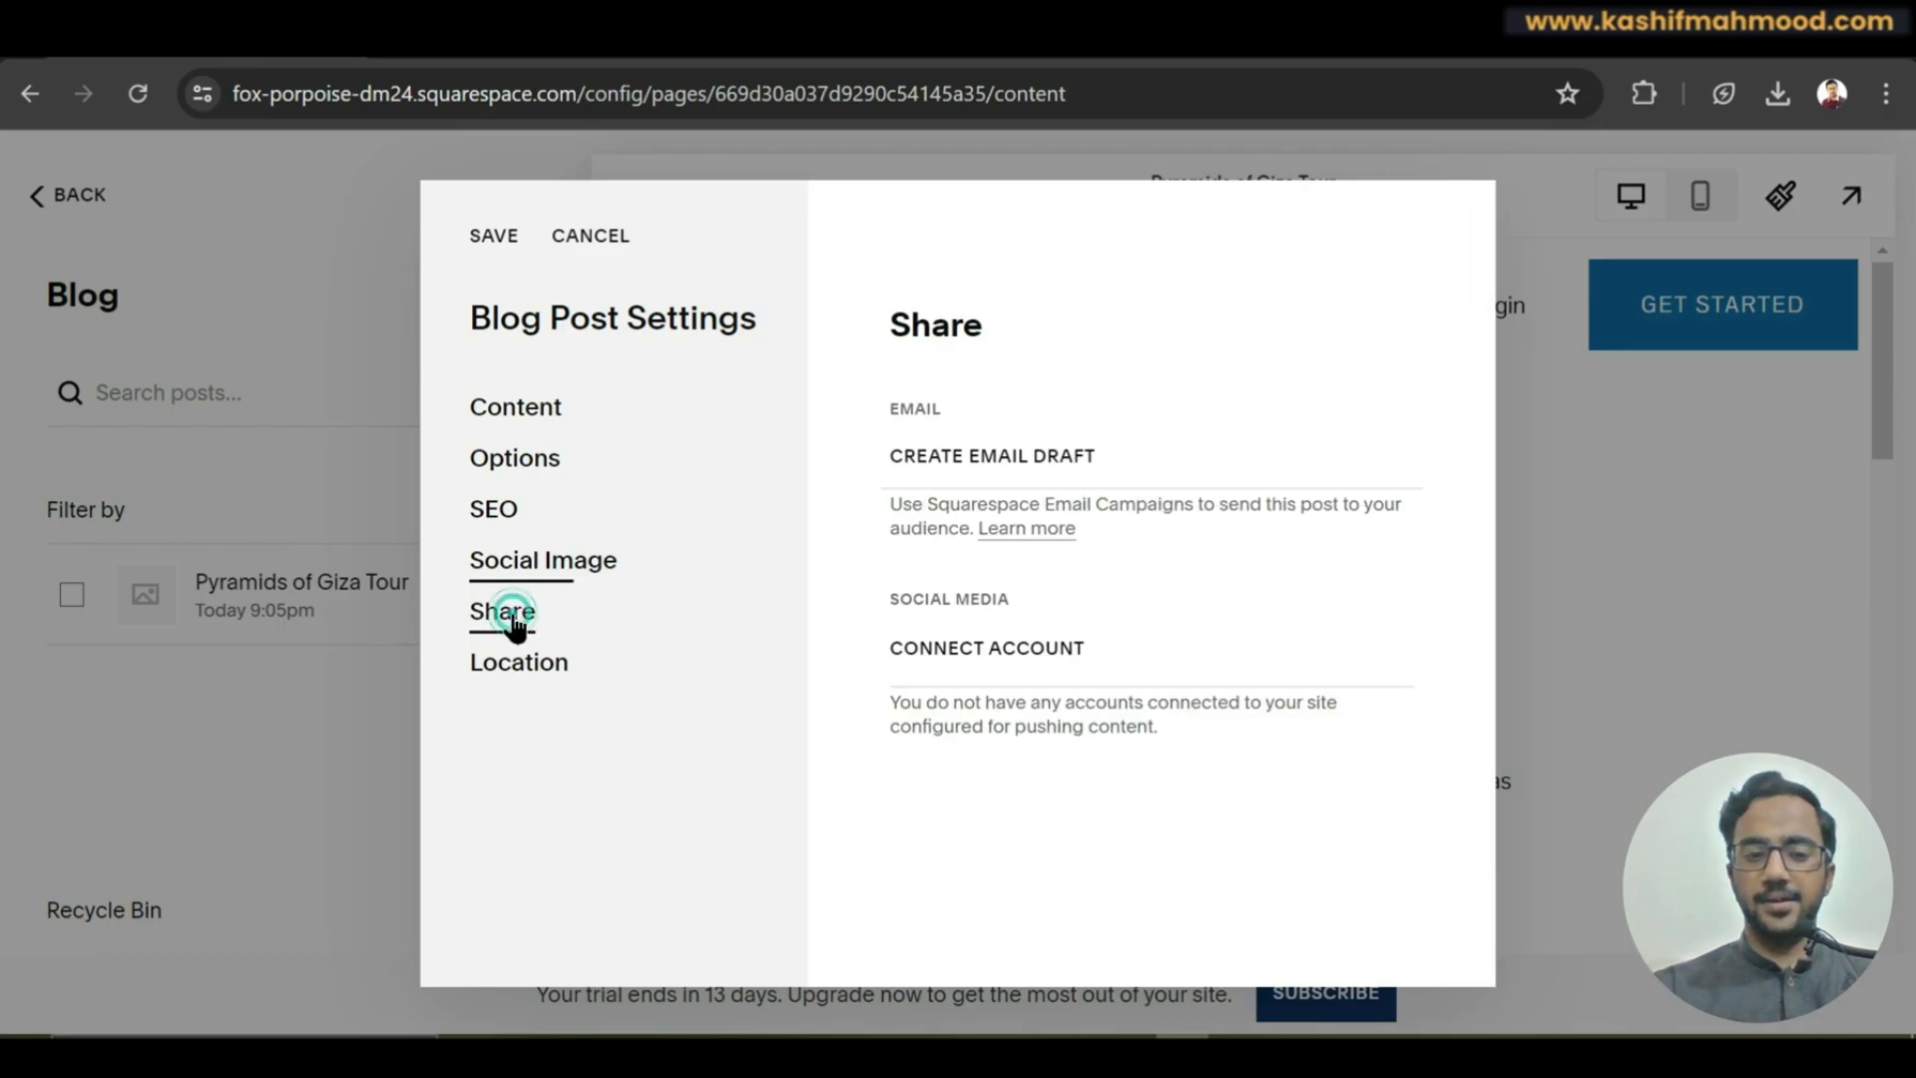
{"action": "left_click", "coordinate": [709, 659]}
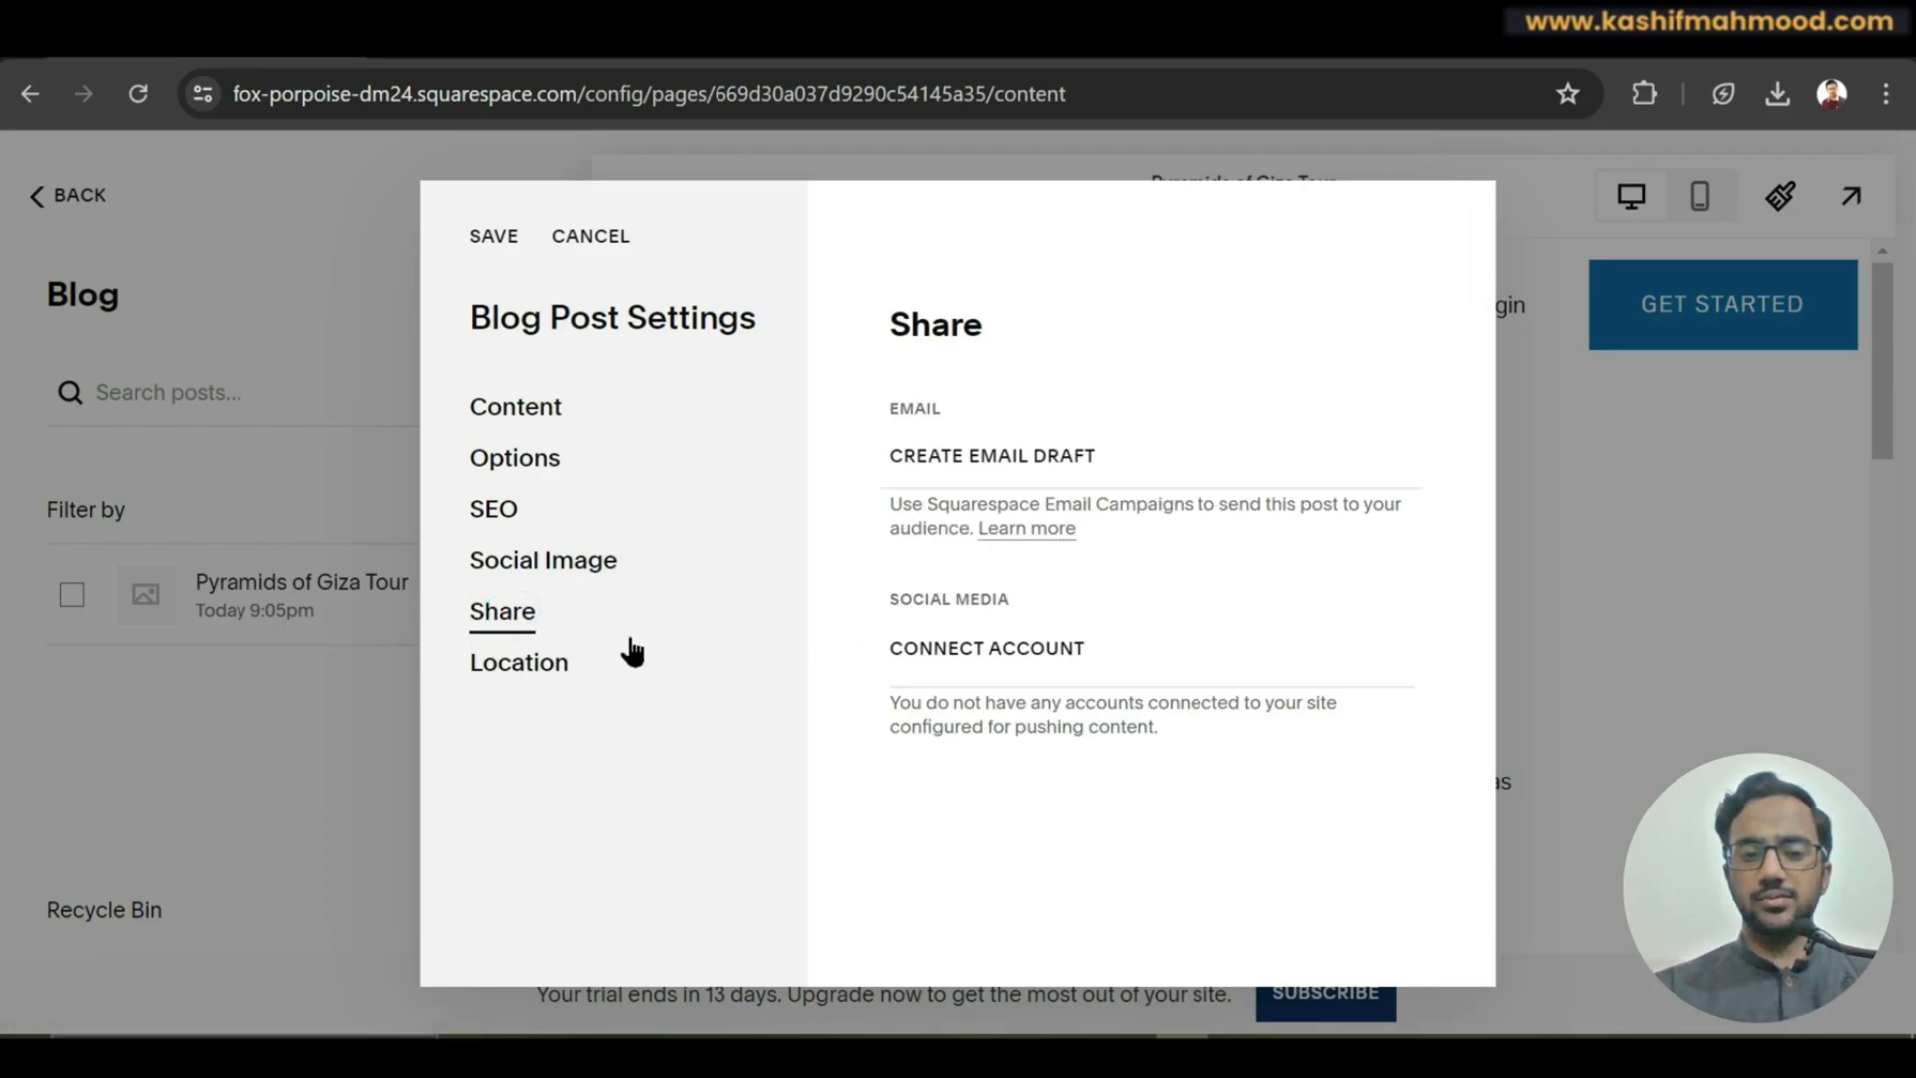
{"action": "left_click", "coordinate": [532, 672]}
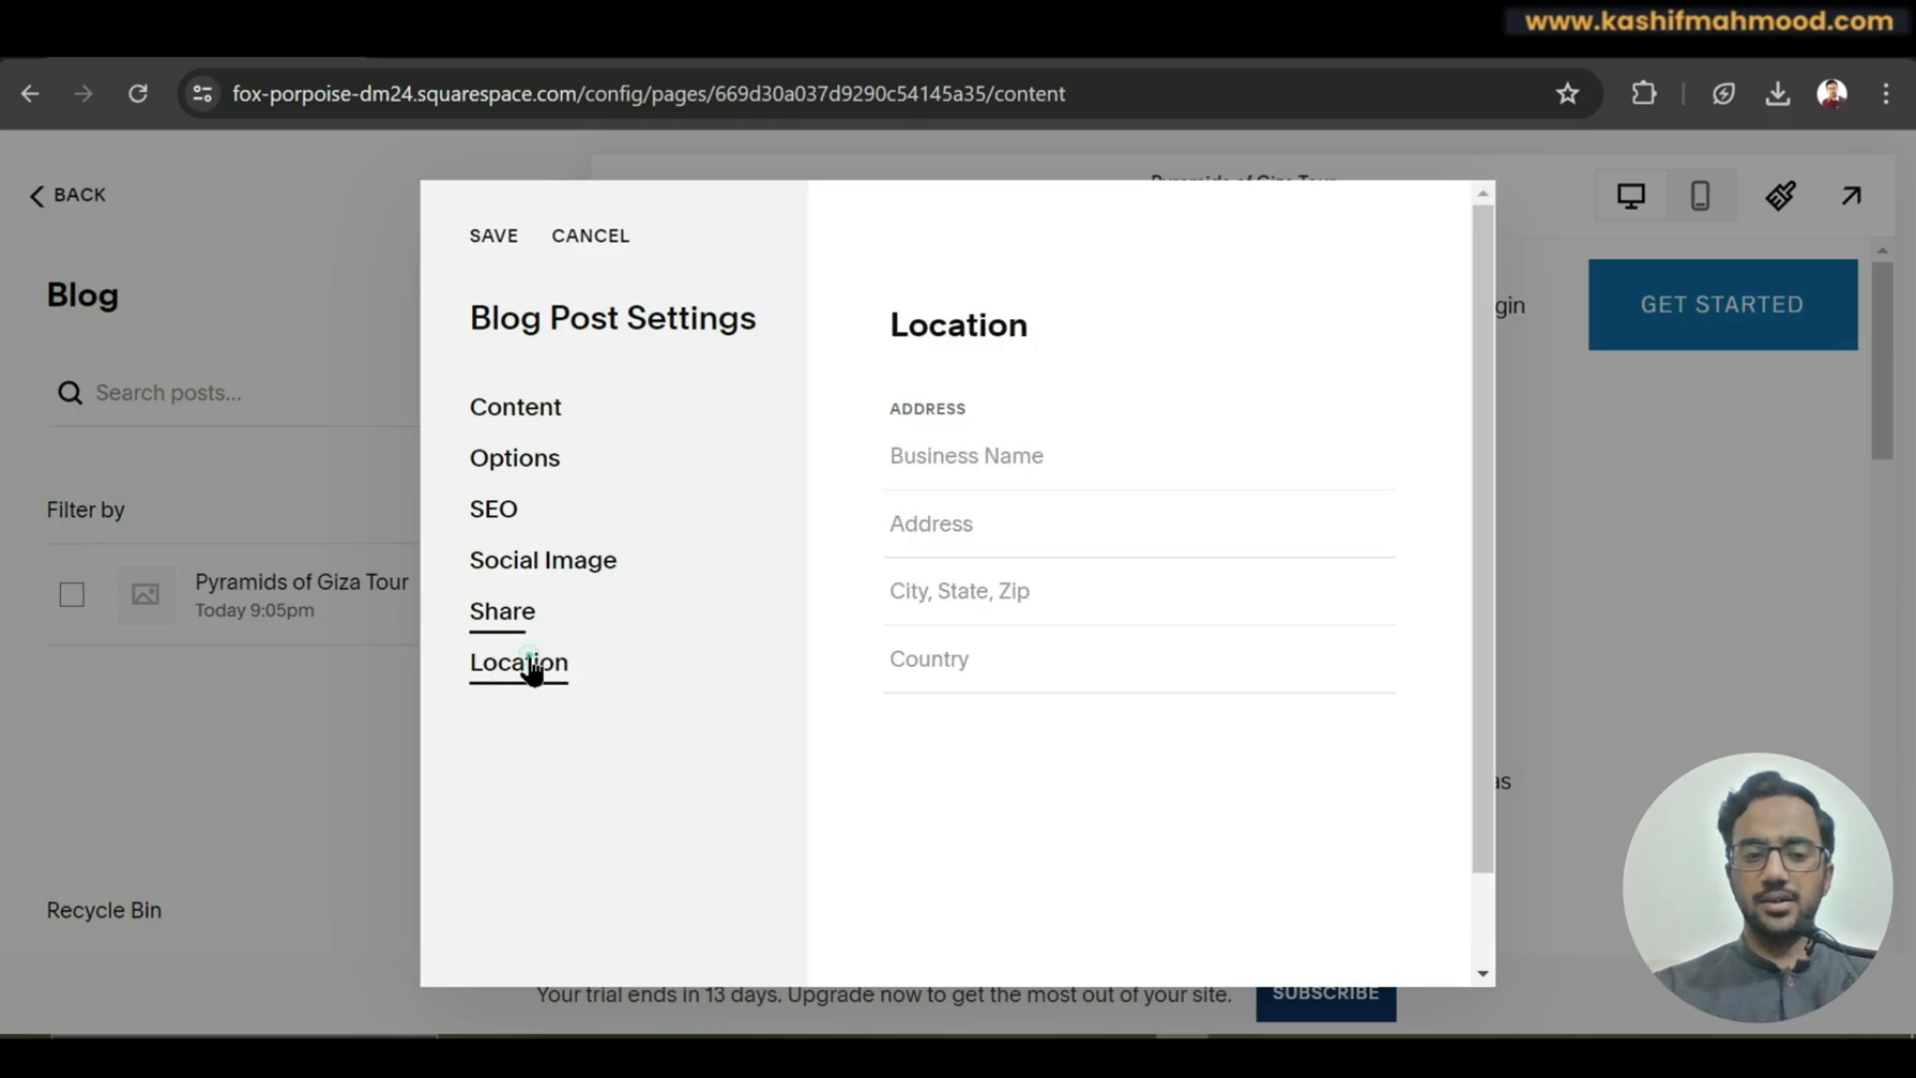
{"action": "left_click", "coordinate": [971, 461]}
{"action": "left_click", "coordinate": [967, 530]}
{"action": "left_click", "coordinate": [980, 586]}
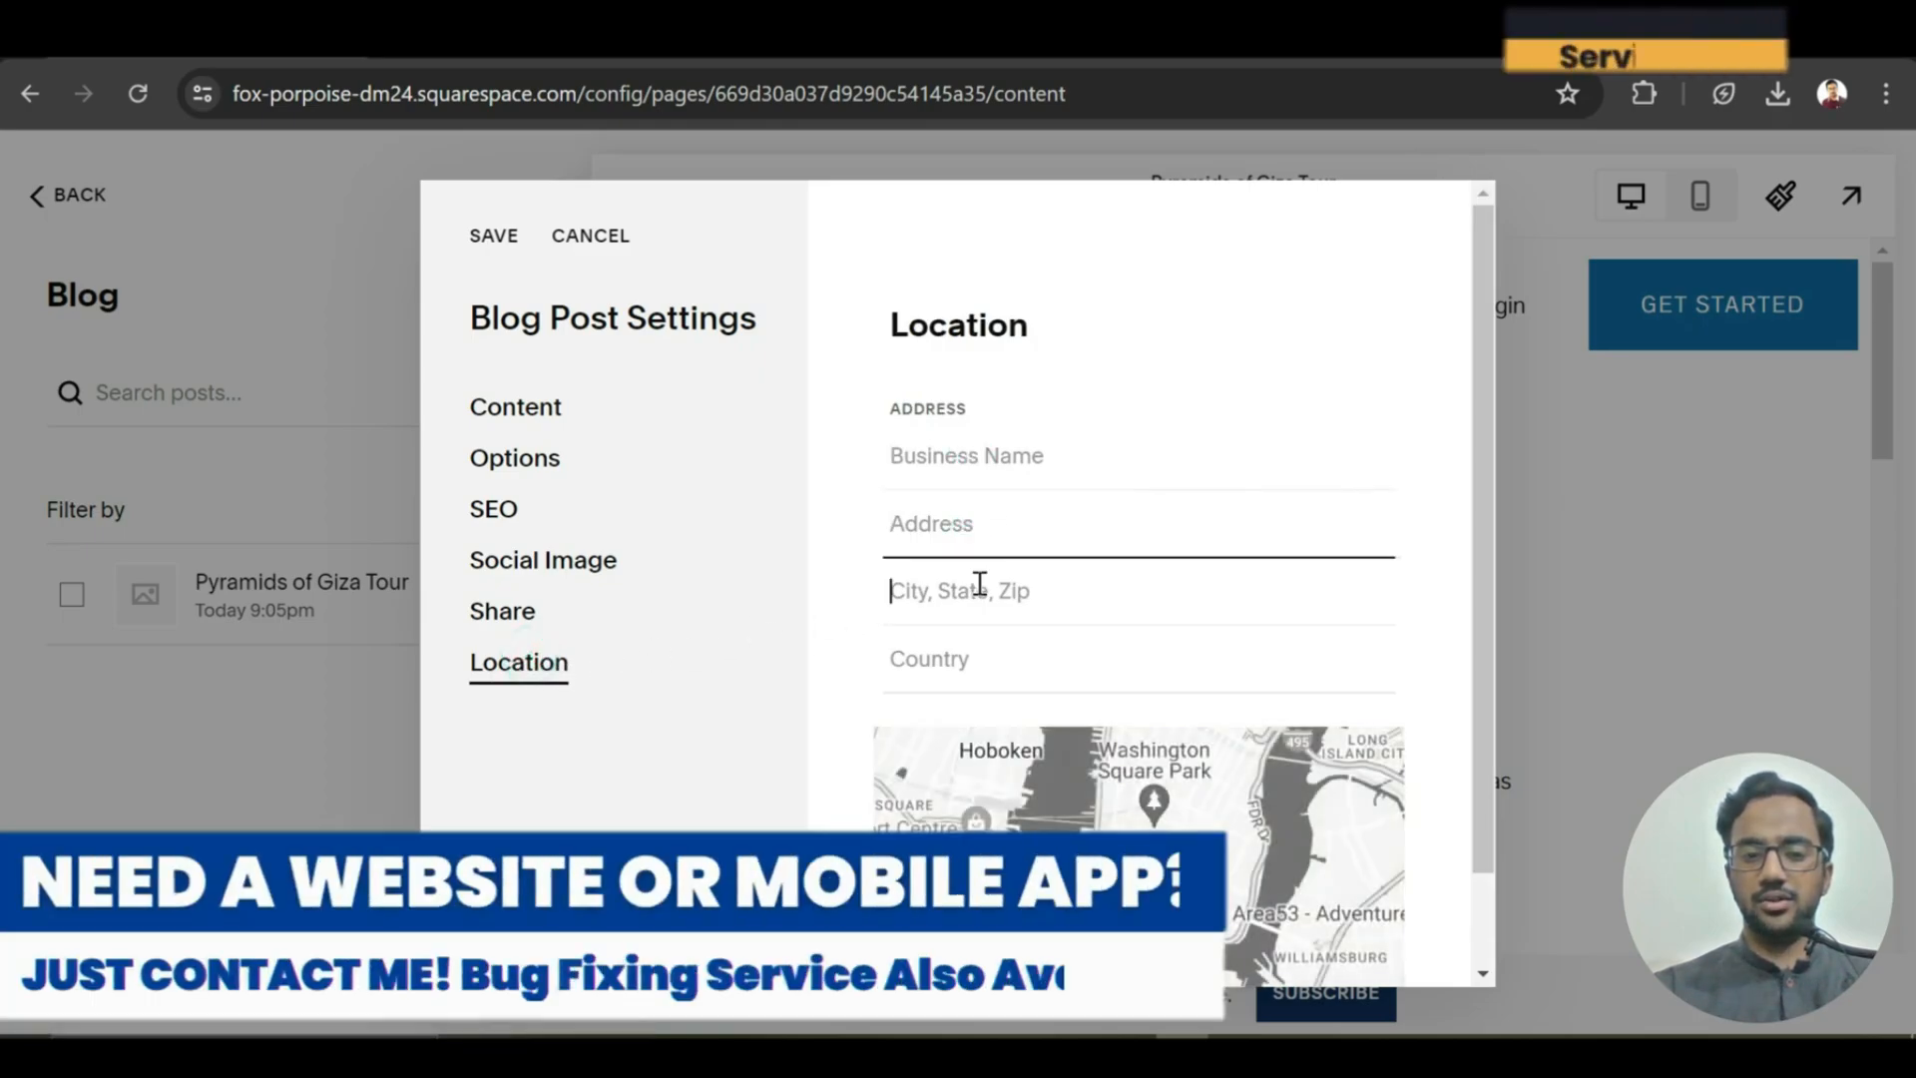
{"action": "left_click", "coordinate": [983, 661]}
{"action": "left_click", "coordinate": [851, 641]}
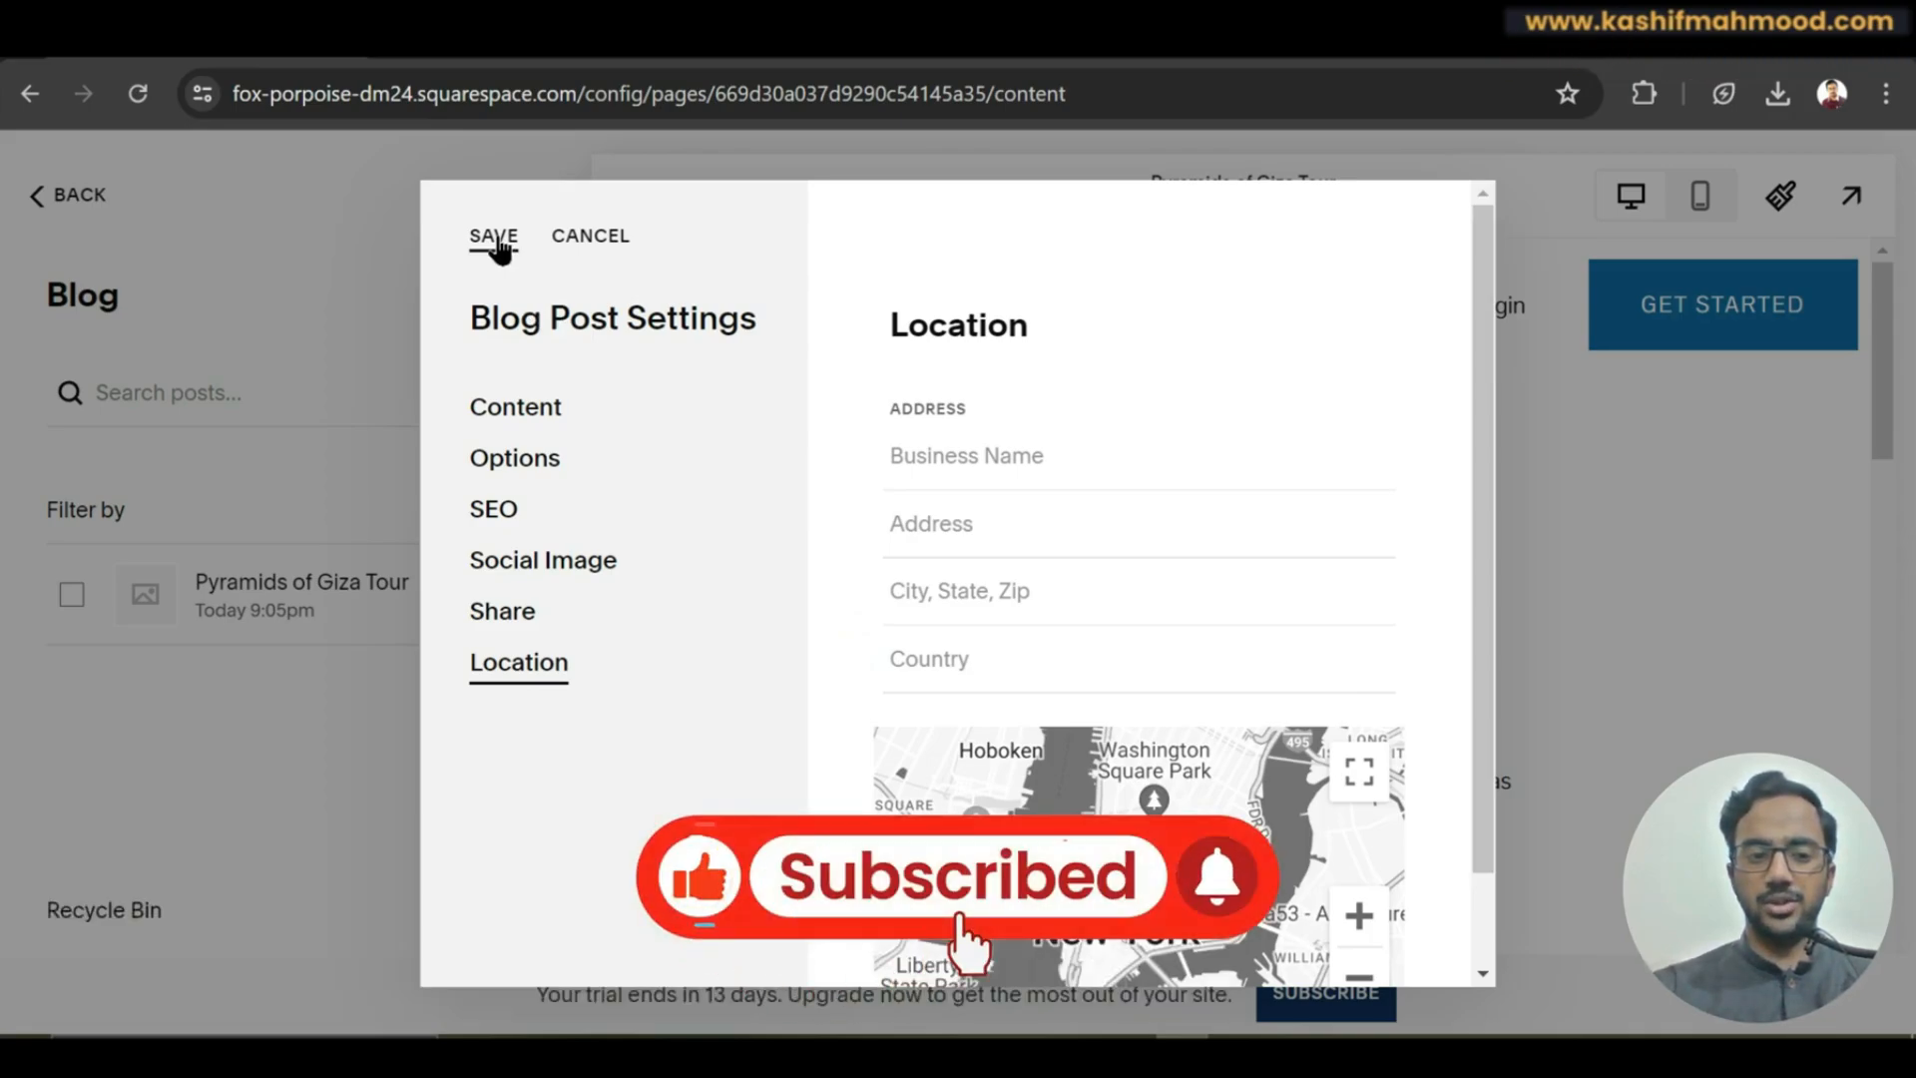
{"action": "left_click", "coordinate": [496, 239]}
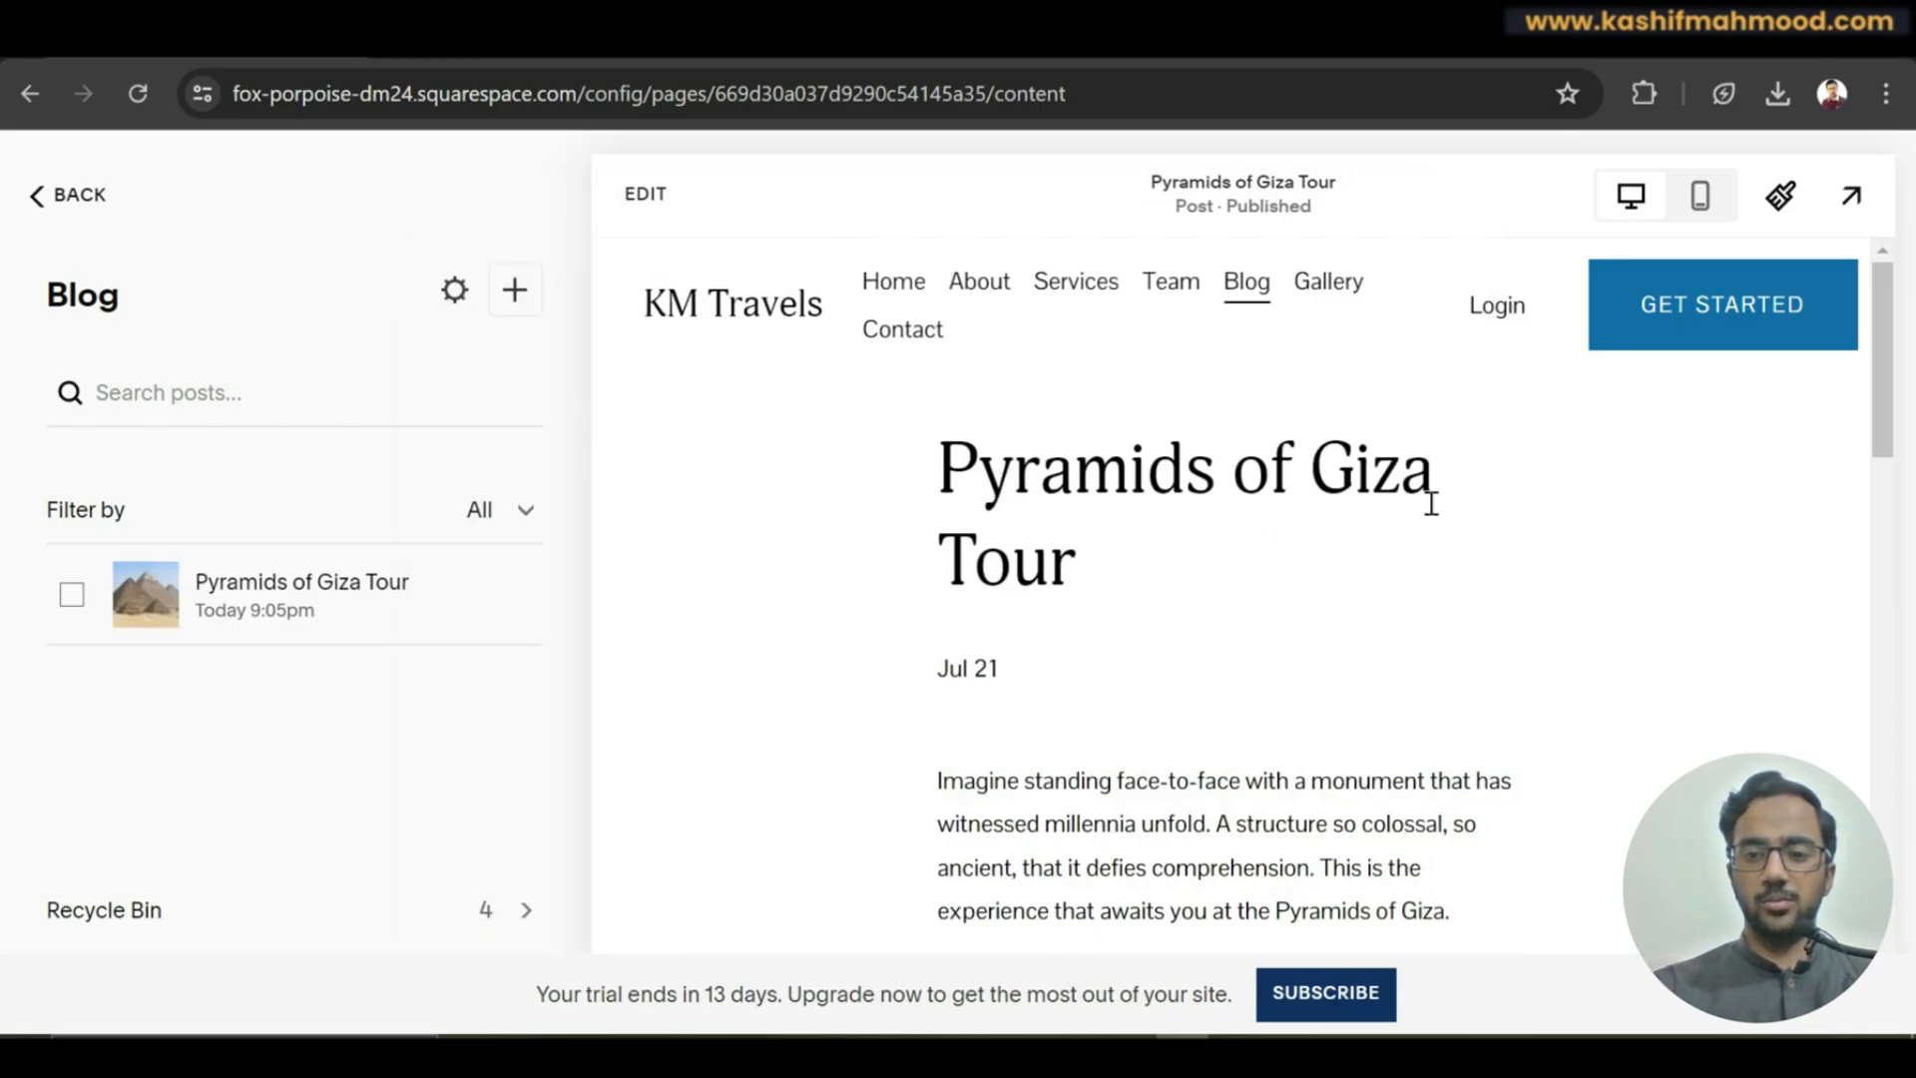
Preview the live site, go to the Blog page and open the Pyramids of Giza Tour post.
{"action": "left_click", "coordinate": [1841, 195]}
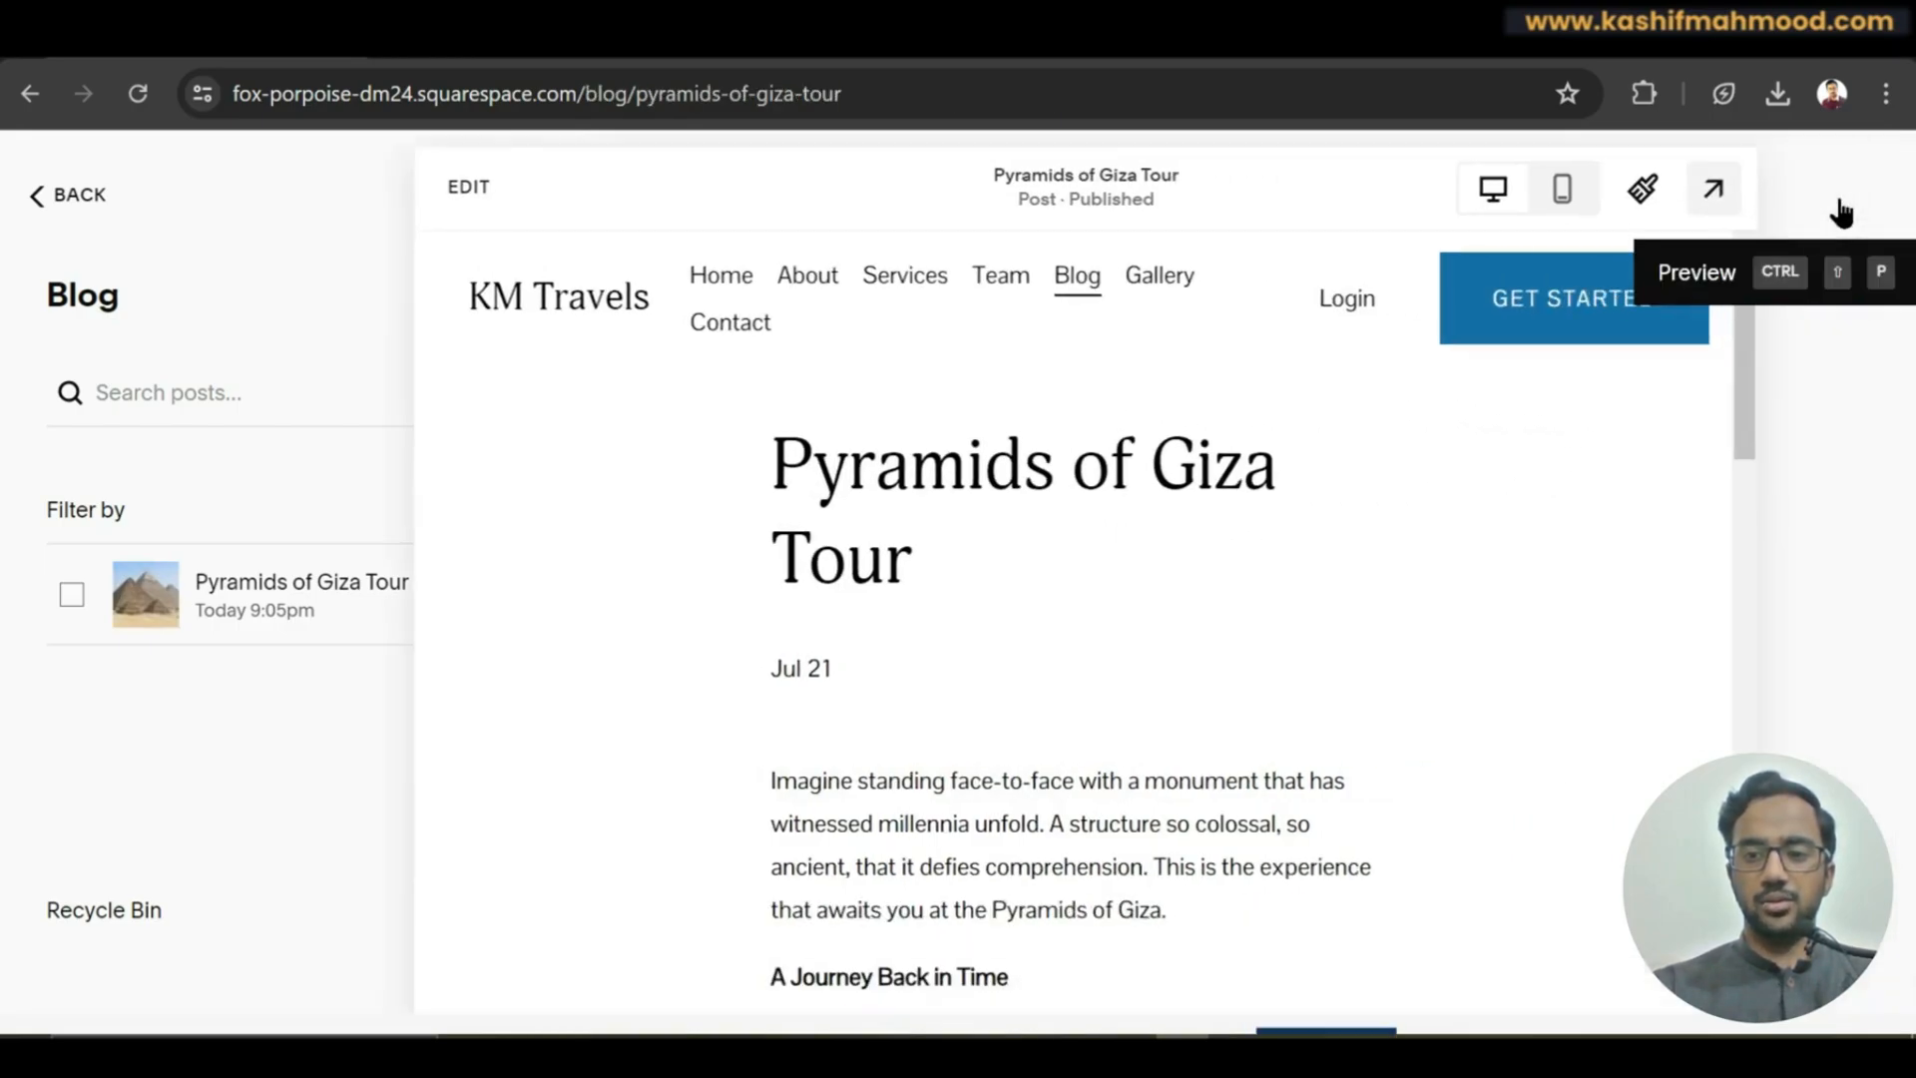
{"action": "left_click", "coordinate": [798, 209]}
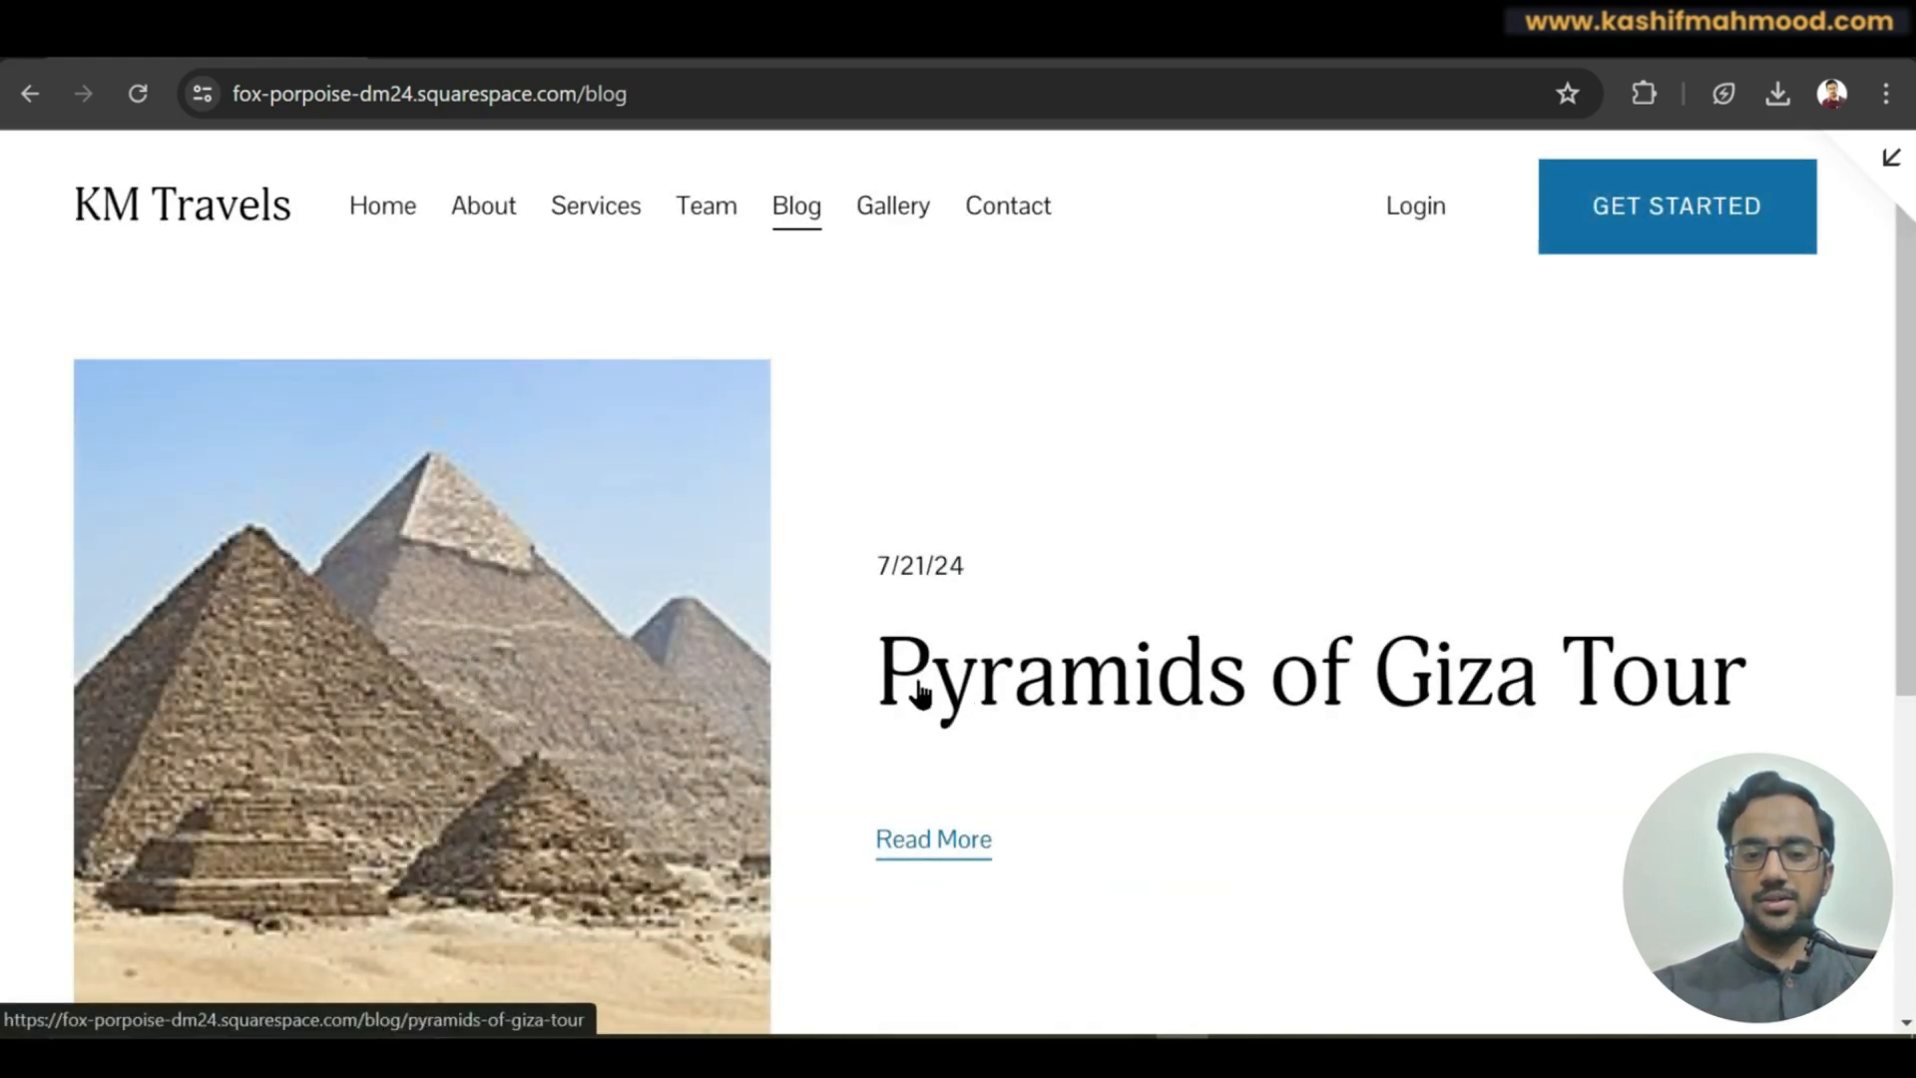
{"action": "left_click_drag", "start_coordinate": [868, 688], "coordinate": [1742, 680]}
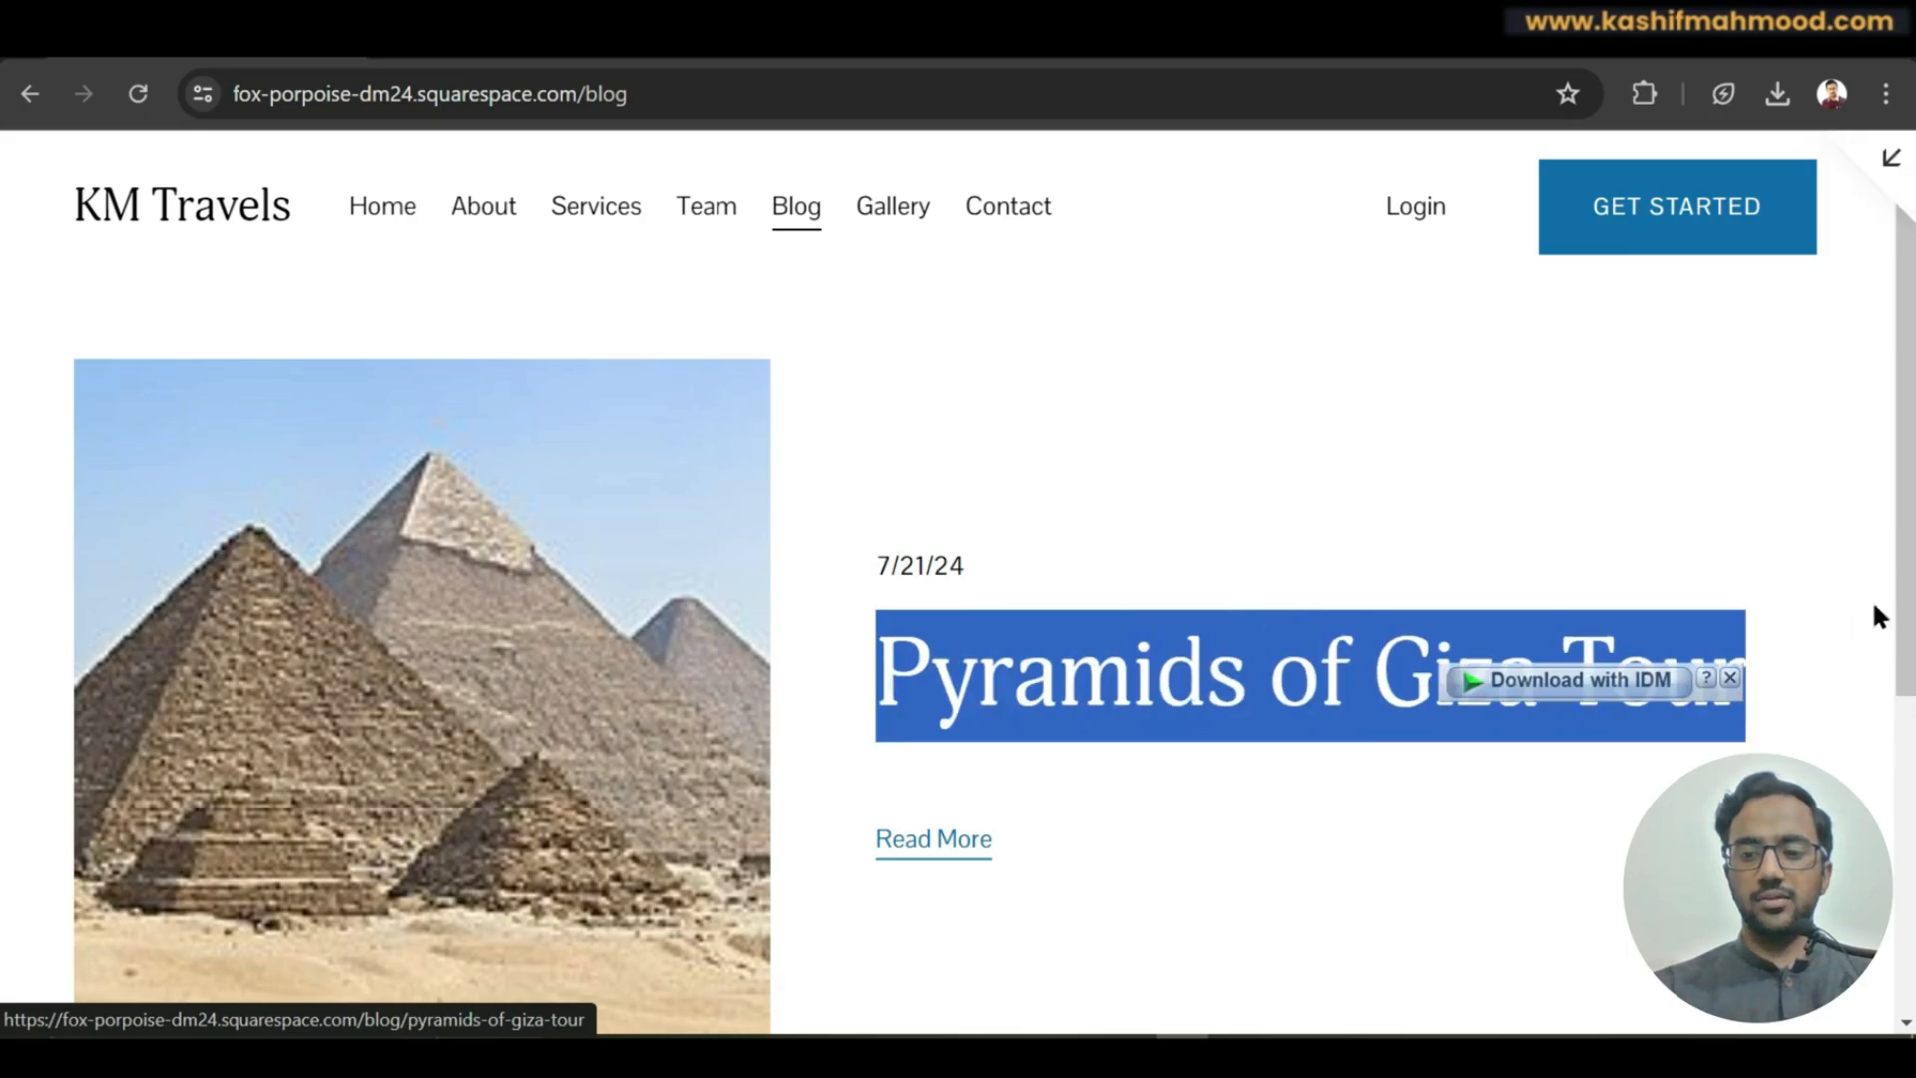
{"action": "left_click", "coordinate": [928, 659]}
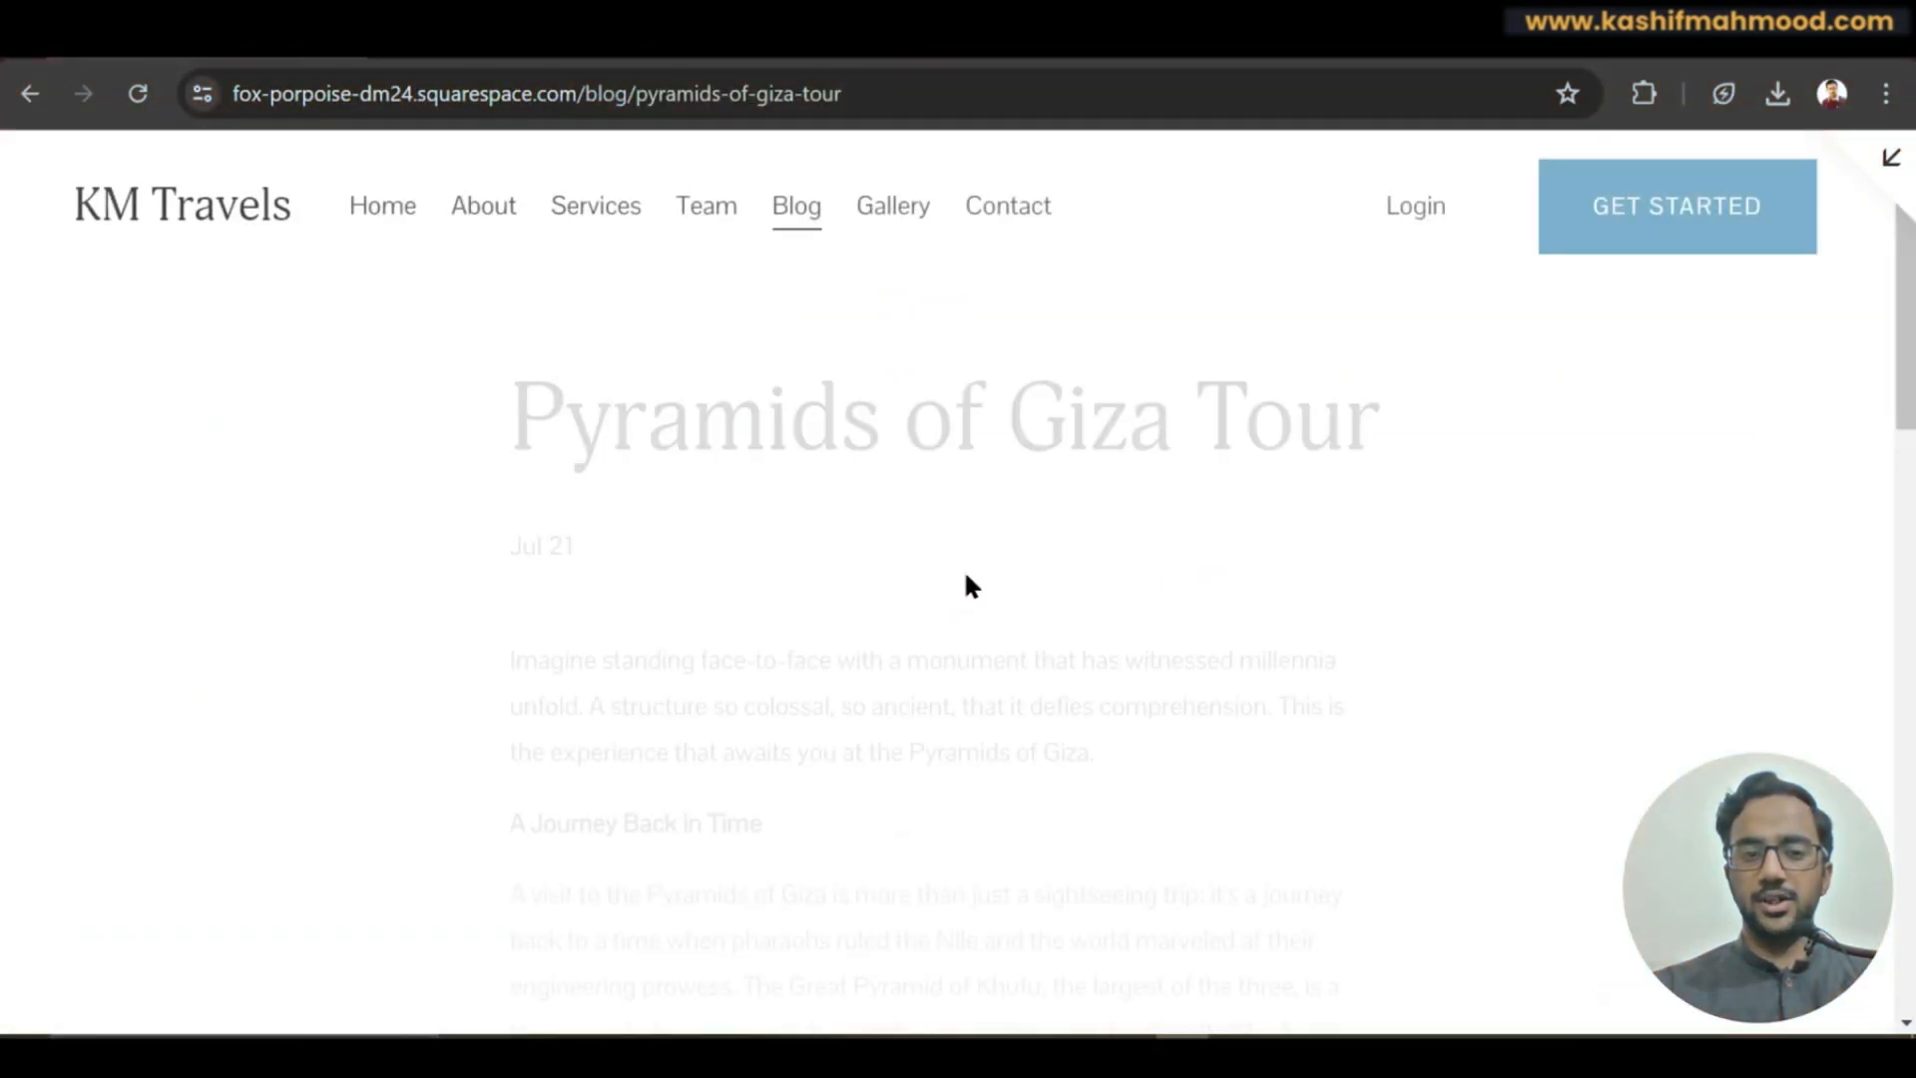
{"action": "left_click_drag", "start_coordinate": [1905, 419], "coordinate": [1898, 1020]}
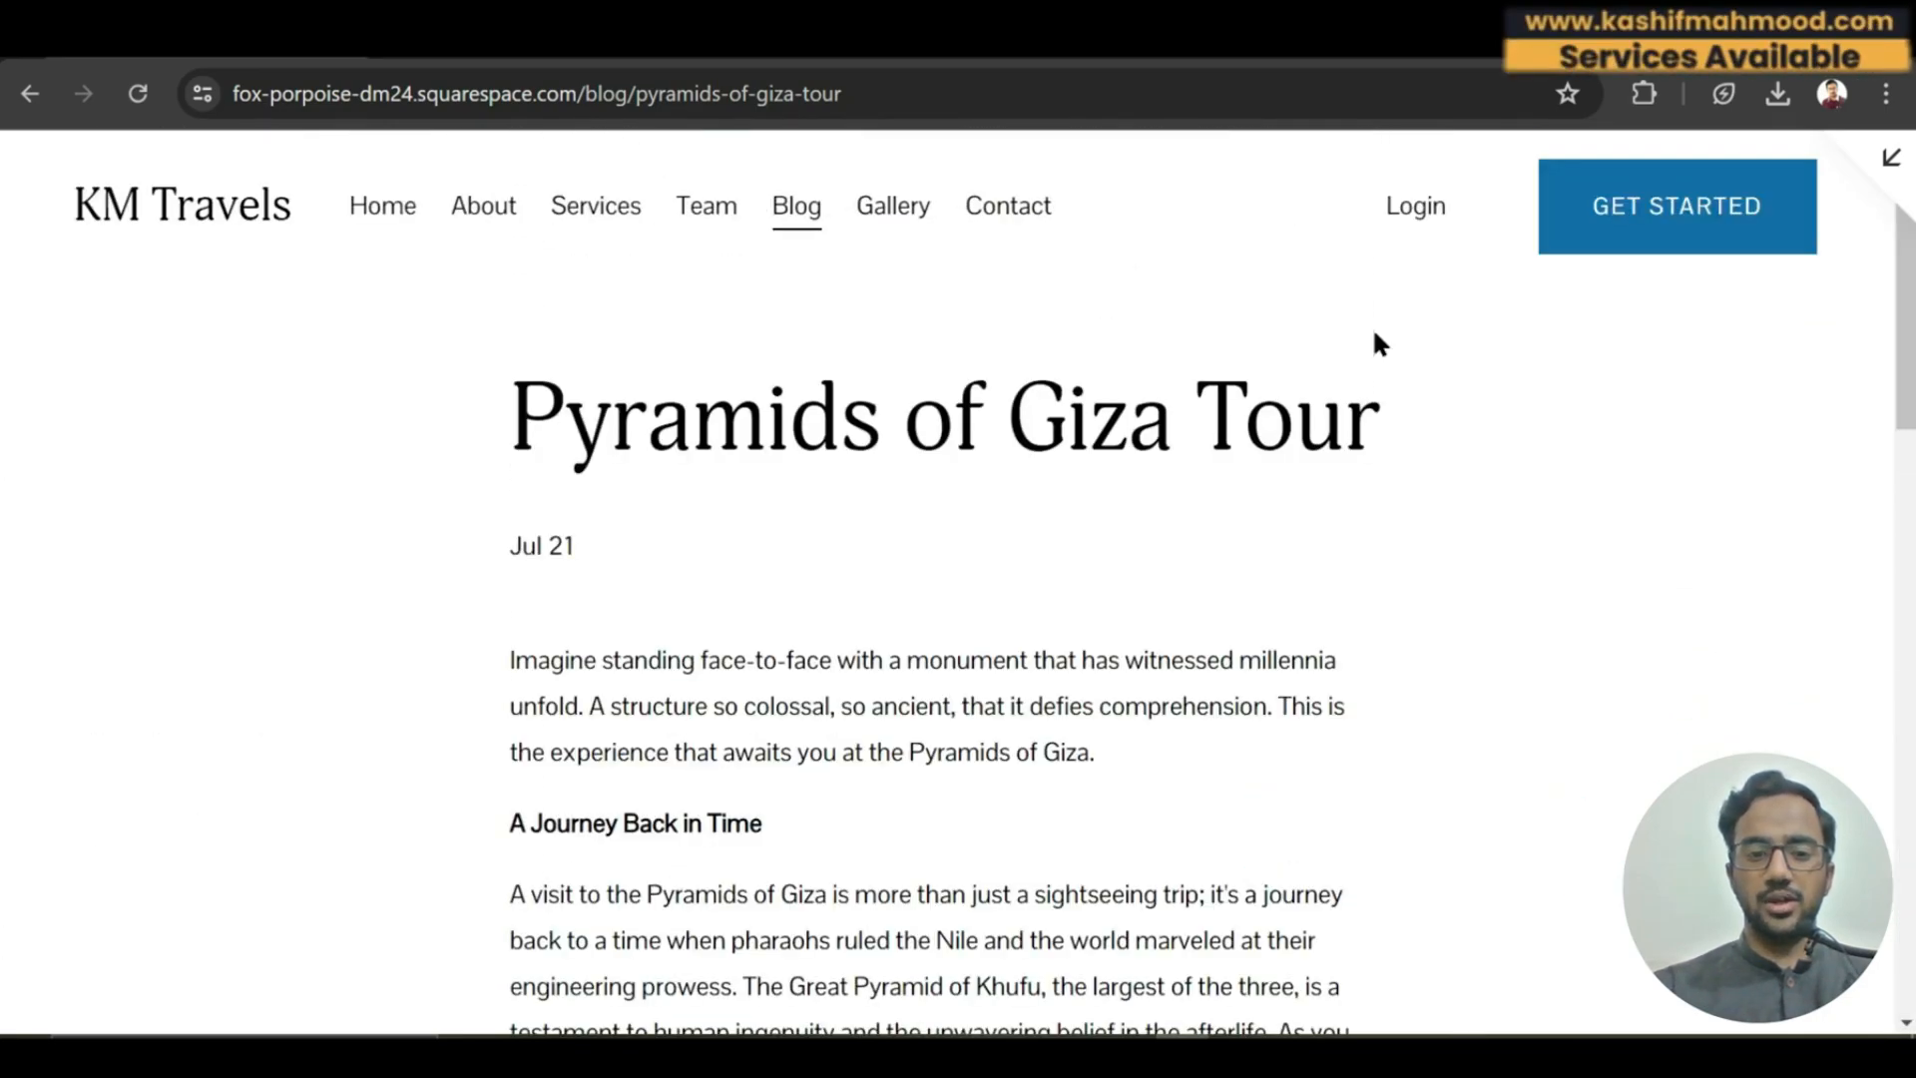